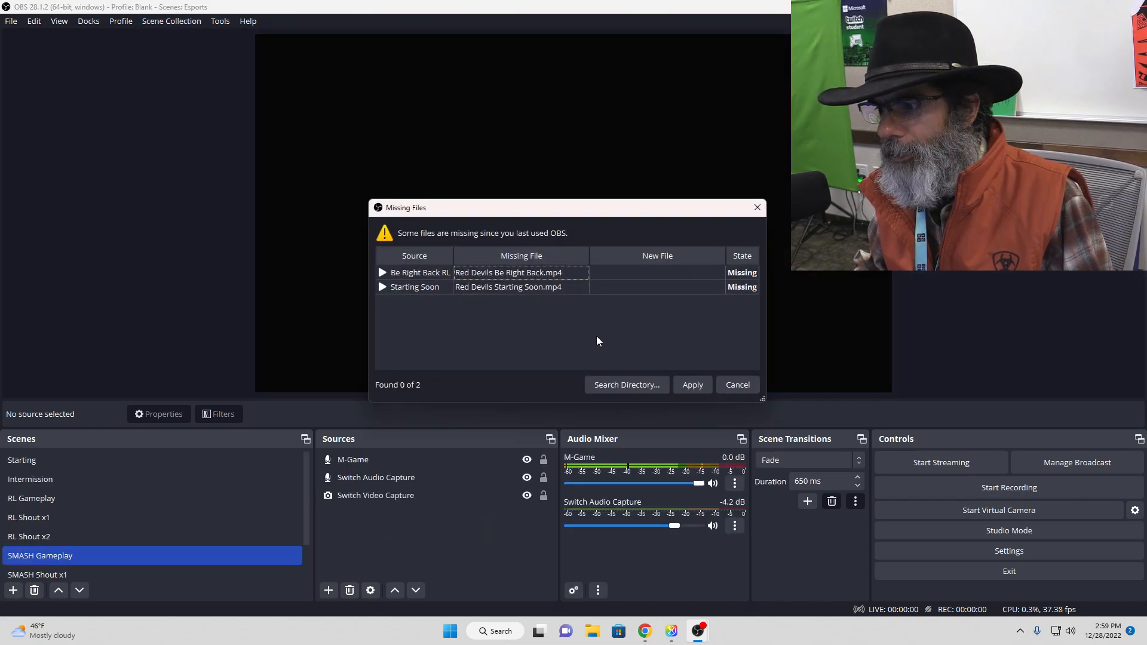
Step: Dismiss the missing files warning without replacing any files and show the RL Shout x1 scene
left_click(733, 388)
left_click(65, 513)
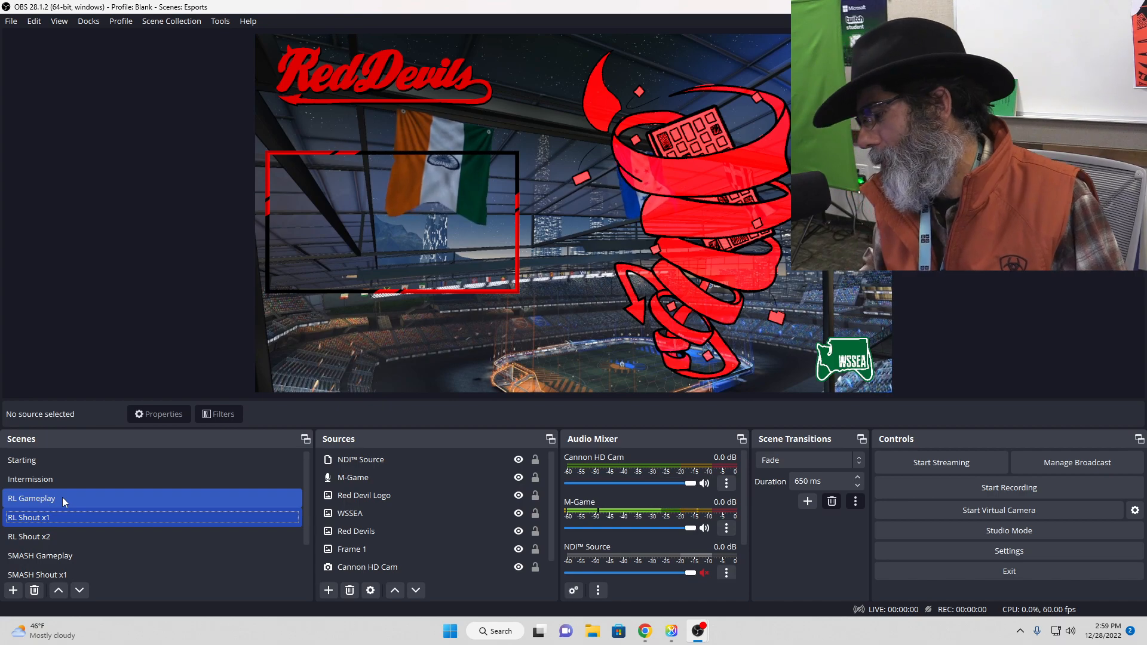
scroll(74, 533, "down", 1)
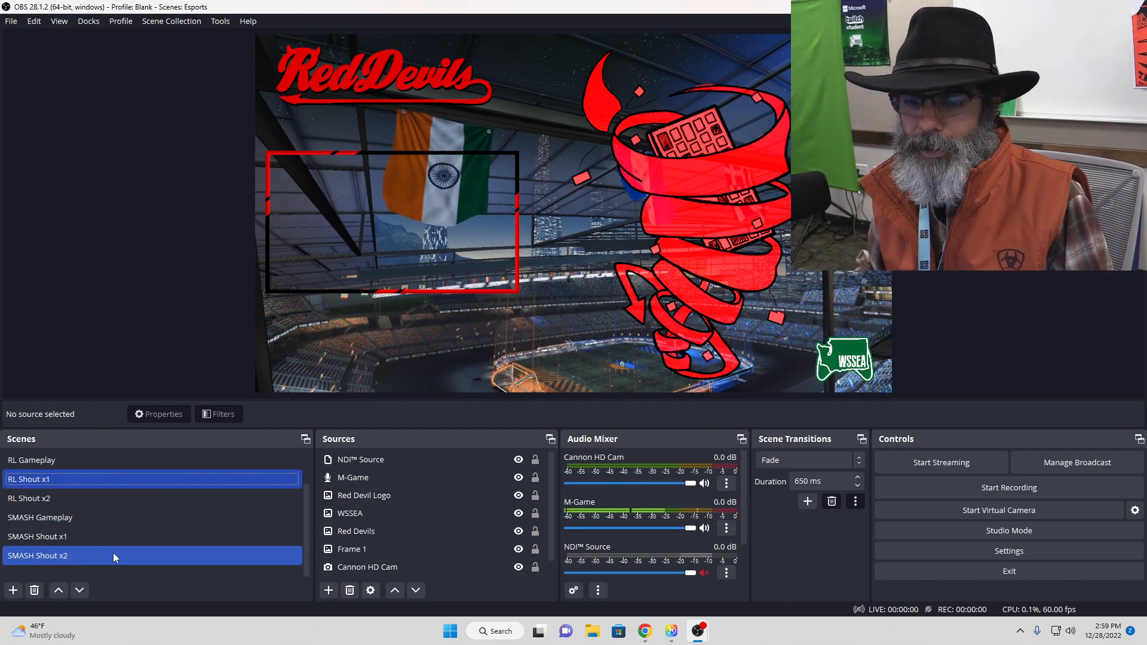
Step: Switch to the SMASH Gameplay scene and mute its Switch Audio Capture source
left_click(109, 521)
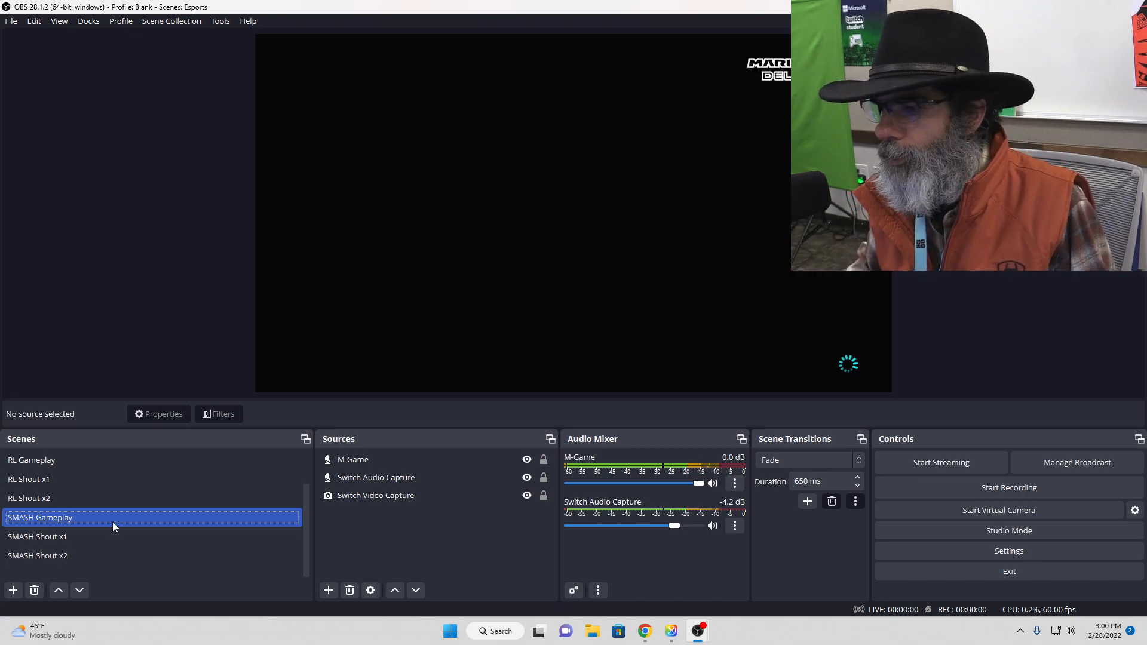
left_click(713, 526)
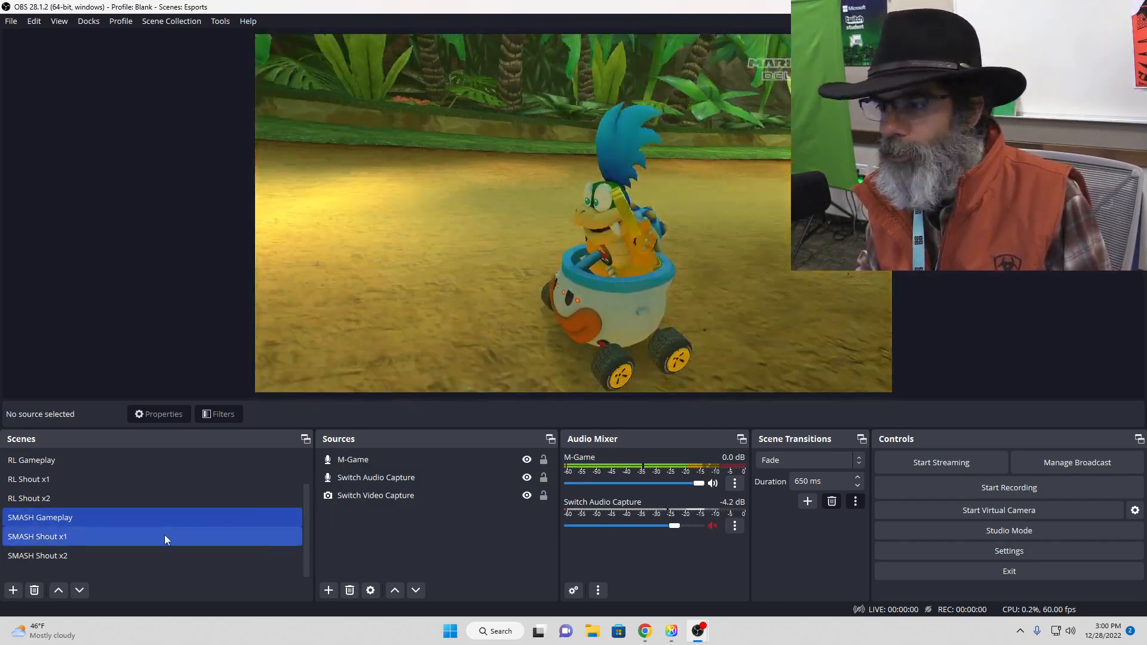
Step: Examine the layouts of the SMASH Shout x1, SMASH Shout x2 and SMASH Gameplay scenes
left_click(165, 536)
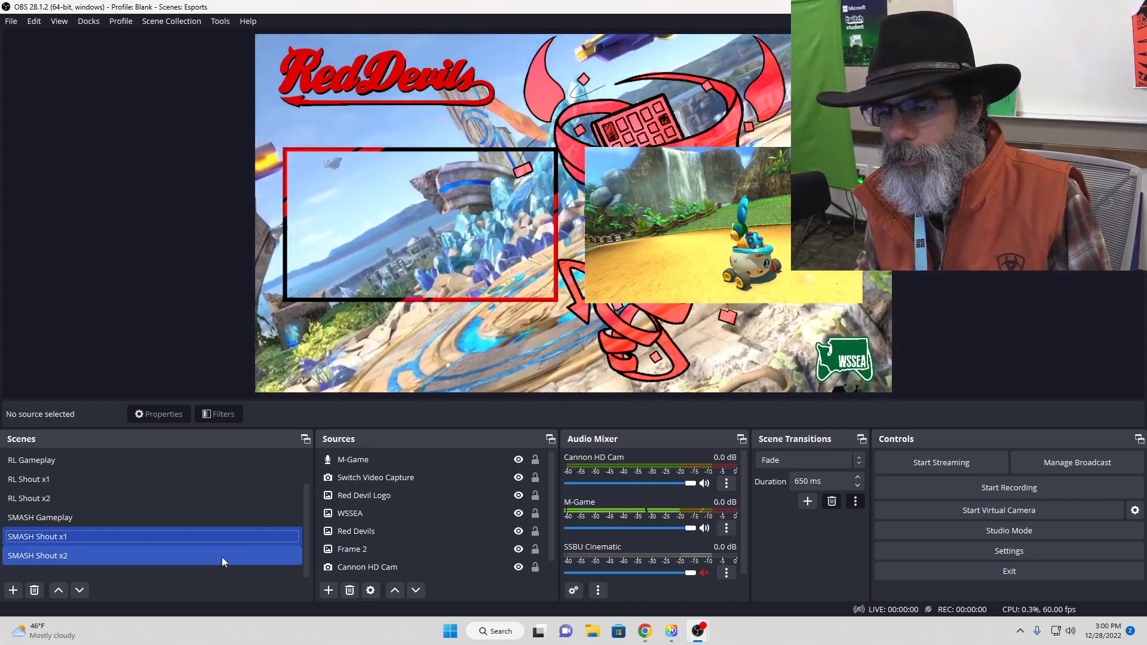
left_click(221, 557)
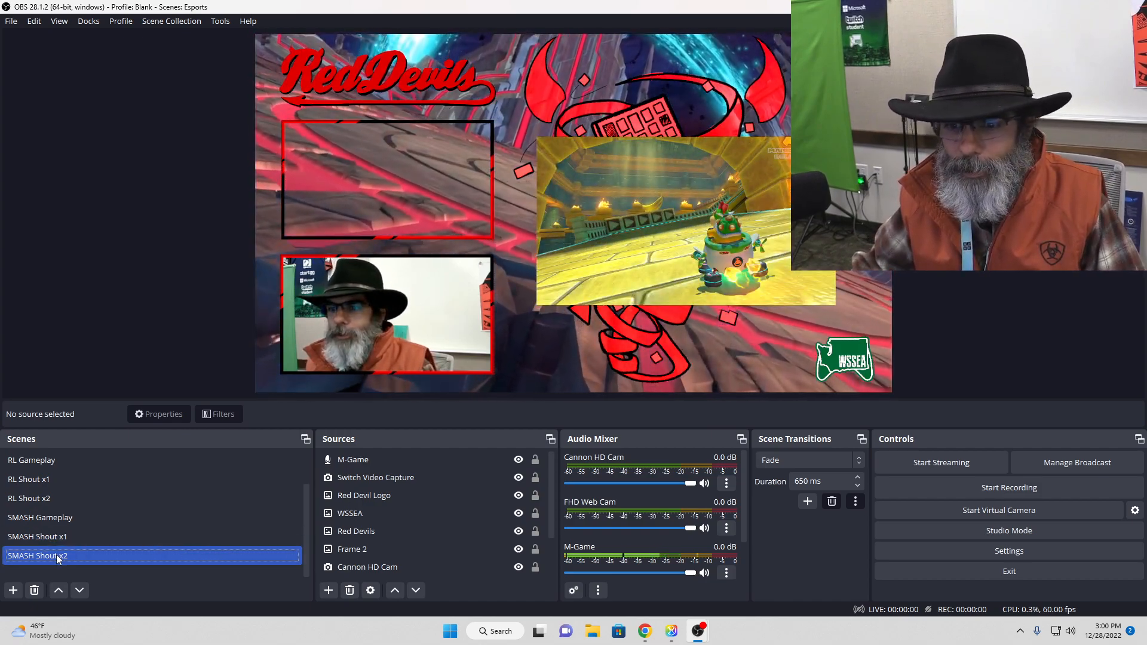
left_click(53, 519)
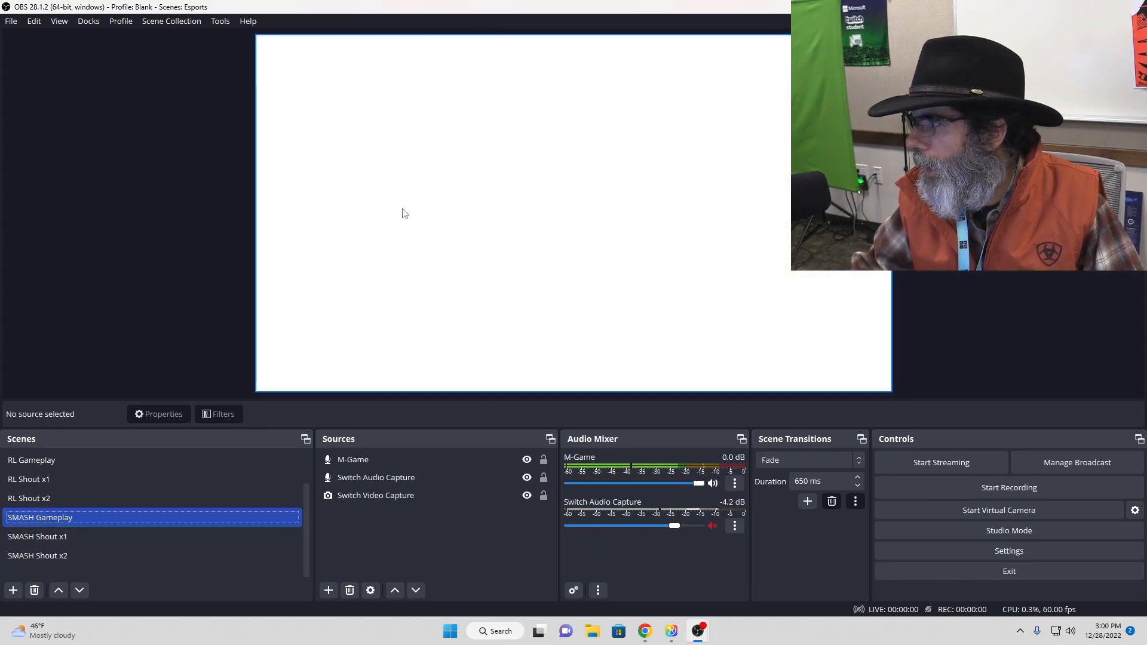
left_click(73, 561)
left_click(92, 519)
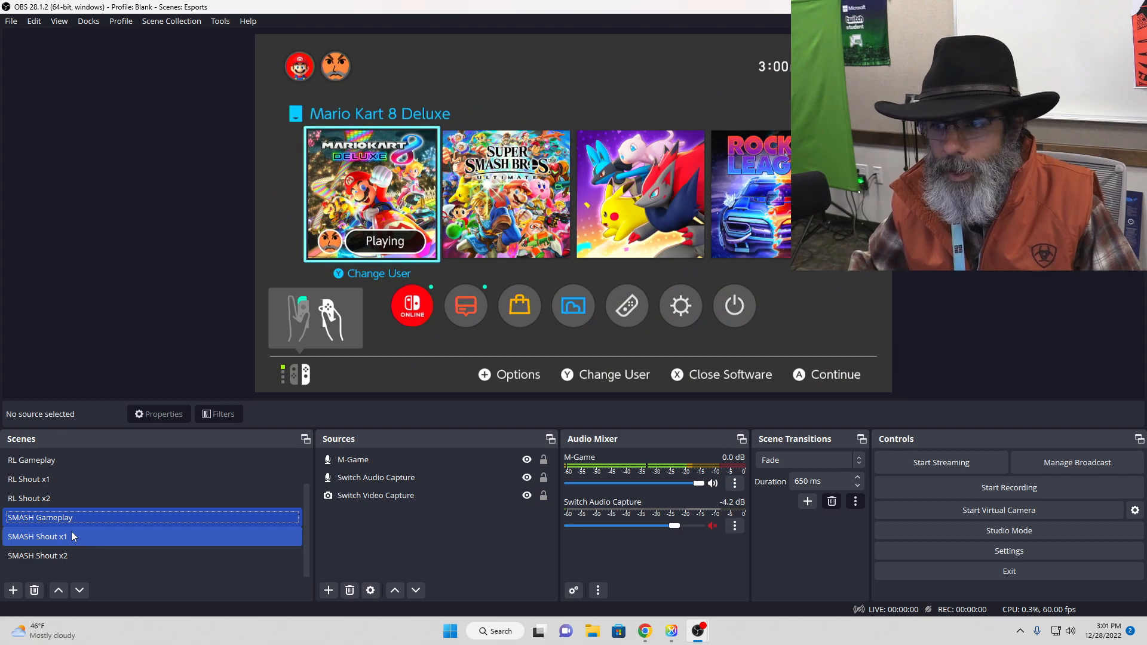
left_click(91, 551)
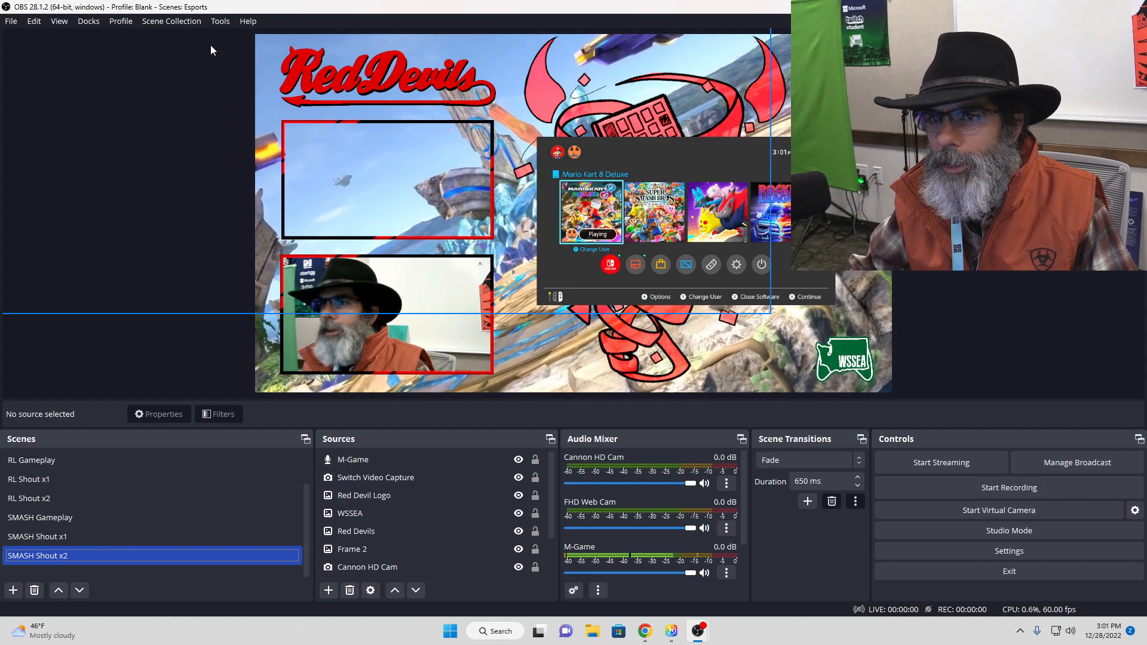
Step: Switch the scene collection from Esports to Blank
left_click(171, 21)
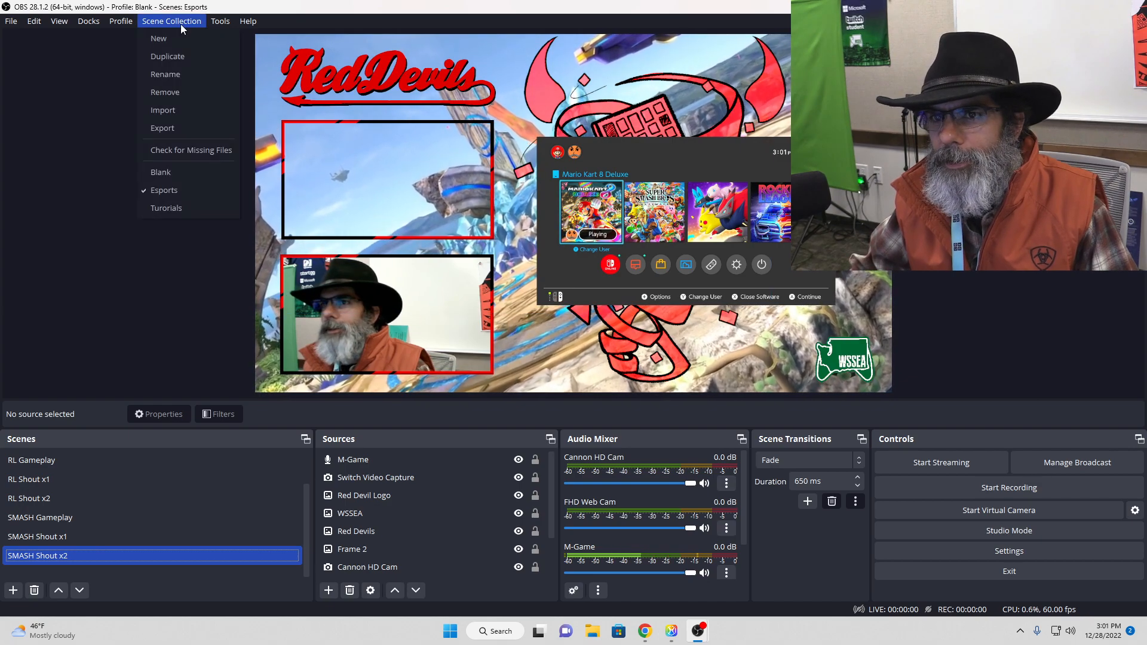
left_click(181, 171)
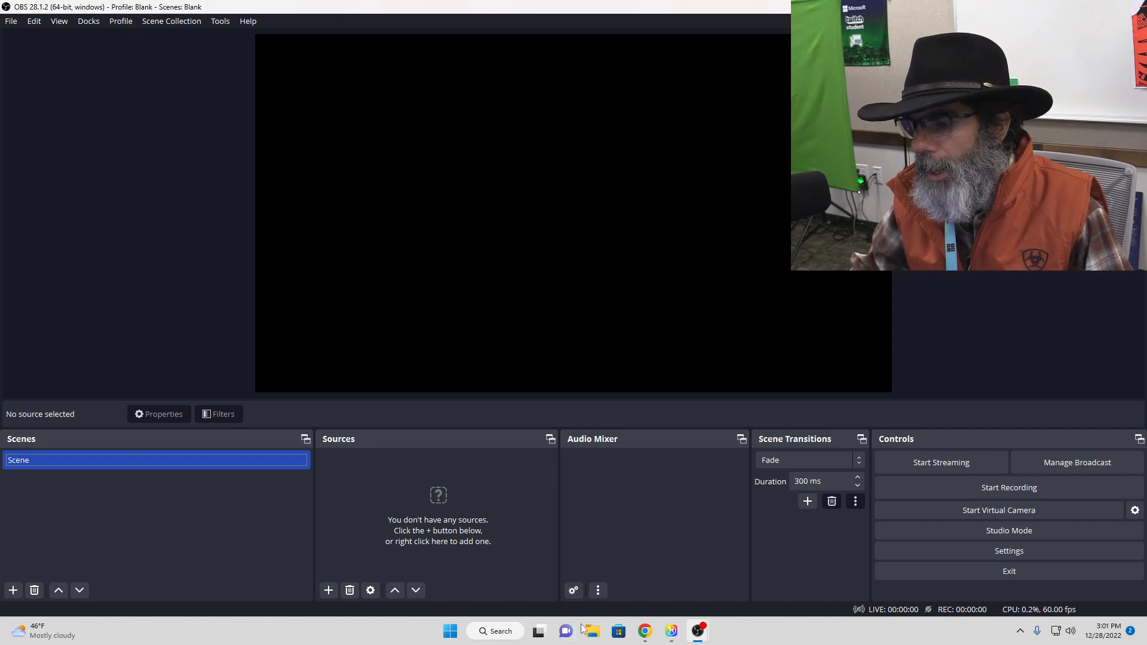
Step: Switch to File Explorer and look at the images in Documents > Esports > Team Icons
key("Return")
left_click_drag(1146, 116, 578, 116)
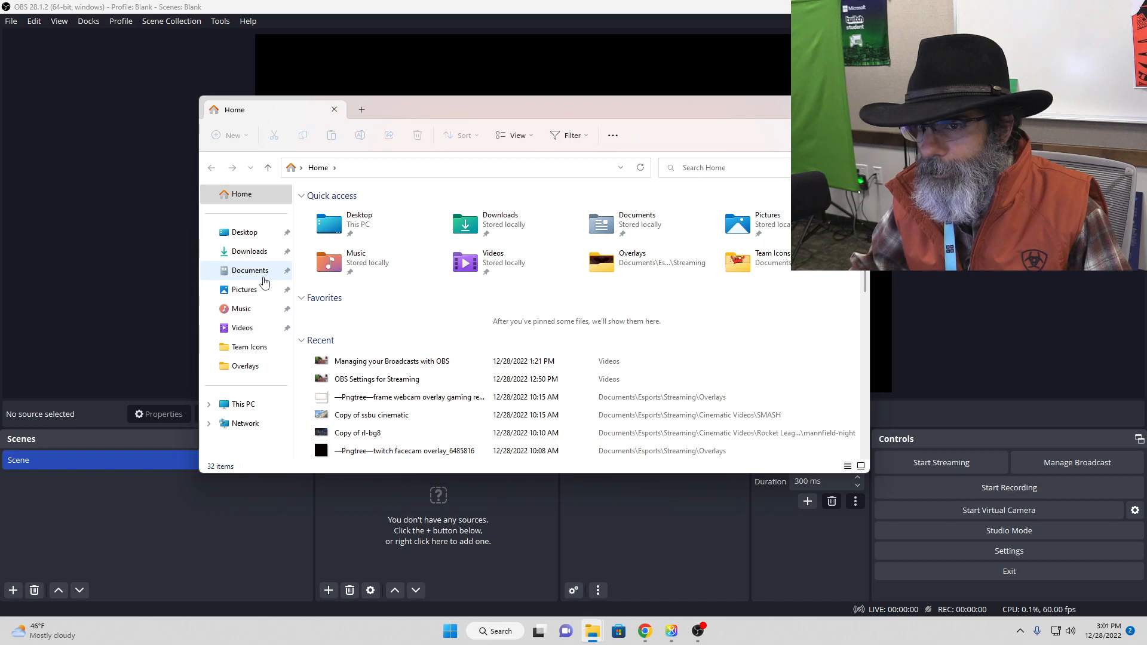
left_click(263, 275)
double_click(329, 210)
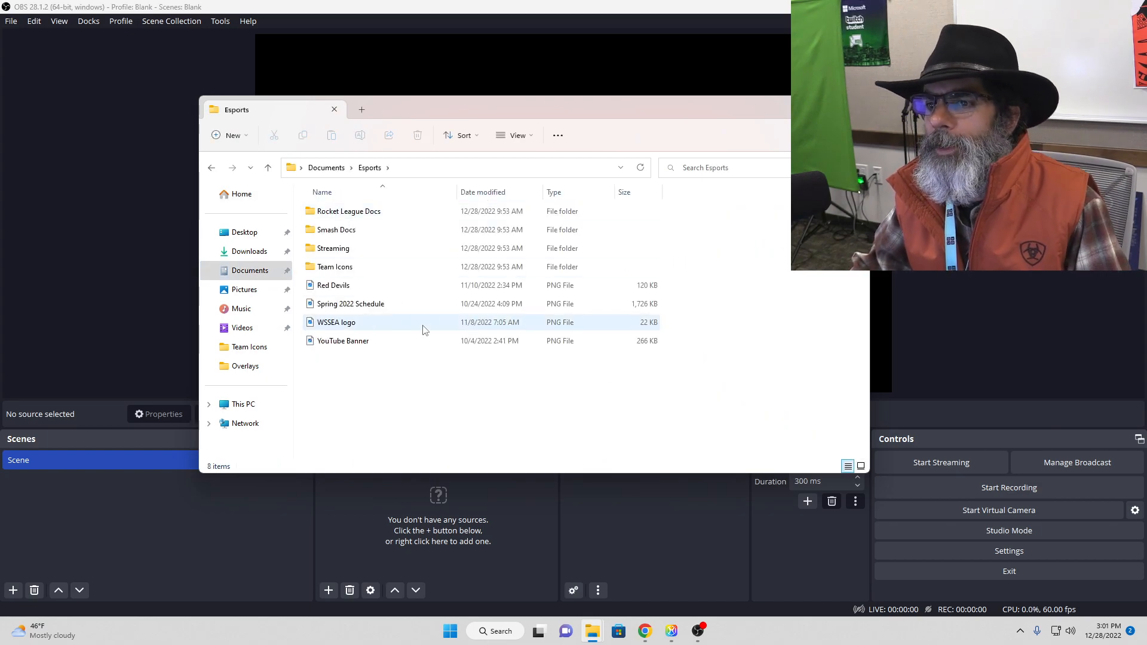
double_click(356, 268)
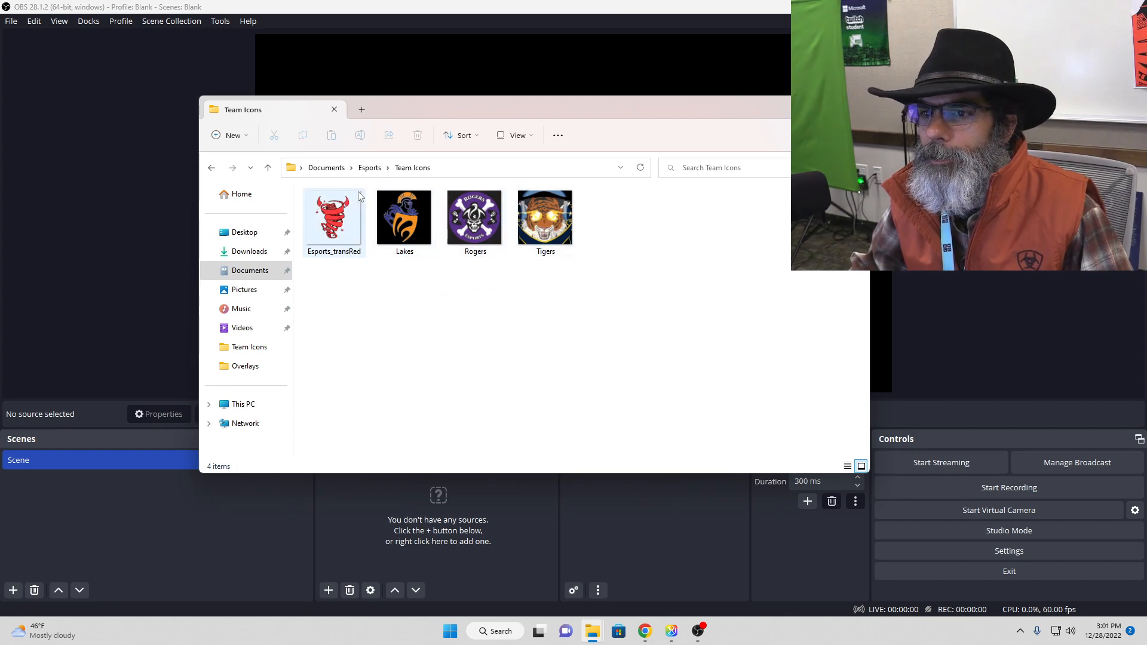
Step: View the Super Smash Bros overlay image in Esports > Streaming > Overlays > SMASH, and close the viewer
left_click(370, 169)
double_click(336, 251)
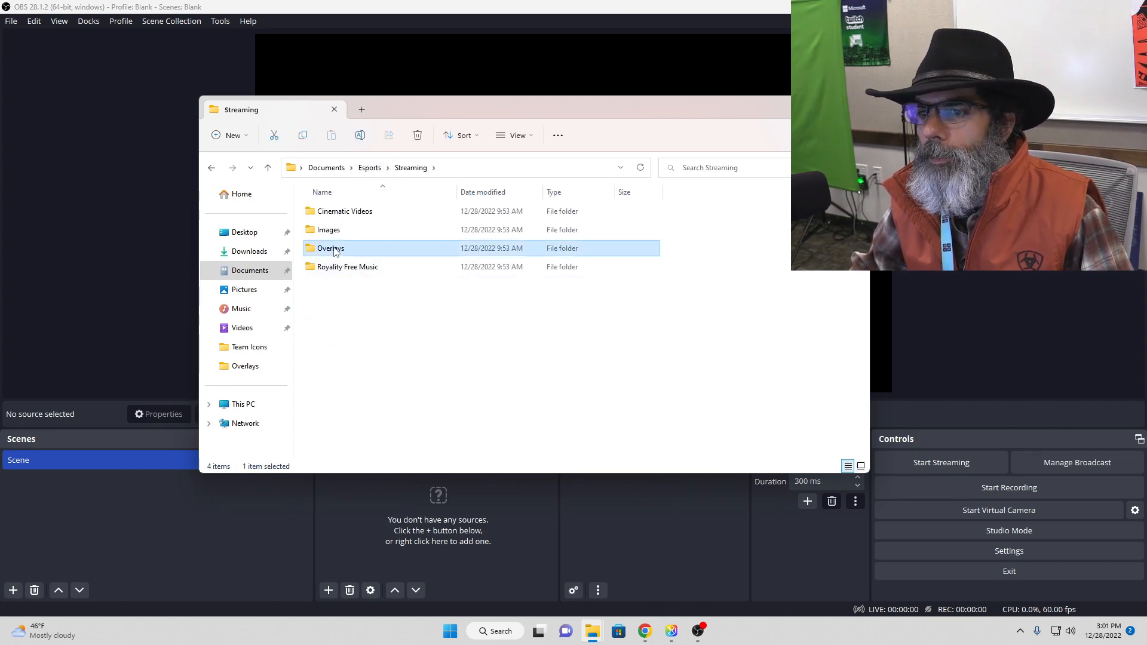
double_click(335, 248)
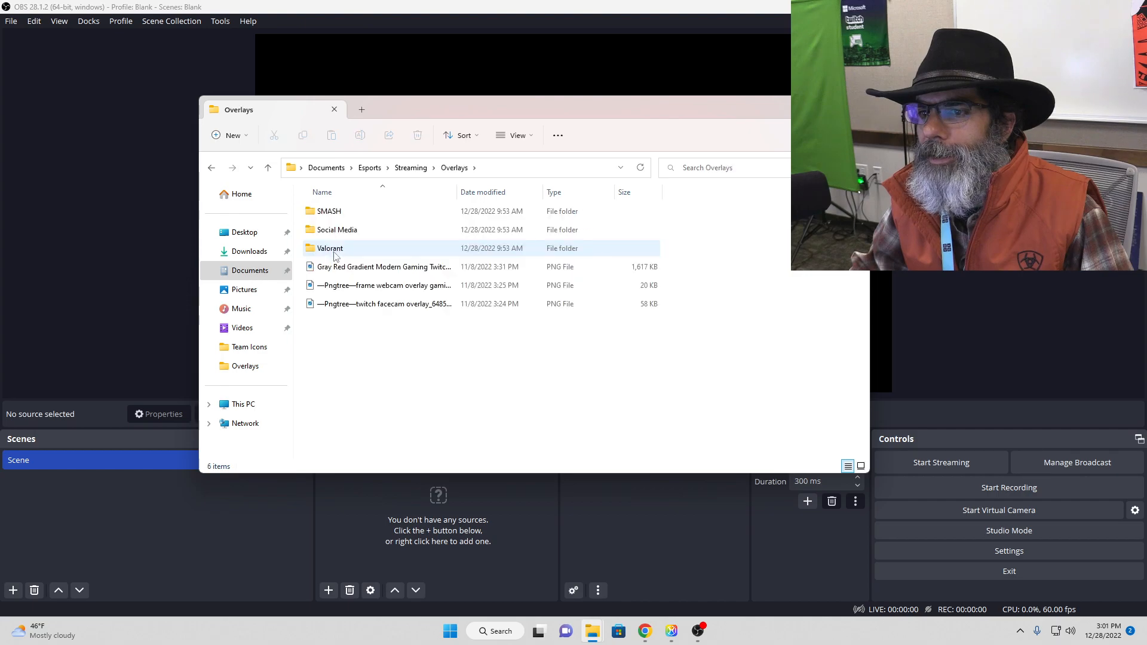
double_click(349, 215)
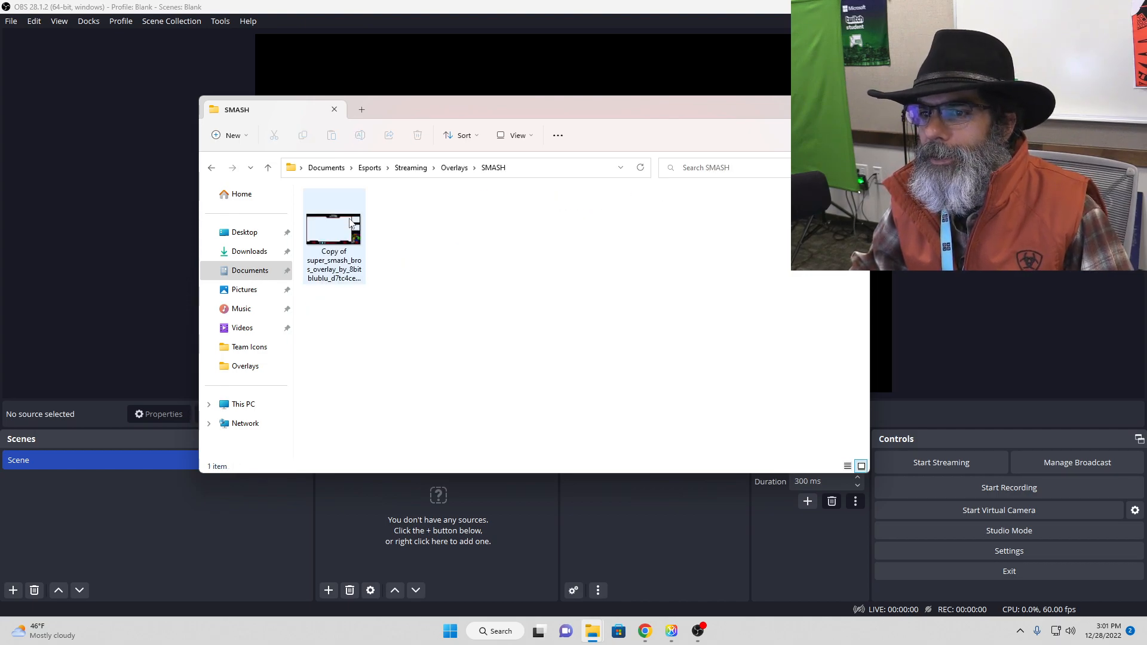
double_click(340, 251)
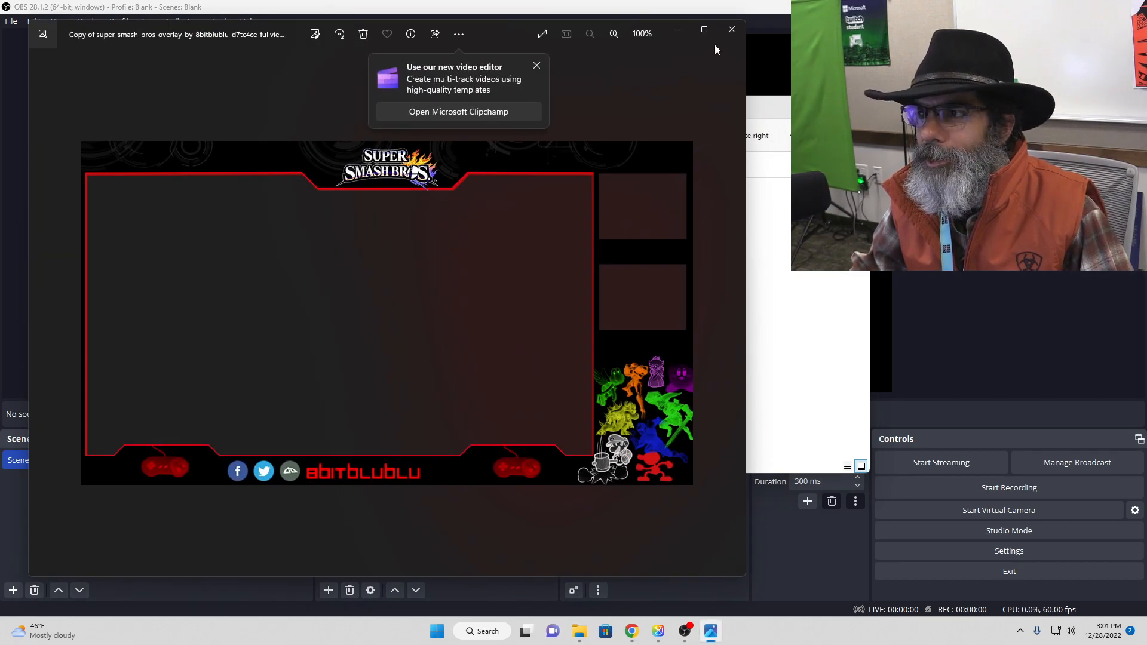
left_click(730, 34)
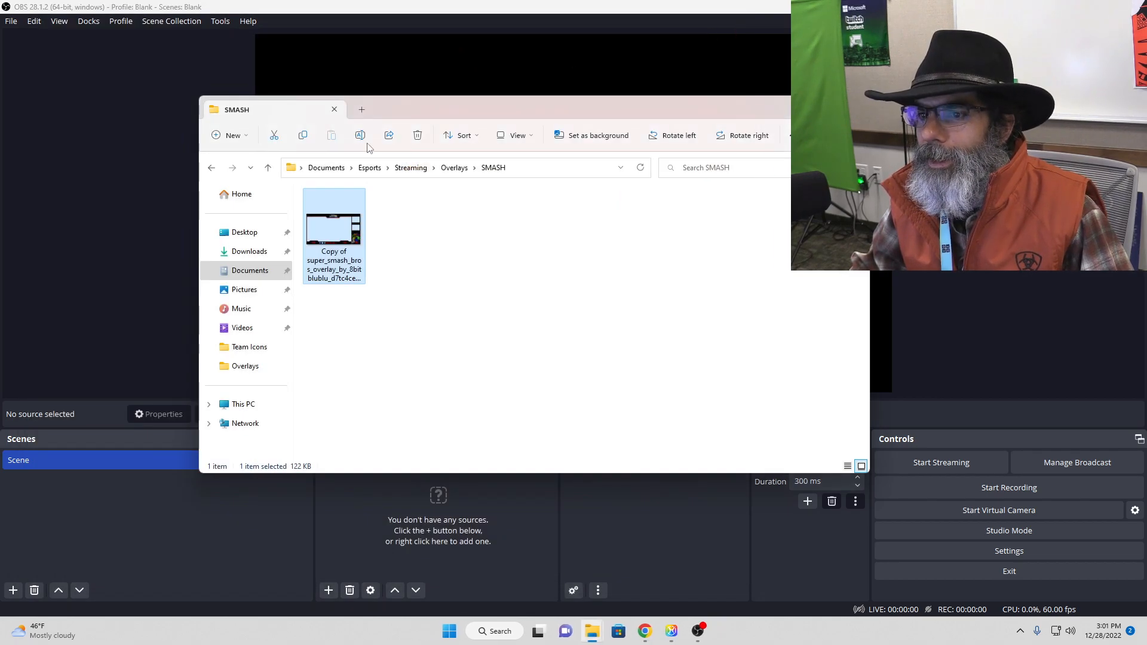
Step: Look over the images in the Social Media subfolder of Overlays and return to Overlays
left_click(452, 167)
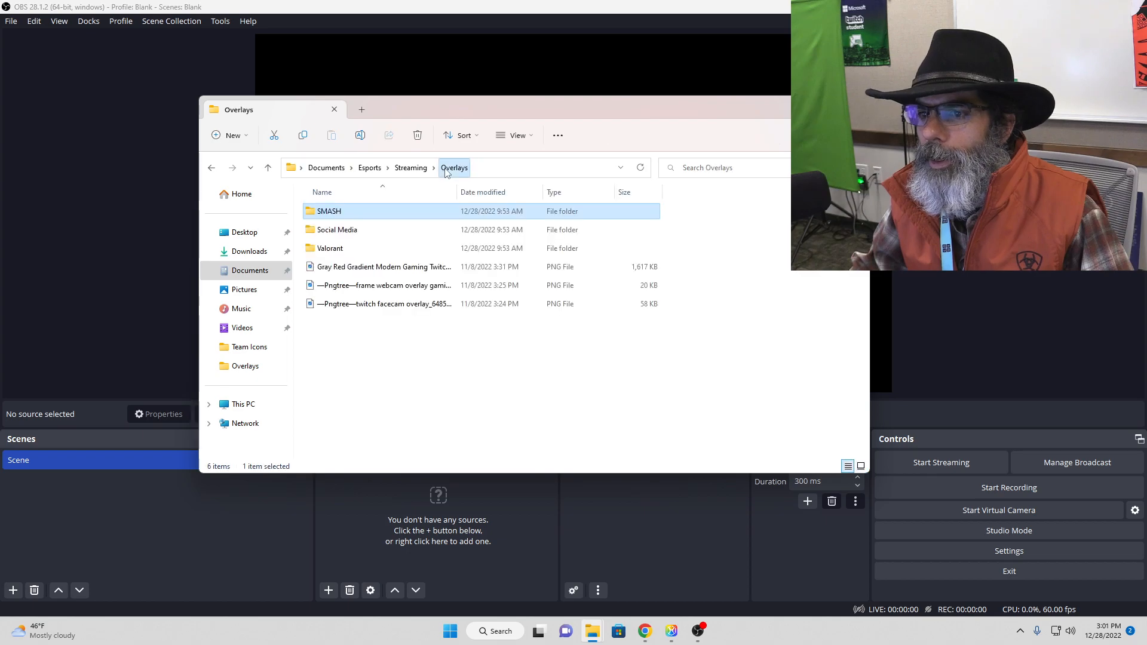
double_click(350, 233)
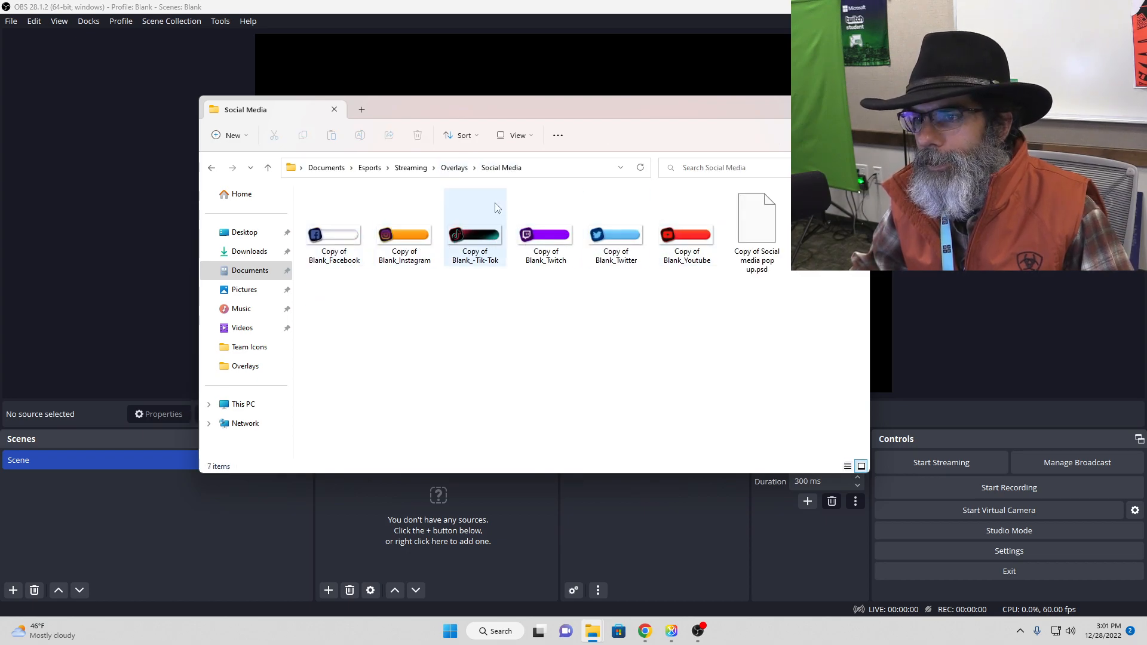
left_click(455, 167)
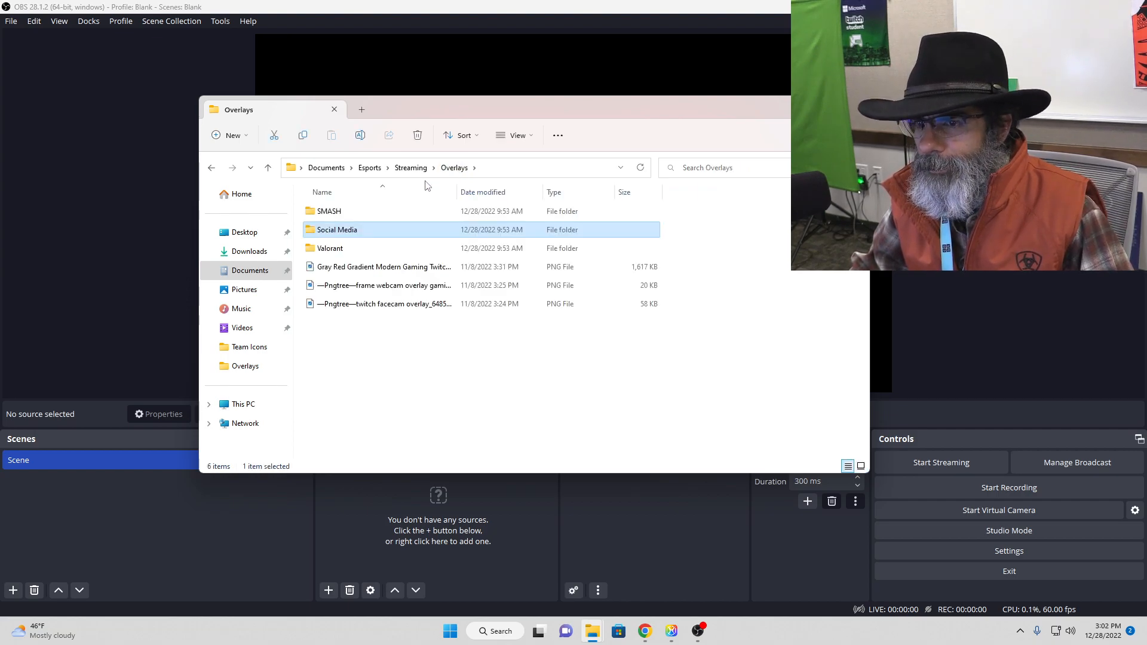
Step: Play the "Copy of ssbu cinematic" video from Streaming > Cinematic Videos > SMASH, and close the player
left_click(411, 168)
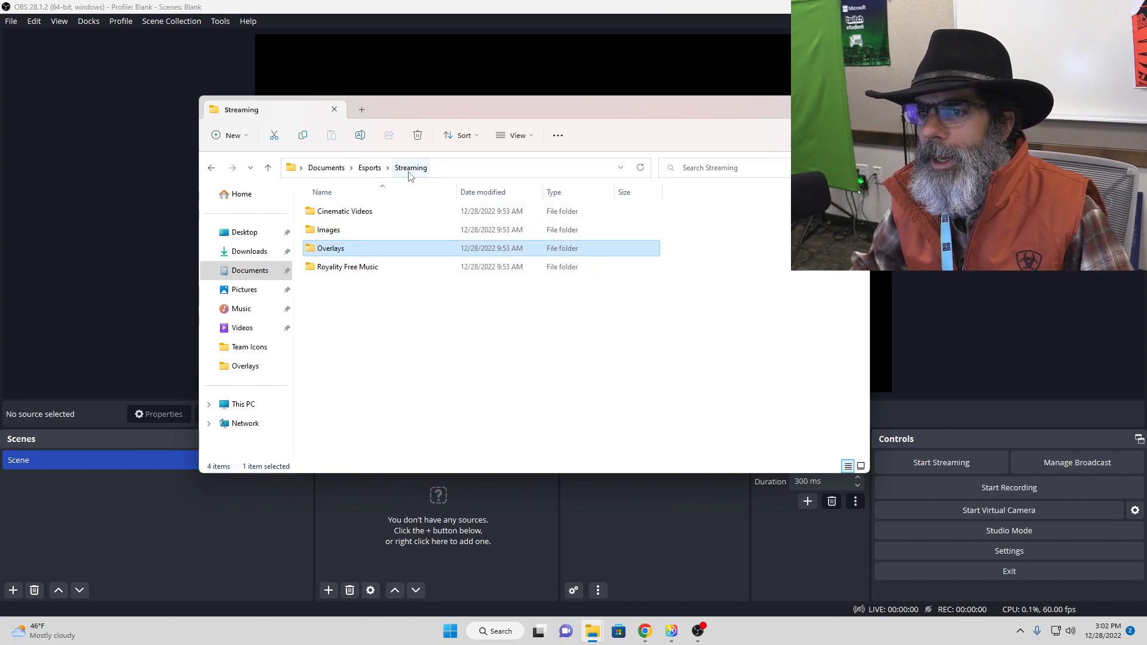
double_click(347, 211)
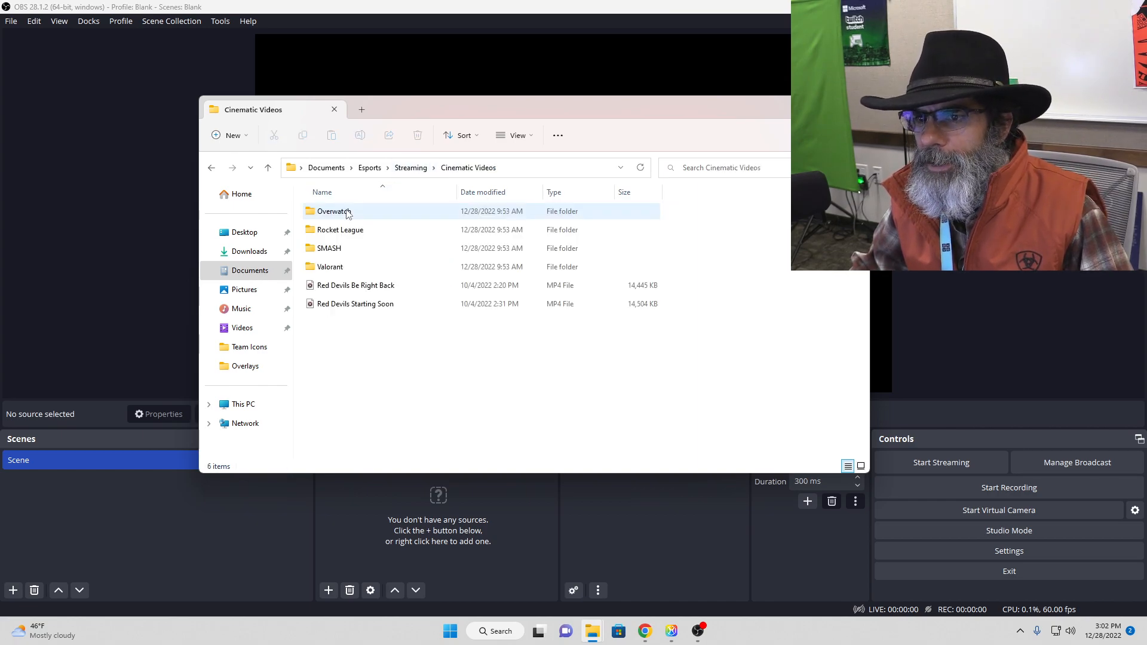
double_click(352, 248)
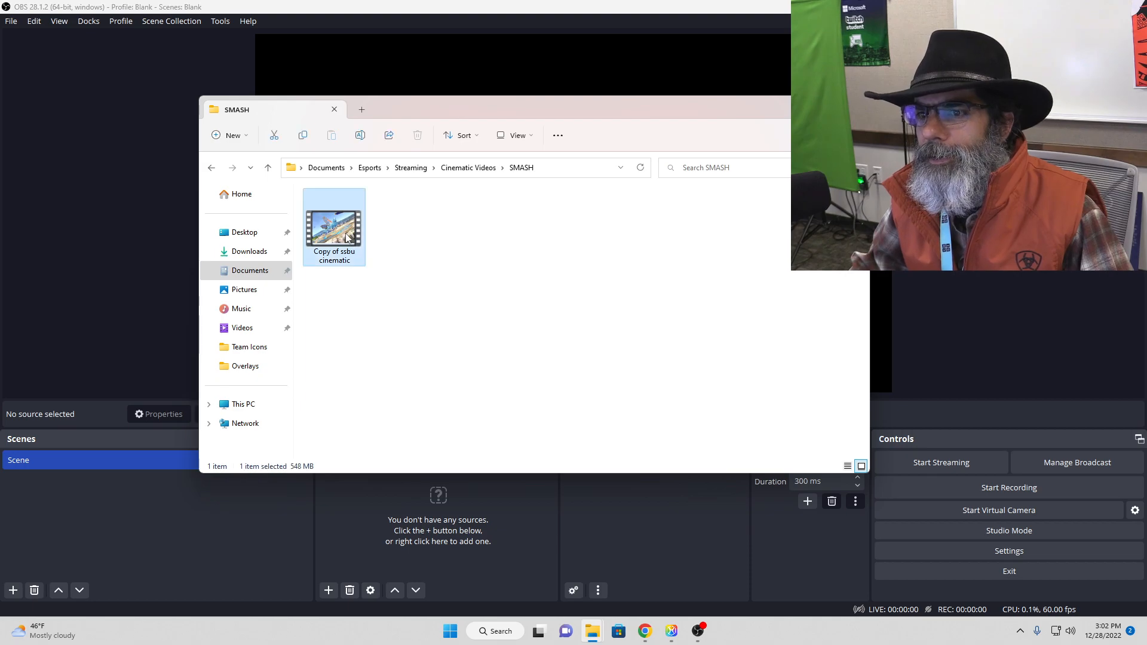
double_click(349, 238)
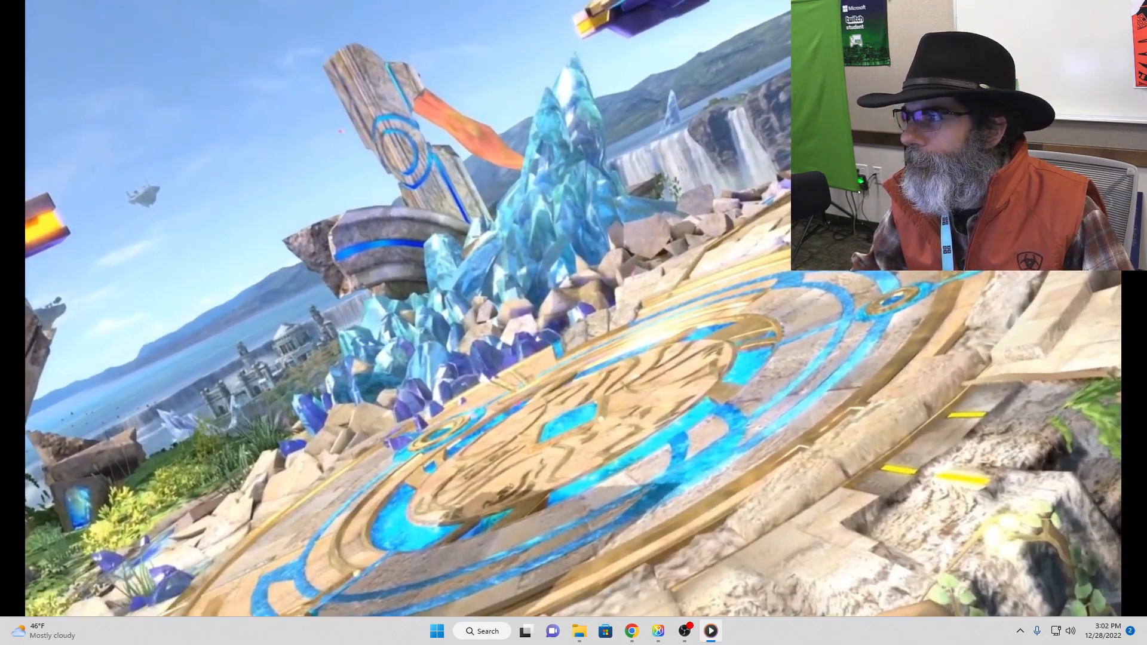
key("alt+F4")
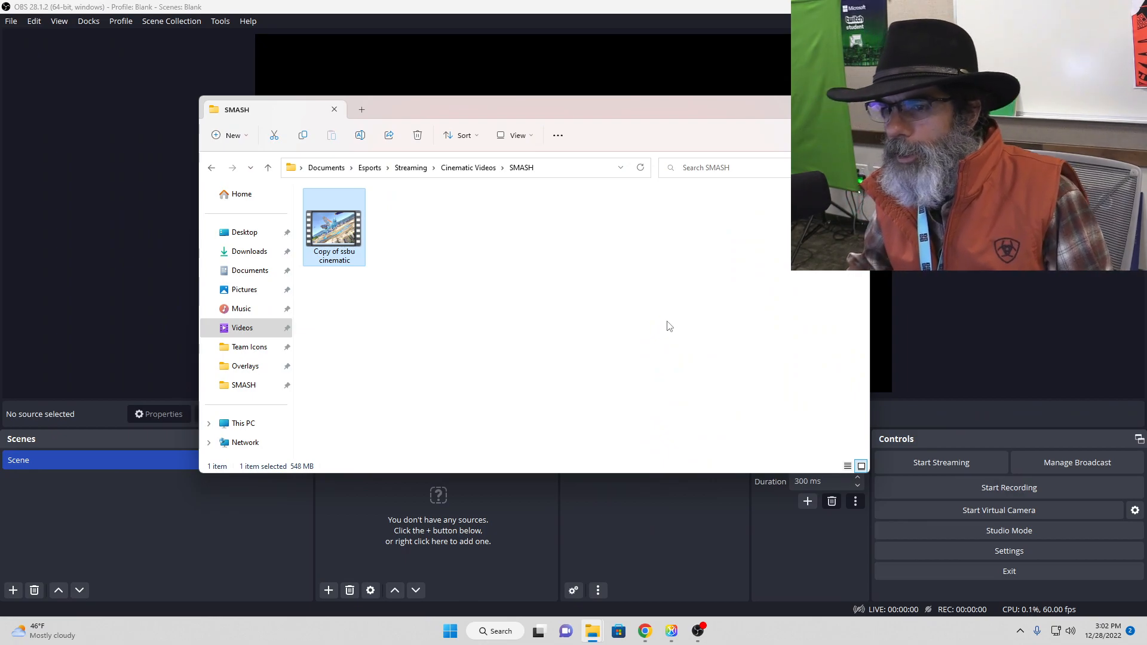
Step: Go back up to the Esports folder and close File Explorer to return to OBS
left_click(468, 168)
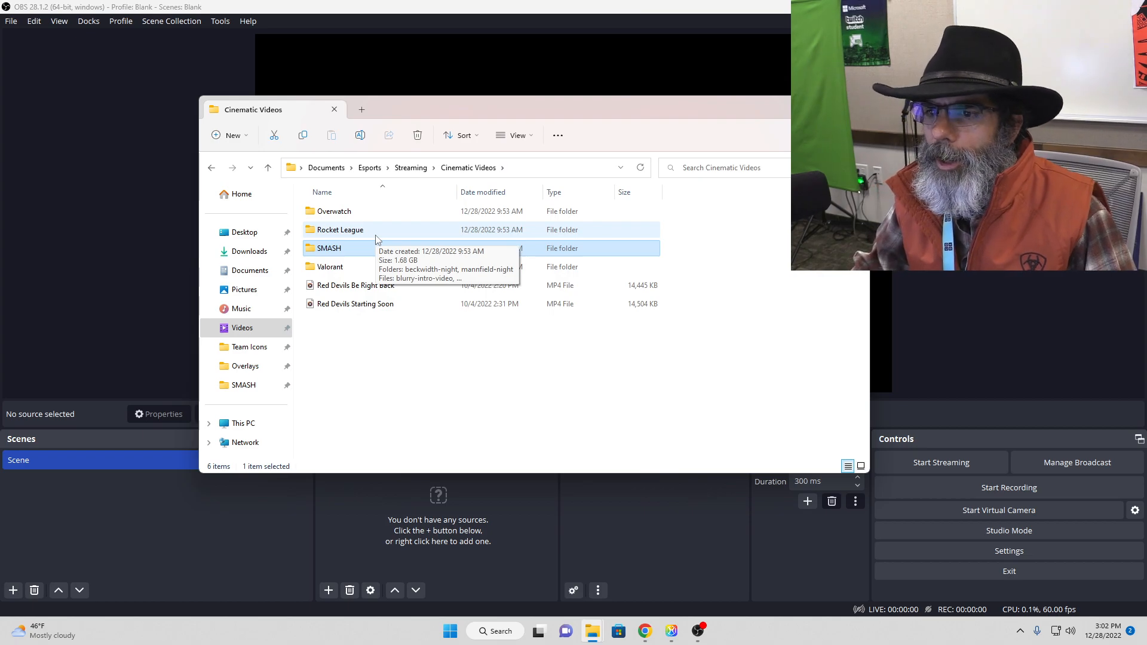
left_click(411, 168)
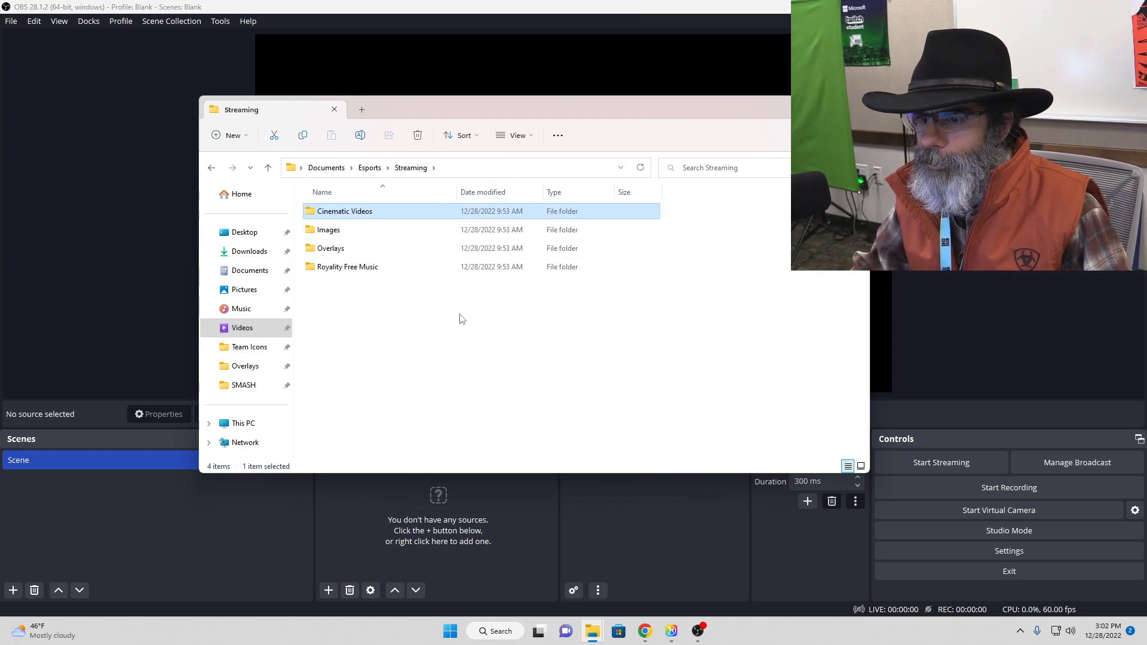
left_click(369, 168)
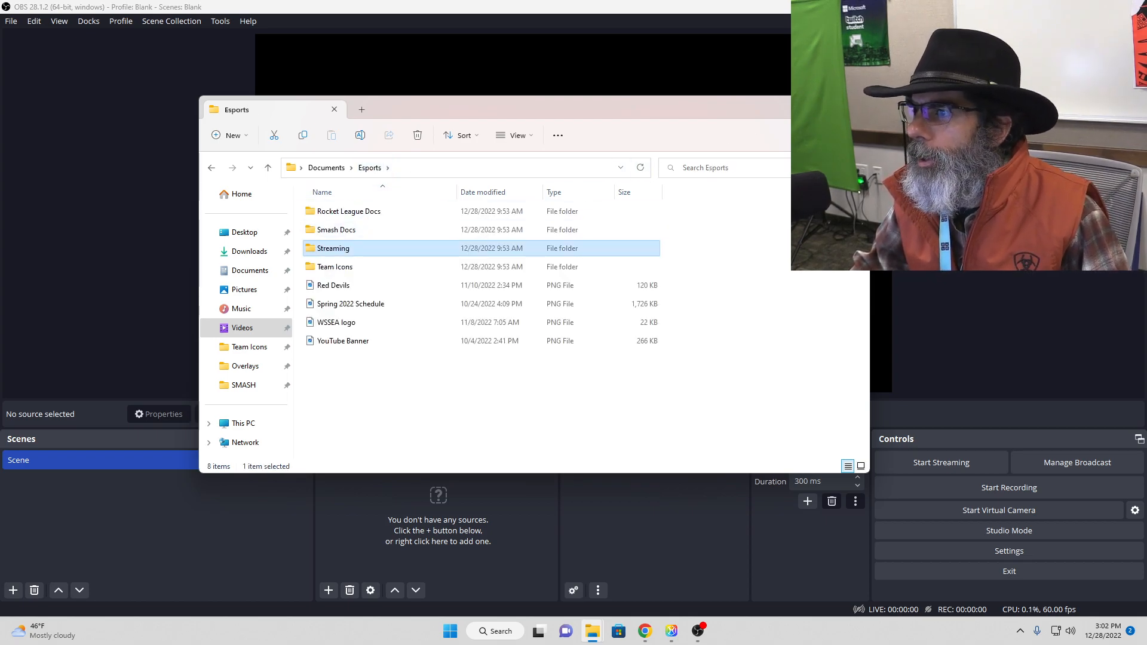
left_click(856, 108)
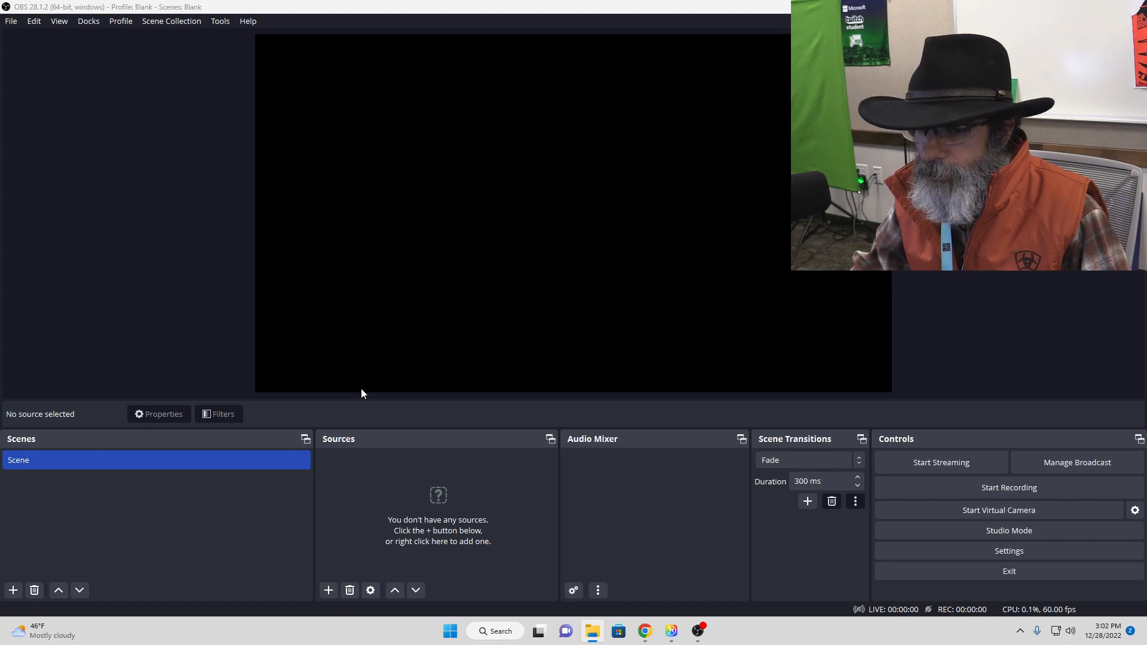
Step: Add a new media source named "SMASH Cinematic" to the blank scene
left_click(326, 591)
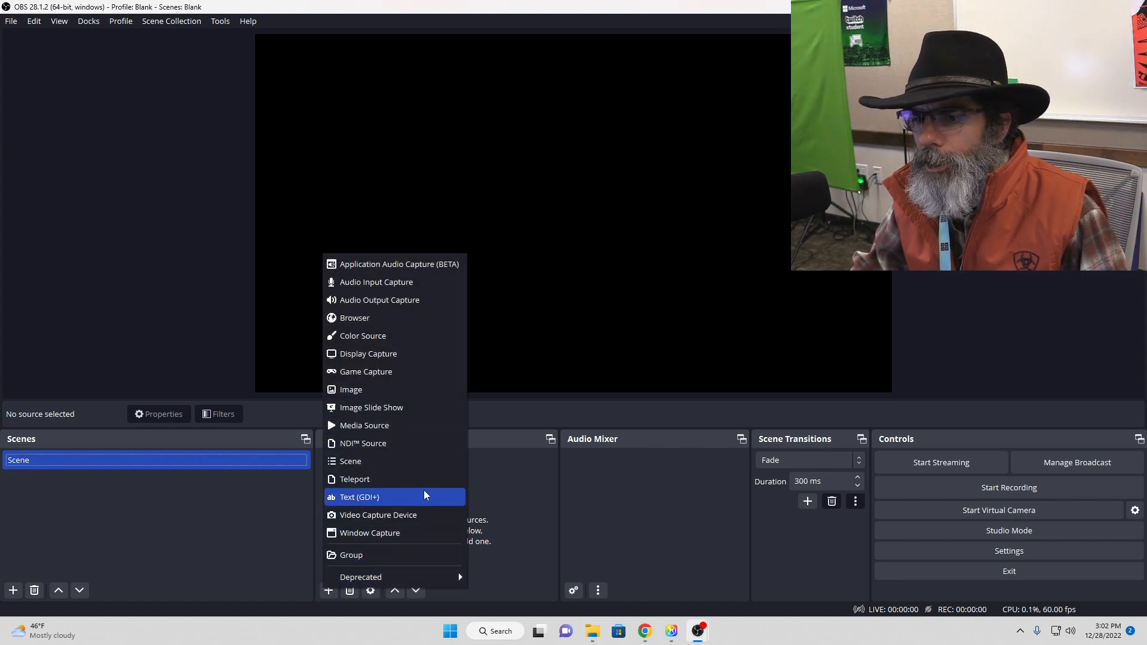
left_click(410, 426)
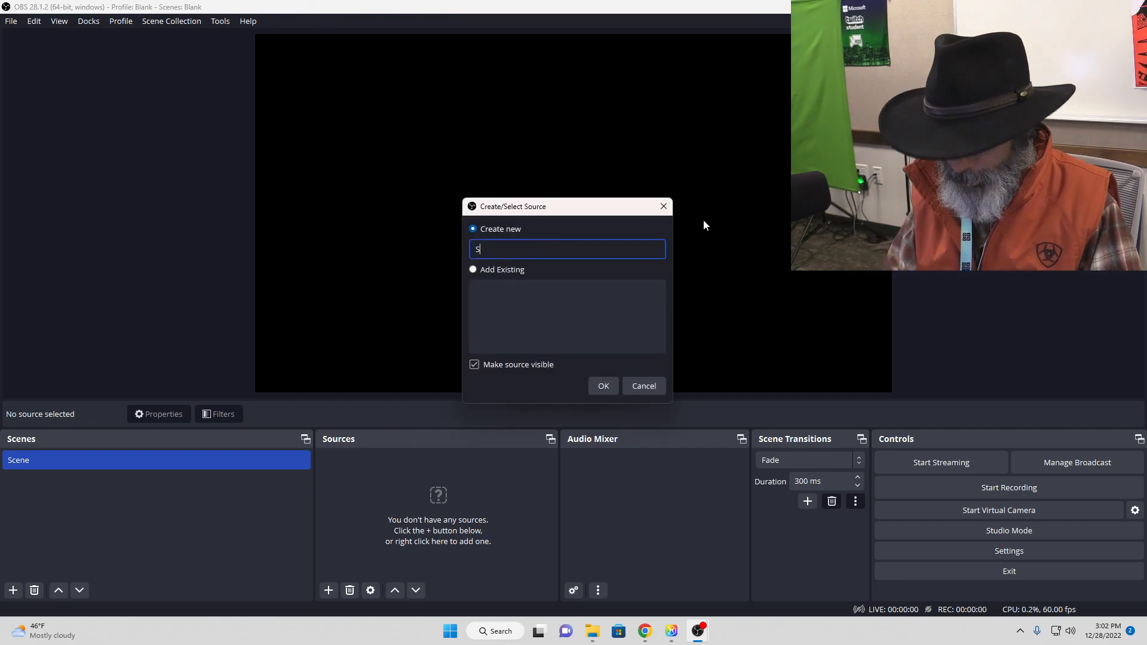
type("SMASH Cinematic")
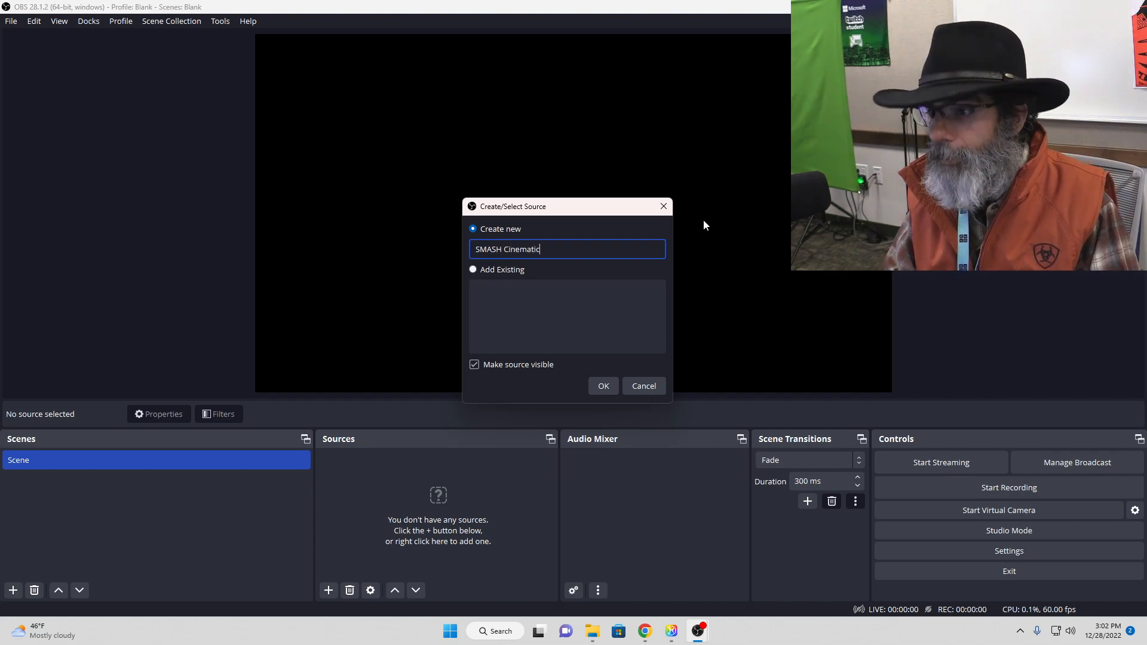
key("Return")
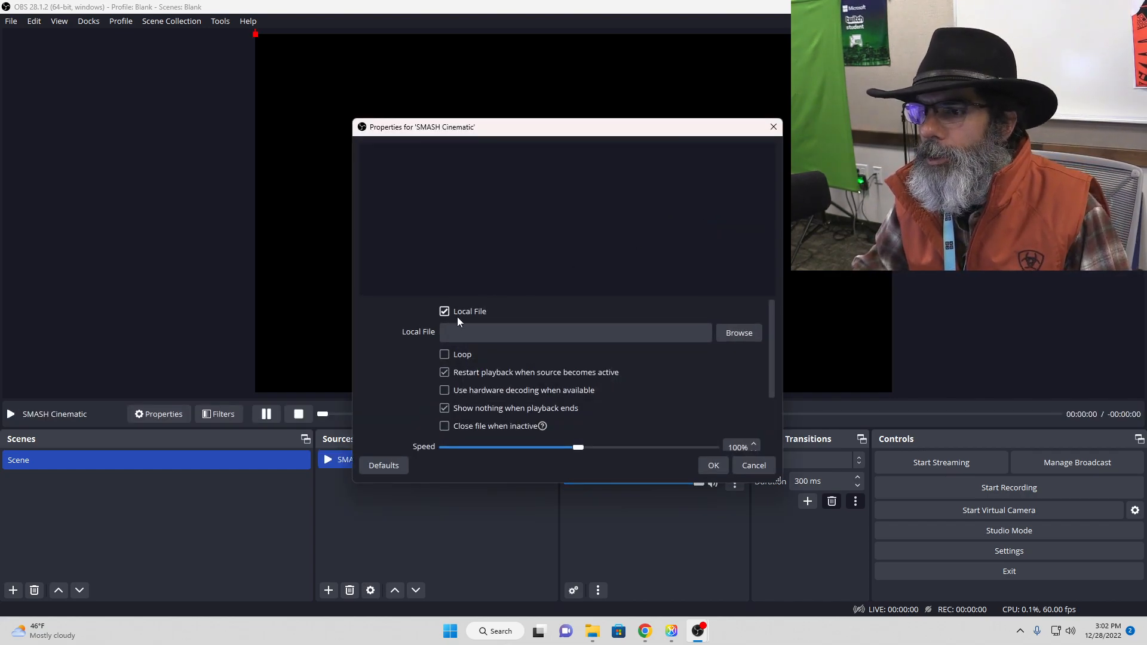
Step: Load the "Copy of ssbu cinematic" video from Documents > Esports > Streaming > Cinematic Videos > SMASH as the source's local file
left_click(726, 334)
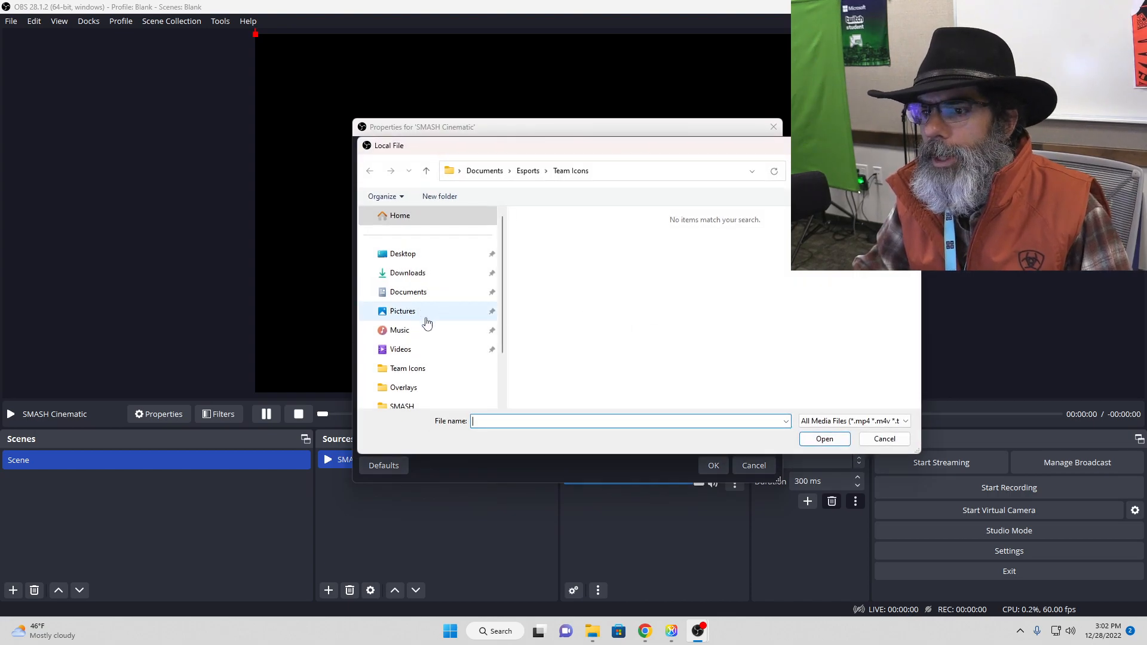
left_click(434, 291)
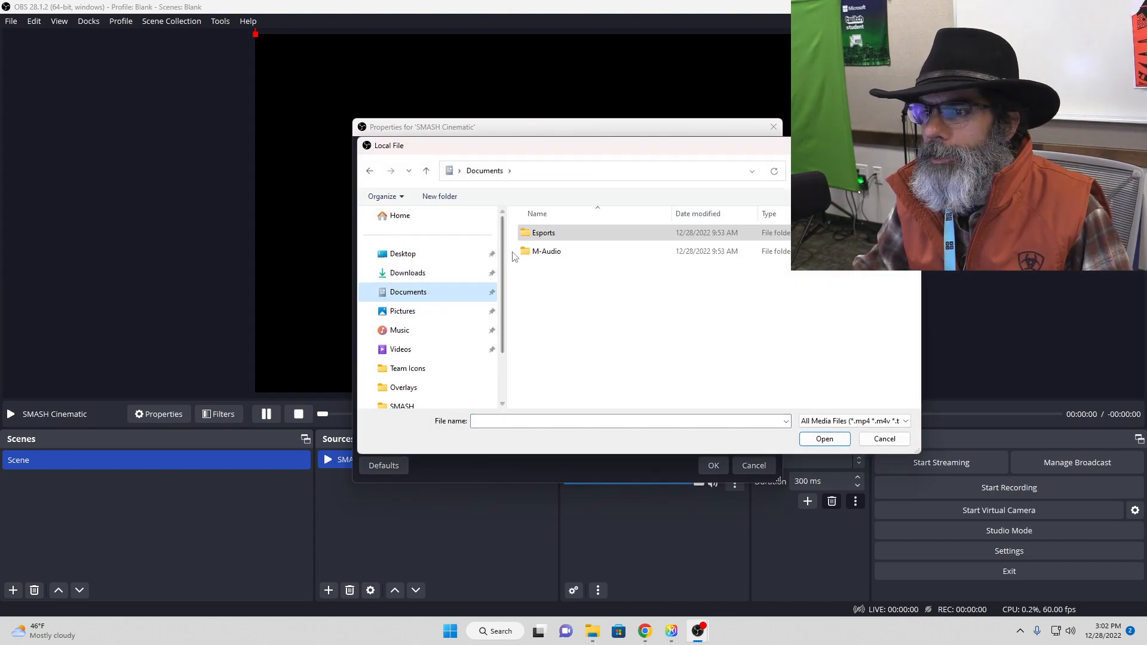
double_click(541, 233)
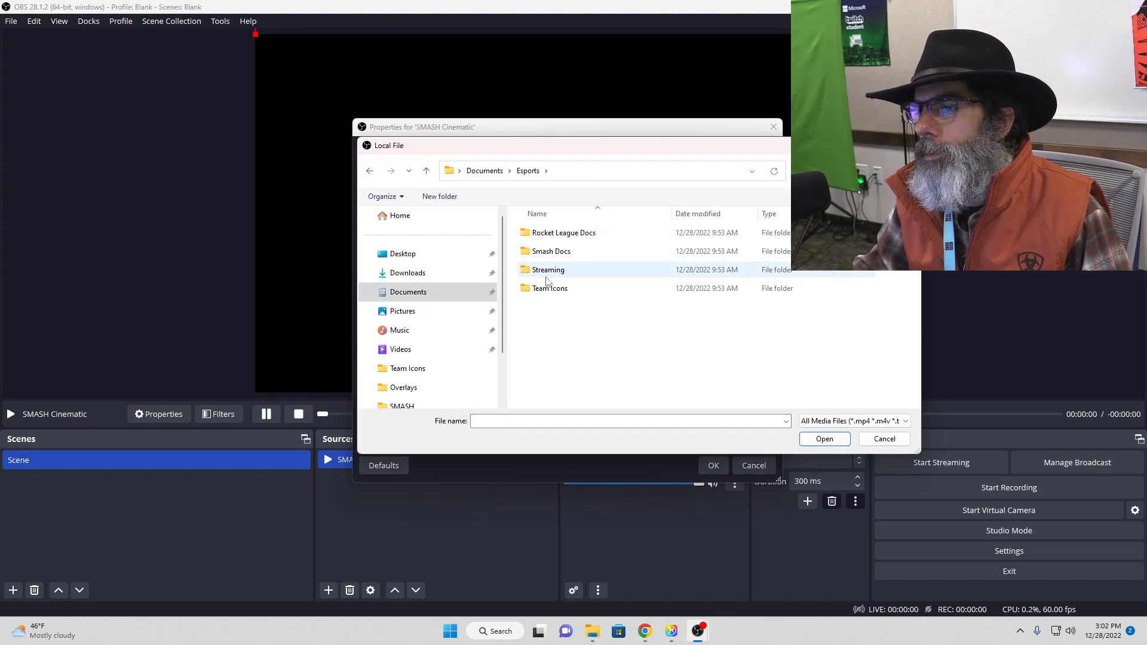
double_click(548, 270)
double_click(568, 235)
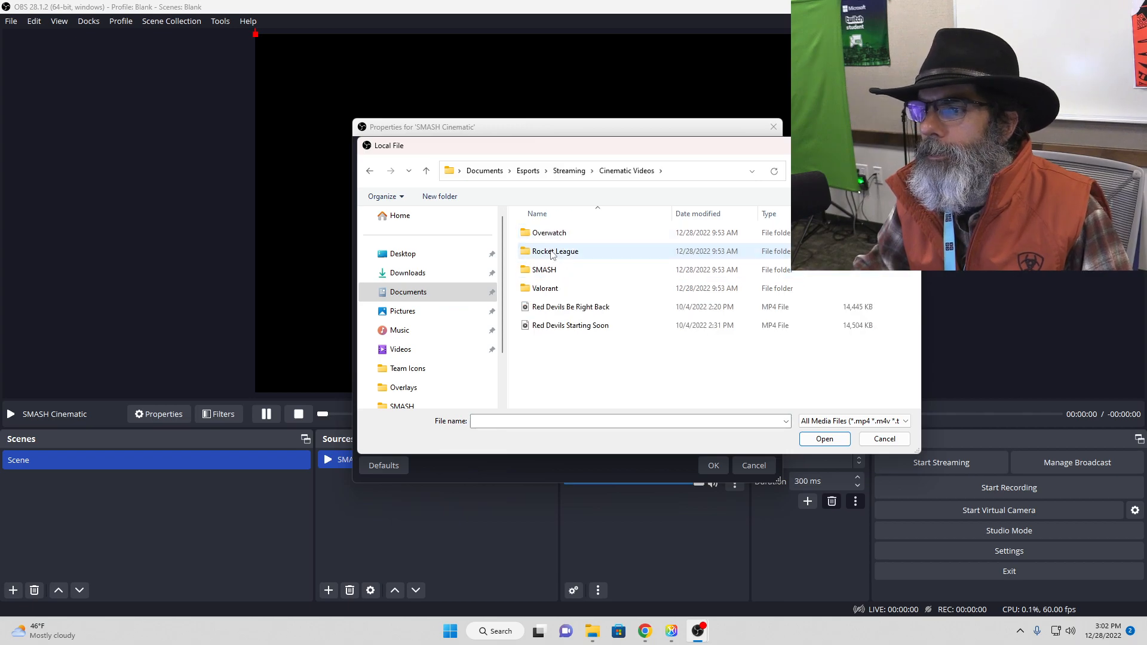
double_click(546, 250)
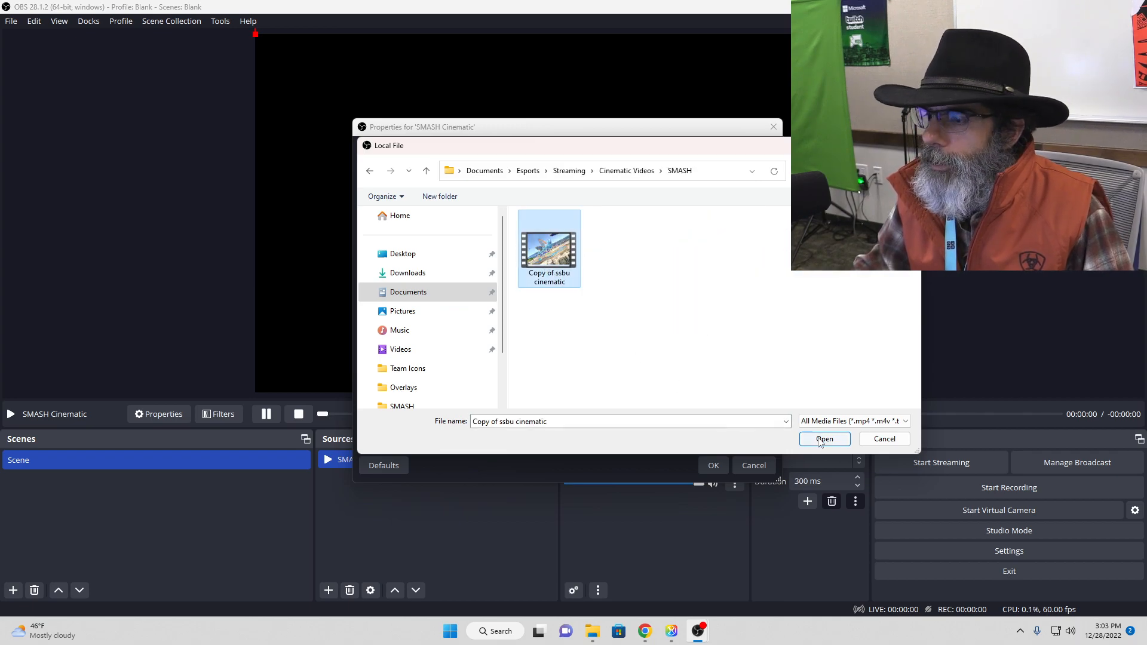
left_click(820, 439)
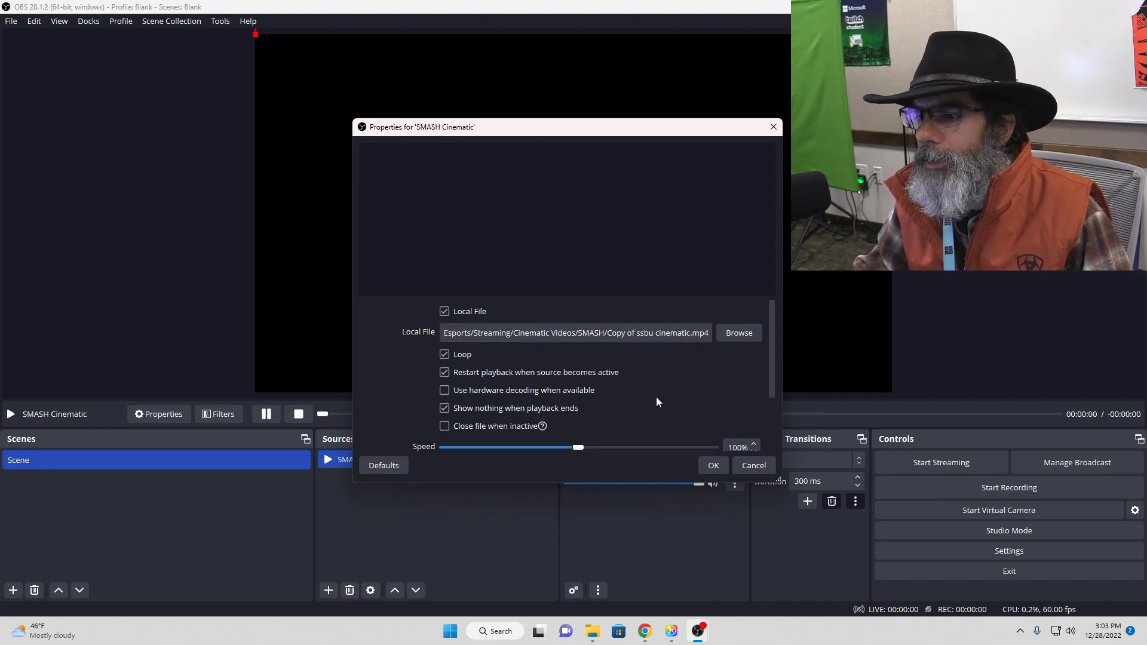
Step: Apply the SMASH Cinematic source with looping enabled and scale the video to fill the whole canvas
scroll(656, 399, "down", 1)
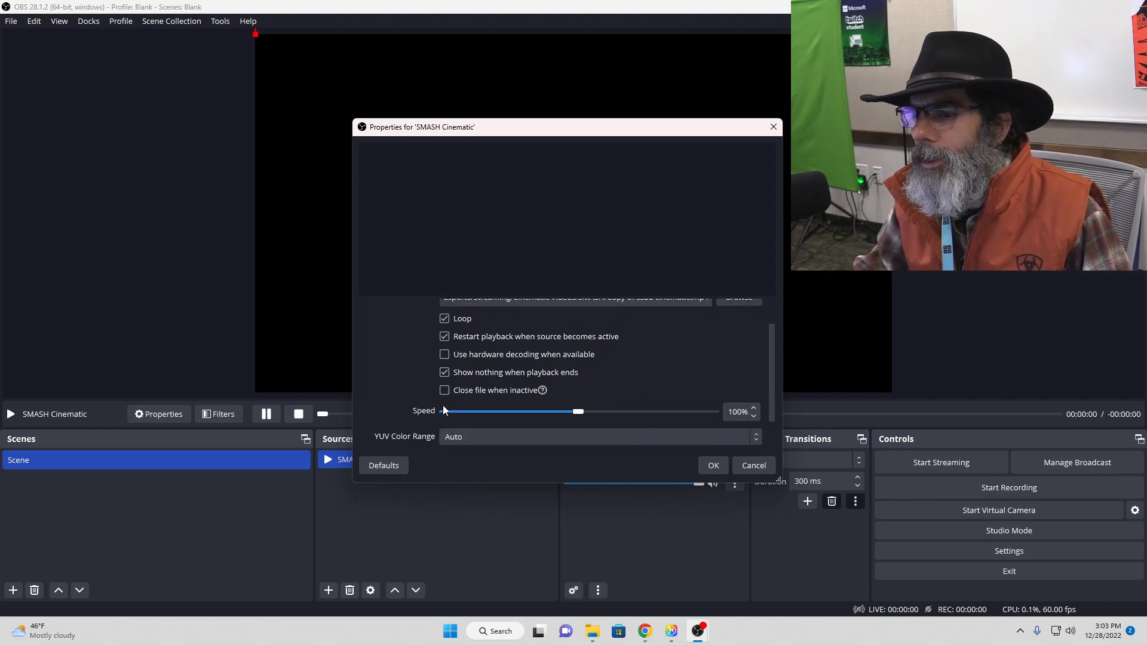
scroll(652, 394, "down", 1)
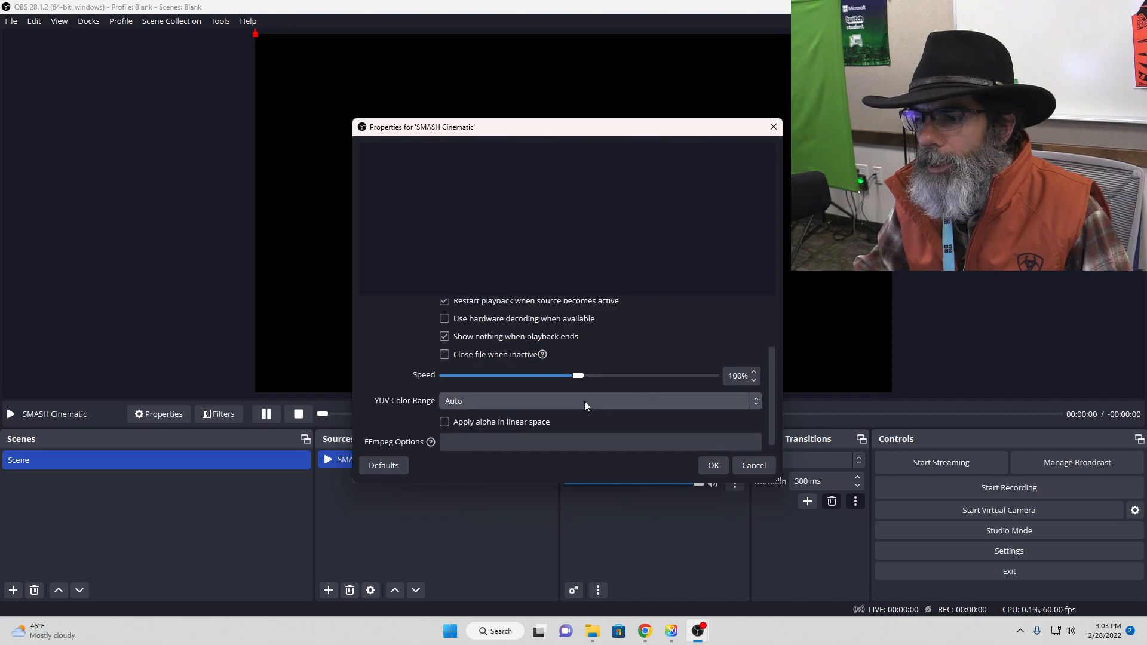
scroll(513, 419, "down", 1)
scroll(640, 414, "up", 3)
left_click(714, 465)
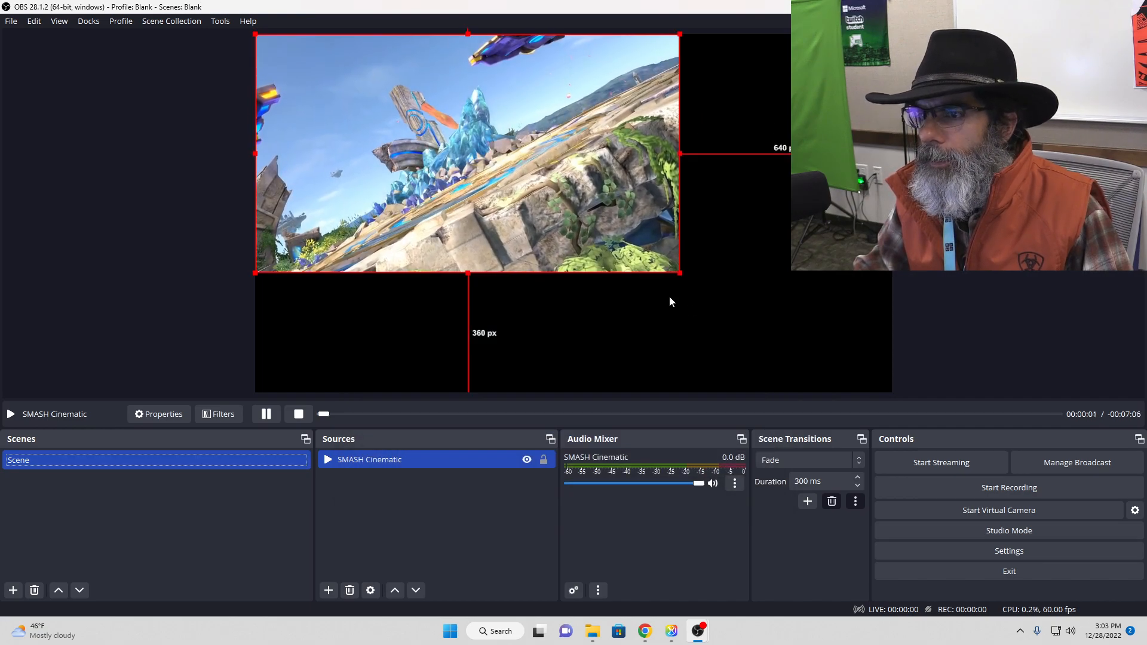
left_click_drag(680, 273, 854, 389)
left_click(1019, 311)
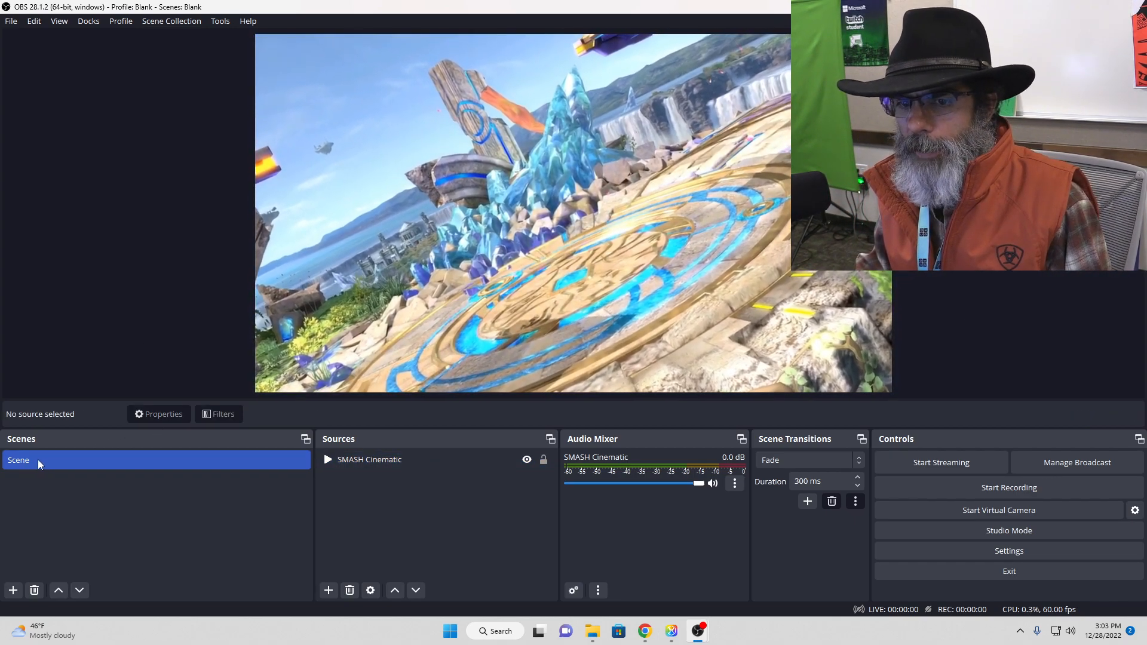
Step: Rename the scene as "SMAH Shout"
right_click(37, 460)
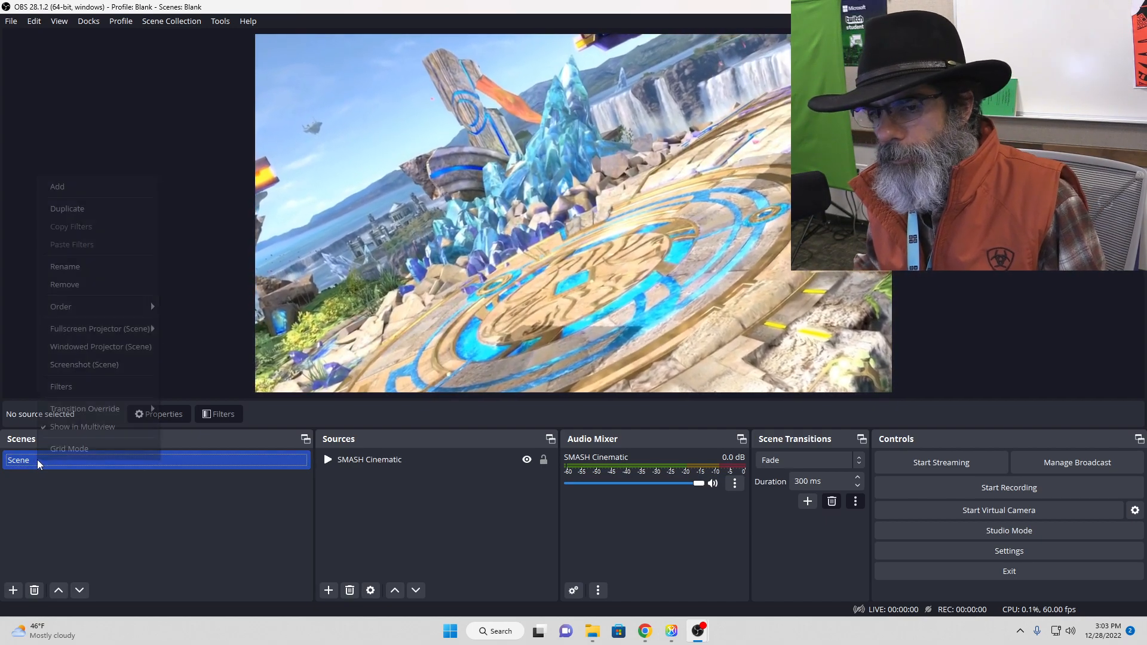
left_click(80, 267)
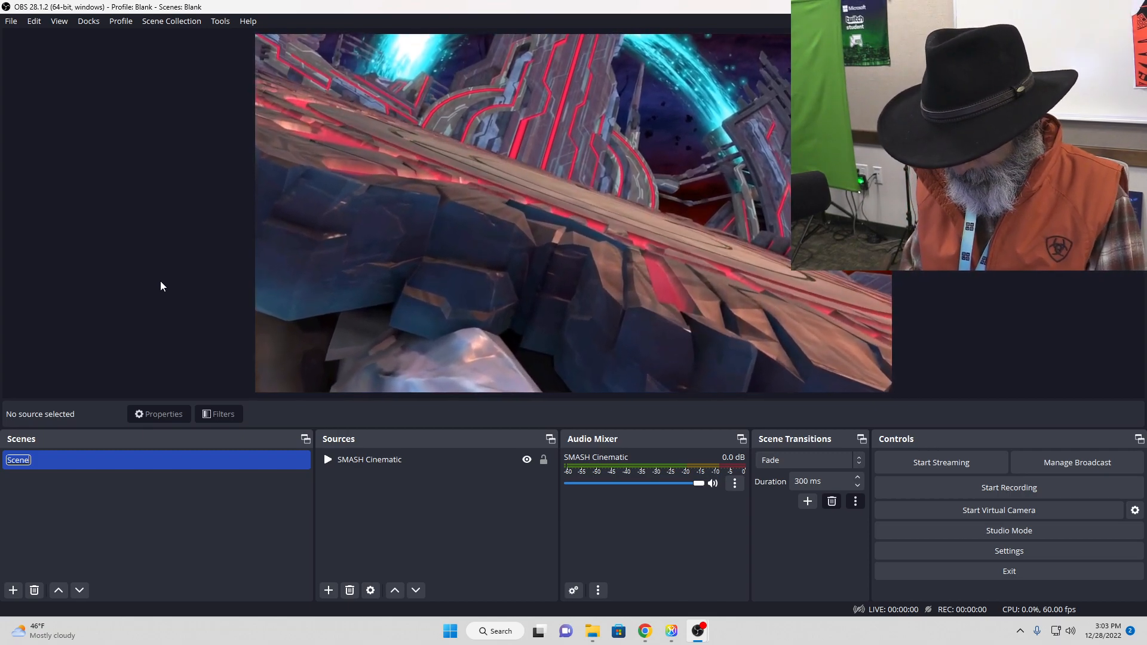
type("SM")
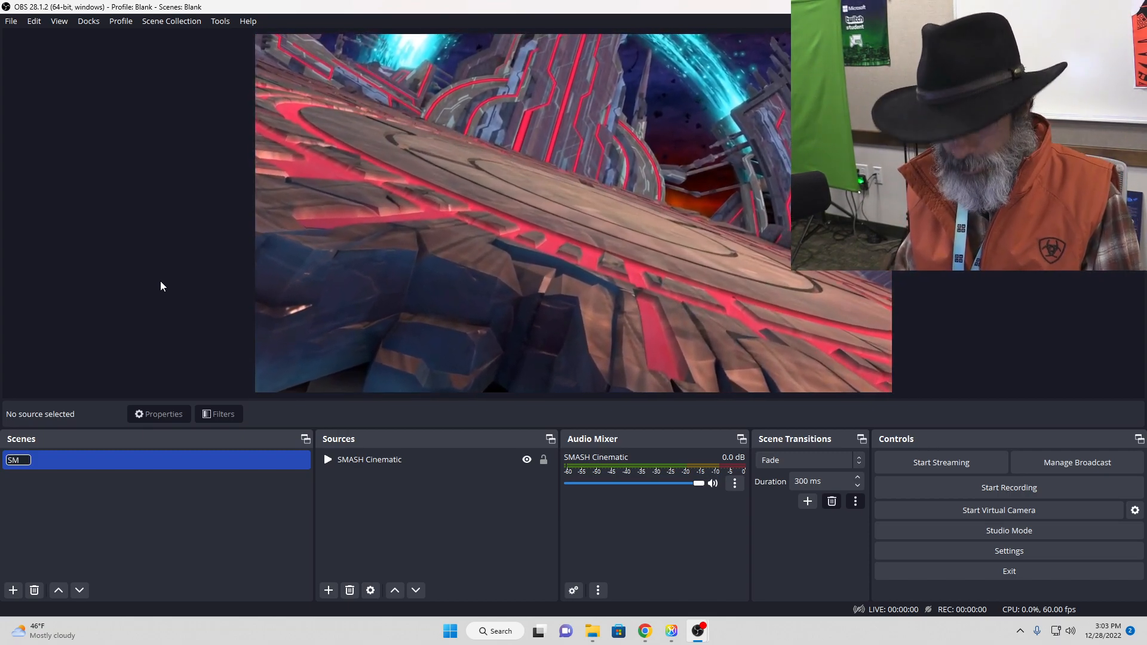
type("AH SHout")
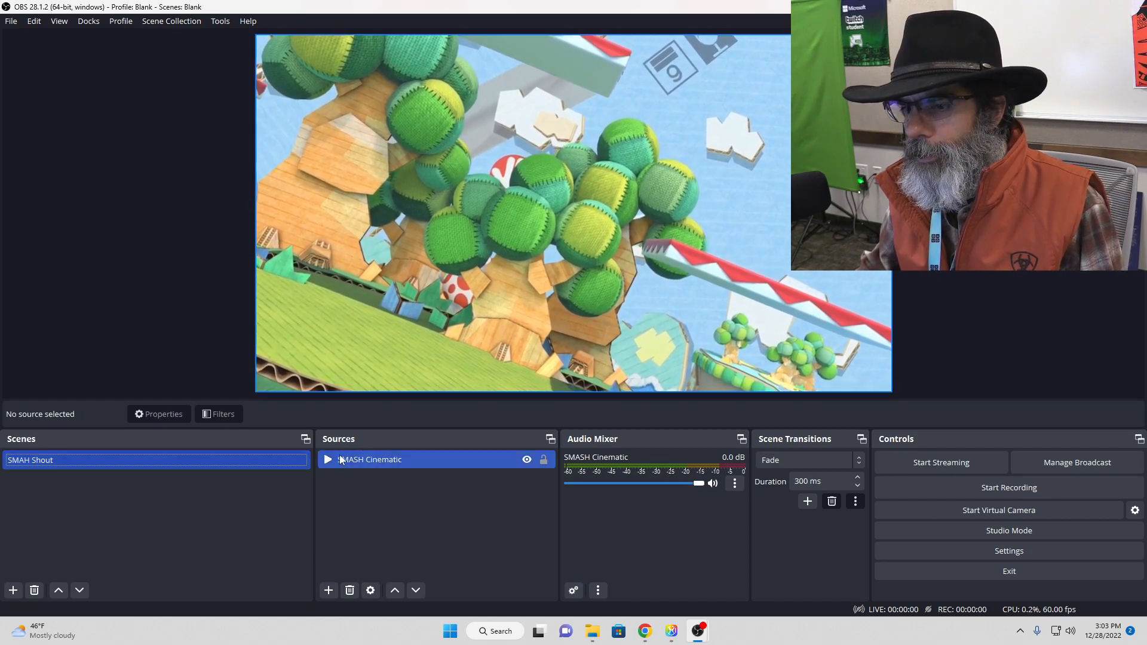
Step: Add a new image source named "Red Devils" to the scene
left_click(330, 590)
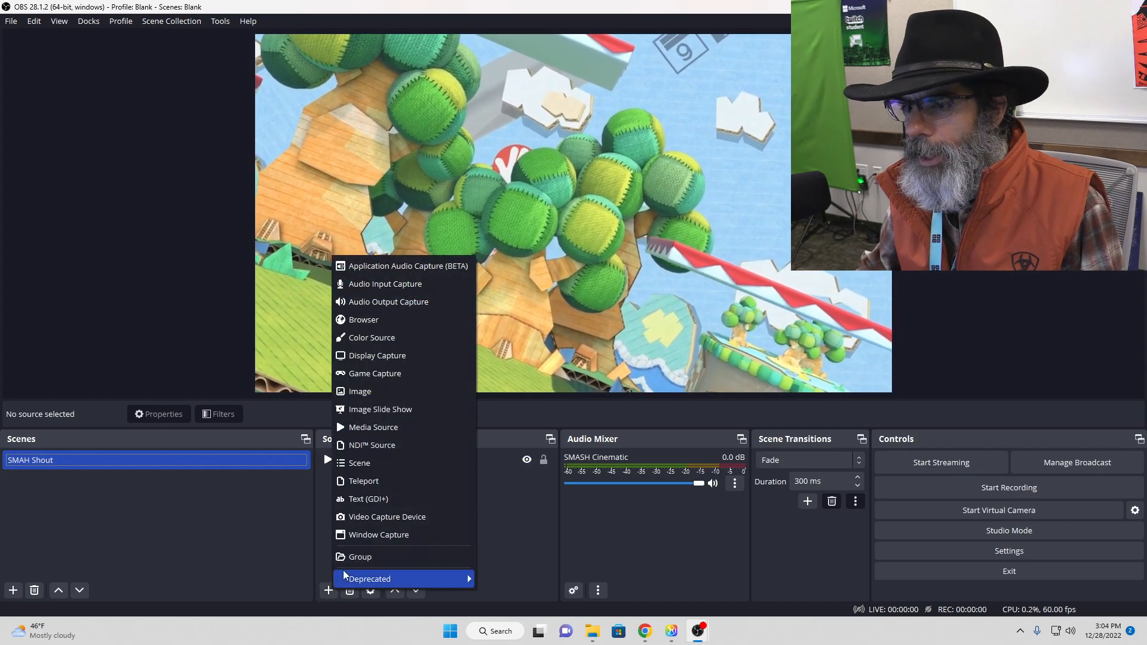
left_click(357, 394)
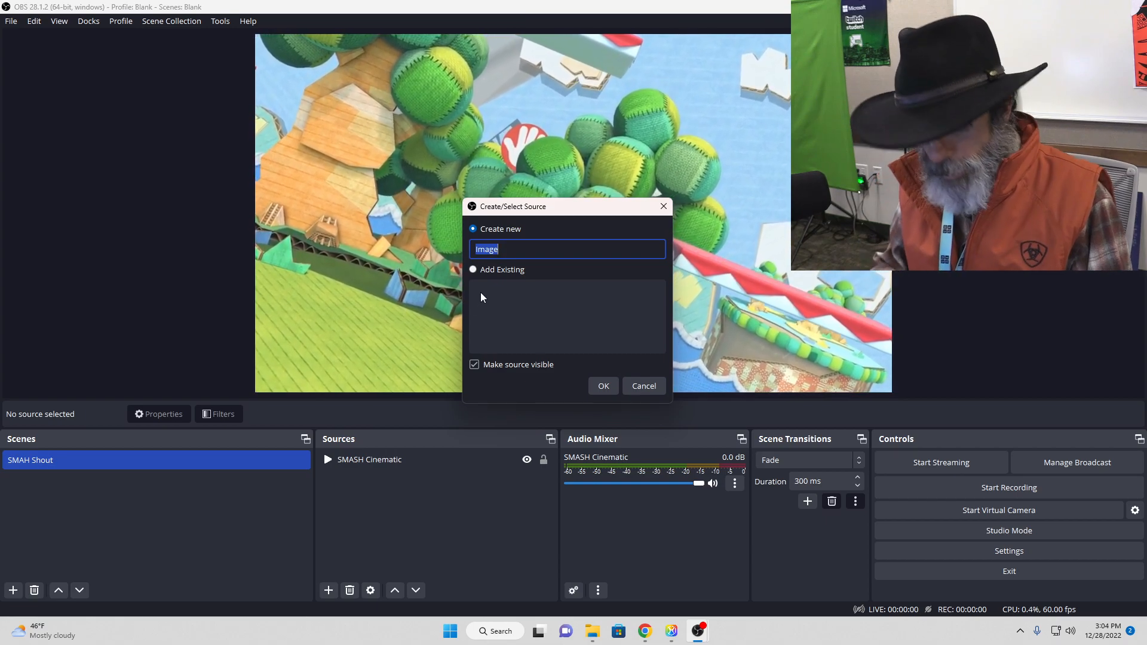
type("Red ")
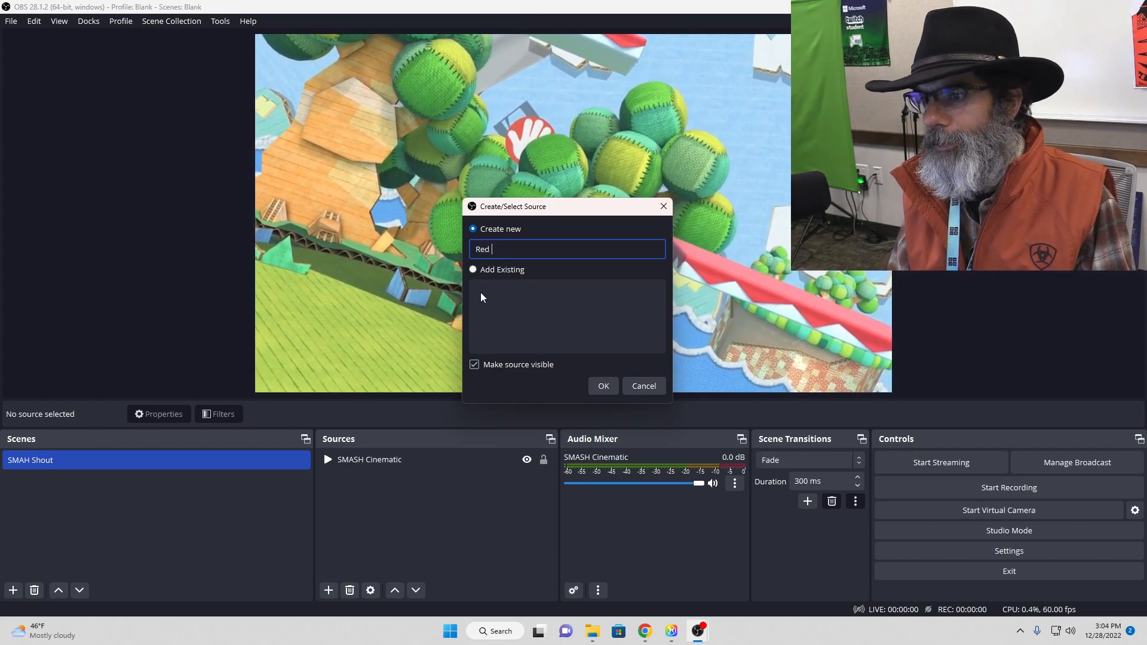
type("Devils")
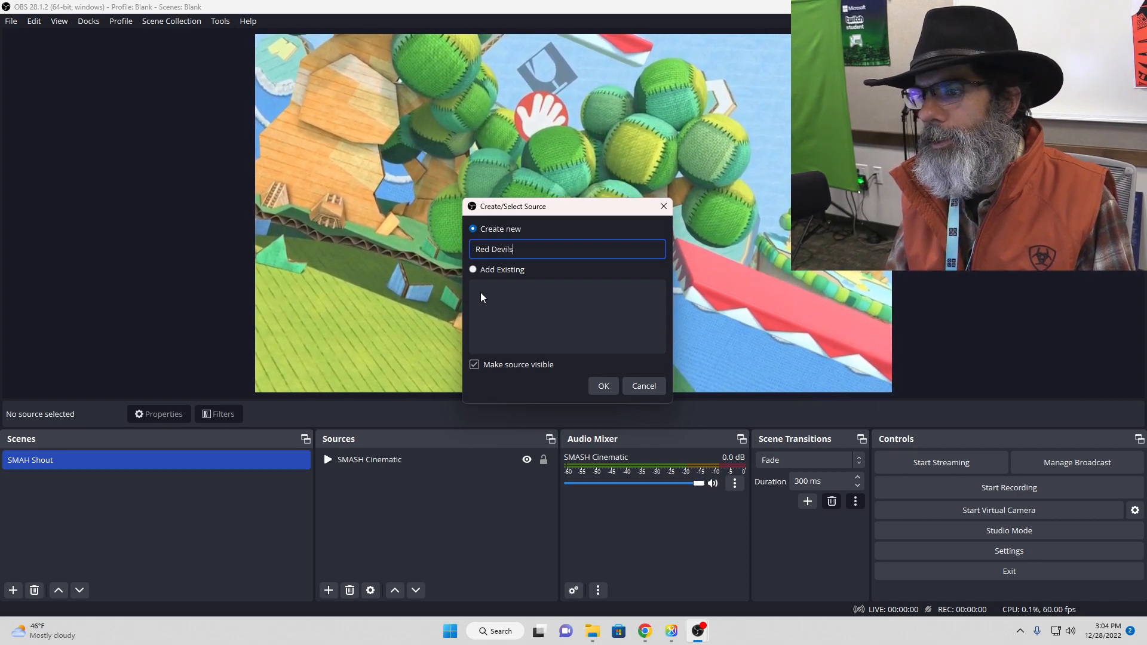
left_click(604, 387)
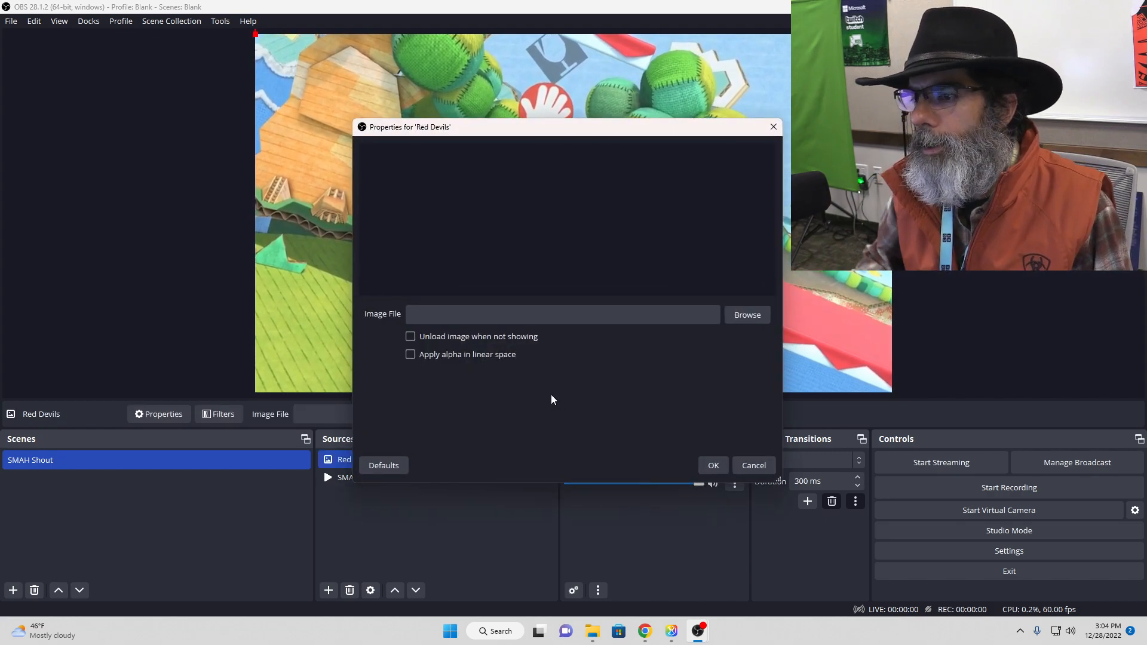
Step: Load the Red Devils PNG from the Esports folder into the image source and accept its properties
left_click(735, 317)
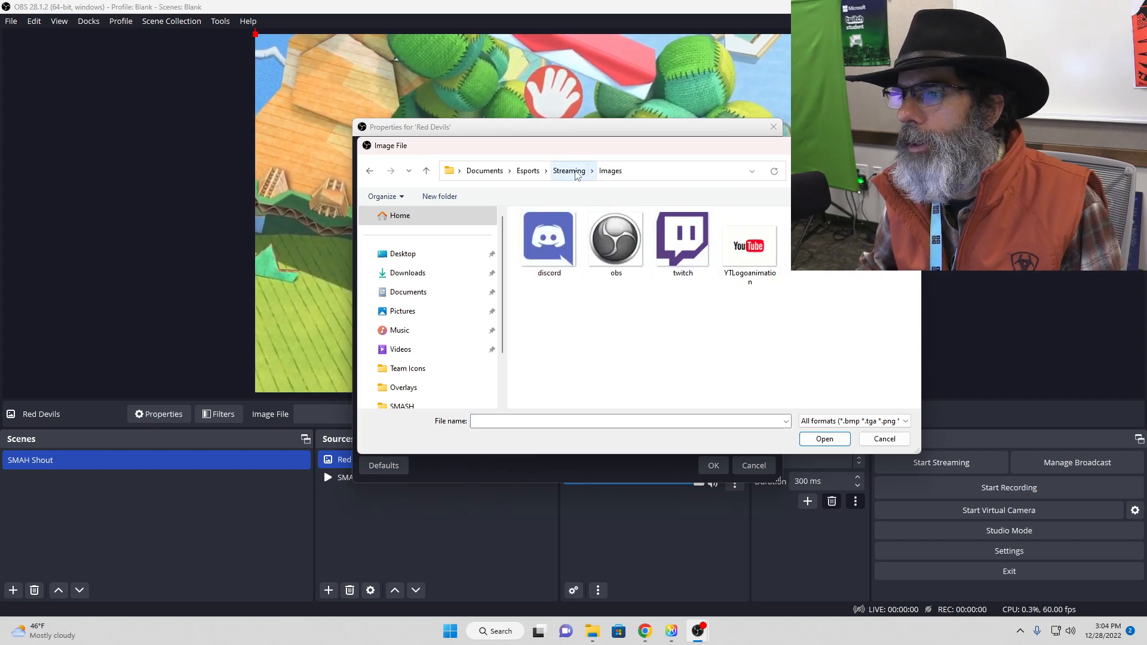
left_click(528, 172)
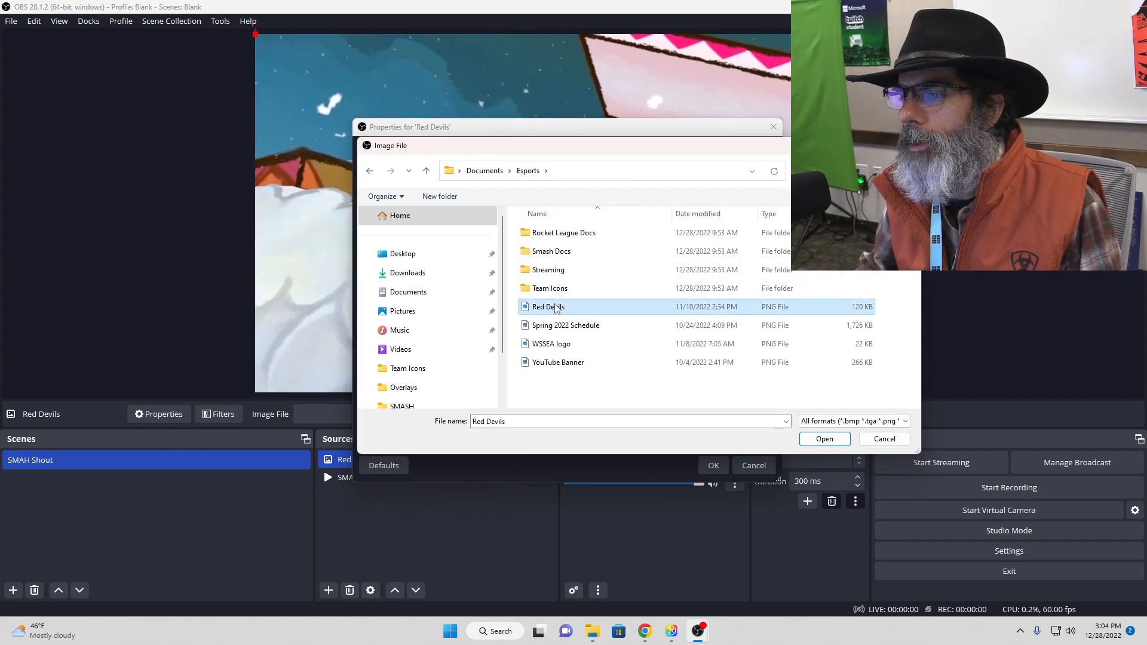
double_click(554, 309)
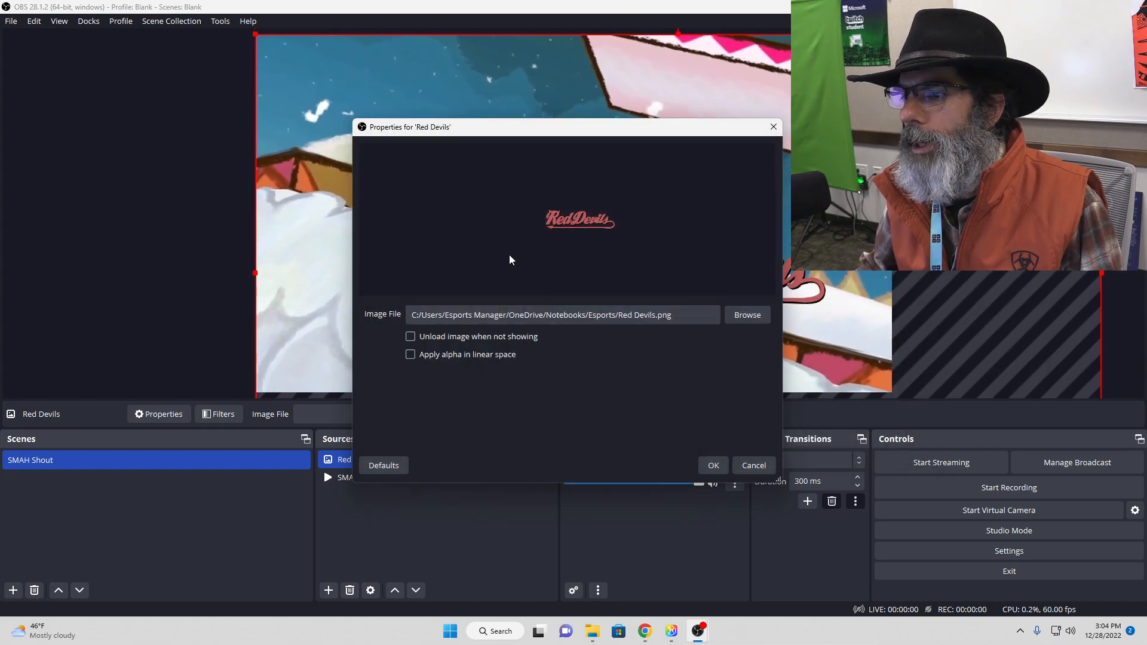
left_click(710, 466)
Step: Move the Red Devils logo from the canvas's lower-right area to its upper-left corner
left_click(712, 272)
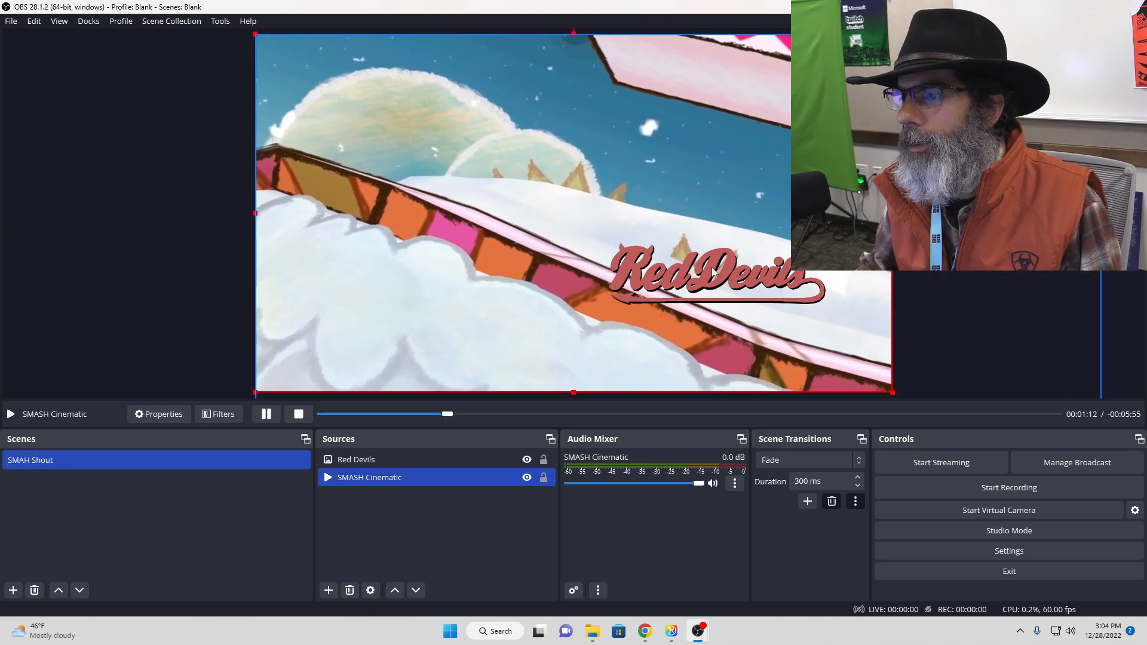
left_click_drag(712, 271, 380, 72)
left_click(707, 267)
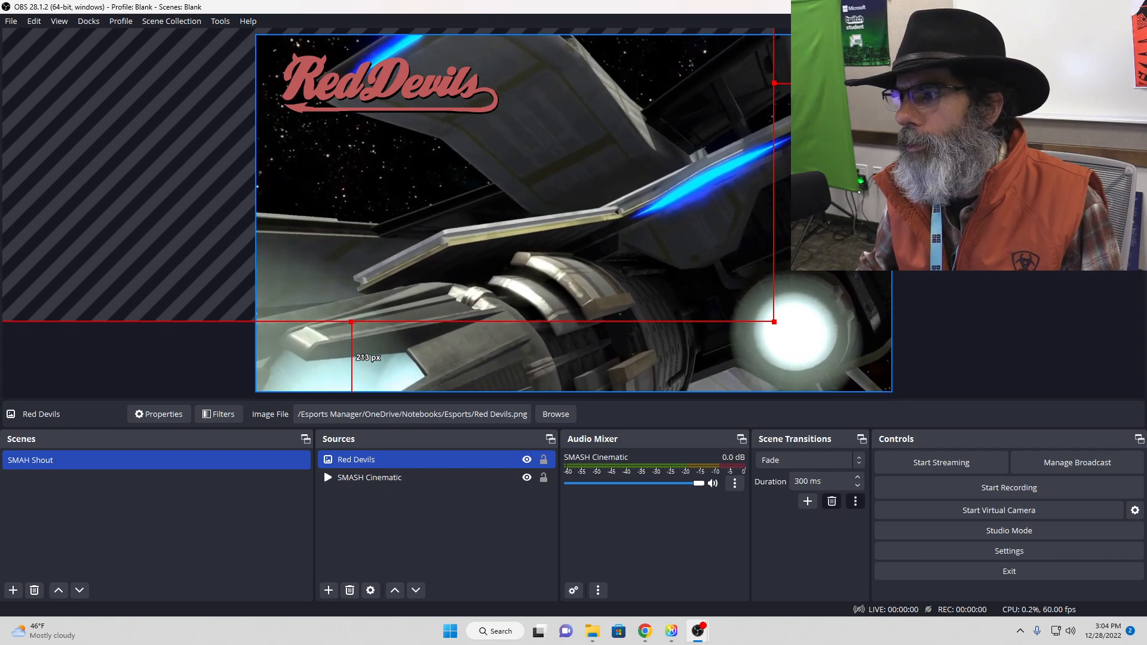
left_click(950, 156)
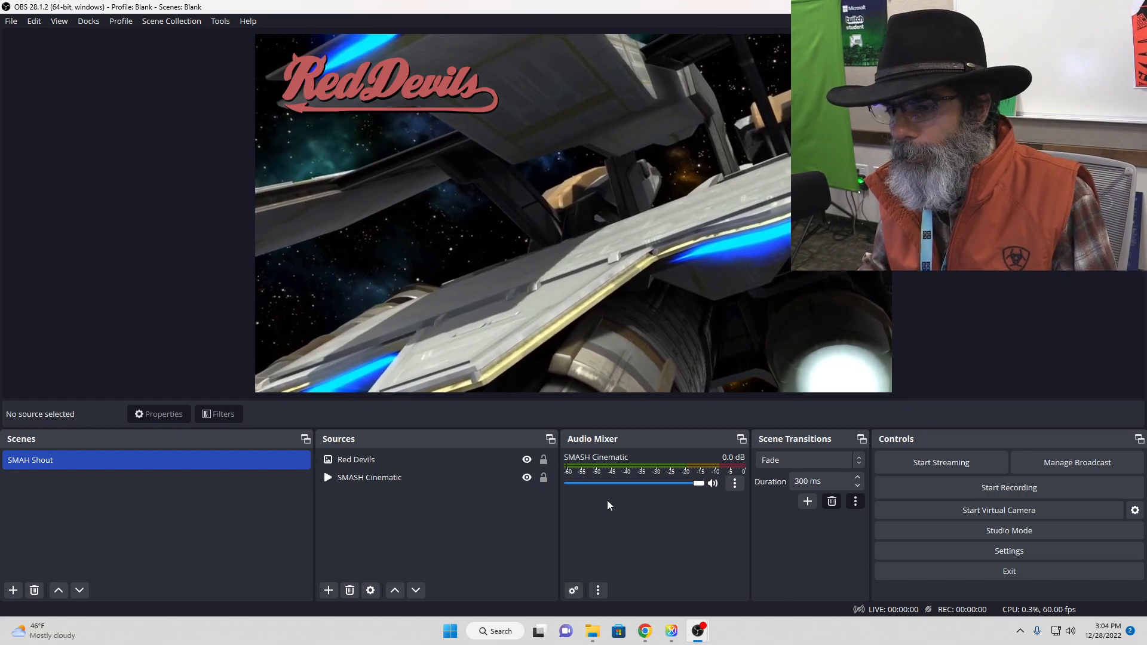
Step: Move the SMASH Cinematic source above Red Devils in the source order so the video covers the logo
left_click(356, 478)
left_click(357, 466)
left_click(386, 523)
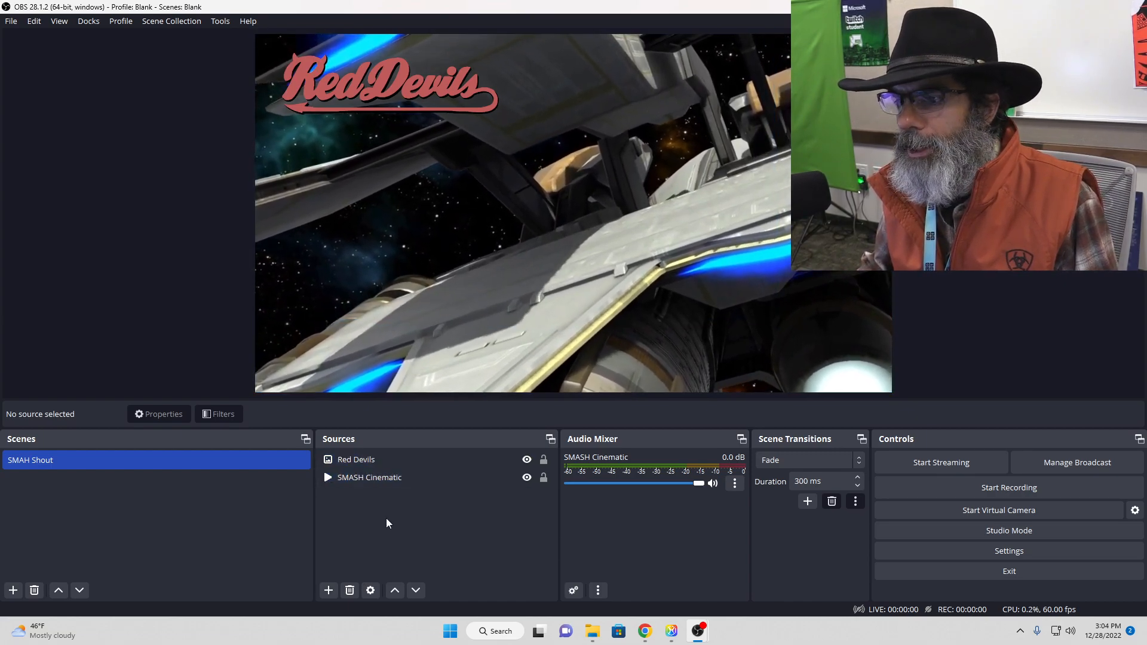
left_click(377, 479)
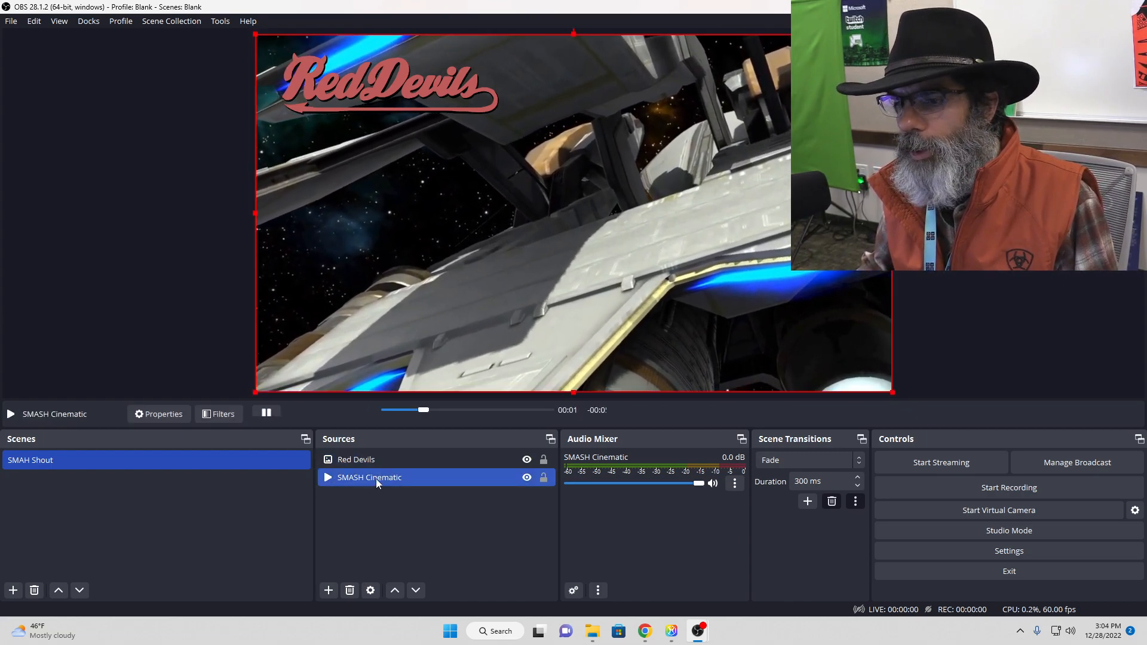
left_click_drag(375, 475, 381, 461)
left_click(406, 519)
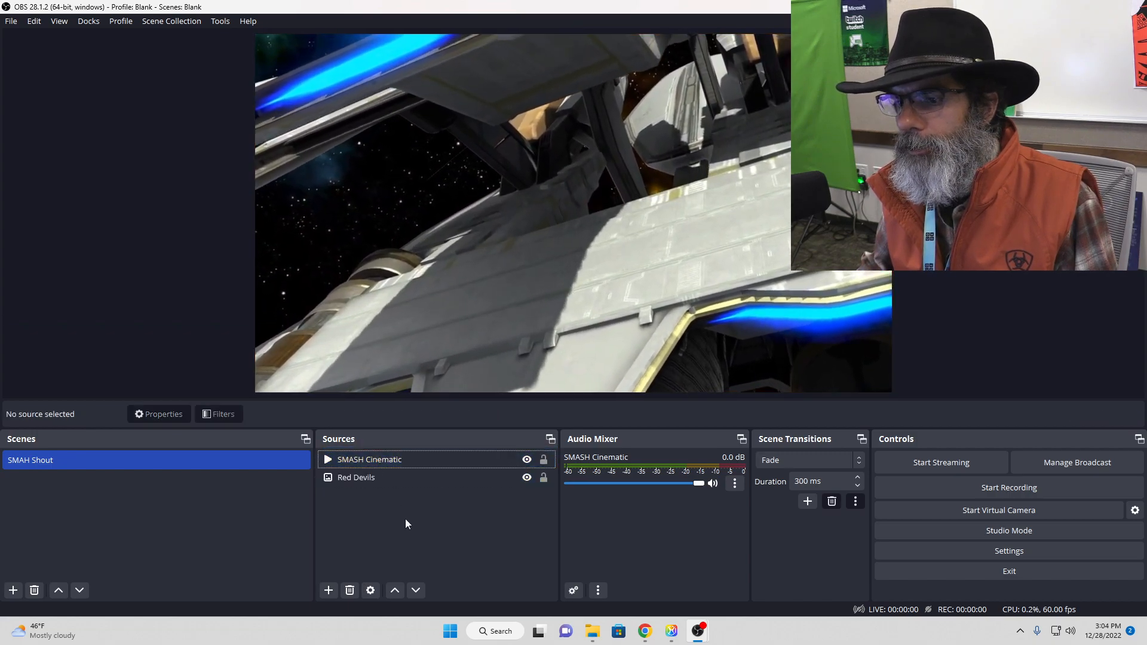
Step: Restore the Red Devils source above SMASH Cinematic in the source order
left_click(367, 481)
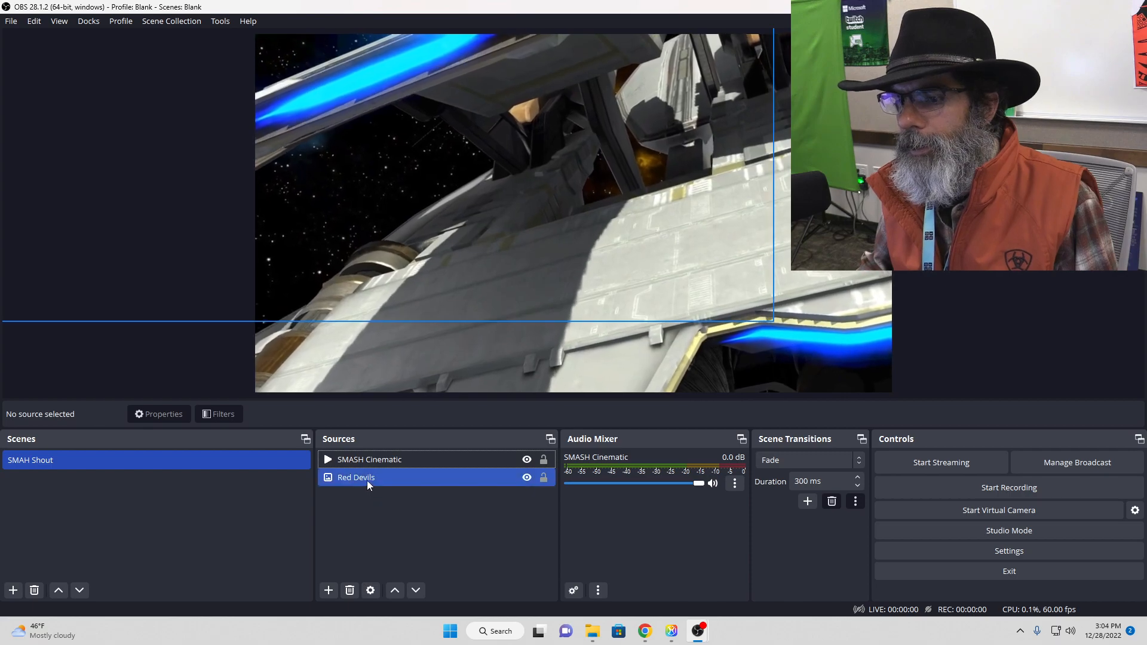
left_click_drag(366, 481, 366, 457)
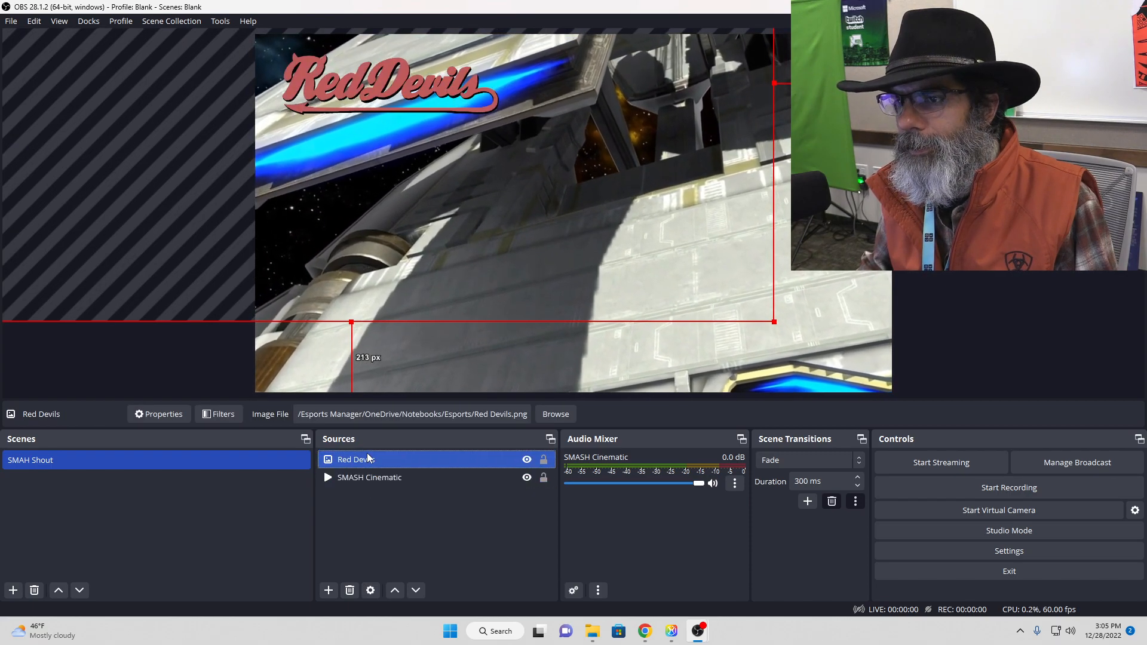
left_click(397, 502)
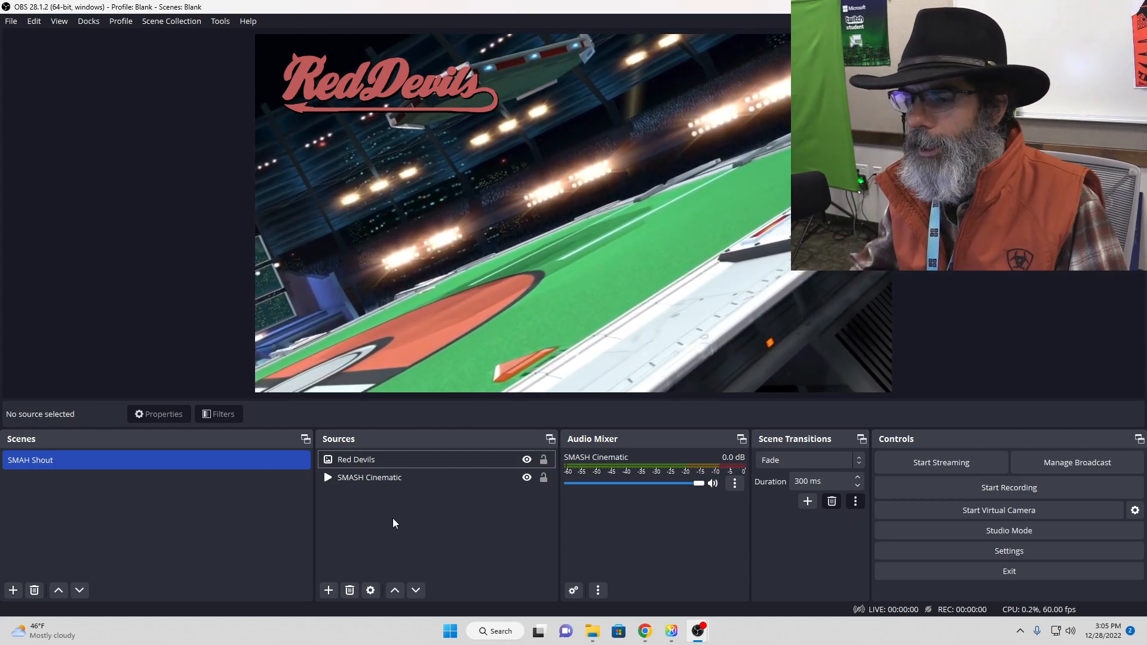
left_click_drag(399, 481, 392, 458)
left_click(453, 544)
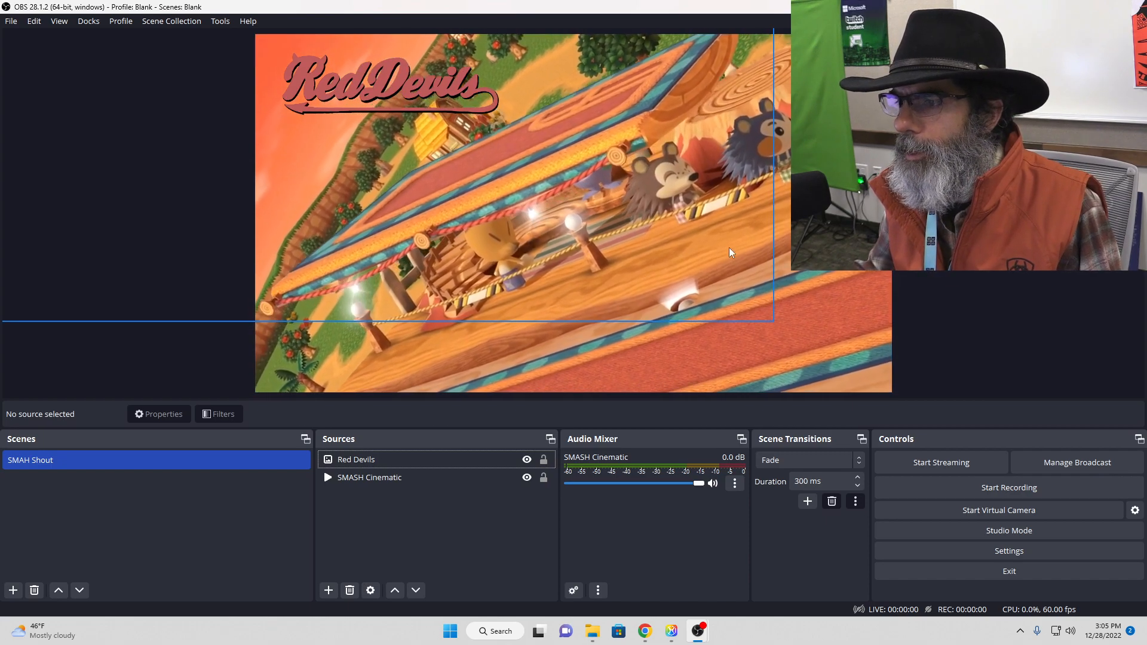
Step: Add a new image source named "logo" to the SMAH Shout scene
left_click(329, 590)
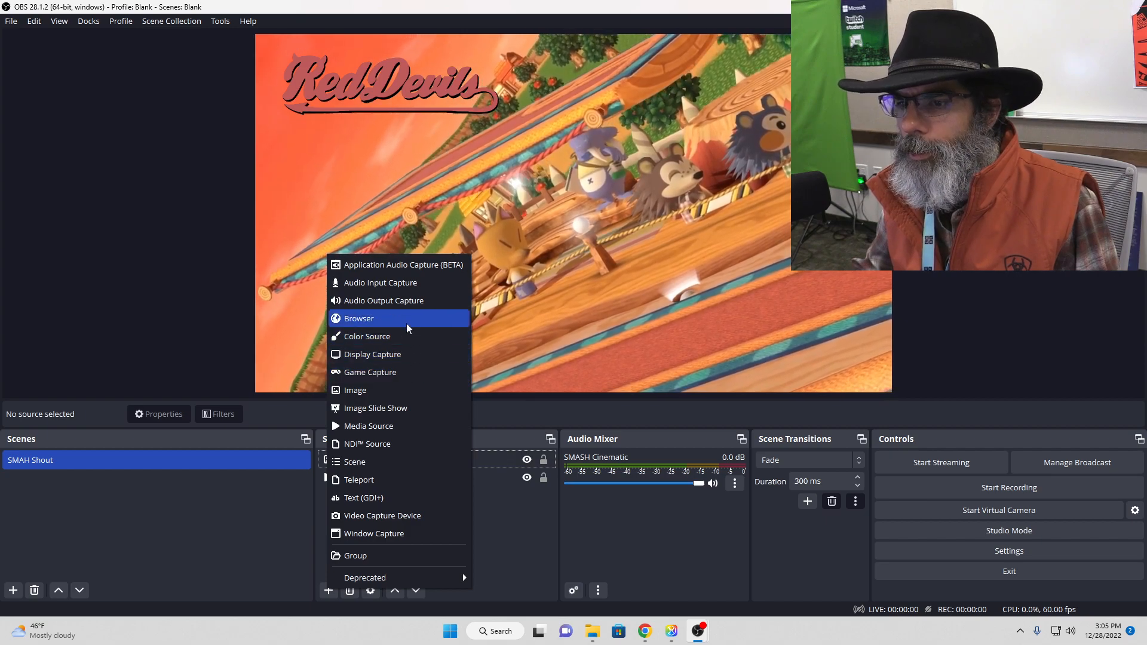
left_click(375, 391)
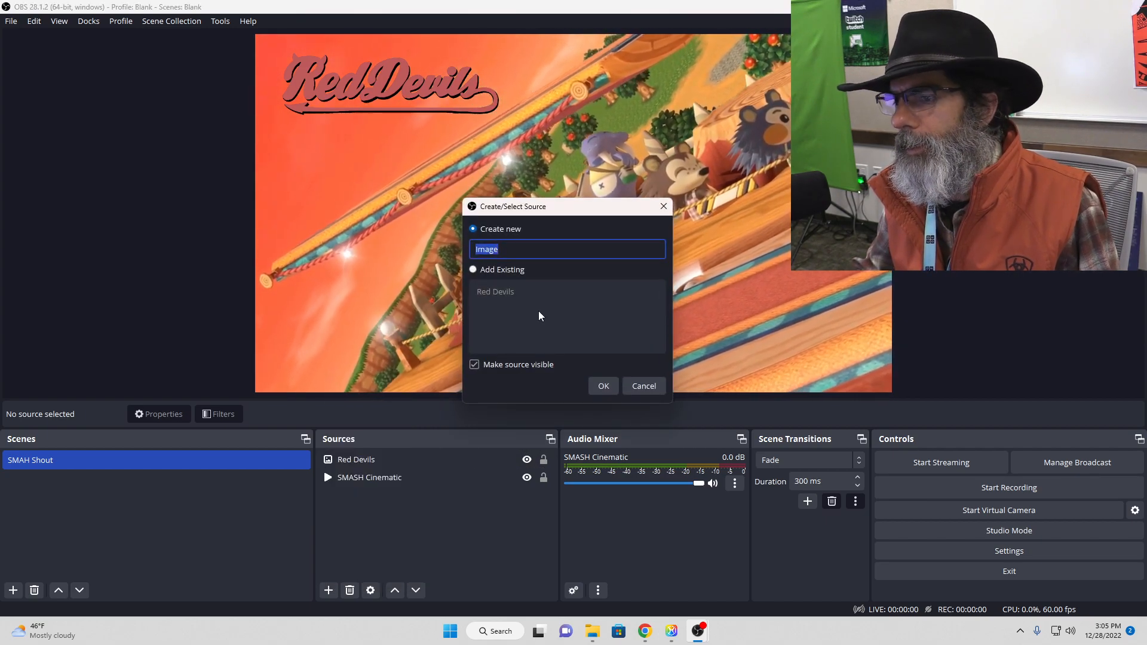
type("lo")
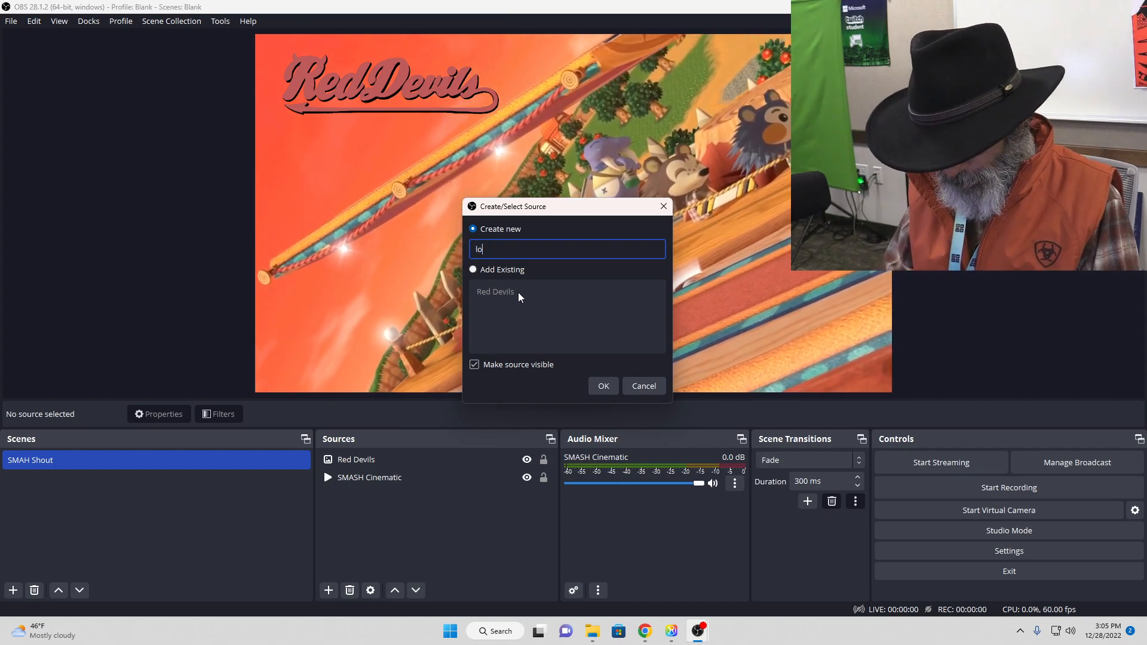
type("go")
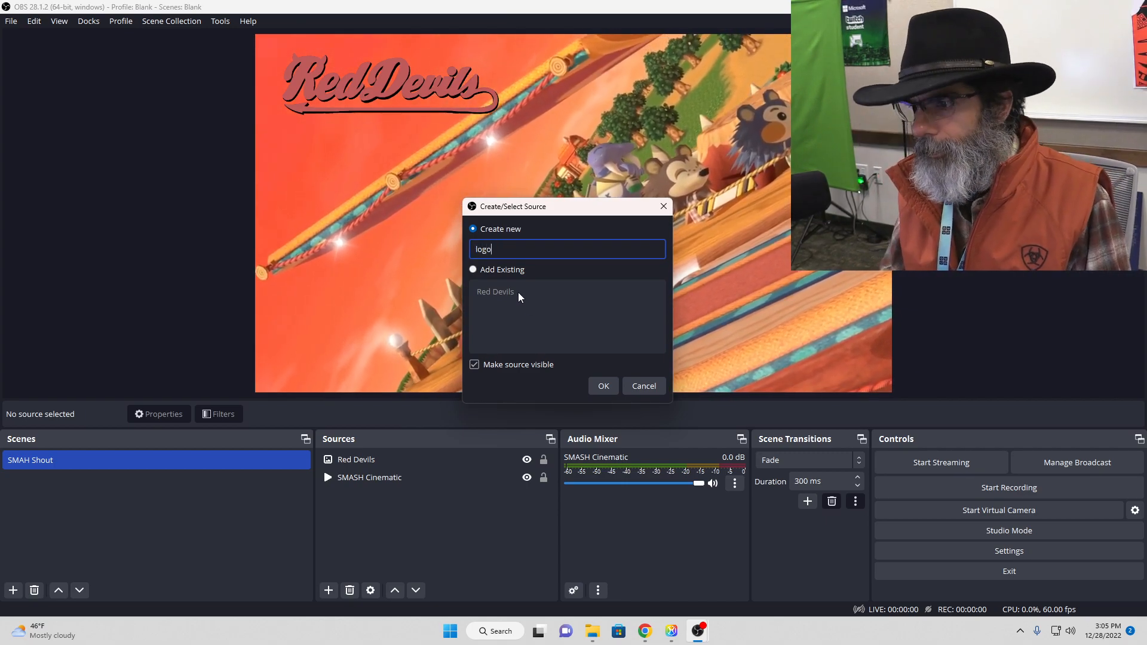
key("Return")
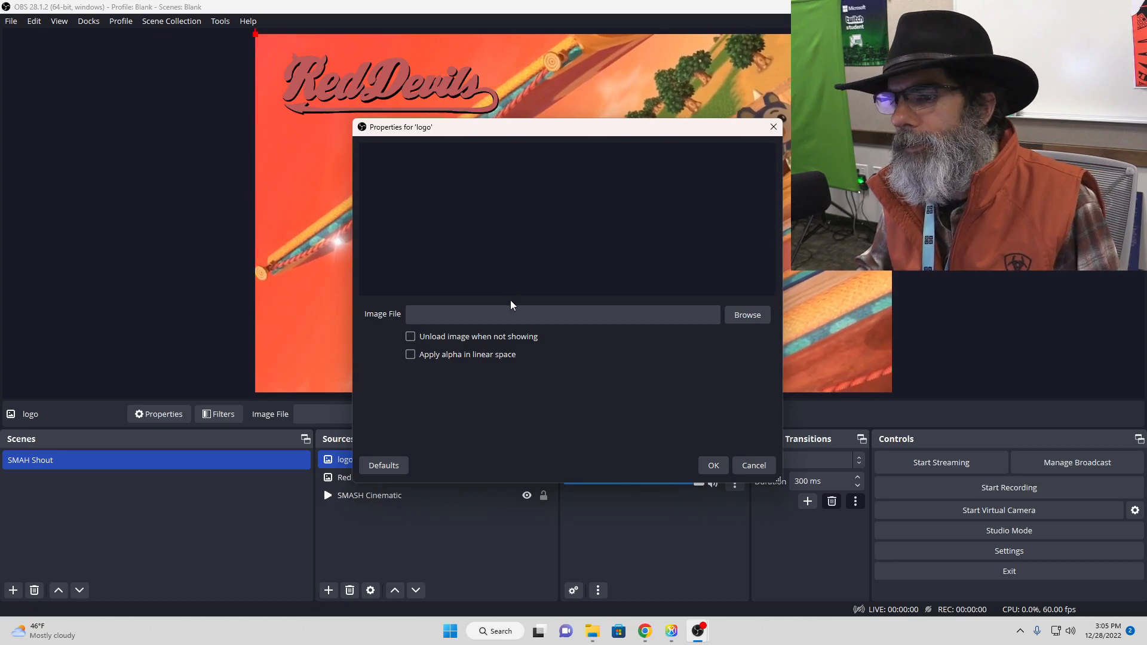
Step: Load Esports_transRed from the Esports Team Icons folder into the logo source and accept its properties
left_click(747, 315)
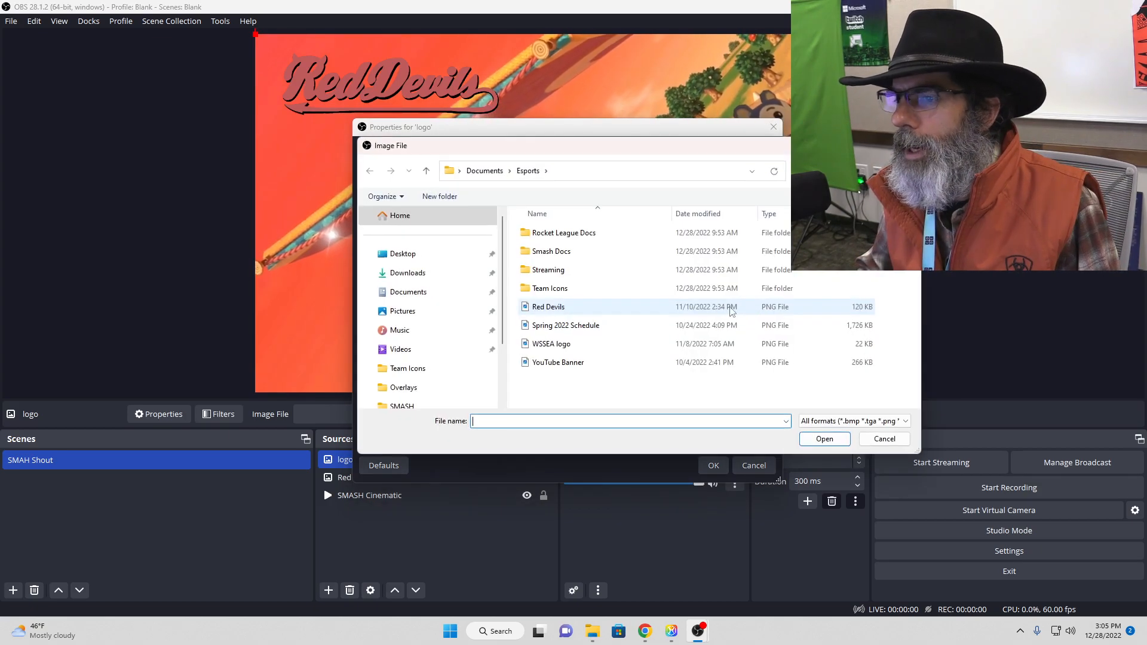
double_click(550, 289)
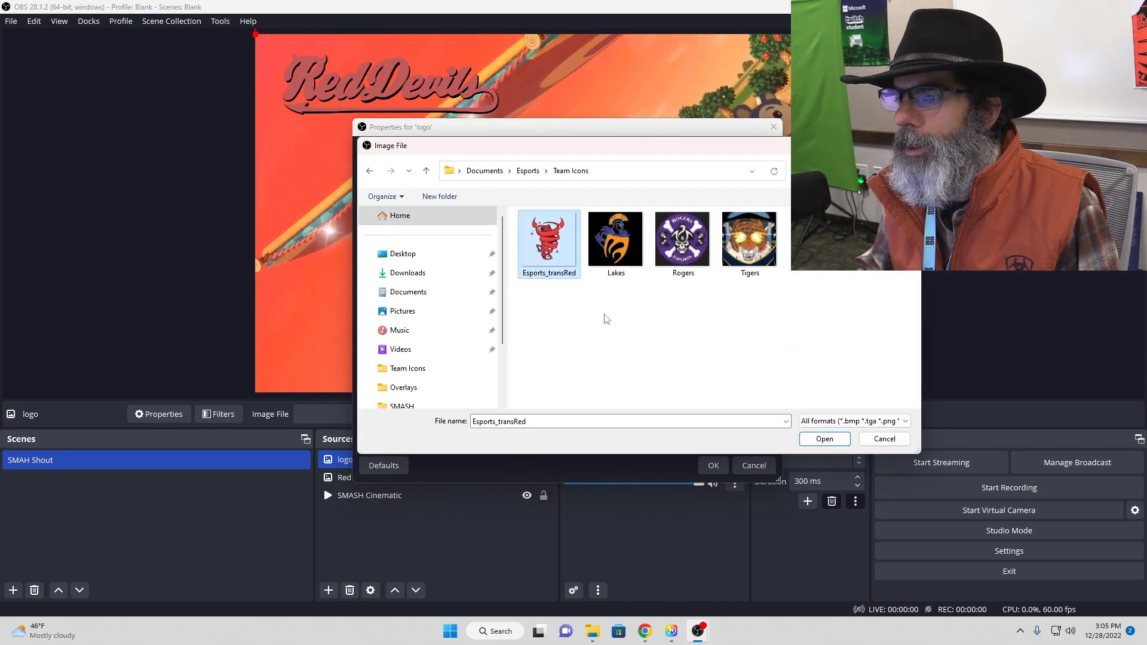
left_click(814, 438)
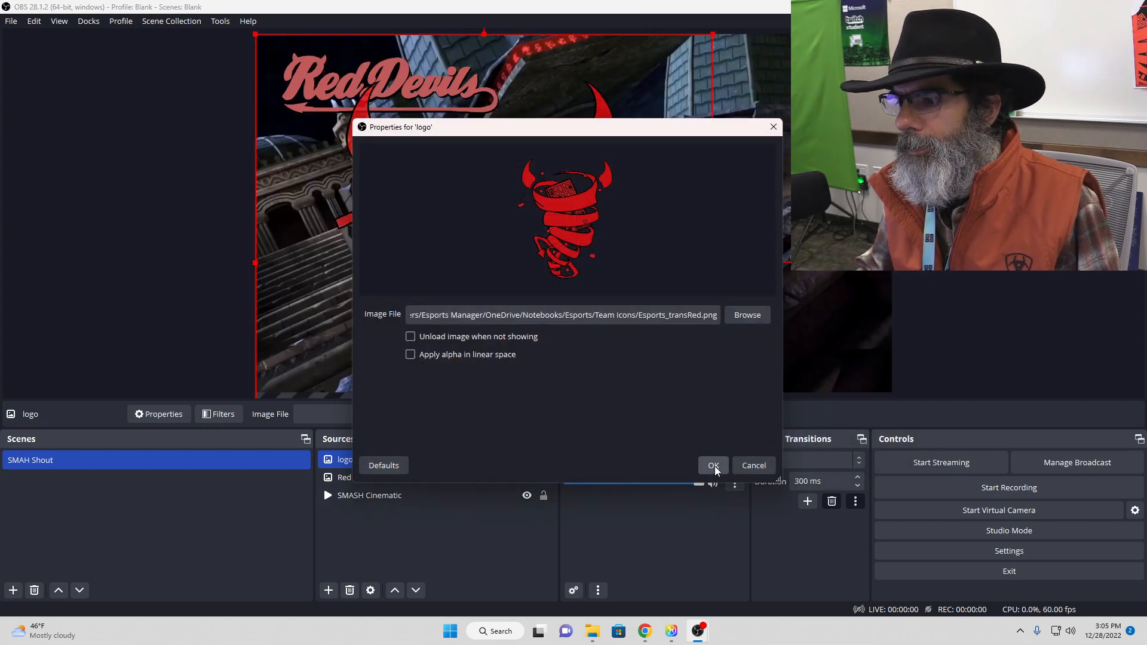
left_click(713, 465)
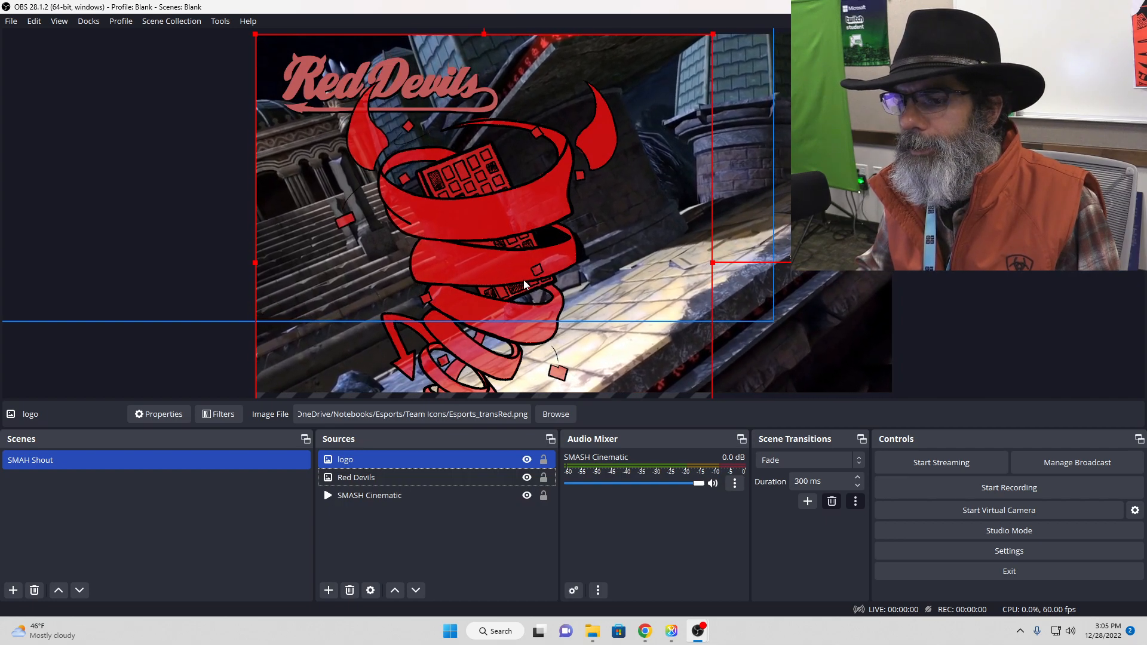
Step: Shrink the devil logo and place it in the canvas's right half, about 789 px from the left edge and 31 px from the top
left_click_drag(506, 260, 692, 275)
left_click_drag(441, 55, 564, 178)
left_click_drag(706, 271, 660, 146)
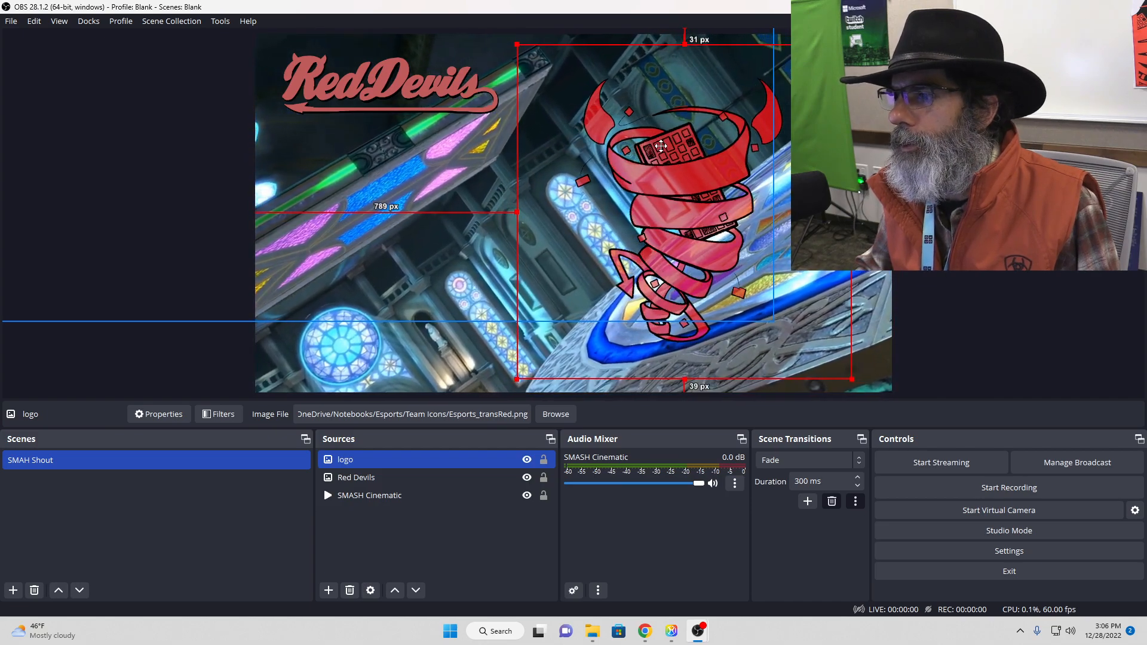
left_click(955, 179)
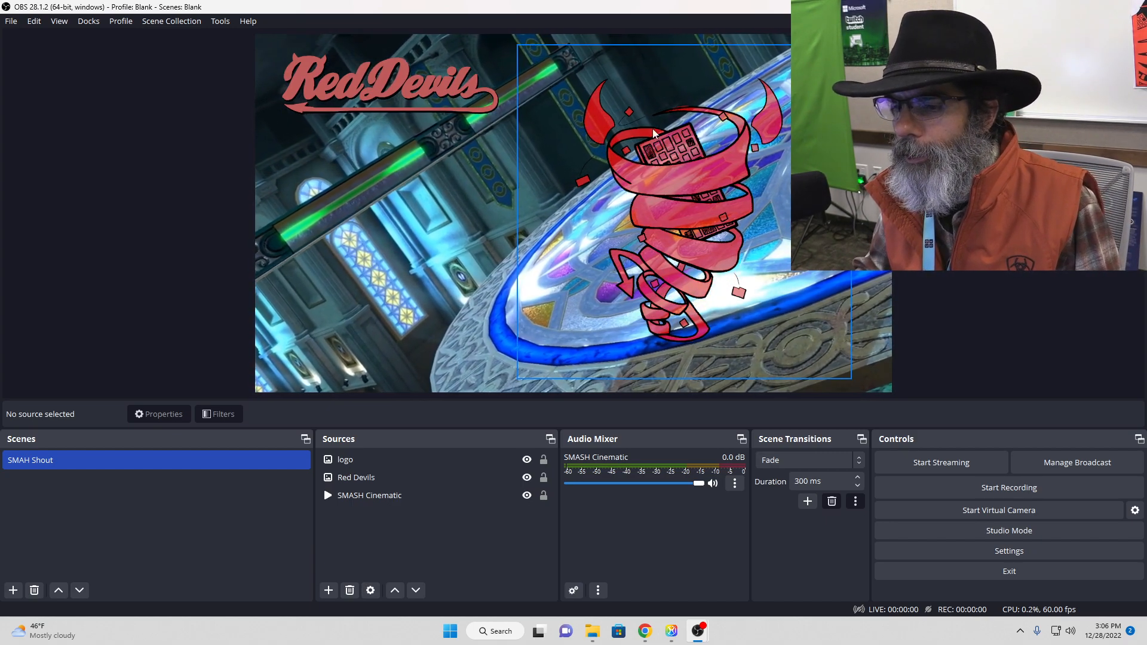
Step: Add a new image source named "frame" to the scene
left_click(328, 591)
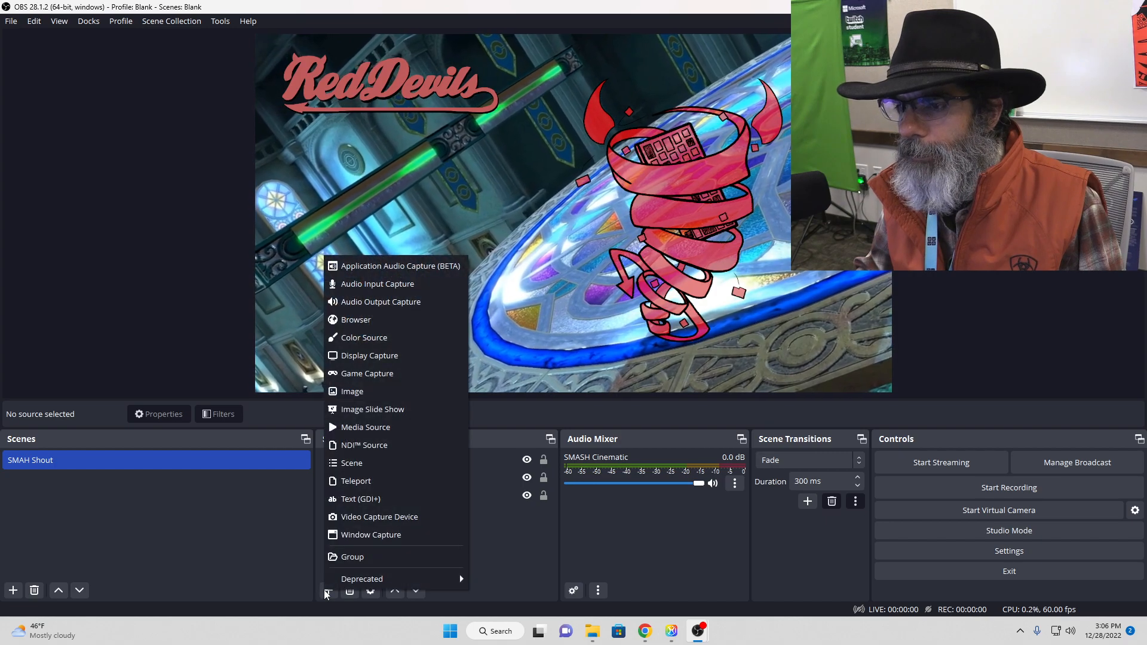
left_click(356, 395)
type("frame")
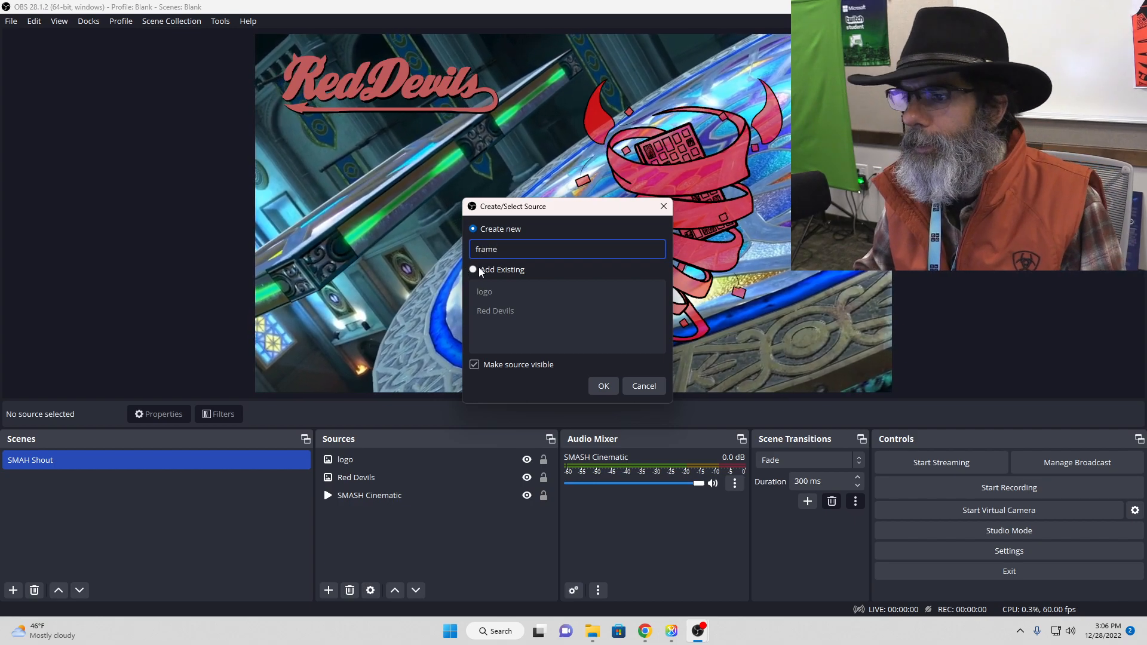
left_click(603, 386)
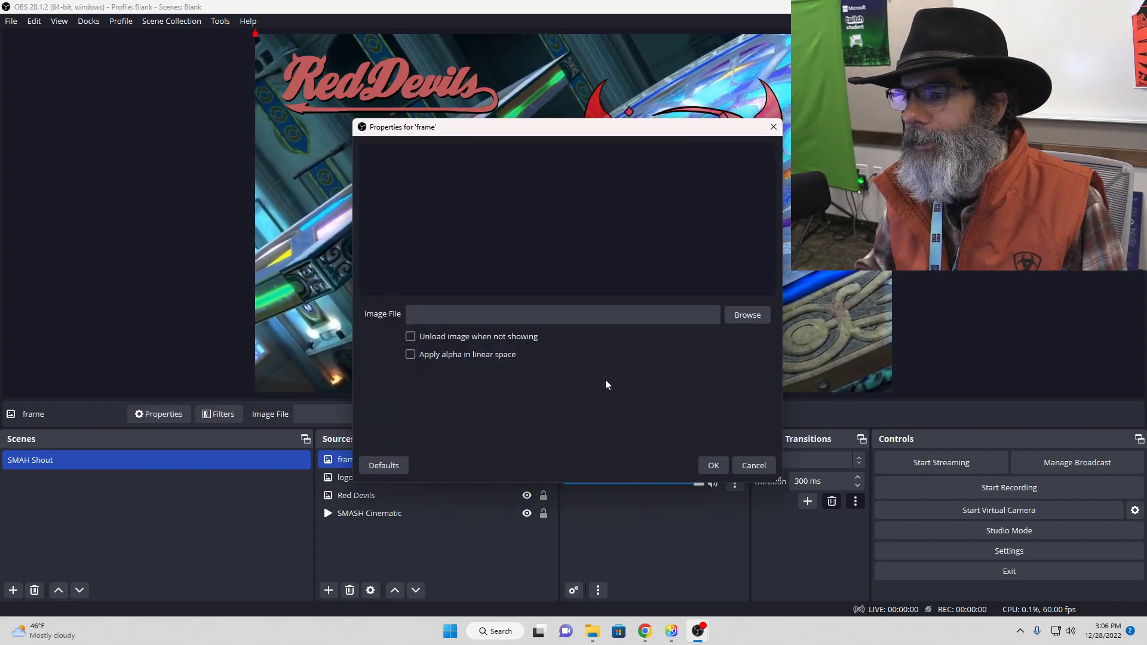
Step: Load the red Pngtree frame webcam overlay PNG from Esports > Streaming > Overlays into the frame source and accept its properties
left_click(636, 318)
left_click(760, 317)
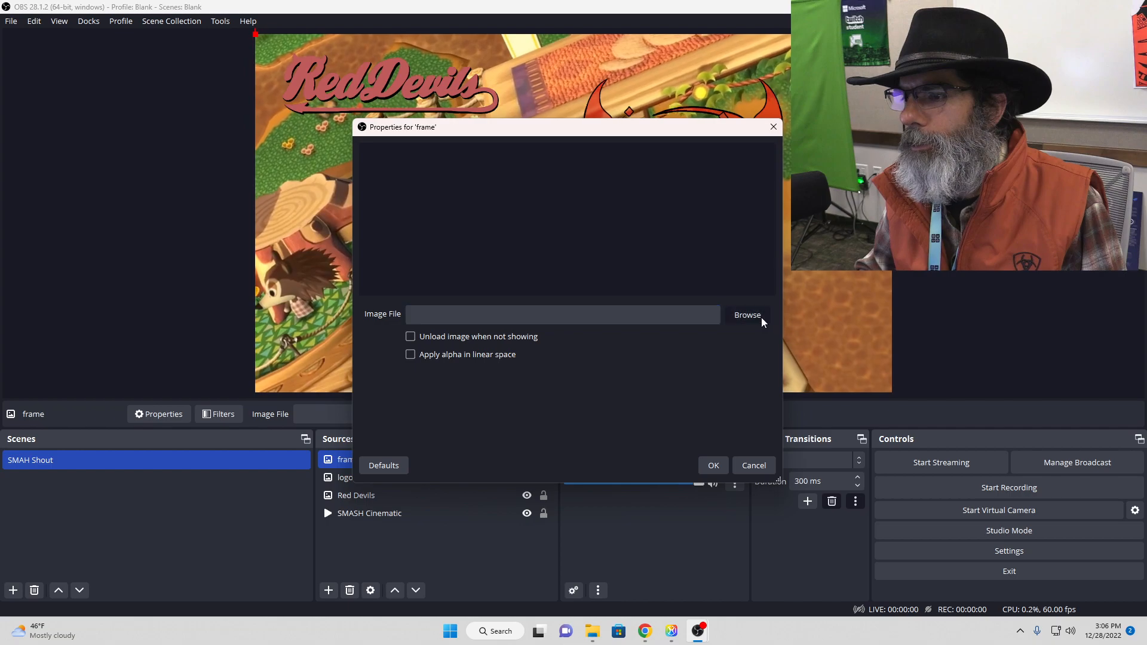
left_click(528, 173)
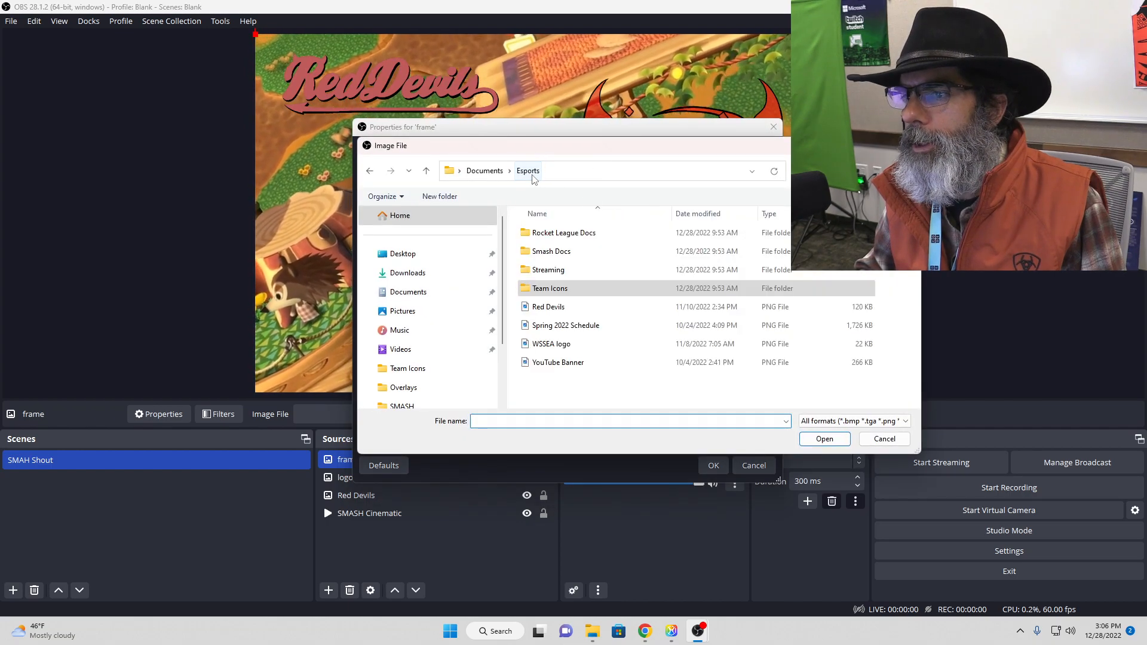
double_click(548, 270)
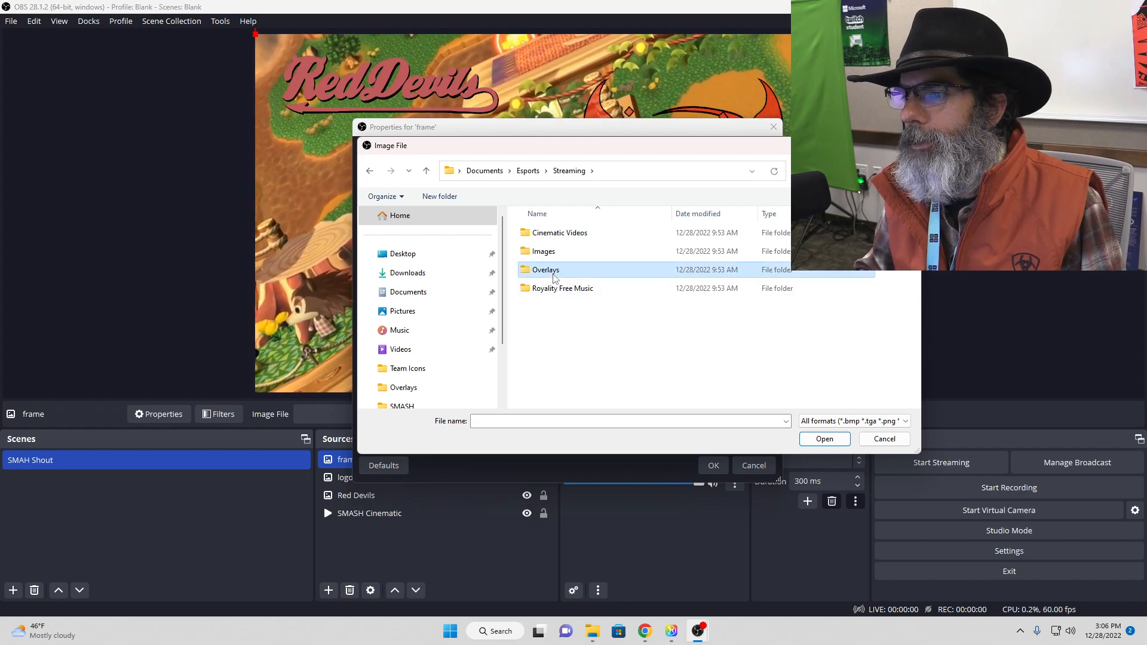
left_click(585, 310)
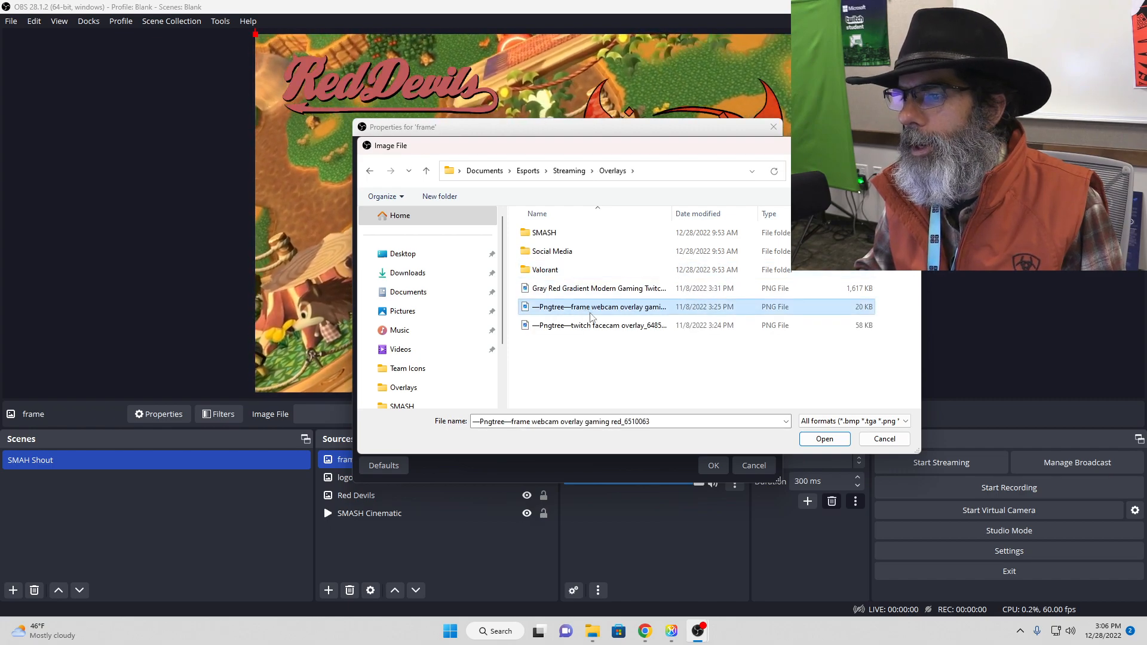
left_click(830, 440)
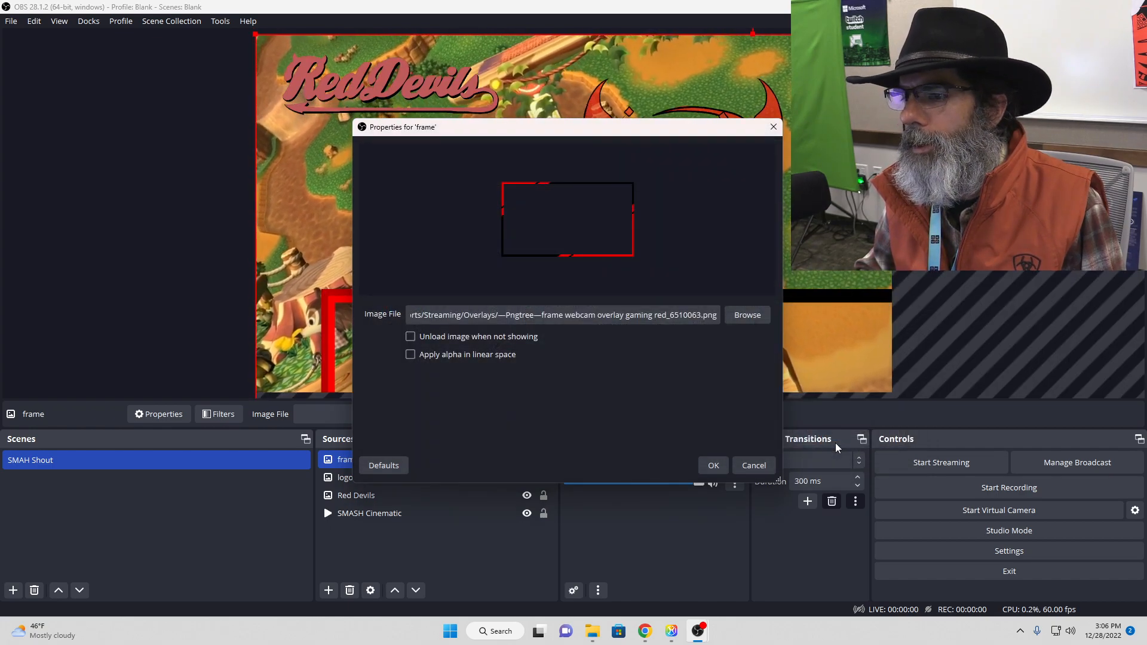
left_click(714, 466)
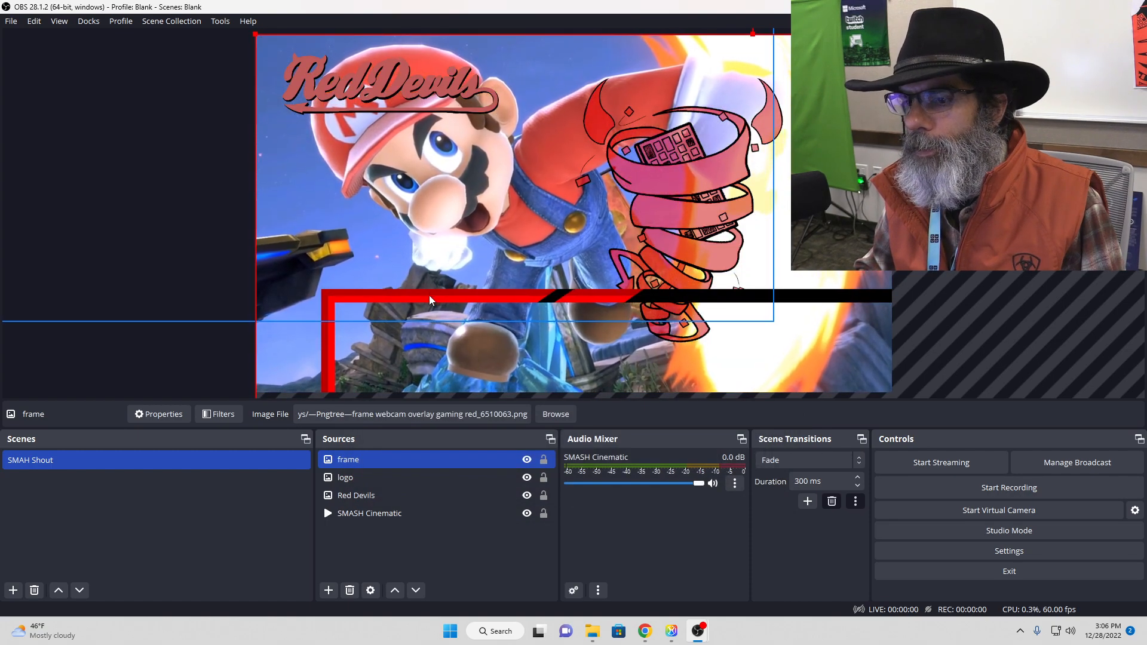
Step: Shrink the webcam frame and place it beneath the Red Devils logo, its bounding box about 47 px from the canvas's left edge
left_click_drag(430, 295, 501, 279)
left_click_drag(344, 68, 573, 356)
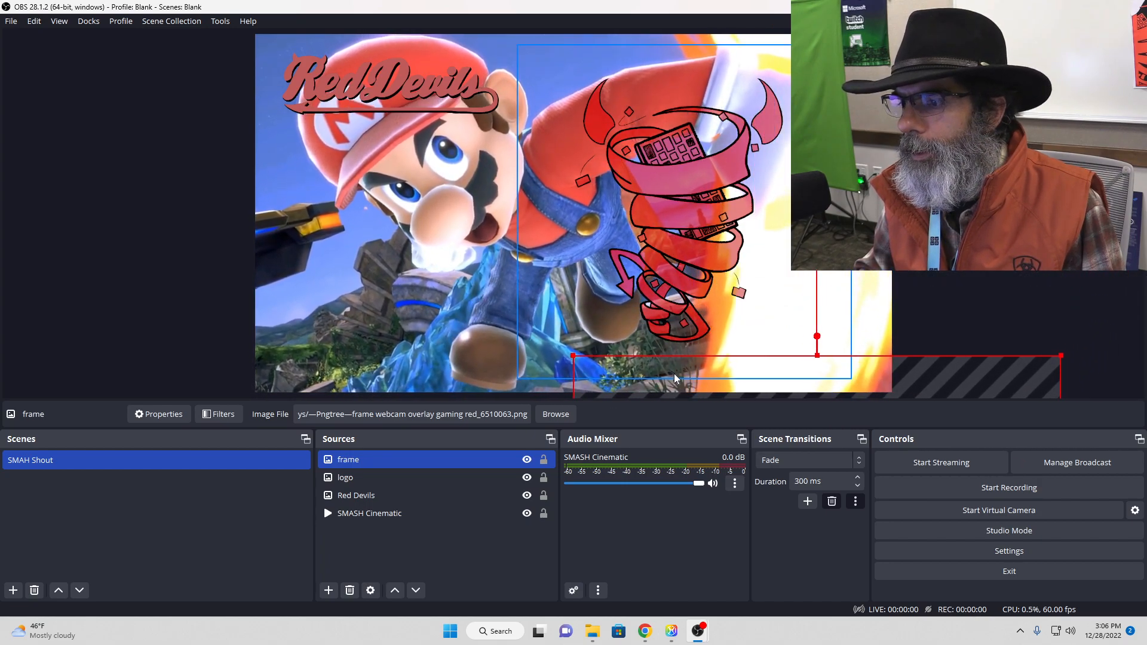
left_click_drag(682, 362, 426, 107)
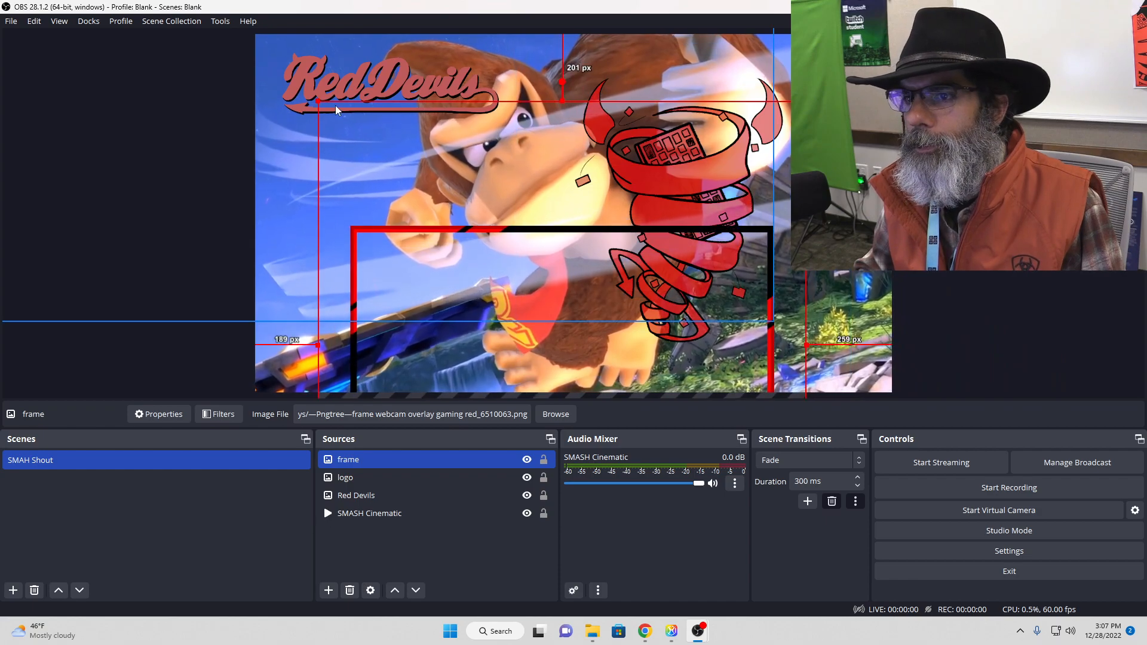
left_click_drag(319, 102, 690, 308)
left_click_drag(658, 353, 403, 121)
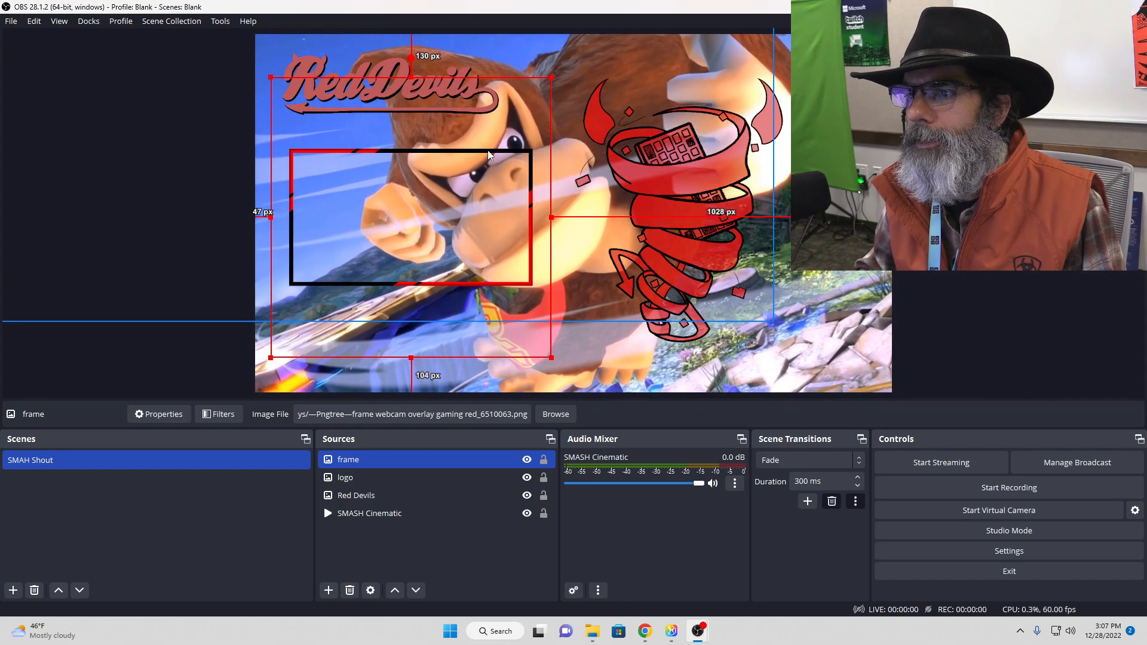
left_click_drag(488, 152, 489, 154)
left_click(932, 180)
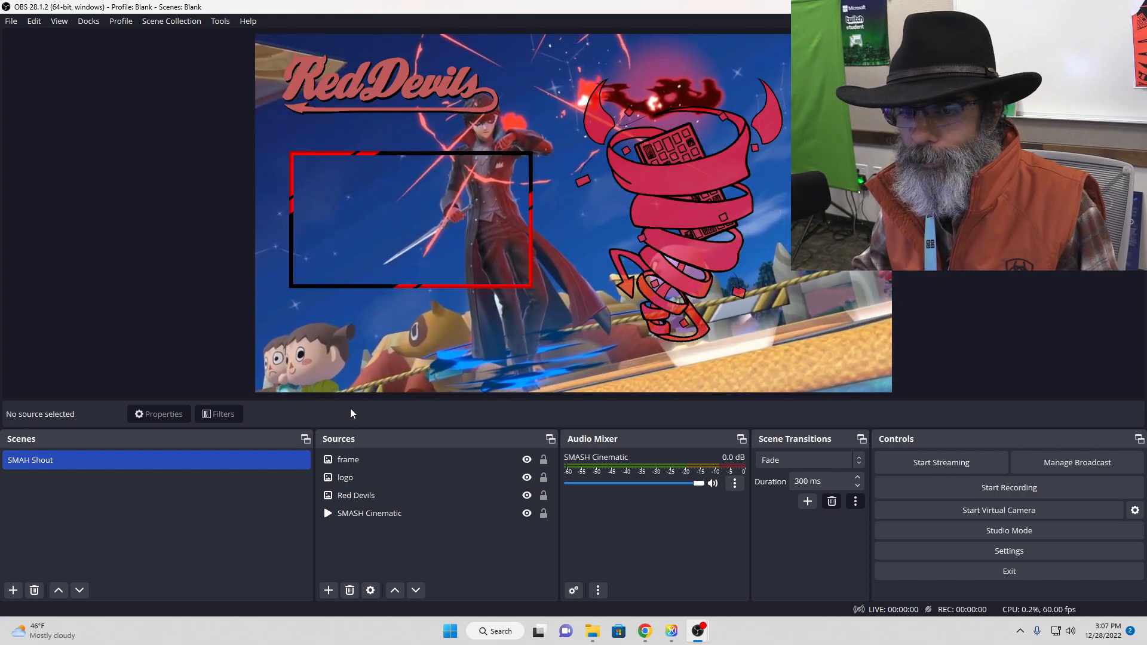
Step: Add a new video capture device source named "Web Cam" to the scene
left_click(328, 591)
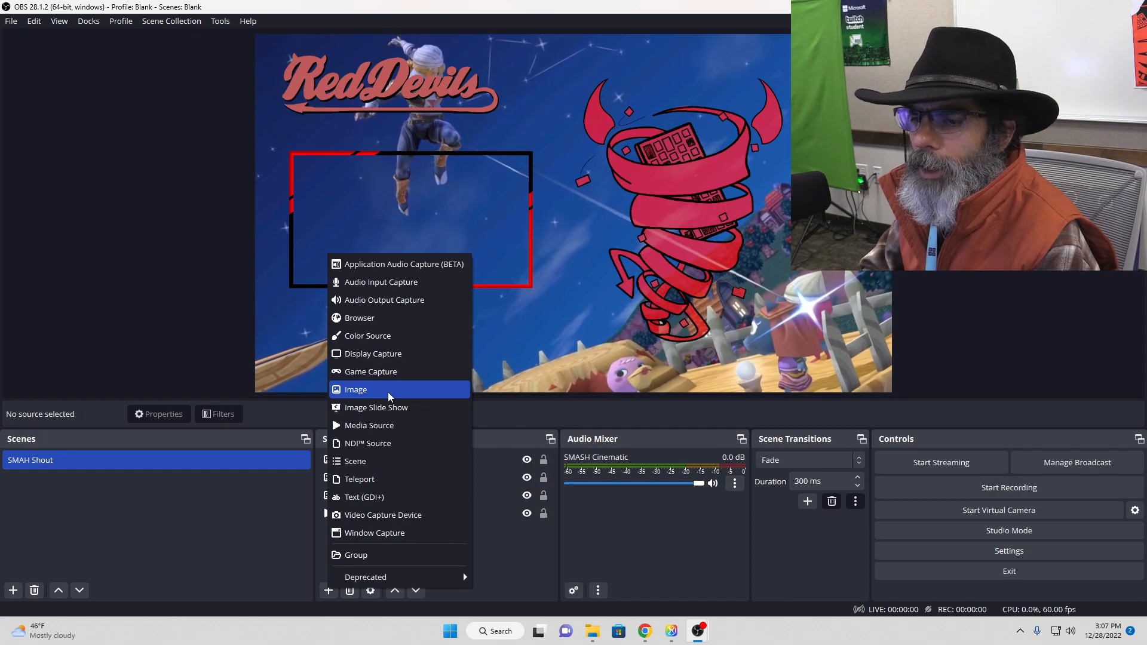
left_click(386, 513)
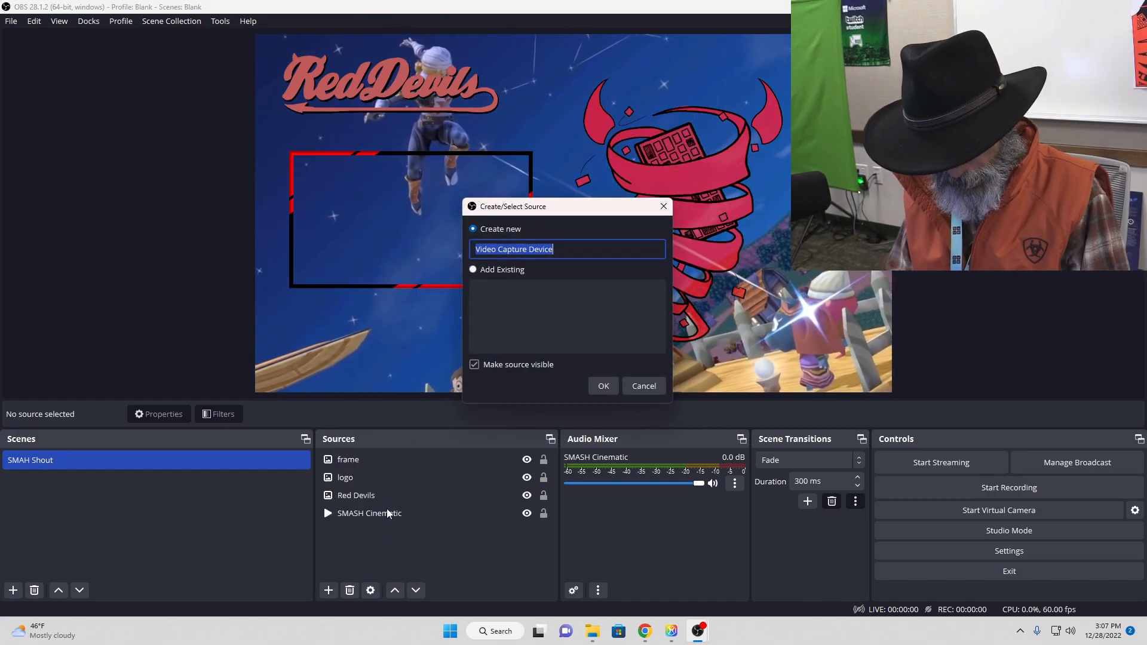
type("Web Cam")
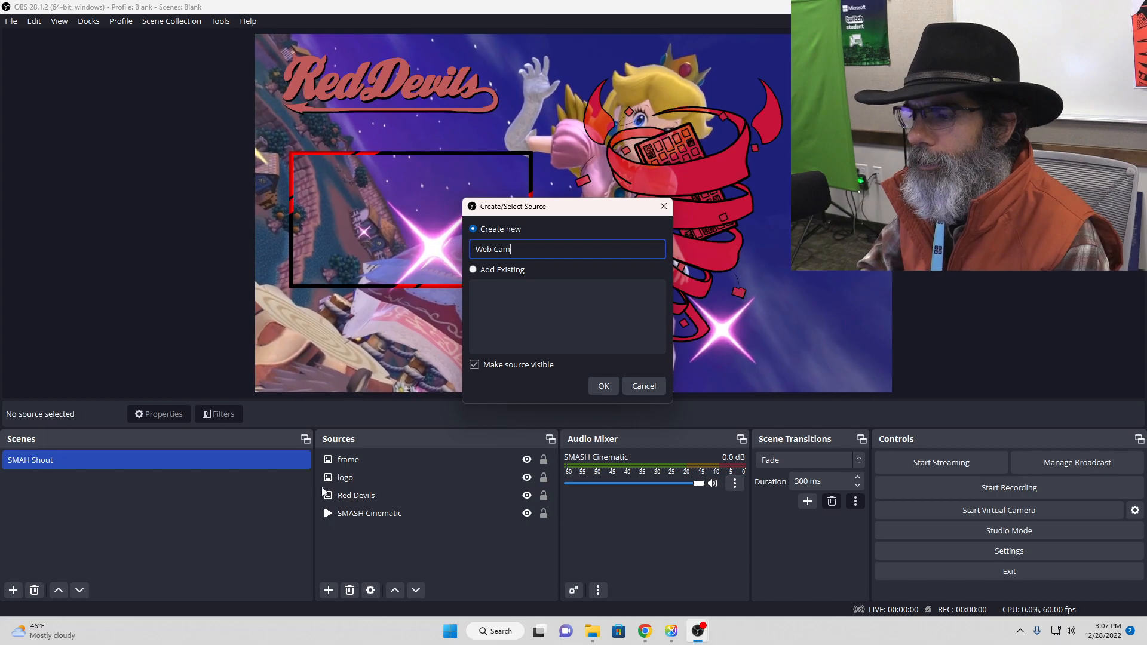
left_click(607, 387)
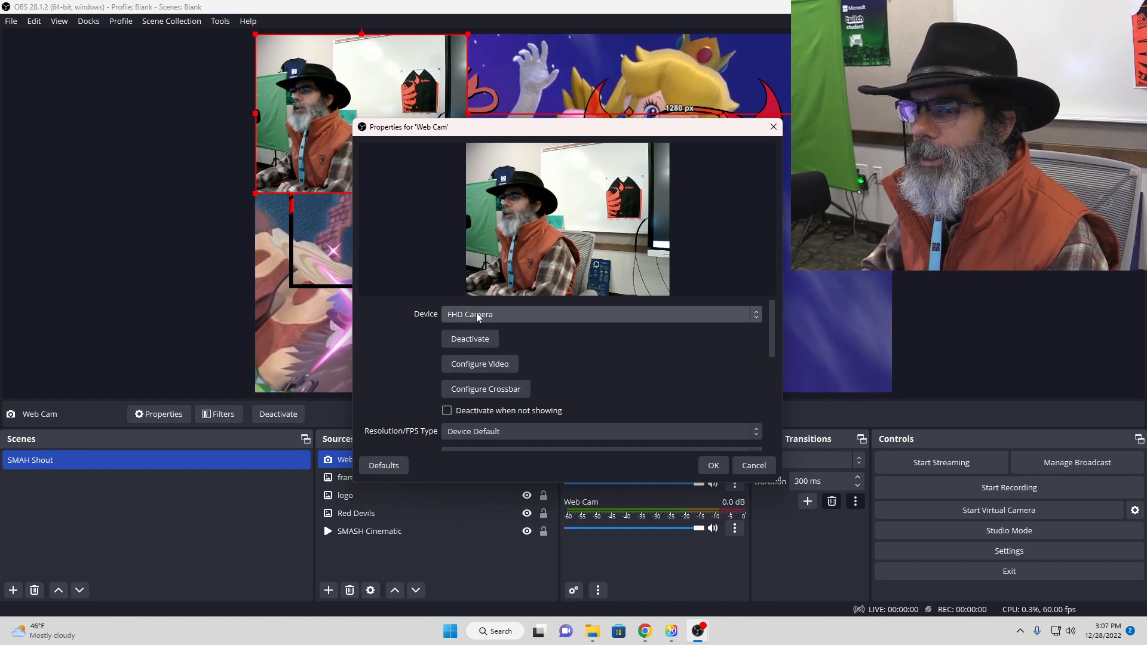
Step: Preview both USB Video devices and OBS Virtual Camera for the Web Cam source, and set the device back to FHD Camera
left_click(569, 319)
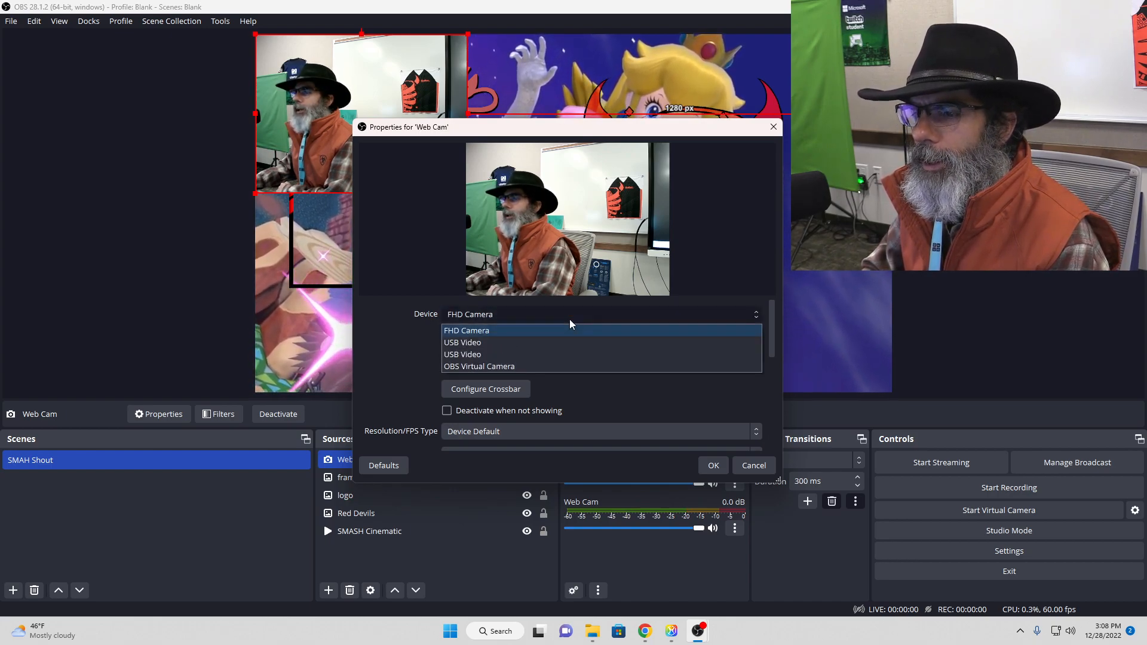
left_click(486, 344)
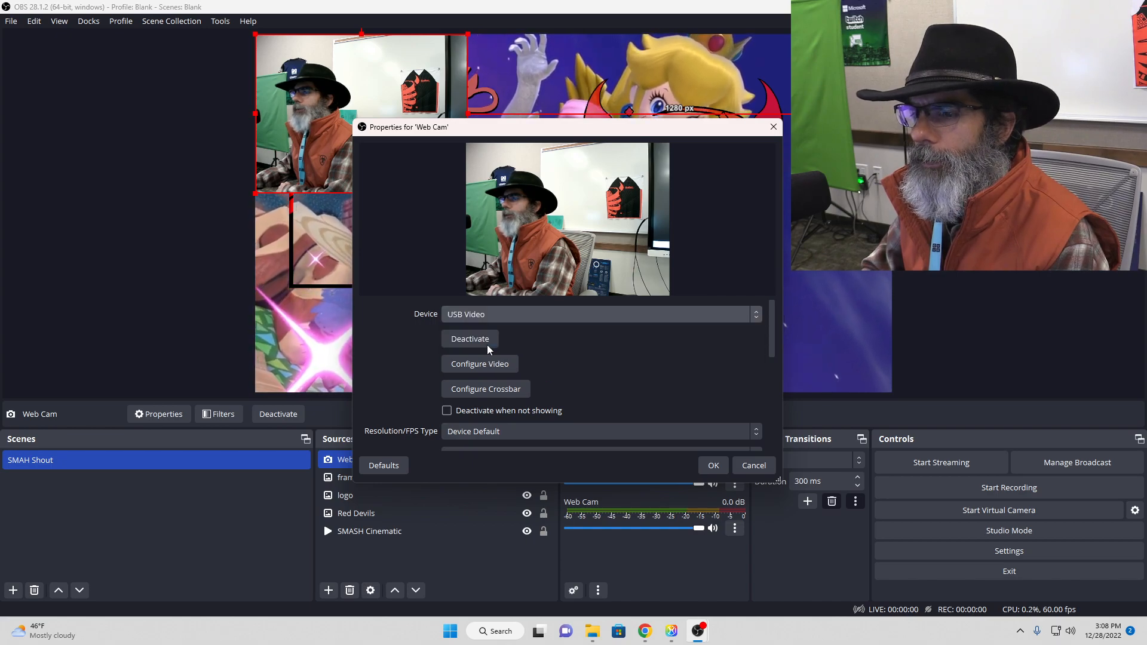
left_click(525, 313)
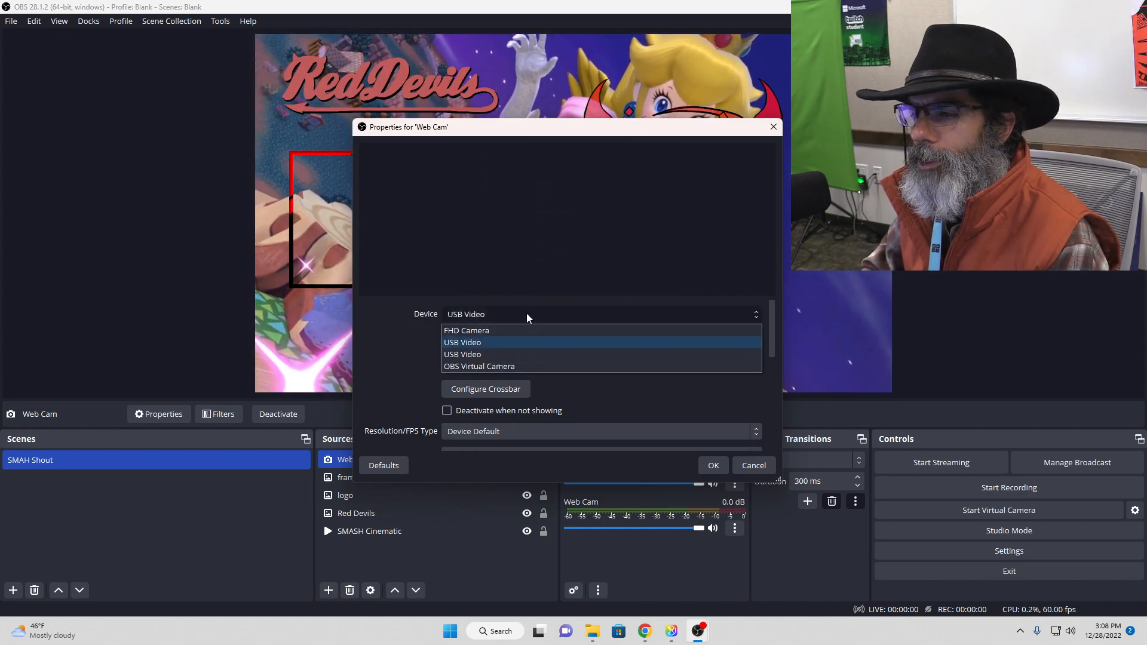
left_click(510, 356)
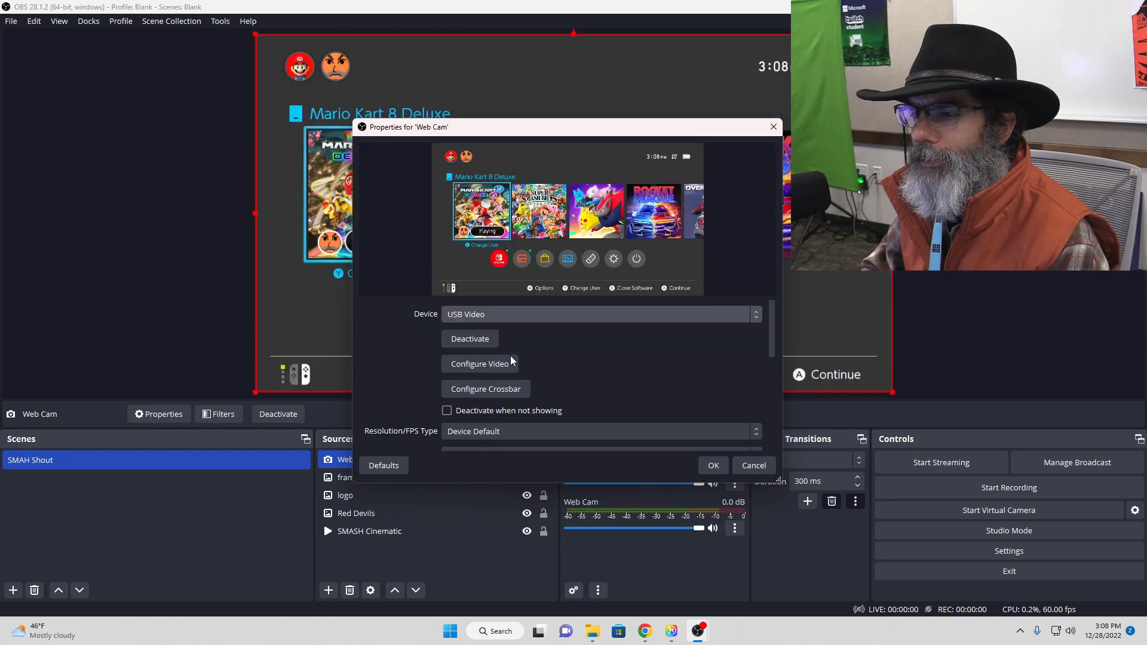
left_click(515, 317)
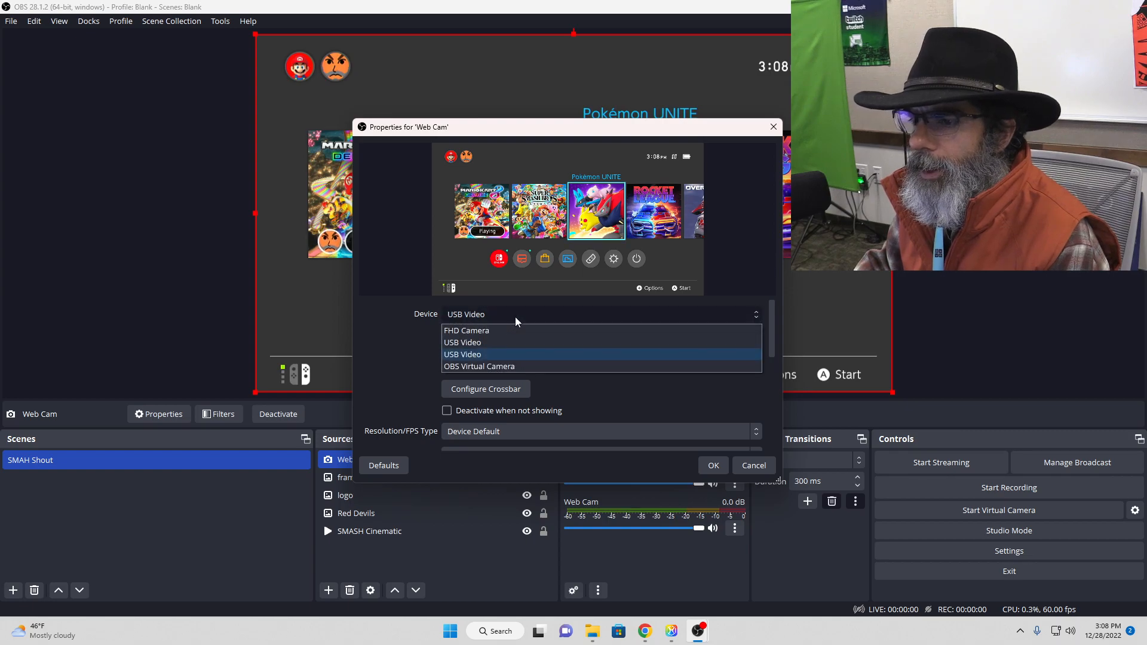
left_click(507, 367)
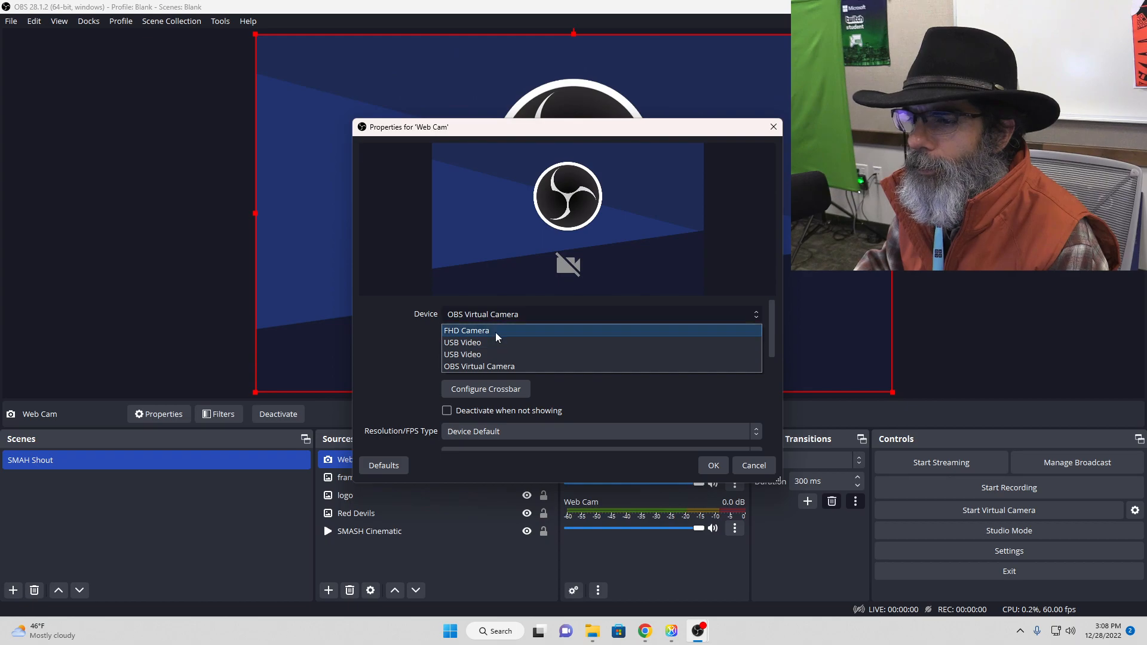
left_click(497, 330)
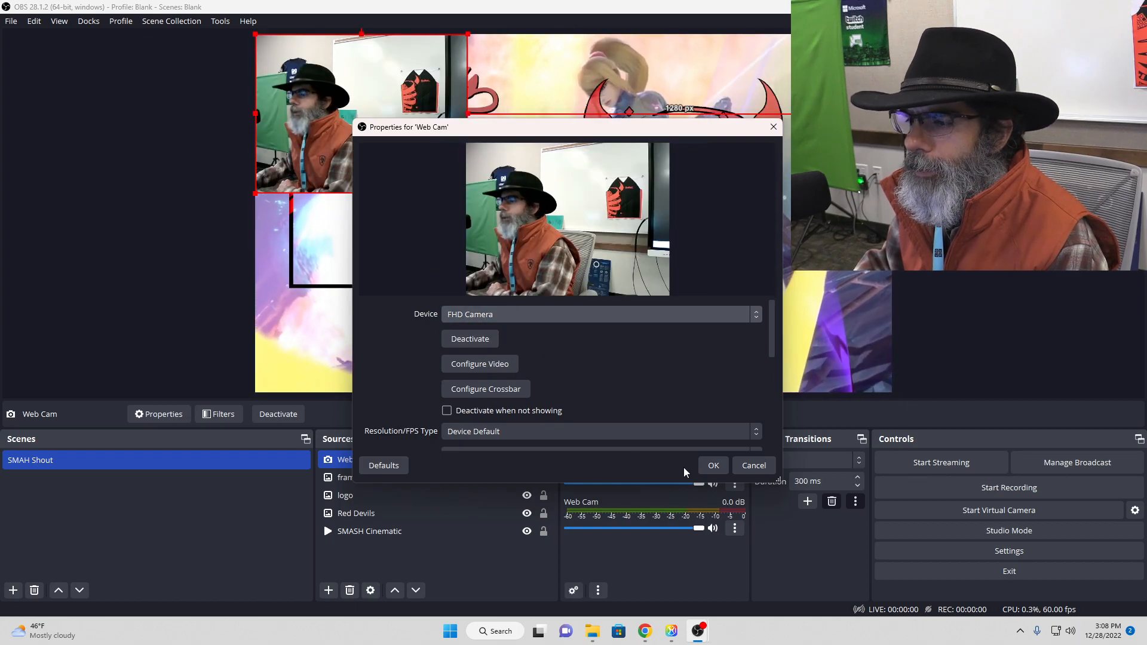
Step: Accept the Web Cam properties, enlarge the feed and place it over the webcam frame, about 53 px from the canvas's left edge
left_click(713, 467)
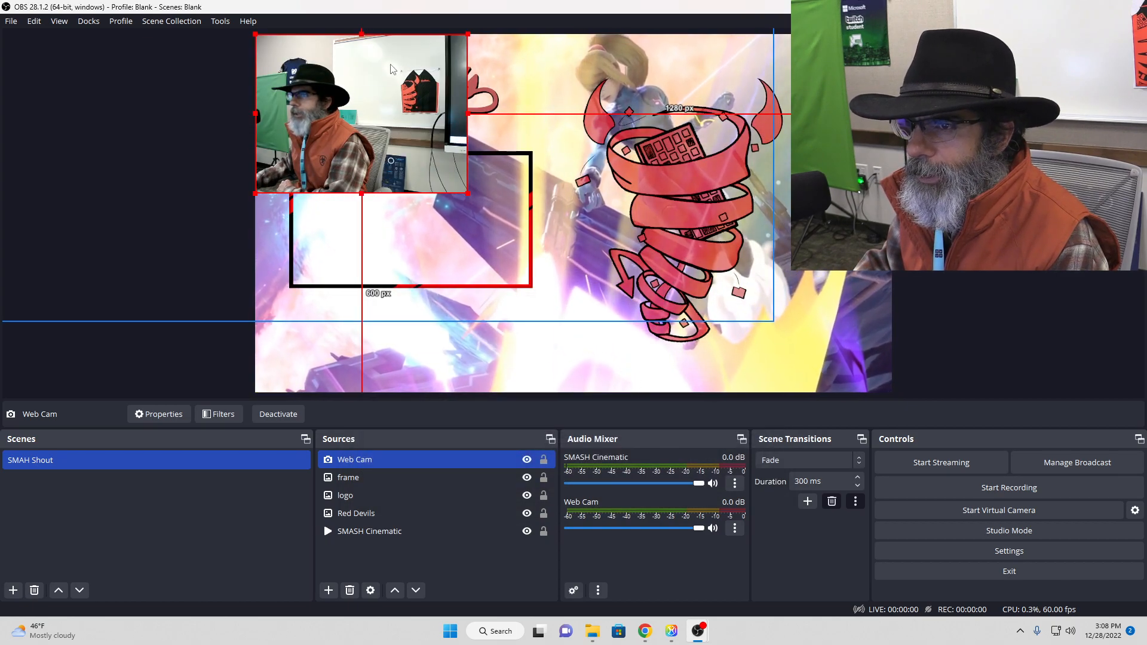
left_click_drag(386, 69, 639, 225)
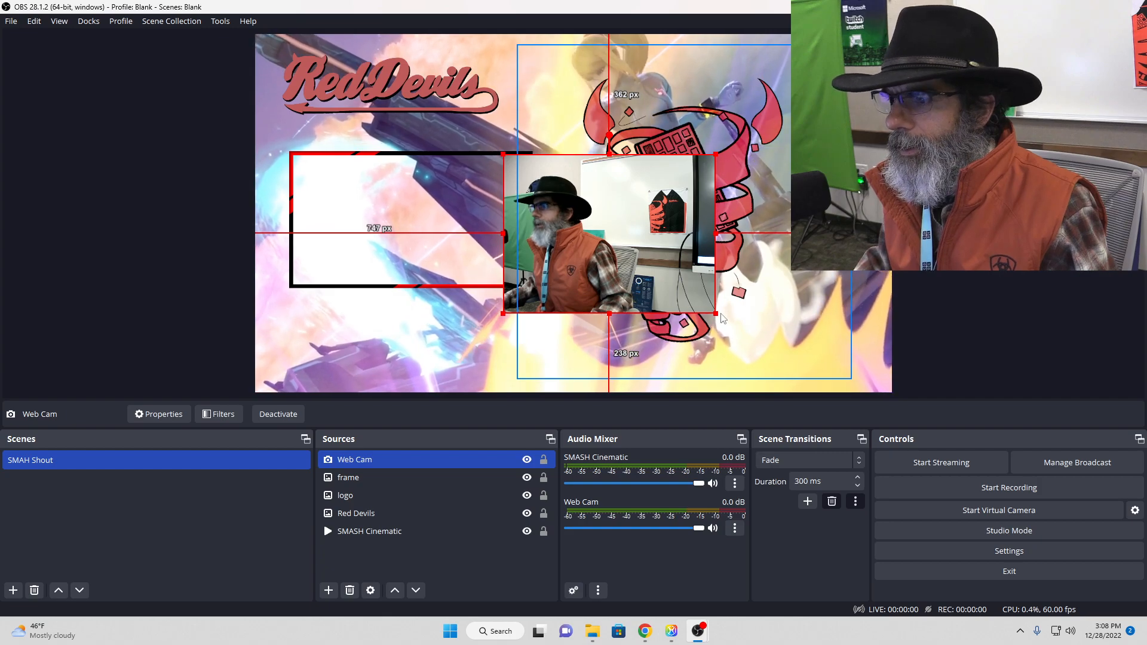
left_click_drag(720, 319, 775, 351)
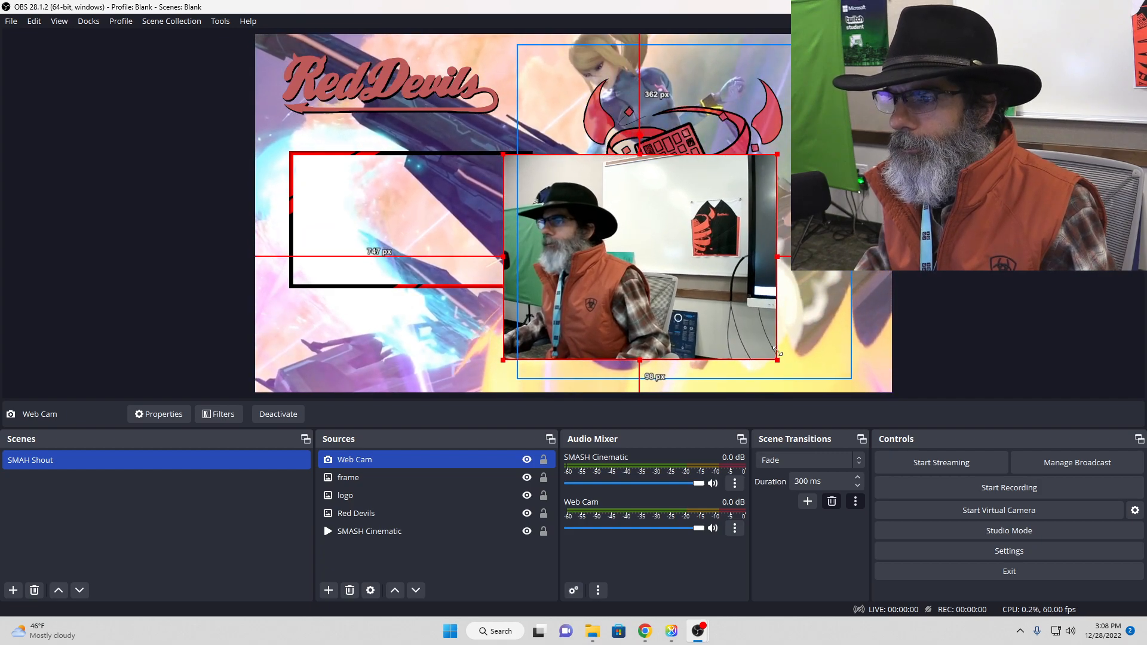
left_click_drag(637, 282, 441, 274)
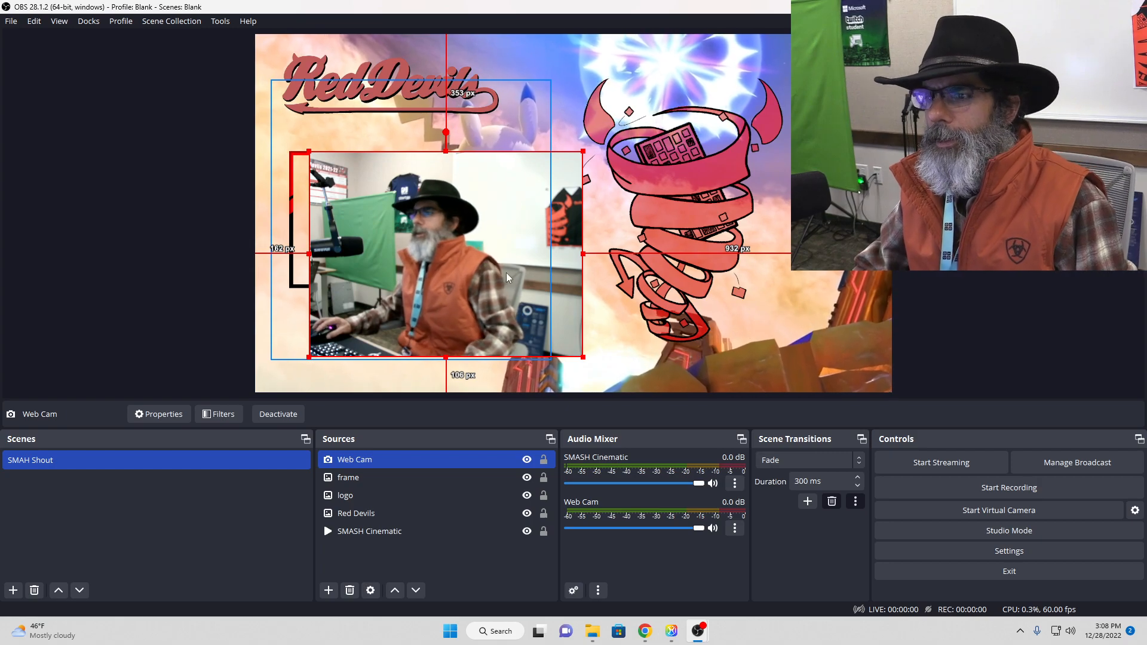
left_click_drag(502, 258, 509, 267)
left_click_drag(590, 367, 632, 406)
left_click_drag(471, 306, 428, 294)
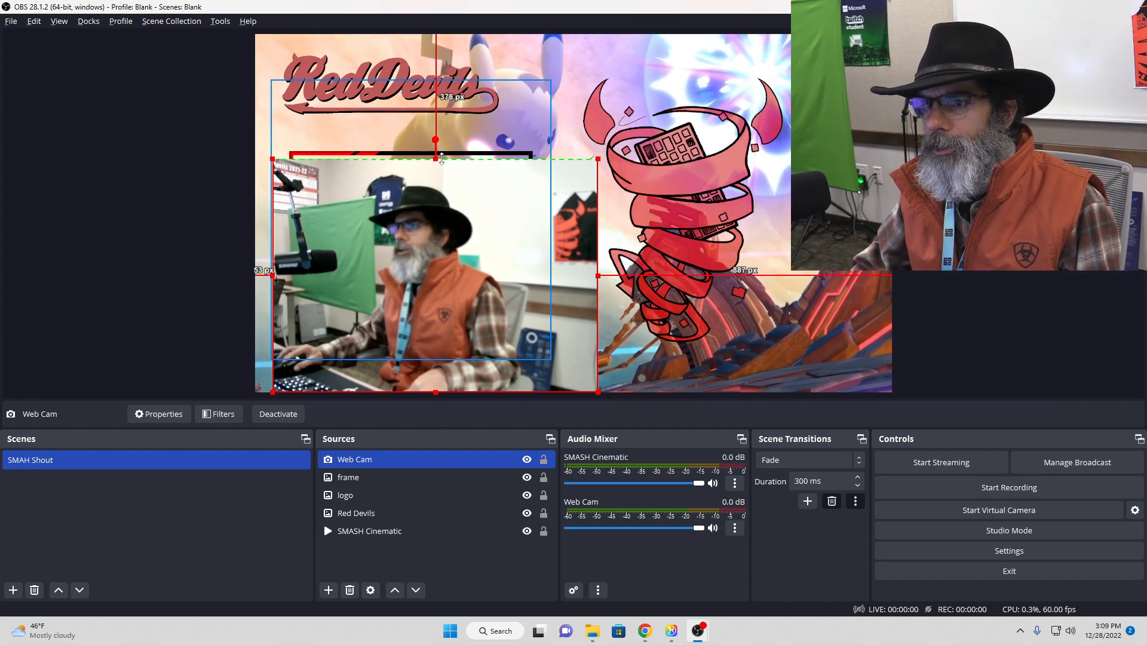
Step: Crop the Web Cam feed on all sides to fit the frame, about 117 px from the canvas's left edge and 360 px from its top
left_click_drag(273, 272, 311, 272)
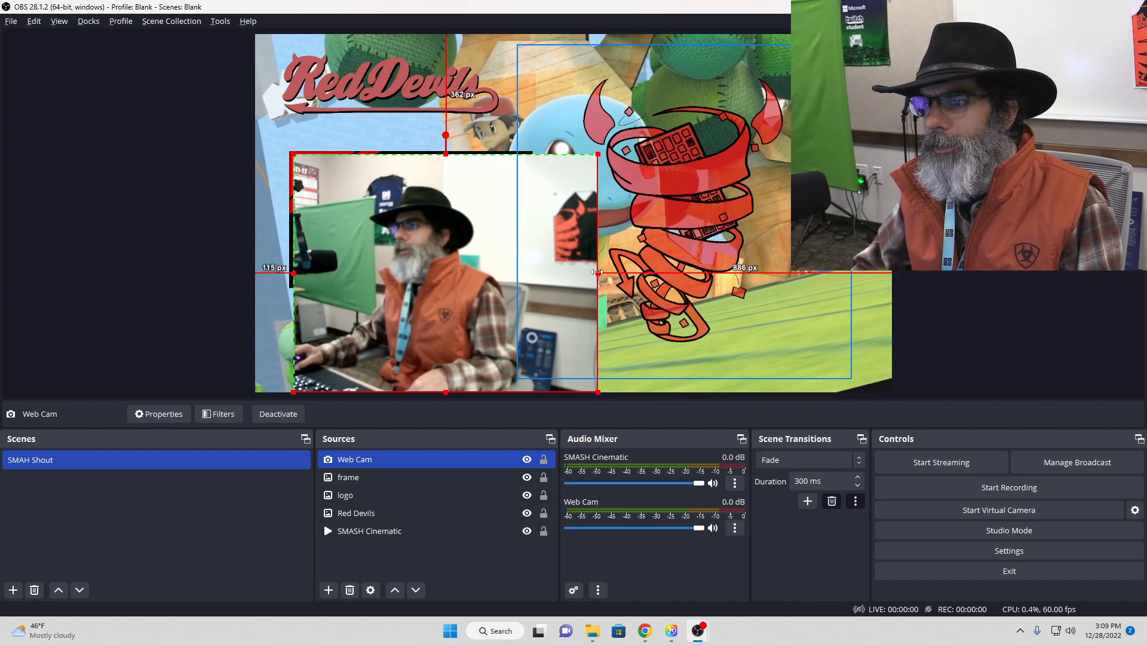
left_click_drag(597, 273, 534, 271)
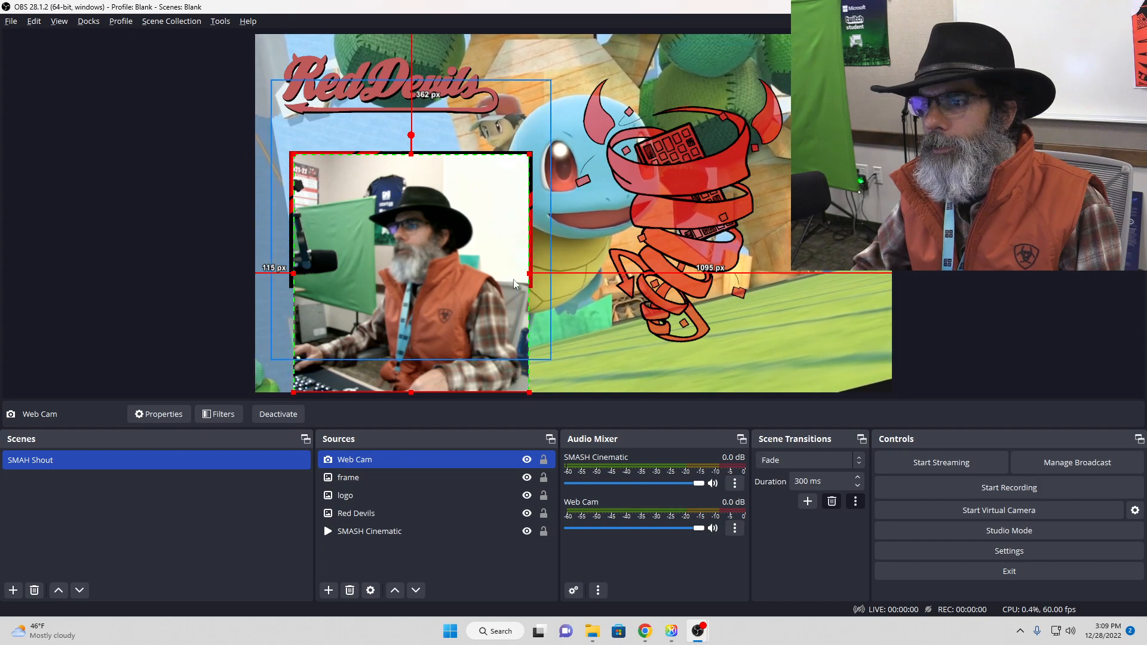
left_click_drag(411, 392, 412, 311)
left_click_drag(425, 238, 426, 214)
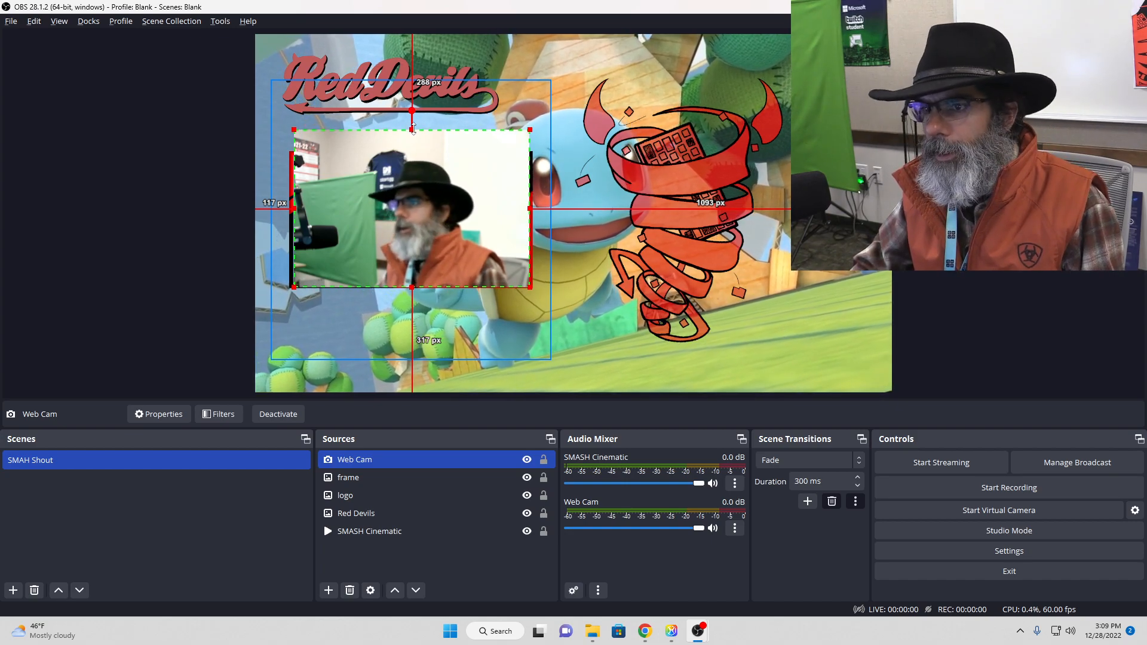
left_click_drag(413, 129, 413, 156)
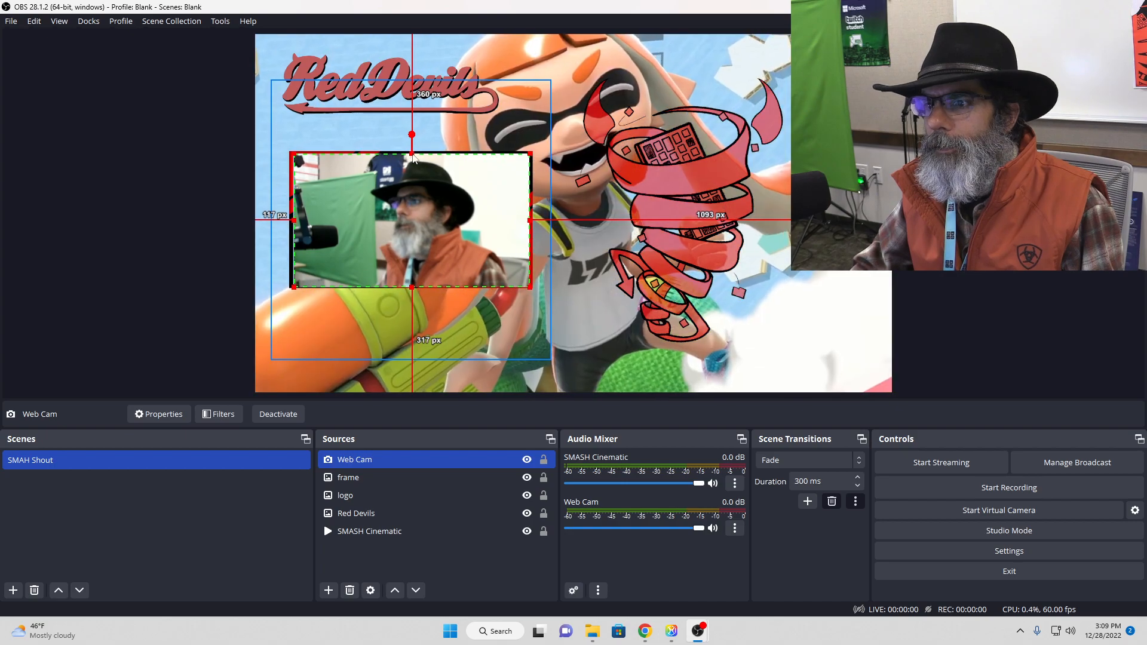
left_click(996, 273)
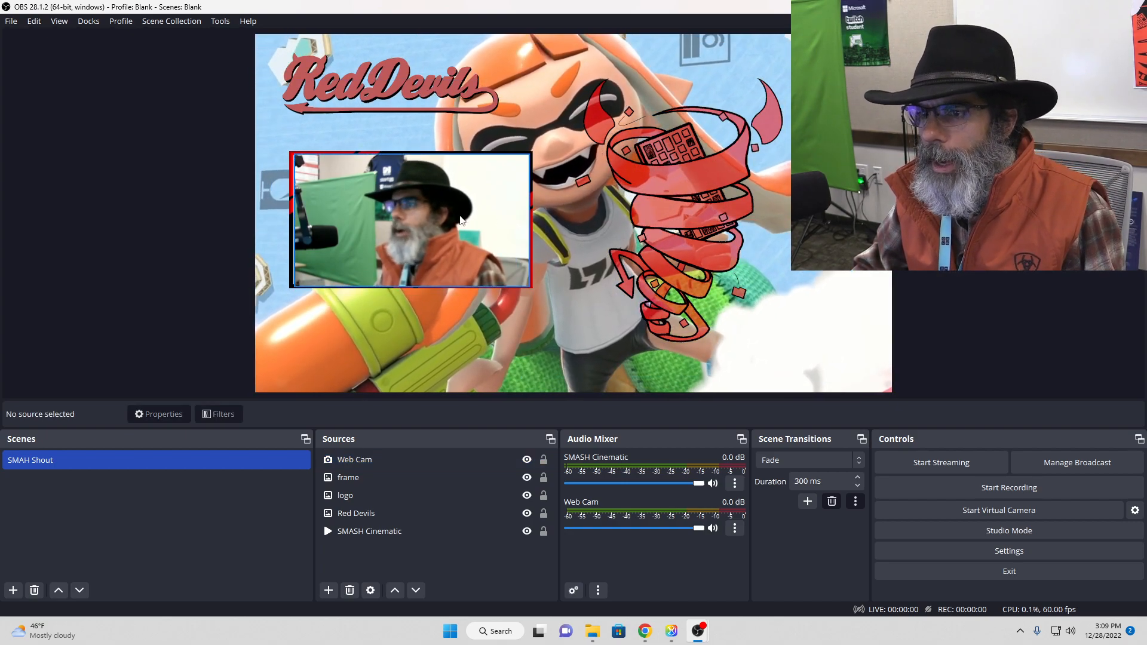
Step: Extend the Web Cam feed's cropped left edge outward to about 110 px from the canvas's left edge
left_click(357, 220)
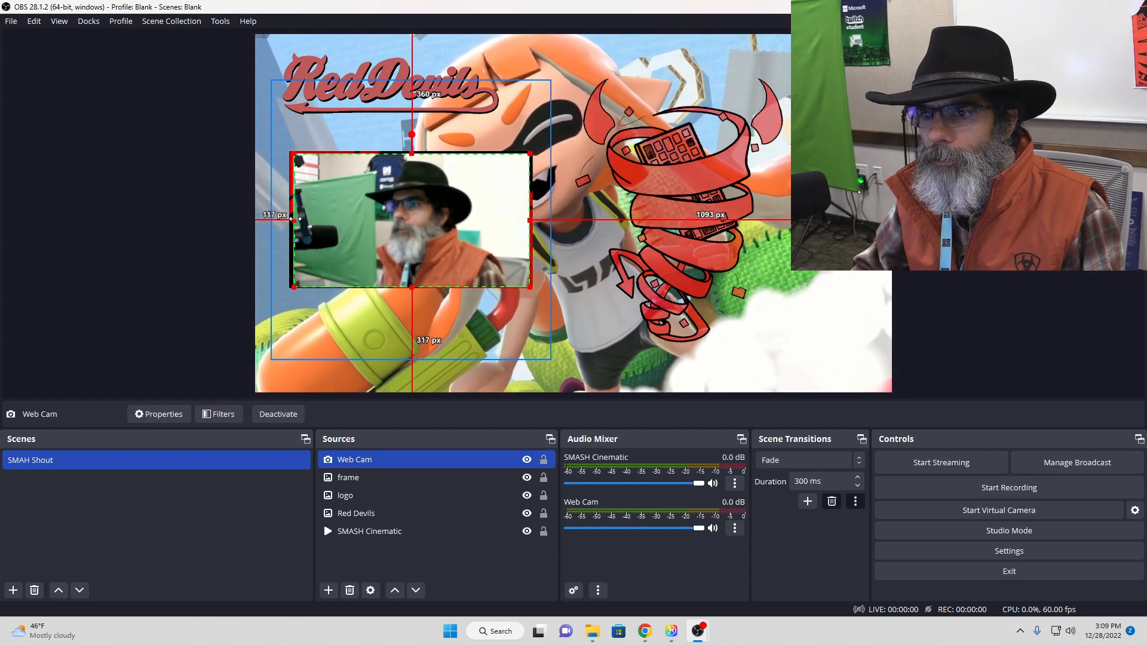
left_click_drag(295, 219, 292, 219)
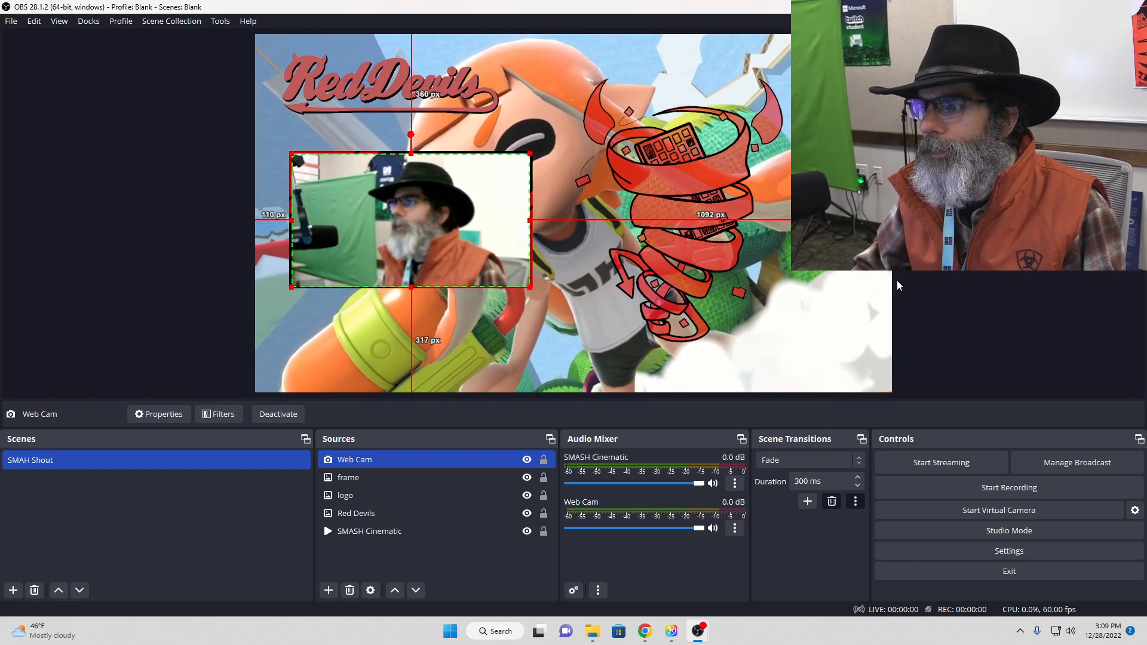
left_click(937, 282)
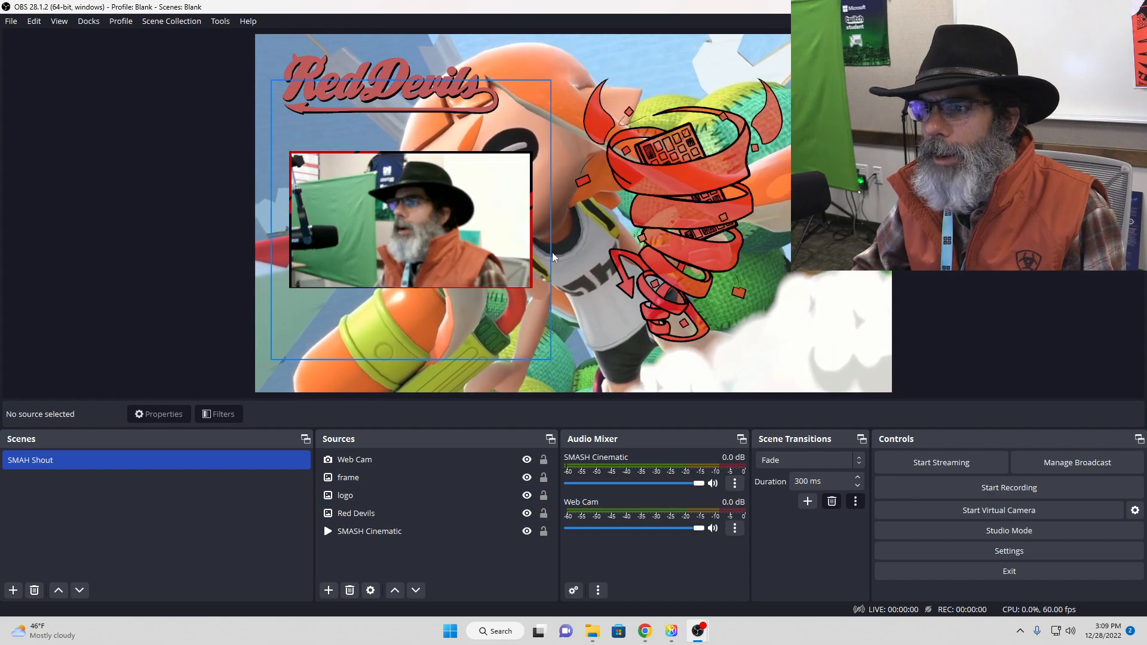
Step: Reorder the sources so the frame sits above Web Cam and its border covers the feed's edges
left_click(373, 513)
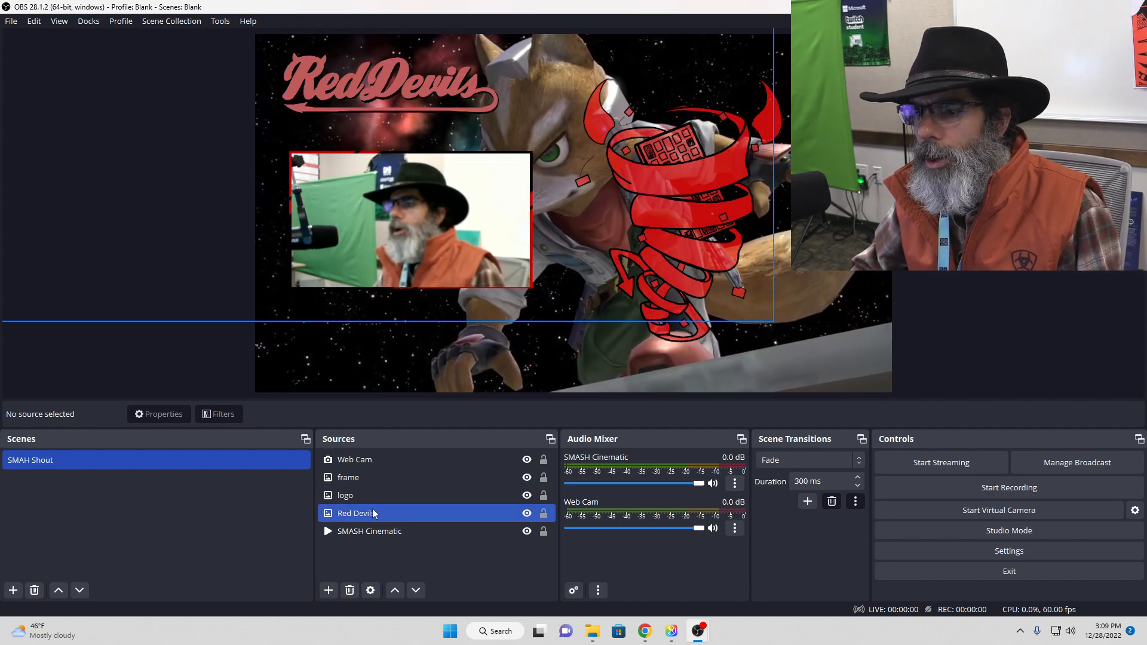
left_click(361, 481)
left_click_drag(360, 478, 358, 452)
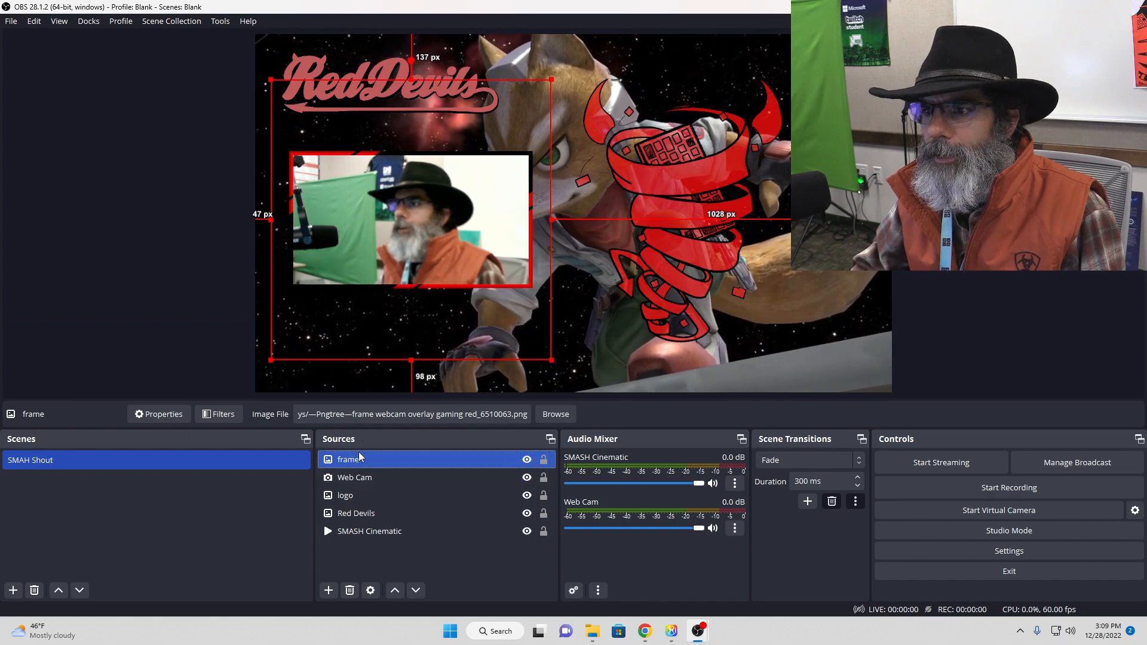
left_click(1030, 325)
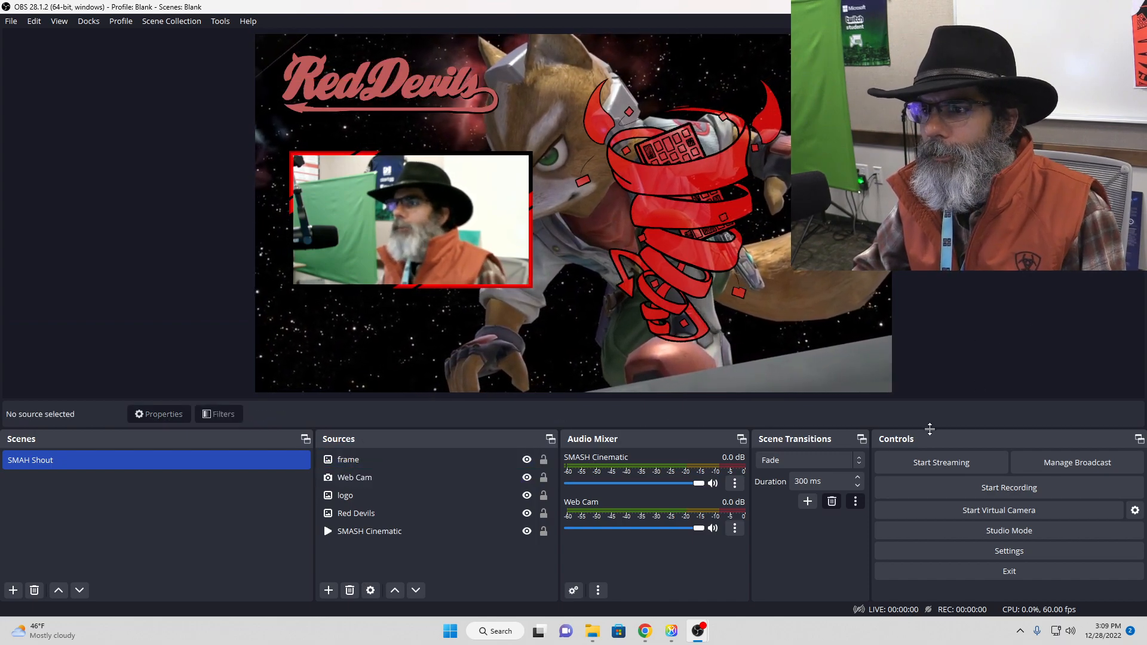
left_click(469, 479)
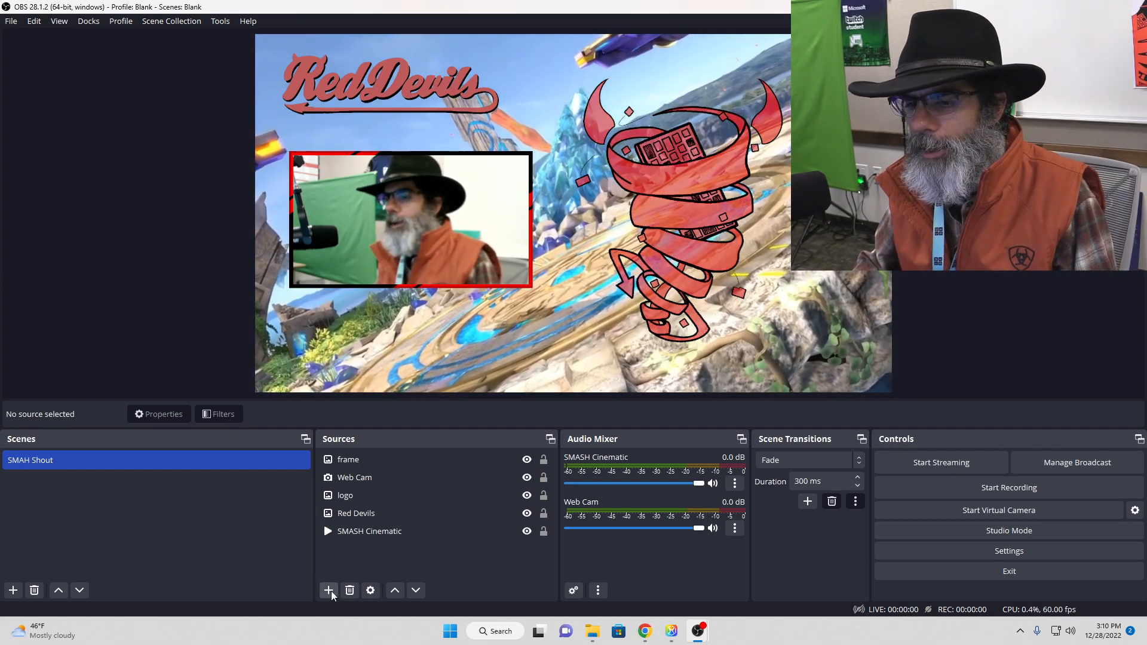
Step: Add a new video capture device source named "SWITCH" to the SMAH Shout scene
left_click(330, 590)
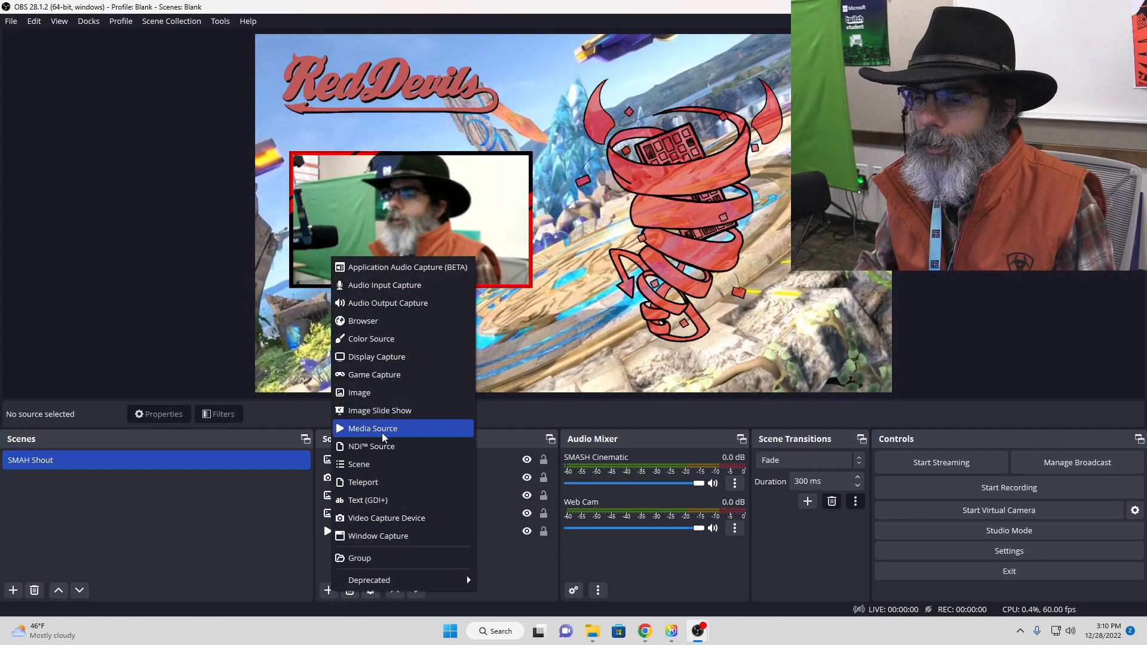
left_click(371, 520)
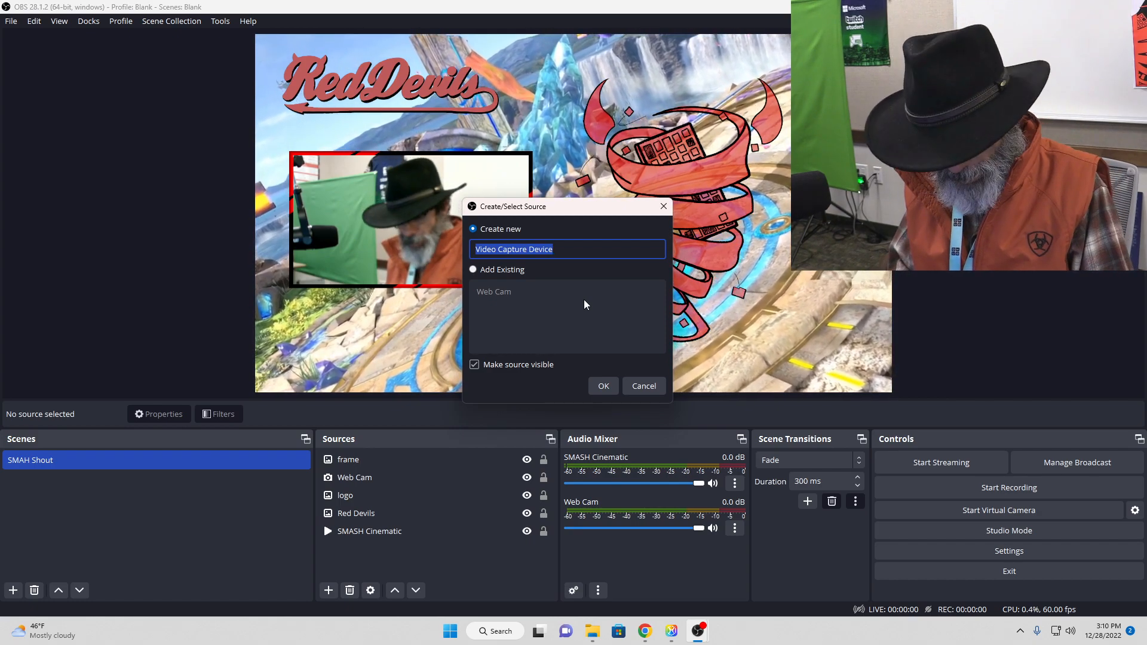
type("SWITR")
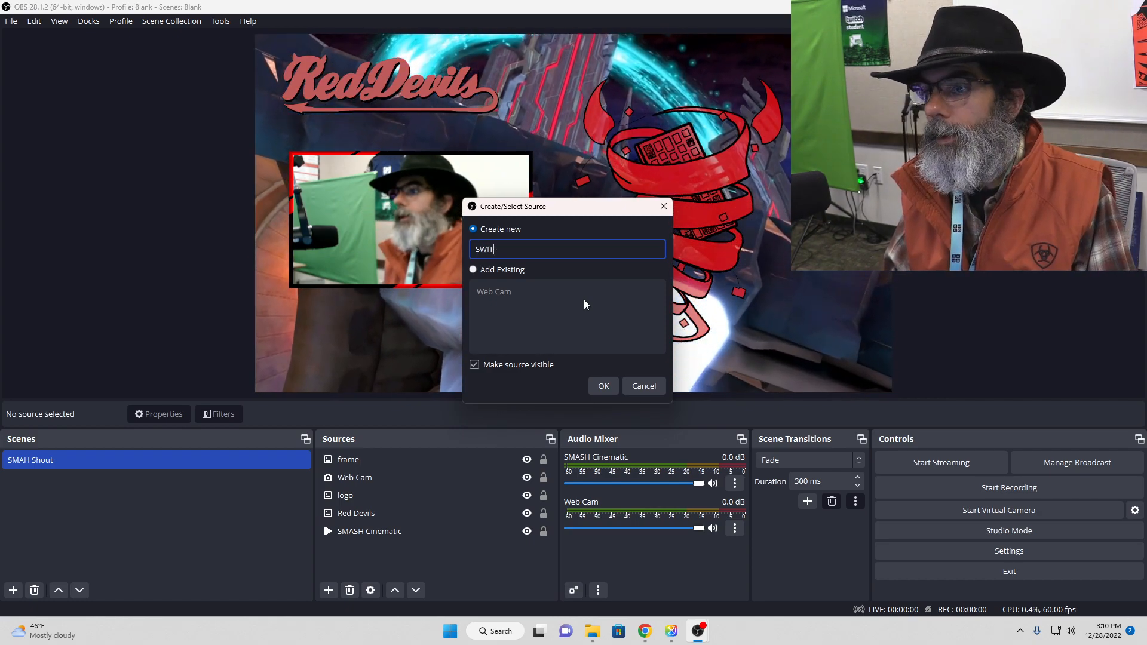
key("BackSpace")
type("CH")
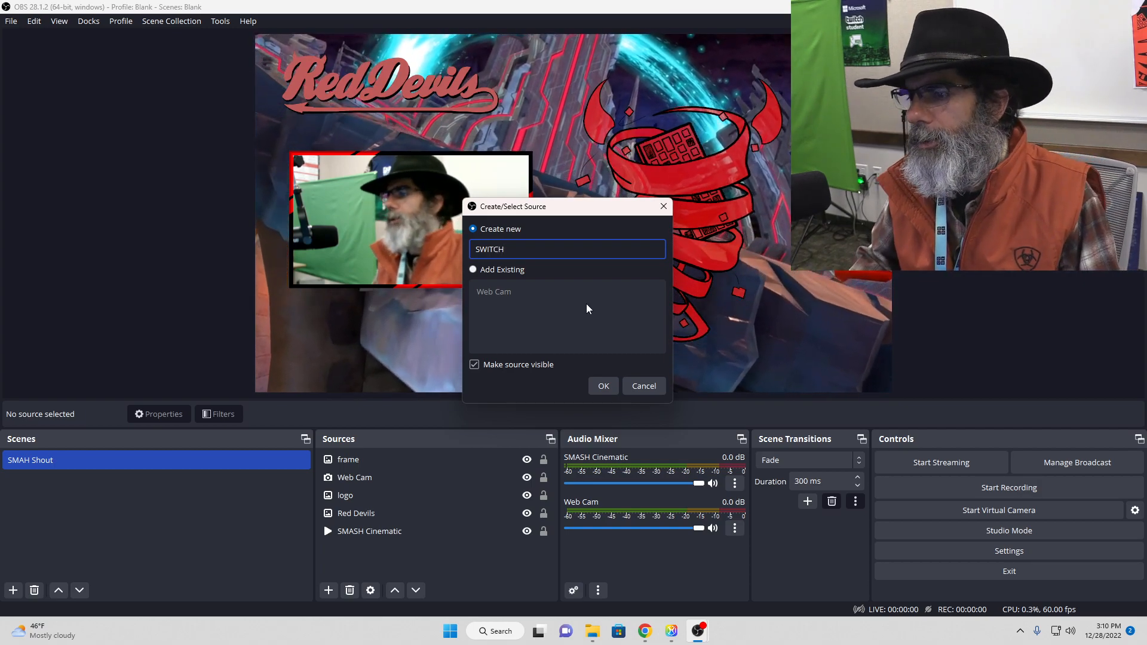
left_click(602, 386)
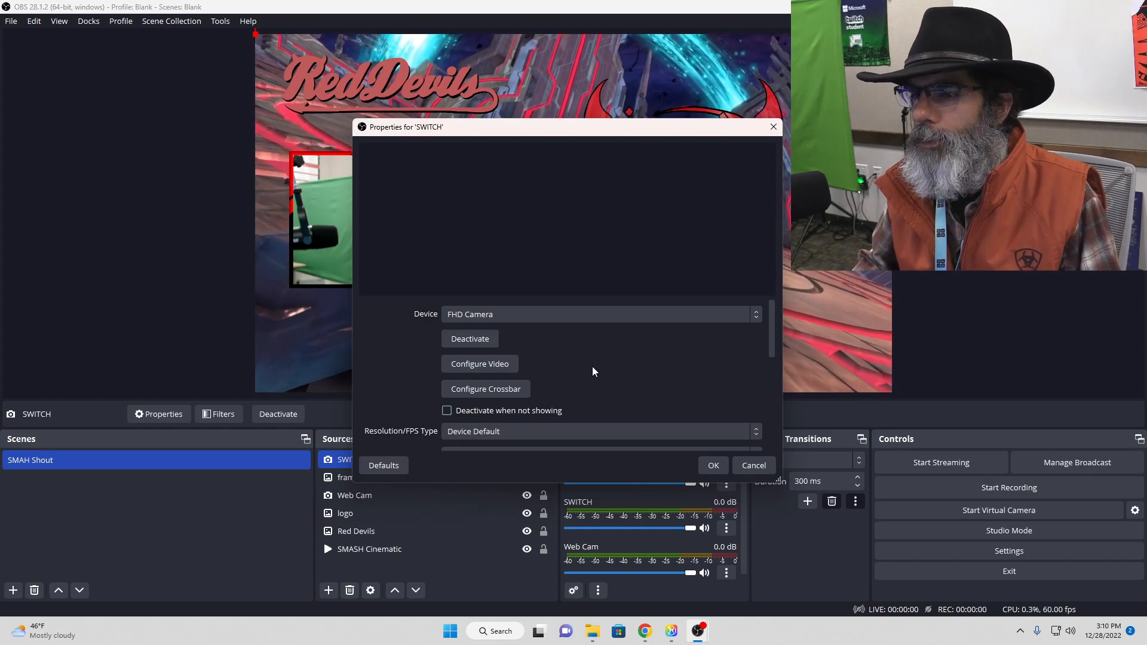
Step: Set the SWITCH source's device to the second USB Video entry and accept its properties
left_click(586, 314)
left_click(567, 343)
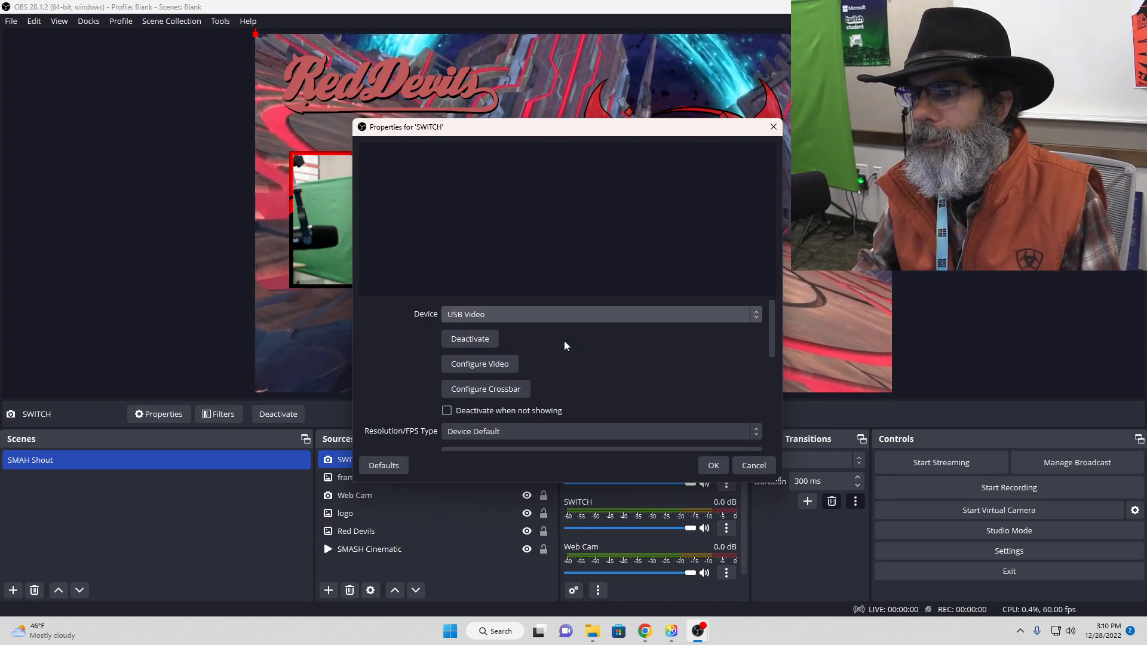
left_click(575, 317)
left_click(564, 352)
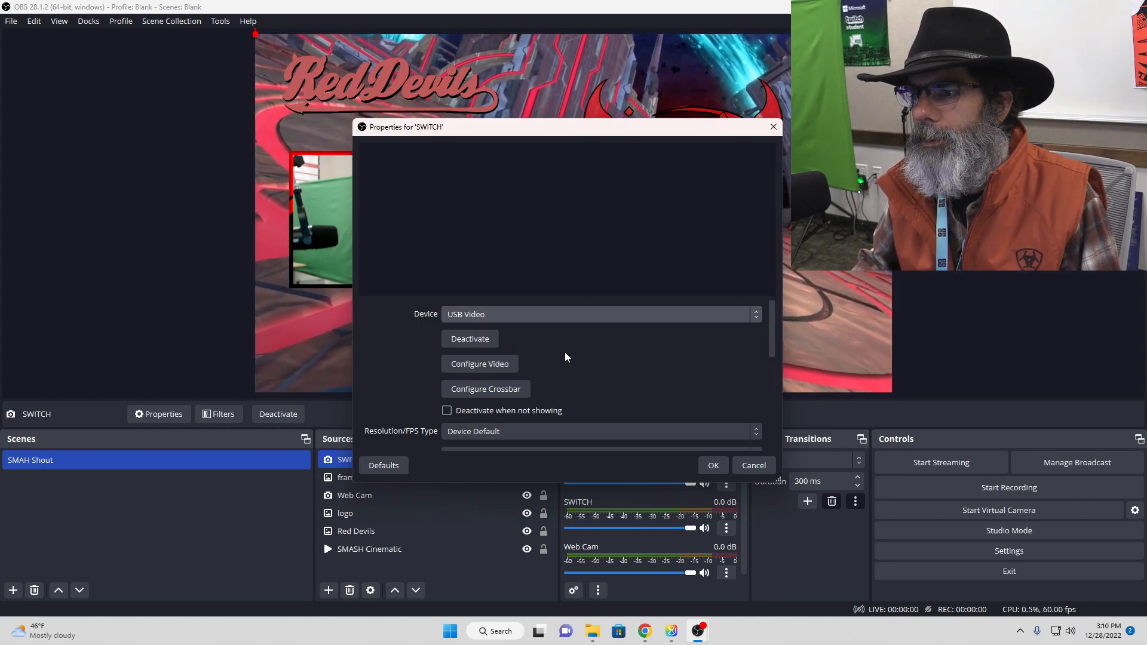
left_click(711, 466)
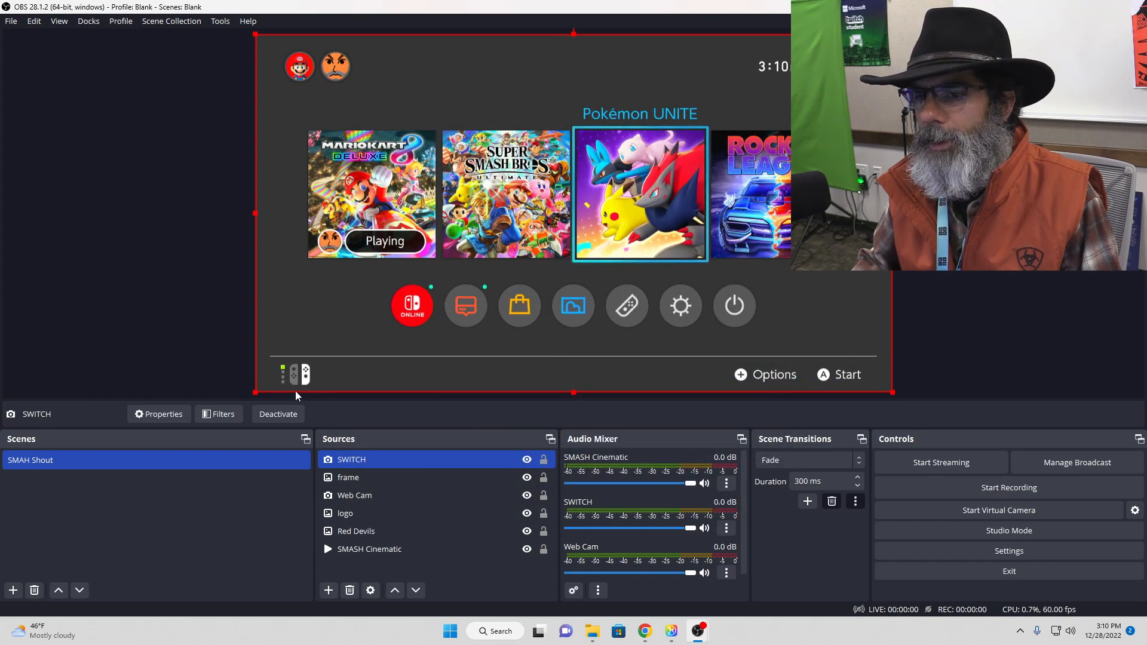
Step: Shrink the SWITCH feed to about half the canvas width and place it beside the webcam frame, over the devil logo
left_click_drag(254, 393, 688, 166)
left_click_drag(706, 108, 670, 212)
left_click(962, 218)
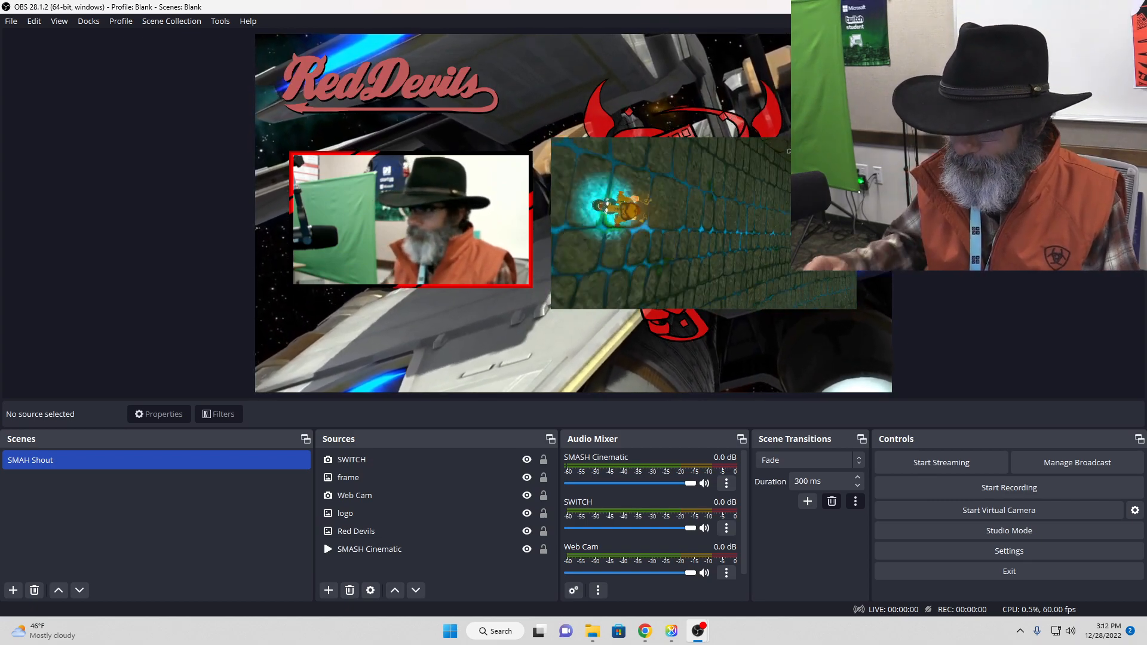
left_click(481, 495)
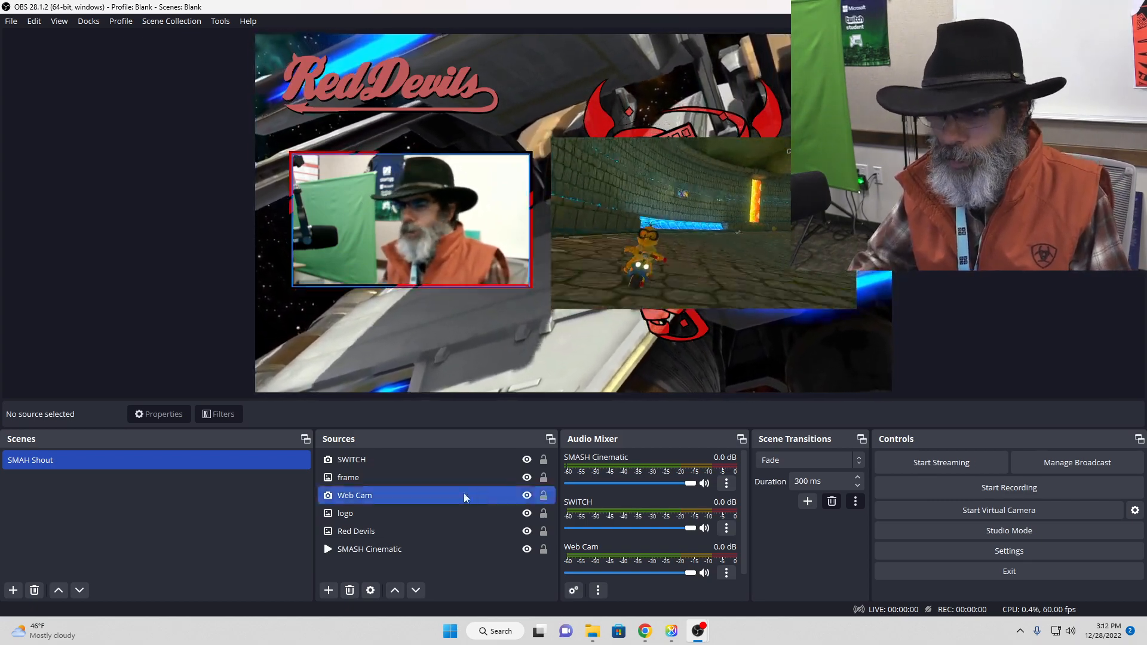
Step: Add a new scene named "SMASH Gameplay"
left_click(15, 590)
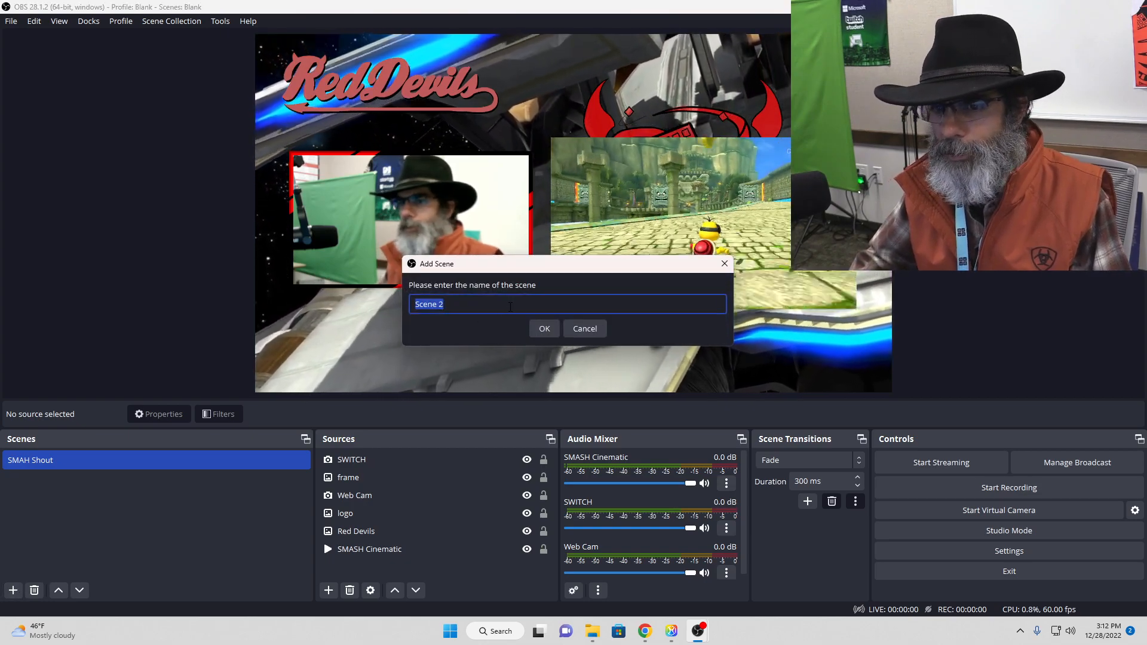
type("SMASH Gameplay")
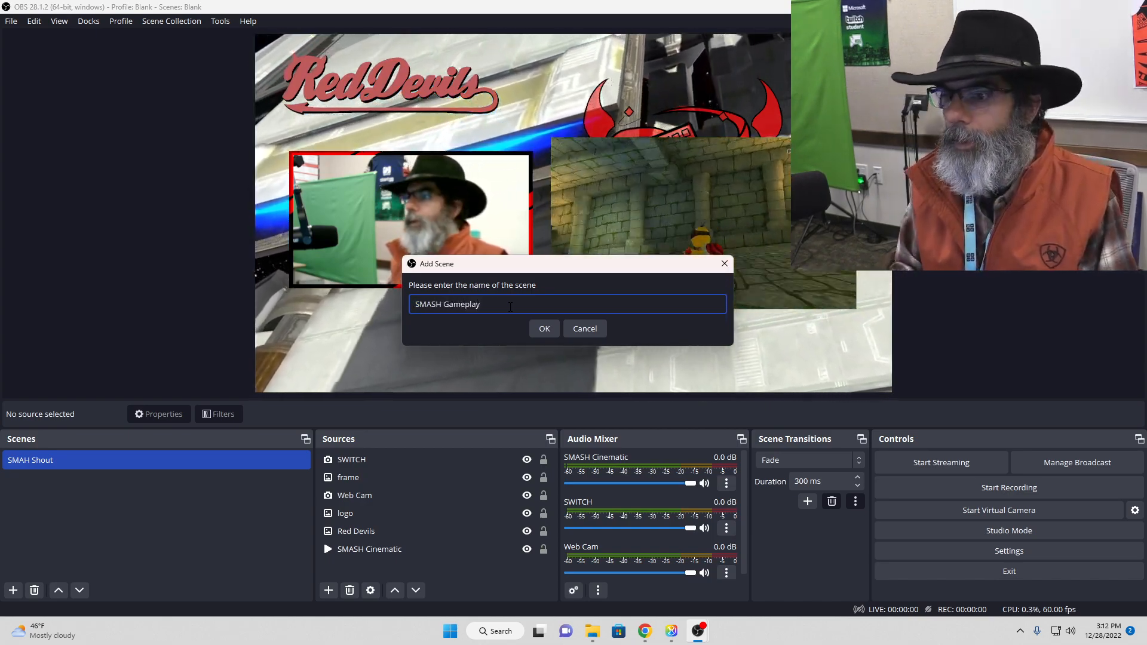
key("Return")
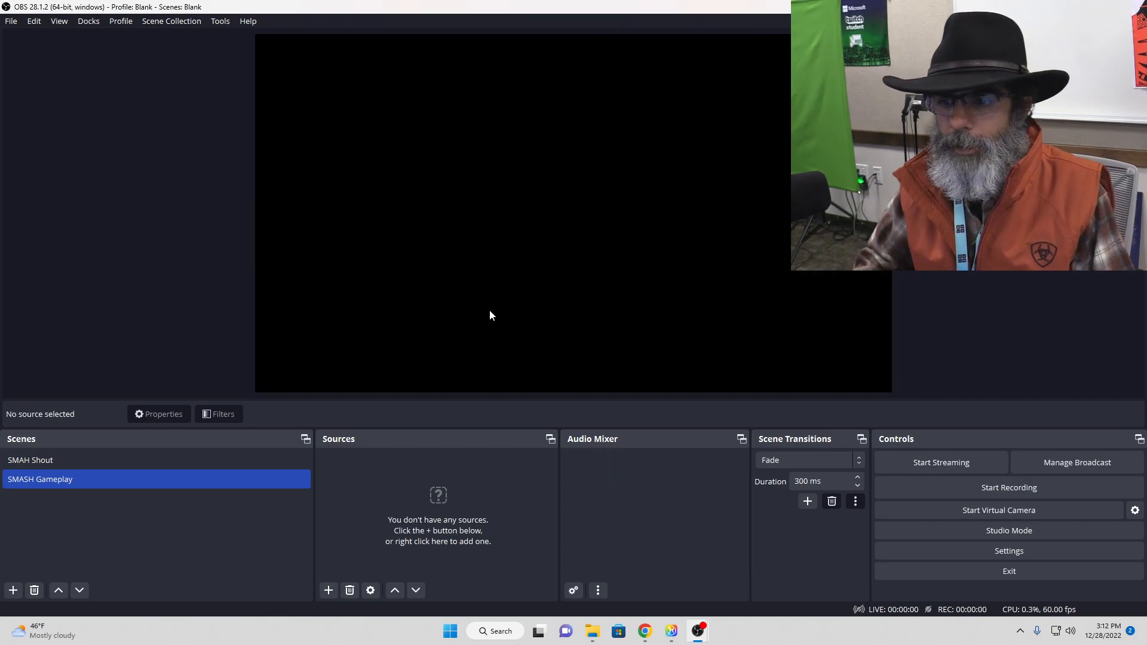
Step: Add the existing SWITCH video capture source to the SMASH Gameplay scene at full canvas size, and return to the SMAH Shout scene
left_click(328, 590)
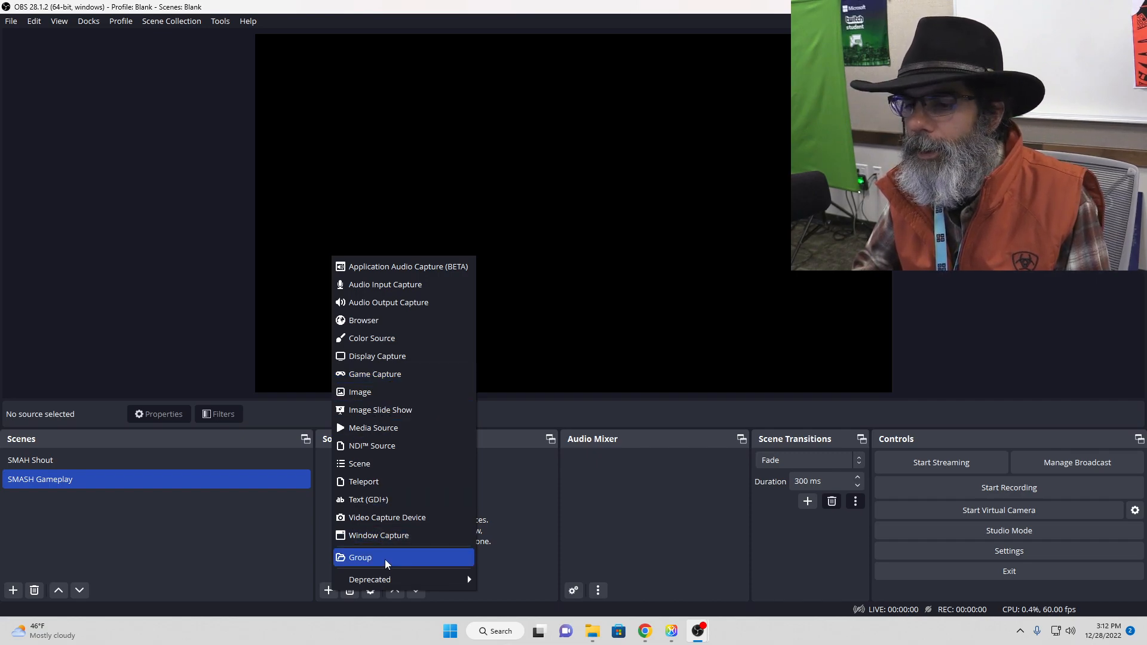
left_click(408, 517)
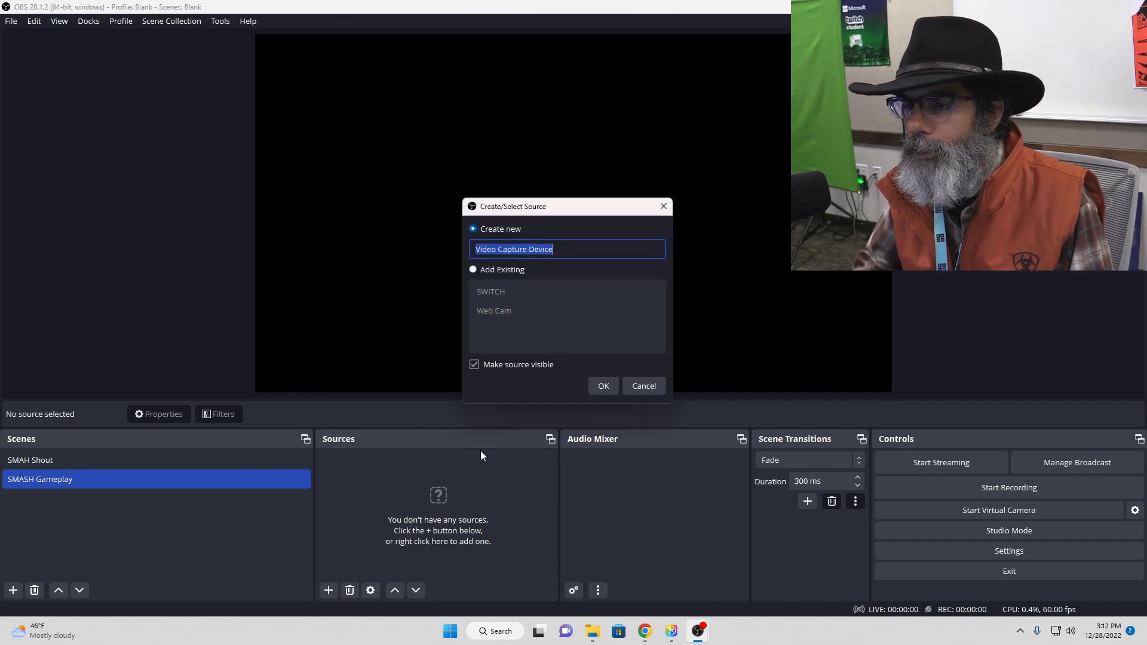
left_click(475, 271)
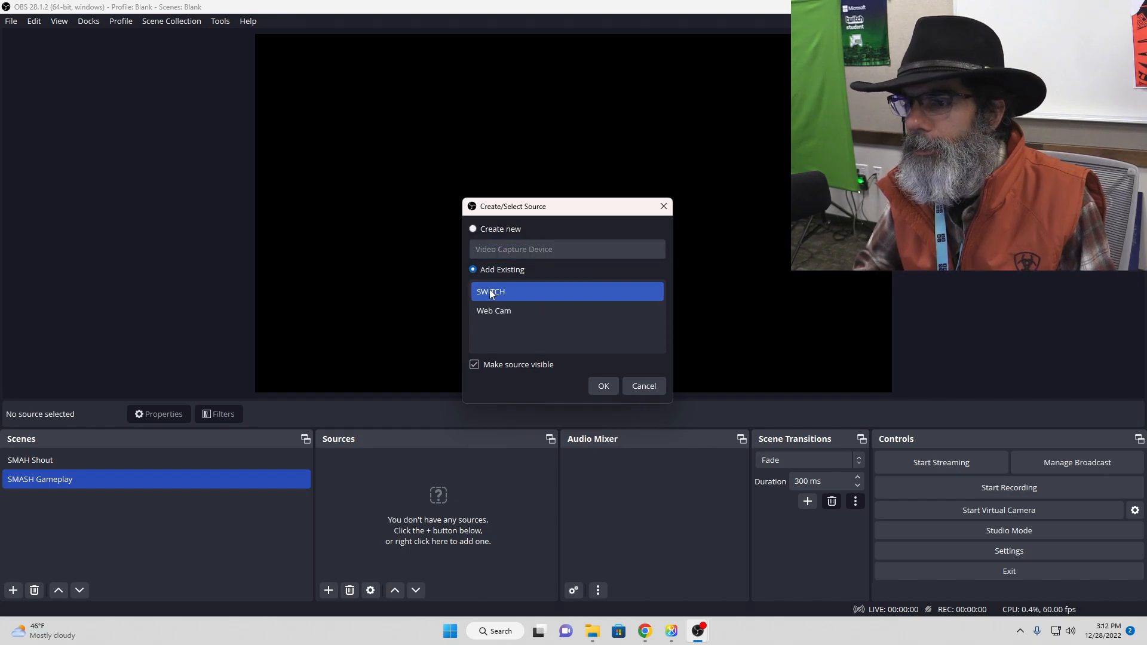
left_click(601, 386)
left_click(982, 284)
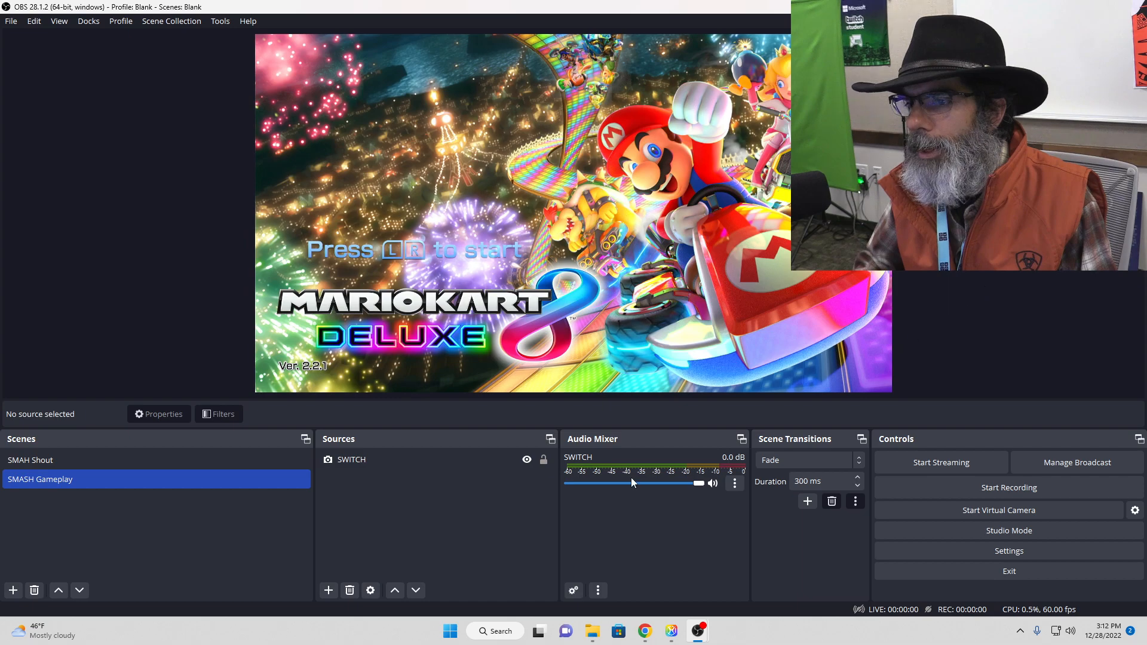
left_click(244, 460)
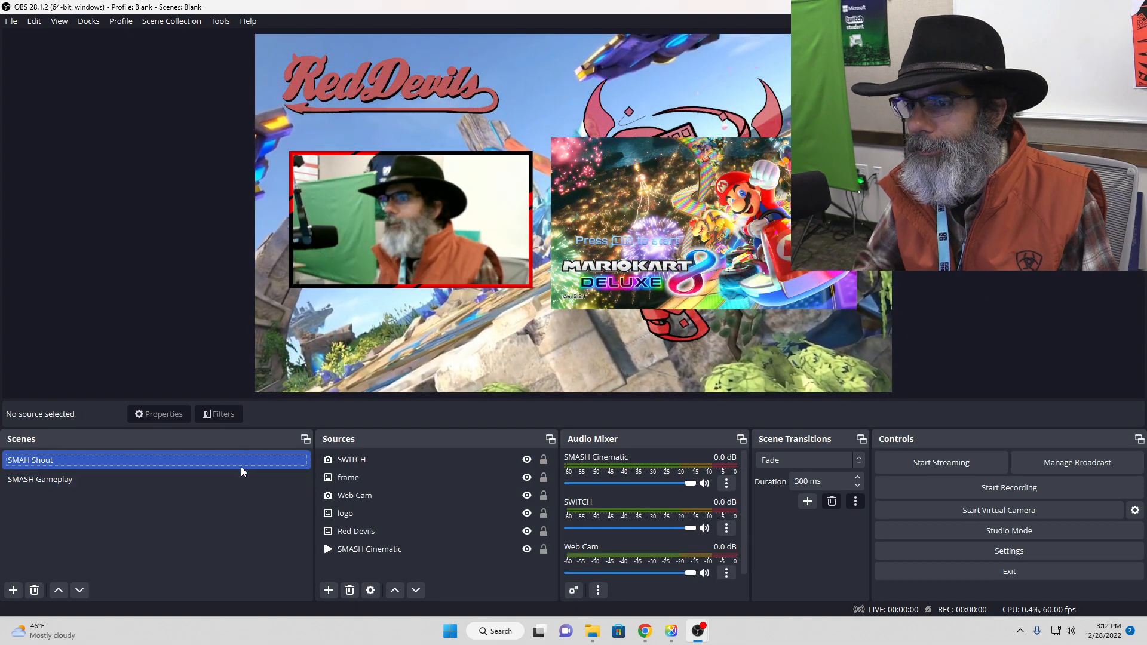
Step: Switch back and forth between the SMAH Shout and SMASH Gameplay scenes to check the transition, ending on SMAH Shout
left_click(236, 475)
left_click(242, 467)
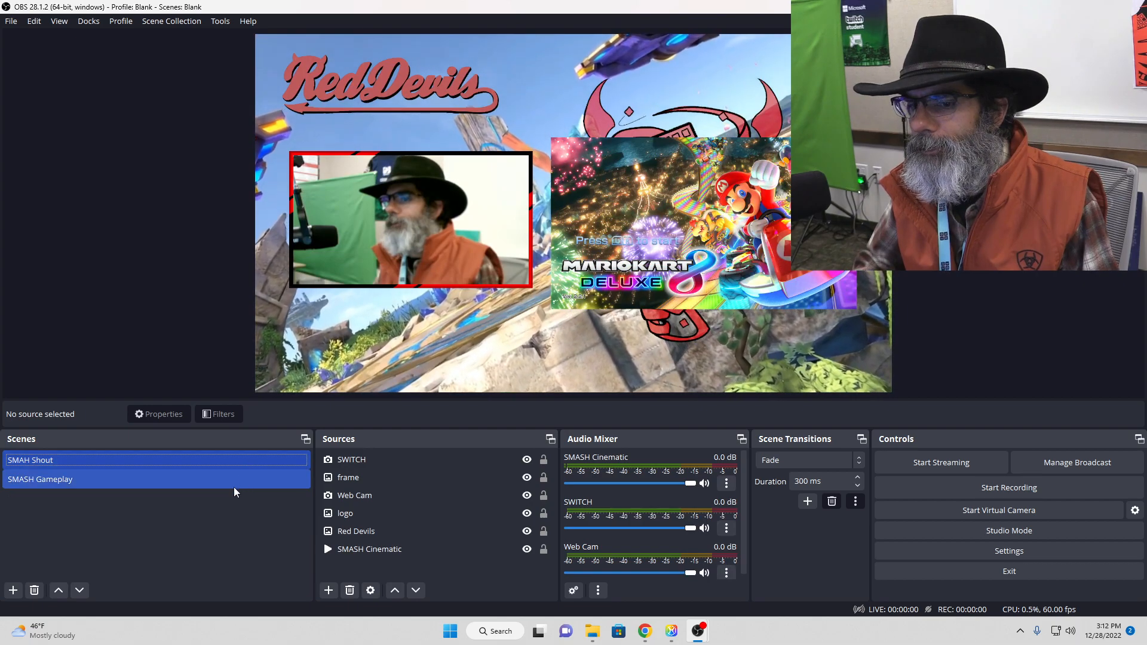
left_click(234, 485)
left_click(241, 463)
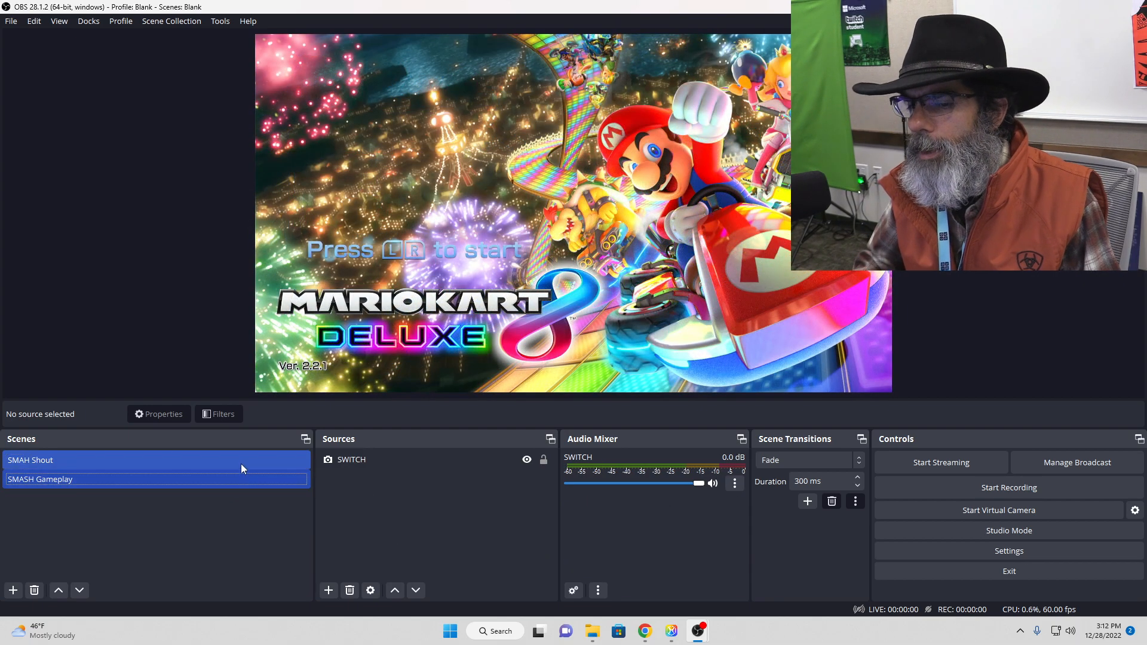
left_click(235, 481)
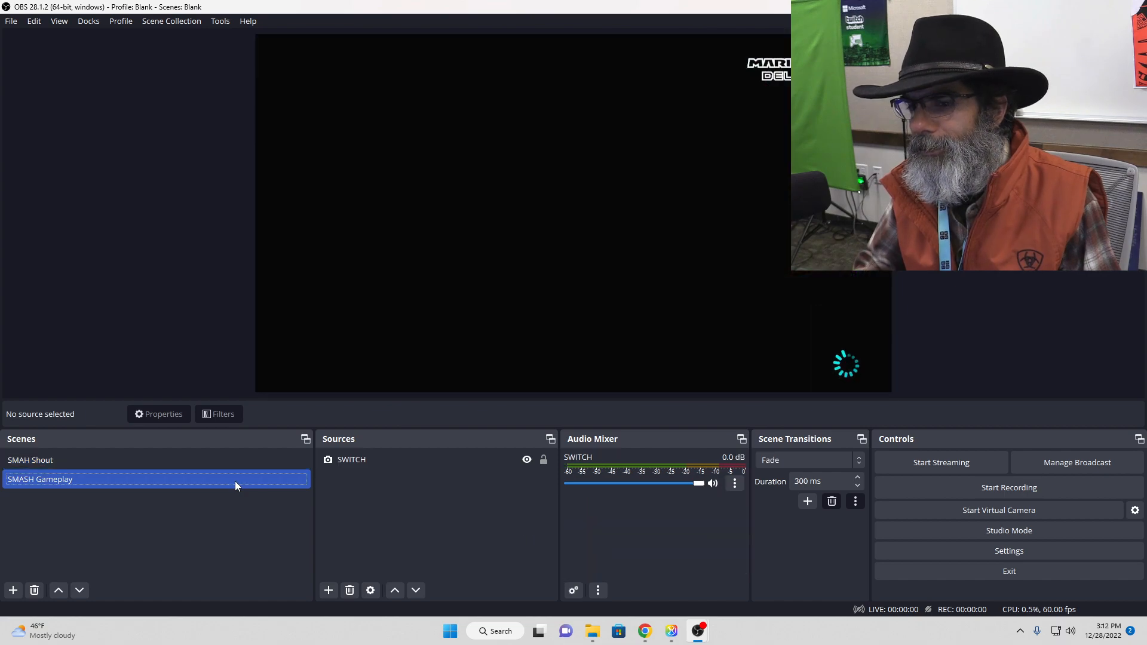
left_click(243, 464)
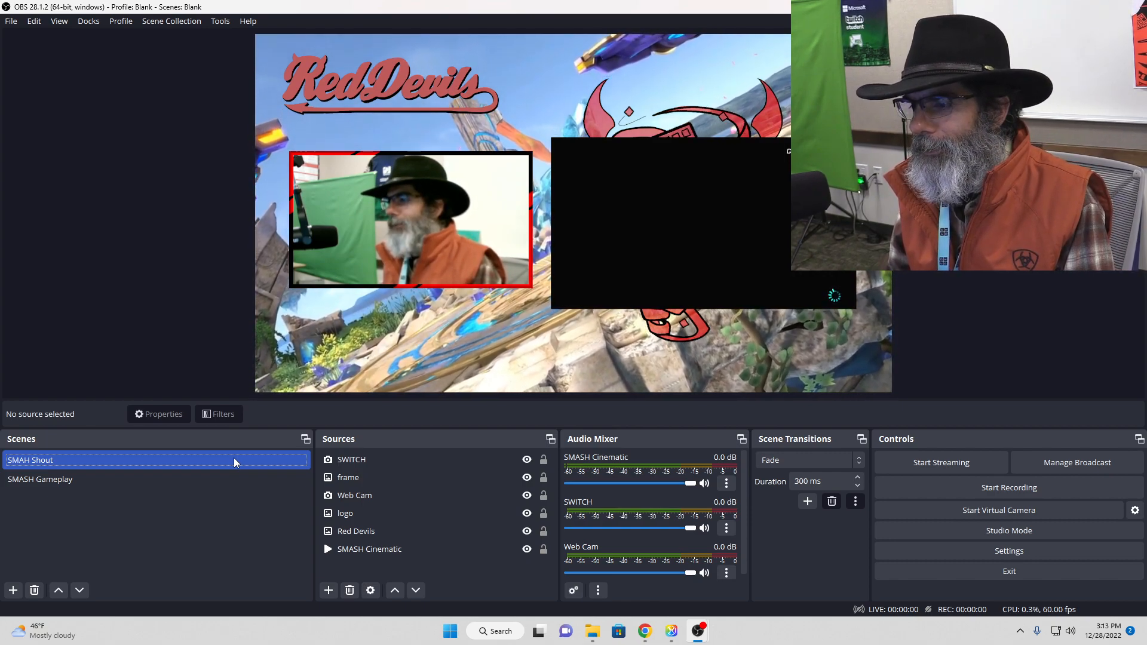
left_click(489, 517)
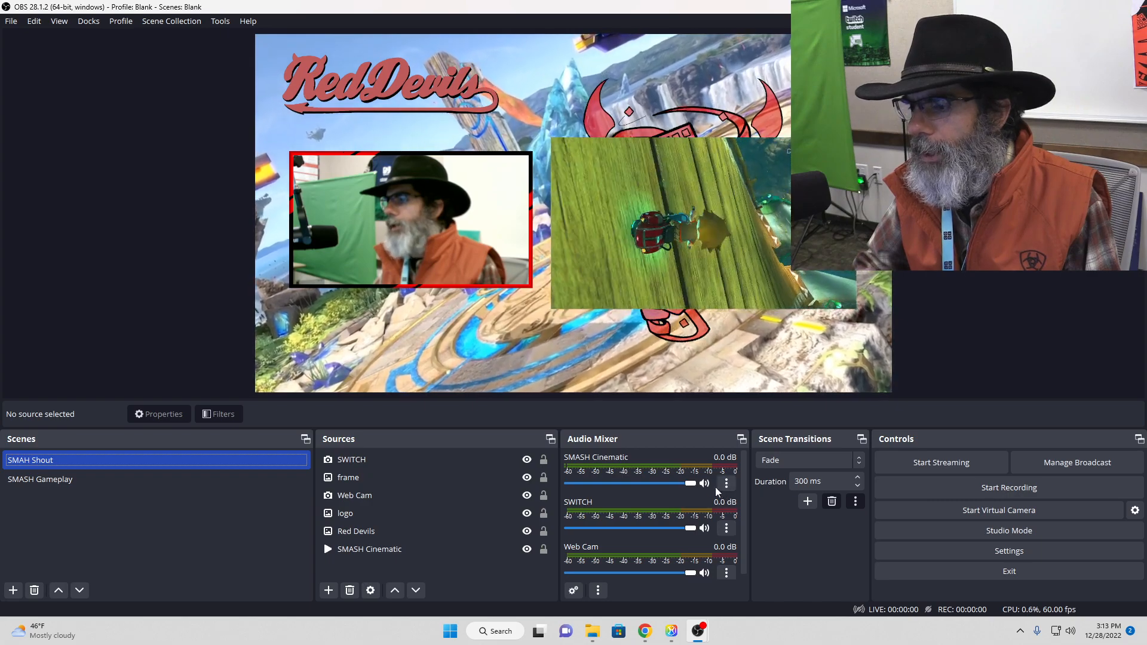
Step: Mute the SMASH Cinematic and SWITCH audio and hide both from the audio mixer
left_click(705, 483)
left_click(727, 486)
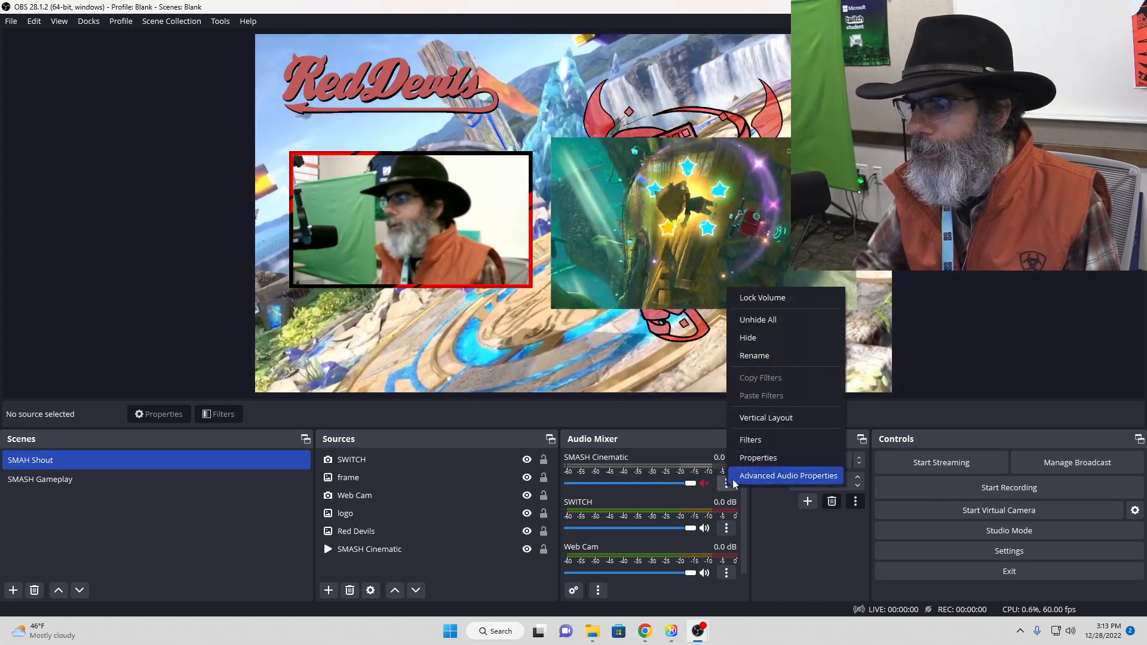
left_click(765, 336)
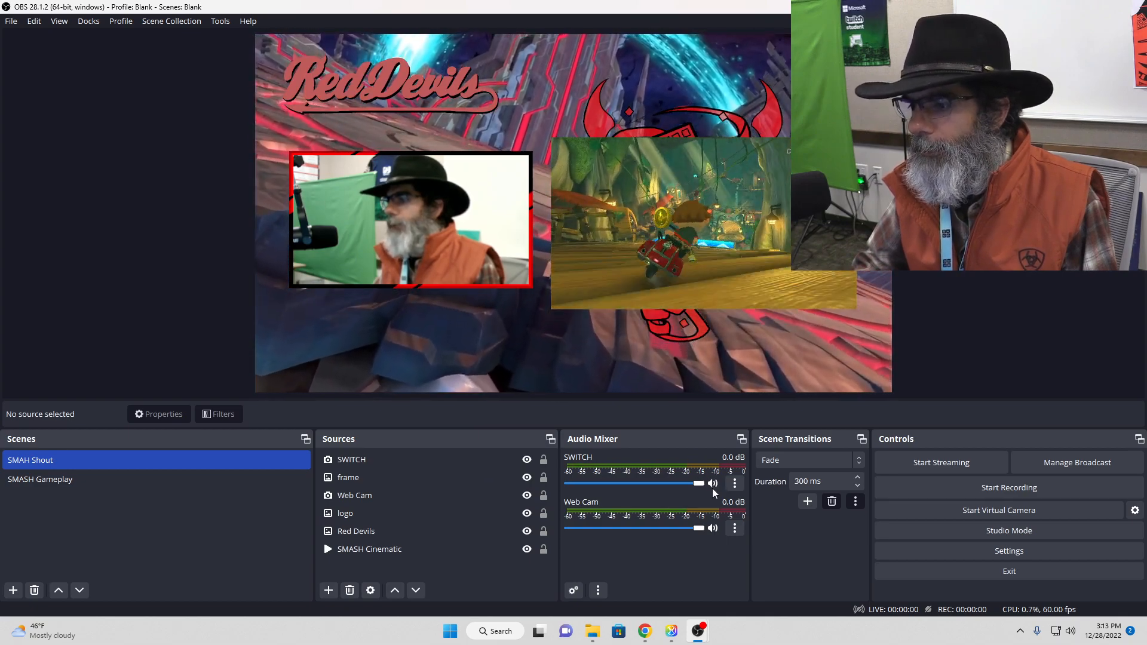
left_click(713, 485)
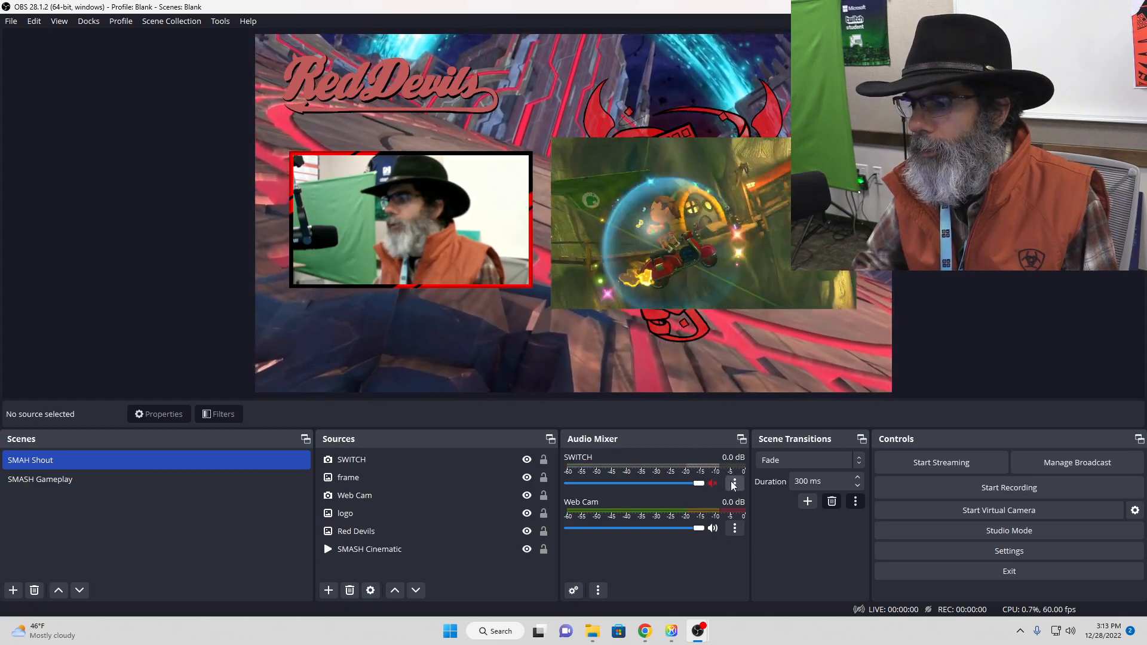
left_click(732, 482)
left_click(783, 333)
Step: Mute the Web Cam audio and hide it from the audio mixer
left_click(713, 483)
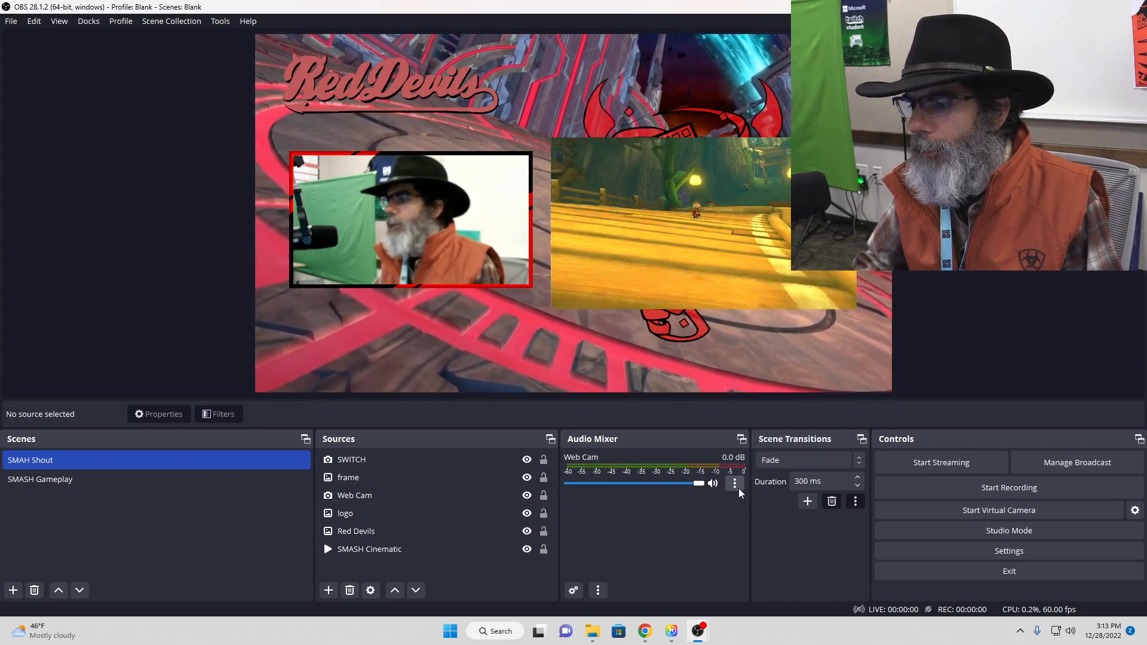
left_click(734, 484)
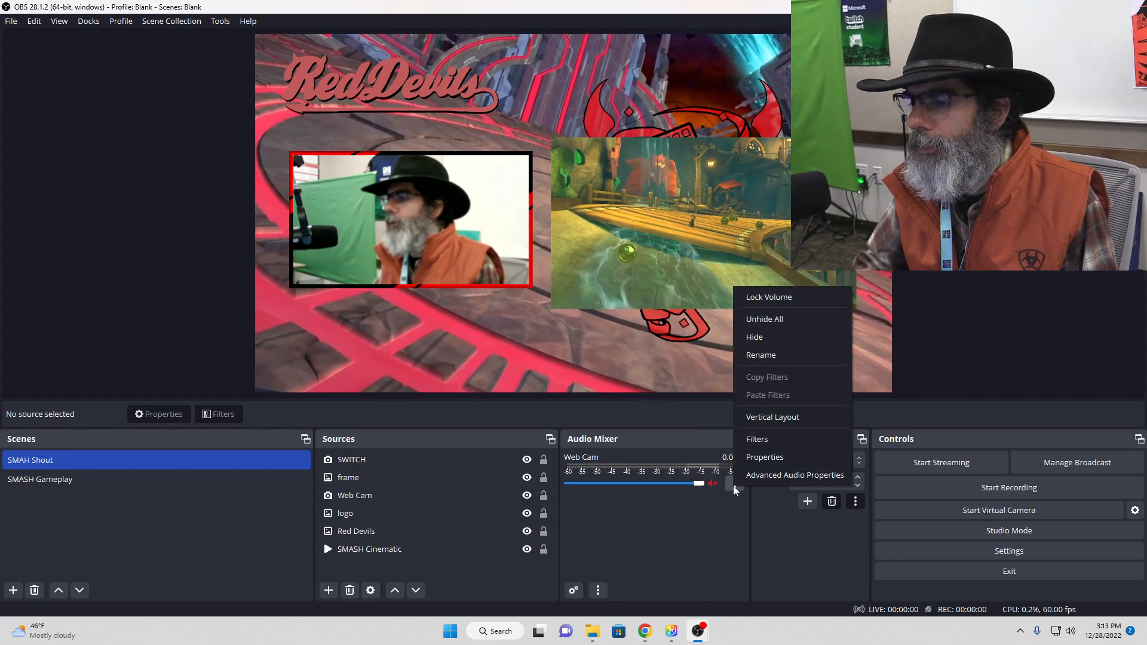
left_click(780, 336)
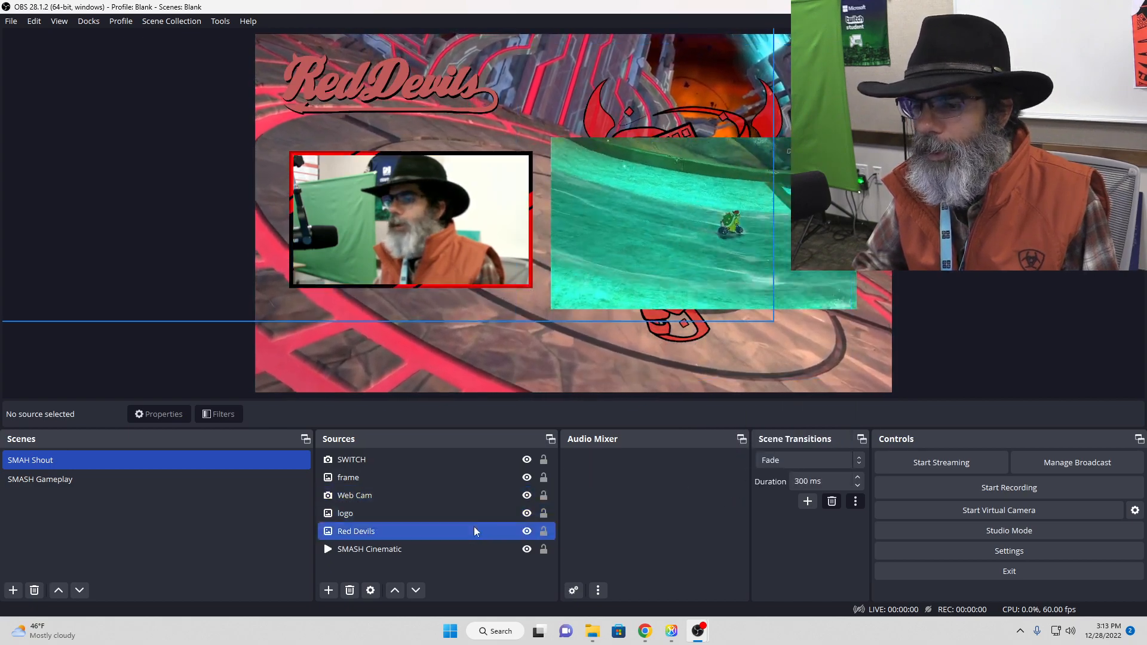
left_click(480, 534)
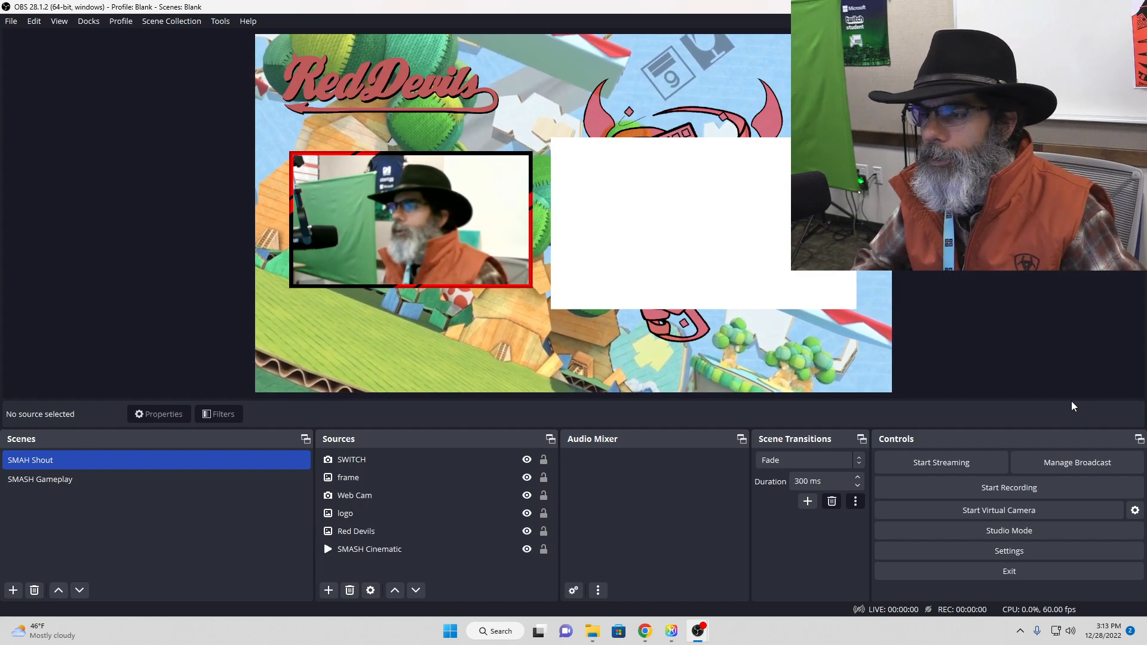
left_click(489, 520)
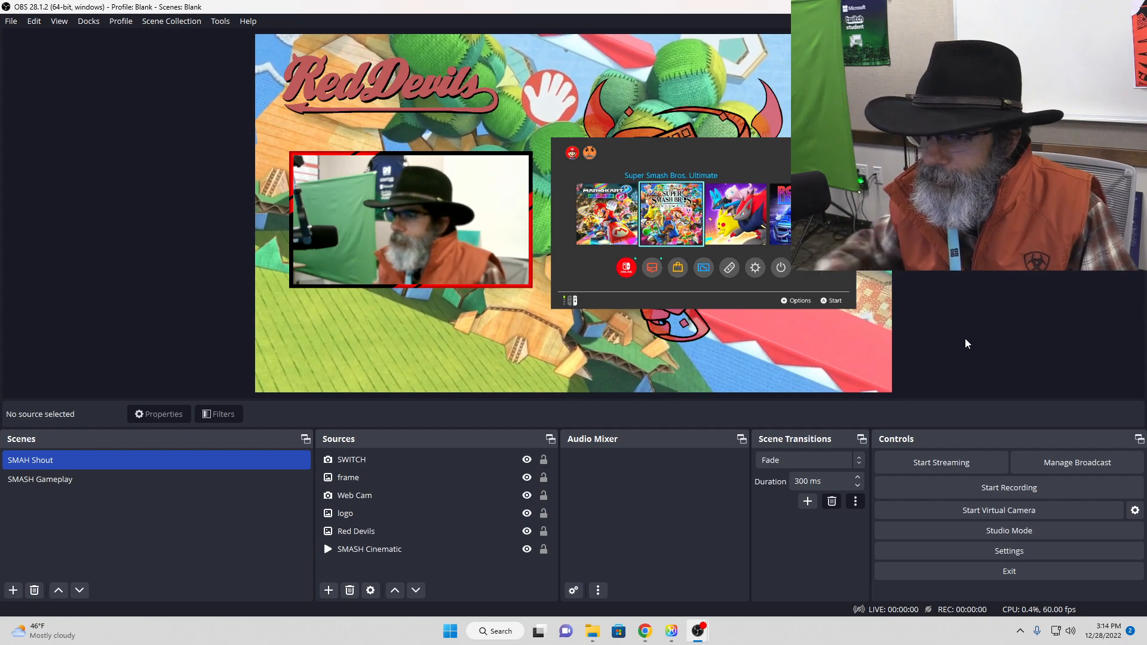
Step: Rename the SMAH Shout scene as "SMASH Shout"
left_click(66, 469)
right_click(33, 461)
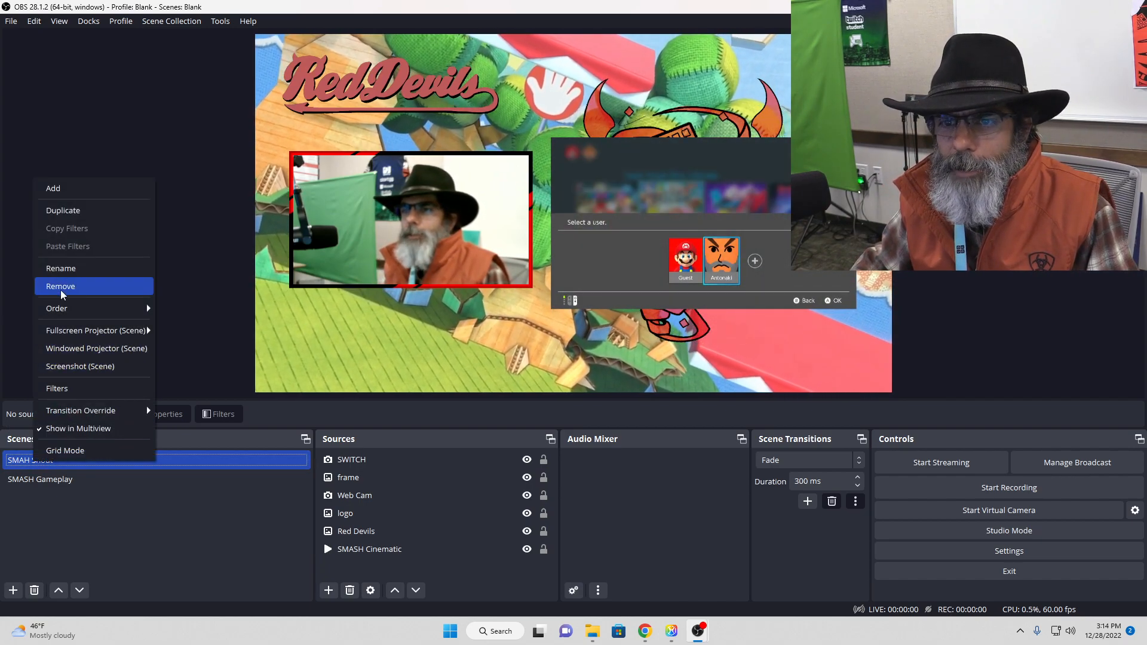
left_click(68, 272)
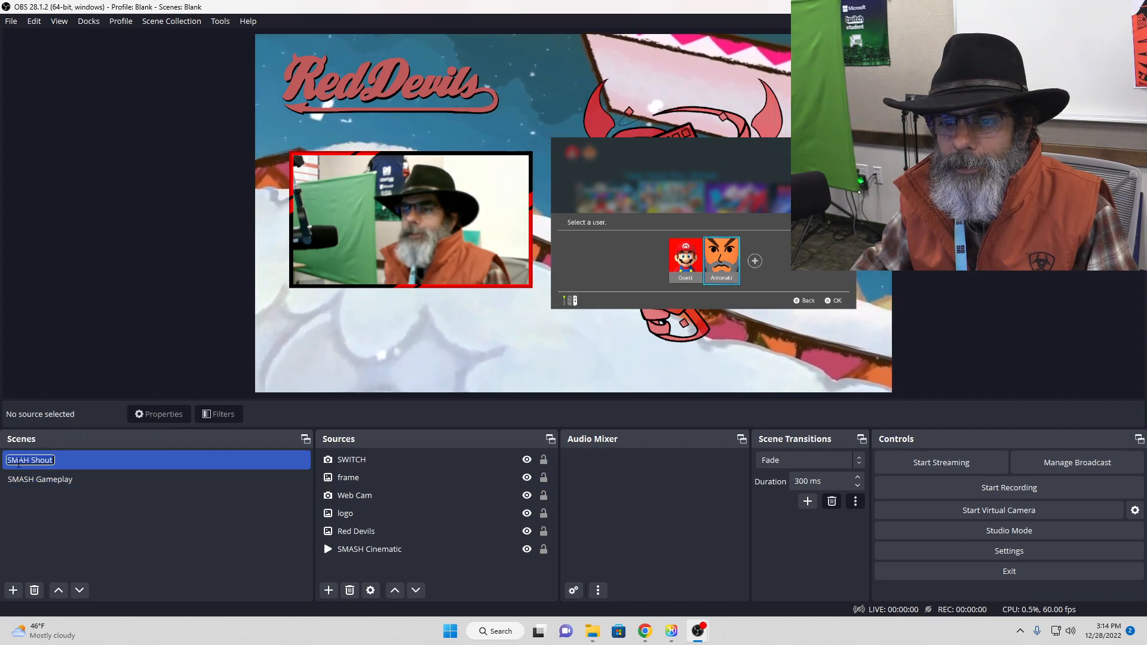
type("sd")
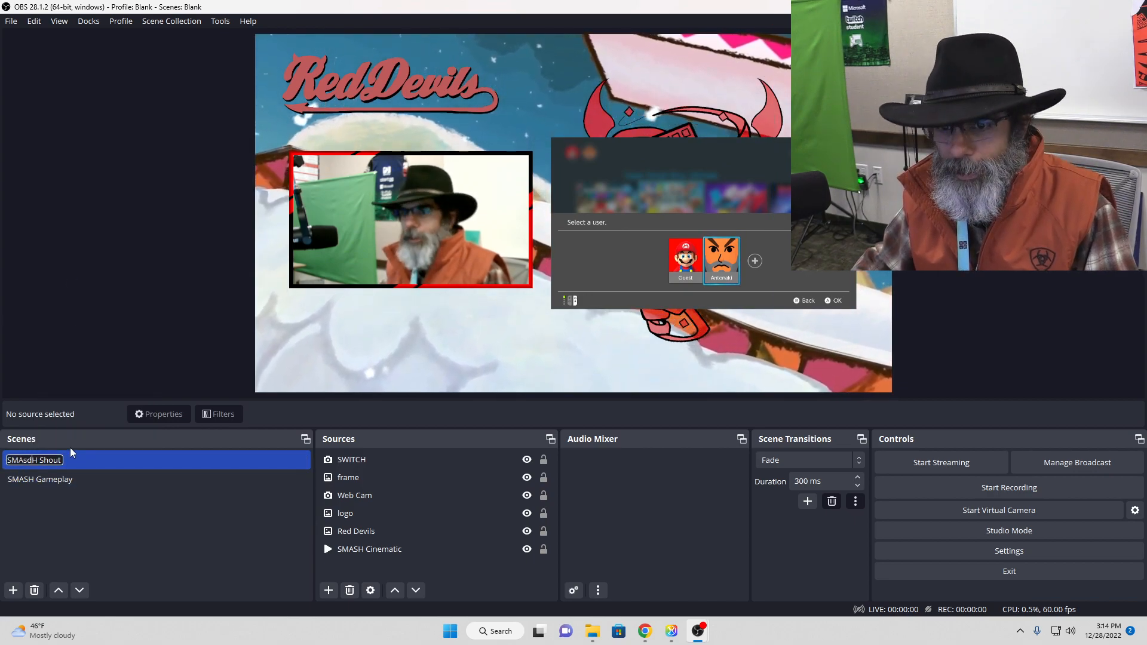
key("BackSpace")
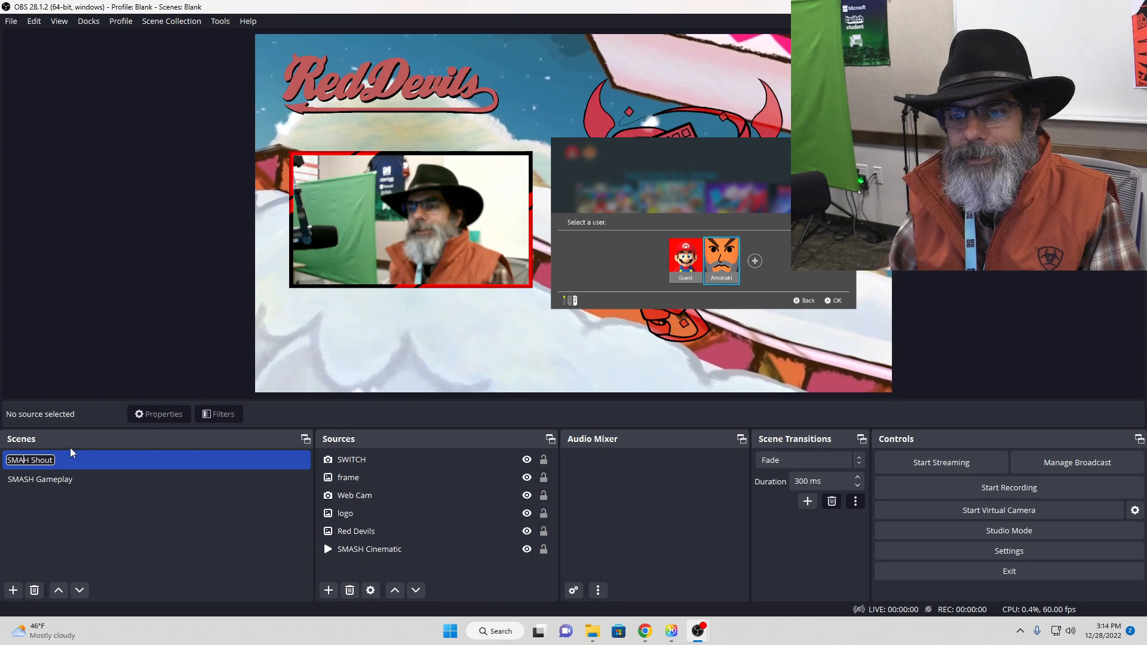
key("BackSpace")
type("S")
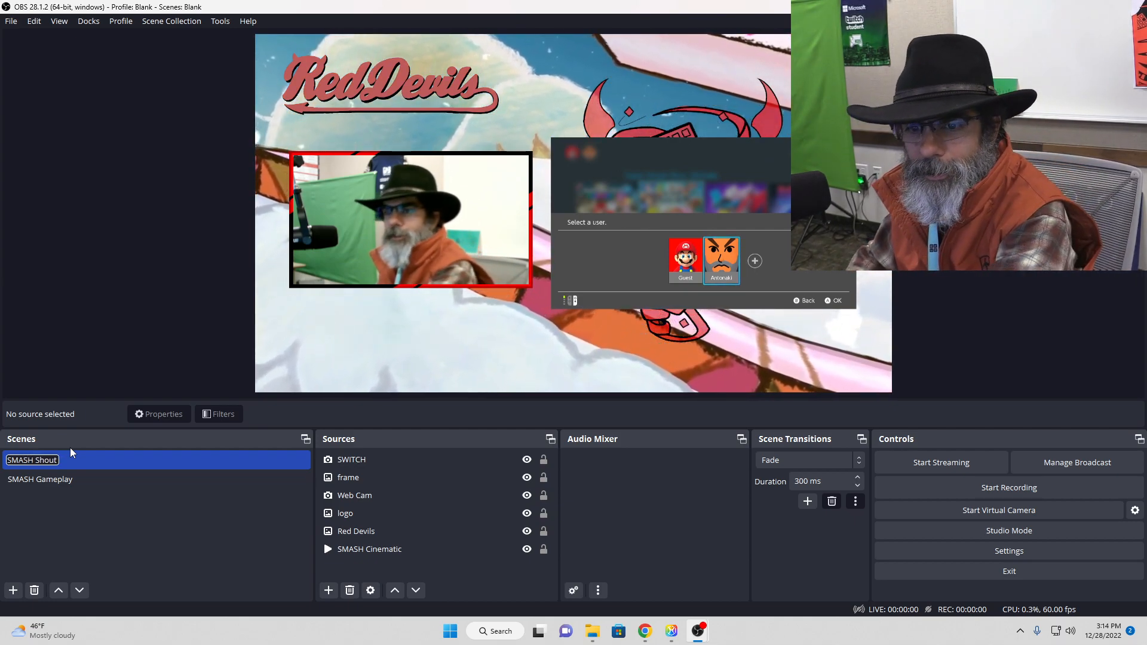
left_click(135, 501)
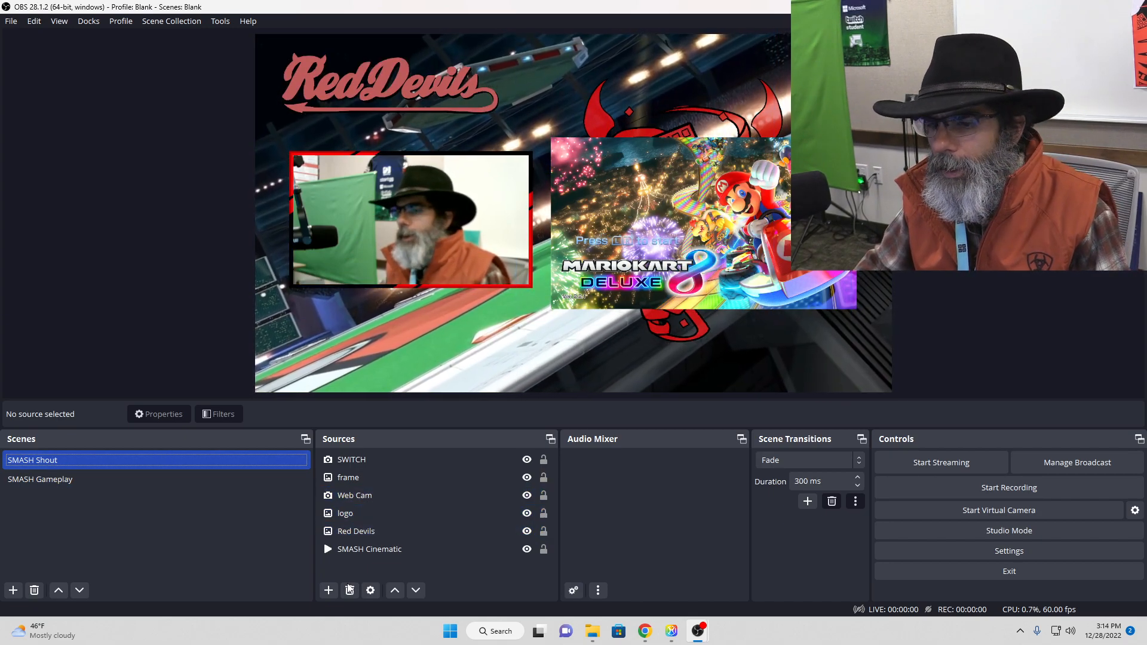
Step: Add a new Audio Input Capture source named "Wave Microphone" to the SMASH Shout scene
left_click(328, 590)
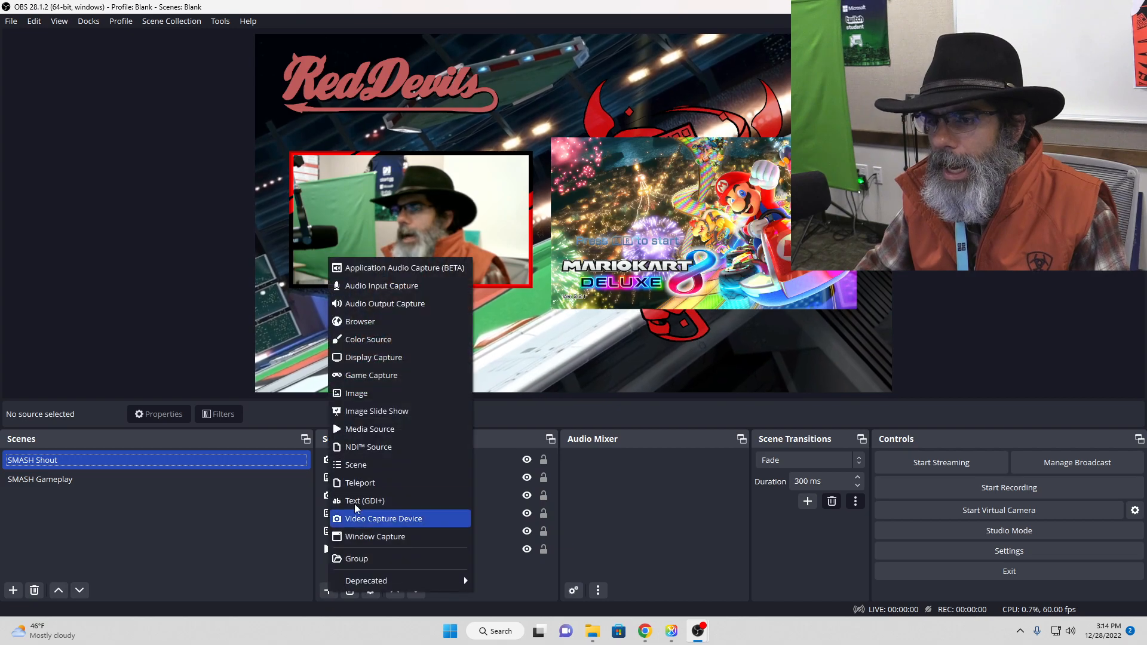
left_click(393, 288)
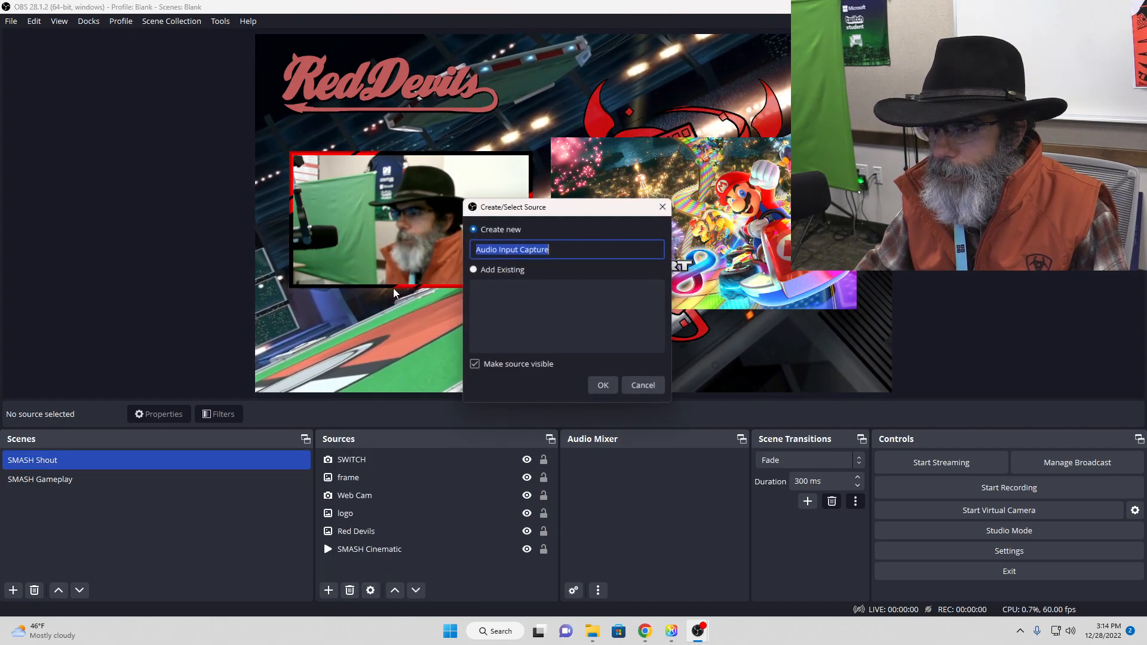
type("Wa")
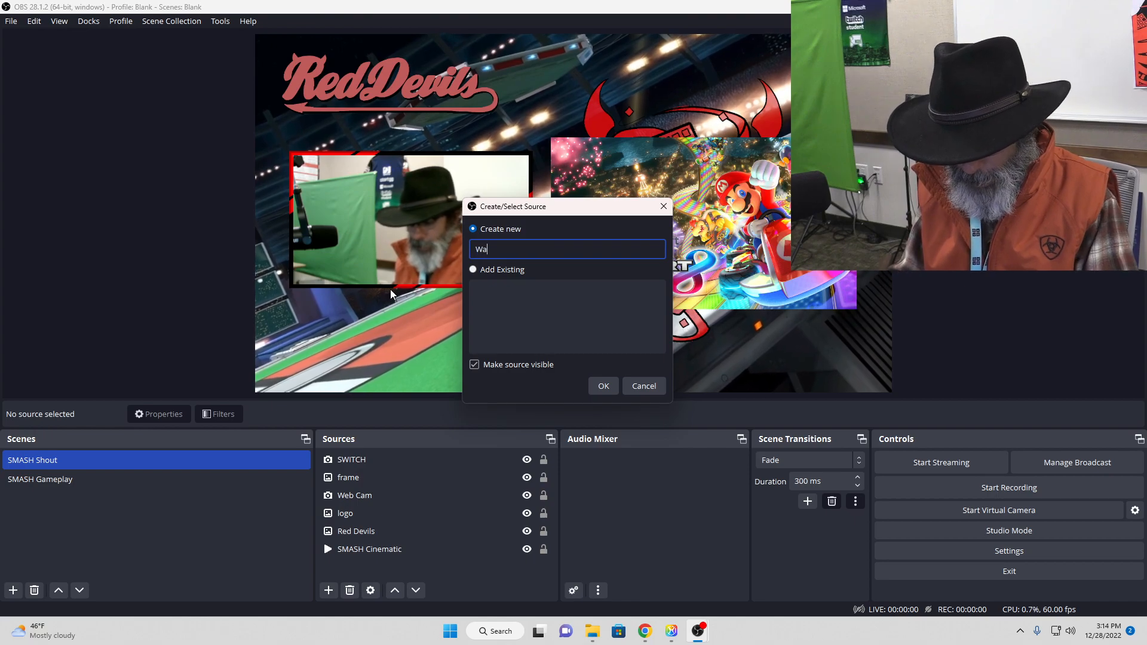
type("ve Mi")
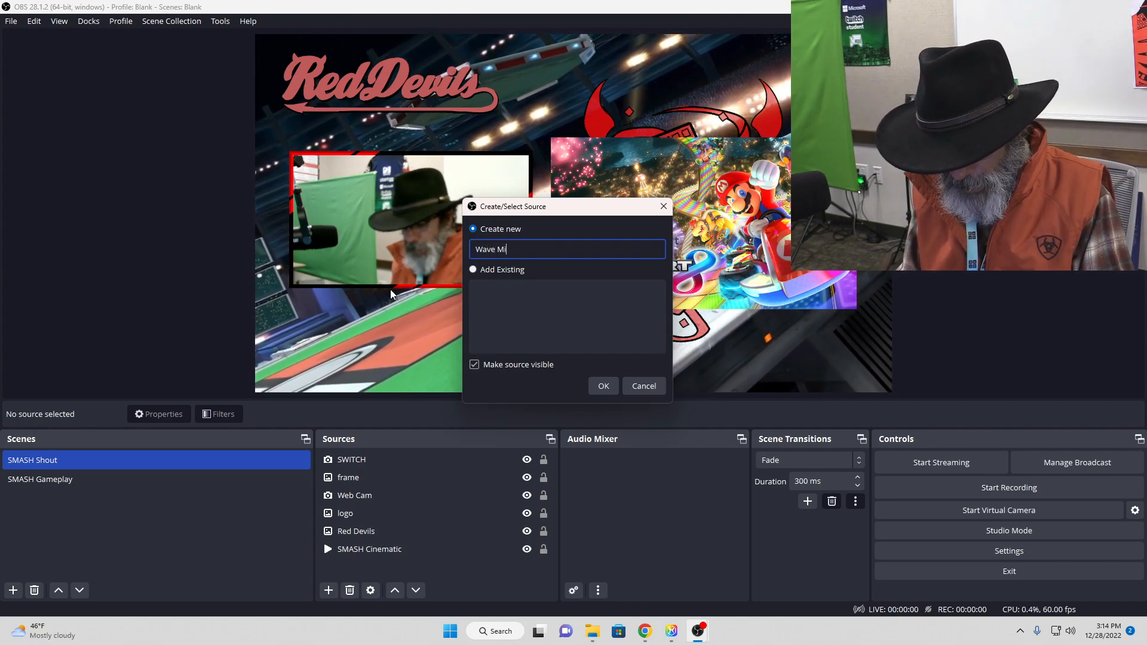
type("crophone")
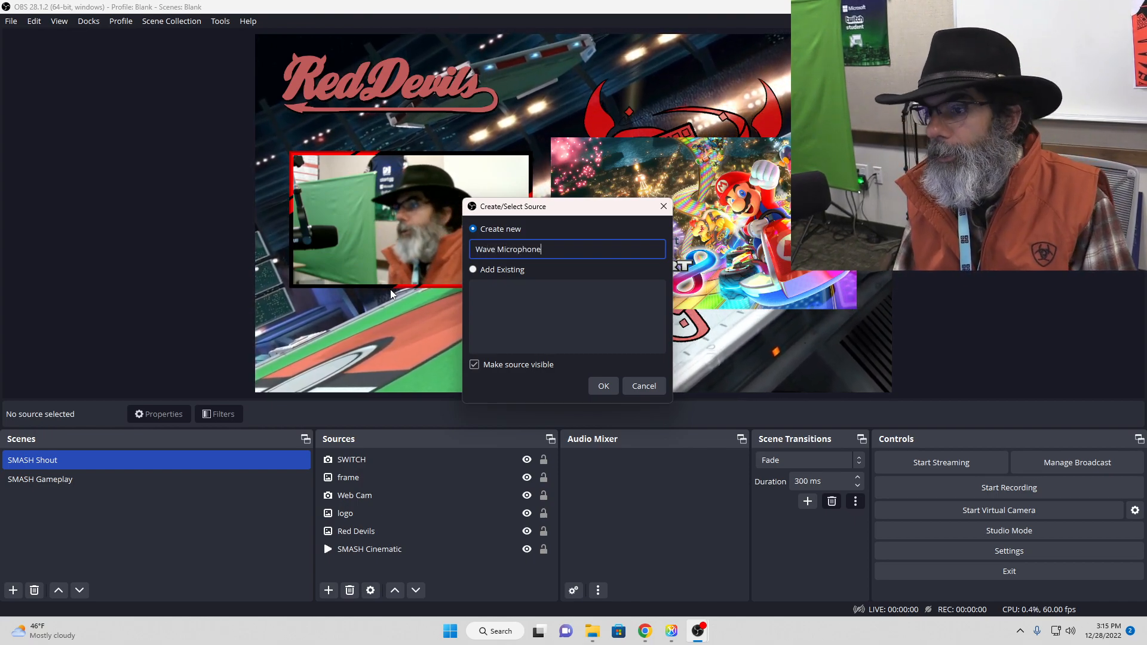
left_click(600, 383)
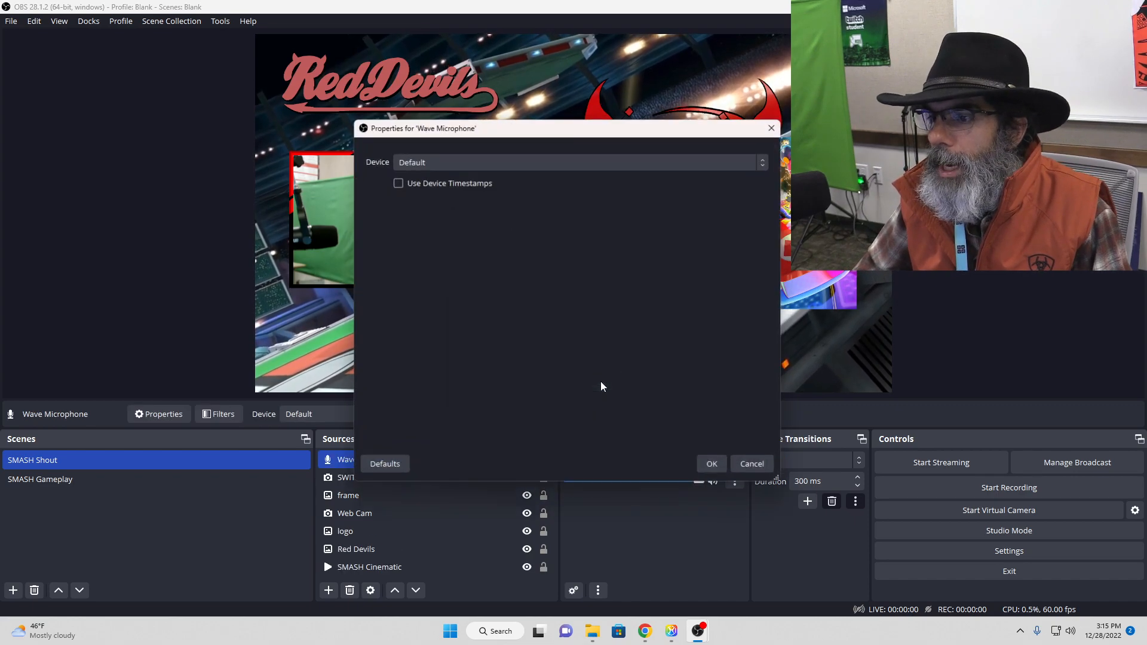
left_click(513, 163)
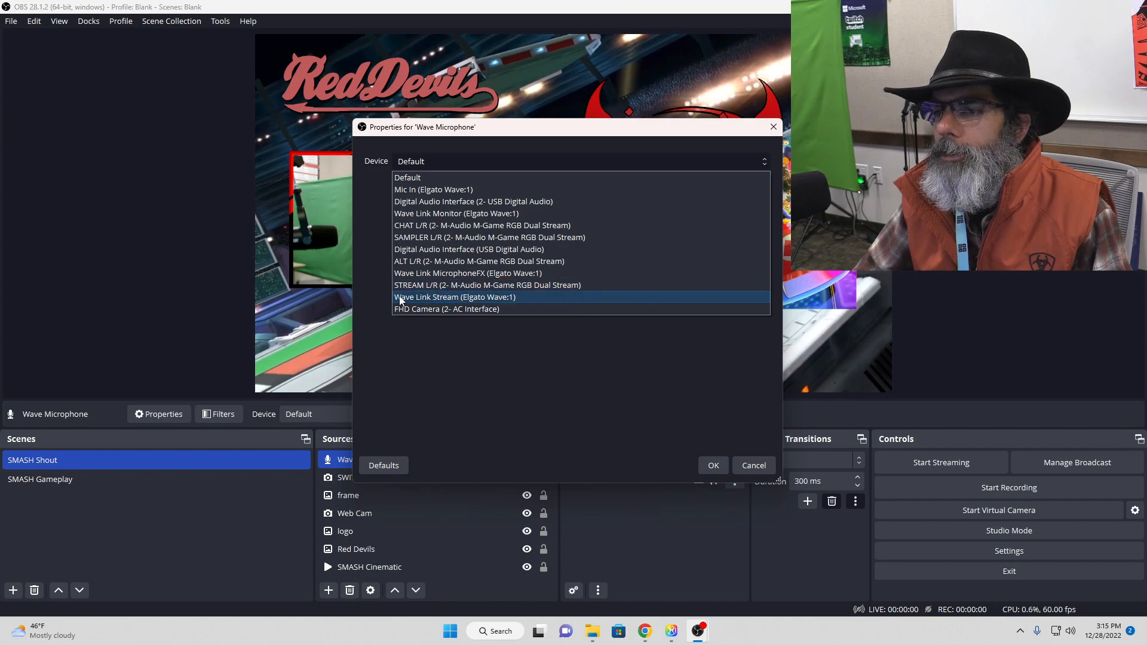
left_click(418, 191)
left_click(713, 465)
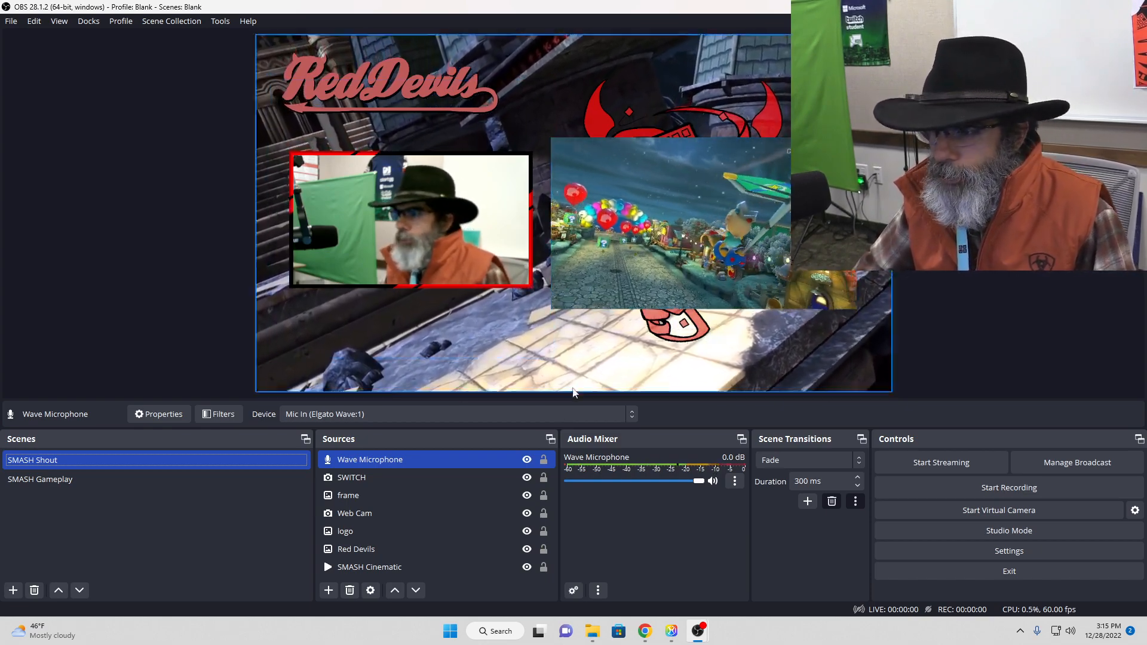
Step: Add a Gain filter with its default name to the Wave Microphone, lower the gain to -29.10 dB and close the filters
left_click(735, 481)
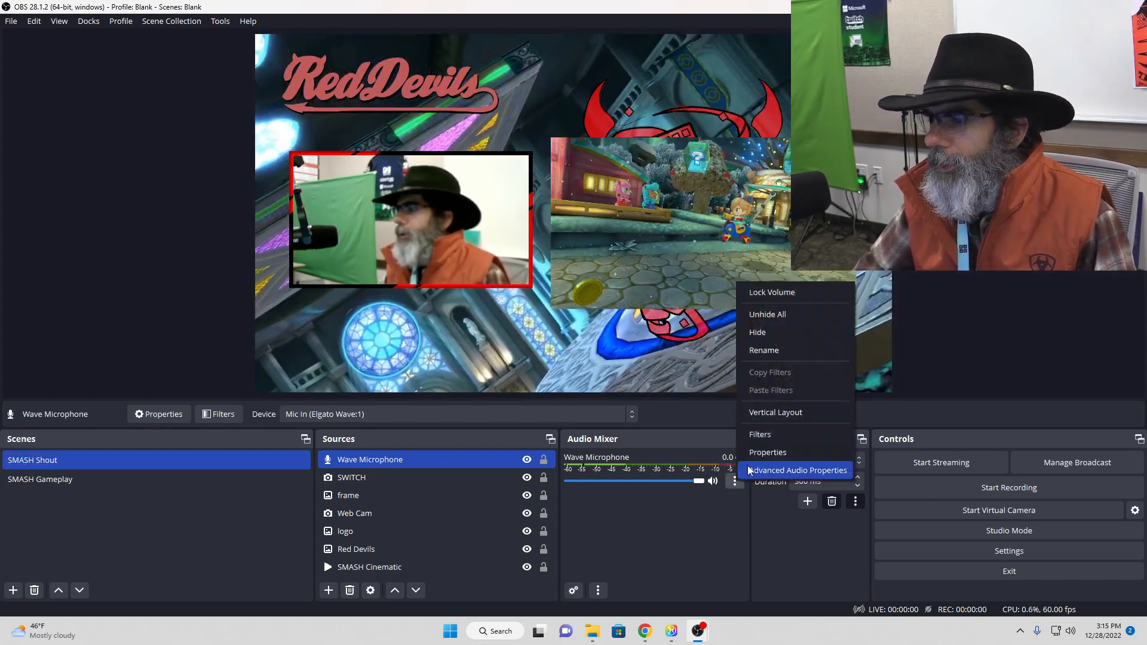
left_click(758, 435)
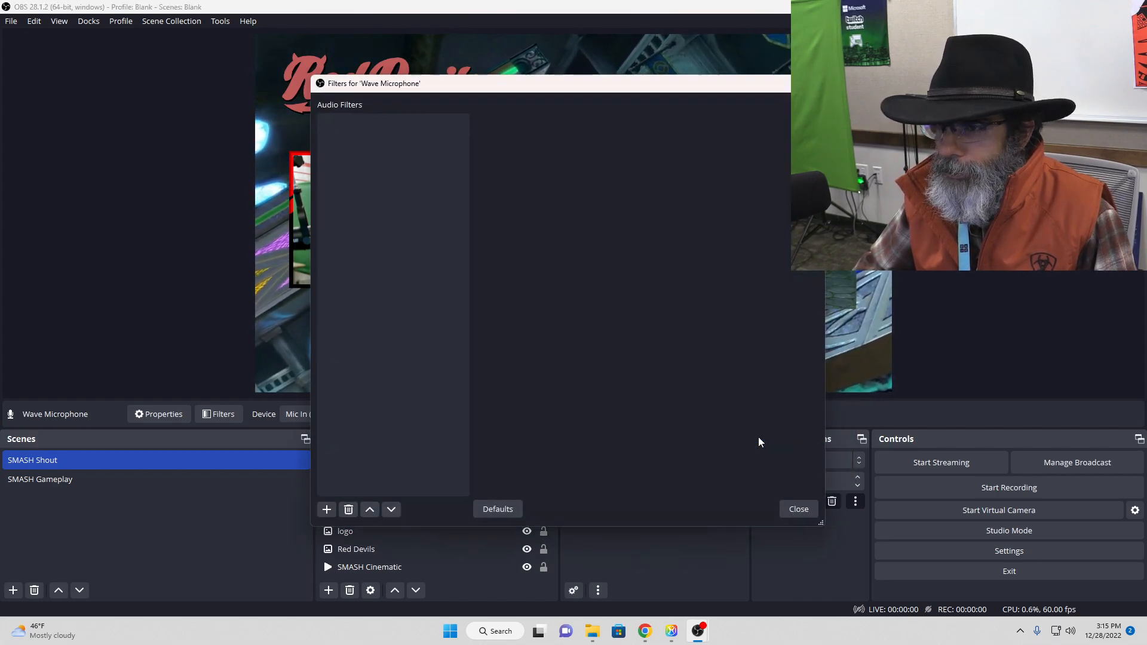
left_click(327, 509)
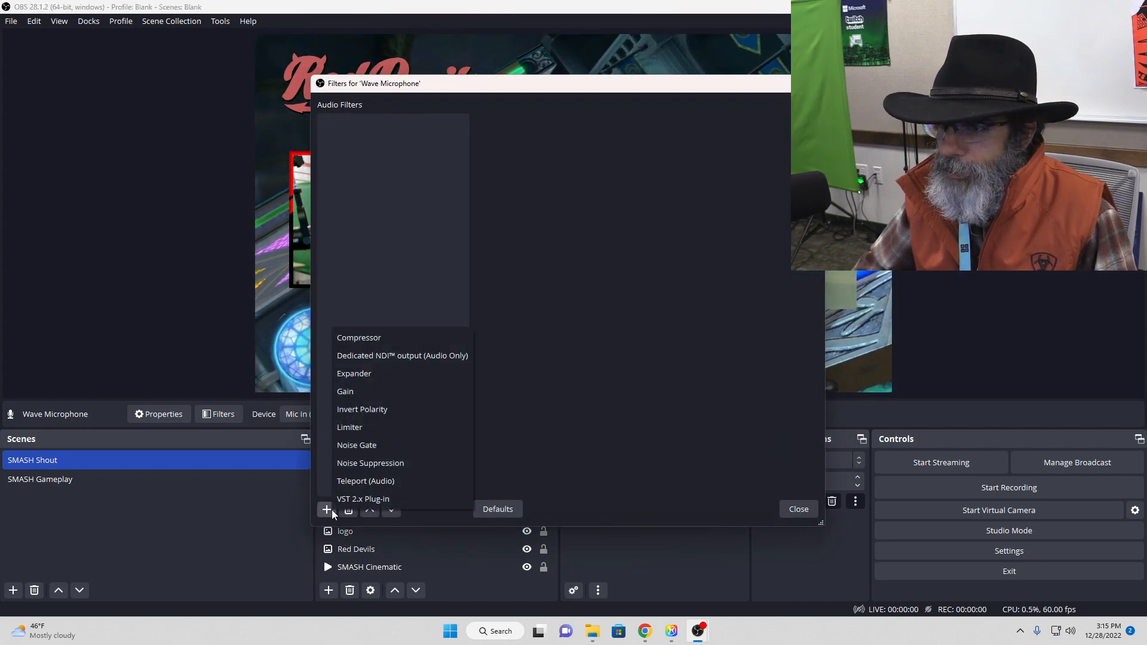
left_click(384, 392)
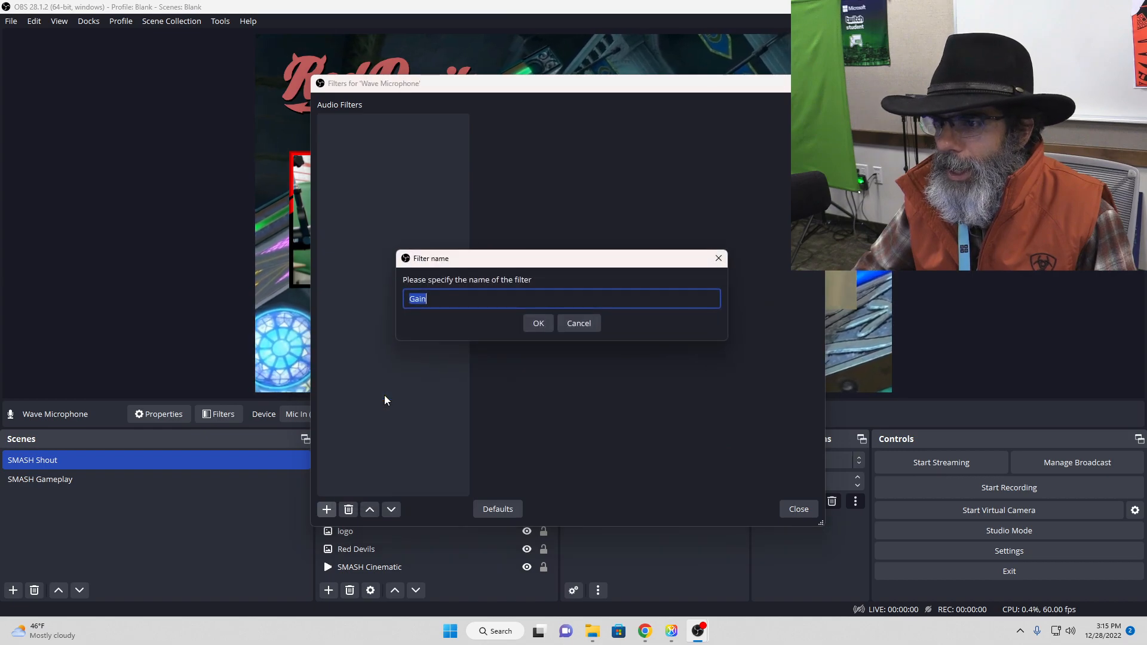
left_click(545, 328)
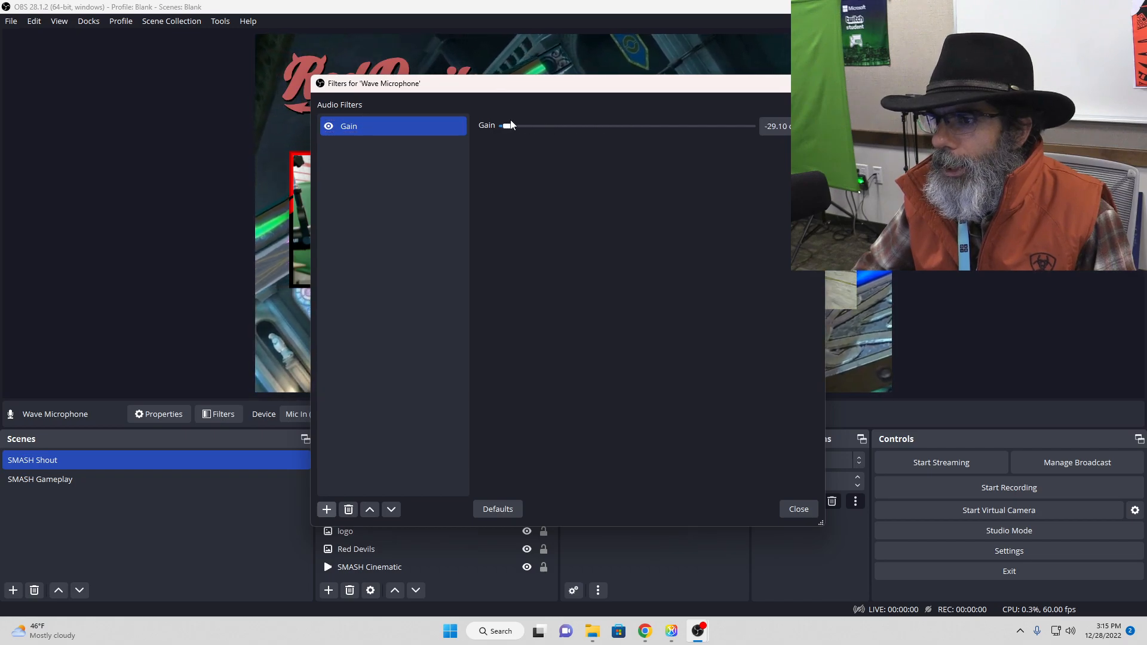
left_click(798, 509)
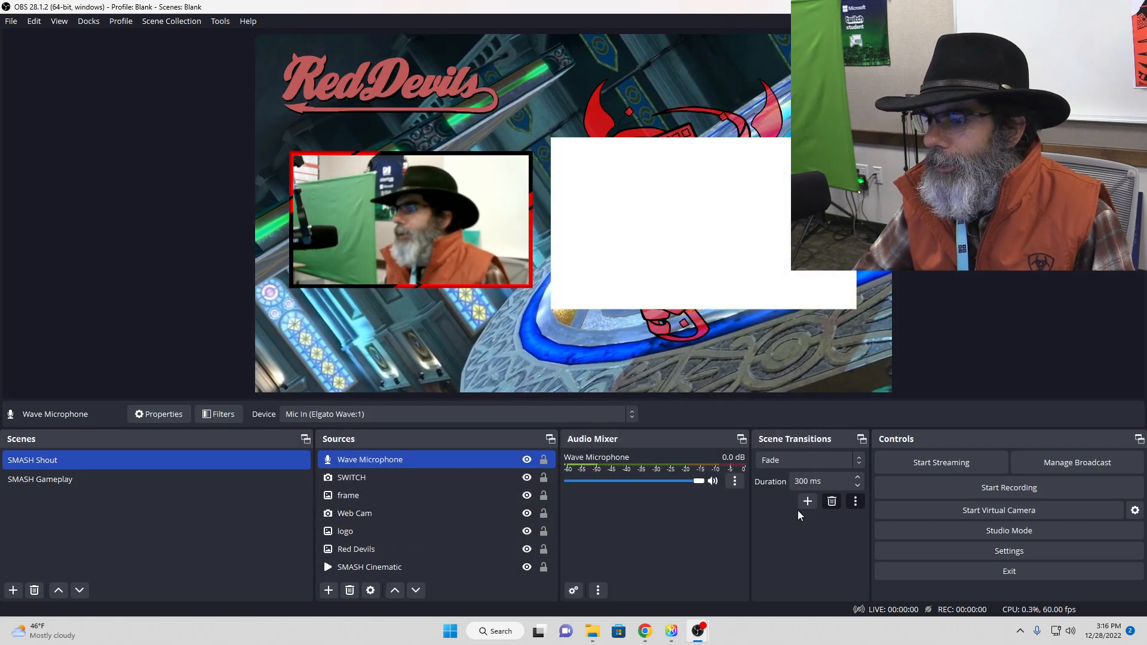
Step: Reopen the Wave Microphone's filters, raise the level of its Gain filter and close them
left_click(735, 482)
left_click(759, 434)
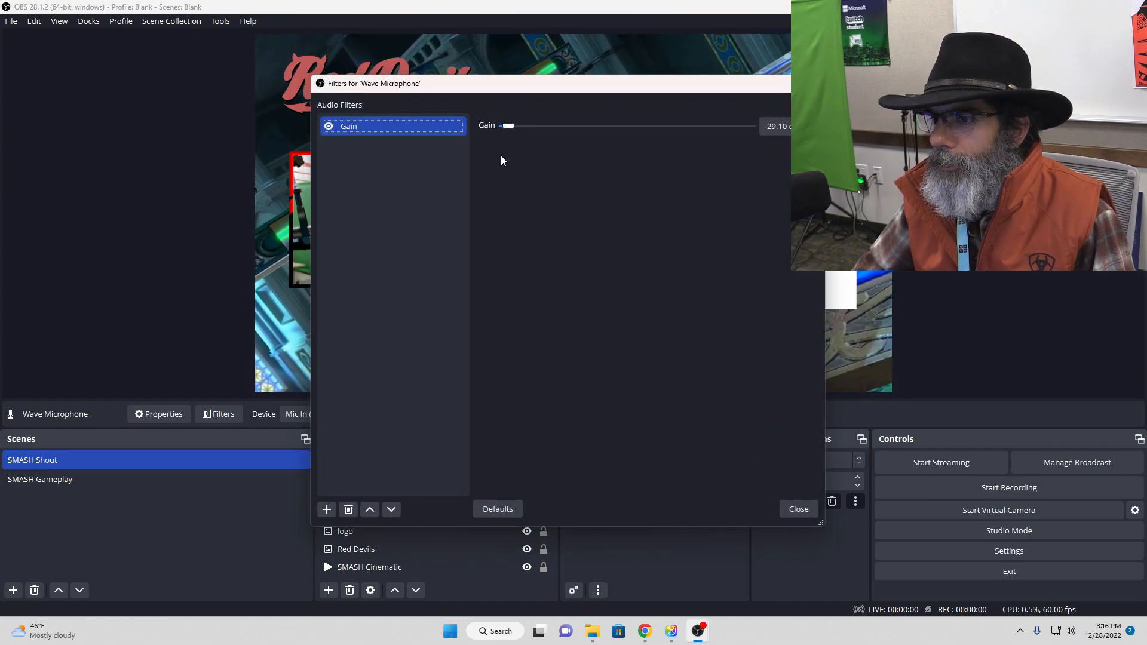
left_click(804, 512)
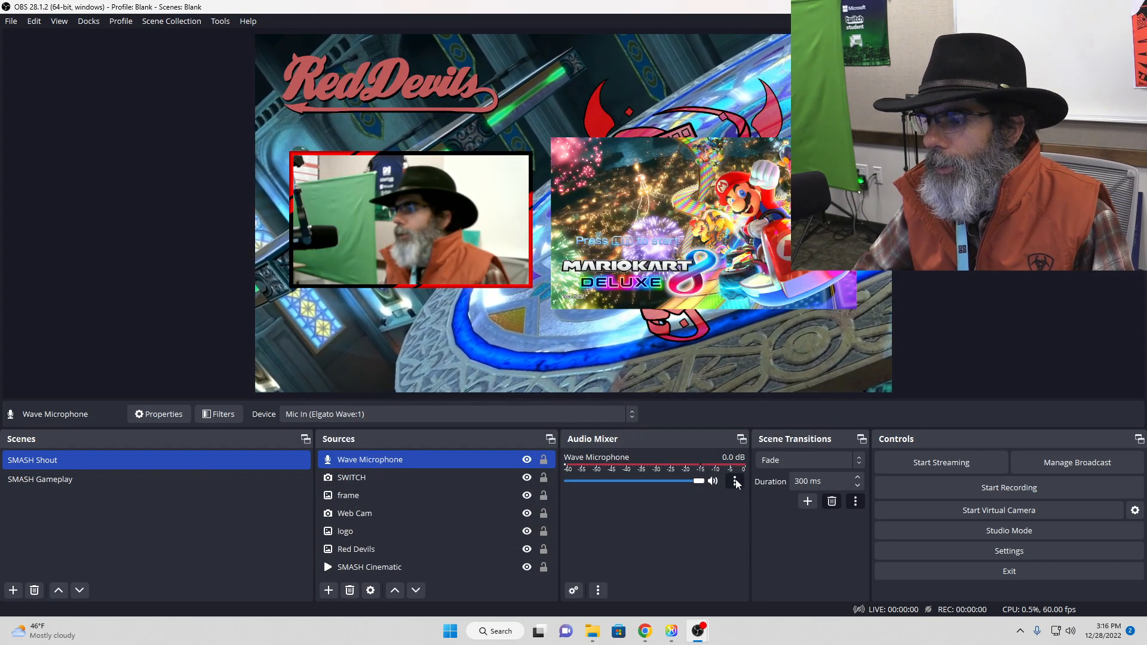
Step: Reopen the Wave Microphone's filters, lower its Gain filter to 13.50 dB and look through the filter types that can be added
left_click(736, 479)
left_click(769, 432)
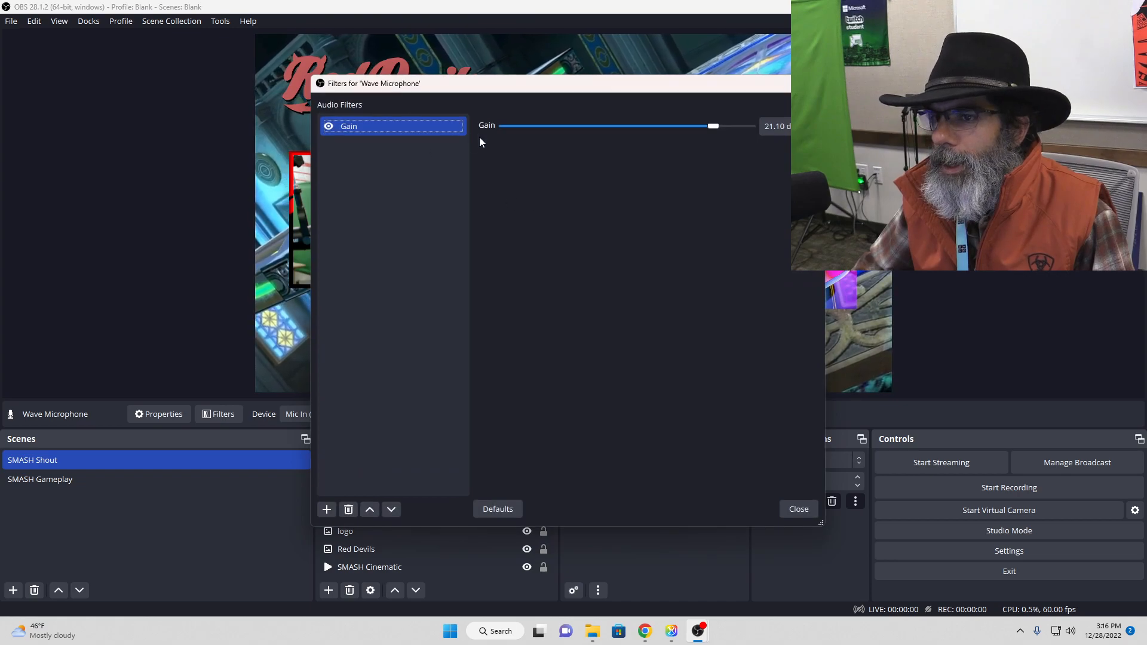
left_click_drag(708, 127, 680, 128)
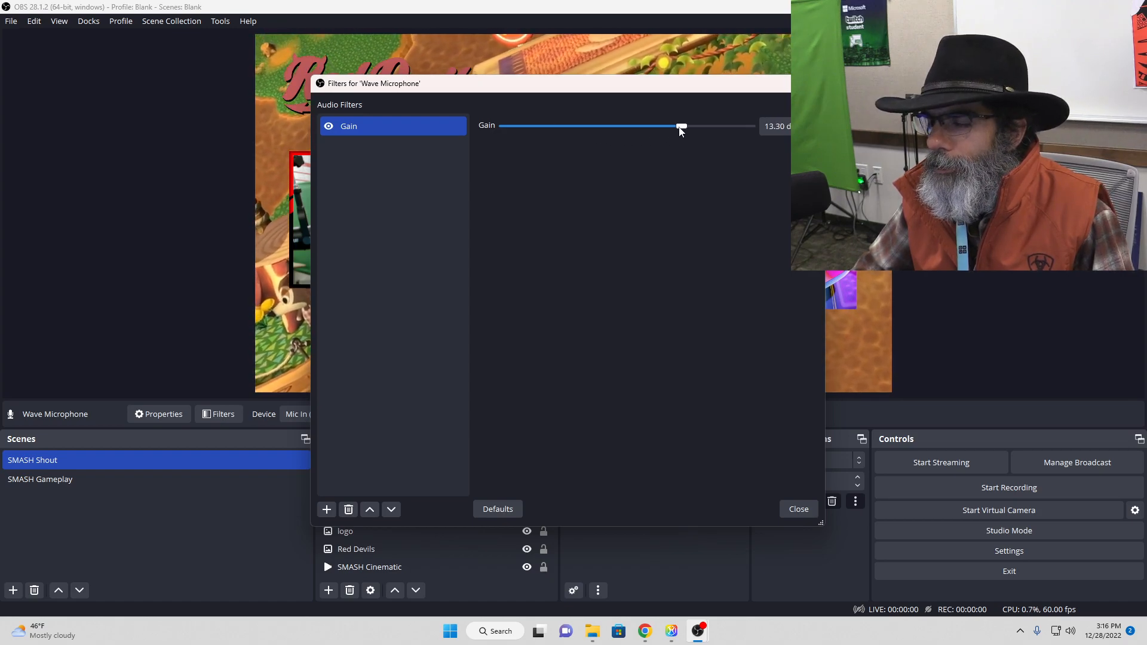
left_click(327, 510)
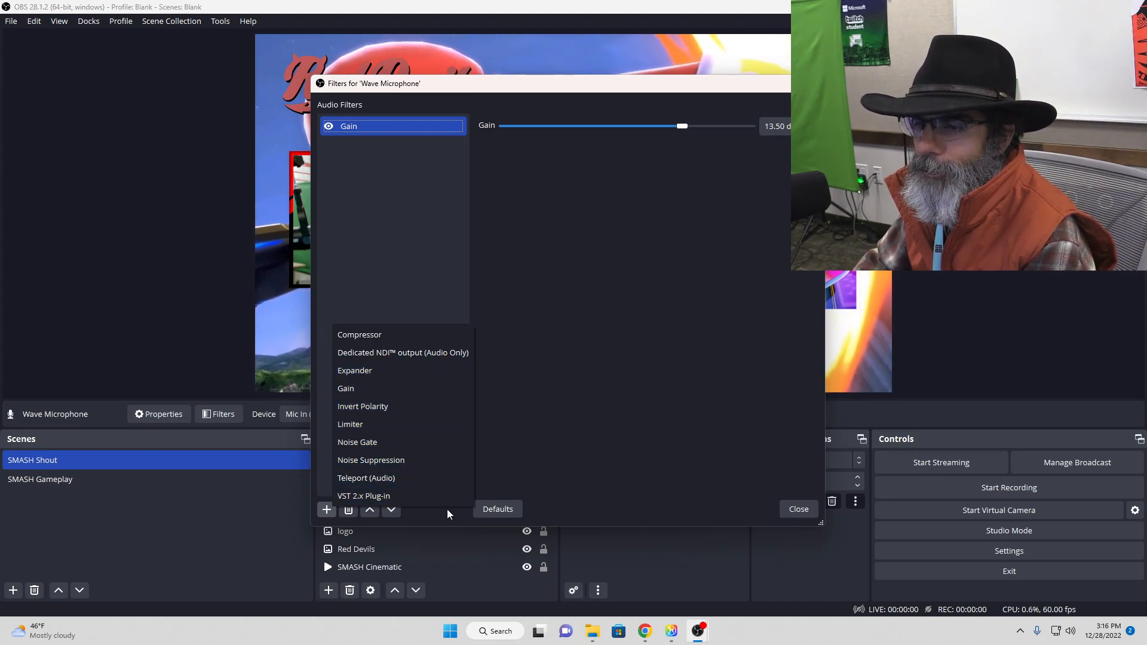
left_click(618, 425)
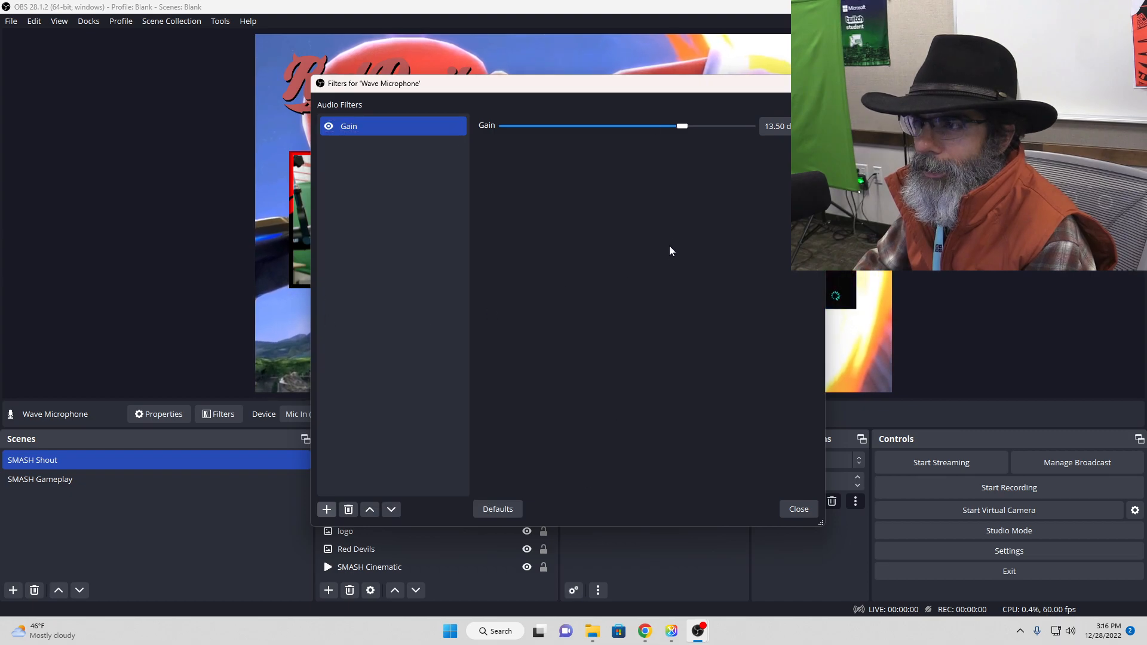
Step: Remove the Gain filter from the Wave Microphone and close its filters
left_click(347, 510)
left_click(599, 319)
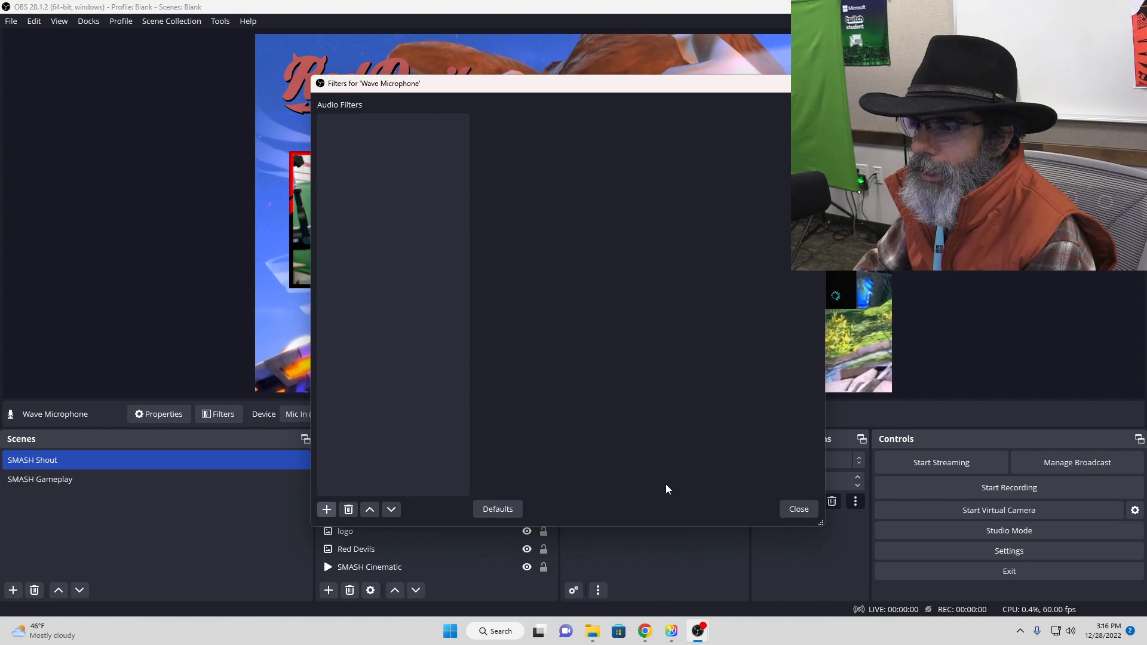
left_click(797, 508)
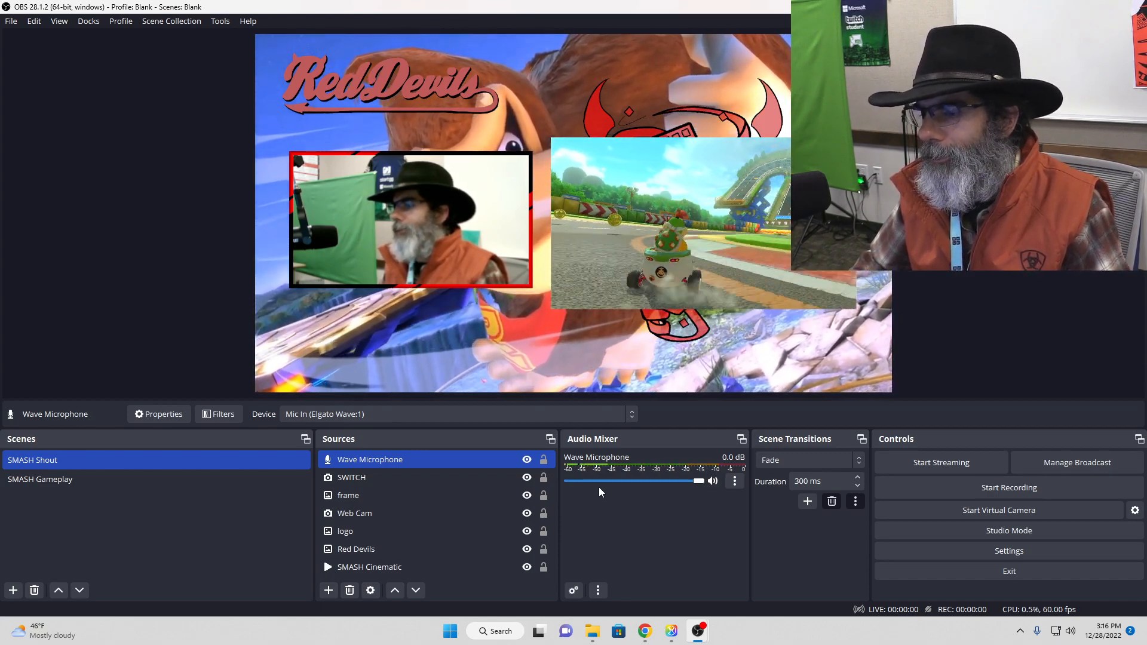
Step: Check the Wave Microphone's volume level and its device properties, closing the properties without changes
mouse_move(697, 482)
left_mouse_down()
mouse_move(644, 484)
mouse_move(700, 483)
left_mouse_up()
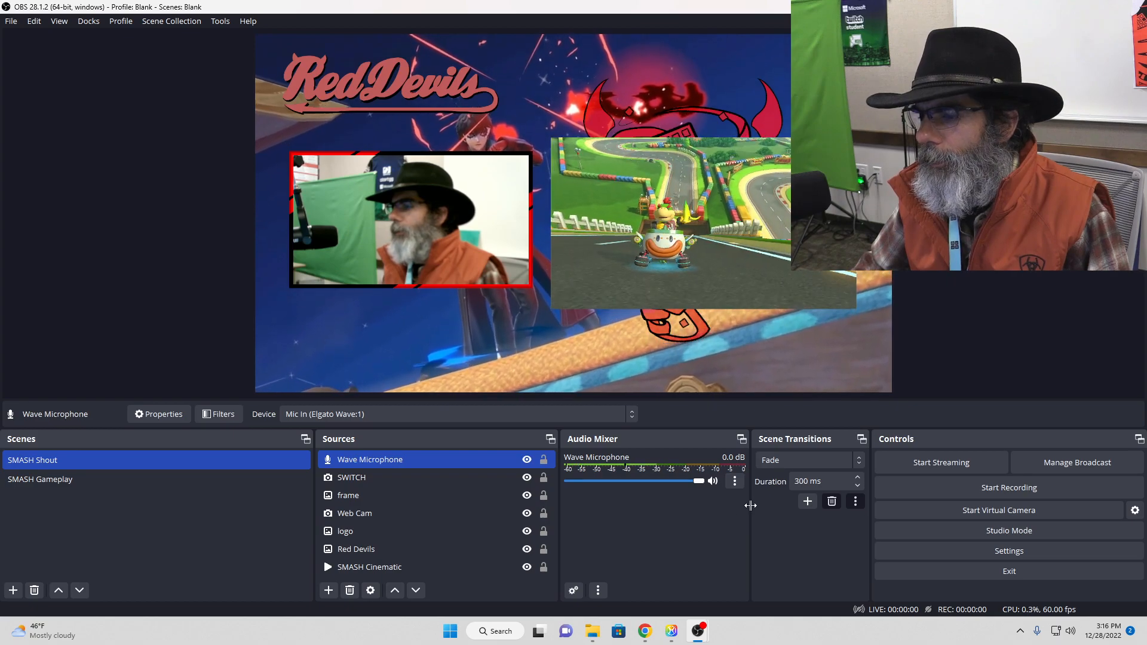
left_click(734, 481)
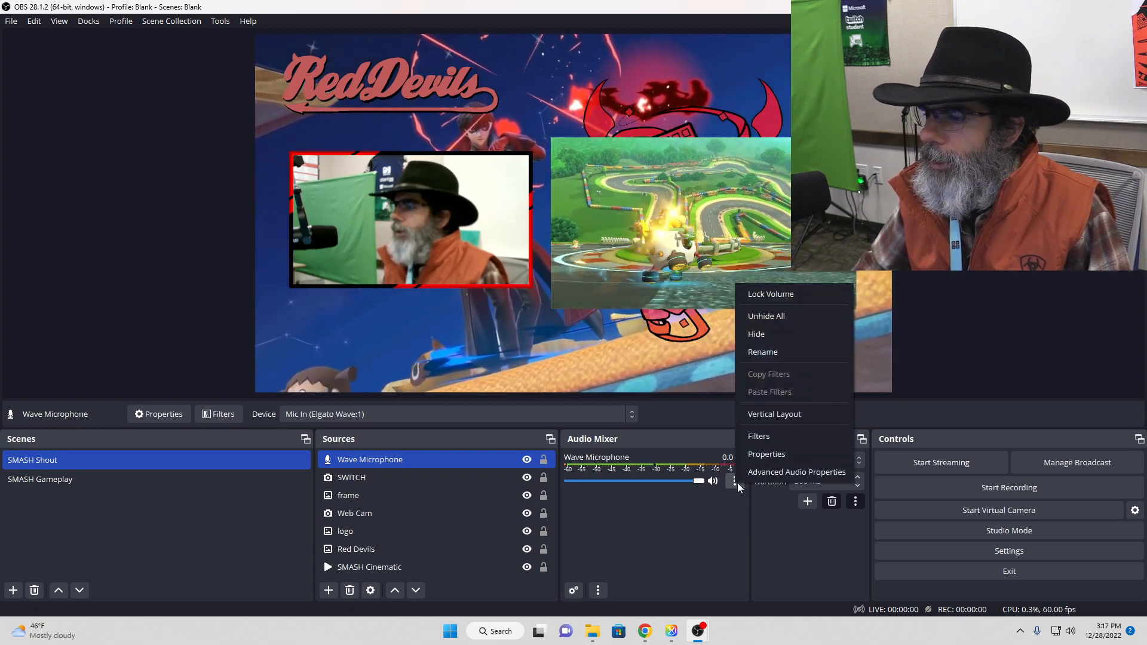
left_click(769, 454)
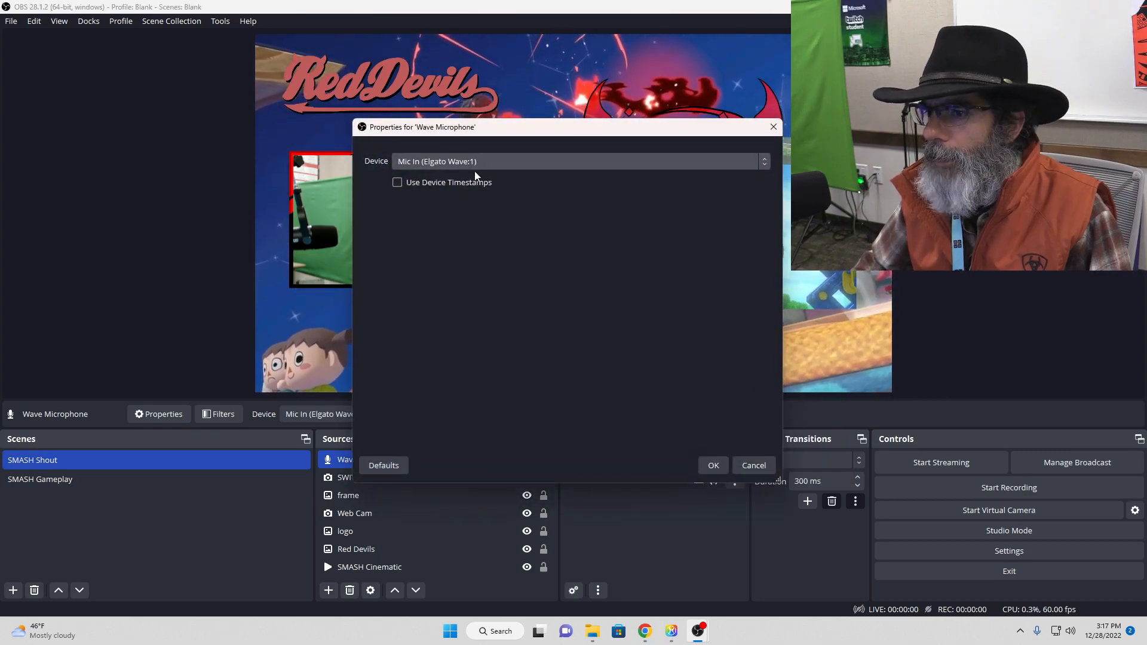
left_click(773, 127)
Step: Set the Wave Microphone's audio monitoring to Monitor and Output in the Advanced Audio Properties and close them
left_click(735, 481)
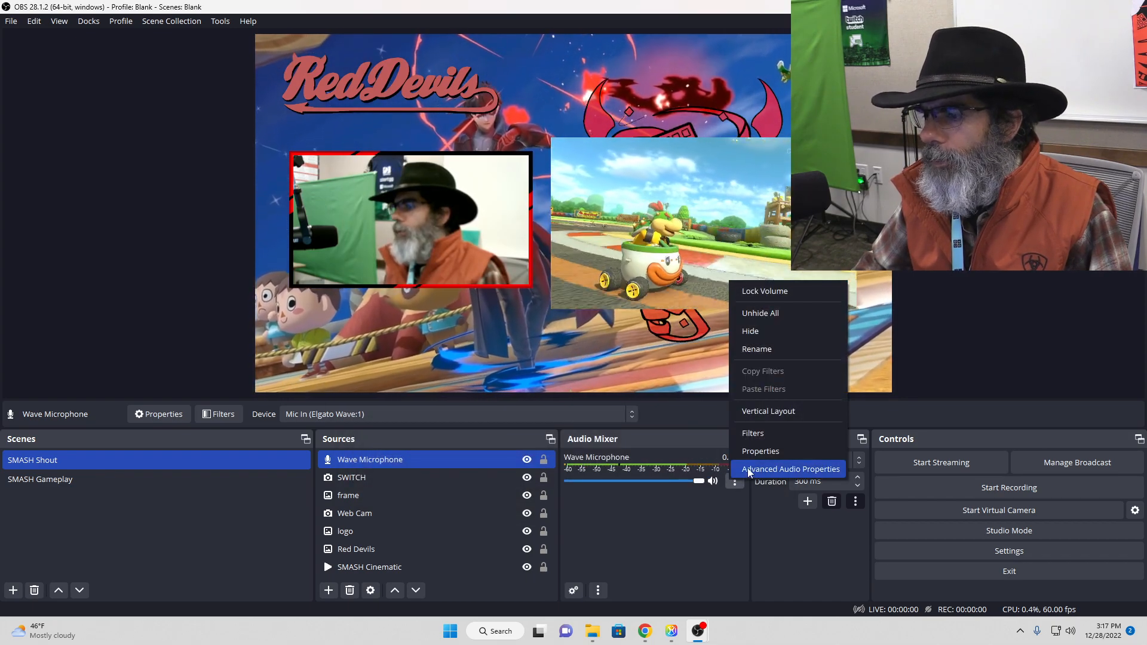
left_click(748, 469)
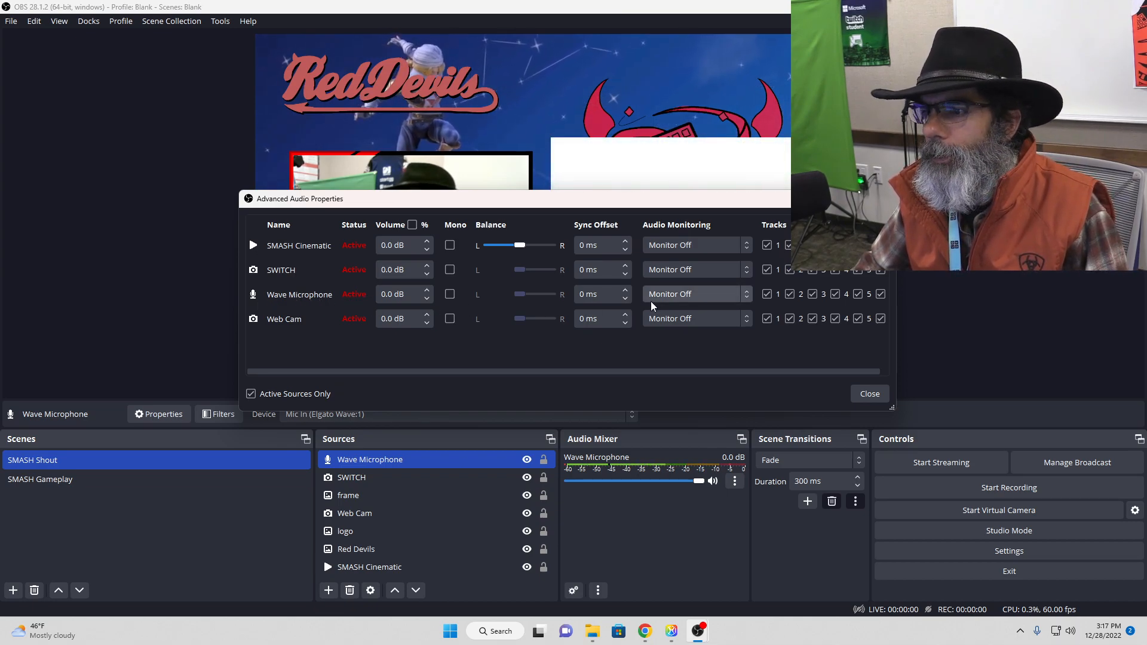
left_click(666, 296)
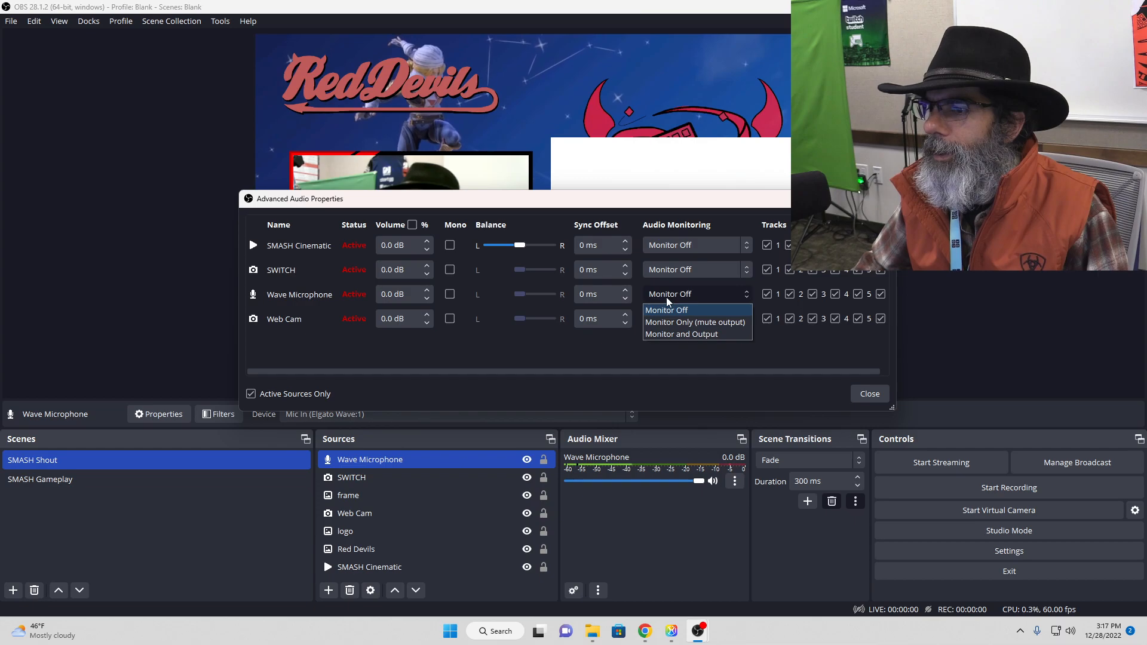
left_click(675, 336)
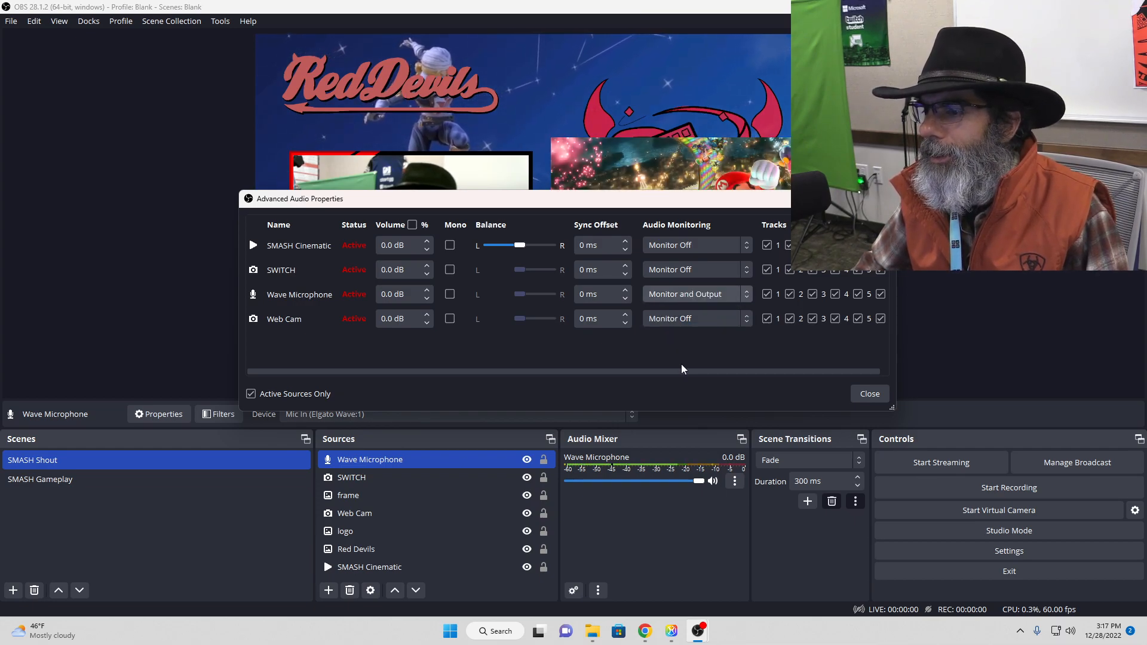
left_click(871, 394)
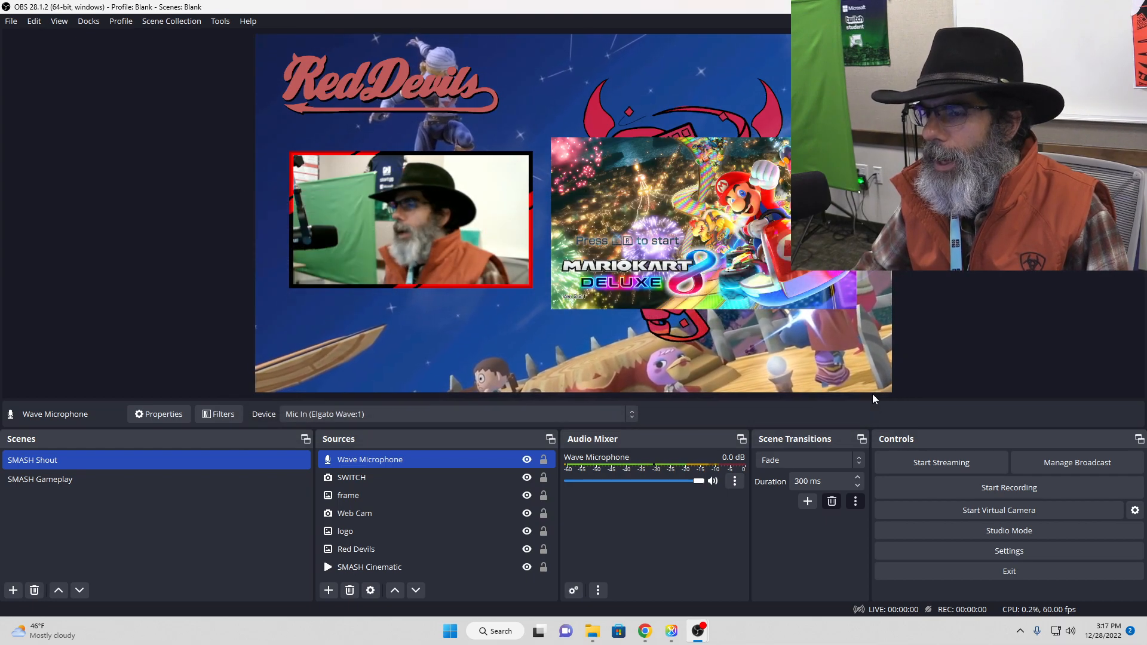
Step: Set the monitoring device to Headphones (Elgato Wave:1) in the audio settings and accept the settings
left_click(963, 550)
left_click(344, 179)
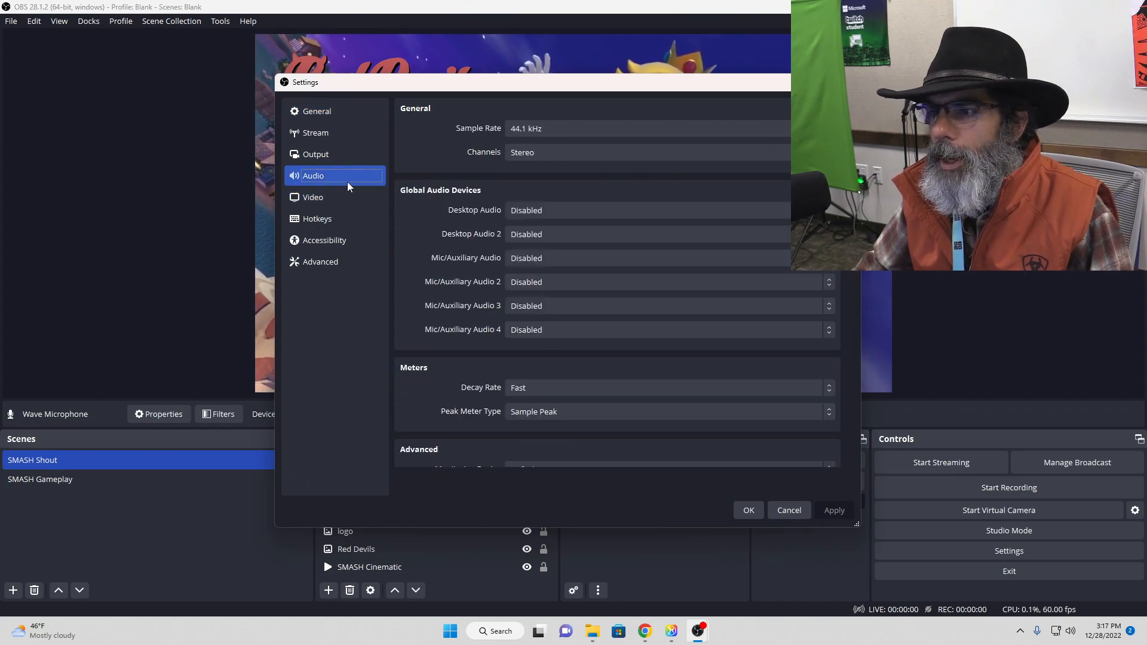
left_click_drag(850, 227, 837, 346)
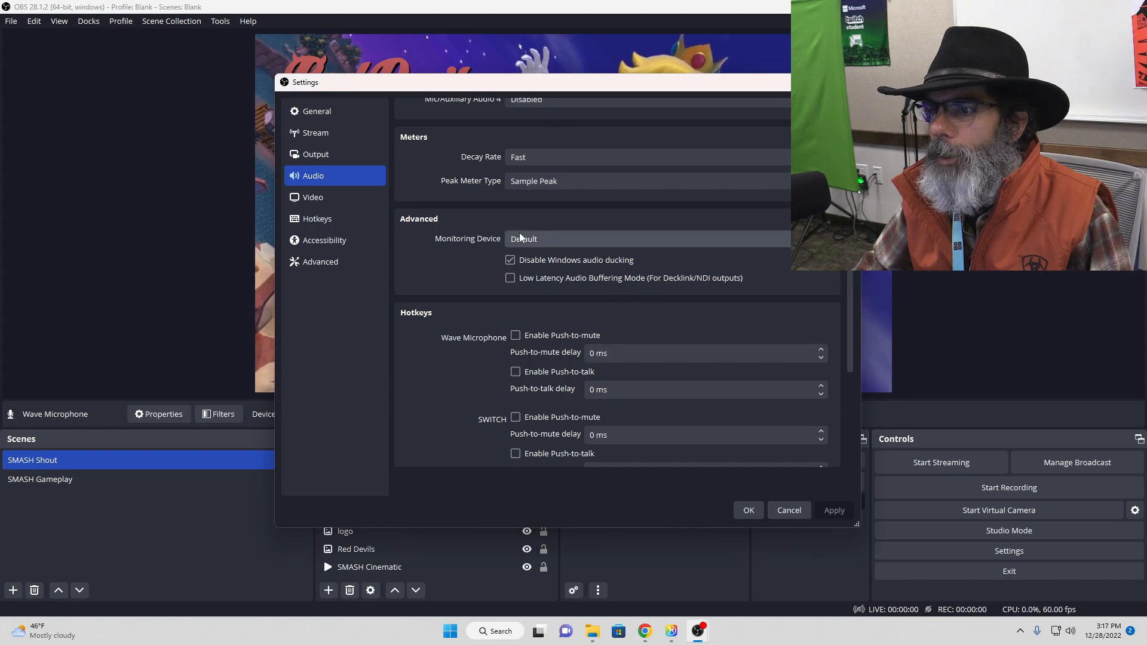
left_click(553, 239)
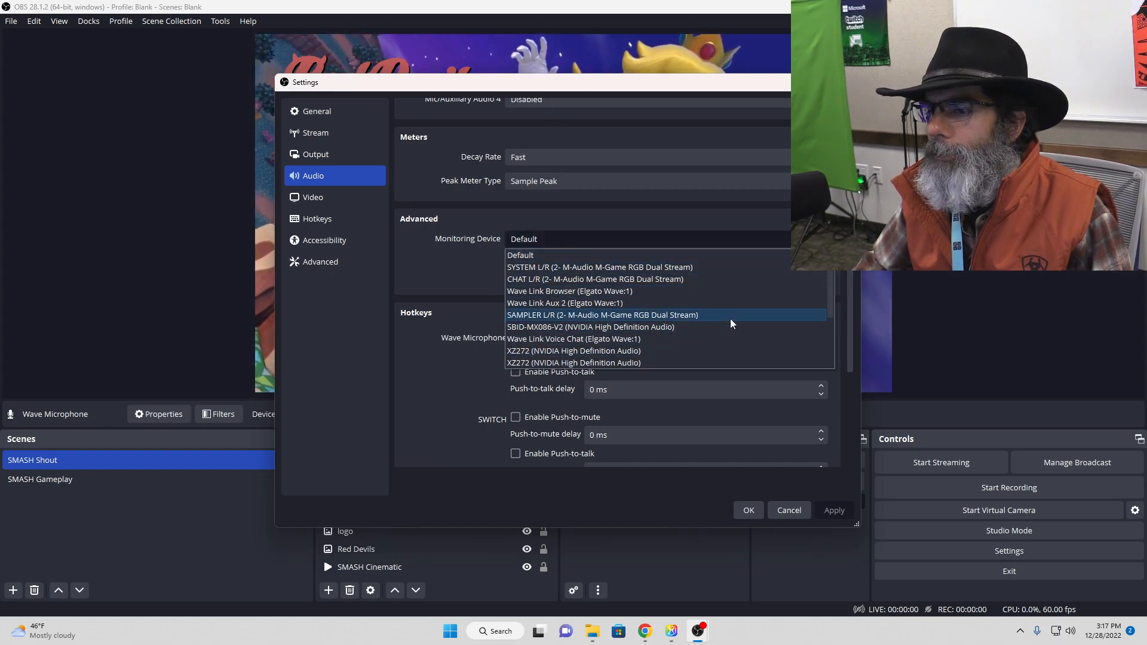
left_click_drag(828, 277, 834, 346)
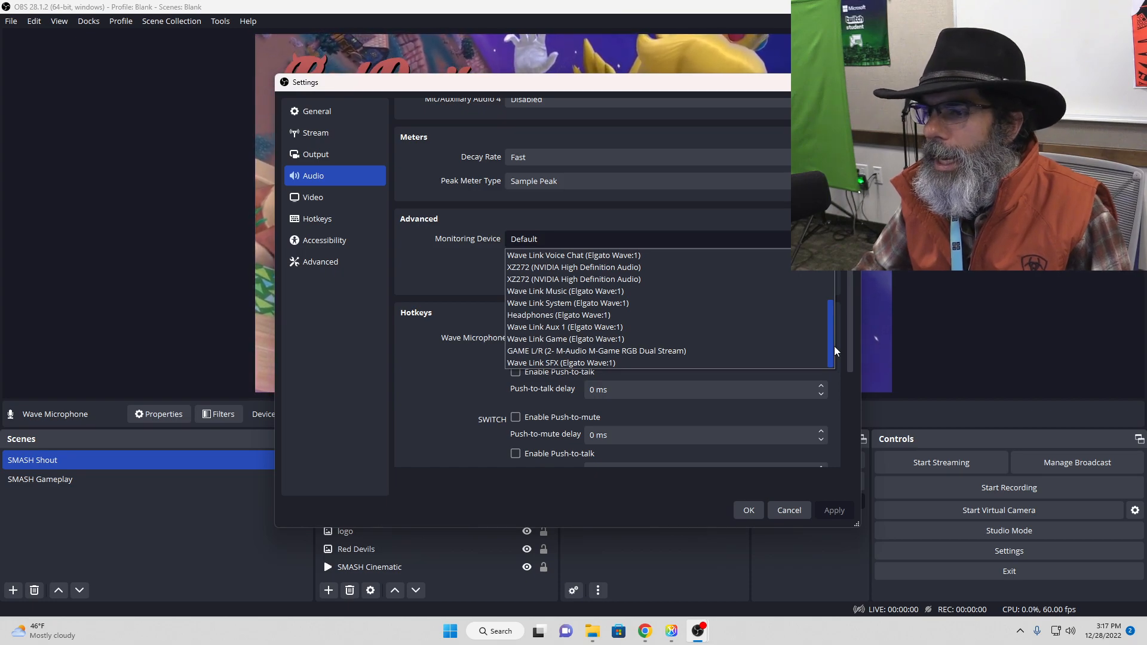
left_click(637, 317)
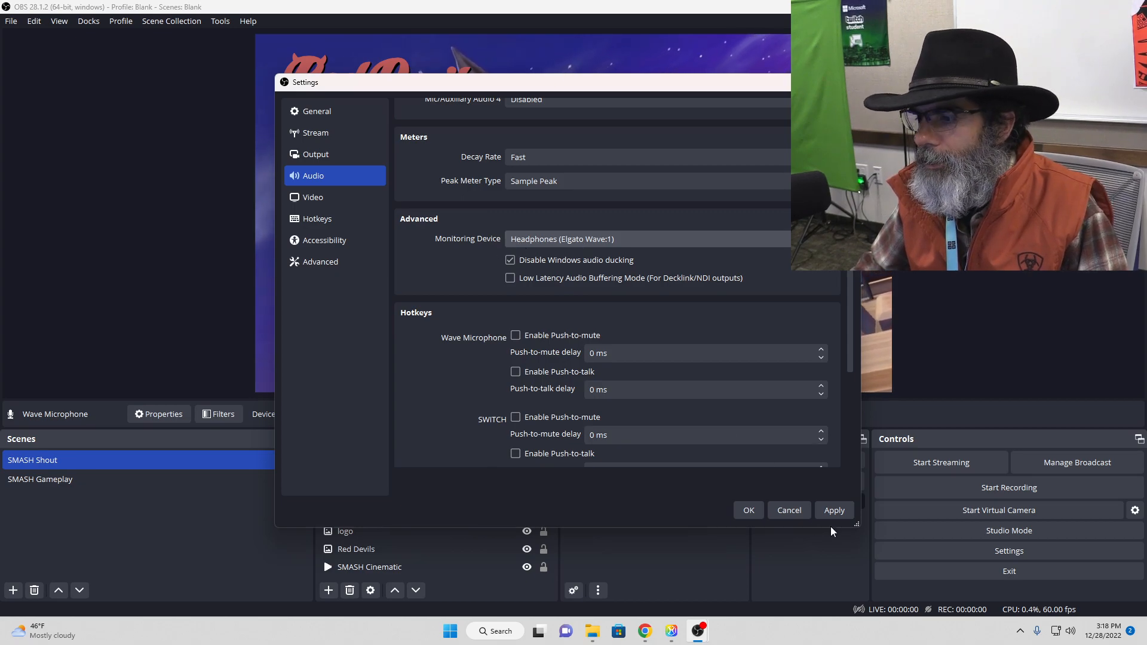
left_click(748, 511)
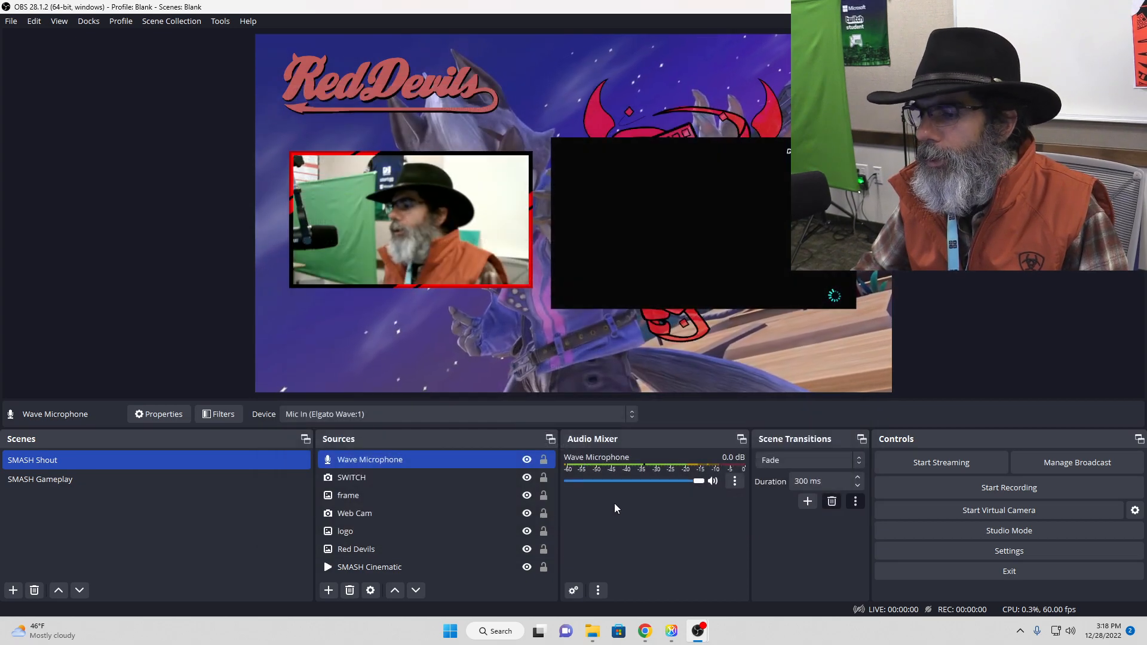
Step: Review the audio monitoring options of all active sources in the Advanced Audio Properties and close them
left_click(735, 482)
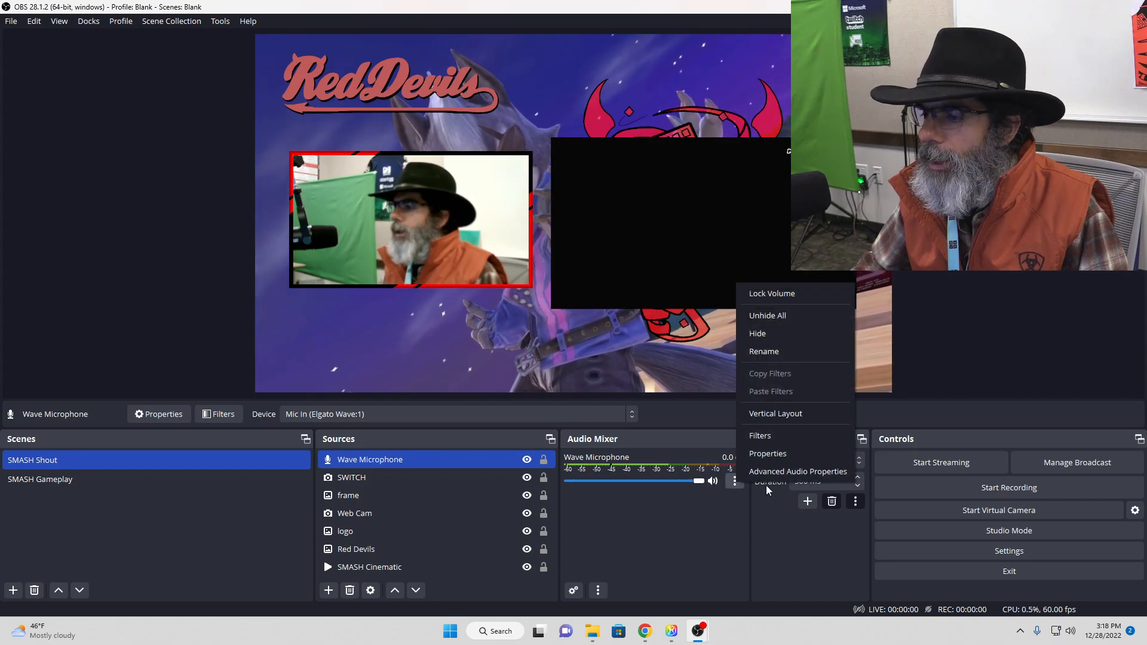
left_click(771, 471)
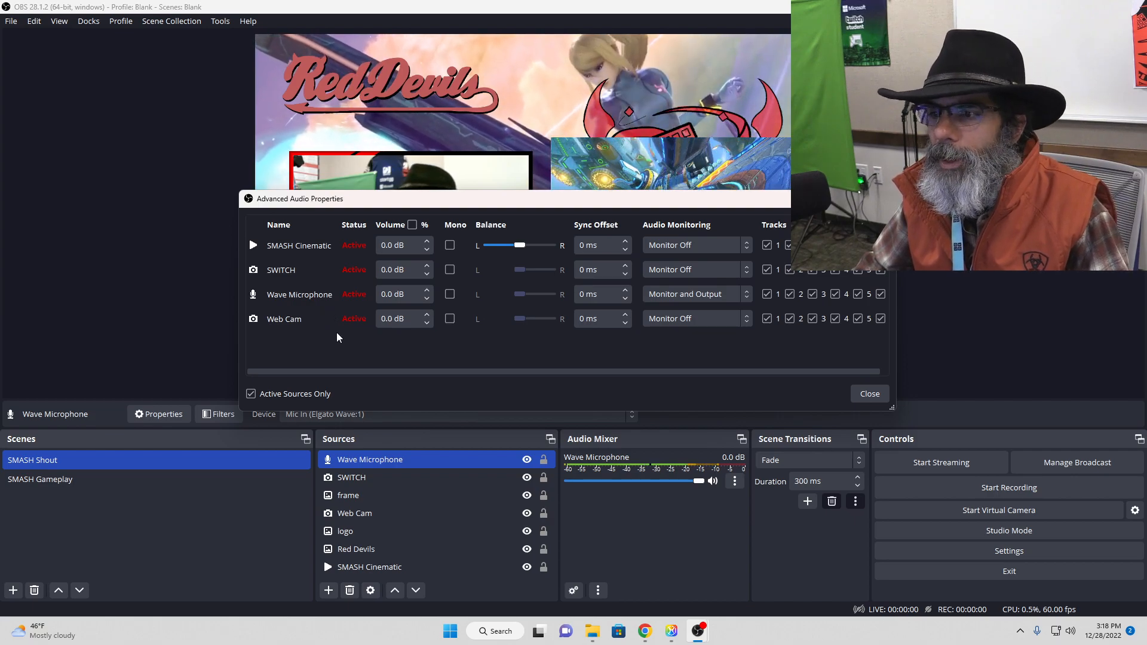
left_click(870, 395)
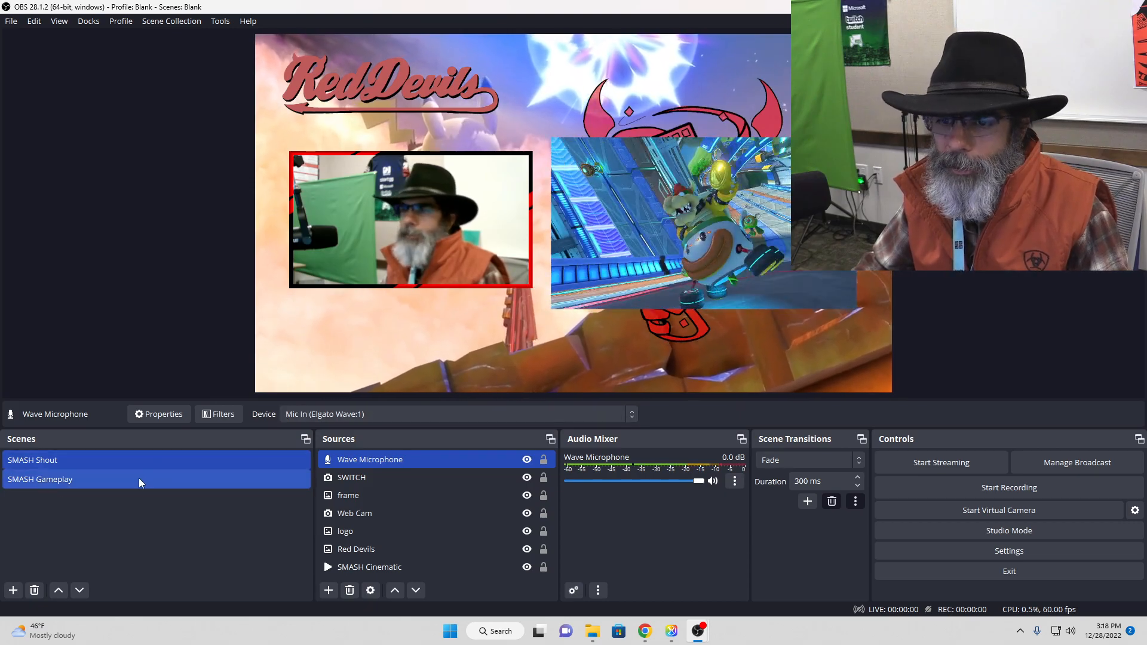
Step: Add the existing Wave Microphone audio input source to the SMASH Gameplay scene
left_click(139, 478)
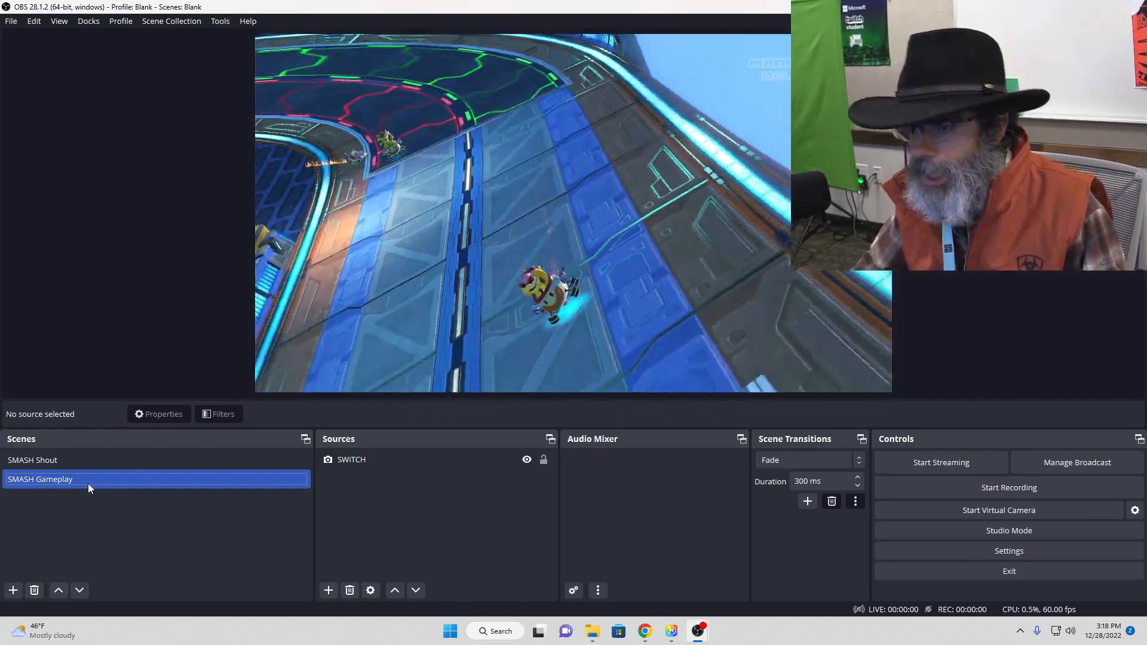
left_click(328, 590)
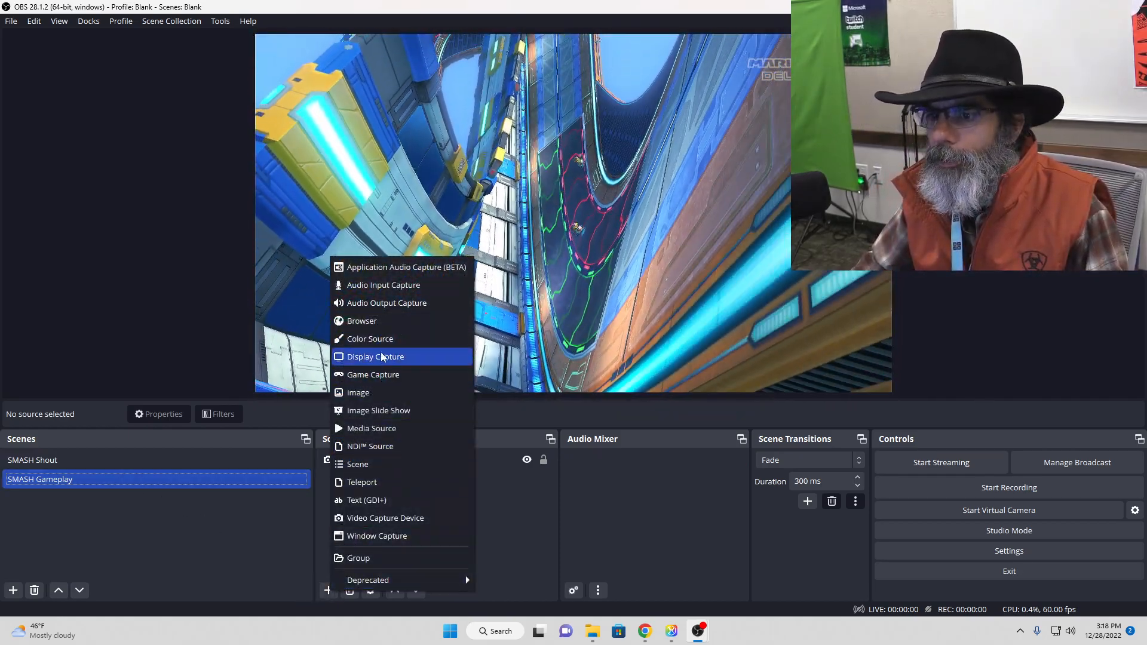
left_click(382, 285)
left_click(480, 270)
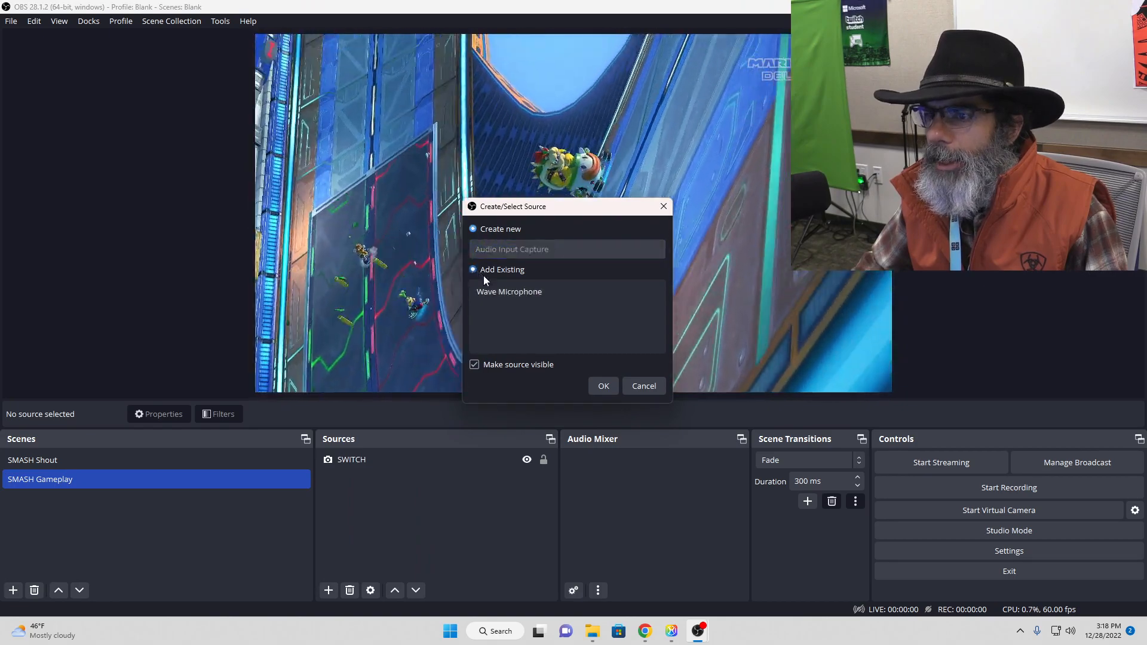
left_click(503, 292)
left_click(600, 386)
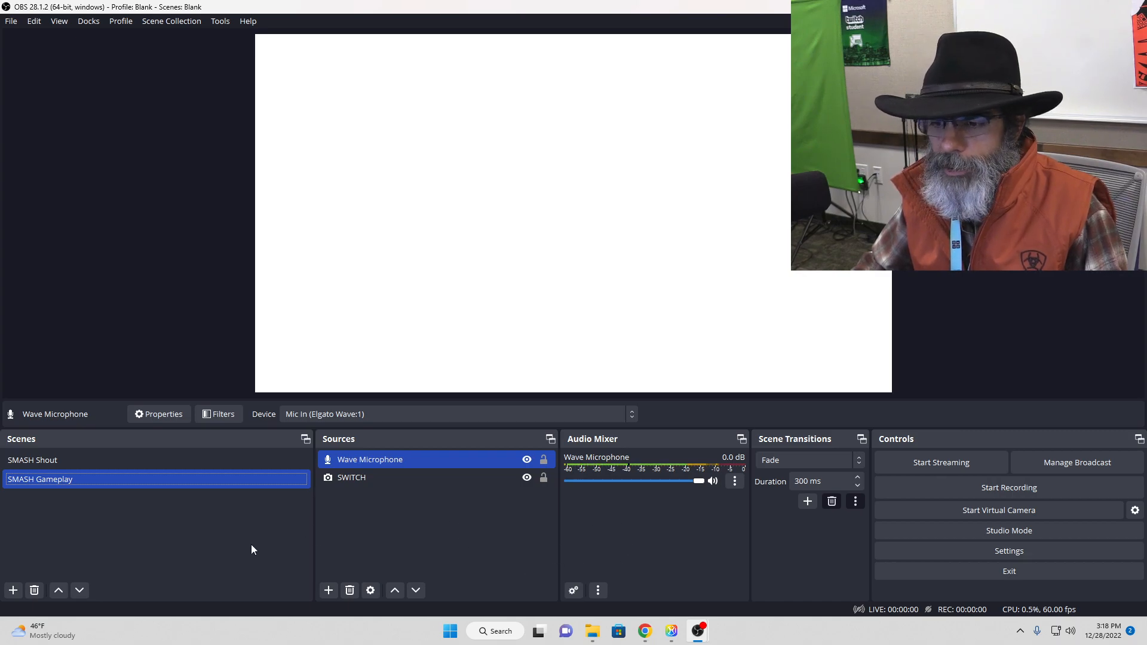
Step: Add a new Audio Input Capture source named "SWITCH AUDIO" to the SMASH Gameplay scene
left_click(328, 592)
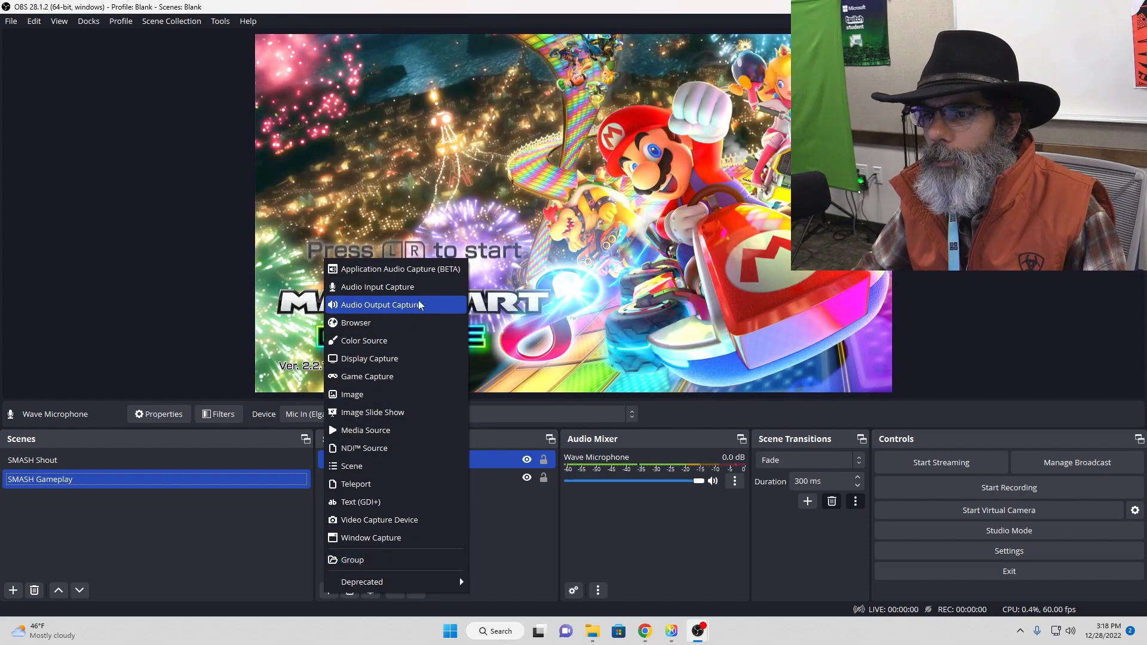
left_click(378, 286)
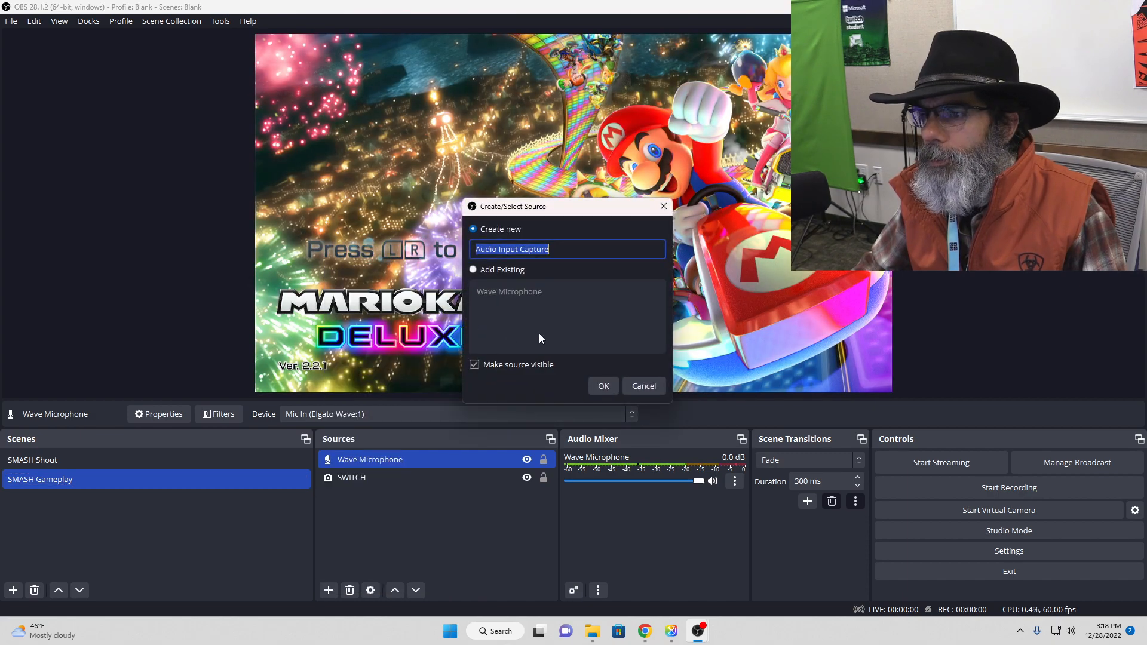
type("SWITC")
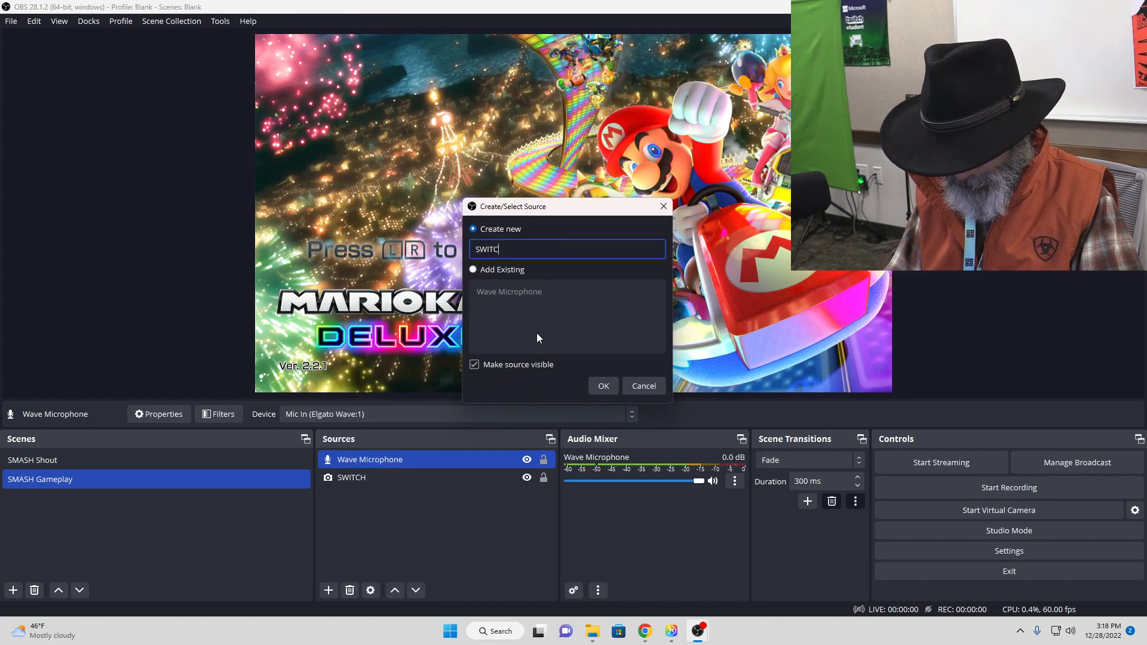
type("H AUDIO")
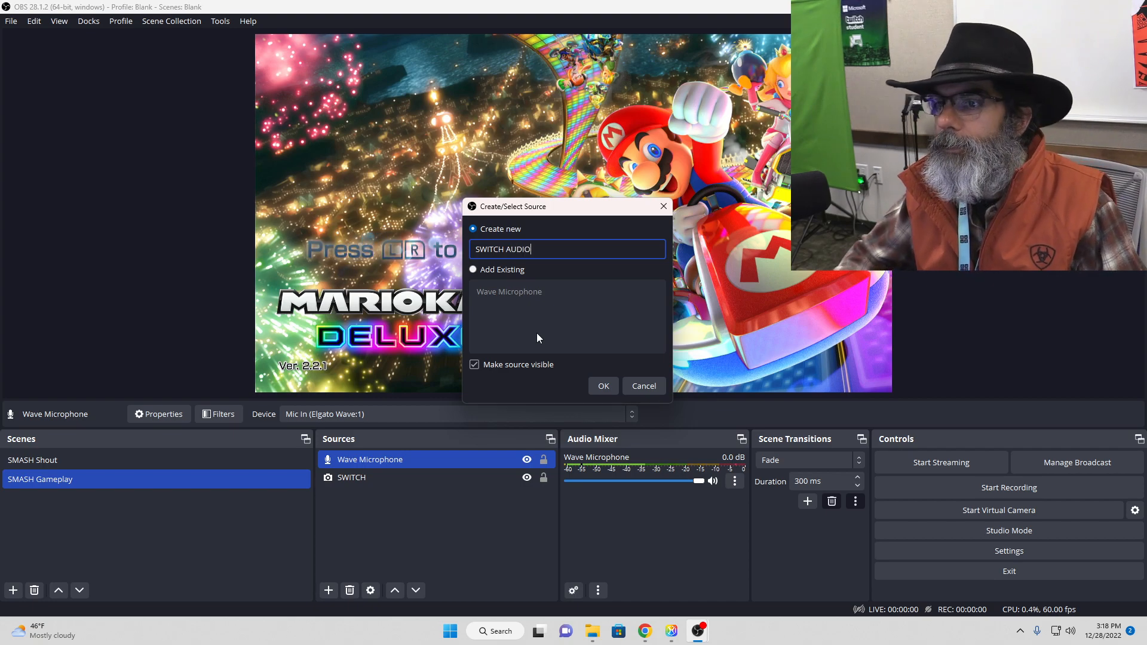
left_click(599, 385)
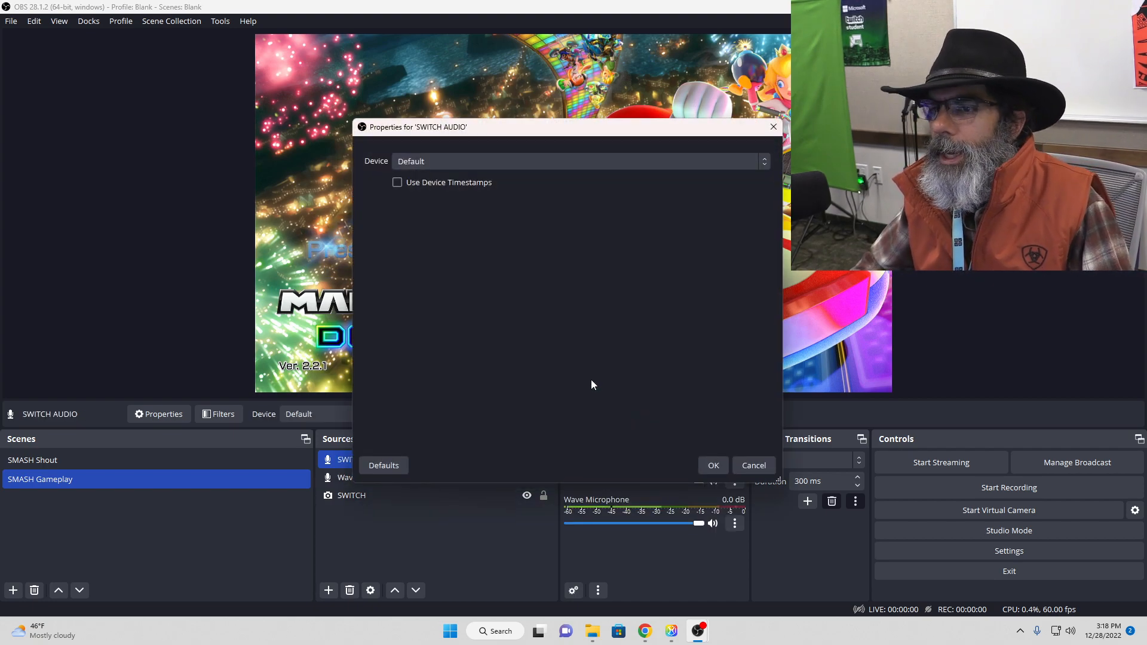
Step: Set the SWITCH AUDIO device to Digital Audio Interface (2- USB Digital Audio) and accept its properties
left_click(507, 159)
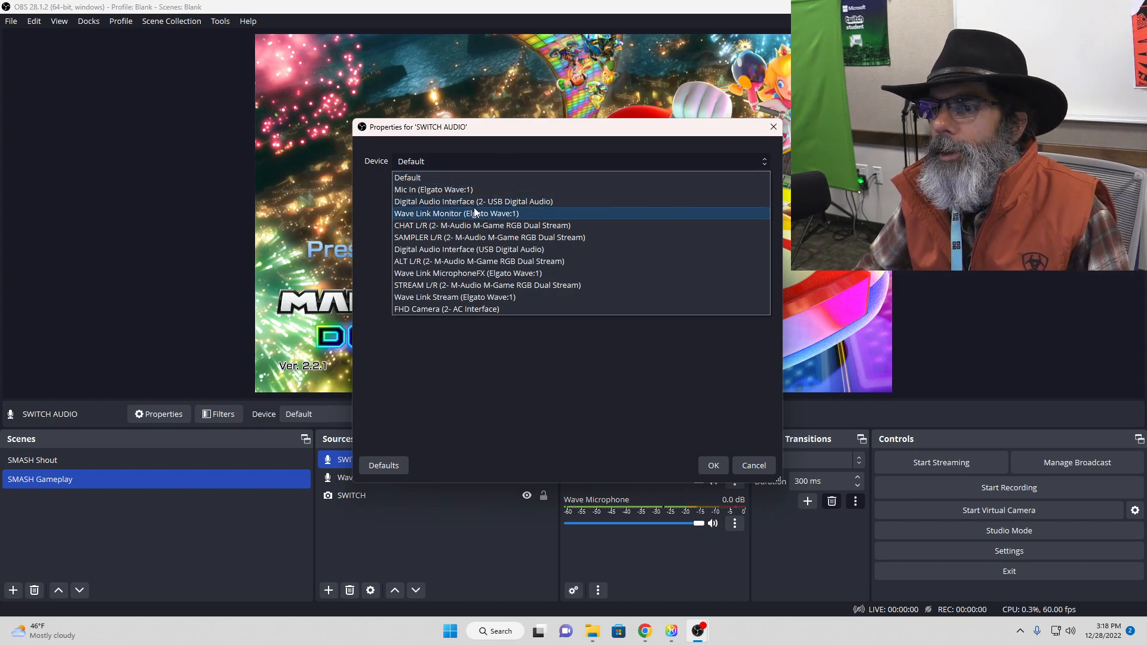
left_click(522, 202)
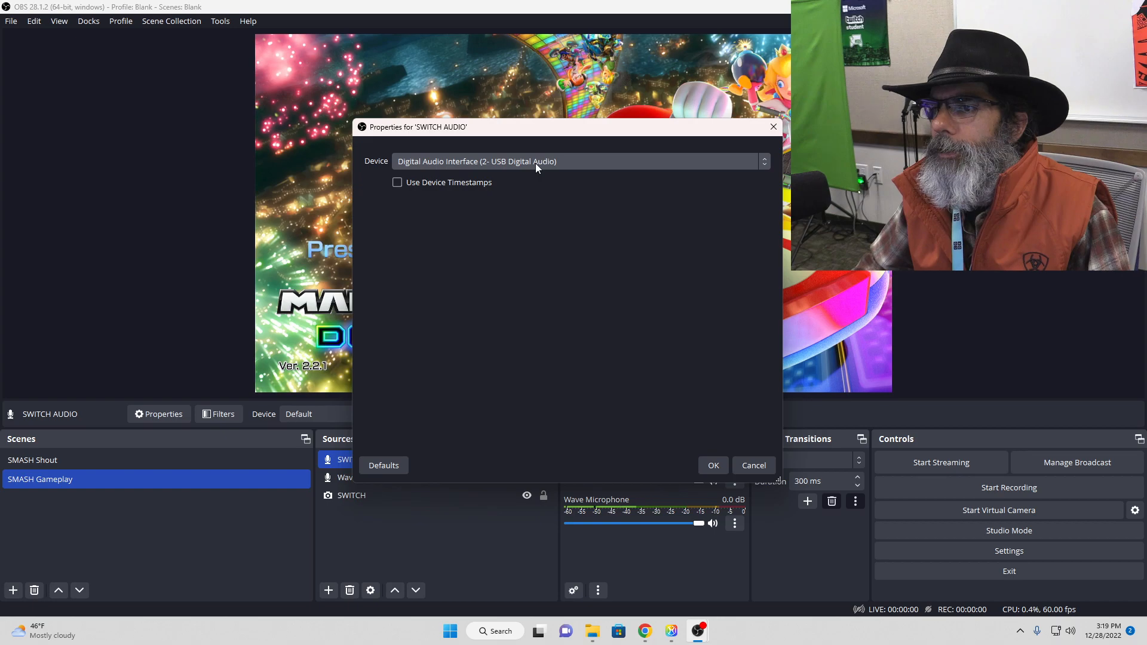
left_click(579, 162)
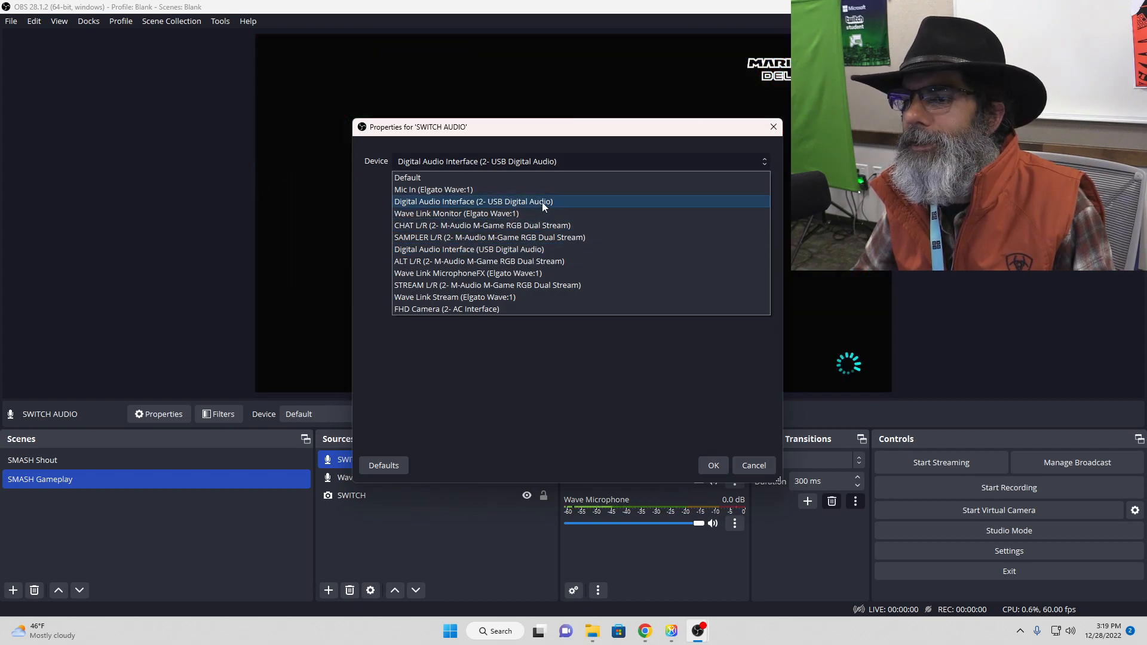
left_click(542, 202)
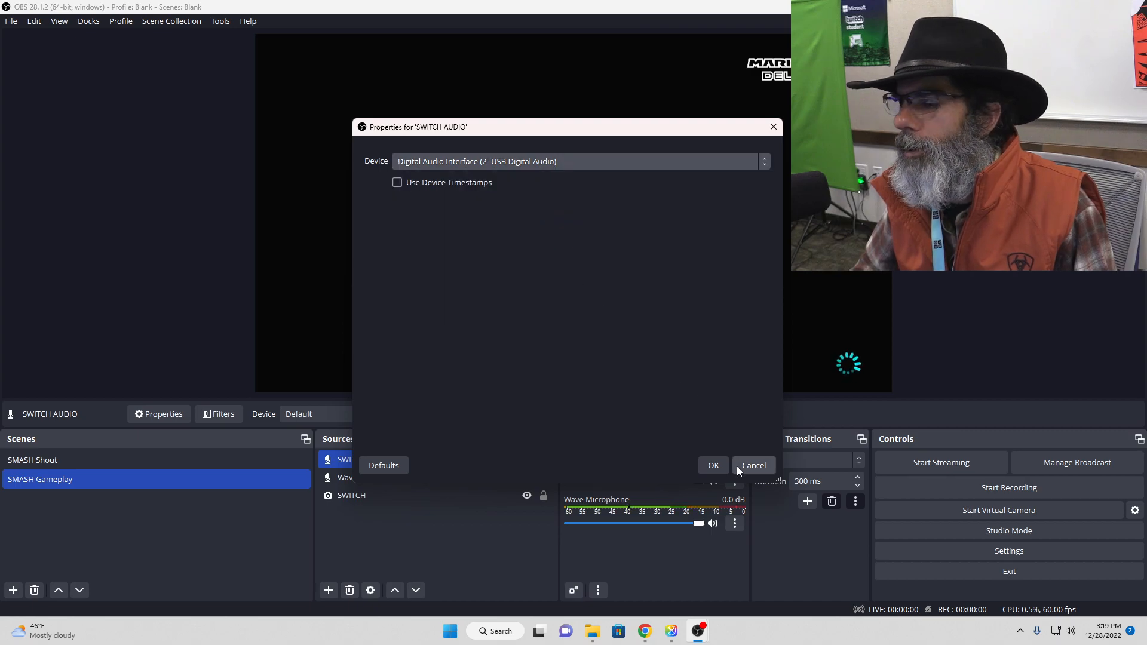
left_click(715, 465)
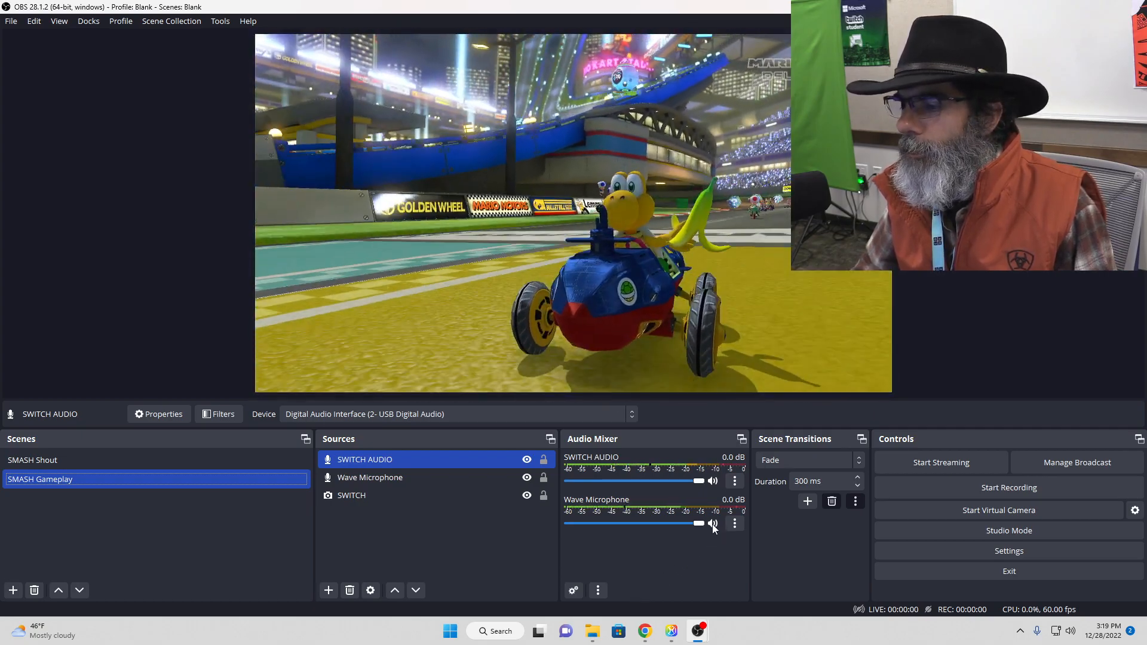
Step: Mute the Wave Microphone and change the SWITCH AUDIO device to Digital Audio Interface (USB Digital Audio)
left_click(712, 523)
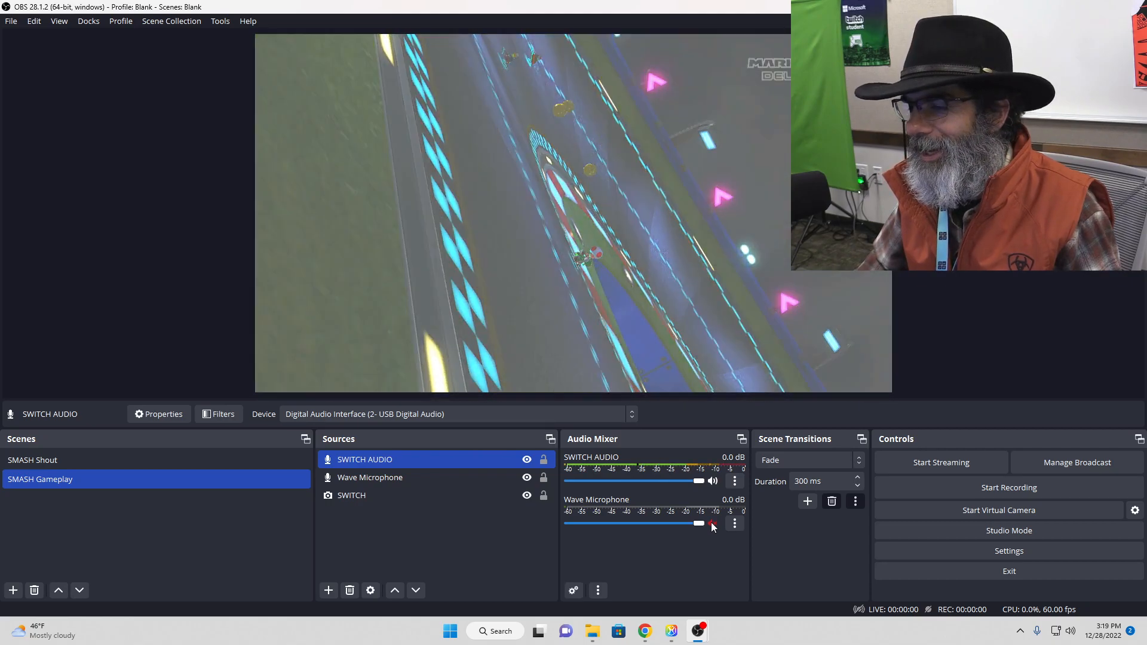
left_click(737, 481)
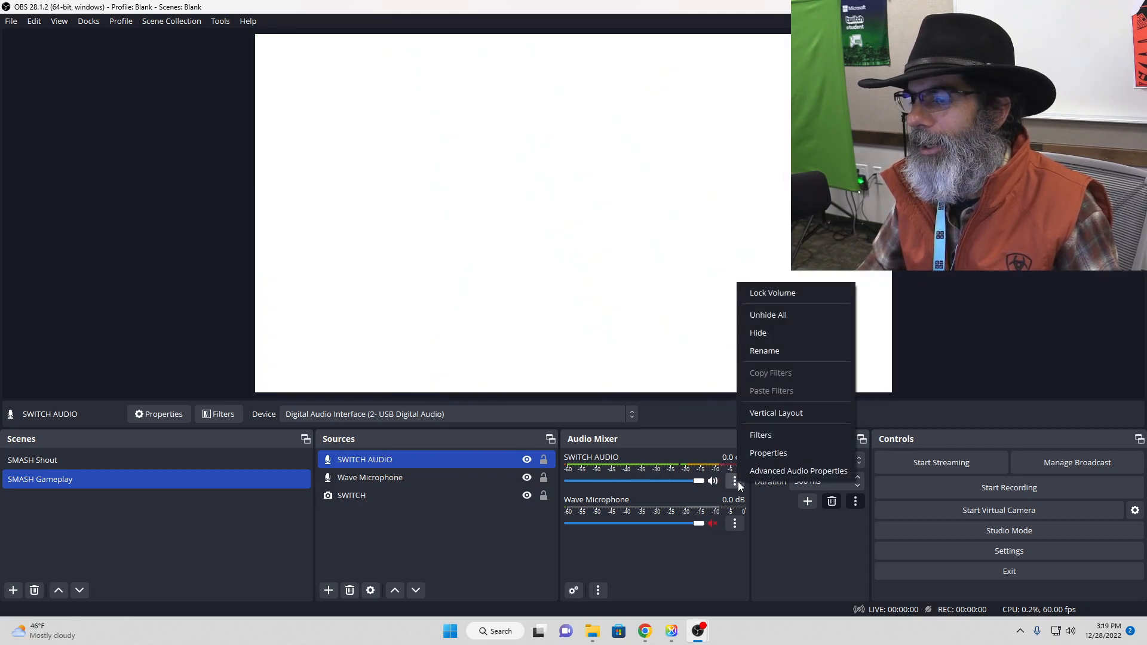
left_click(775, 452)
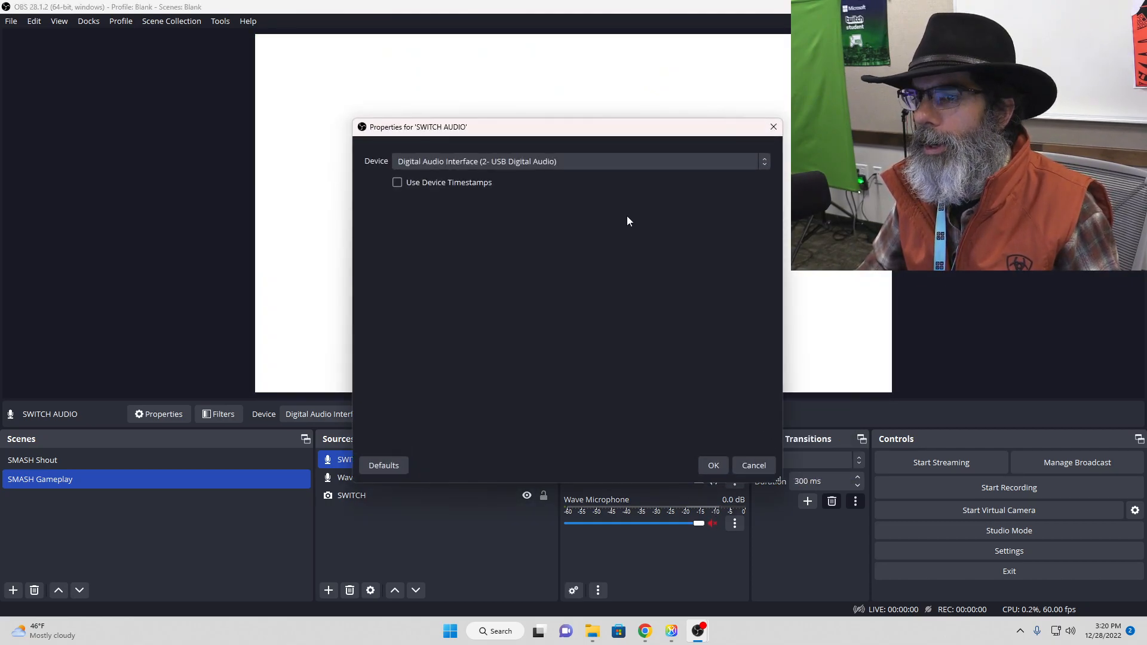
left_click(622, 164)
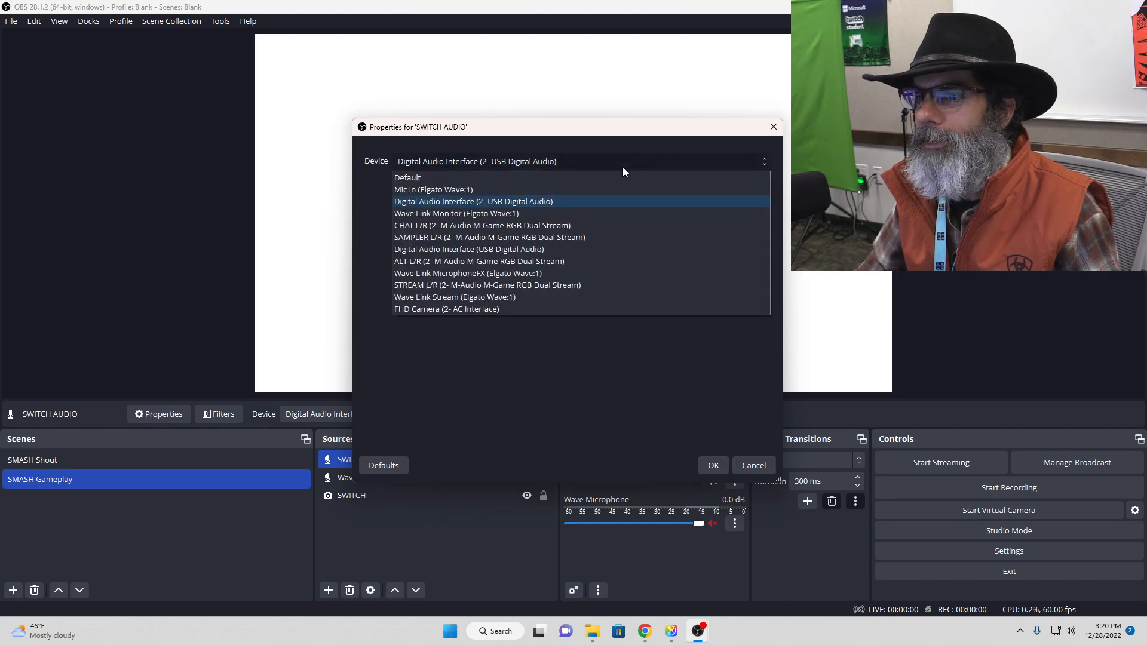
left_click(615, 249)
left_click(714, 465)
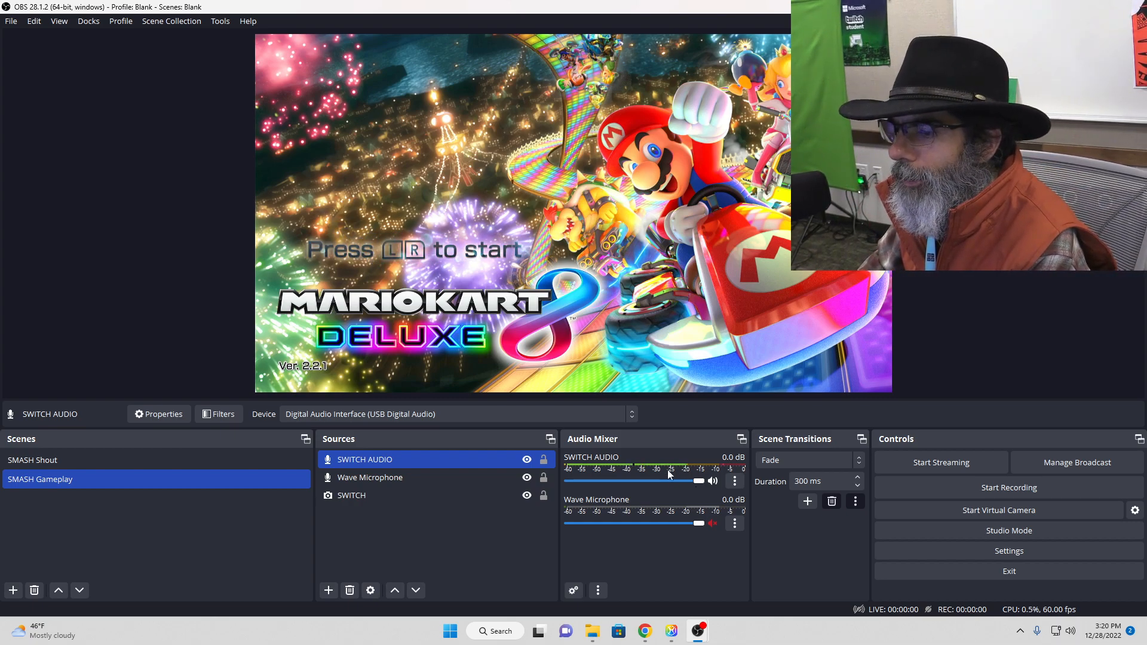
Step: Check the SMASH Shout scene's audio, return to SMASH Gameplay and lower the SWITCH AUDIO volume to about -6.5 dB
mouse_move(672, 630)
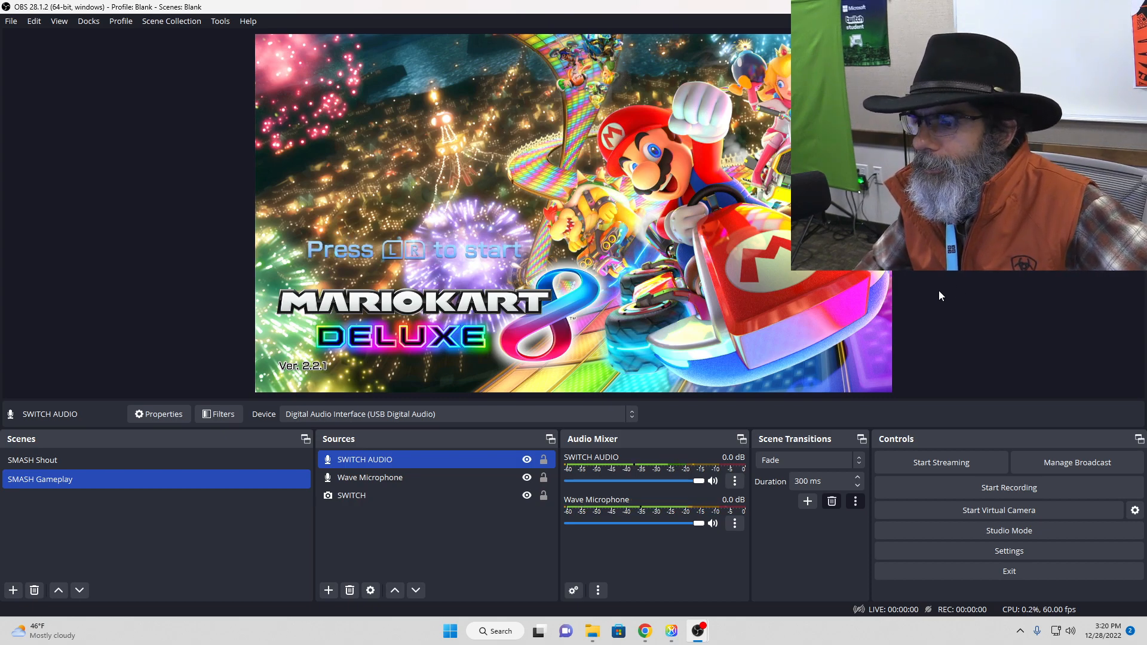
left_click(44, 461)
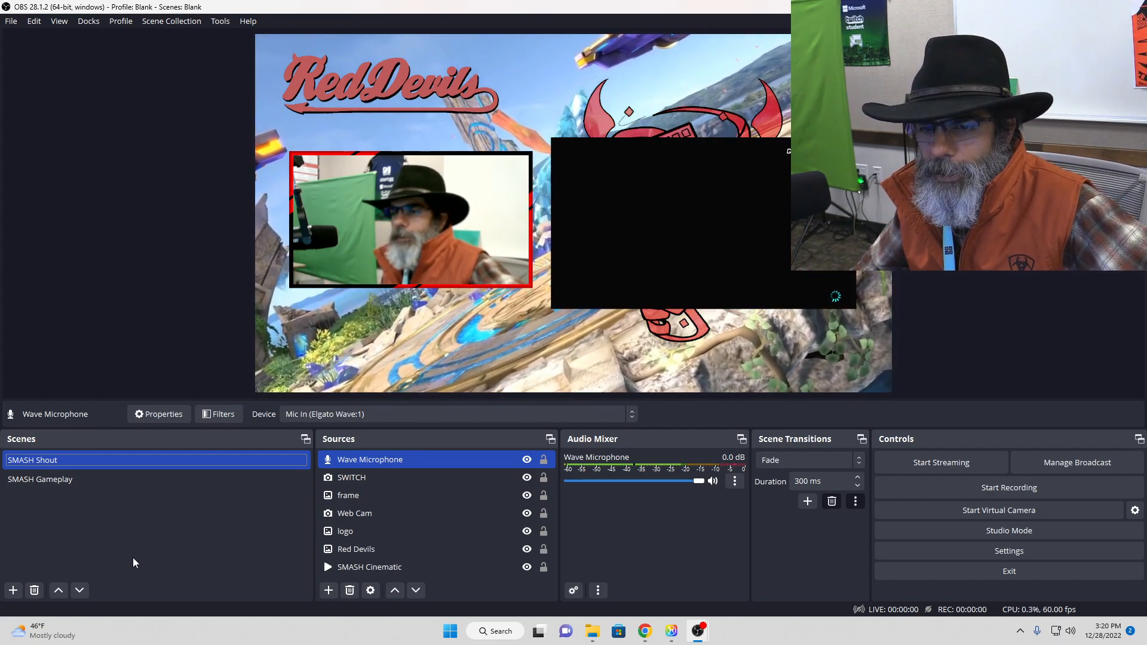
left_click(99, 484)
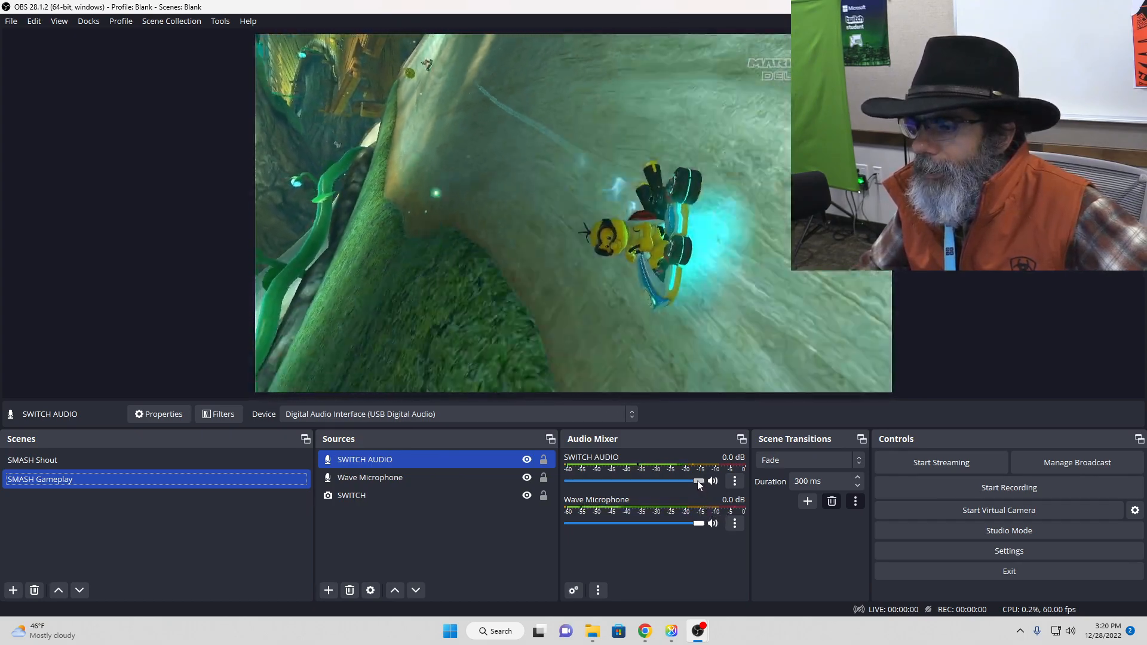
left_click_drag(699, 485, 666, 485)
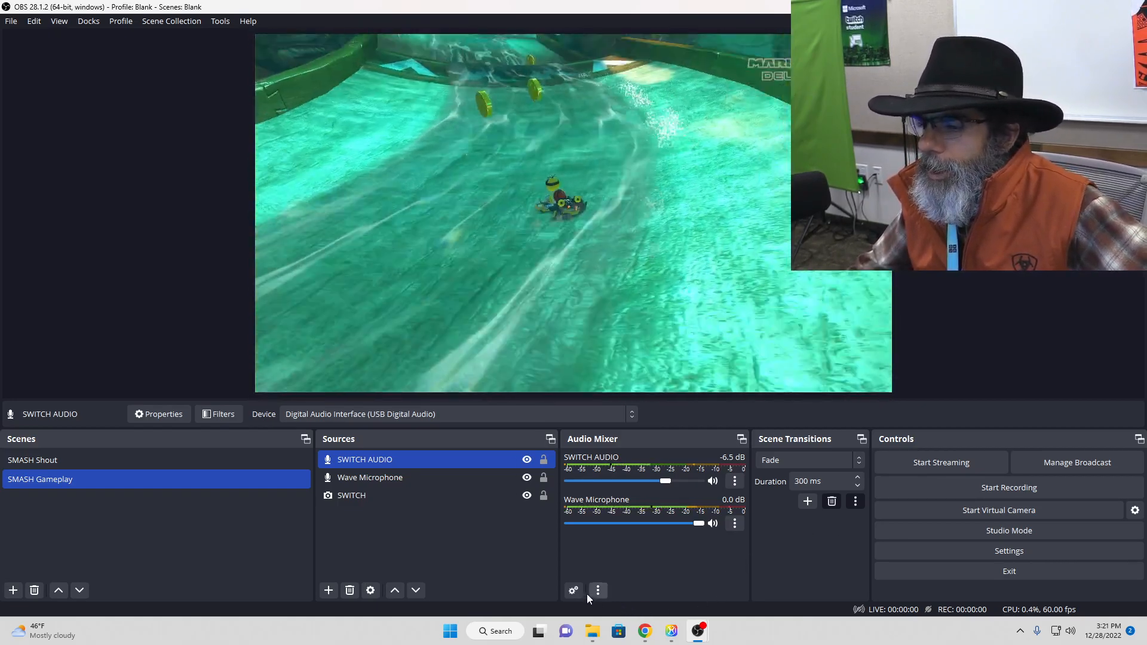
Step: Check the Advanced Audio Properties of the SMASH Gameplay scene and unhide all hidden sources in the audio mixer
left_click(577, 591)
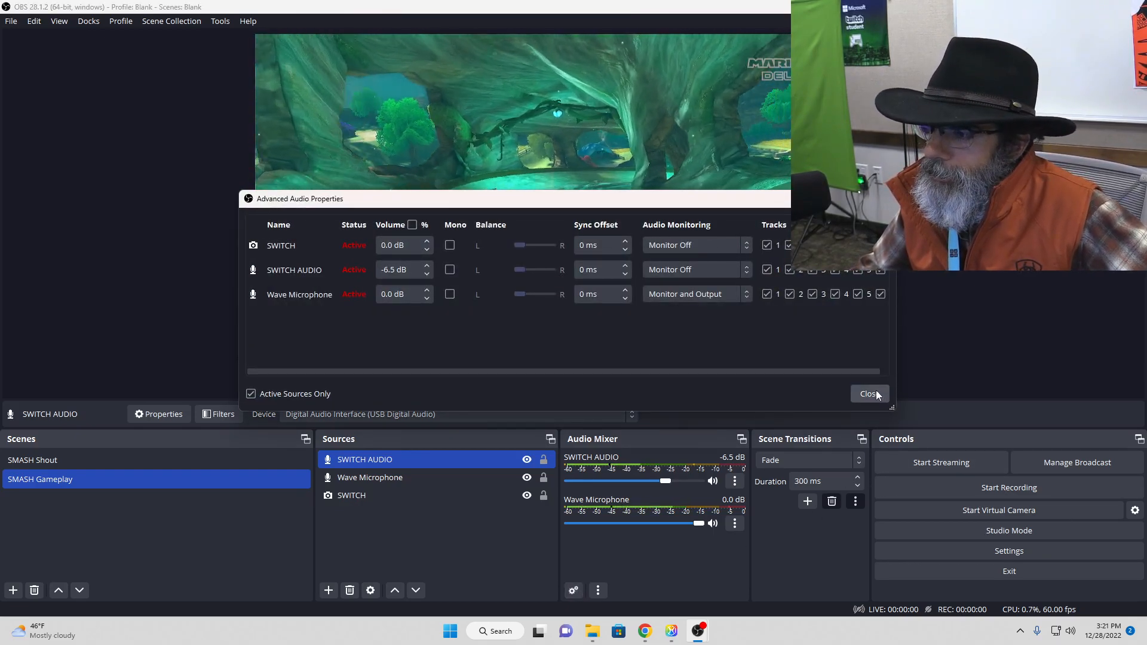
left_click(876, 391)
left_click(597, 590)
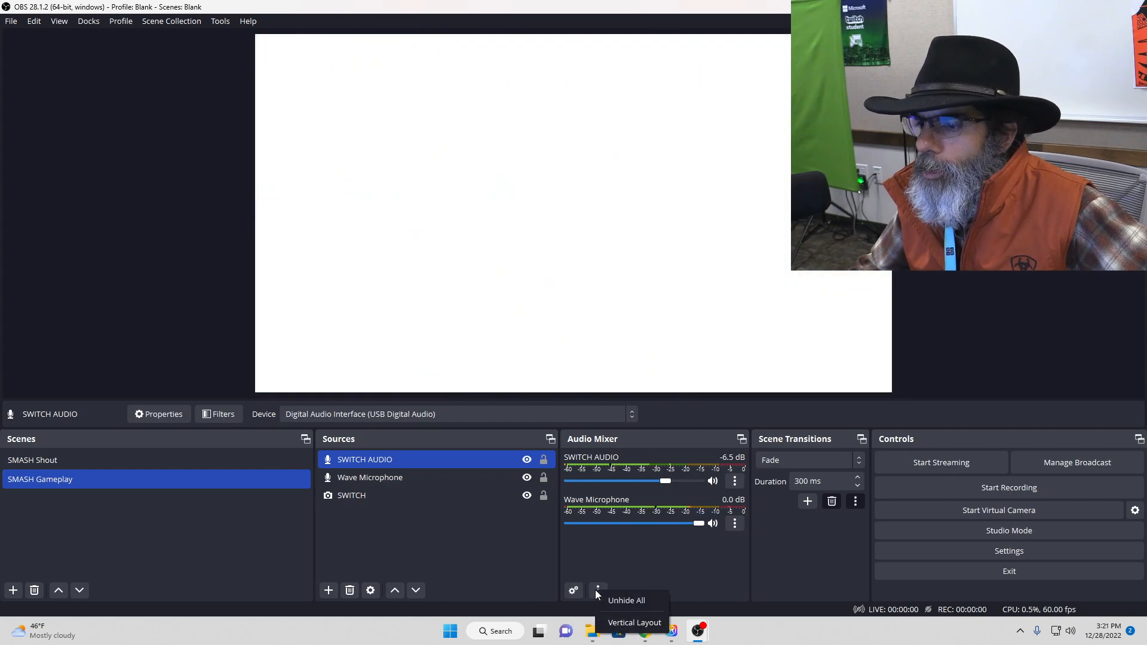
left_click(619, 601)
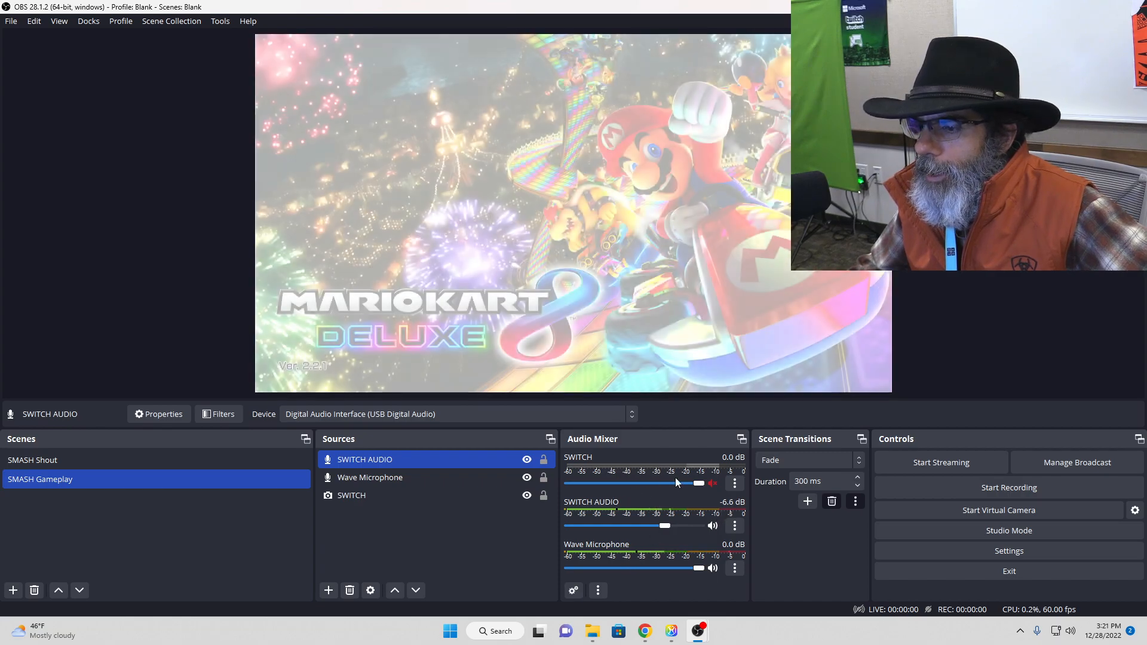
Step: Test the mute state of the SWITCH source in the SMASH Shout scene and hide it from the audio mixer
left_click(270, 460)
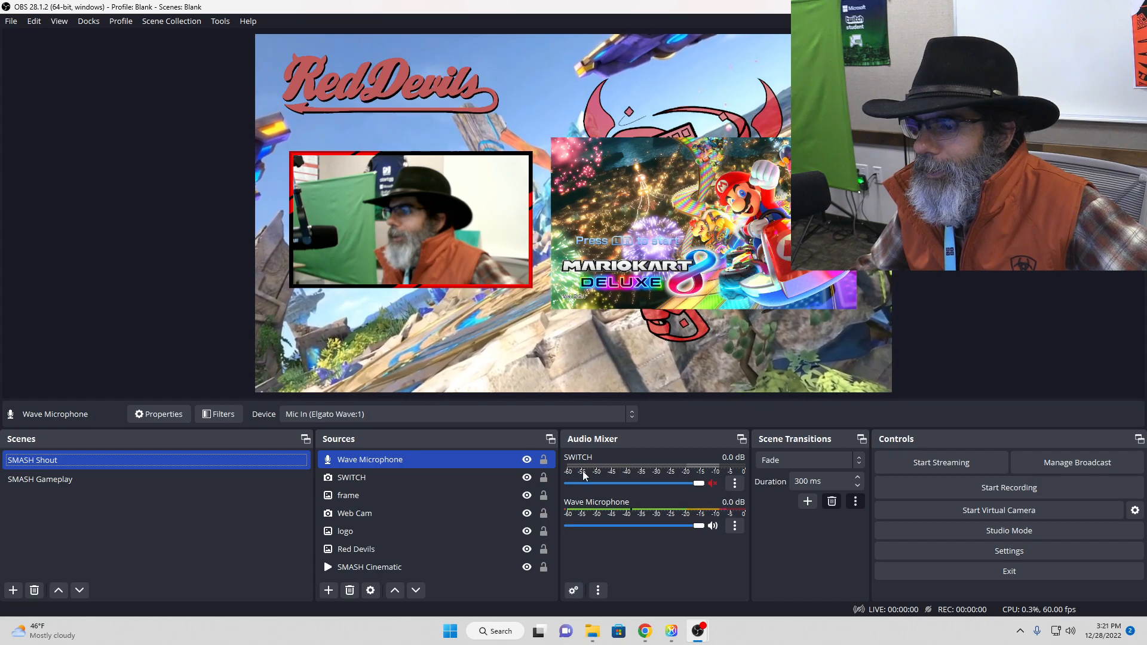
left_click(712, 483)
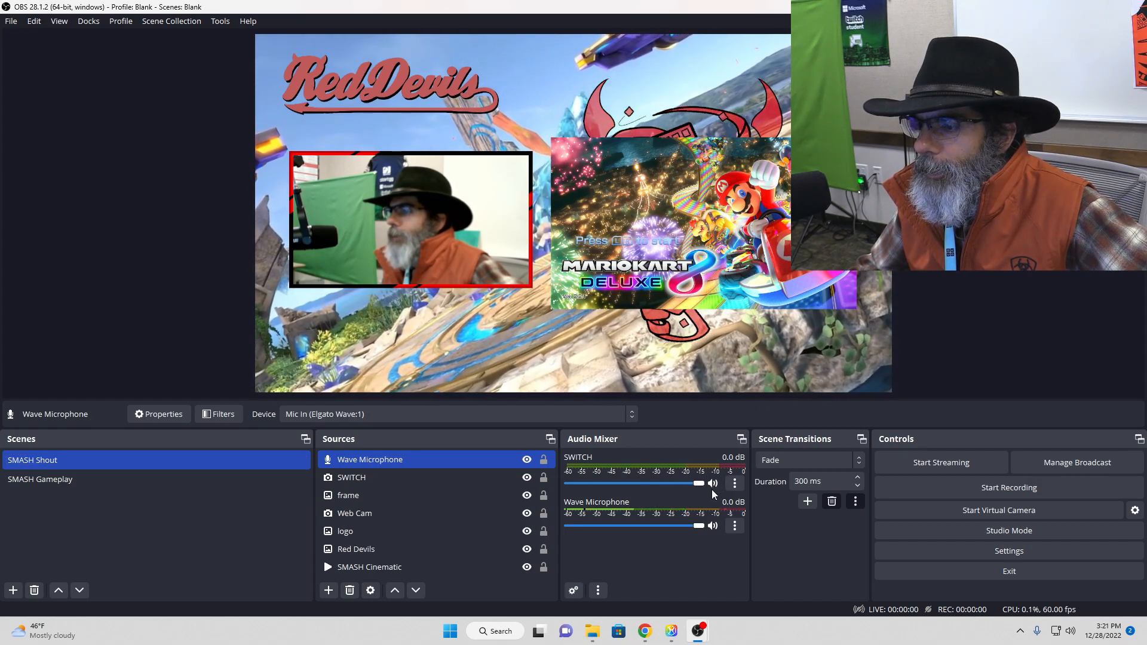
left_click(734, 483)
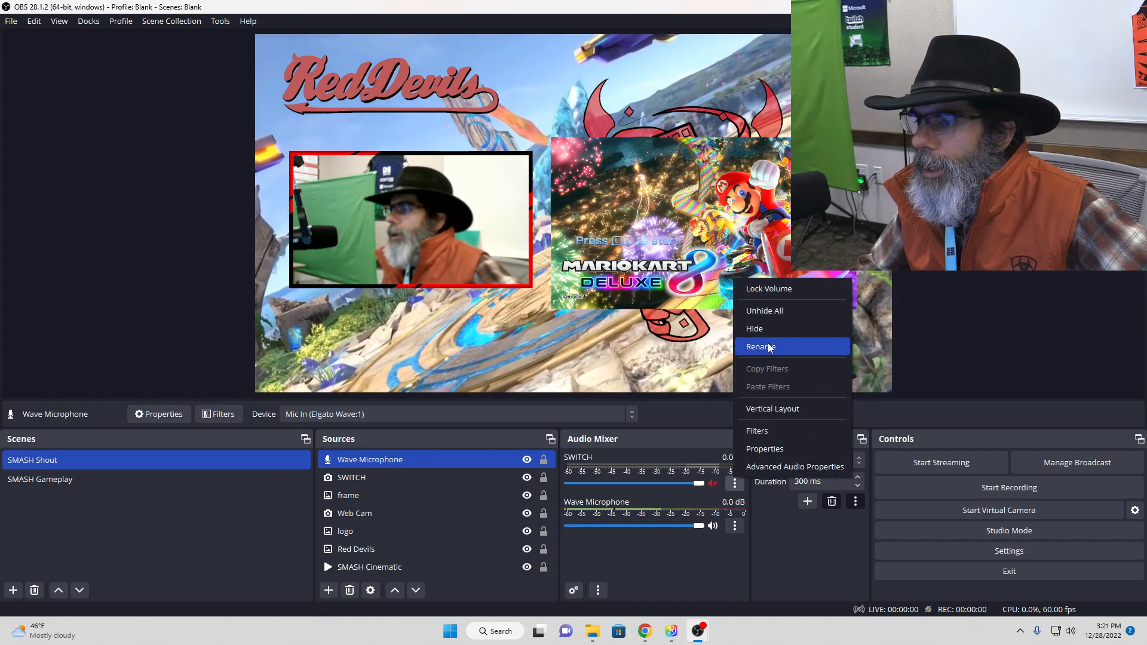
left_click(756, 325)
Step: Alternate between the SMASH Gameplay and SMASH Shout scenes to compare their audio sources and the transition
left_click(219, 481)
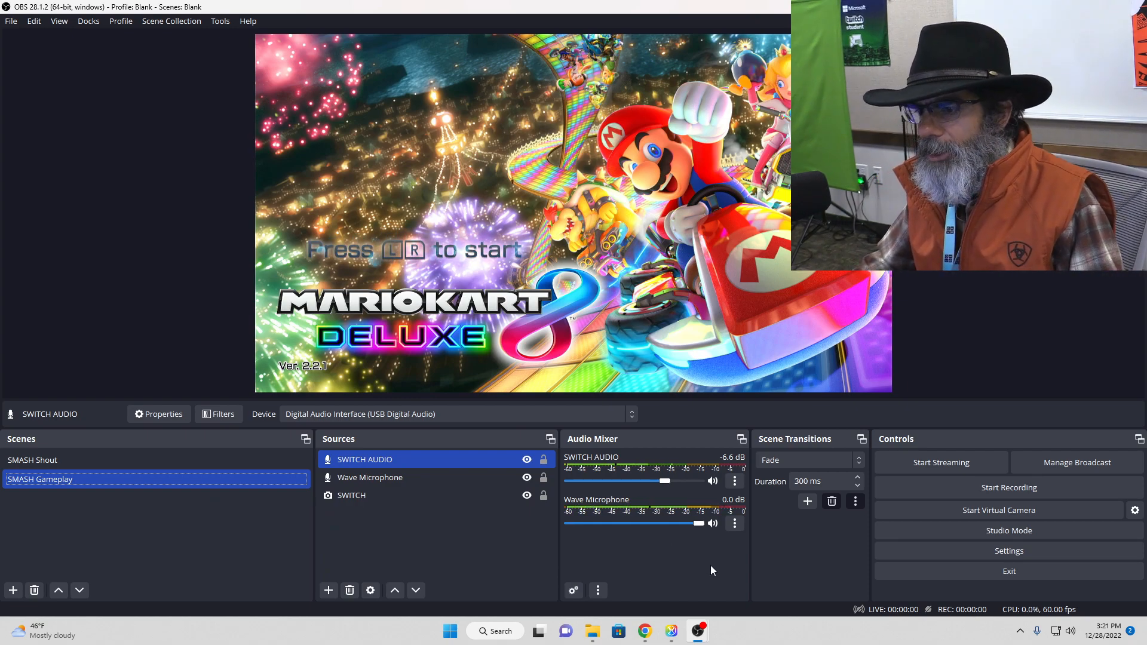
left_click(155, 460)
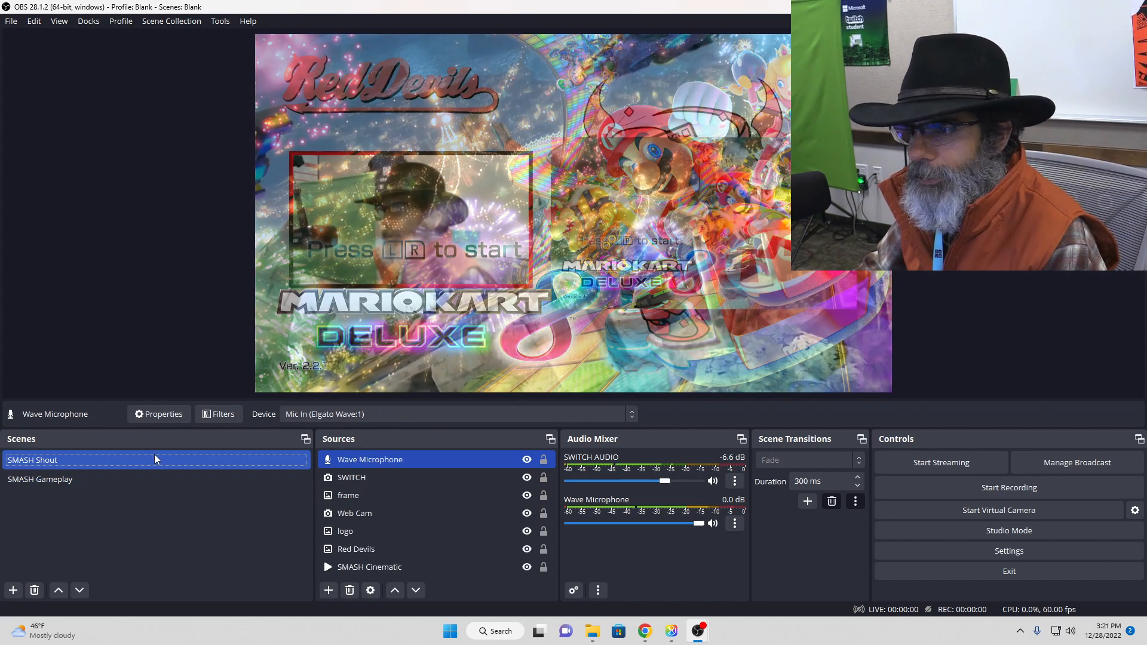
left_click(149, 478)
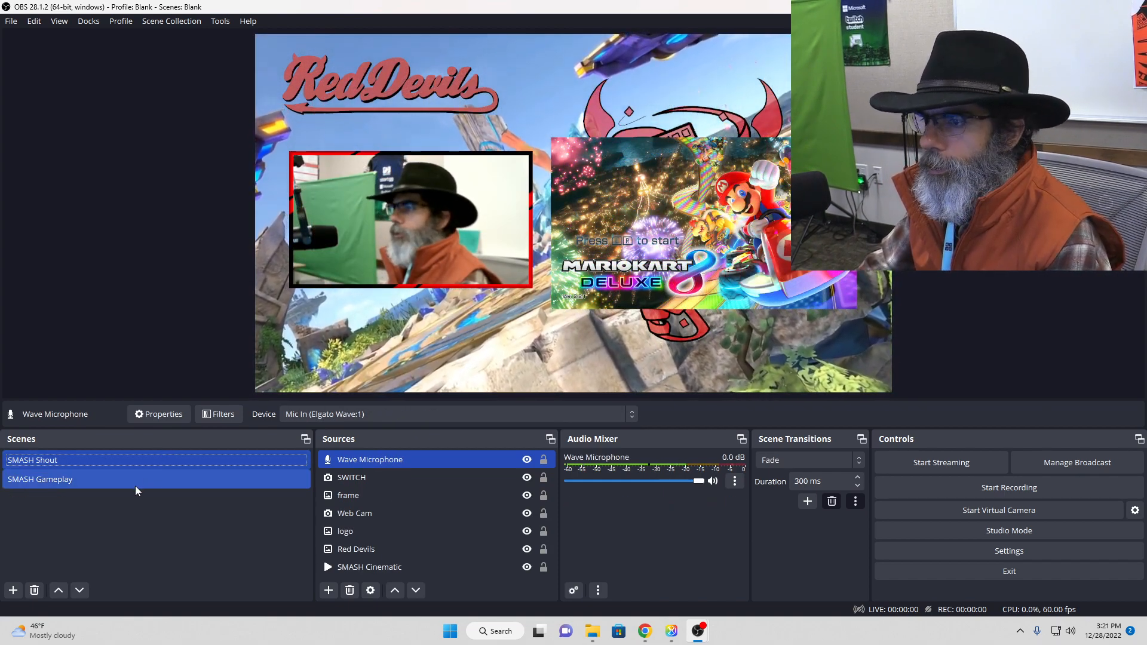
left_click(138, 462)
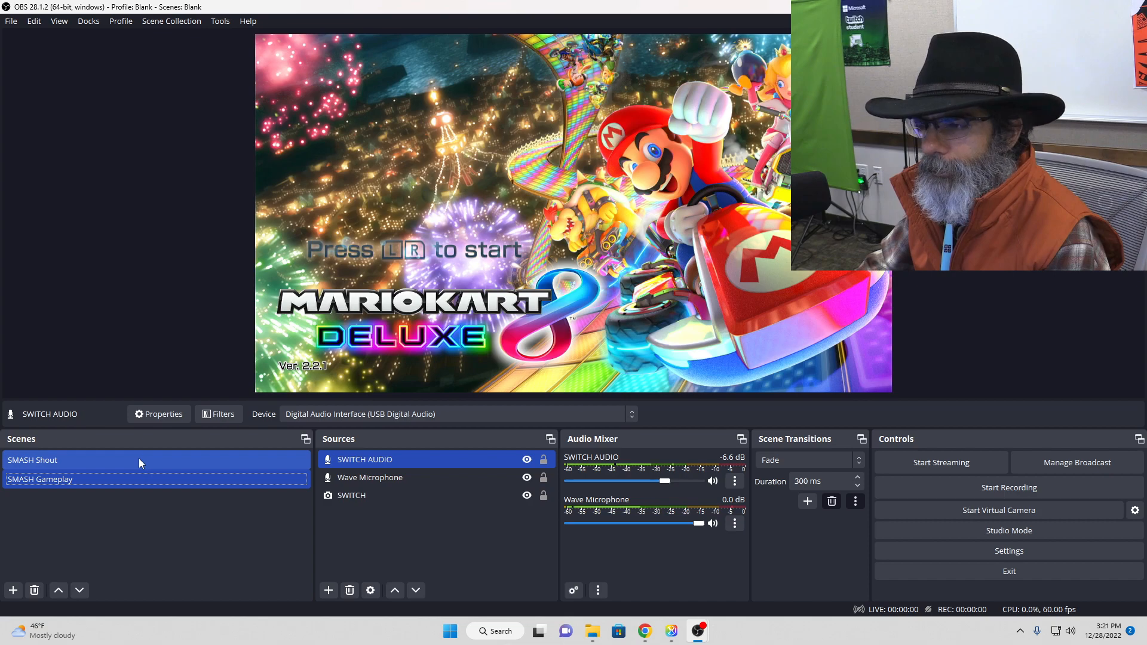
left_click(132, 478)
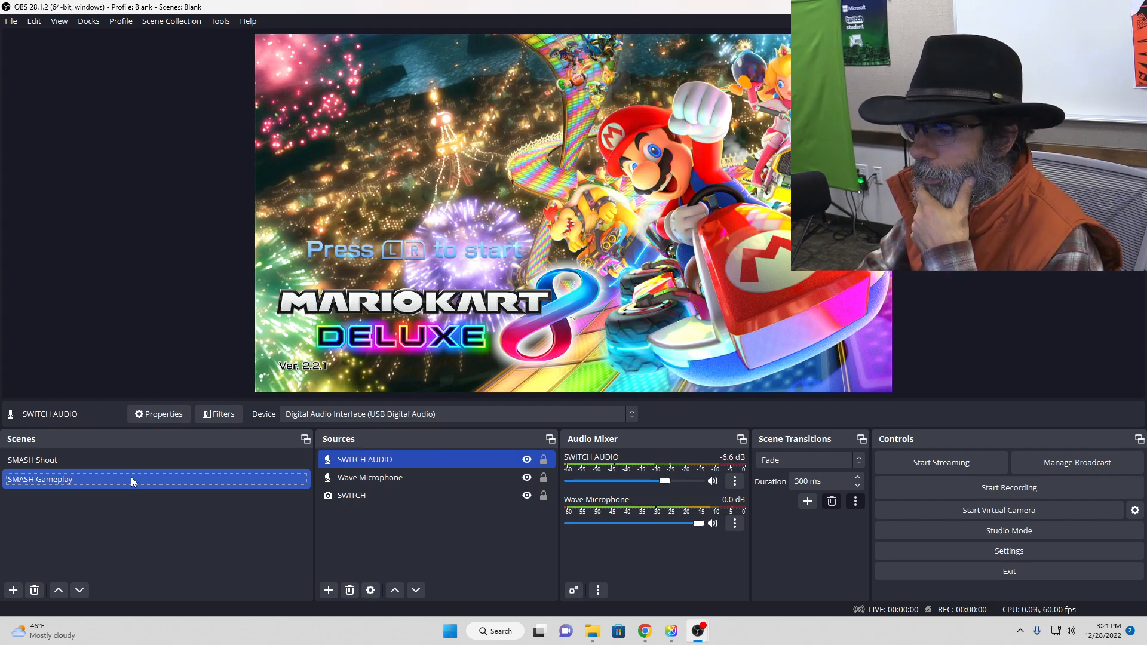
Step: Start adding a new source to the SMASH Shout scene
left_click(55, 465)
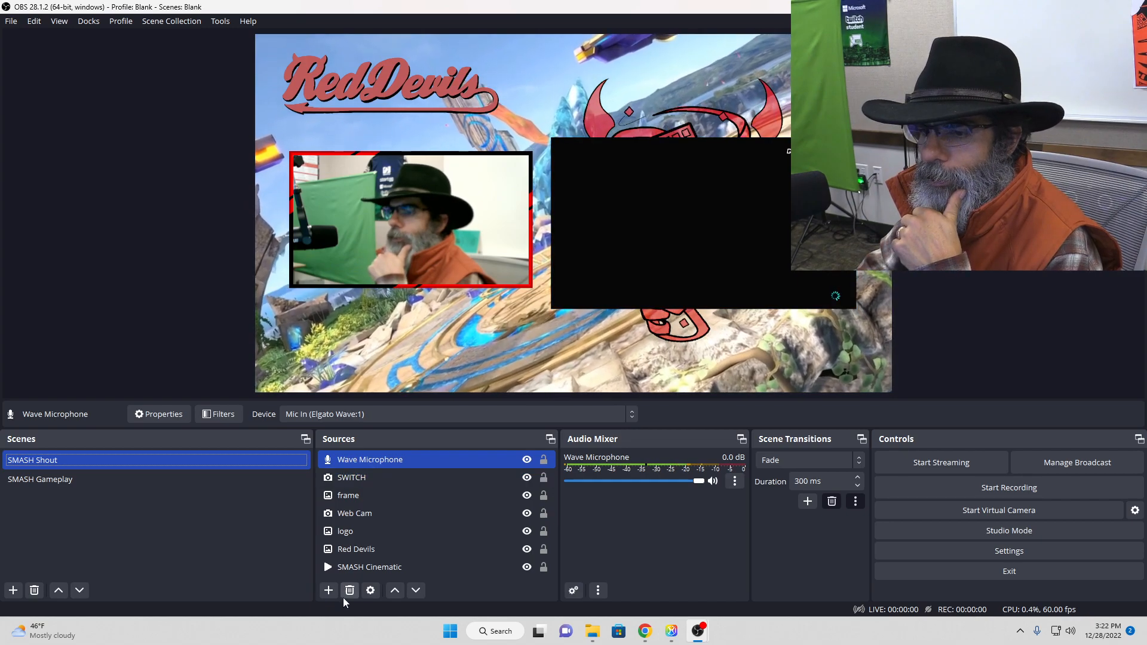
left_click(329, 590)
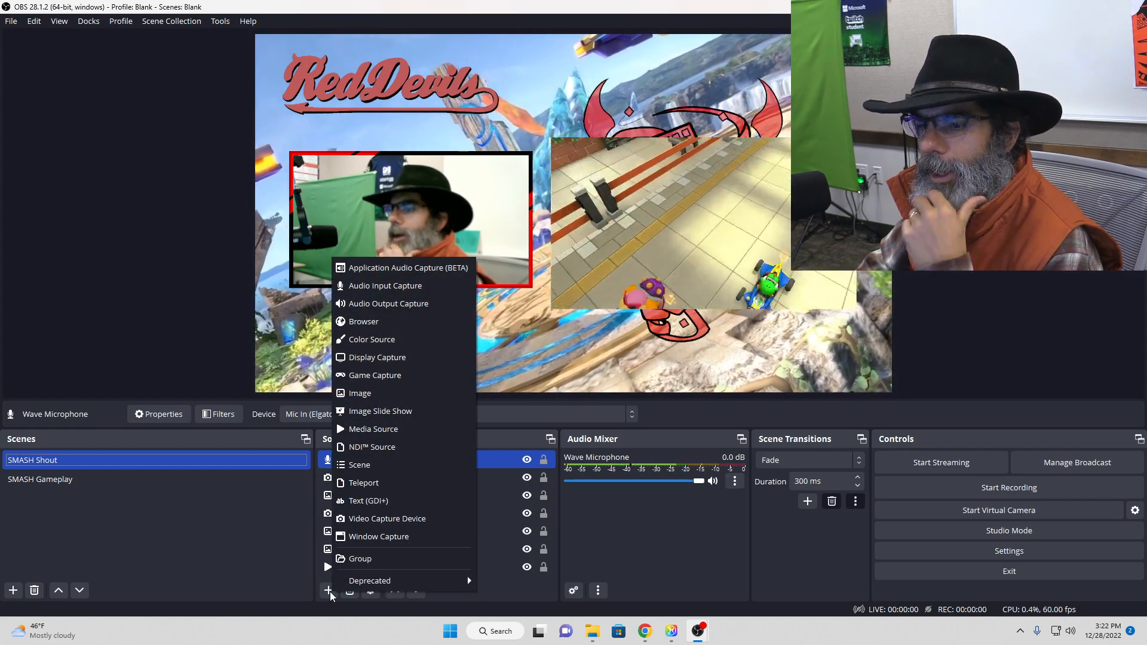
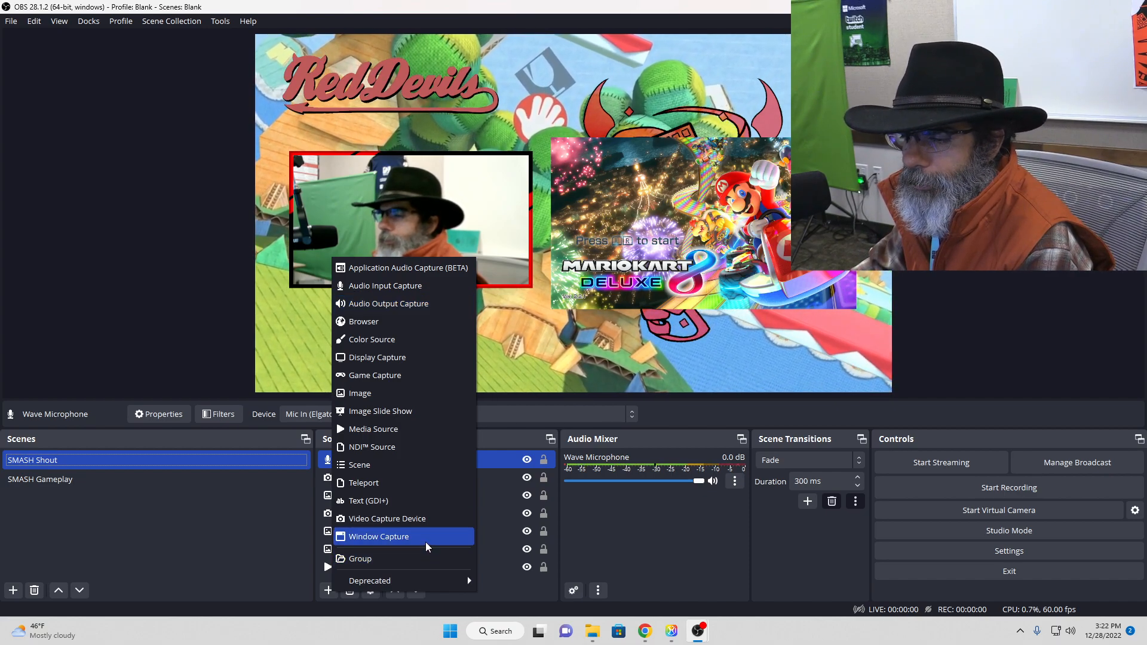
Step: Add a new Window Capture source to the SMASH Shout scene and preview the M-Game RGB Dual window in it
left_click(426, 539)
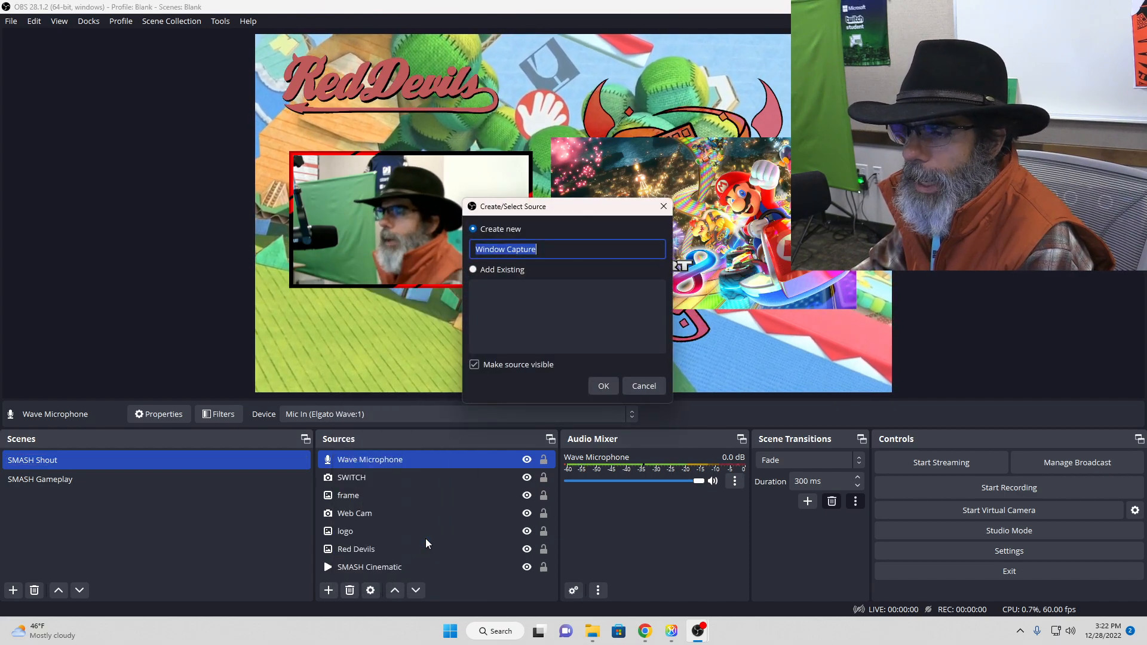
left_click(612, 386)
left_click(562, 318)
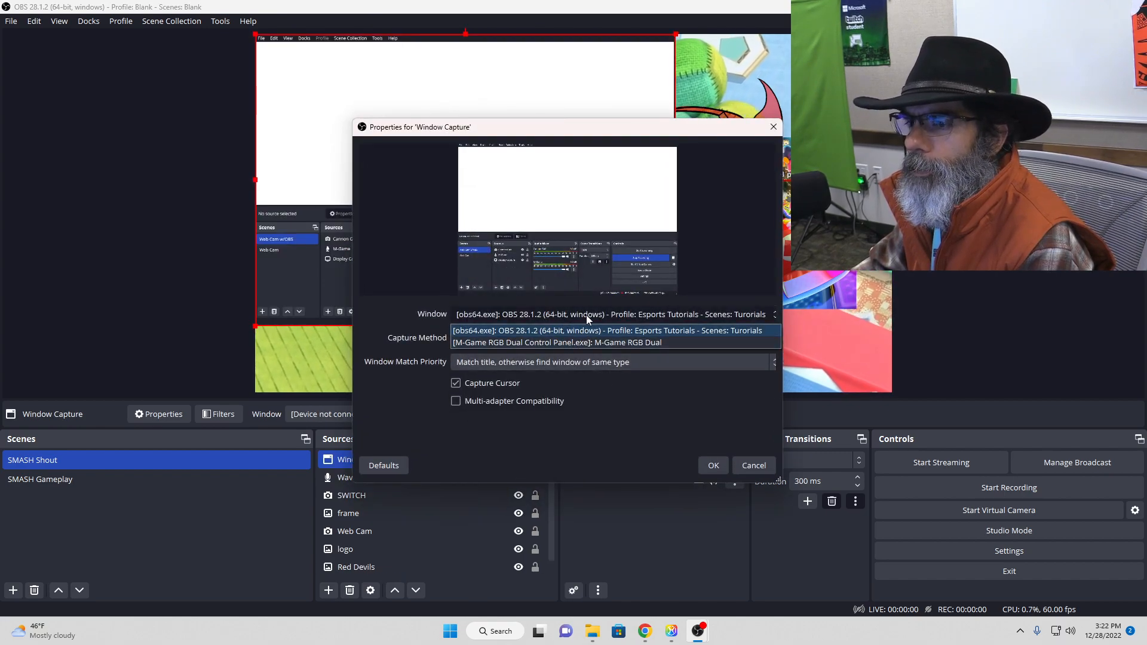
left_click(583, 341)
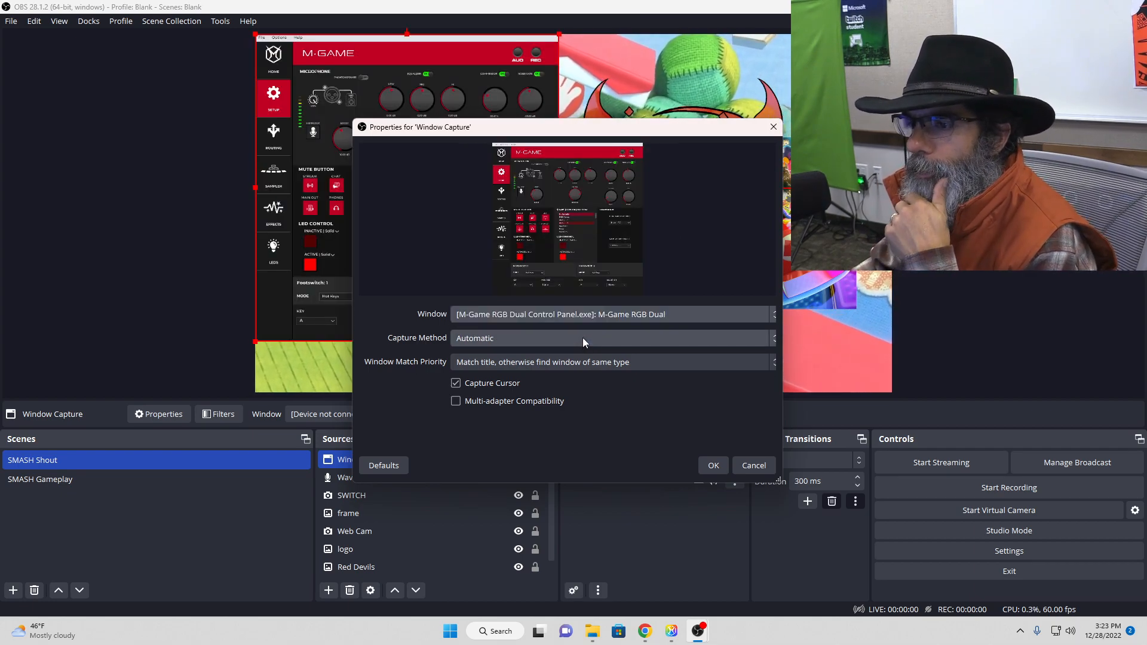
left_click_drag(594, 131, 589, 381)
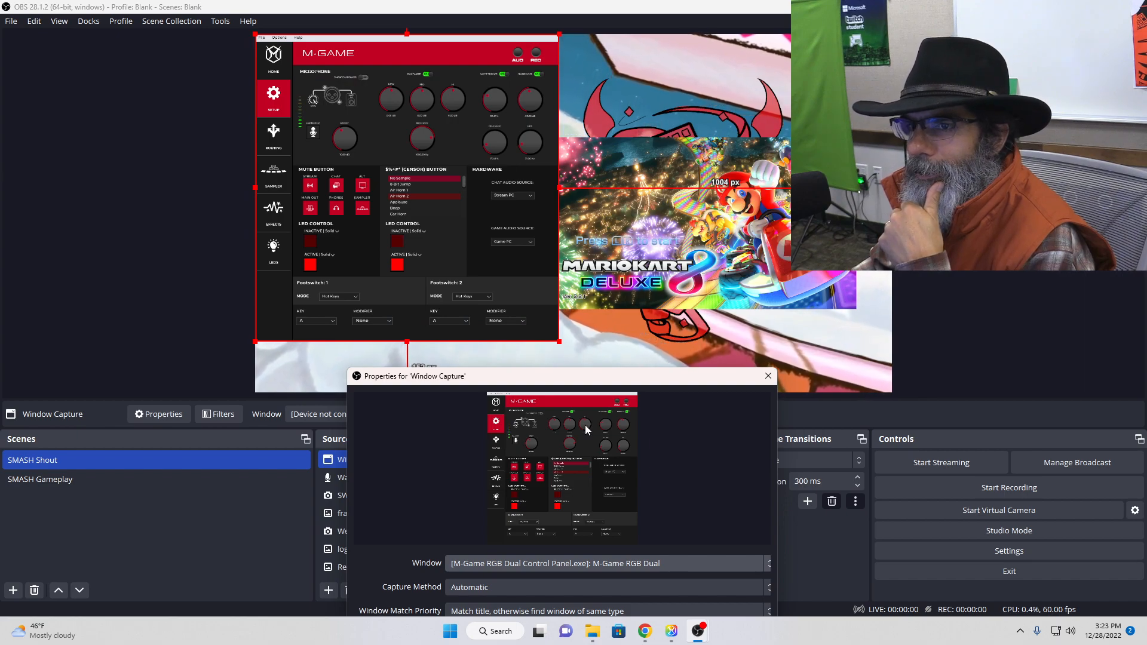
left_click_drag(617, 378, 639, 143)
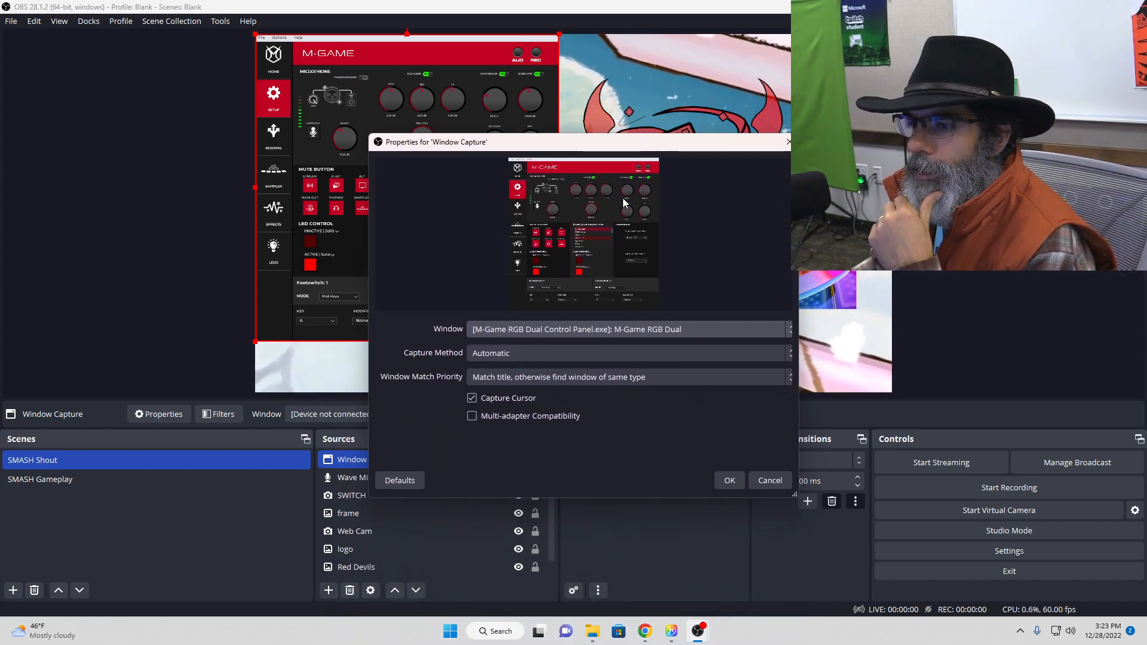
Step: Try the OBS window with the Esports Tutorials profile as the captured window and recheck the list of available windows
left_click(580, 330)
left_click(591, 347)
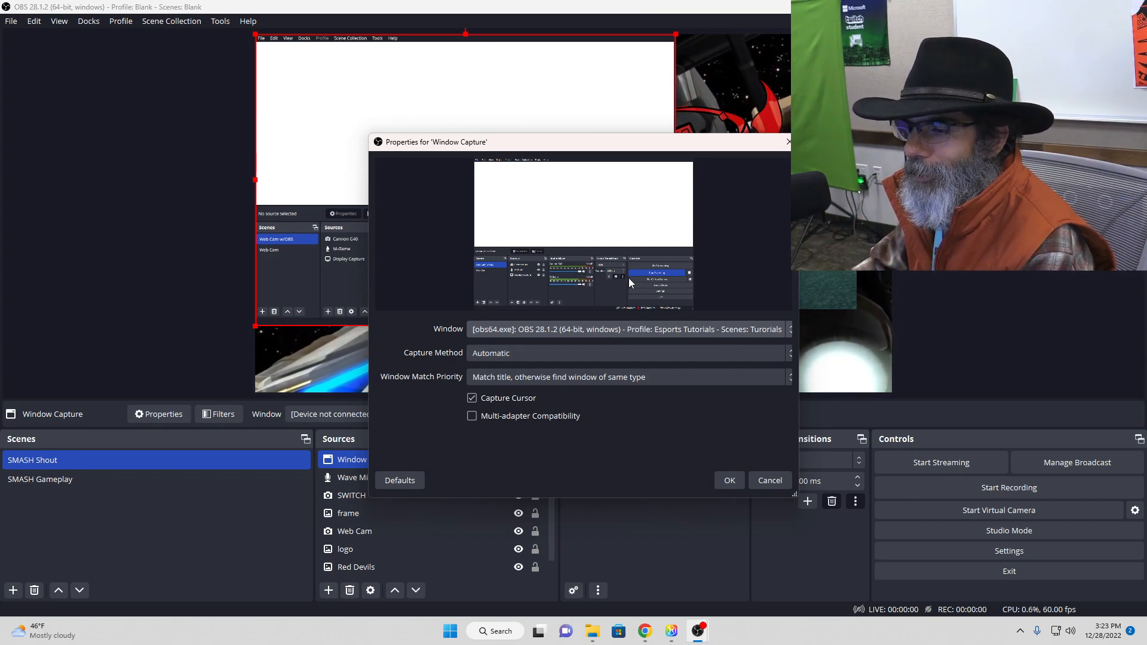
left_click(581, 329)
left_click(580, 330)
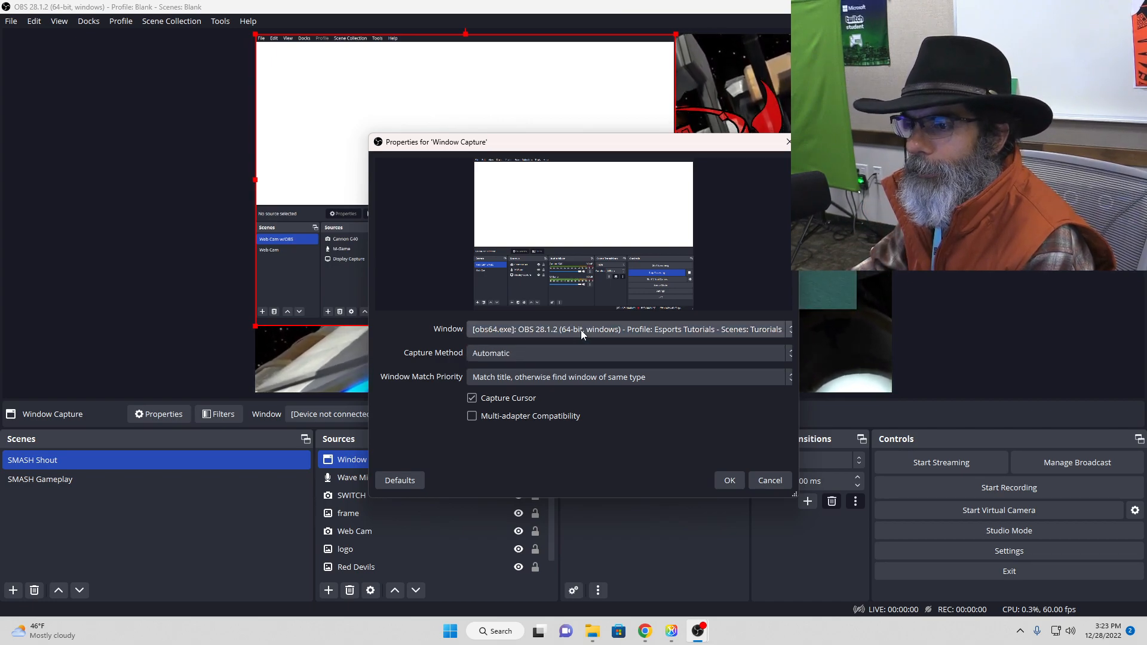
Step: Bring up the Chrome window, look for it among the capturable windows, try M-Game RGB Dual again and cancel the properties
left_click(646, 632)
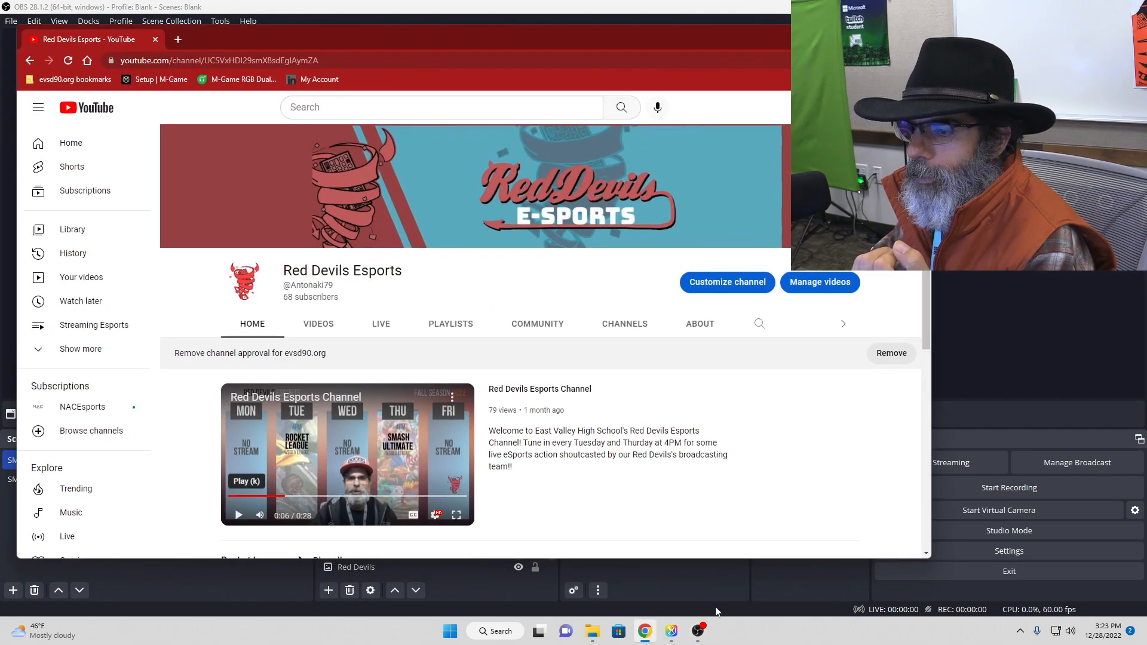
left_click(734, 584)
left_click(546, 330)
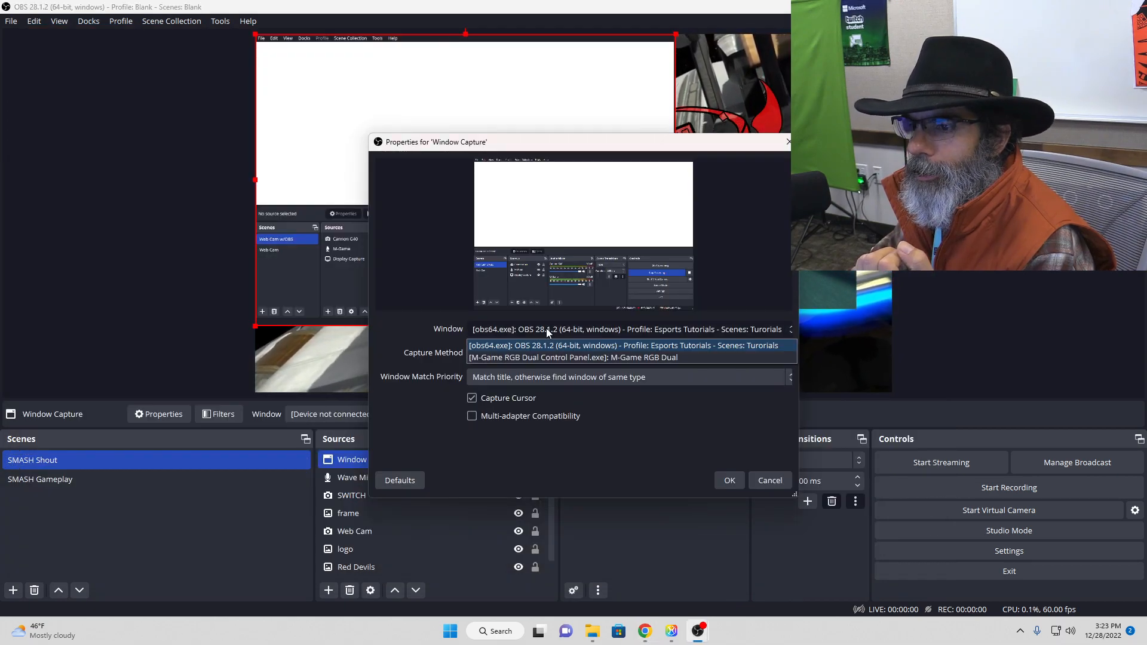
left_click(562, 357)
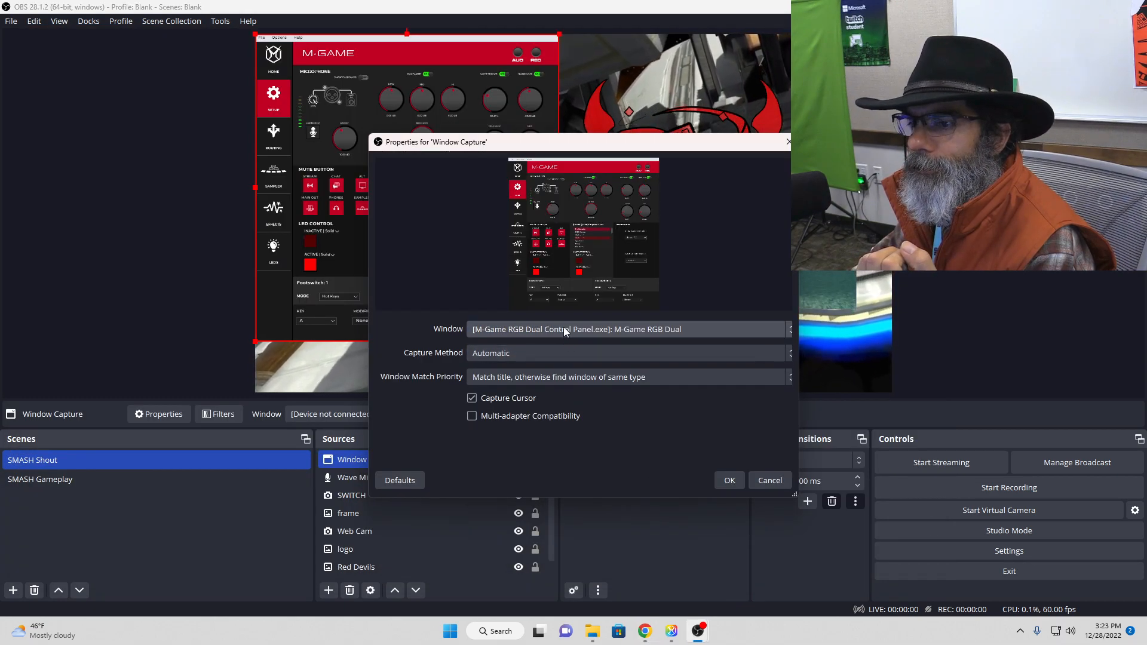
left_click(565, 332)
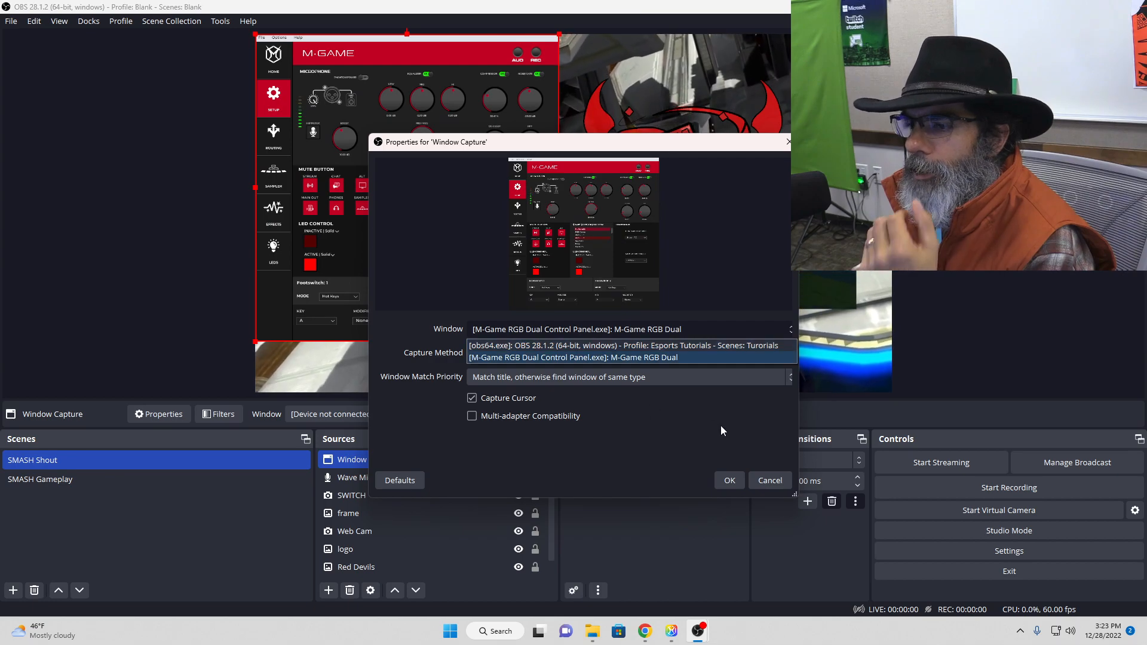
left_click(770, 481)
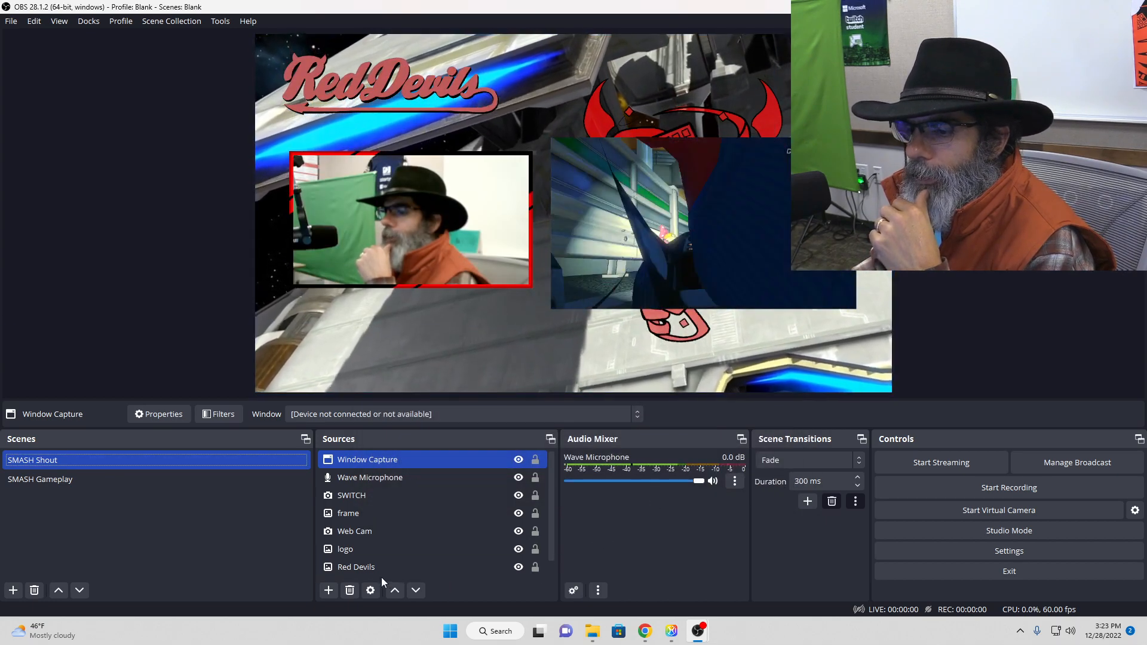
Step: Try adding a new Browser source to the SMASH Shout scene and dismiss its properties without setting a URL
left_click(329, 590)
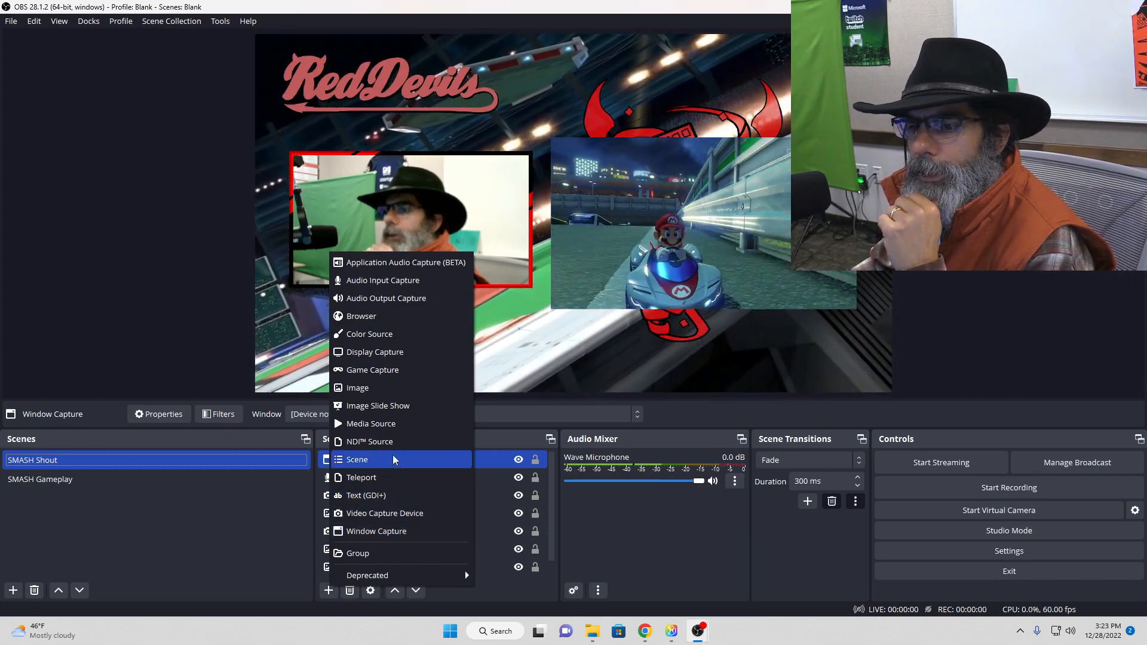
left_click(373, 320)
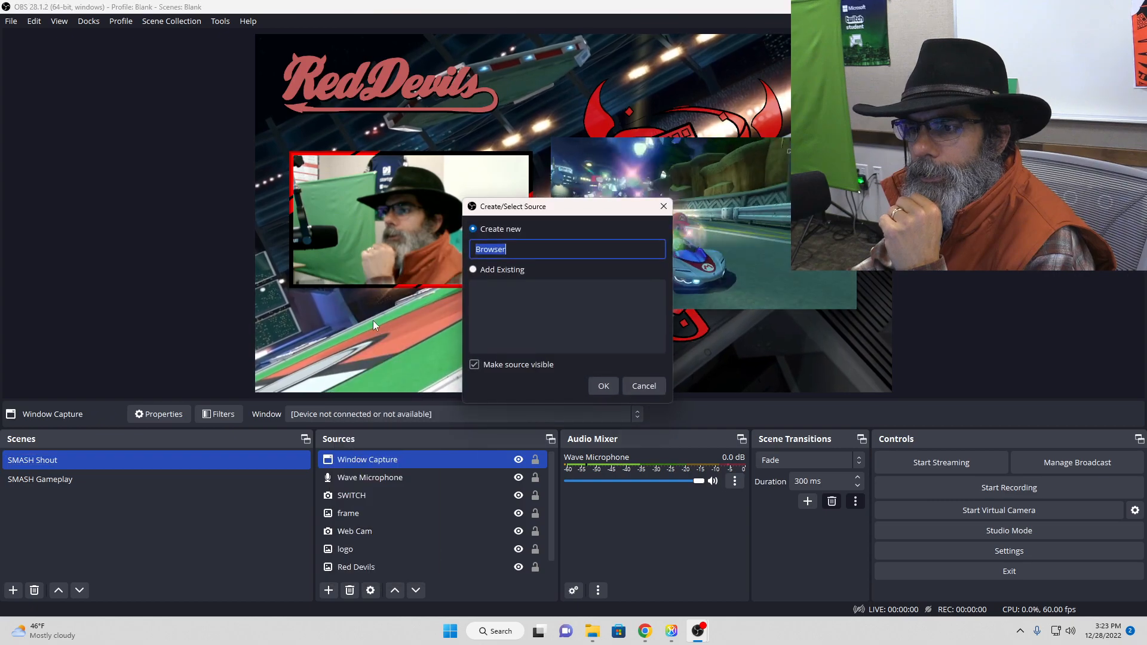
left_click(604, 386)
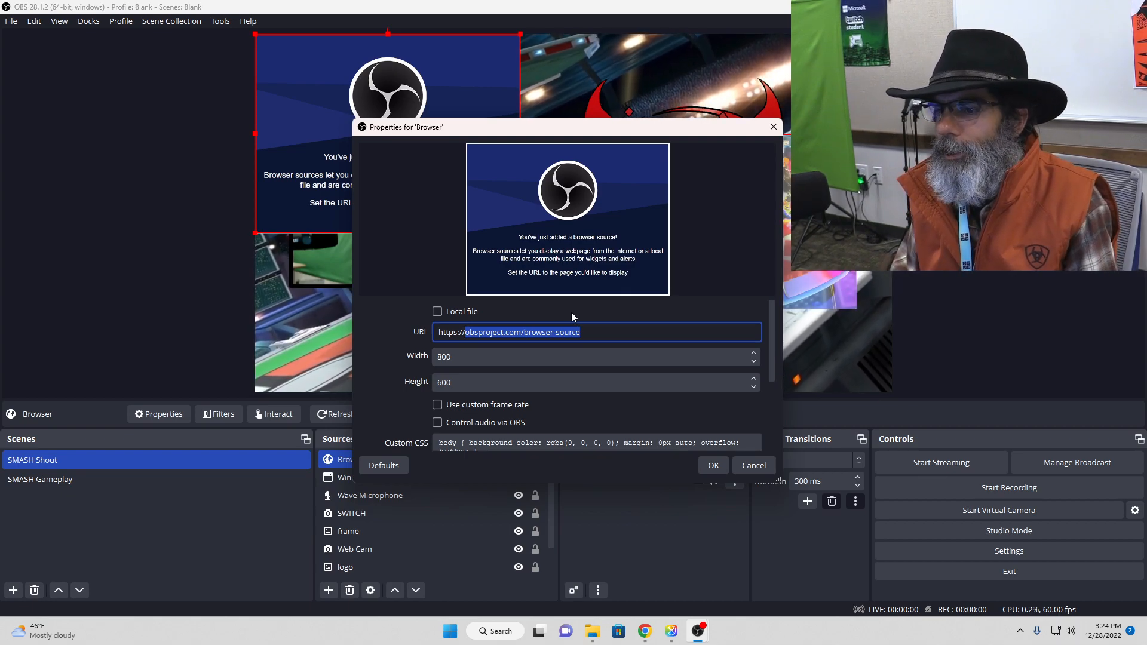
left_click(744, 464)
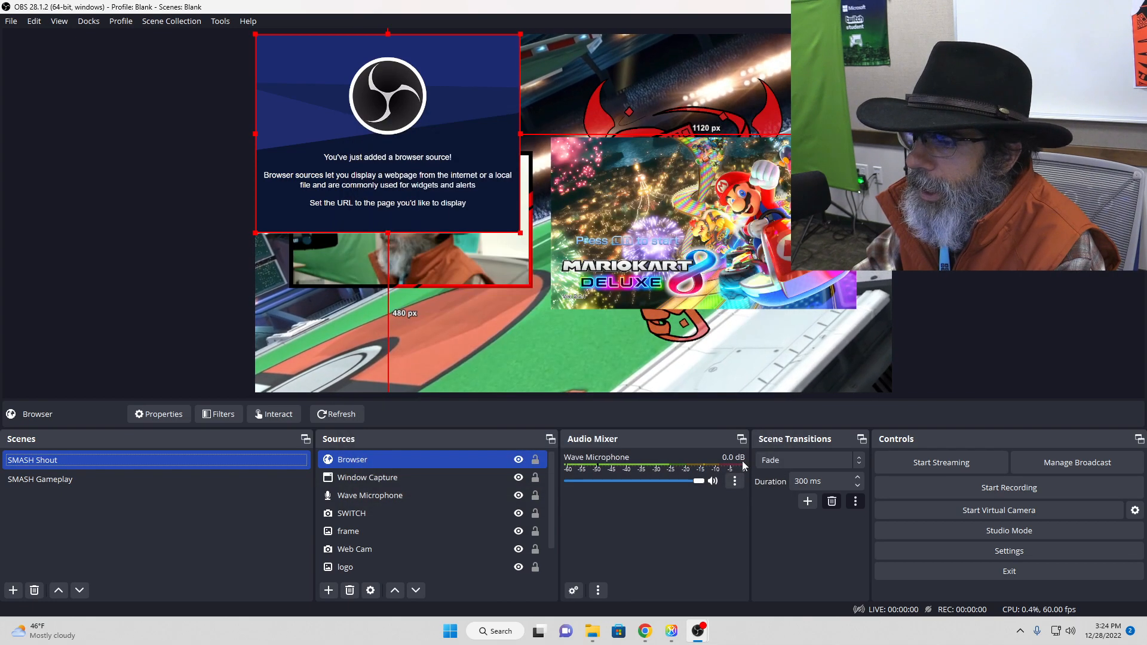
Step: Switch to the Chrome window showing the Red Devils Esports channel and move it onto the other monitor
left_click(645, 621)
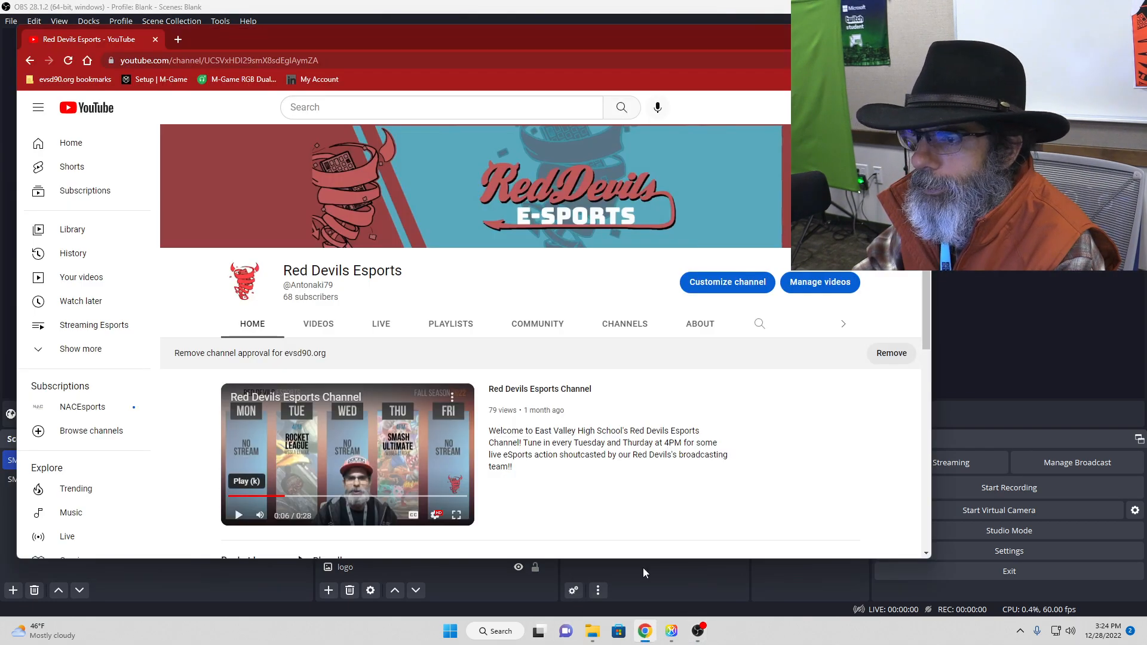
left_click_drag(499, 52, 1146, 66)
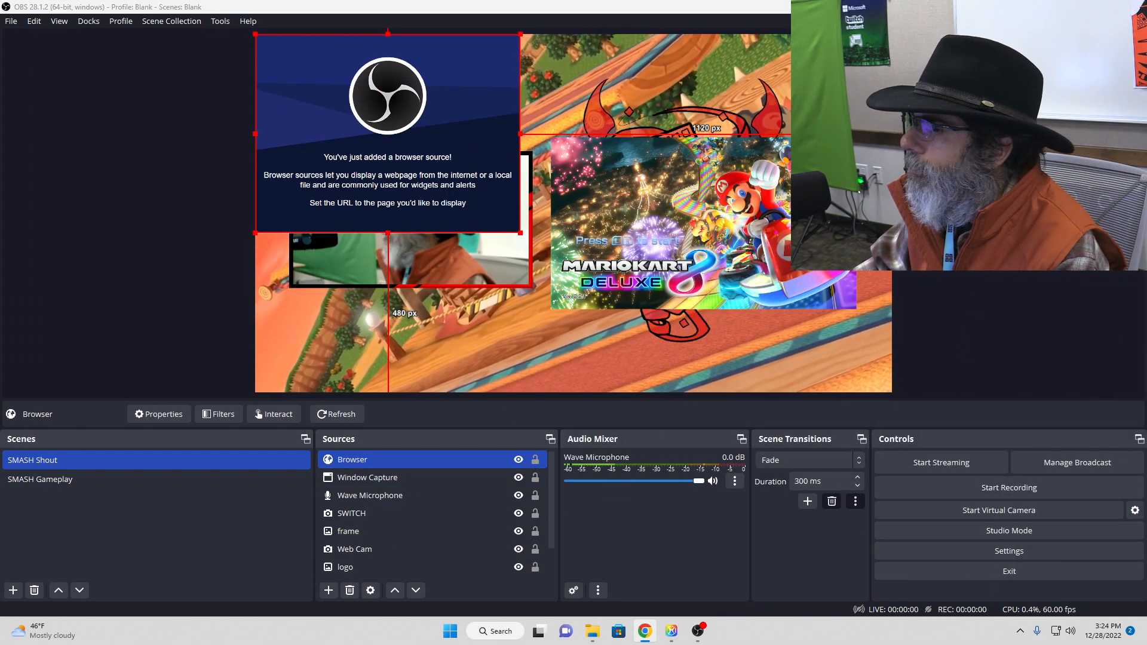
Step: Remove the Browser source from the SMASH Shout scene
left_click(339, 52)
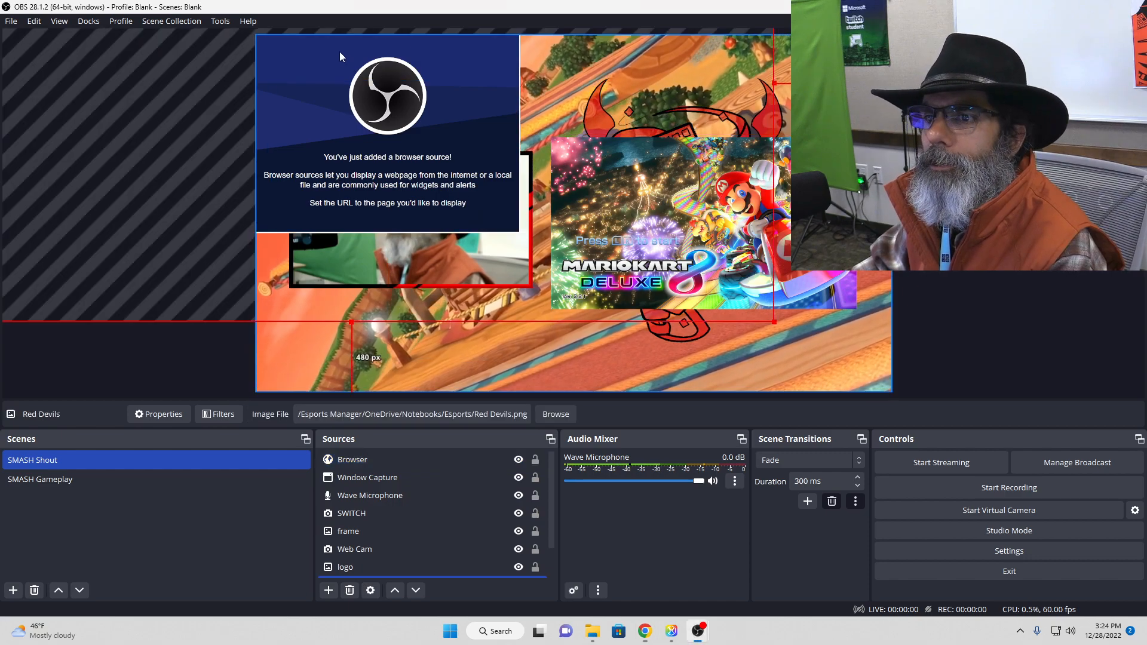
left_click(300, 100)
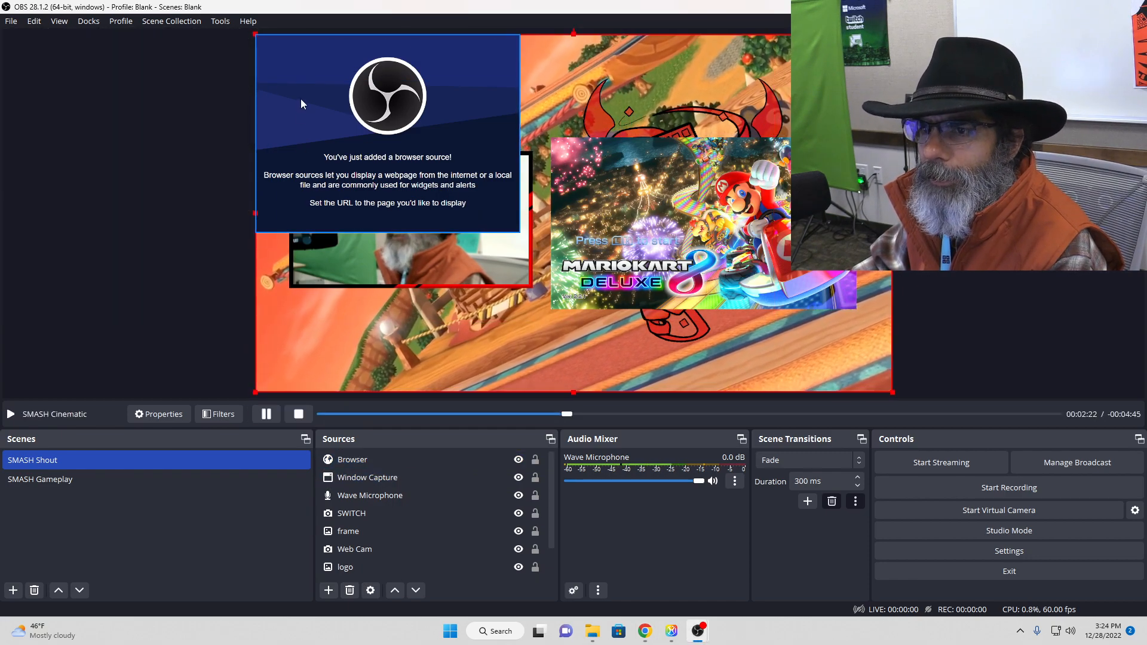
left_click(416, 459)
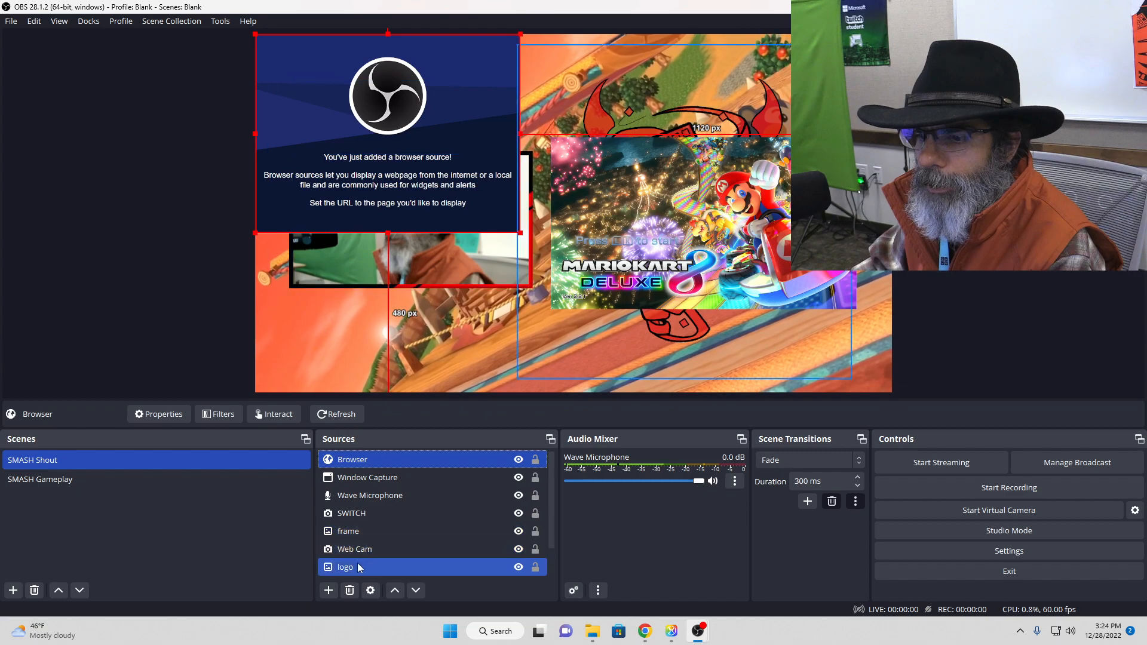
left_click(349, 591)
left_click(608, 323)
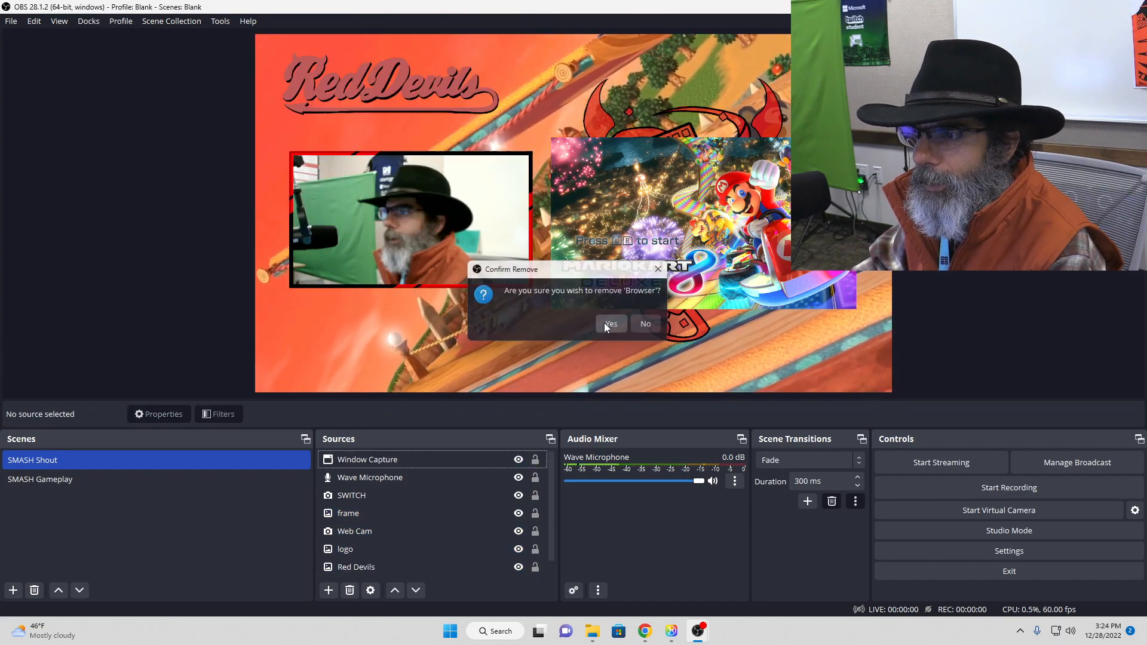
Step: Try adding the existing Window Capture source to the SMASH Shout scene a second time and remove the duplicate
left_click(328, 591)
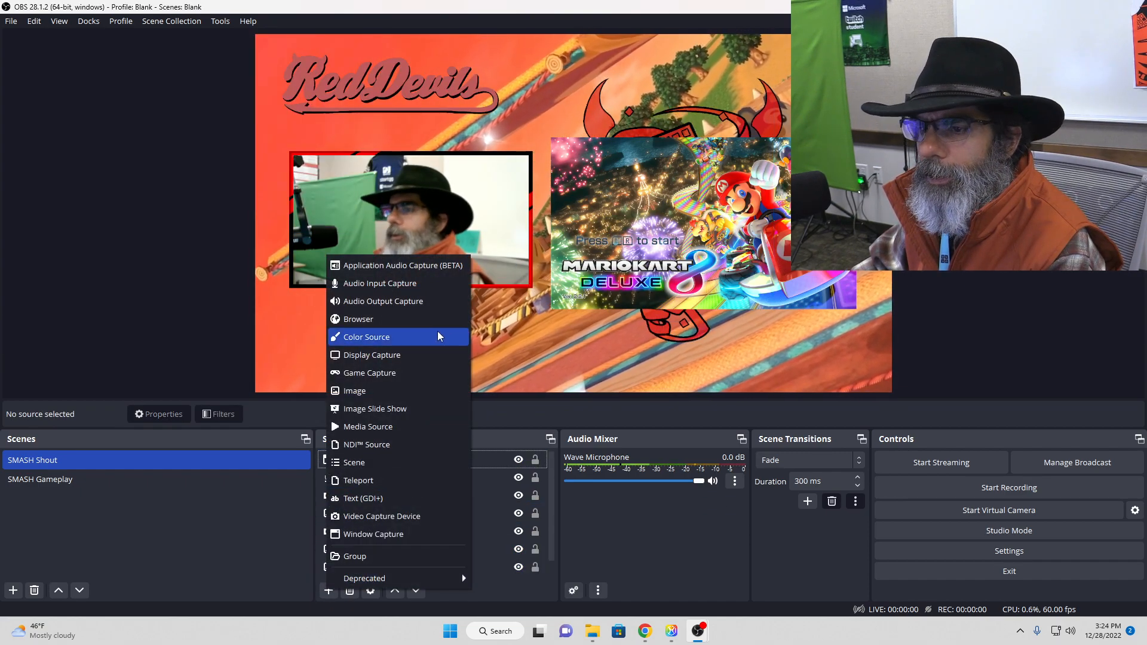
left_click(361, 534)
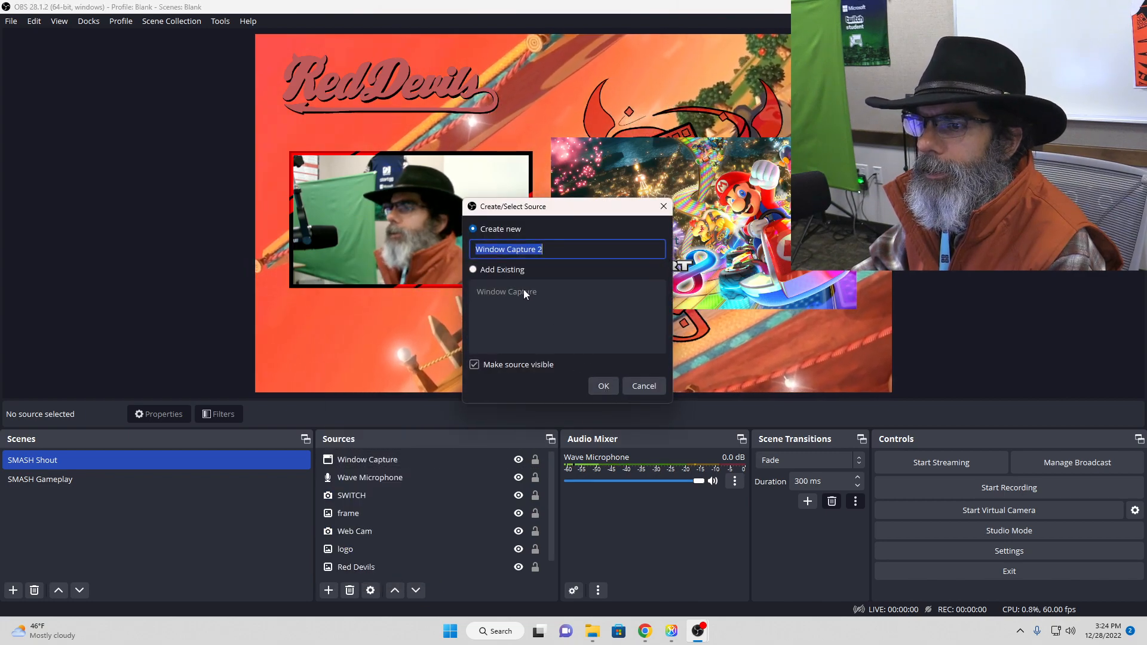
left_click(502, 269)
left_click(509, 292)
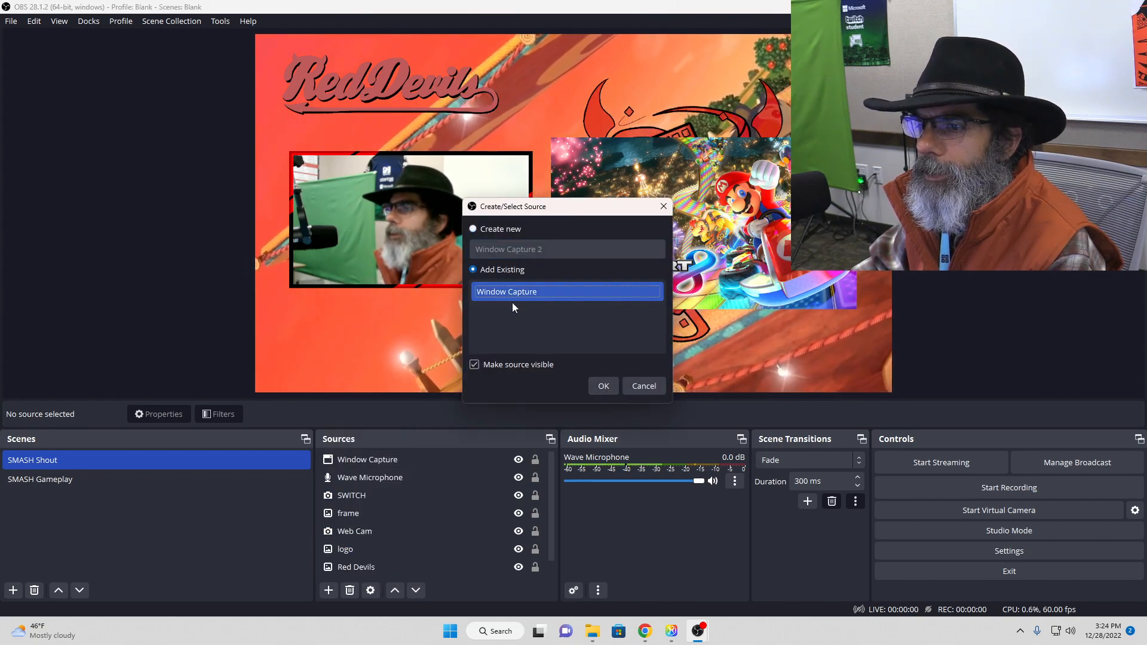
left_click(603, 386)
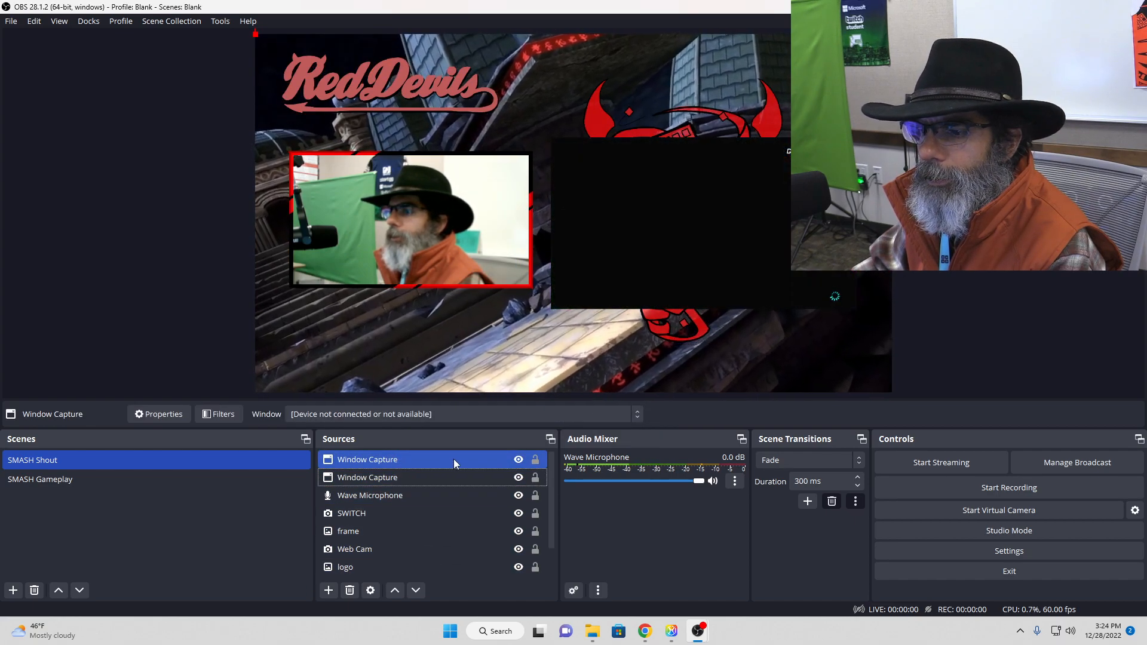
key("Delete")
key("Return")
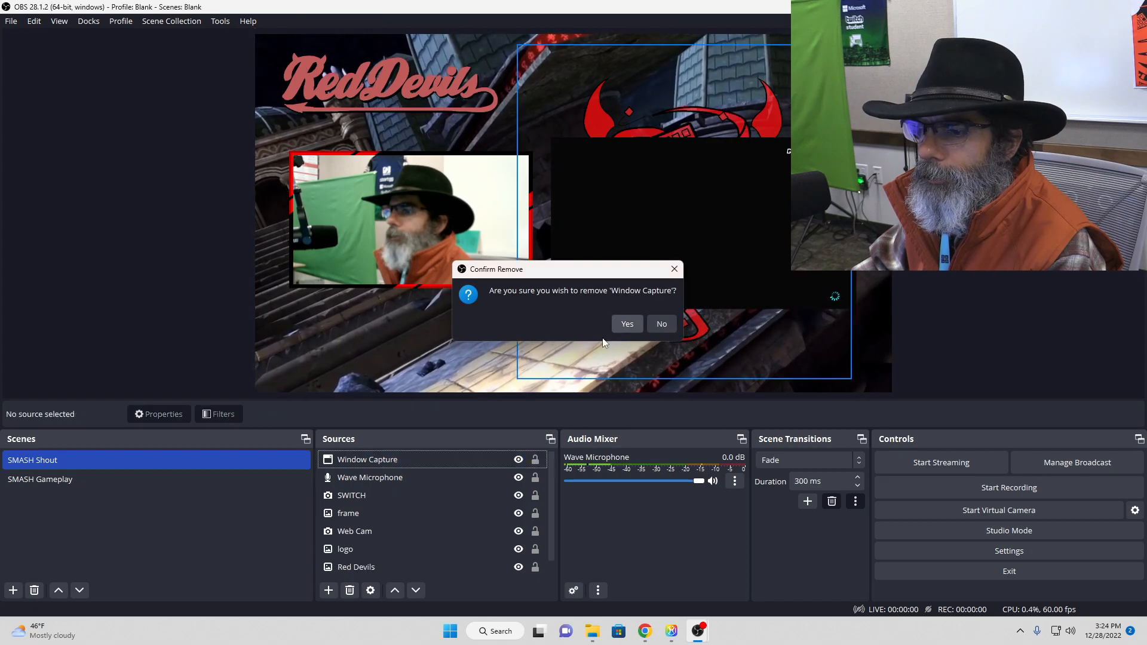
Step: Set the Window Capture source to capture the "Red Devils Esports - YouTube - Google Chrome" window
double_click(432, 459)
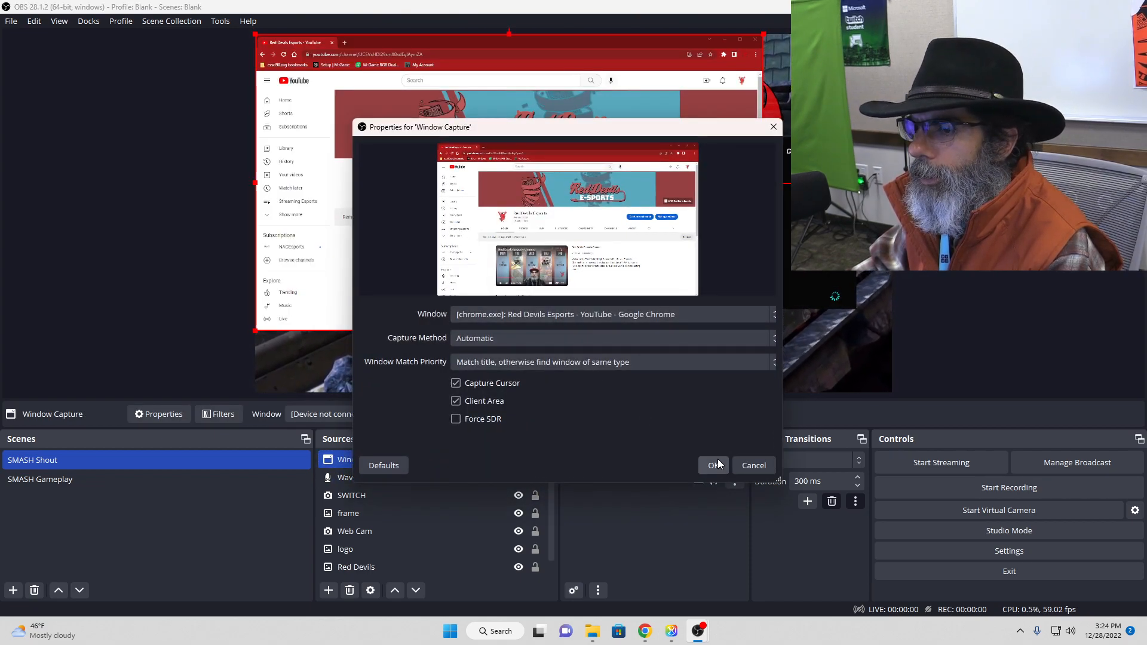
left_click(687, 316)
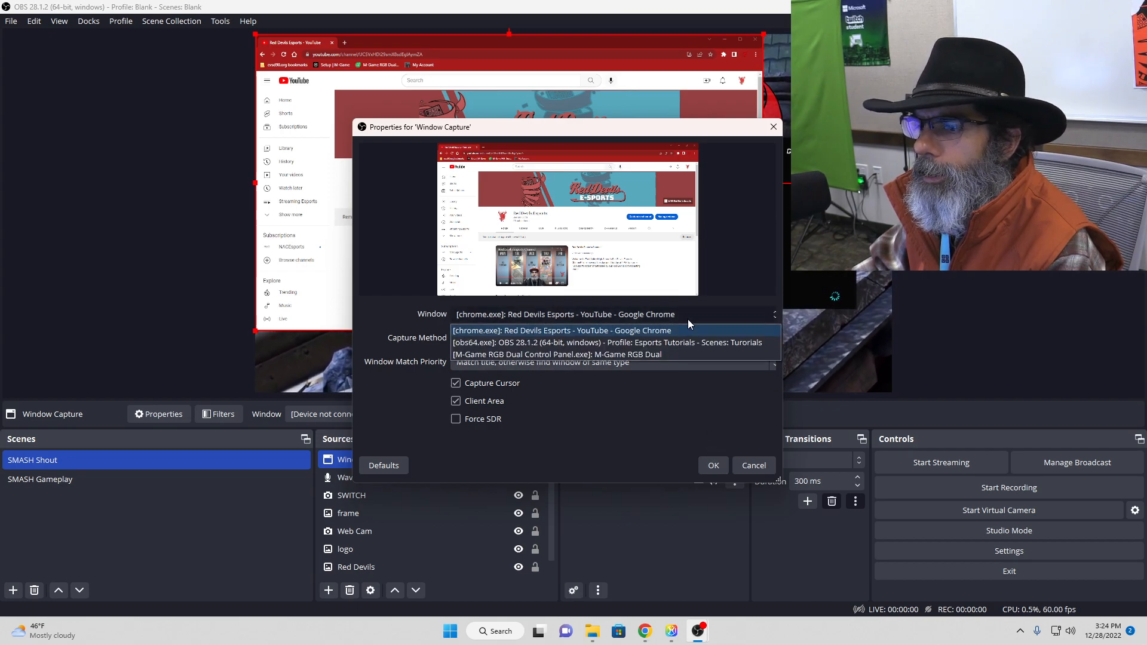
left_click(713, 466)
left_click(713, 466)
Step: Shrink the Chrome capture and place it on the canvas's lower edge, about 614 px from its left side
left_click(697, 302)
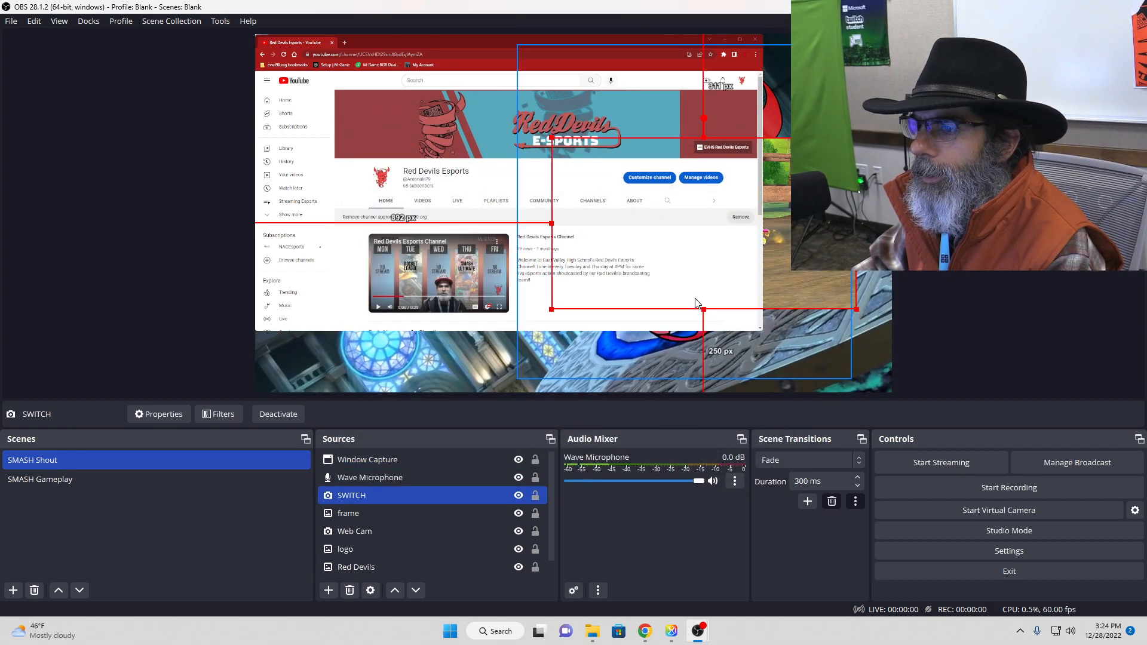
left_click(482, 297)
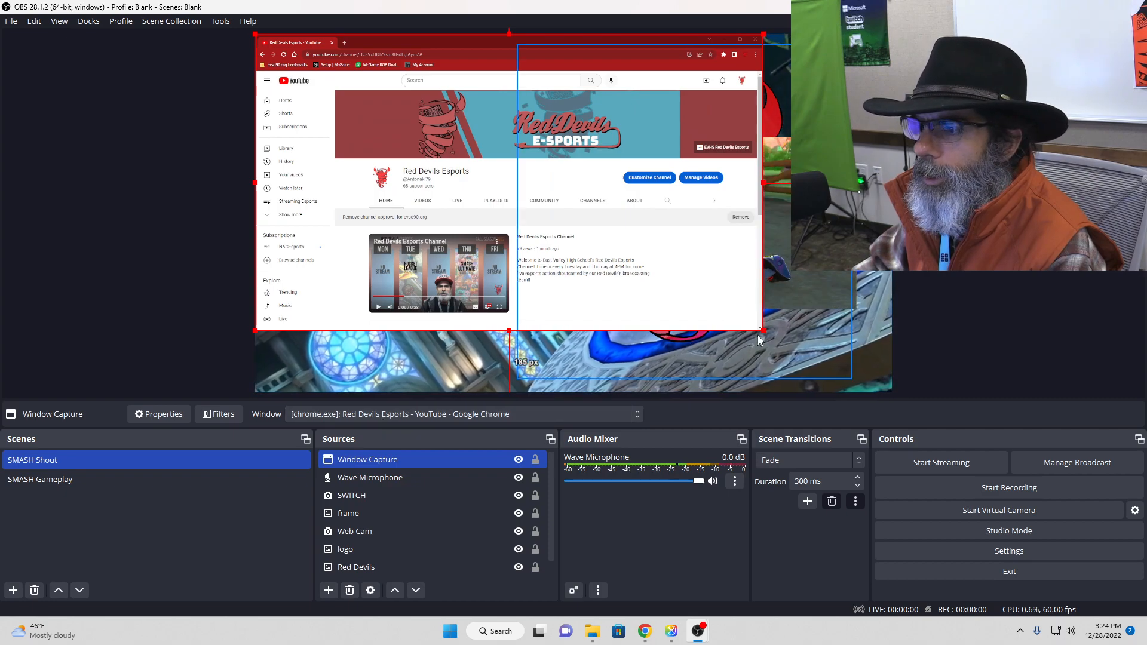
left_click_drag(761, 329, 480, 166)
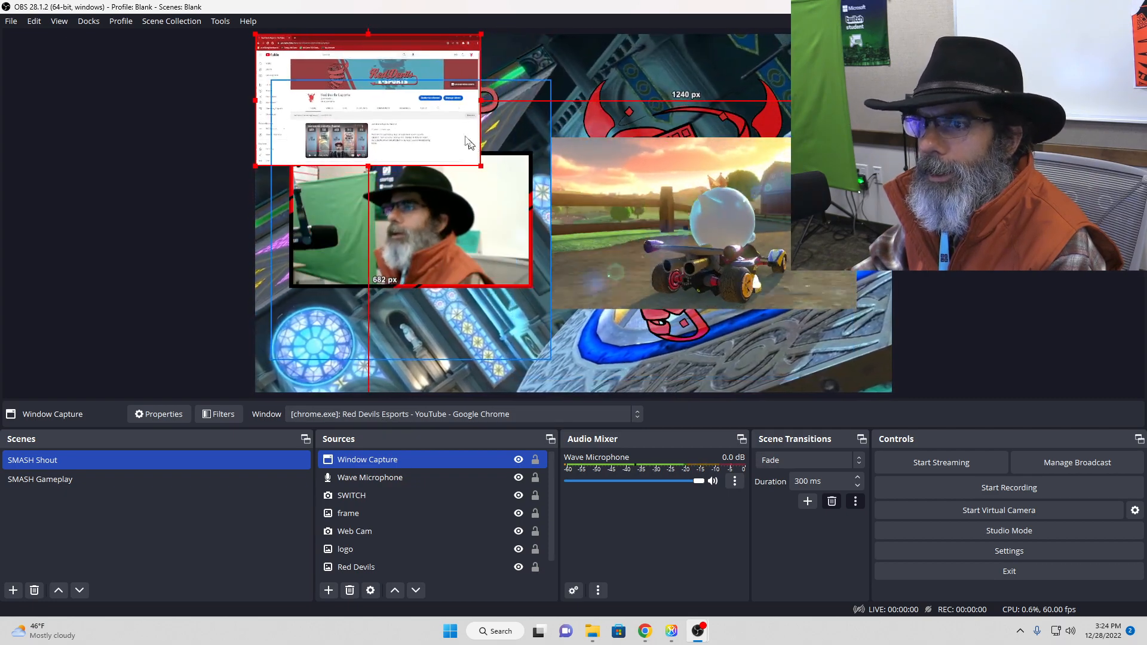
left_click_drag(408, 64, 611, 291)
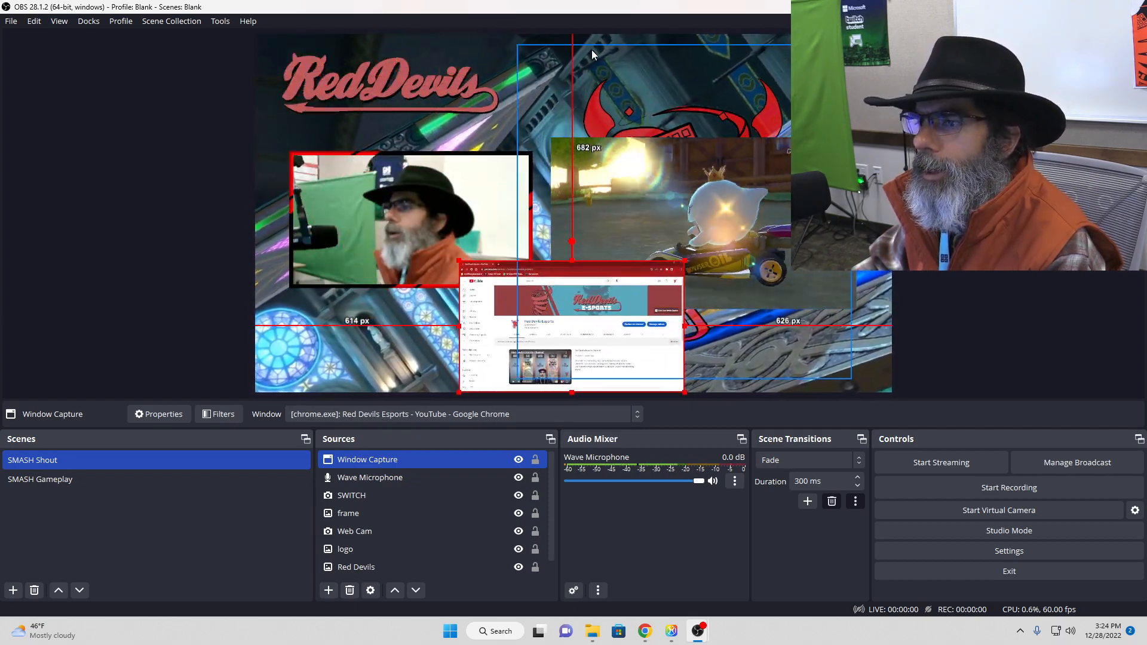
Step: Deselect the capture and scroll the YouTube page in Chrome to check that the captured view follows it
left_click(958, 227)
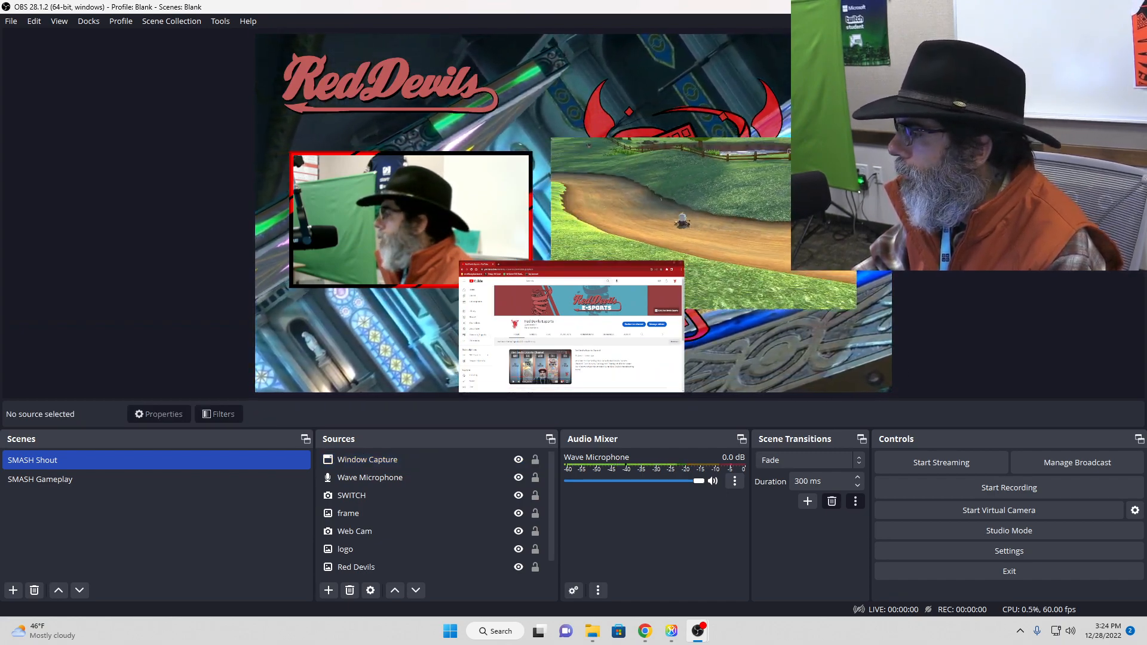
left_click(566, 265)
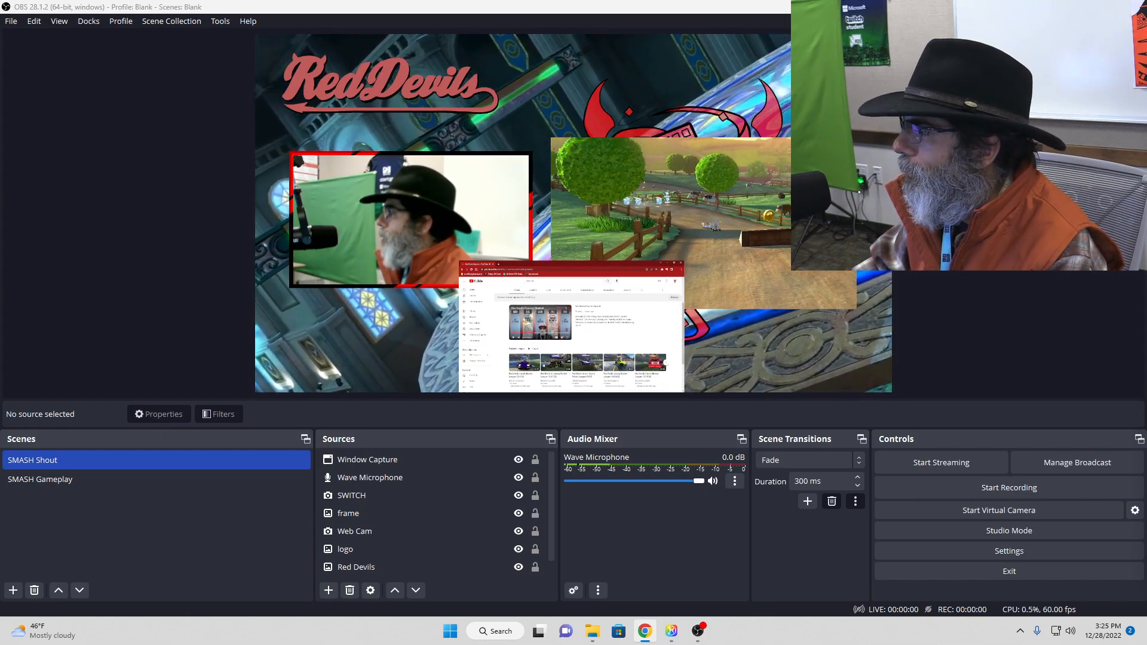
Step: Delete the Window Capture source showing Chrome from the SMASH Shout scene
left_click(487, 321)
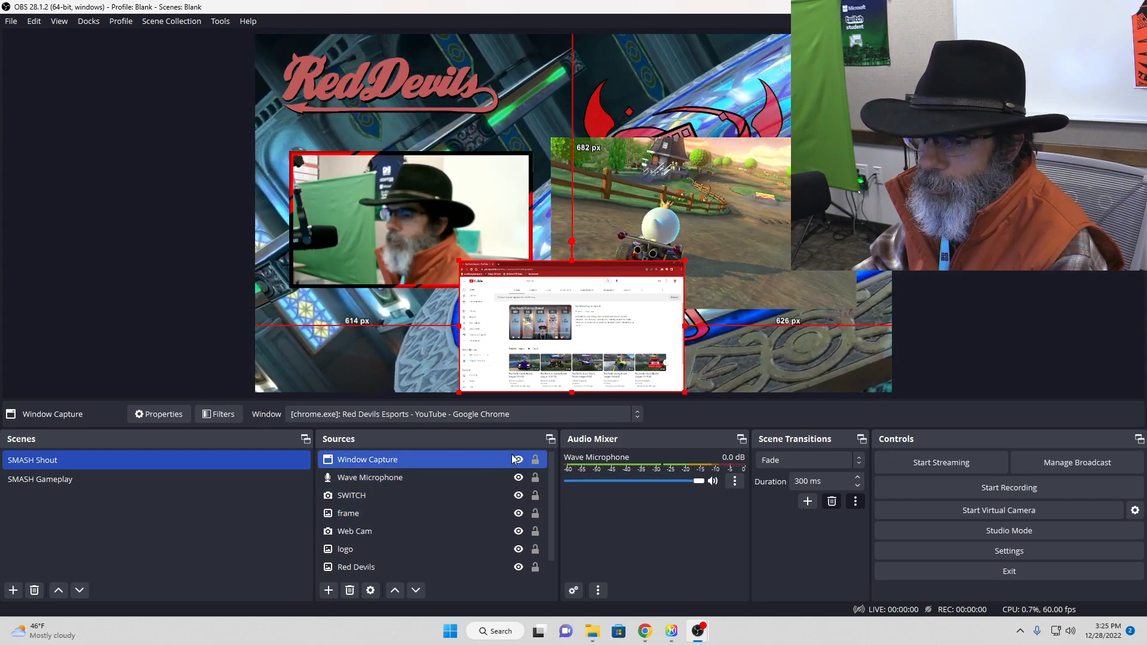
left_click(409, 532, "ctrl")
left_click(409, 531, "ctrl")
key("Delete")
left_click(627, 323)
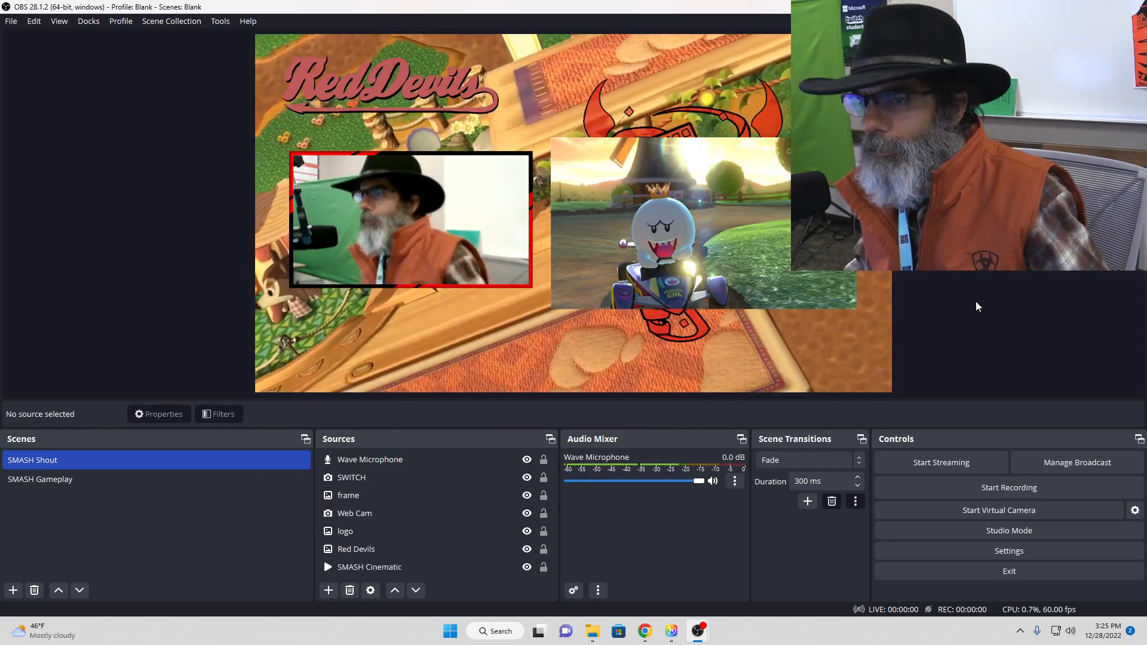
Step: Switch back and forth between the SMASH Gameplay and SMASH Shout scenes to compare them, ending on SMASH Shout
left_click(190, 481)
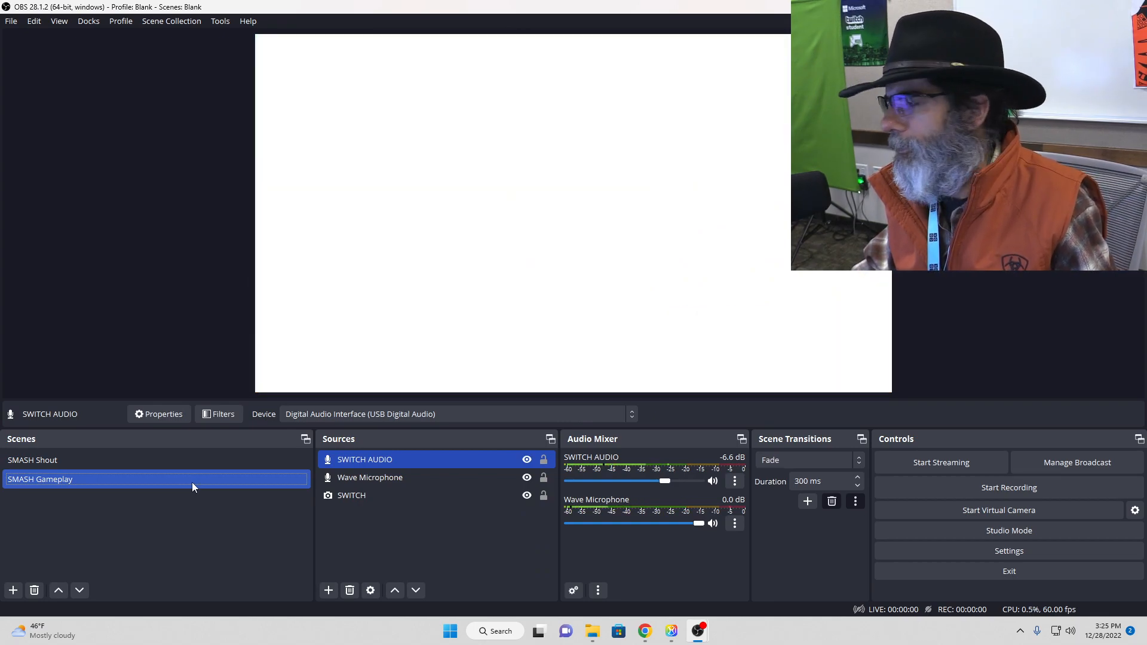
left_click(193, 460)
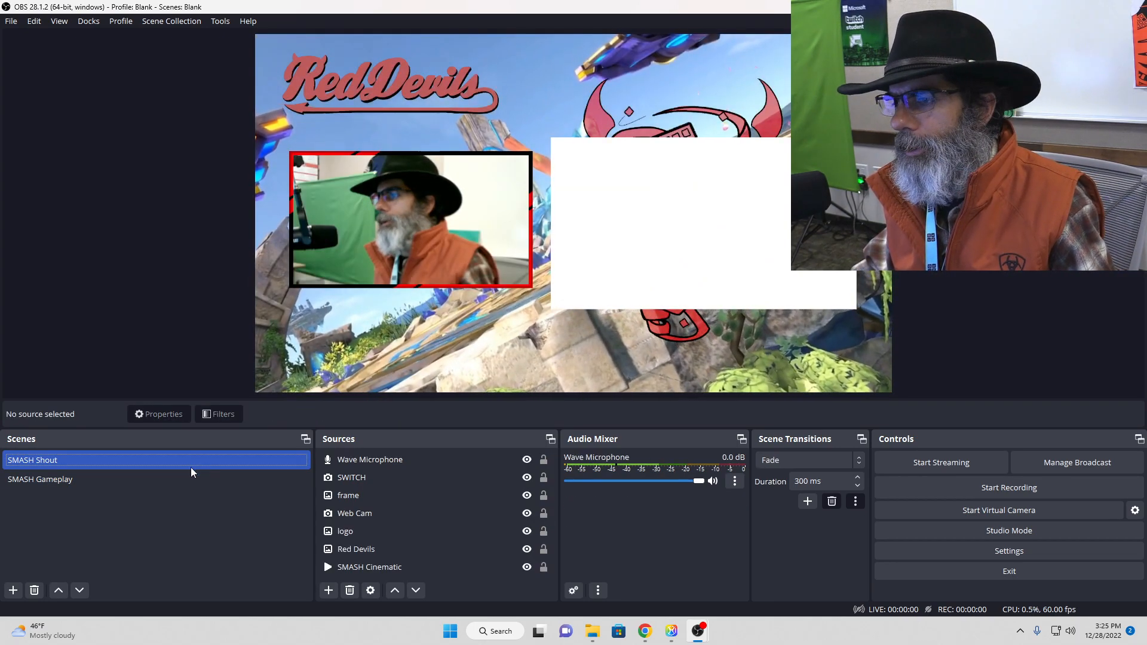
left_click(182, 481)
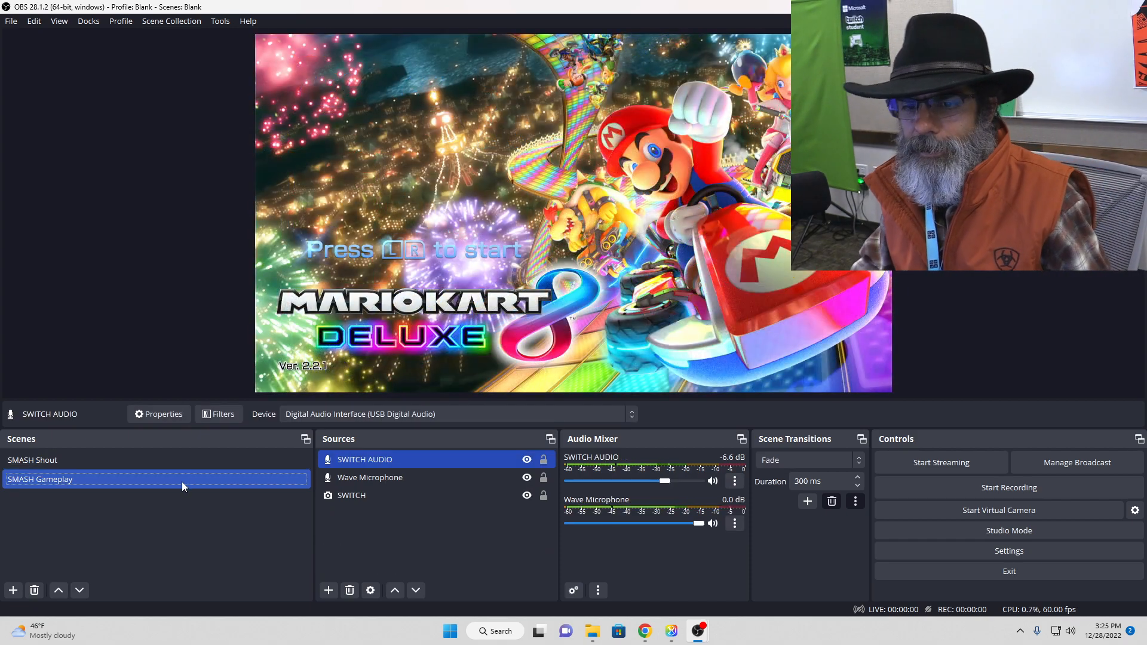
left_click(206, 461)
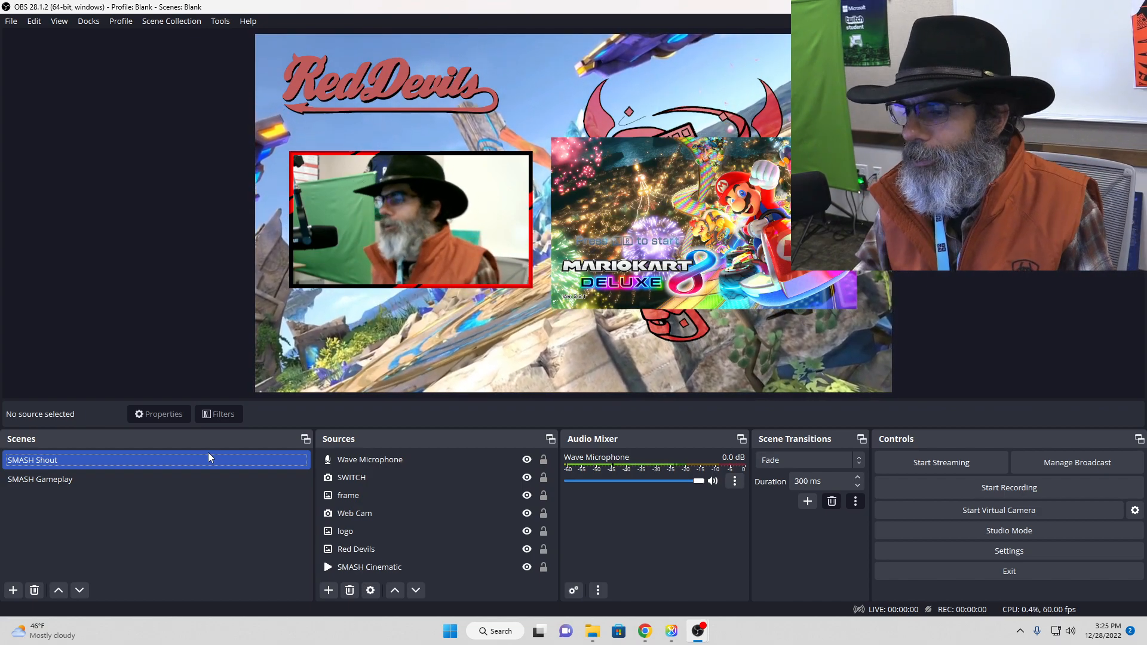
Step: Create a new Text (GDI+) source in the SMASH Shout scene under its default name
left_click(328, 590)
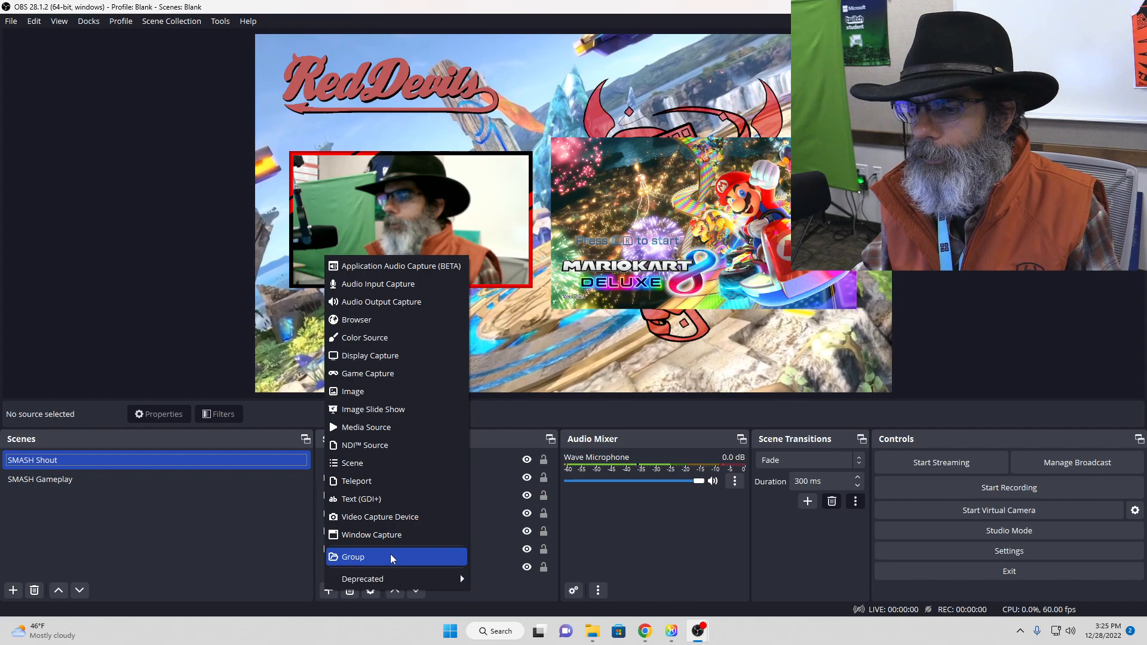
left_click(376, 499)
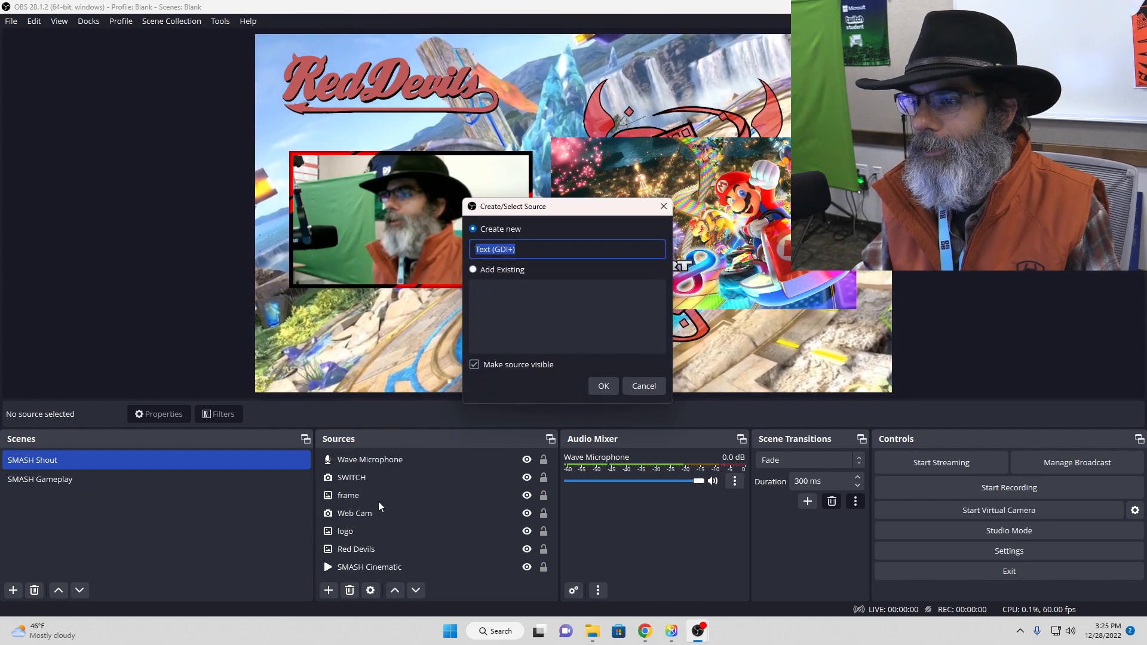
left_click(605, 386)
left_click(603, 386)
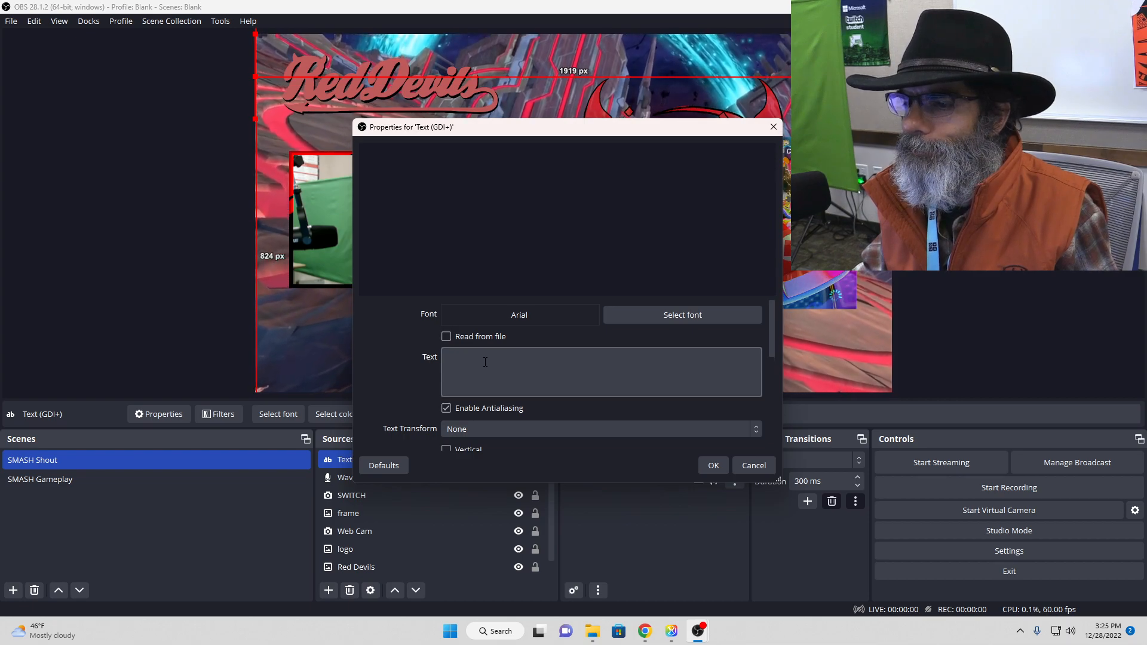
Step: Set the text source to Arial Regular with the text "SCORE EV" and "SCORE DH" separated by a wide gap
left_click(657, 315)
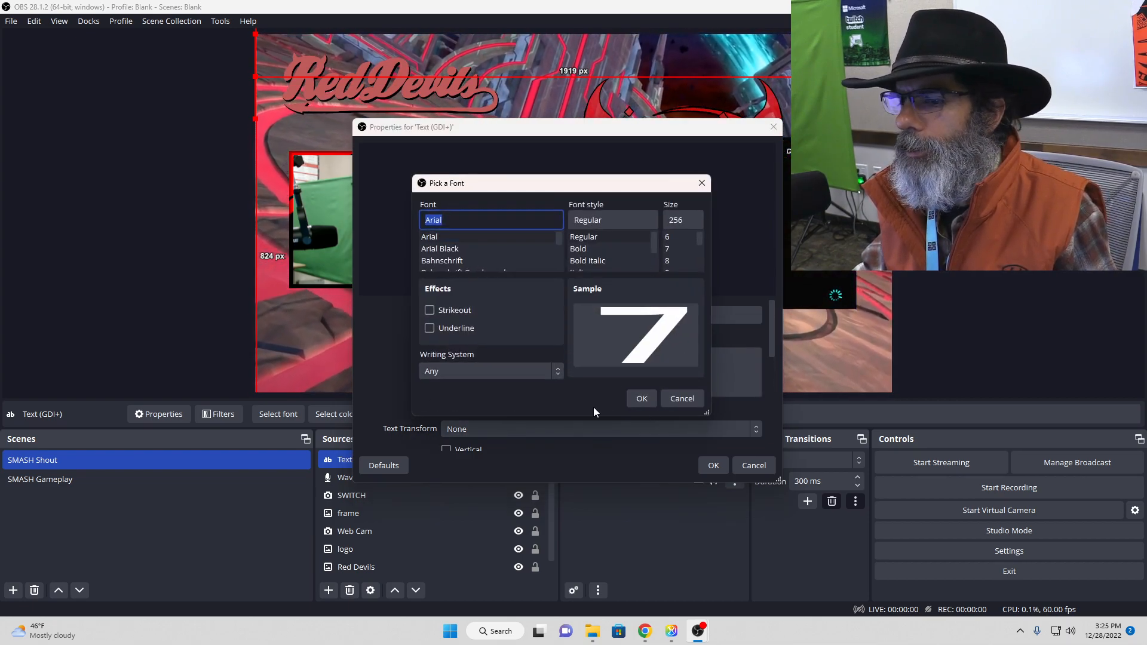
left_click(641, 399)
left_click(508, 374)
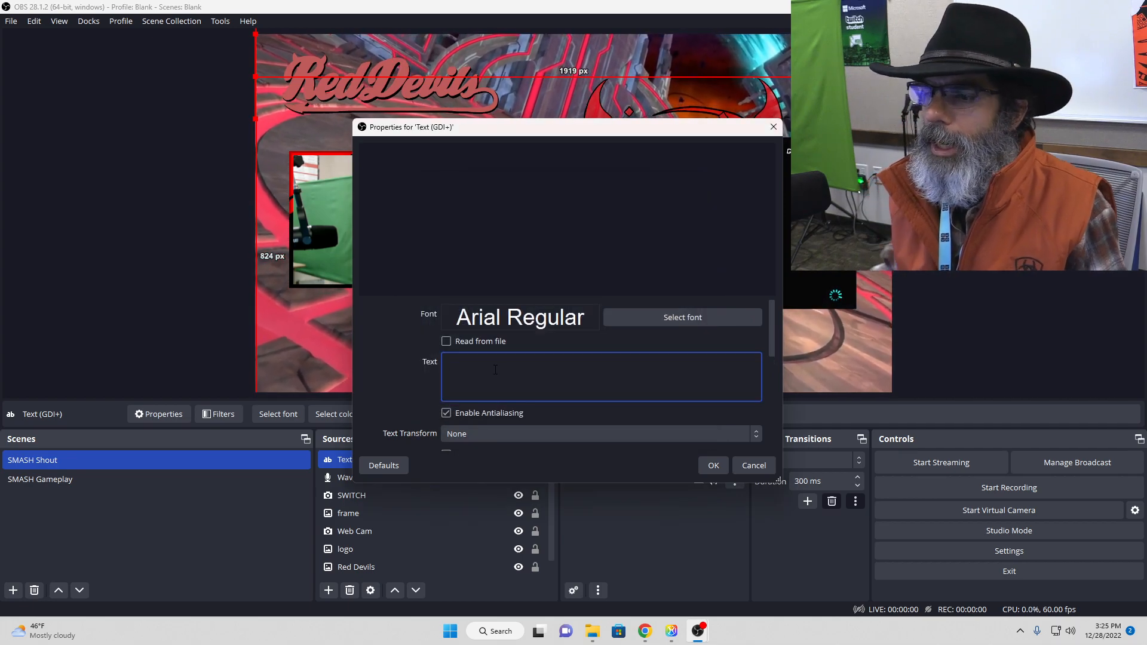
type("SCORE EV                              SCORE  DH")
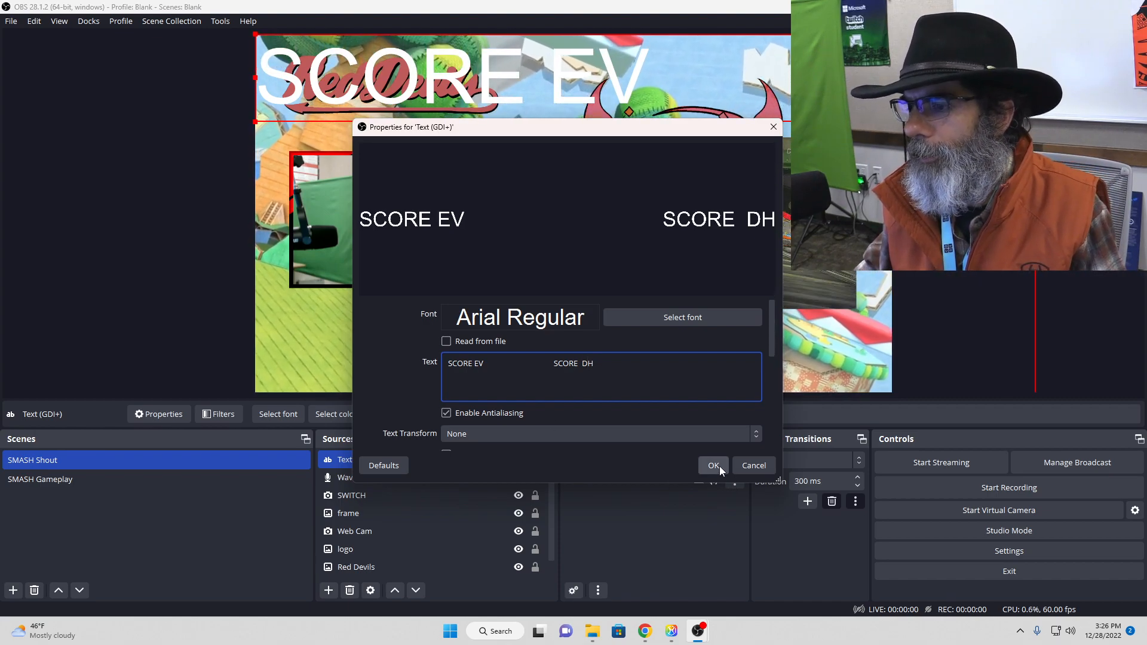
left_click(719, 466)
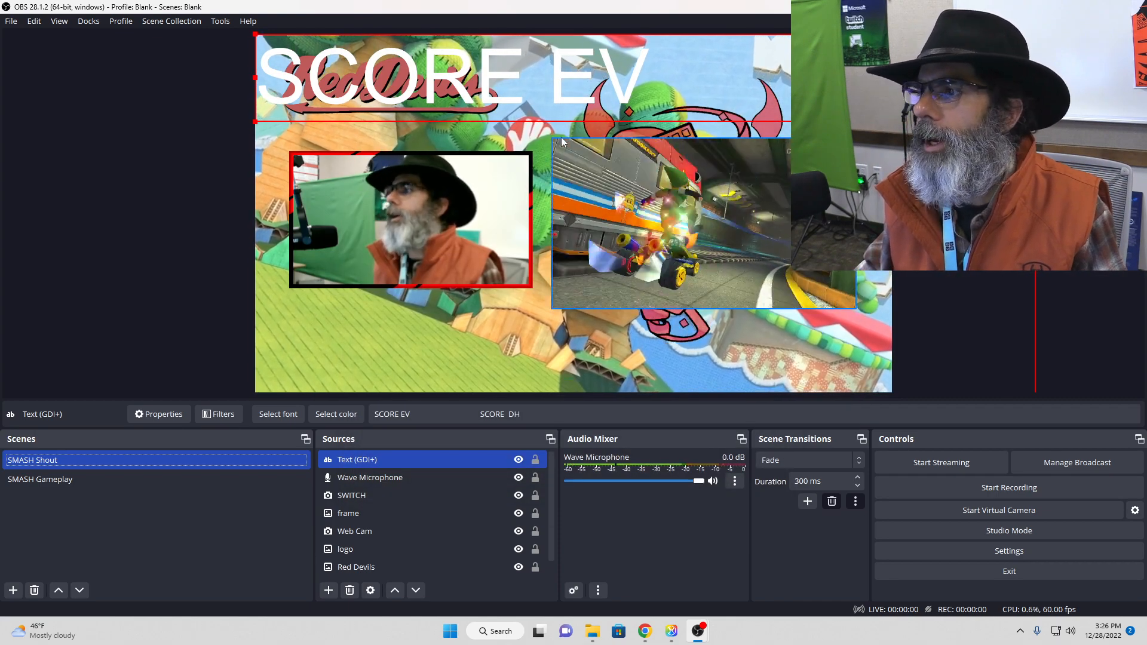
left_click(423, 72)
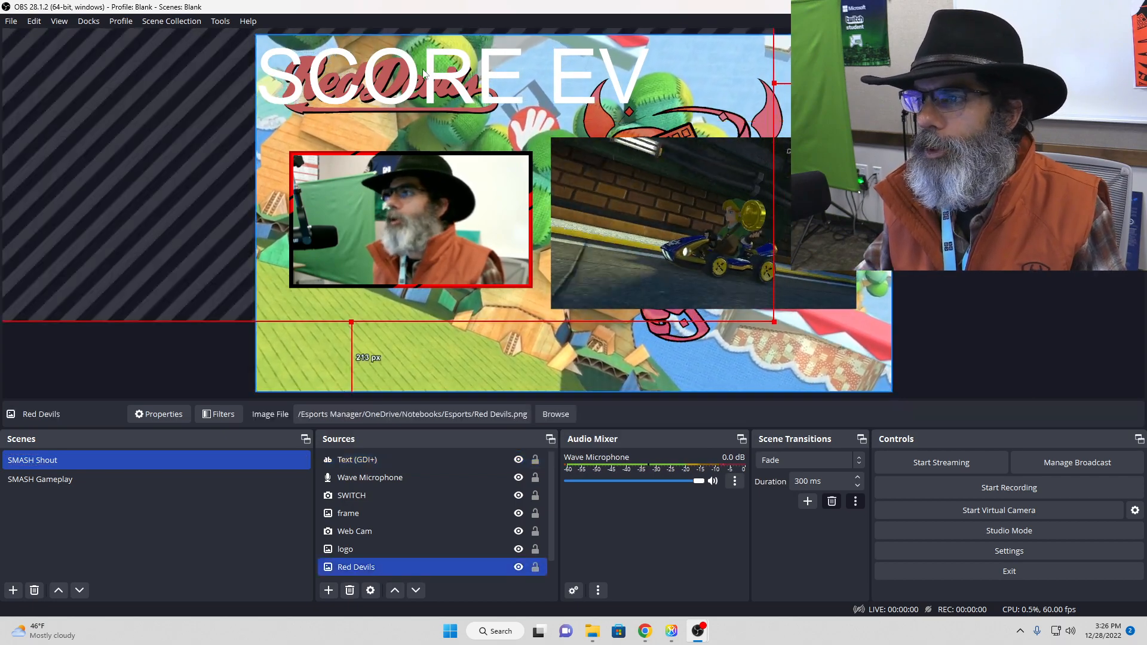
left_click(423, 73)
left_click(423, 73)
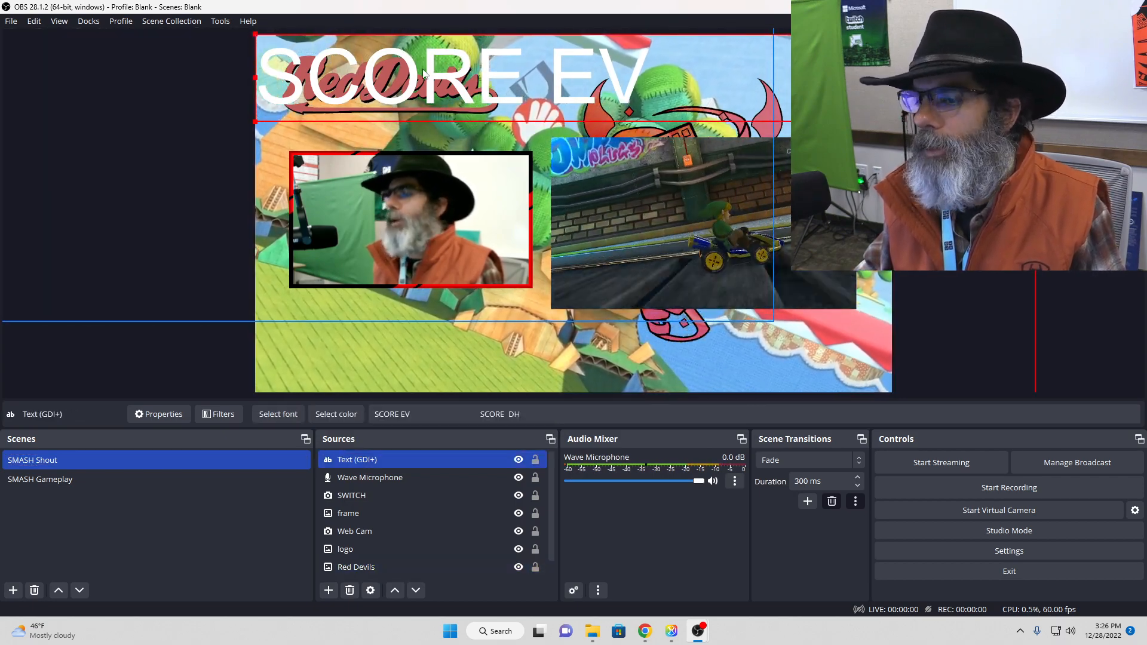
left_click(423, 73)
left_click(423, 73)
left_click(423, 73)
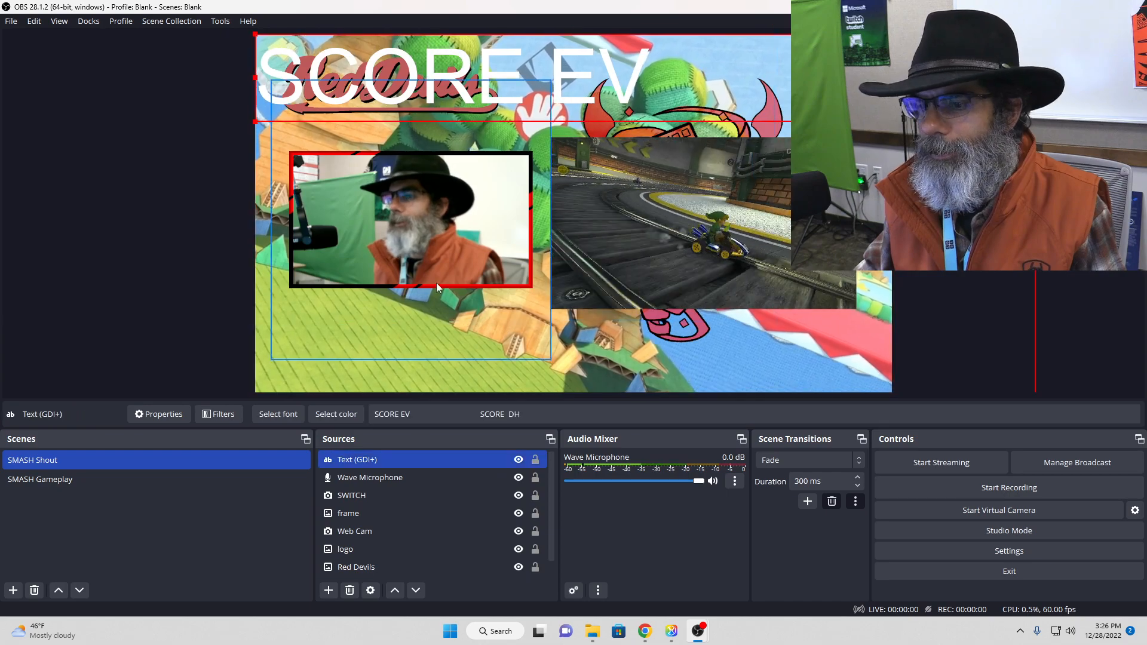
Step: Try center alignment and a font size of 36 for the score text, and discard both changes
double_click(463, 458)
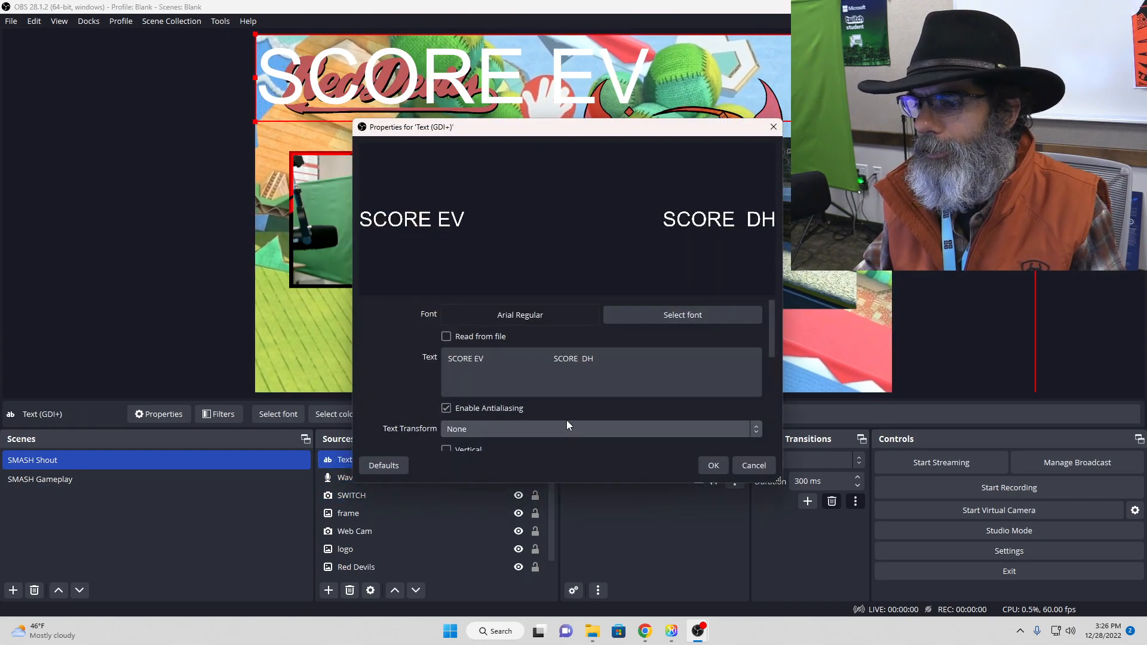
left_click_drag(776, 333, 778, 430)
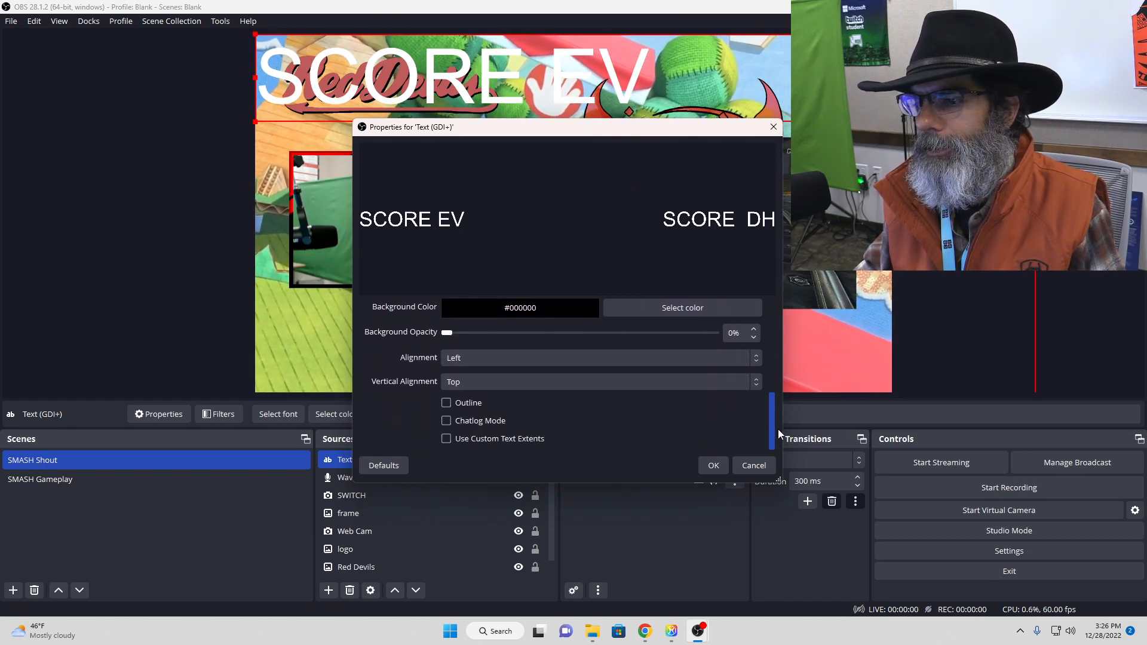
left_click(592, 358)
left_click(575, 389)
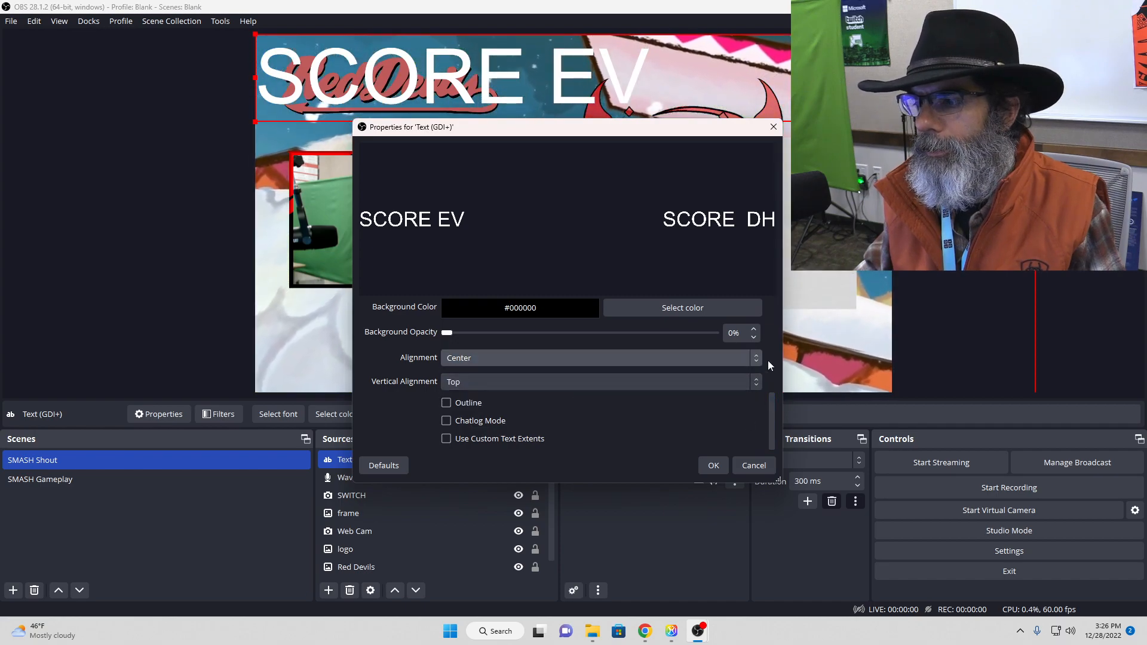
left_click_drag(771, 426, 761, 290)
left_click(693, 317)
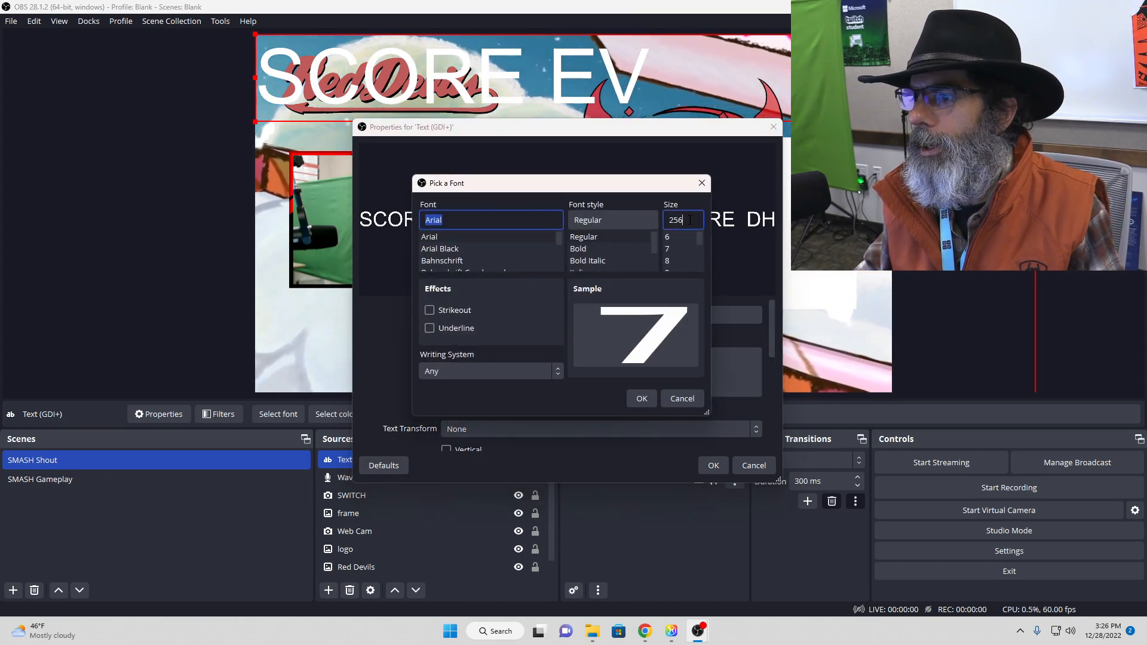
left_click_drag(690, 220, 673, 220)
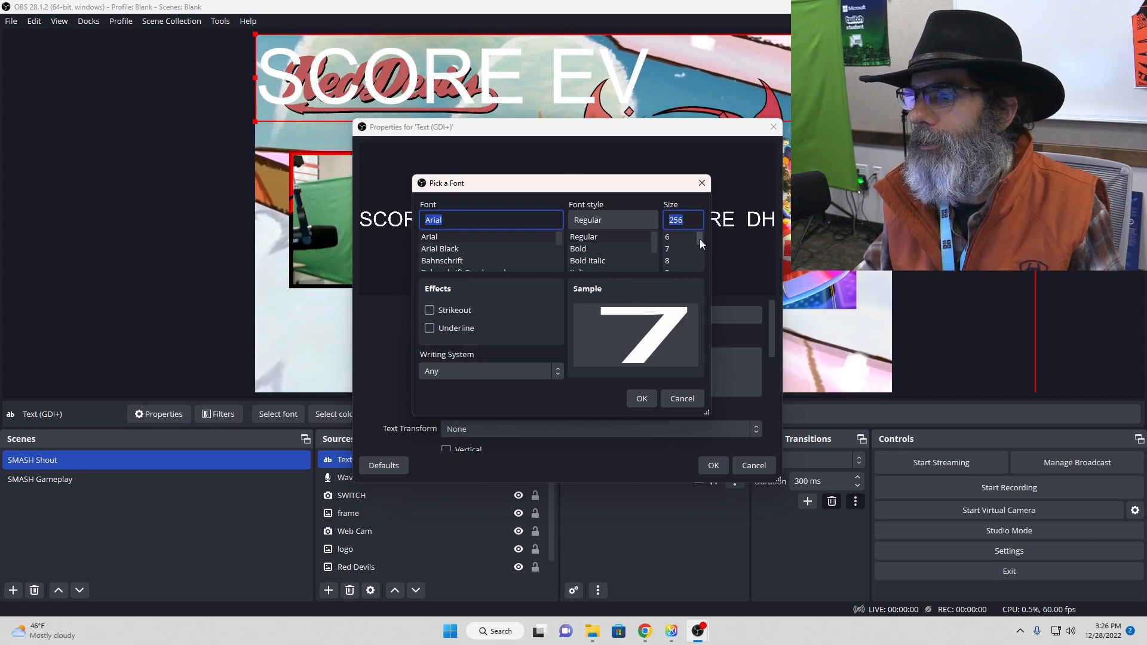
left_click_drag(700, 239, 701, 265)
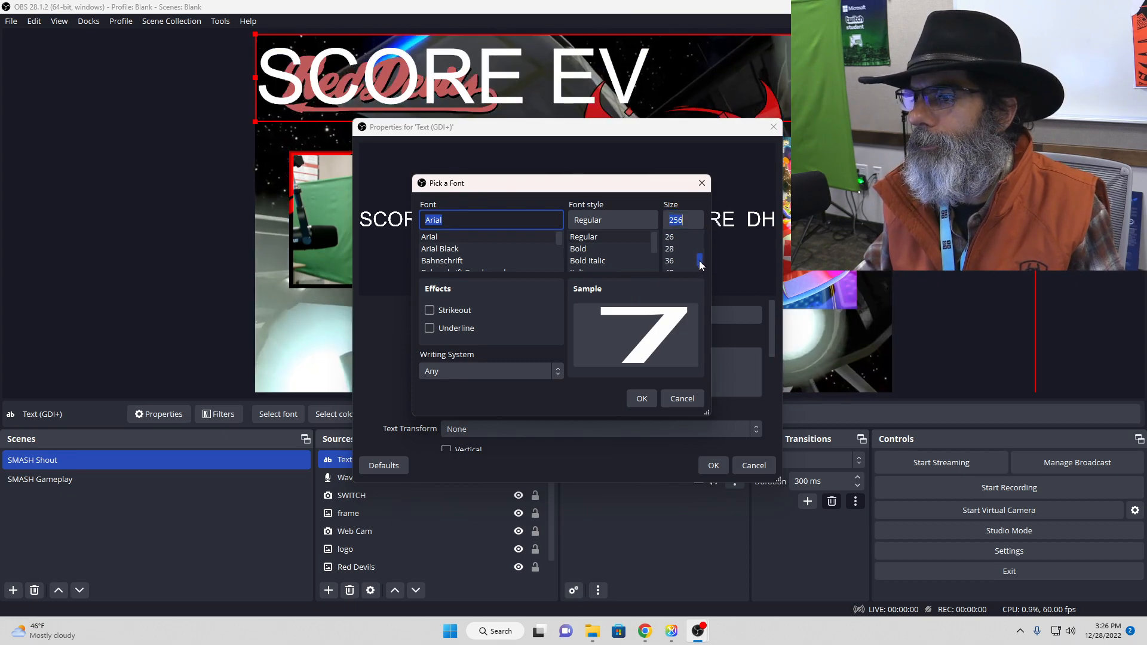
left_click(691, 250)
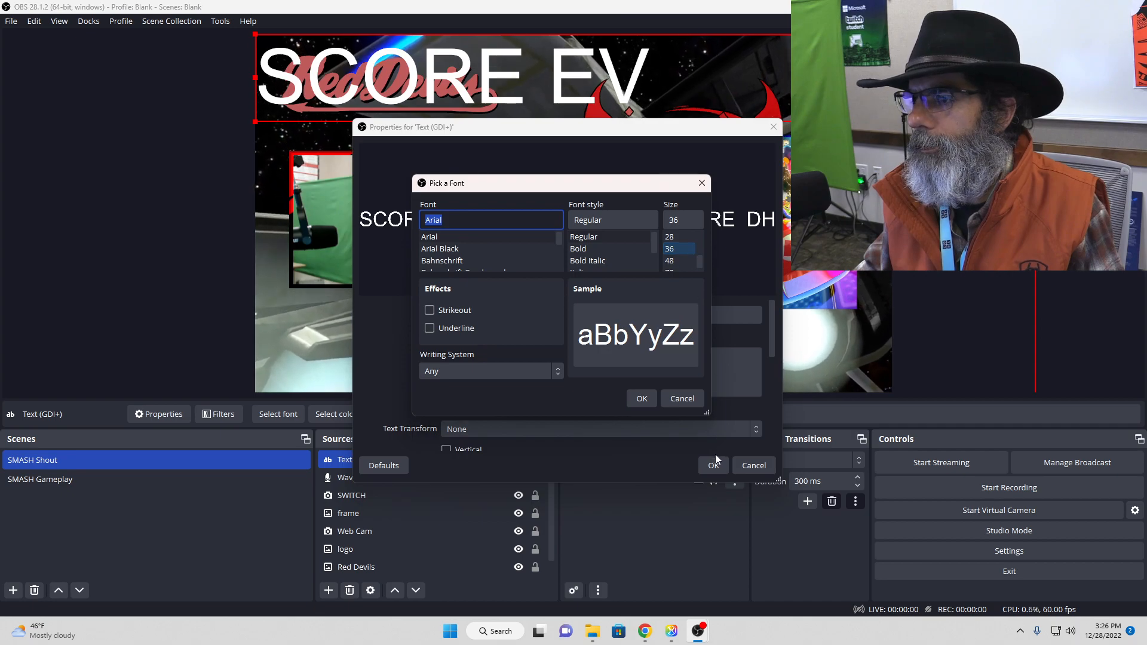
left_click(678, 398)
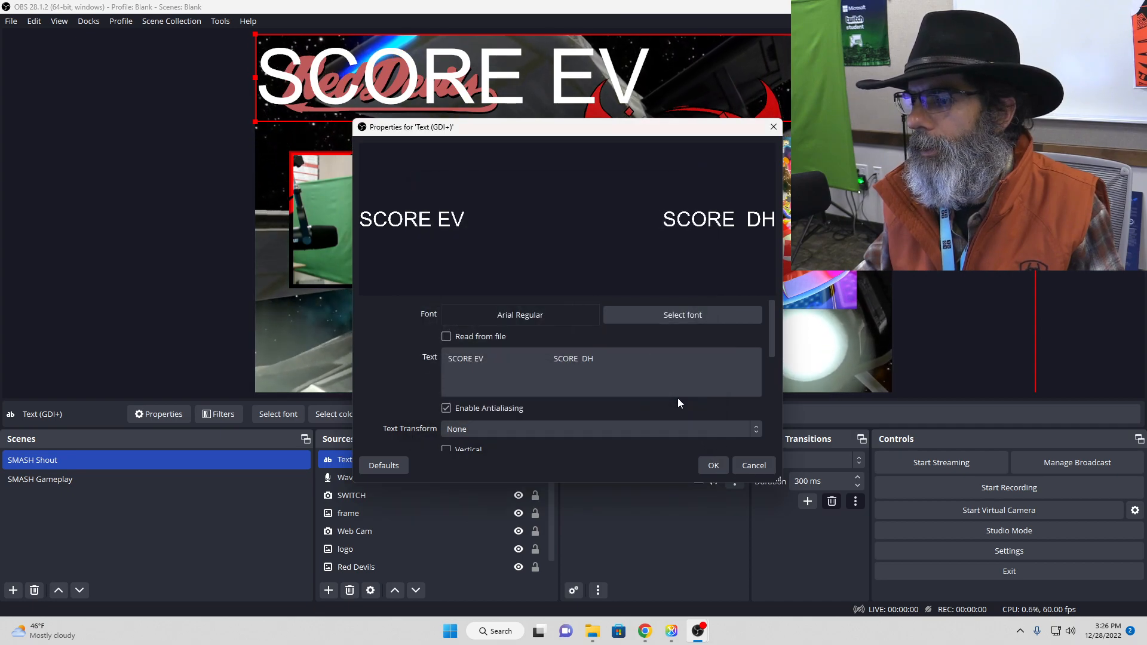
left_click(754, 465)
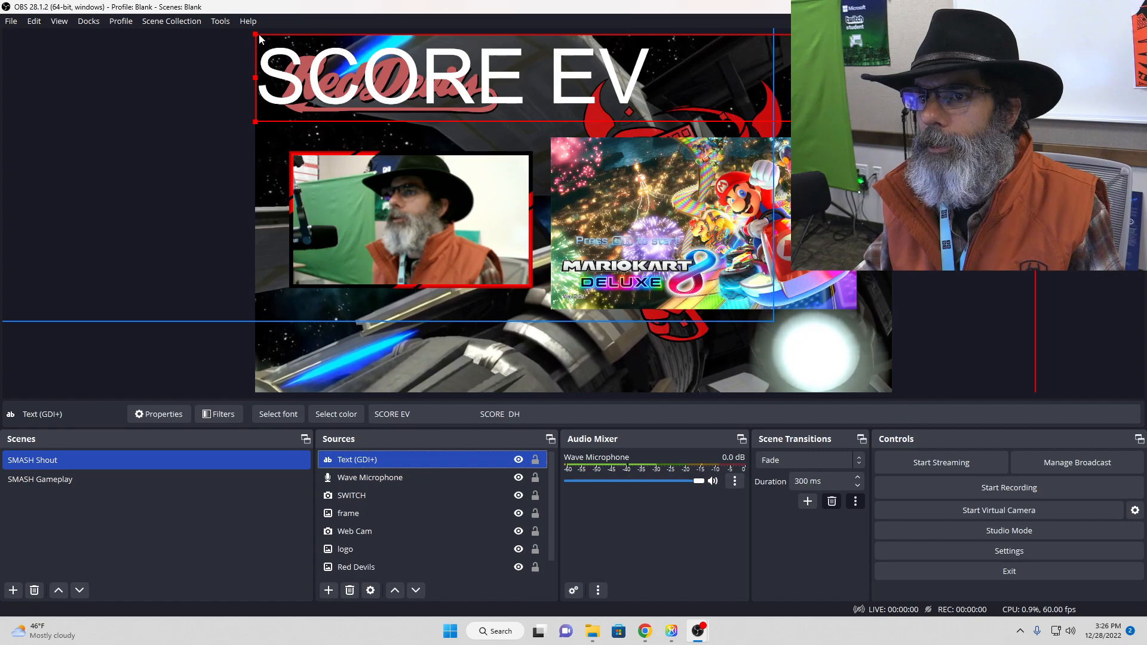
Step: Shrink the score text and place it above the Switch capture, about 815 px from the canvas's left side and 37 px from its upper edge
left_click_drag(266, 68, 534, 61)
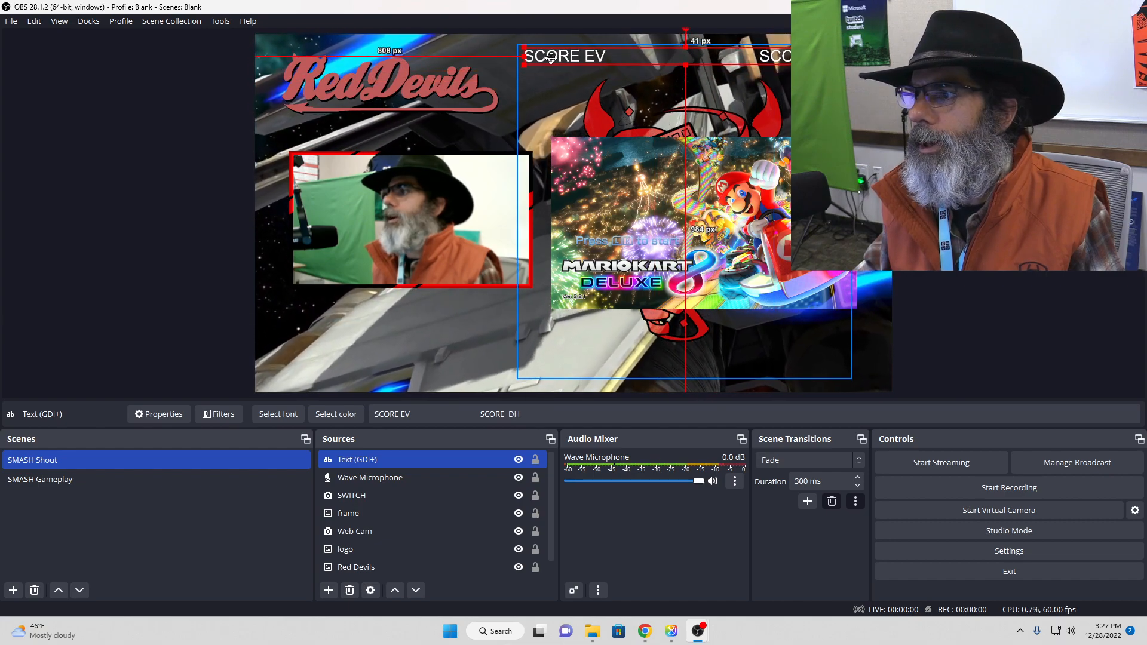
left_click(480, 352)
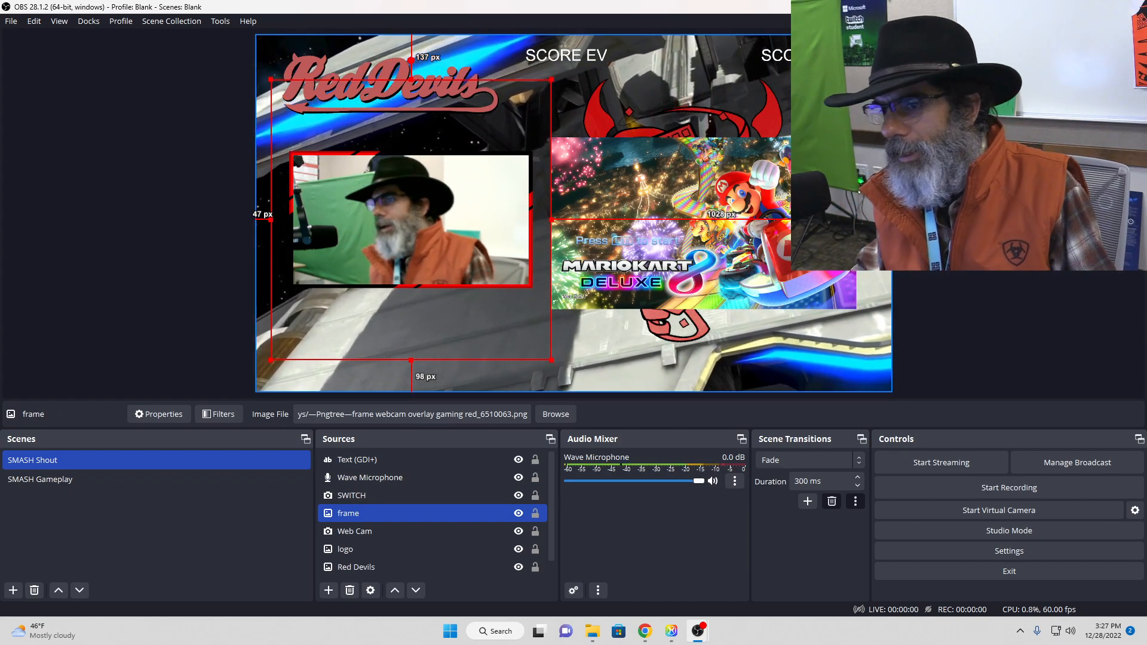
left_click(197, 323)
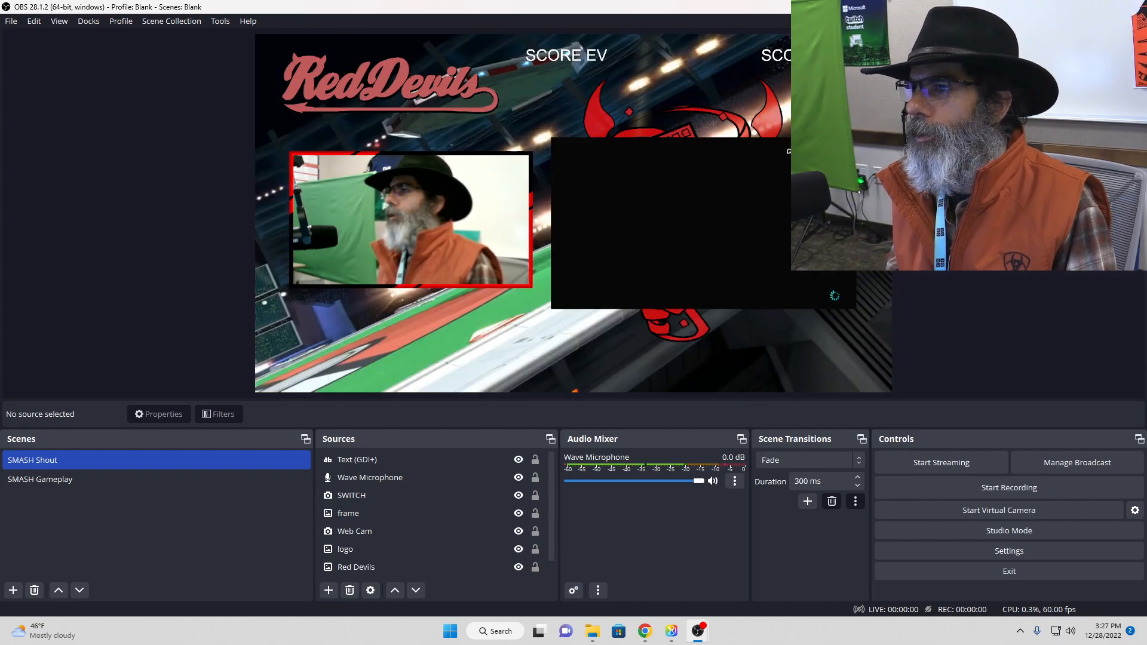
left_click(557, 55)
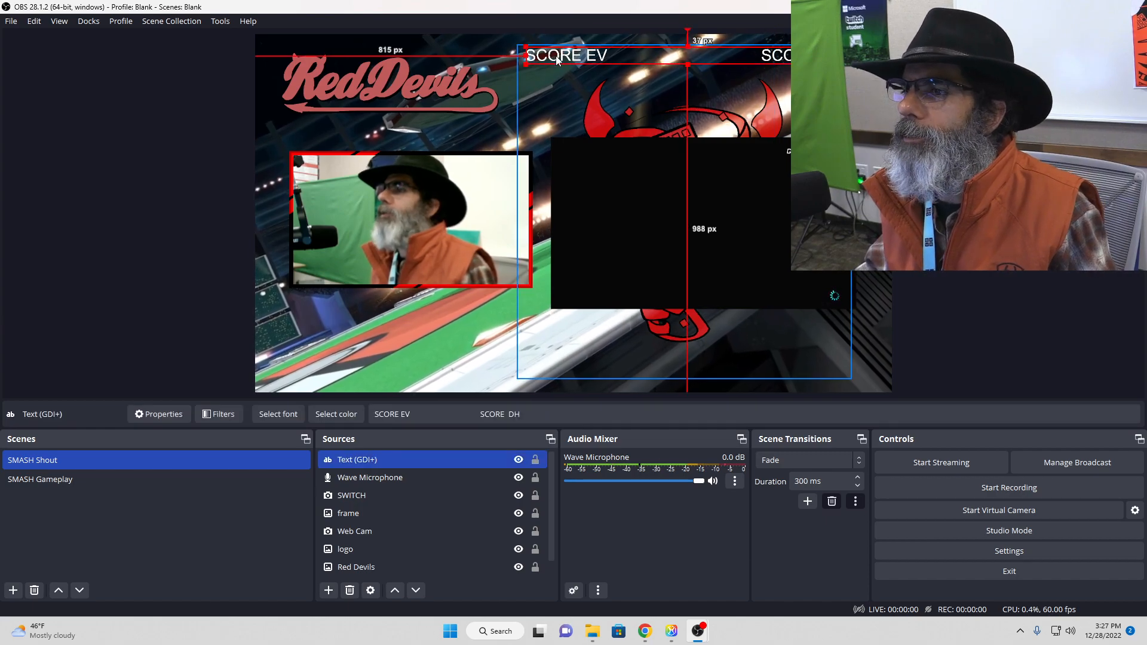
left_click(558, 51)
left_click(559, 52)
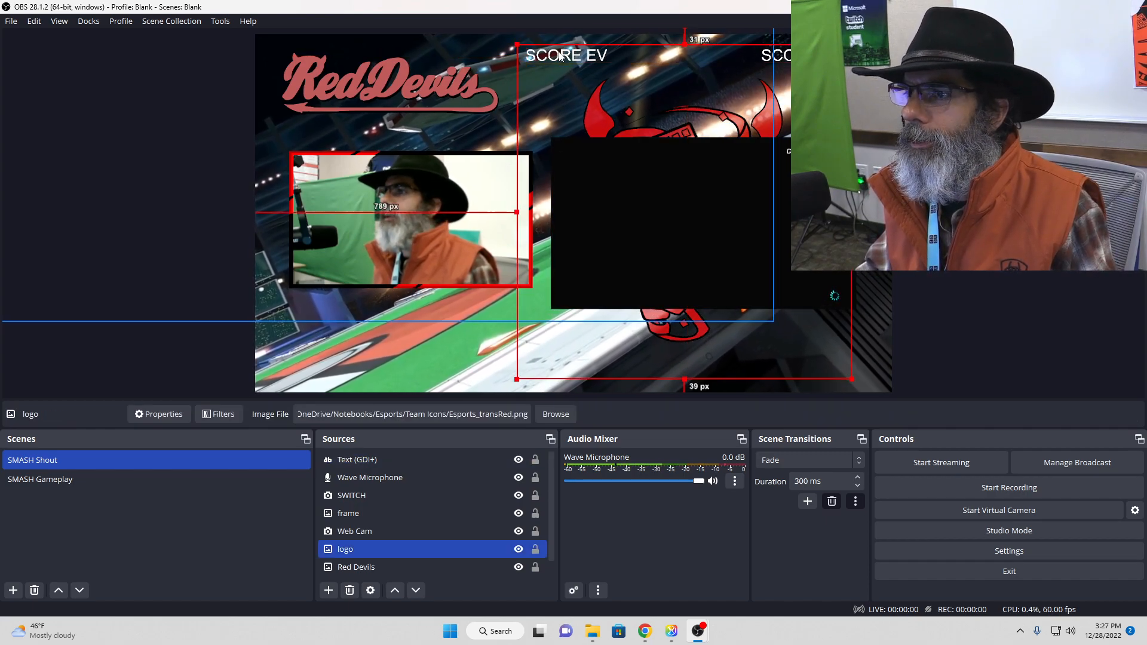
left_click(560, 53)
left_click(559, 57)
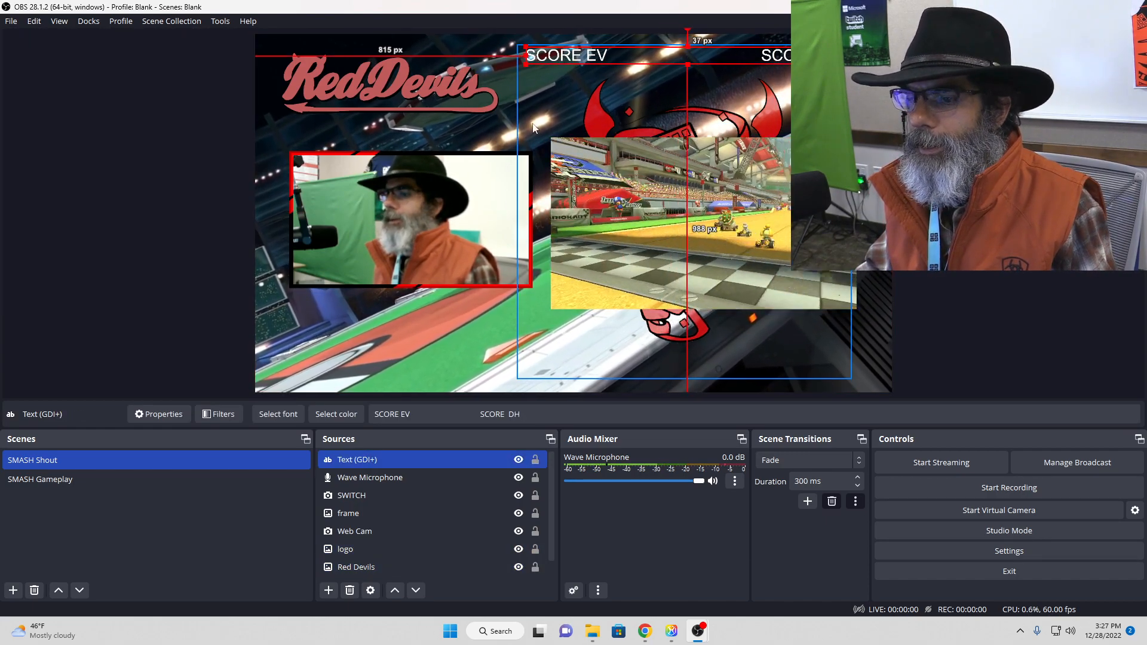
Step: Change the color of the SCORE EV / SCORE DH text source to red, #ff0000
double_click(424, 459)
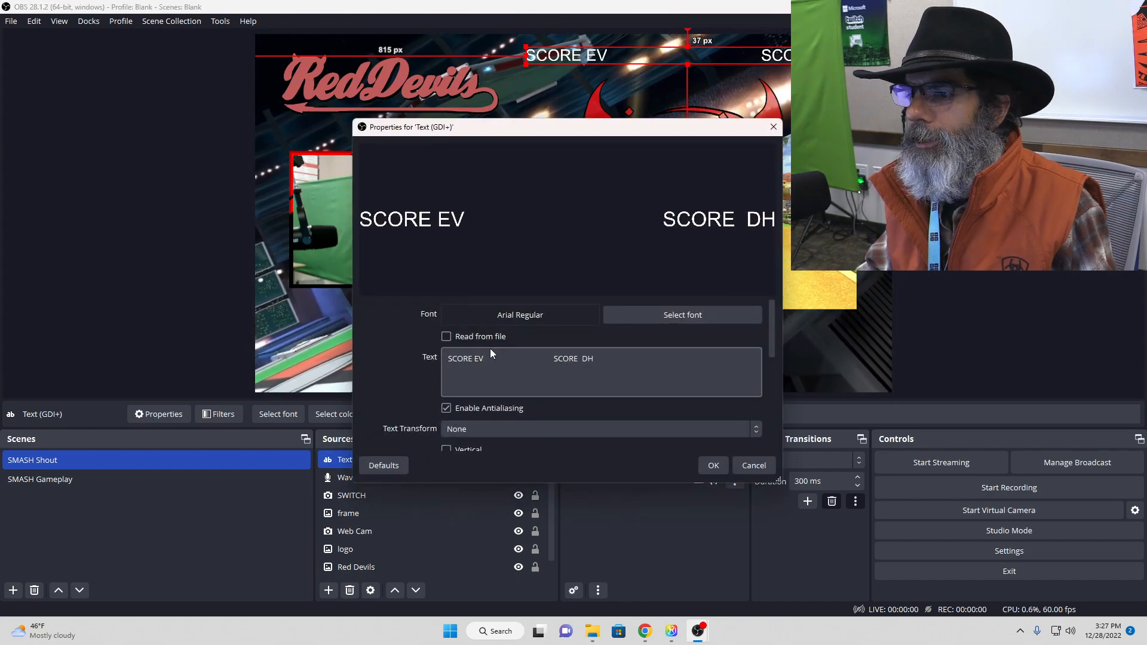
left_click(664, 317)
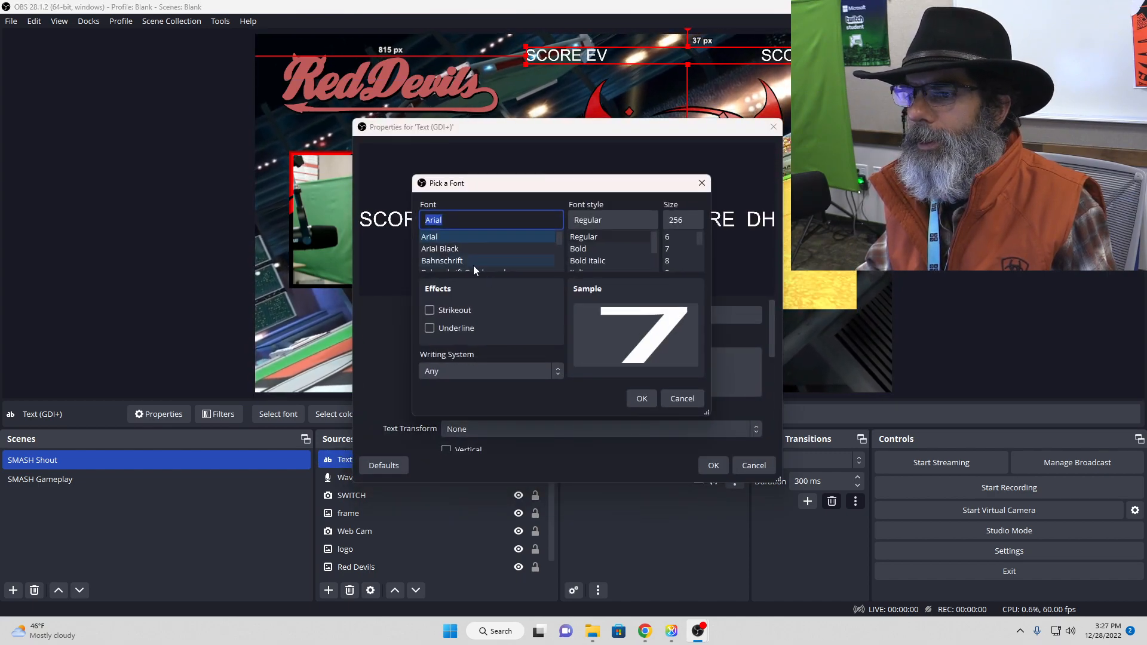
left_click(674, 398)
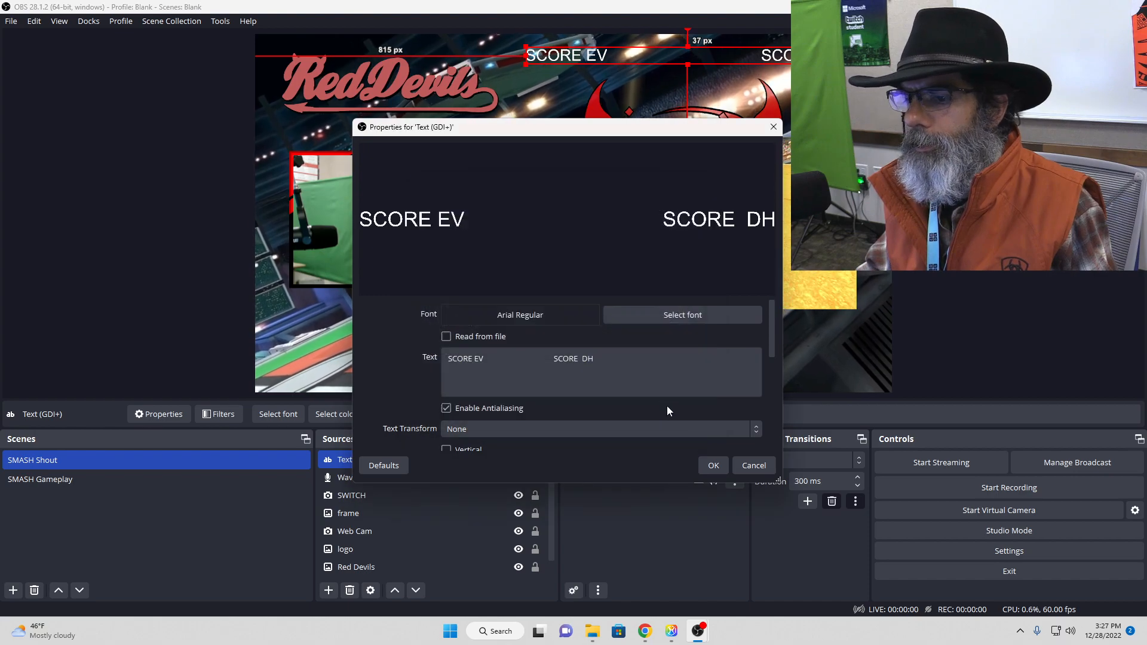
scroll(668, 405, "down", 2)
left_click(654, 405)
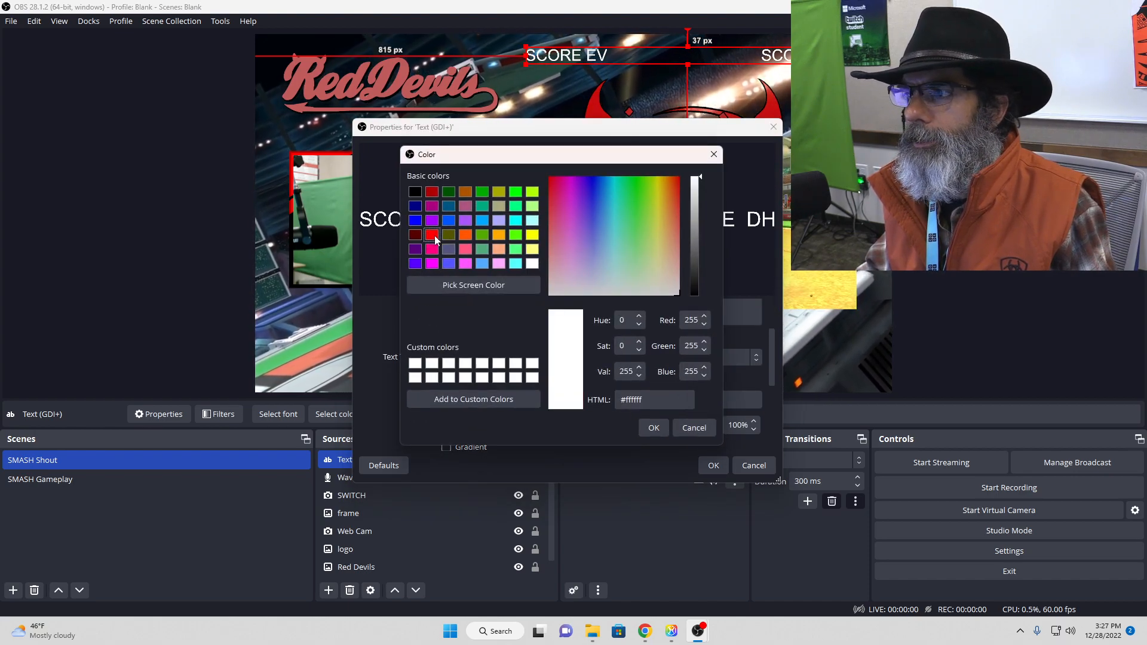
left_click(435, 236)
left_click(655, 427)
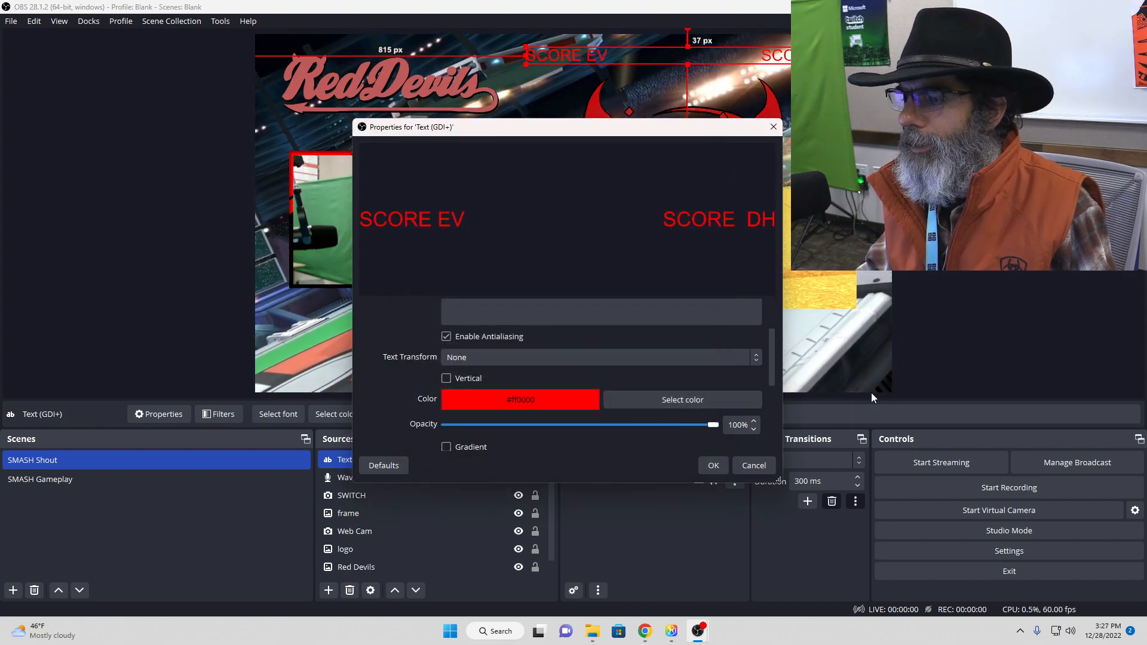
left_click(713, 465)
left_click(962, 179)
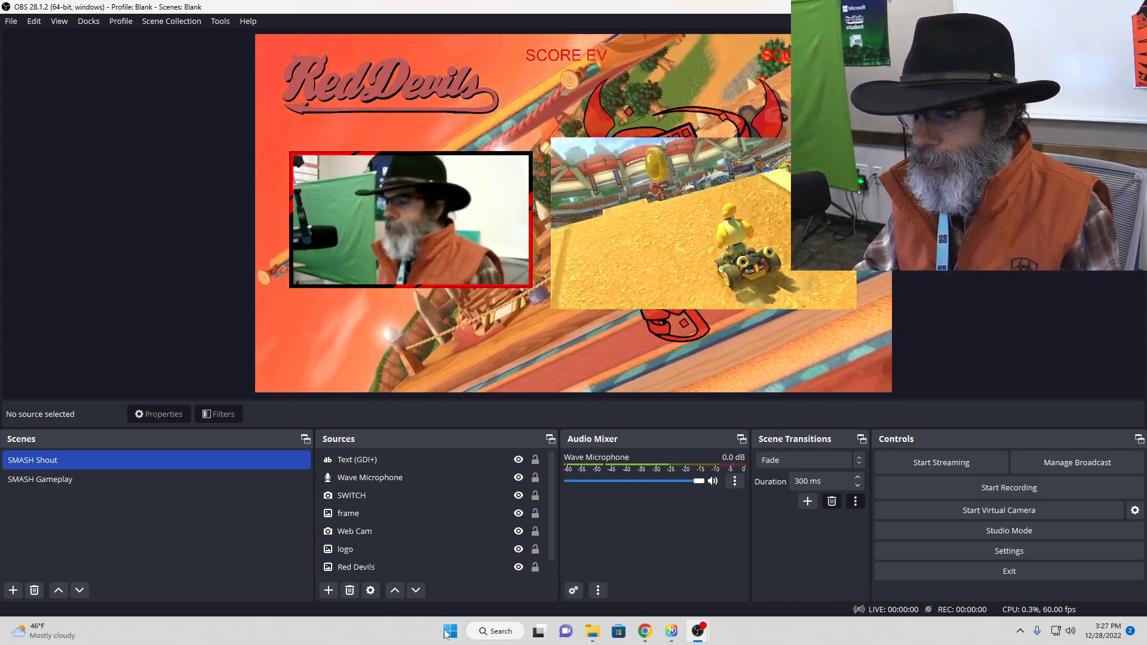
Step: Open WordPad and enter the scores 3 and 6 on one line, separated by tabs
left_click(501, 633)
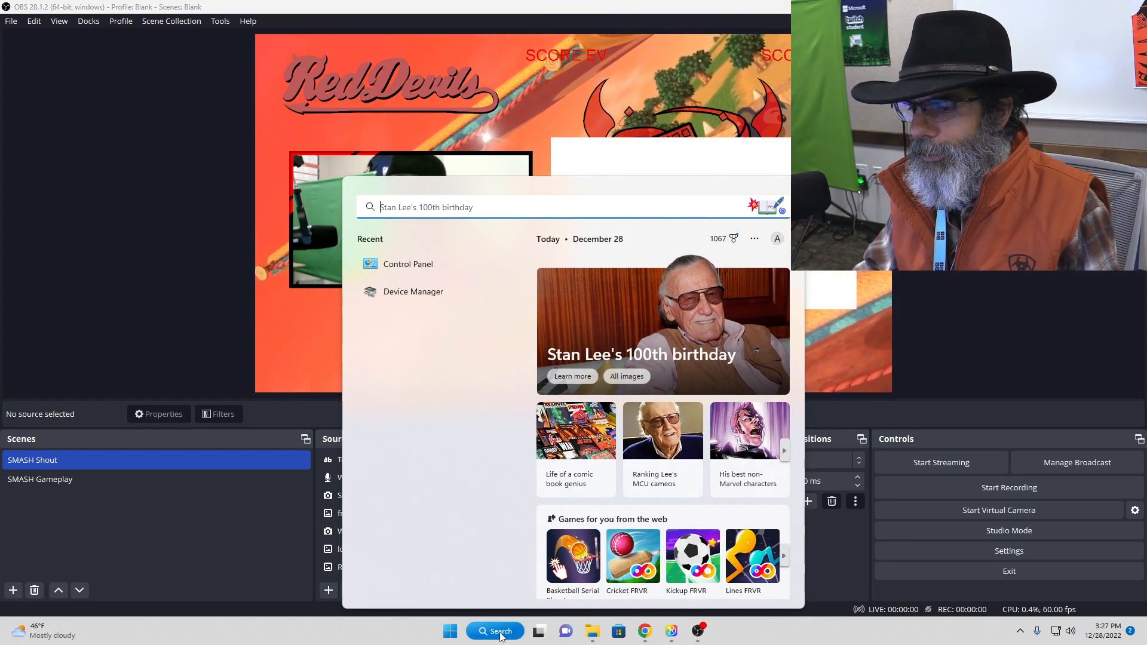
type("text")
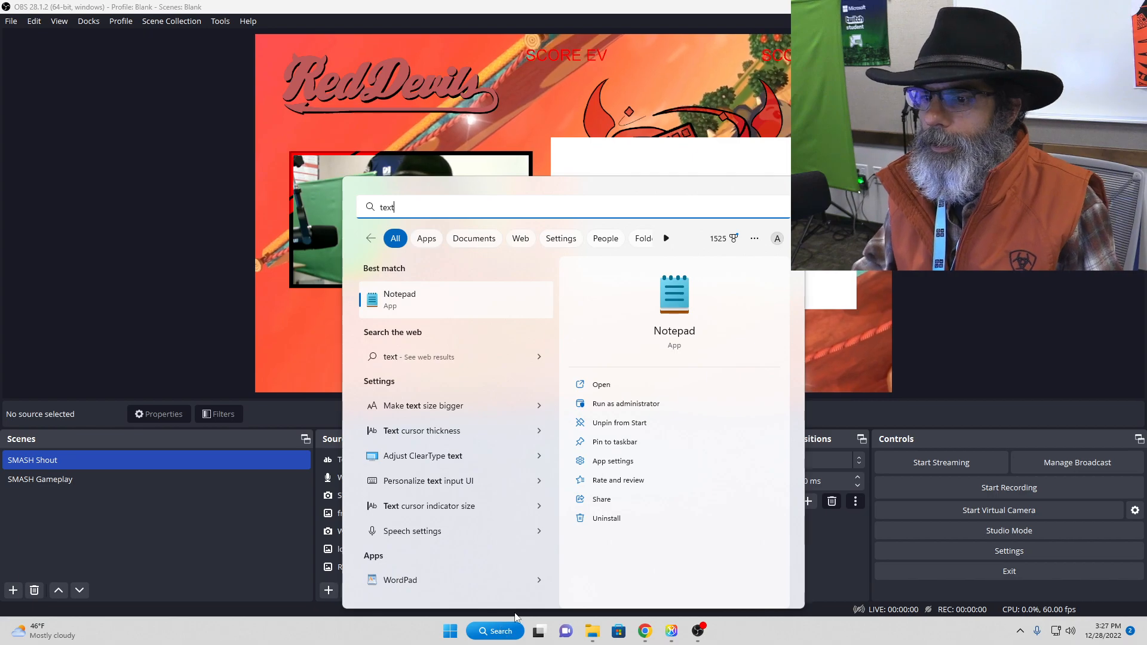
left_click(418, 581)
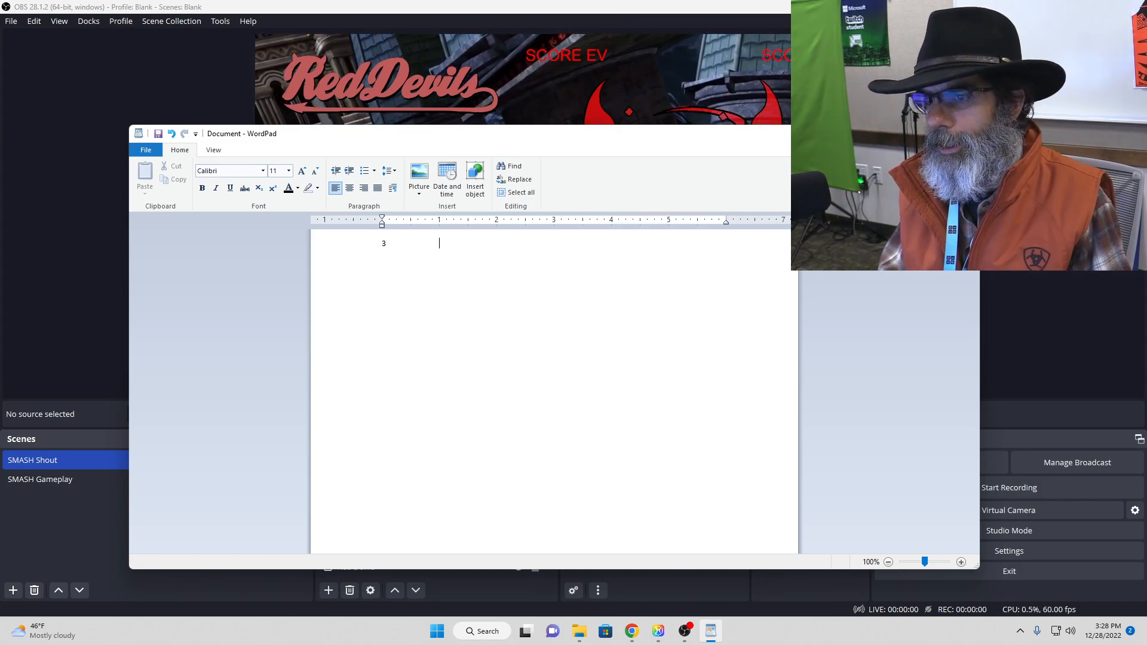
key("Tab")
type("6")
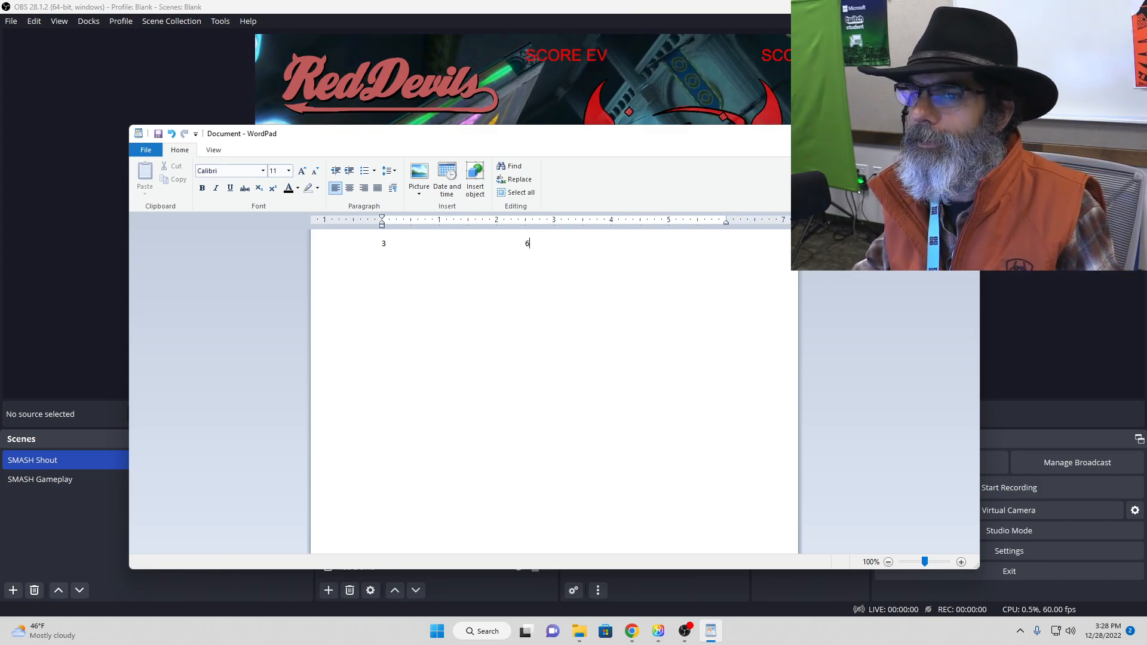
Step: Save the WordPad document in the Documents folder as "SMASH Score" in Rich Text Format
left_click(159, 134)
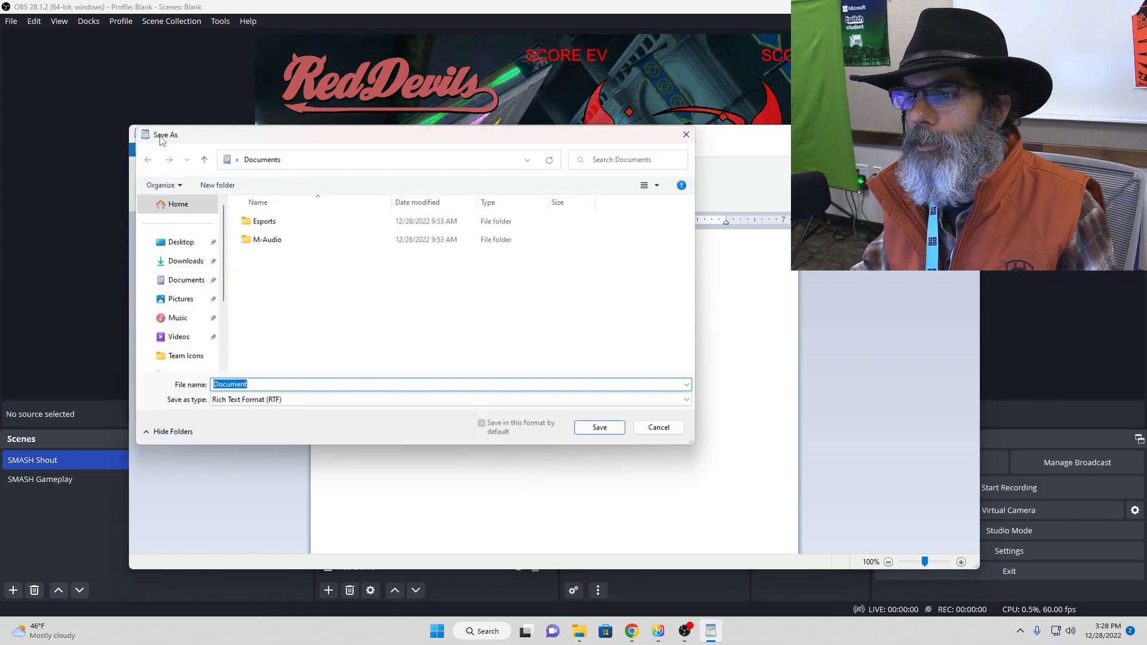
left_click(257, 222)
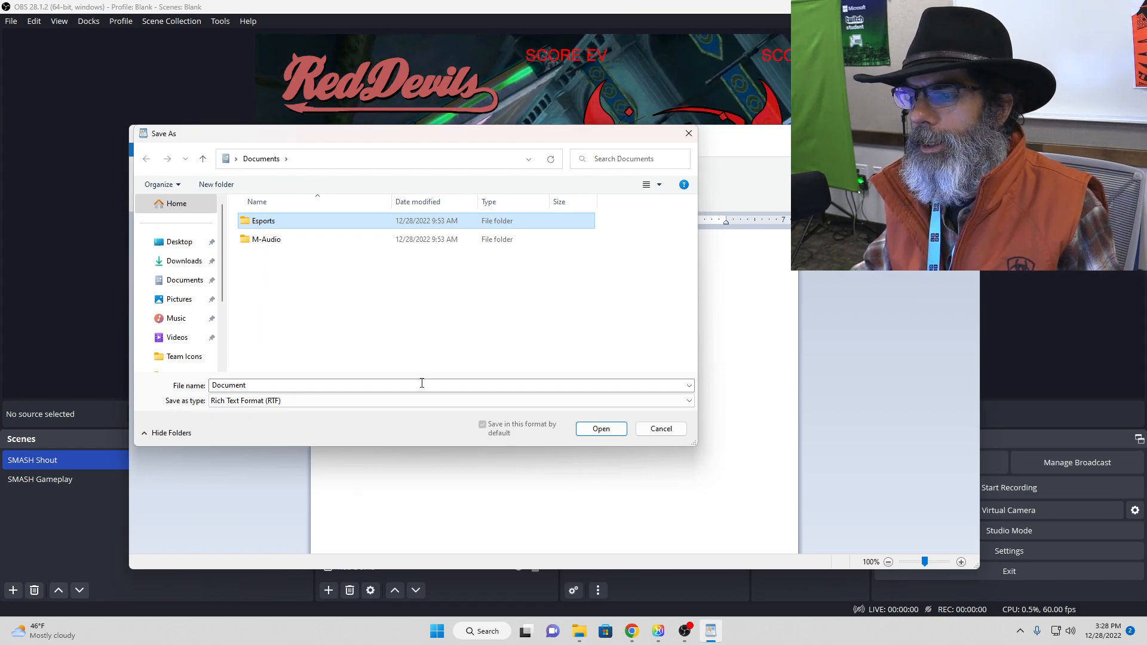
left_click(359, 387)
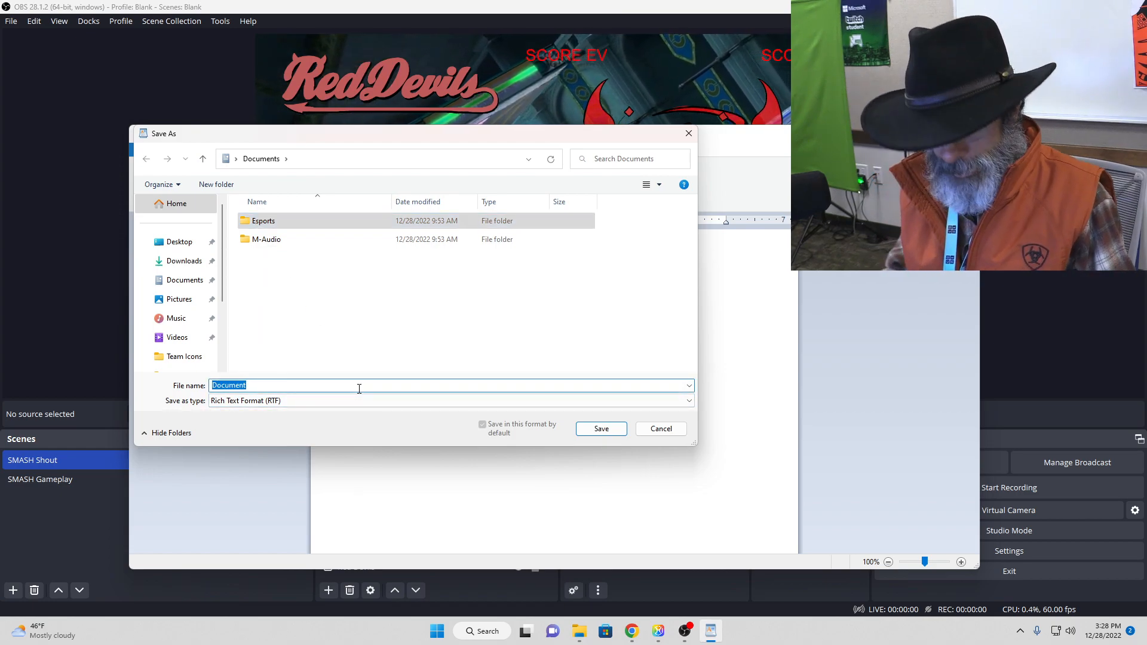
type("SMASH Score")
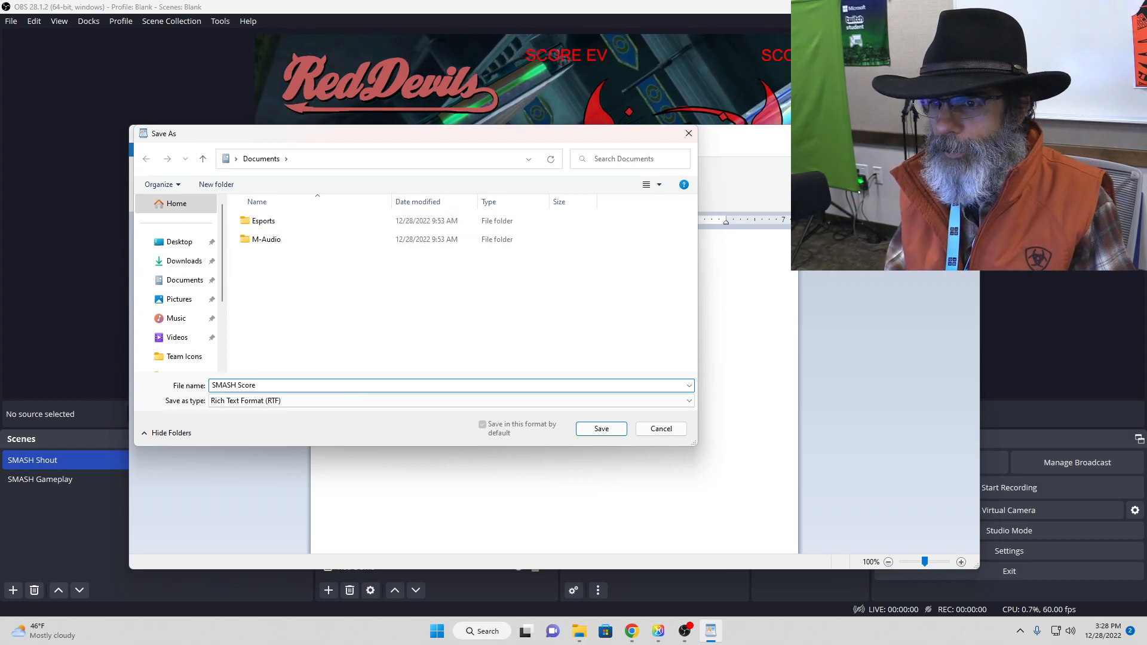
key("Return")
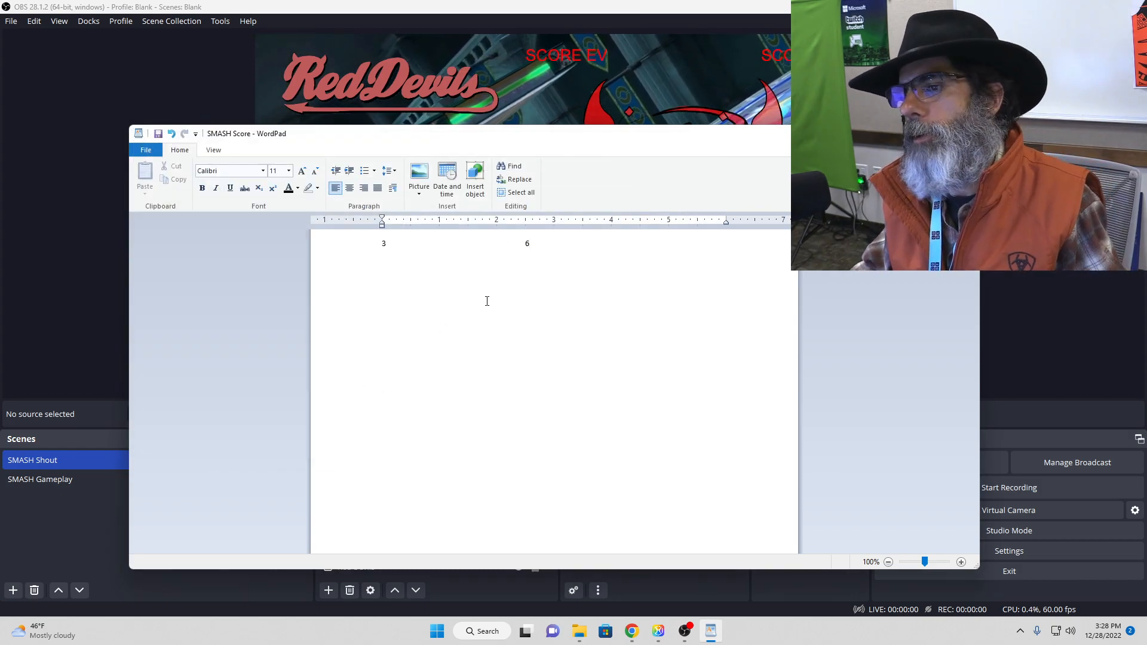
Step: Move WordPad out of the way and, in OBS, create a Text (GDI+) source named "Txt from File" that reads from a file
left_click_drag(778, 134, 1146, 66)
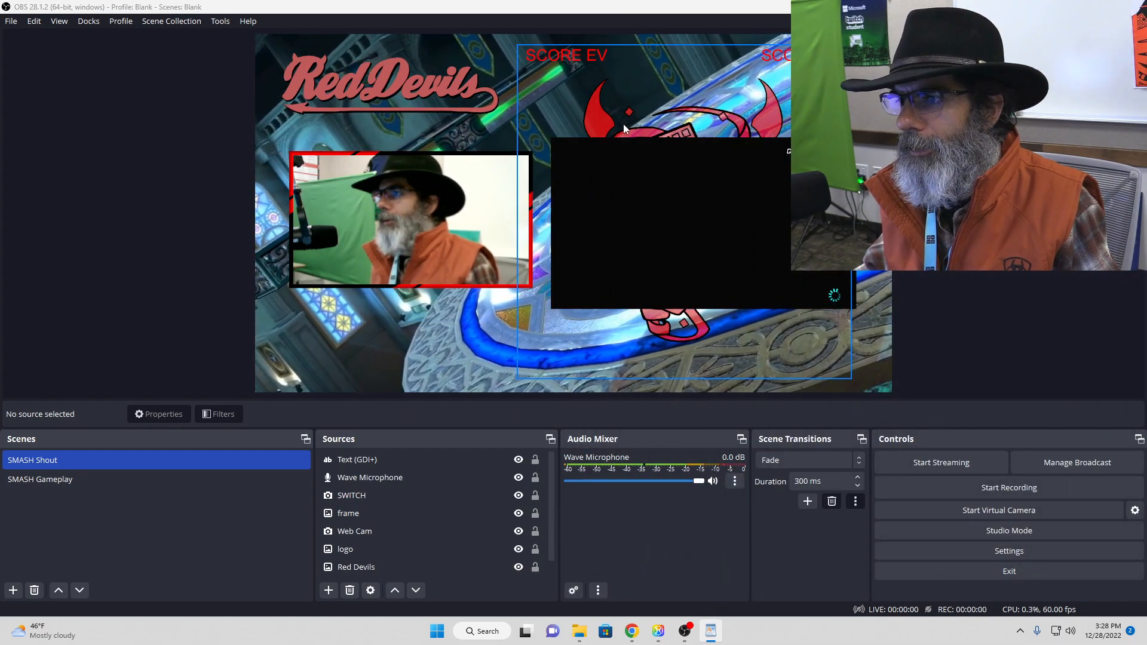
left_click(410, 465)
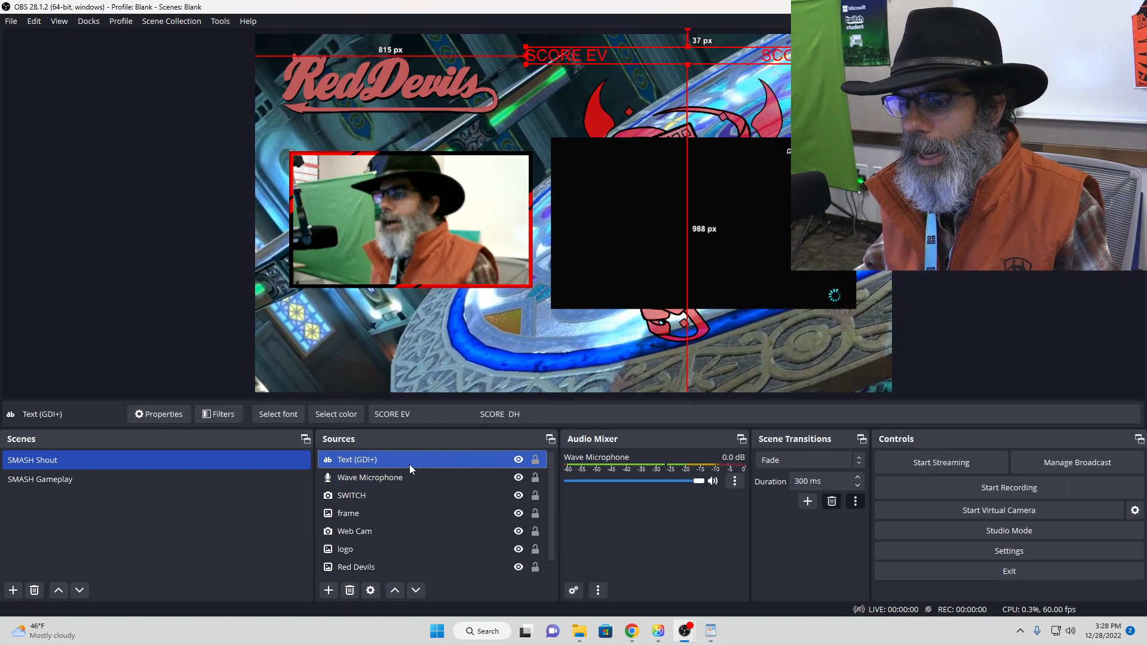
left_click(328, 590)
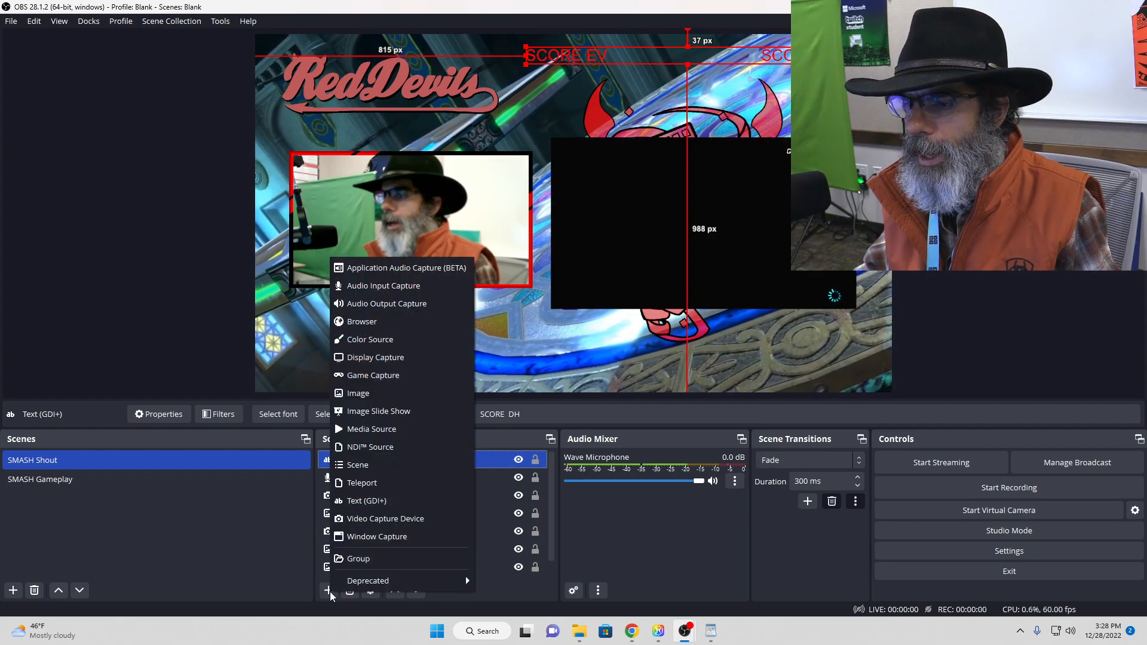
left_click(366, 500)
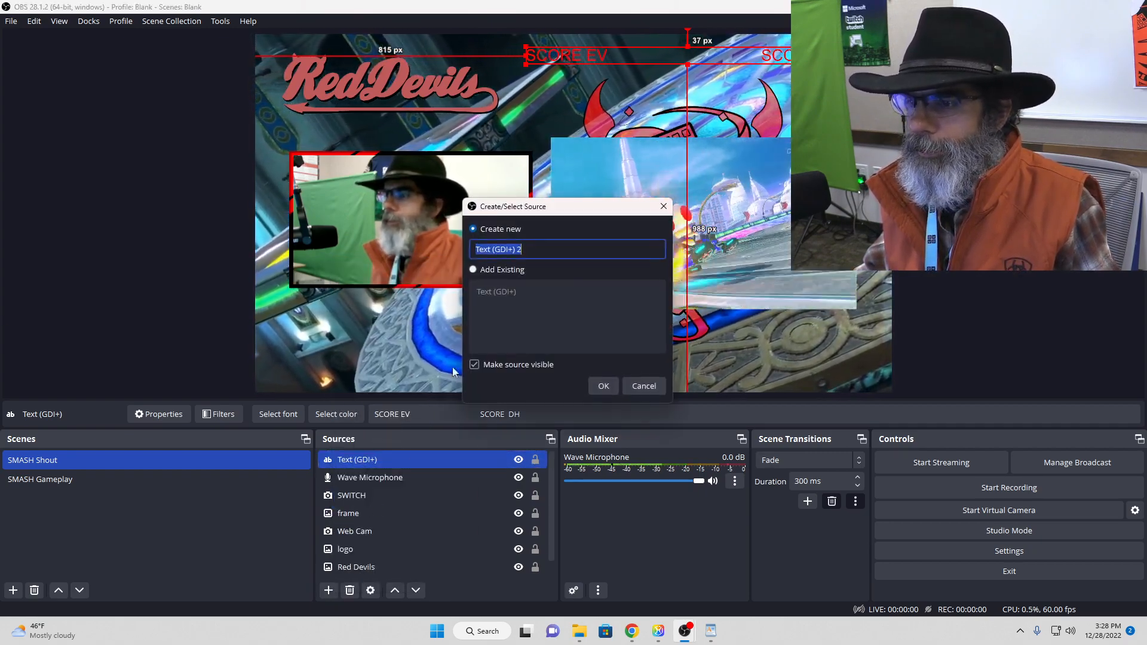
type("File")
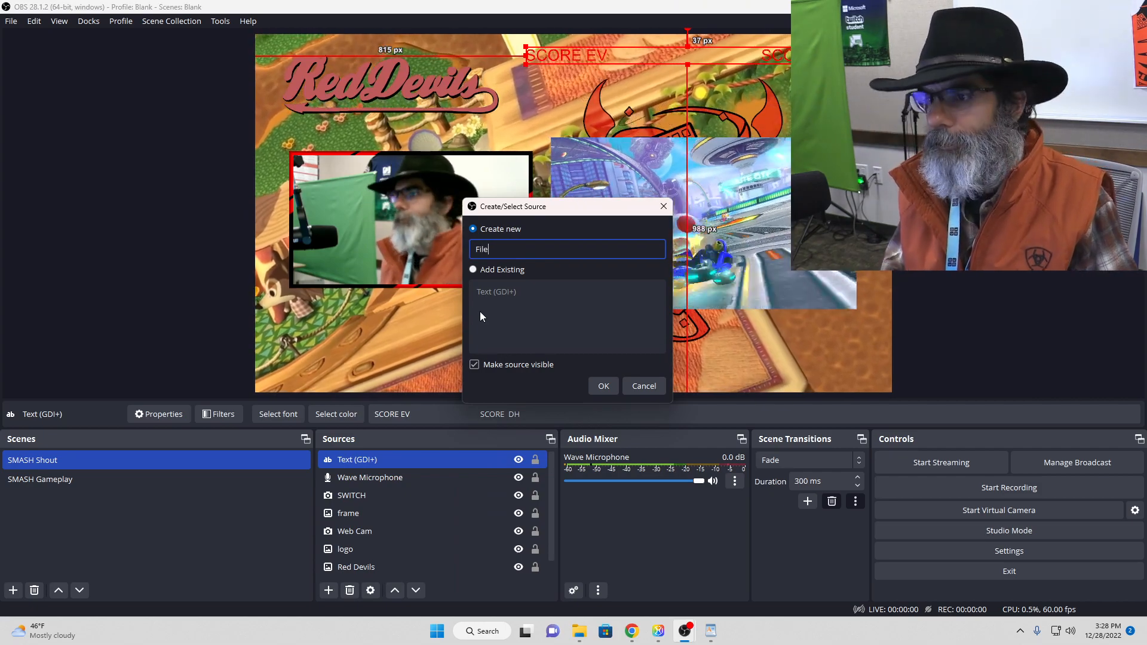
key("BackSpace")
key("BackSpace")
key("BackSpace")
key("BackSpace")
type("t")
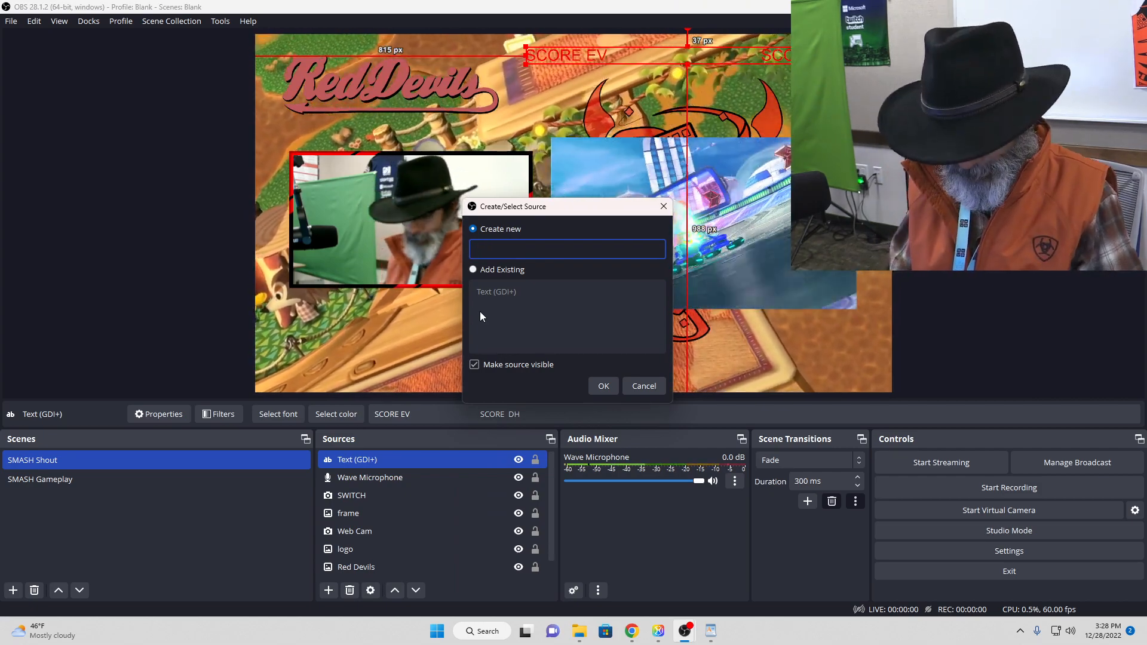
type("xt ")
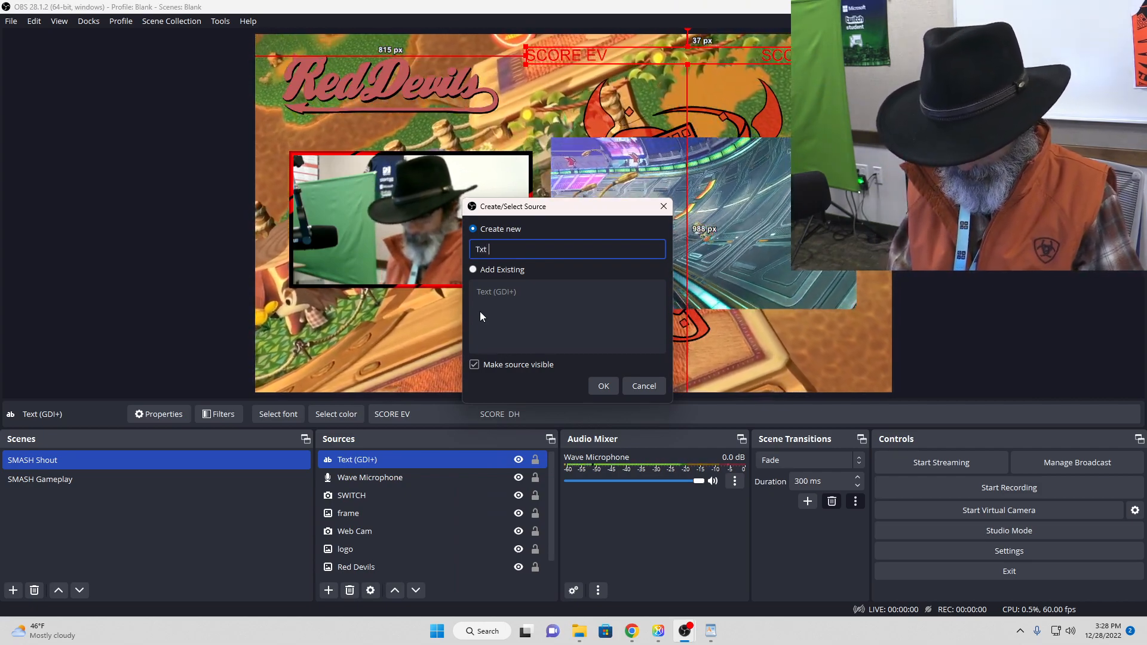
type("from File")
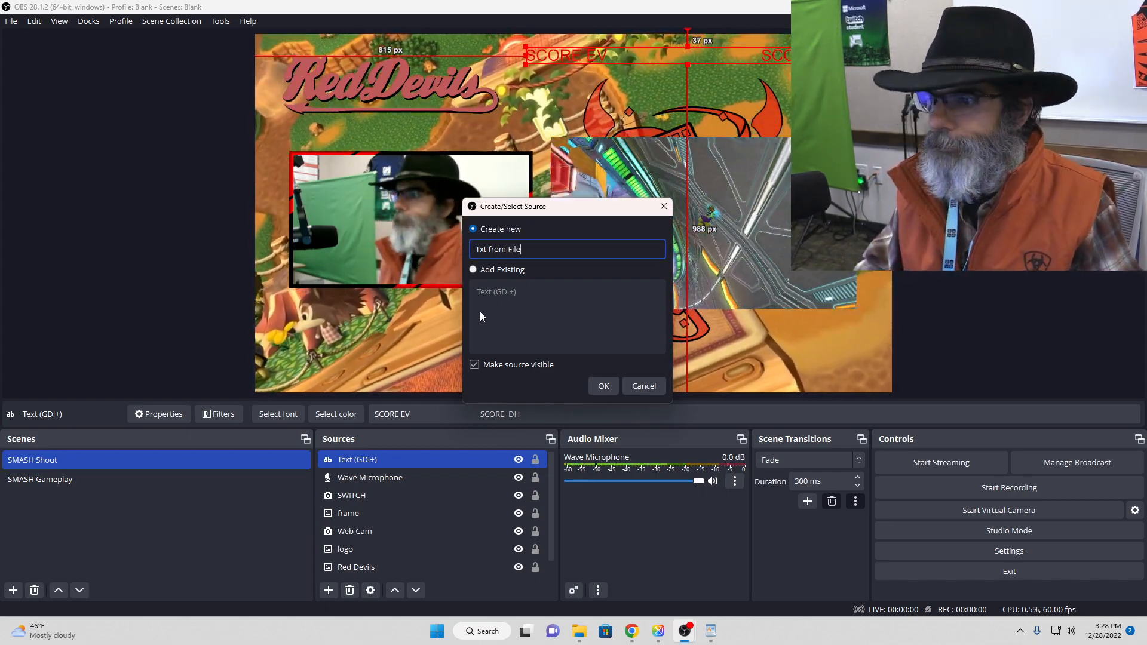
left_click(603, 386)
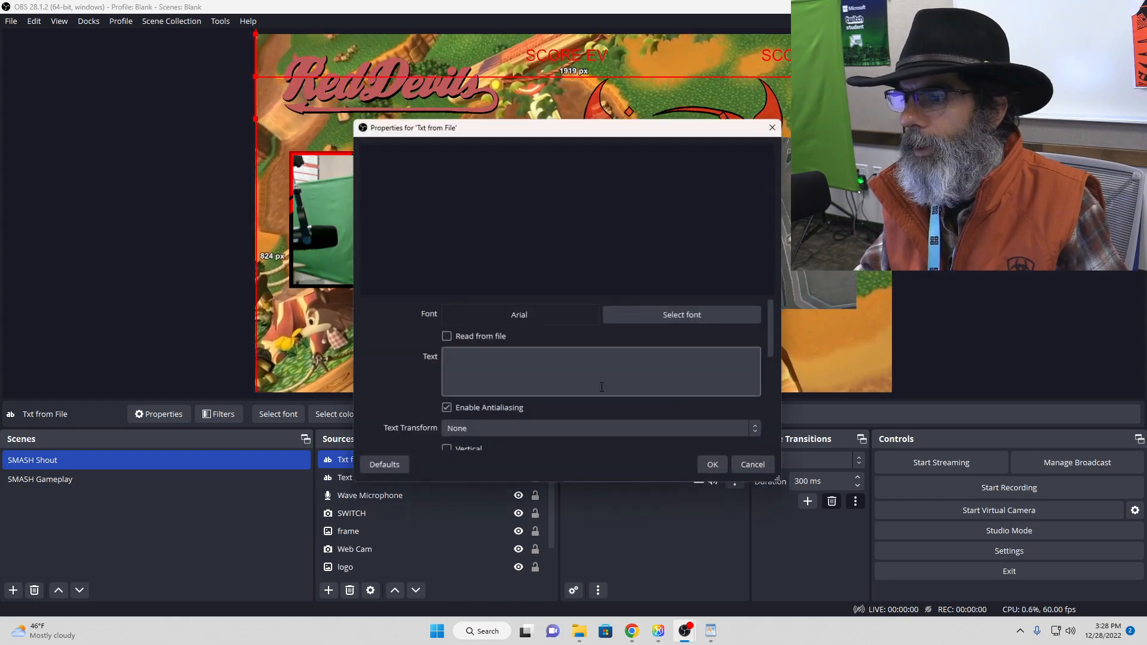
left_click(447, 337)
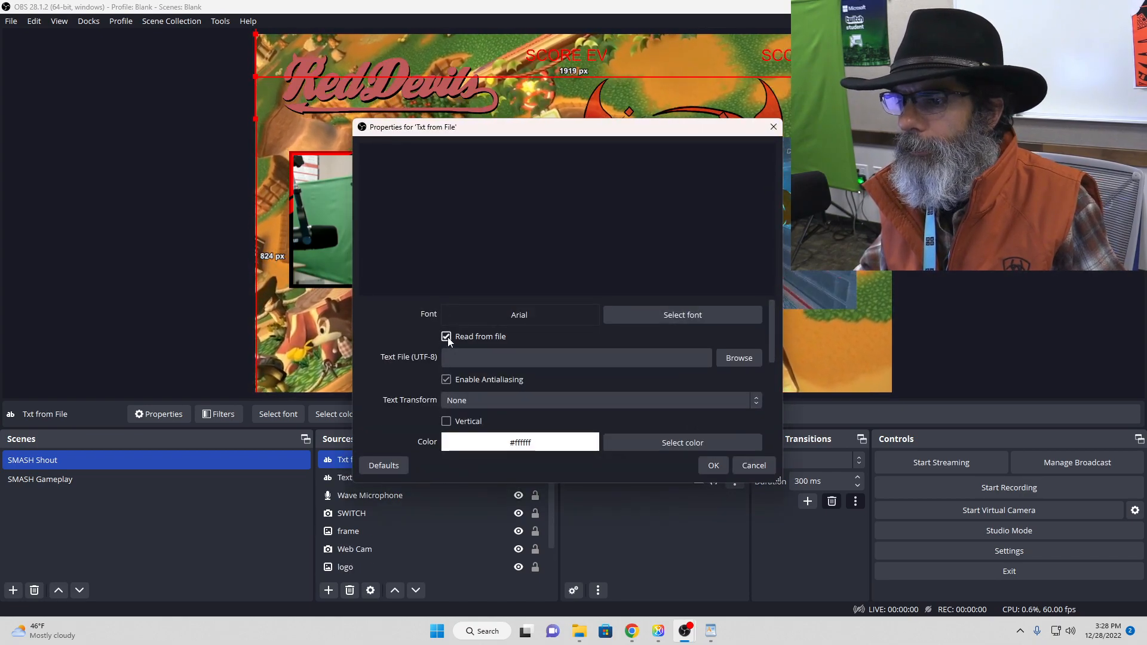
left_click(732, 360)
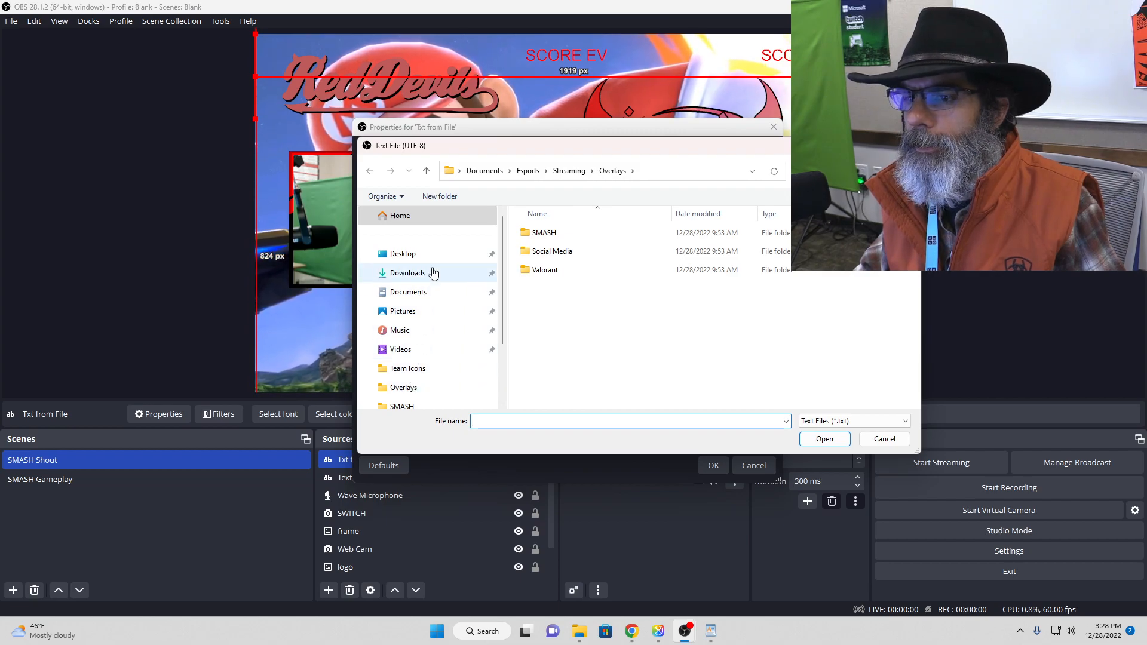
left_click(411, 292)
double_click(555, 252)
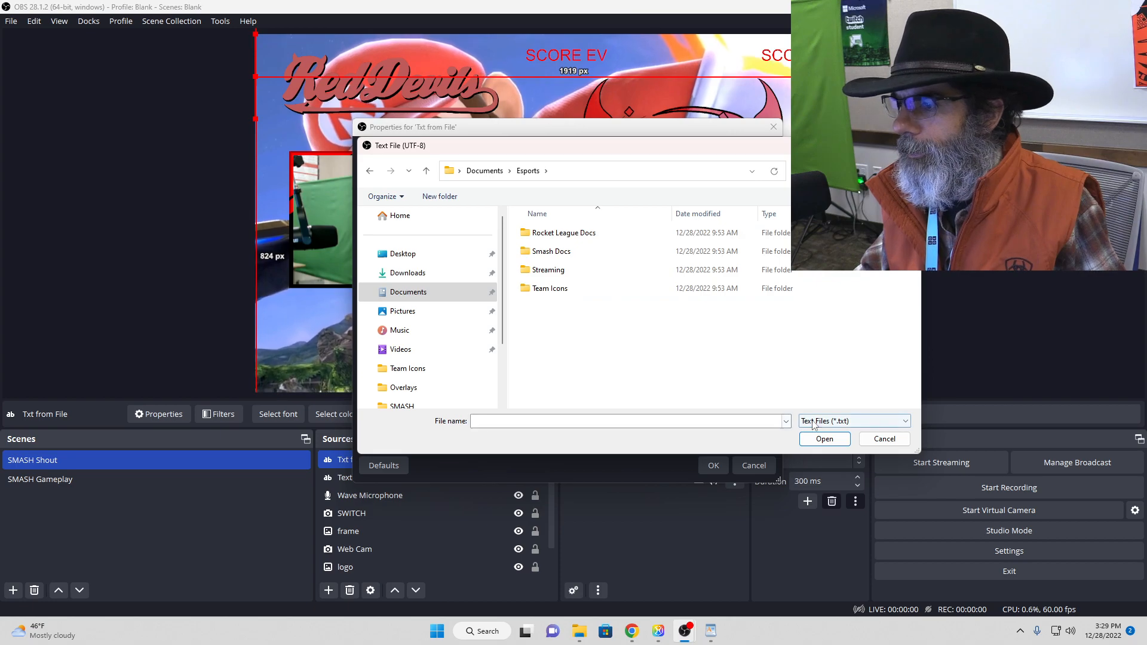
left_click(813, 443)
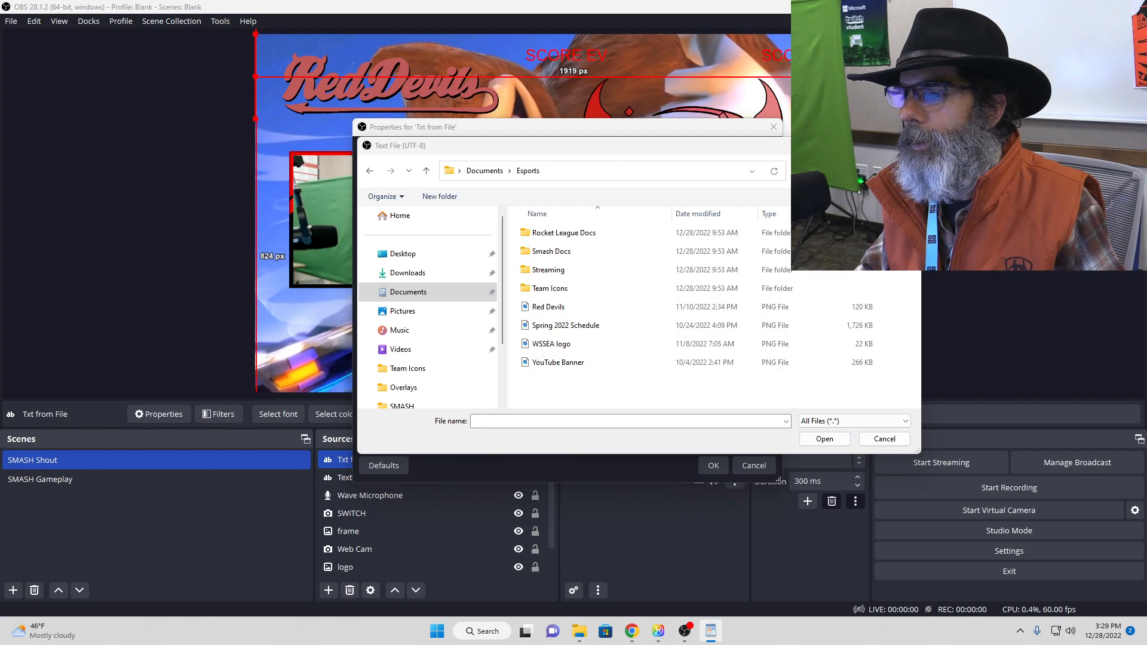
left_click(889, 441)
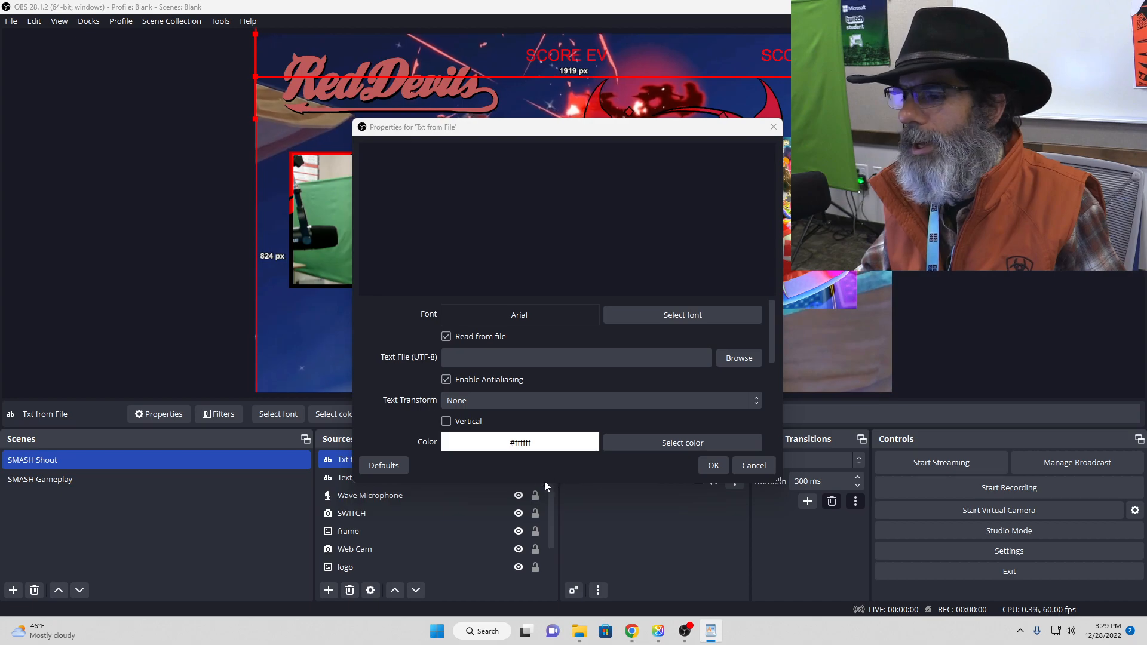
left_click(749, 362)
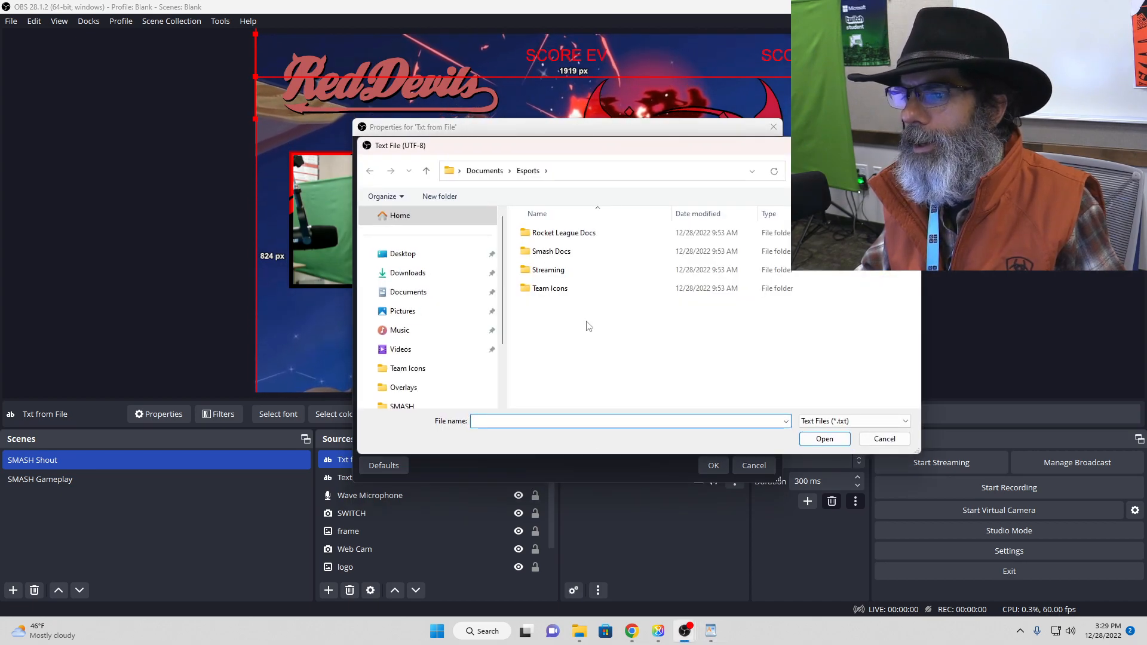
left_click(484, 171)
double_click(533, 234)
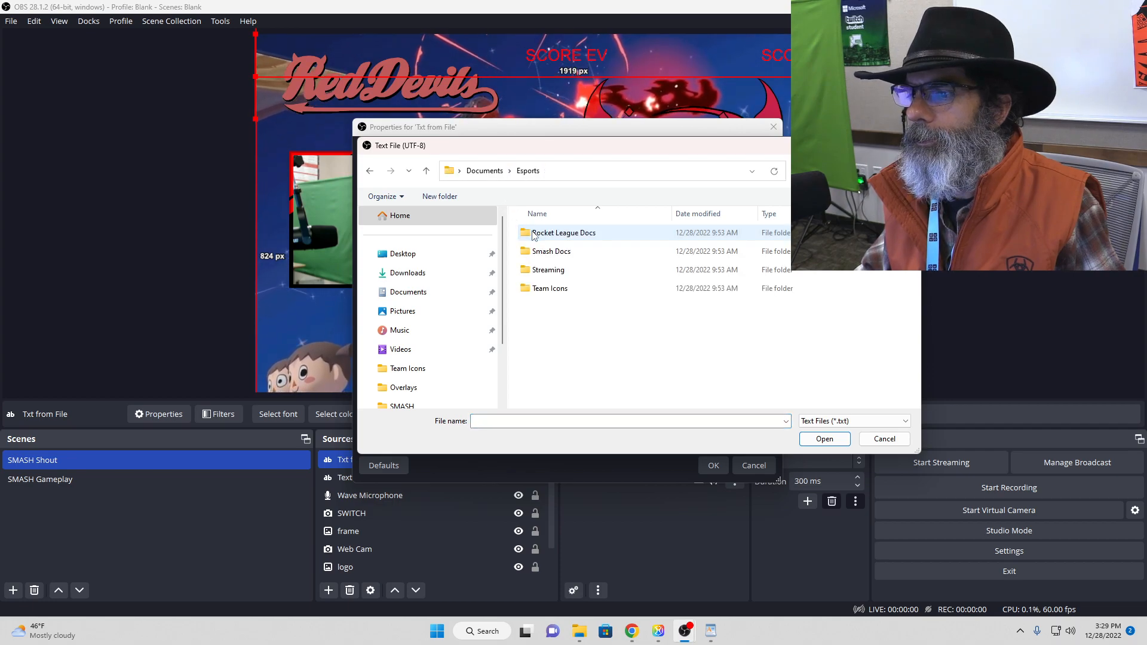
left_click(821, 442)
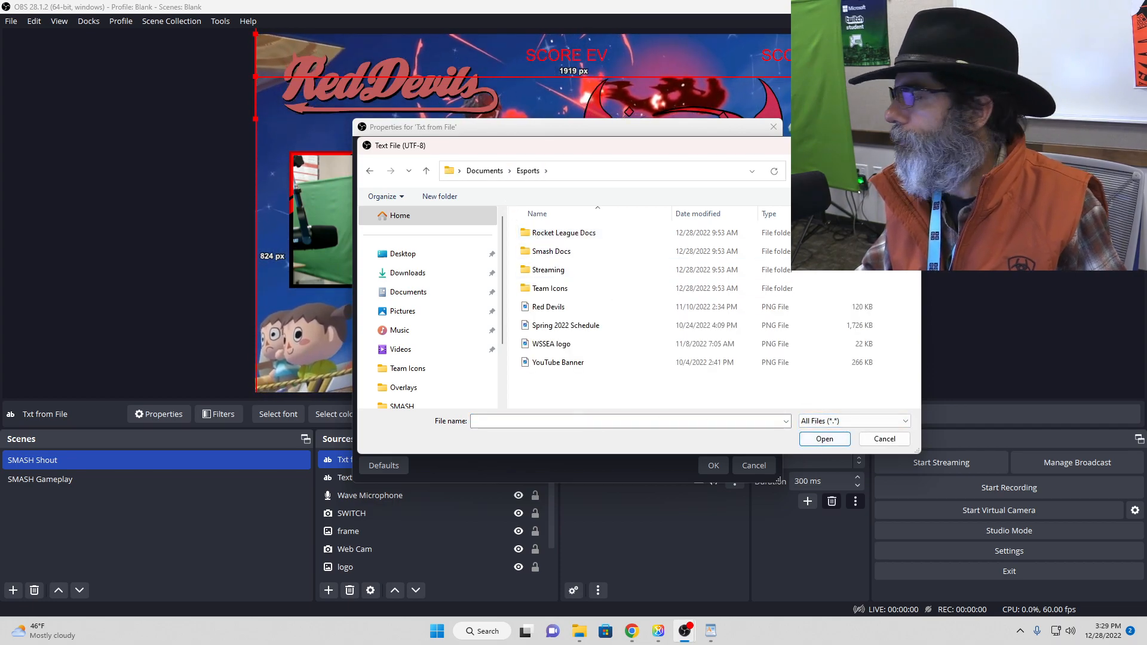
Step: Close WordPad and enter the scores 3 and 6, spaced apart on one line, in a new Notepad document
left_click_drag(1146, 174, 398, 131)
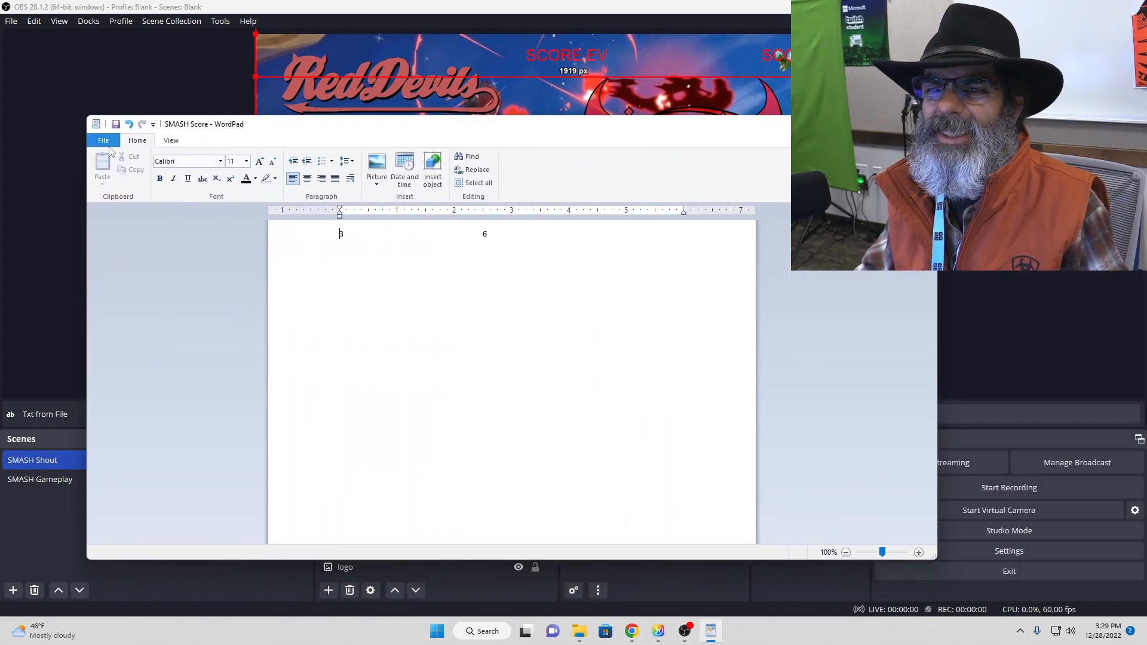
left_click(924, 125)
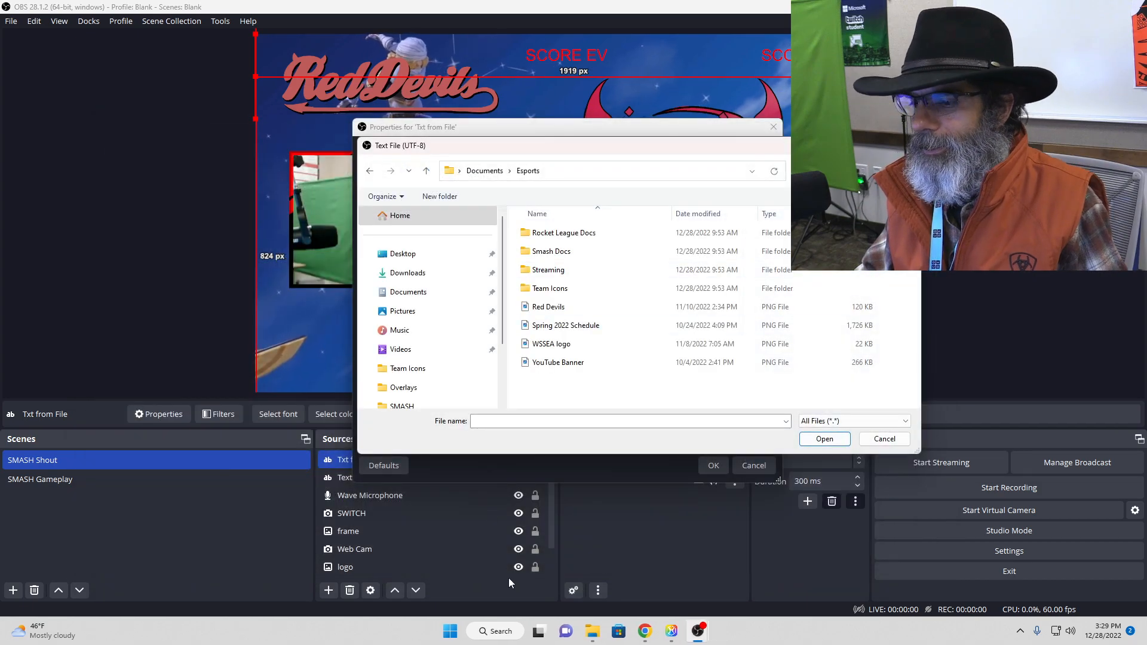
left_click(500, 633)
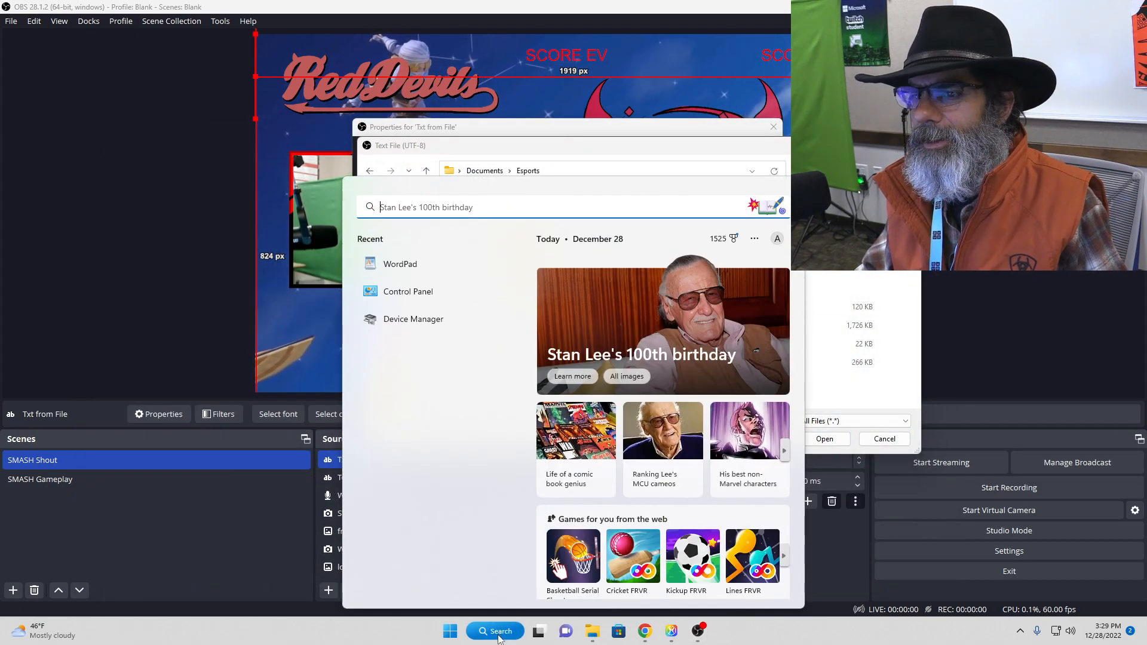
type("te")
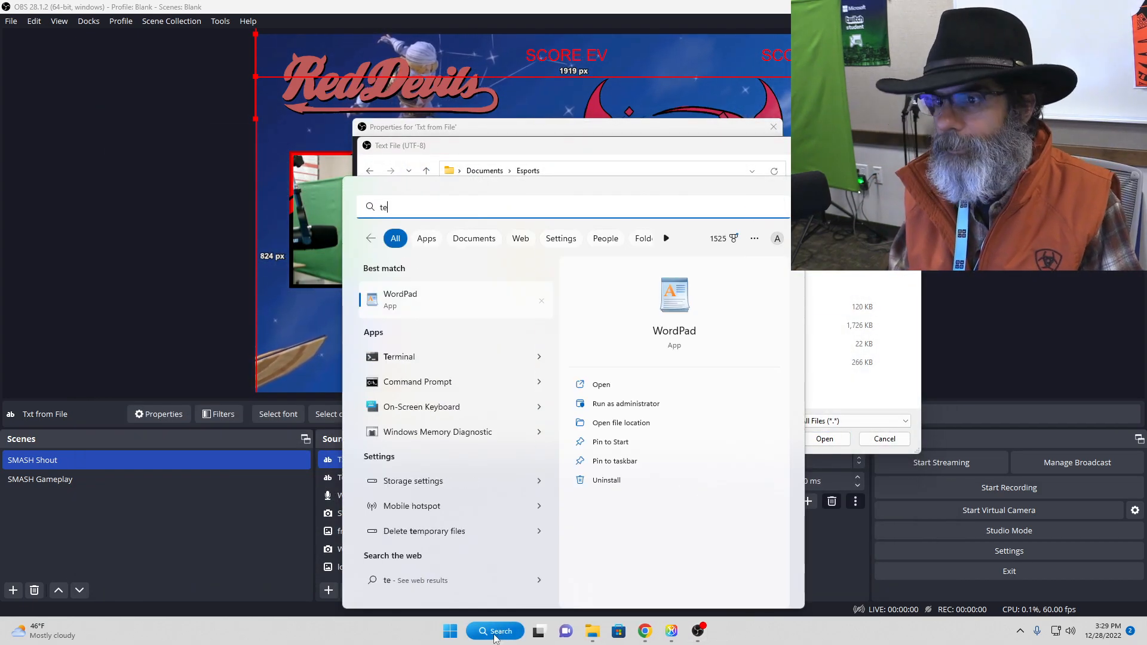
type("xt")
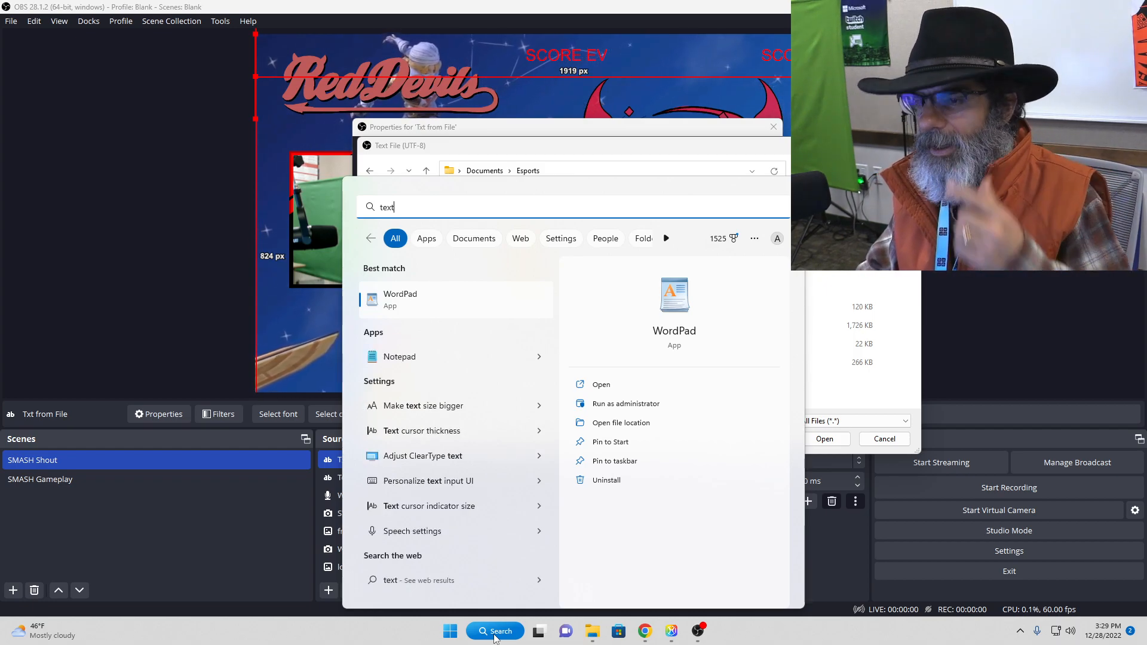
left_click(440, 356)
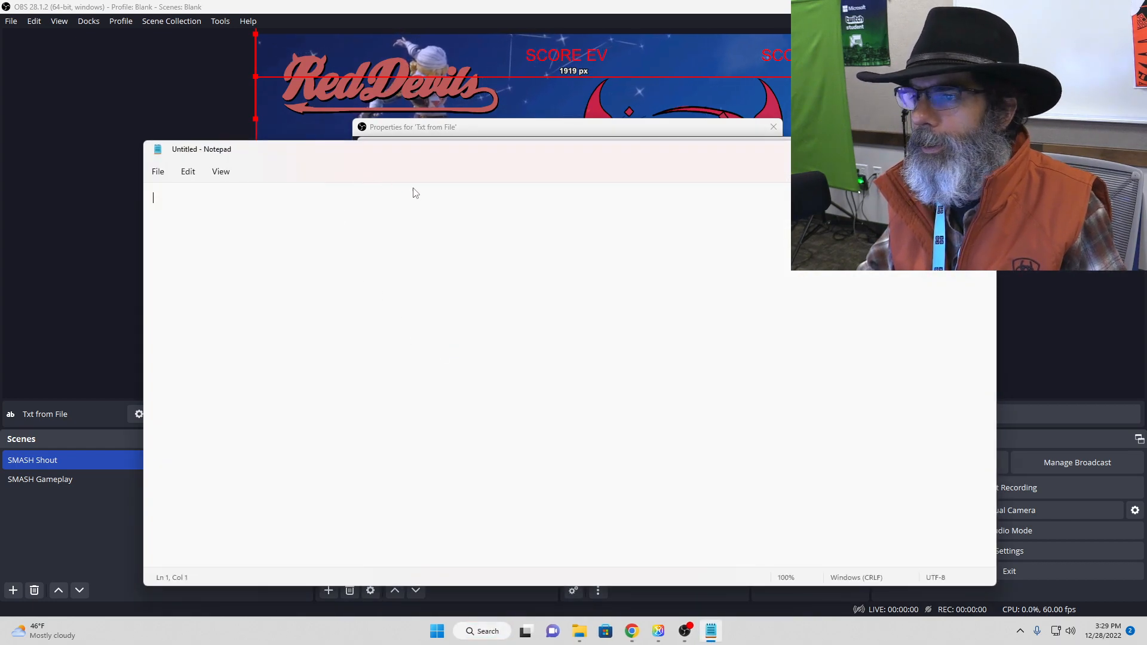
type("3           6")
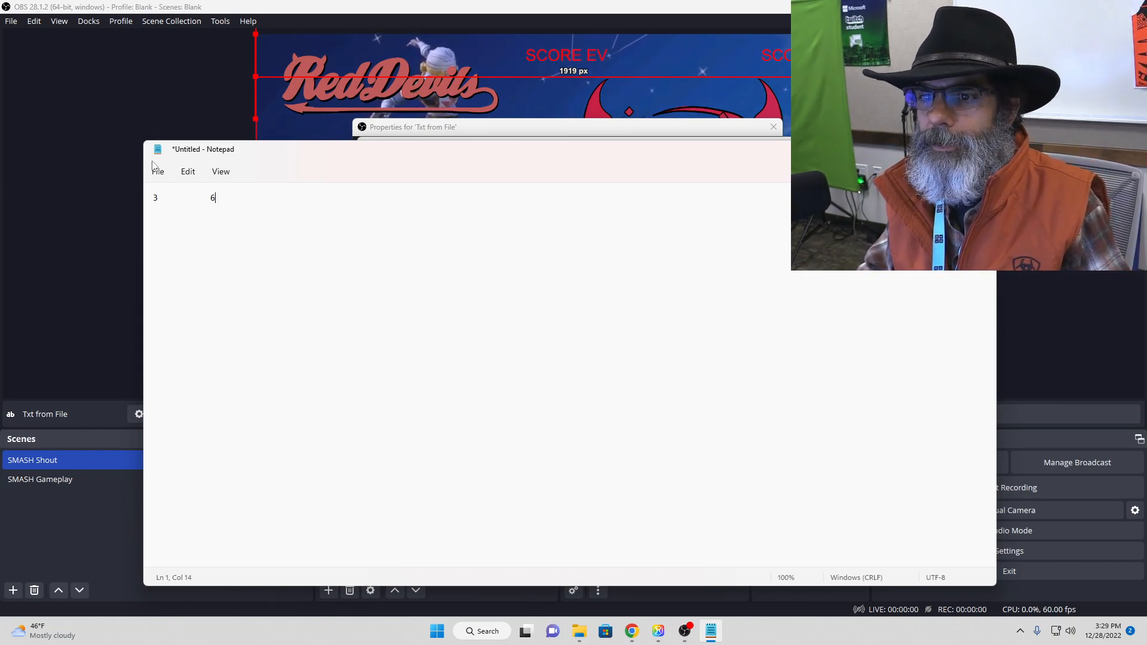
Step: Save the Notepad document in the Documents folder as a UTF-8 text file named "SMh Score"
left_click(156, 170)
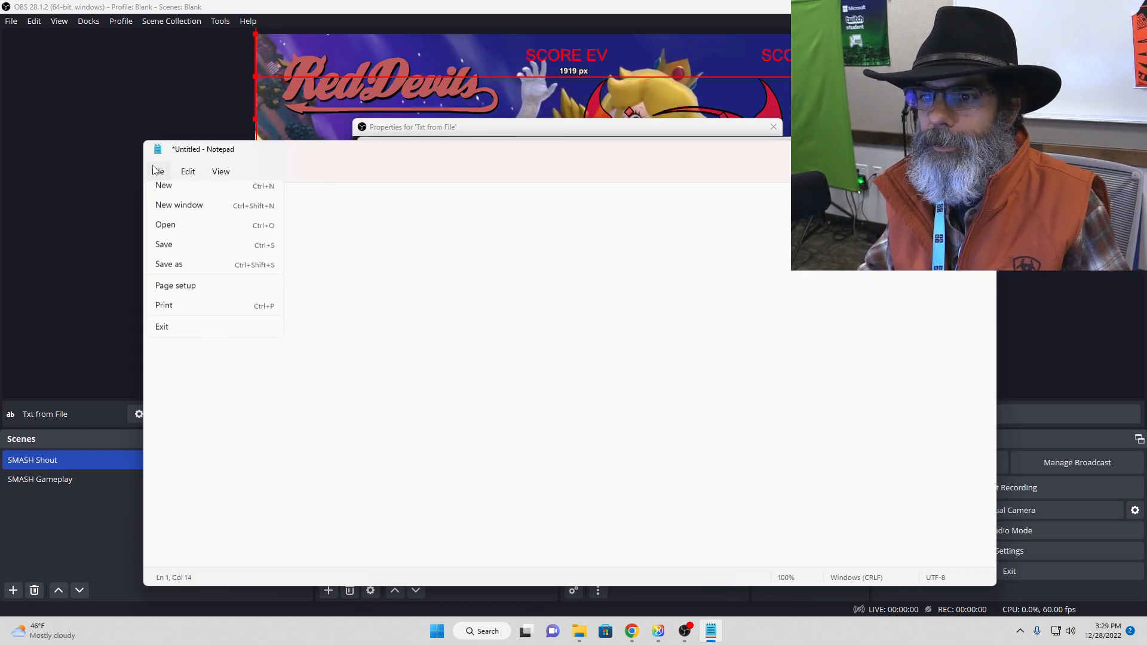
left_click(178, 257)
left_click(267, 244)
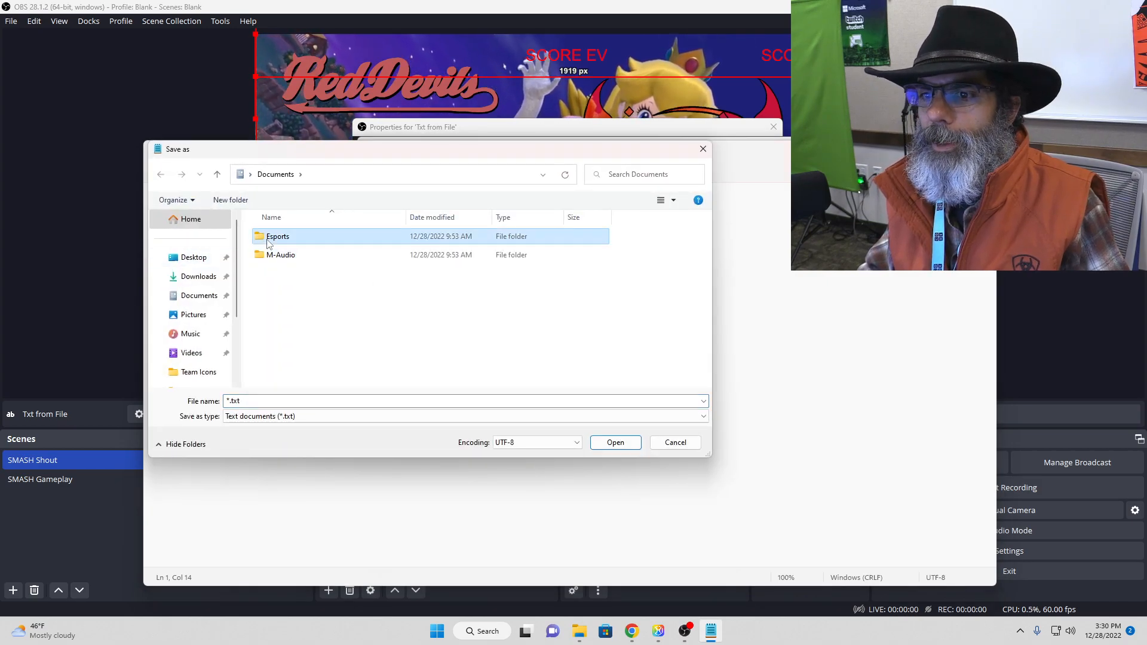
double_click(227, 401)
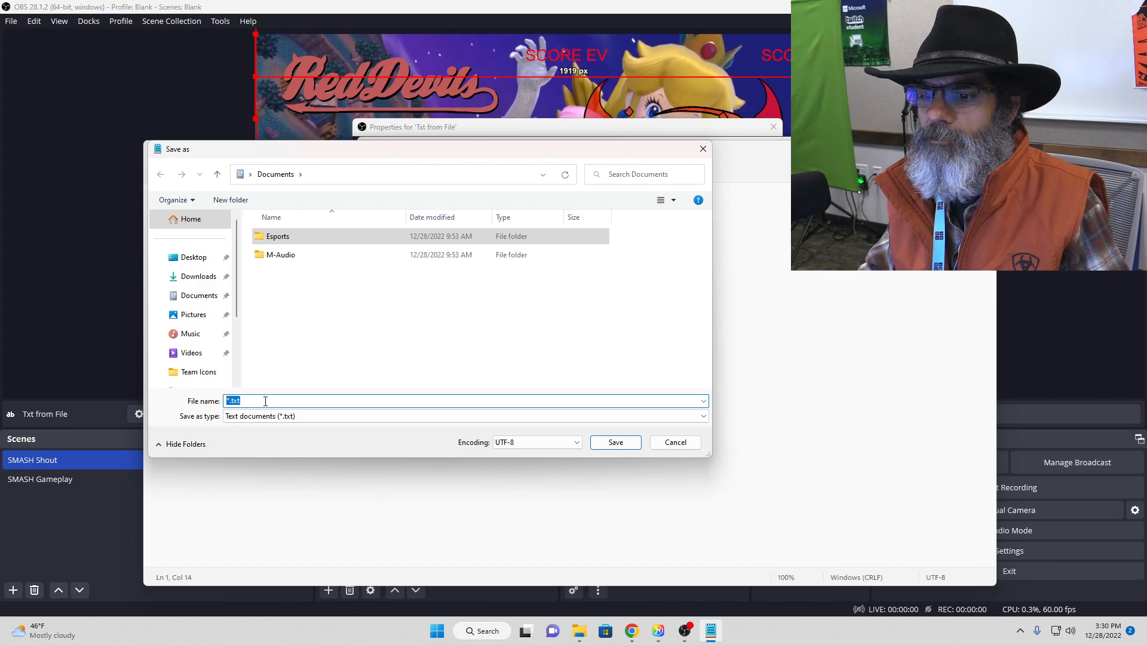
type("scoreS<M")
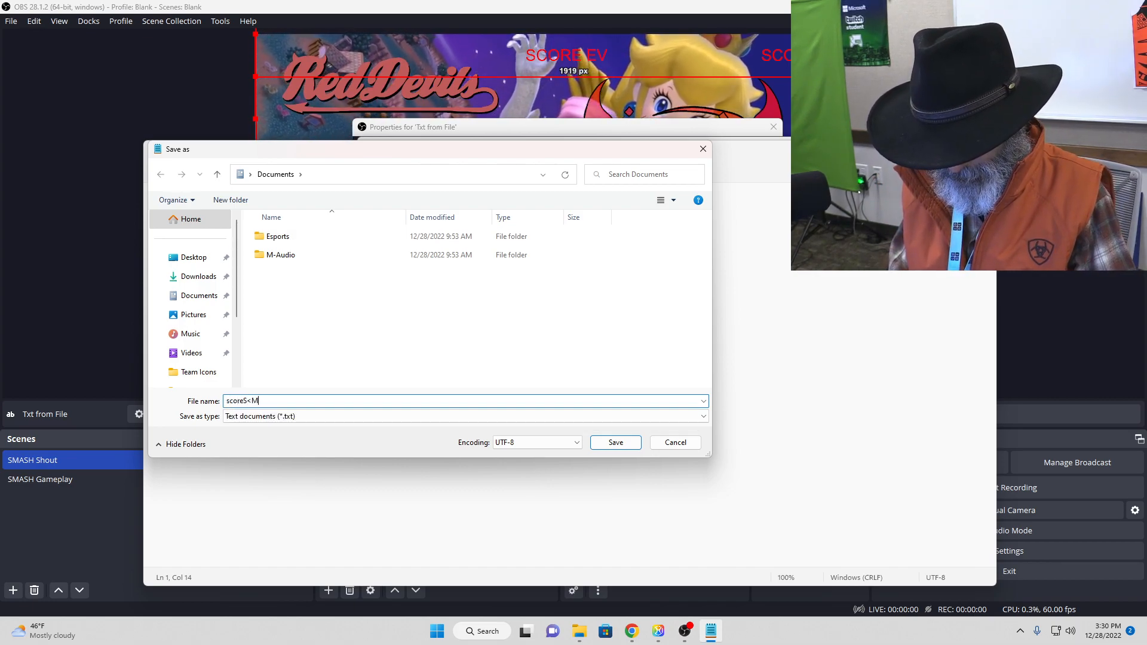
key("BackSpace")
key("BackSpace")
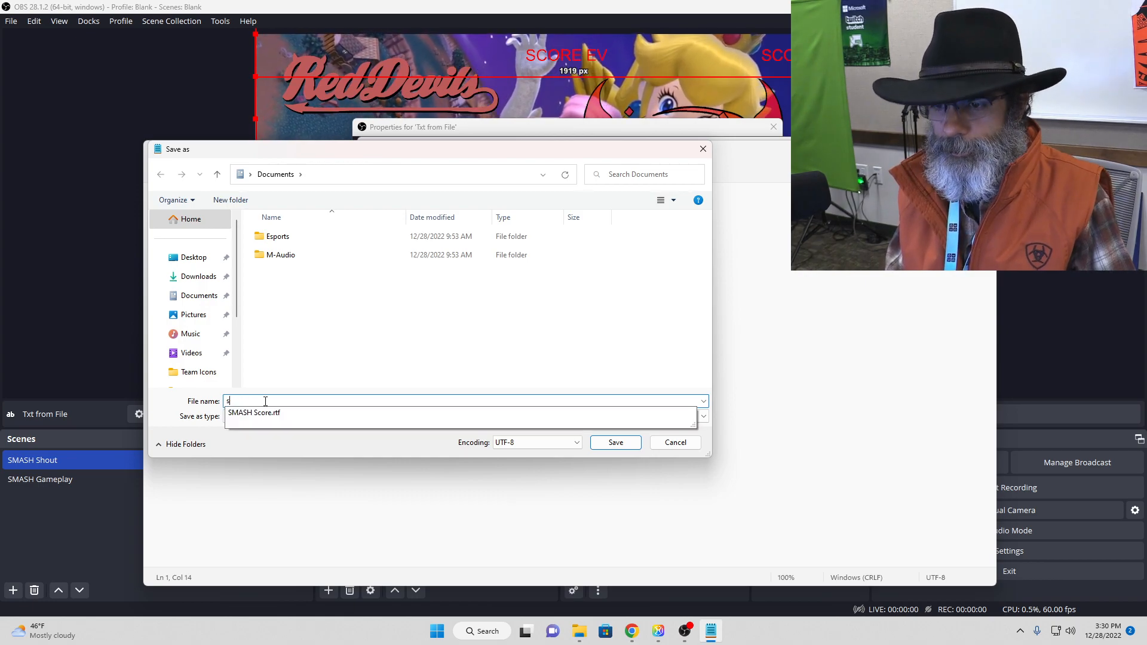
type("SM")
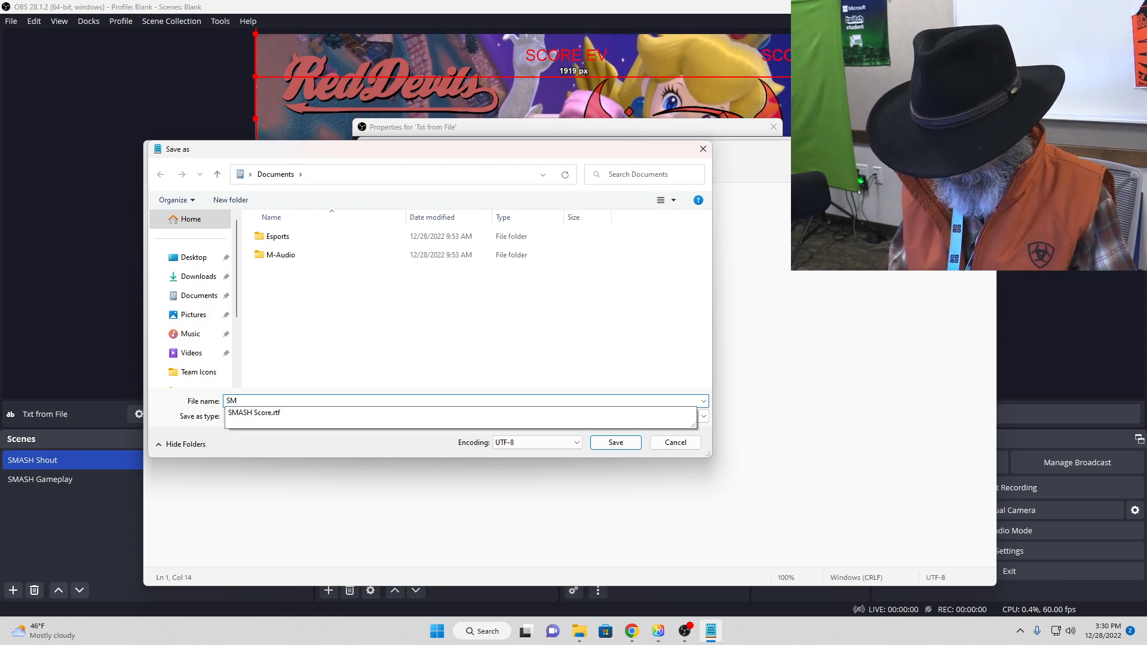
type("HScore")
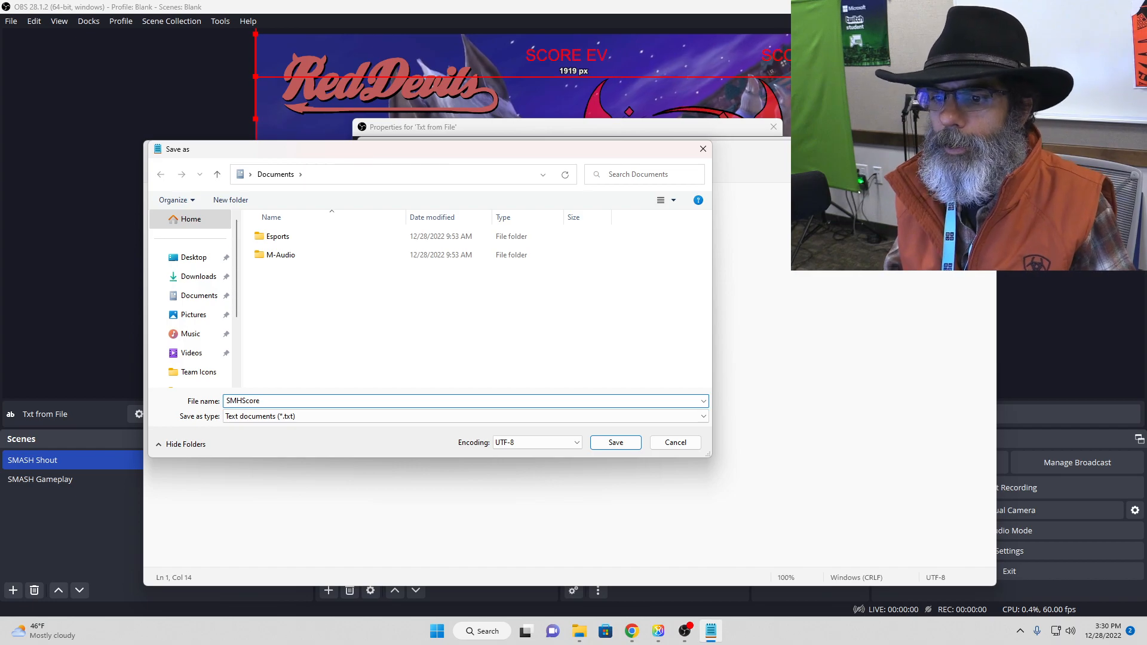
key("BackSpace")
key("BackSpace")
key("BackSpace")
key("BackSpace")
key("BackSpace")
key("BackSpace")
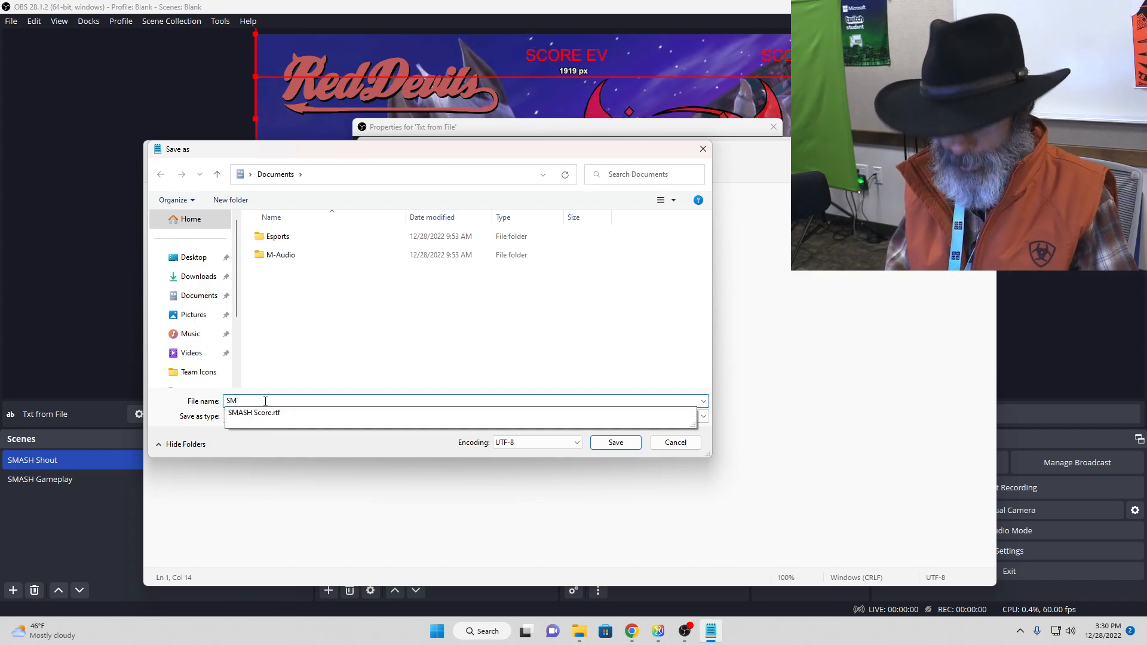
type("h Score")
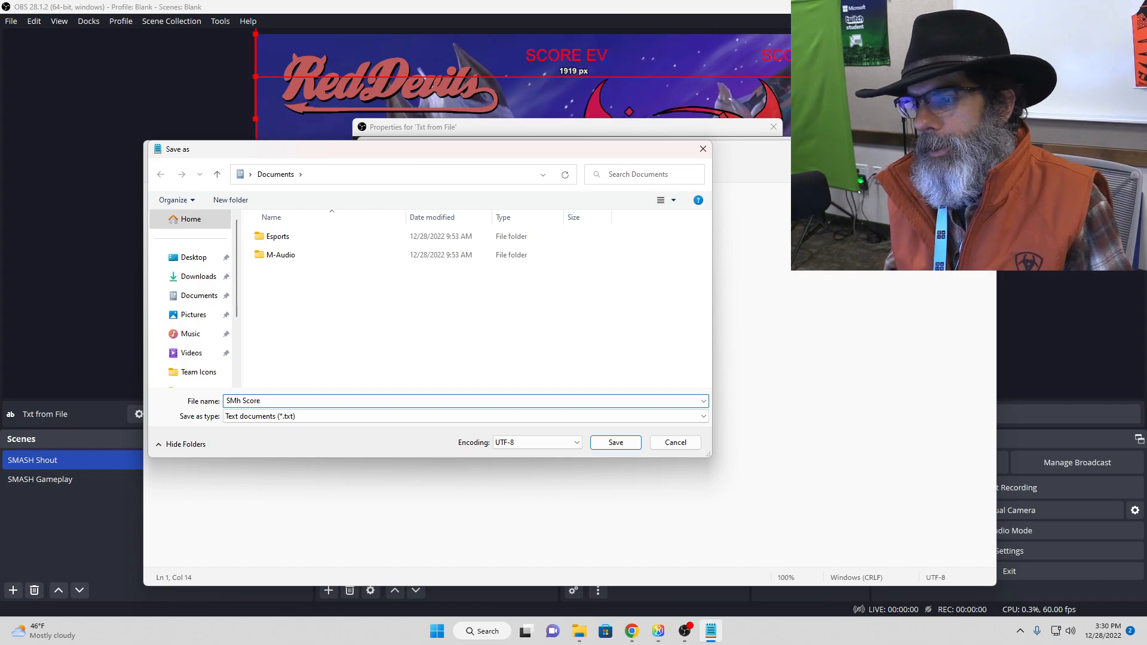
key("Return")
Step: Move Notepad out of the way and, in OBS, set "SMh Score" from Documents as the text file of "Txt from File"
left_click_drag(783, 152, 1146, 136)
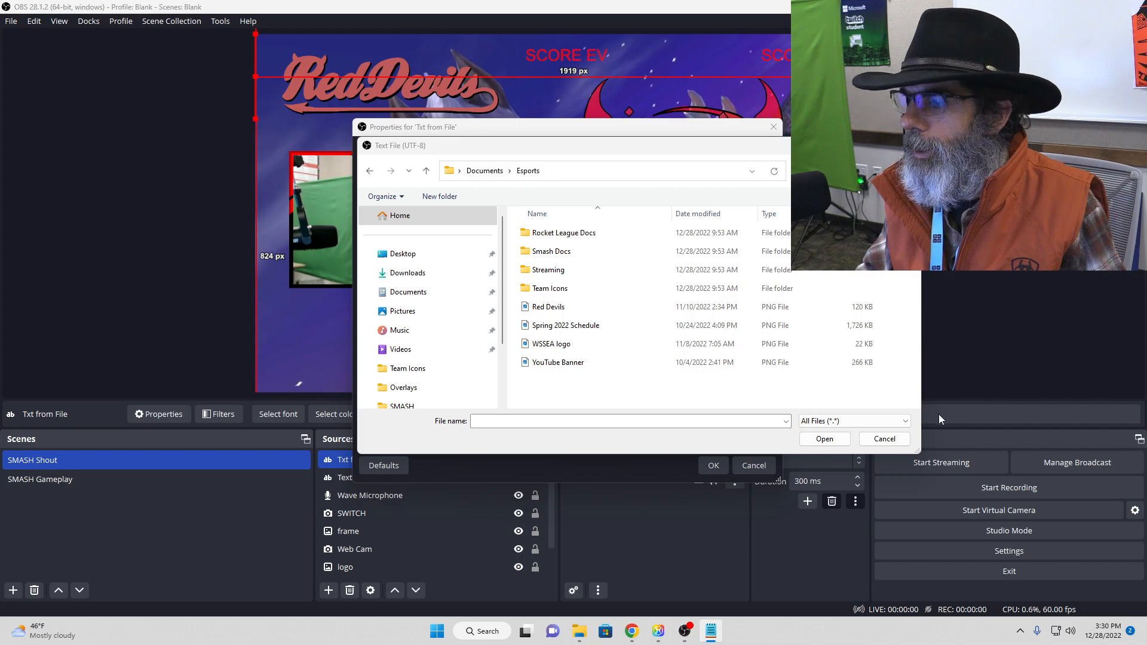
left_click(884, 439)
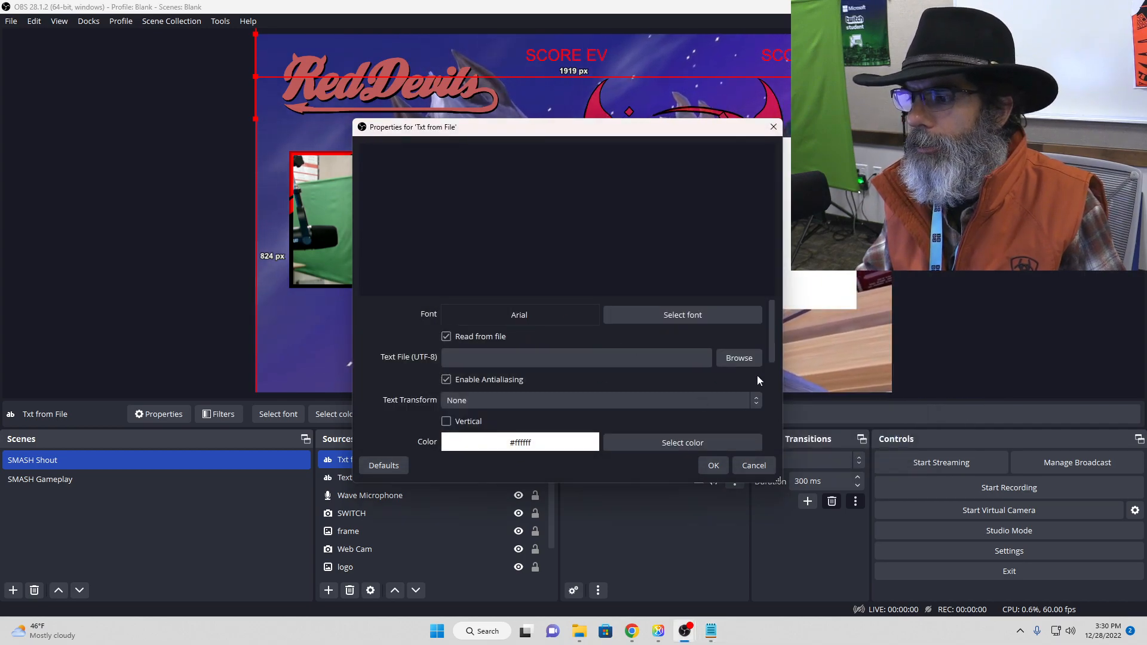
left_click(739, 358)
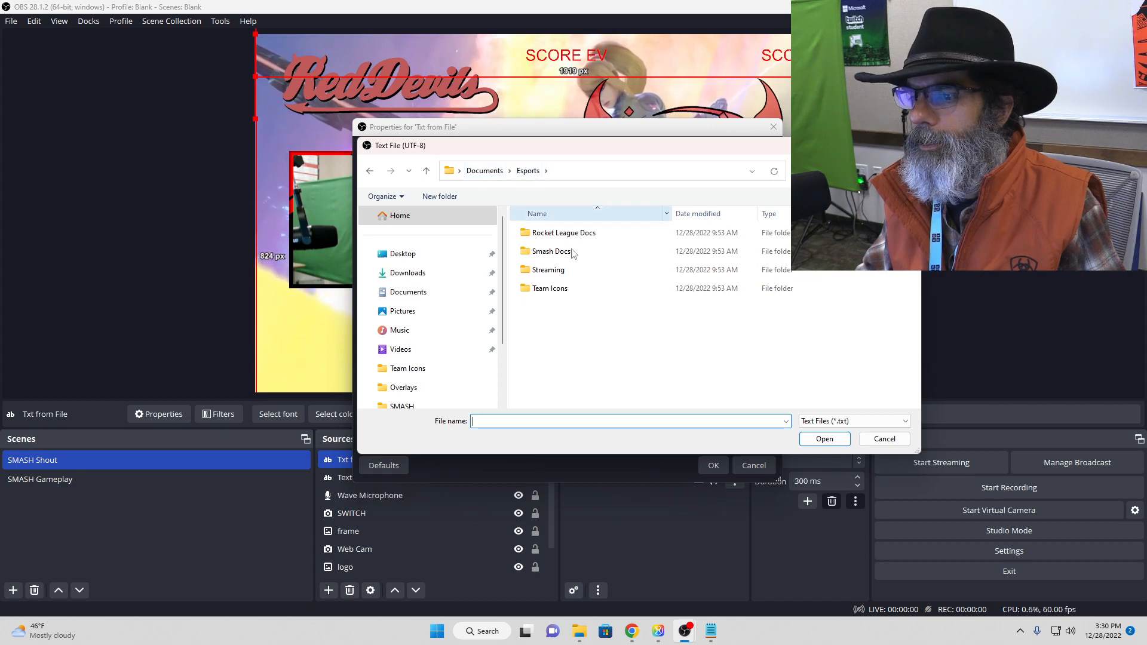
left_click(822, 421)
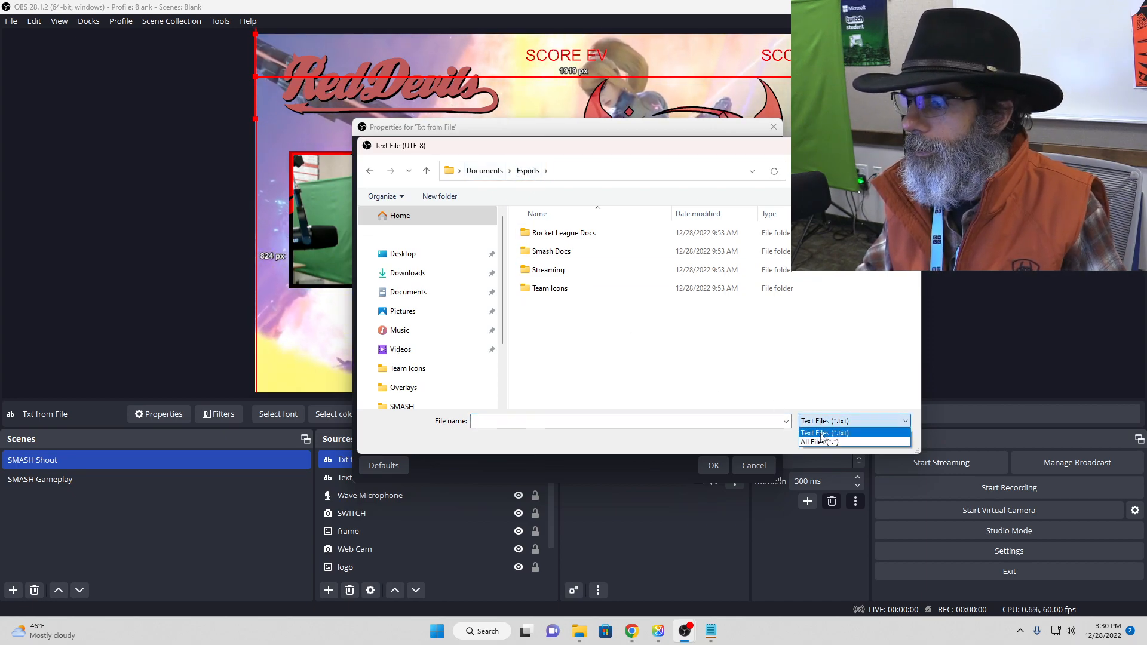
left_click(821, 434)
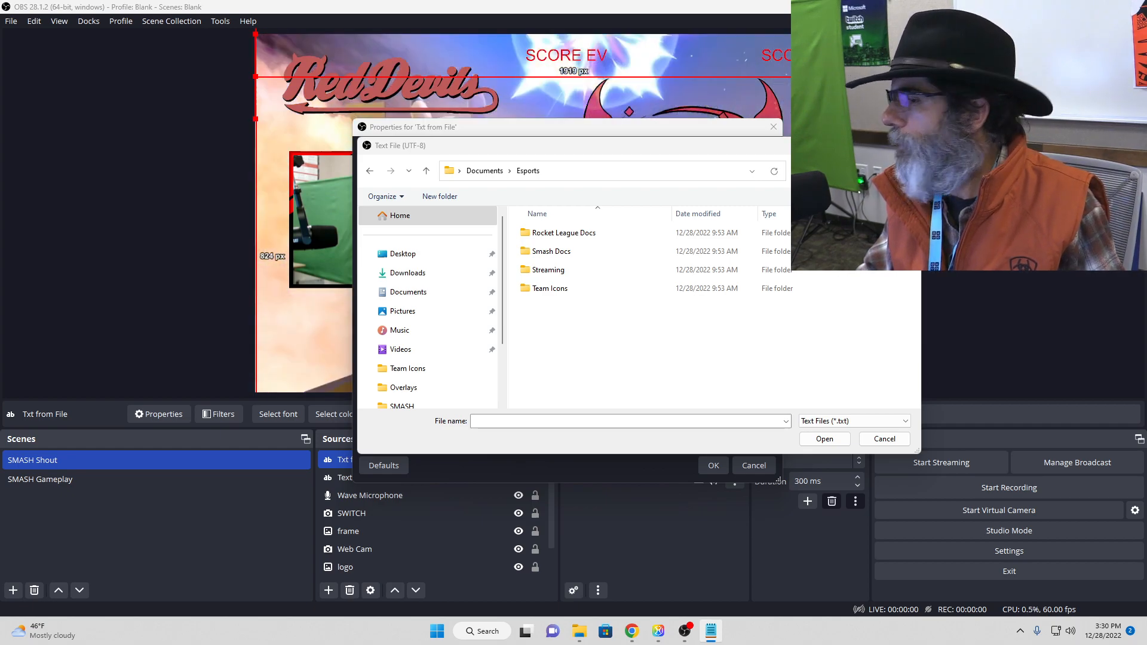
left_click(497, 173)
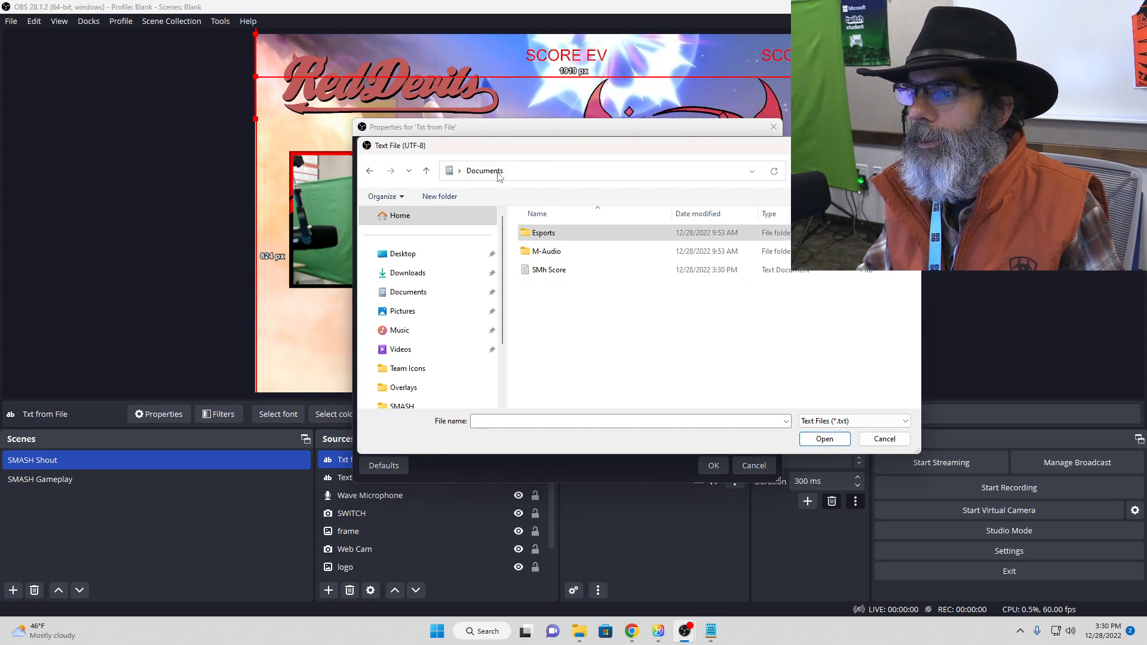
left_click(549, 270)
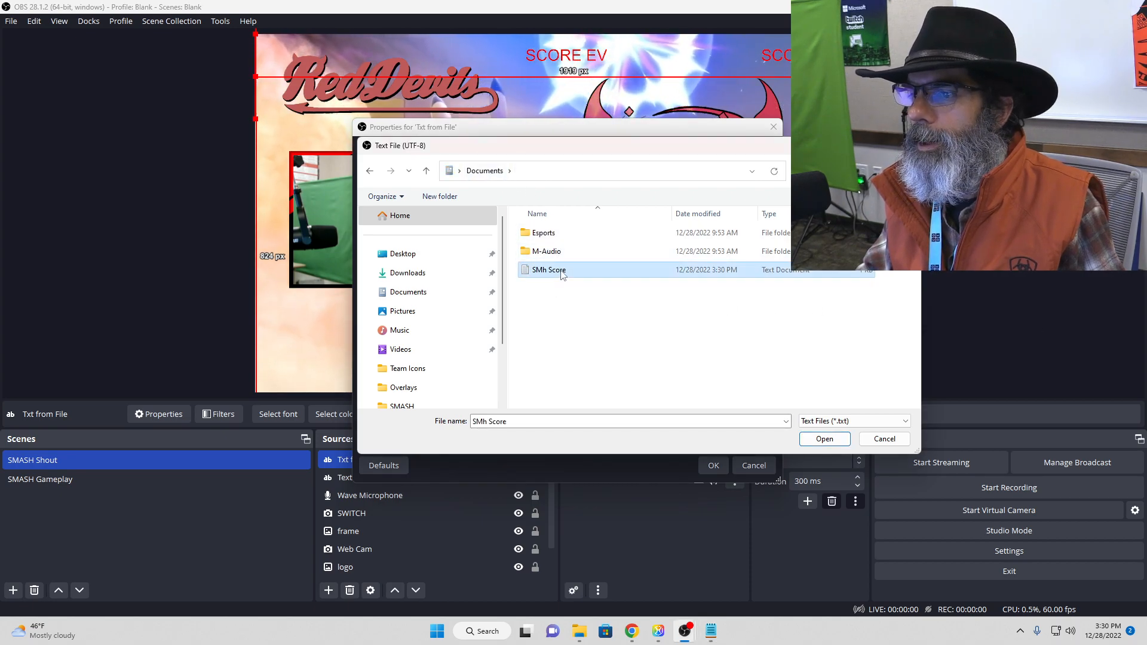
left_click(825, 438)
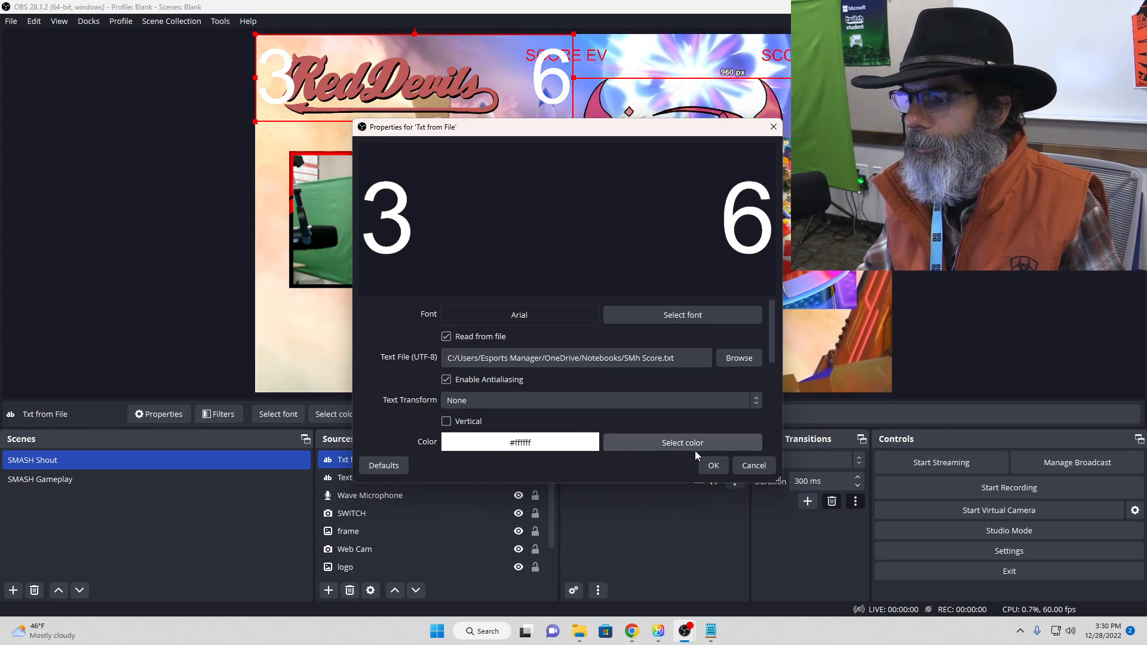
left_click(711, 469)
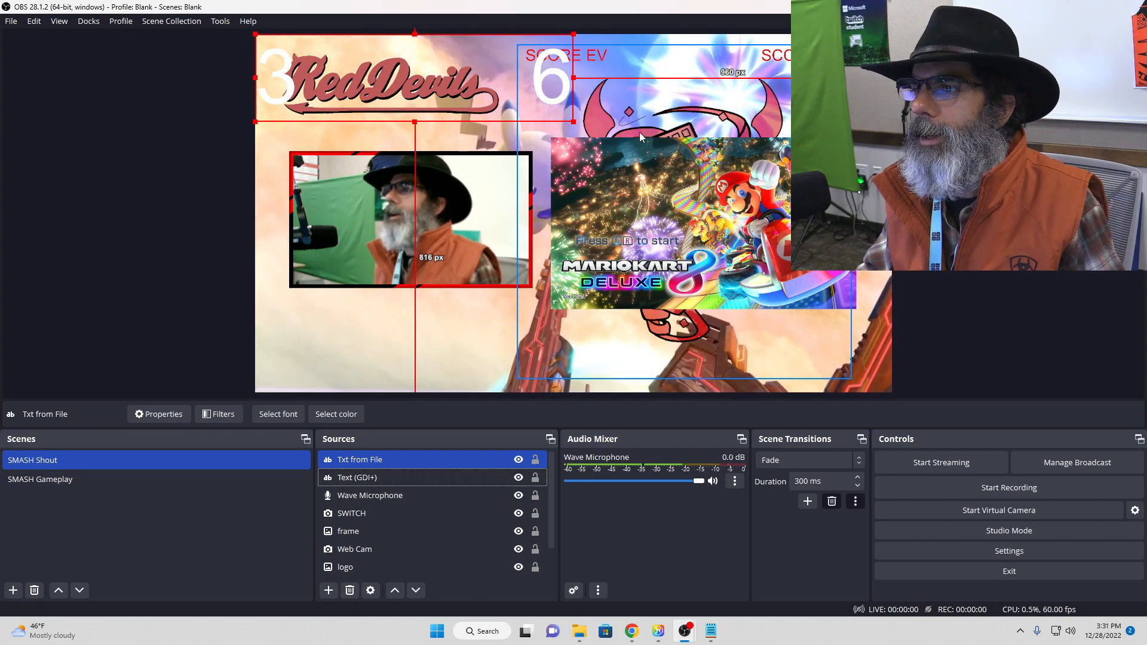
Step: Shrink the "Txt from File" source and place it between the SCORE EV and SCORE DH labels in the preview
left_click(435, 463)
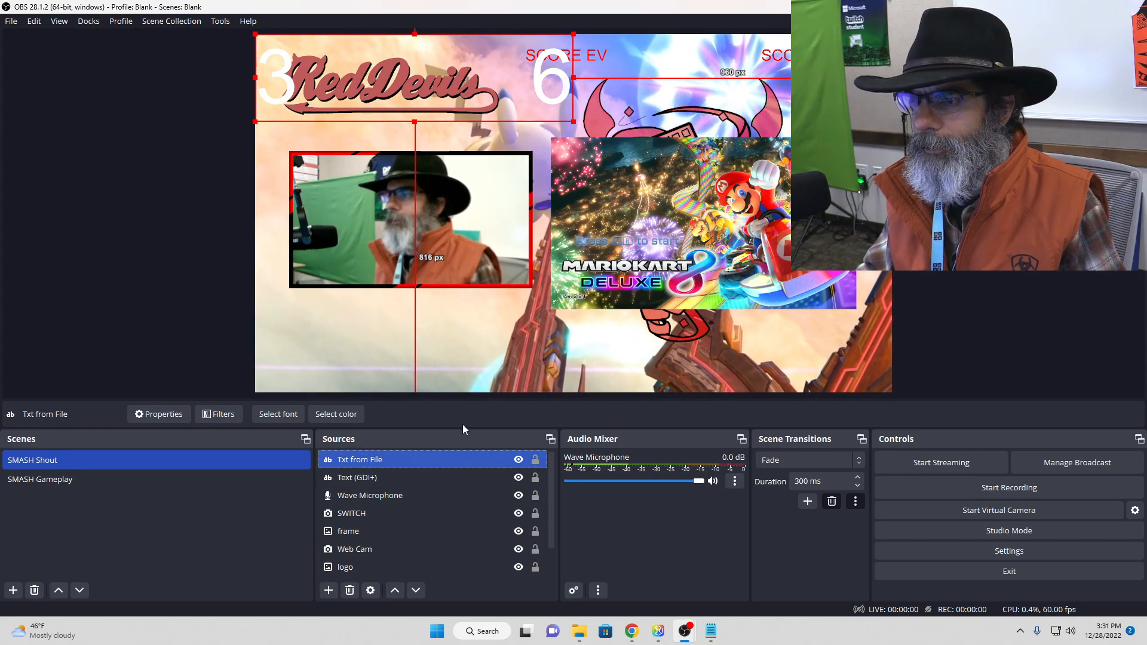
left_click_drag(557, 71, 757, 58)
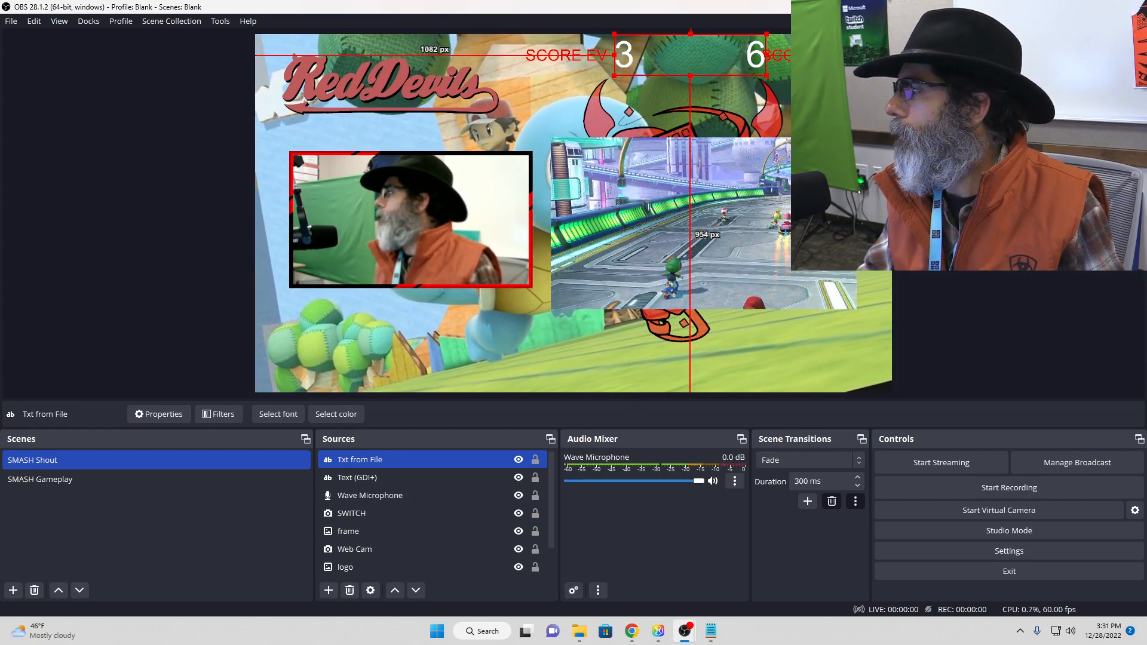
Step: Switch to the "SMh Score" file in Notepad, widen the gap between 3 and 6, and save it
left_click_drag(1146, 107, 488, 152)
left_click(412, 186)
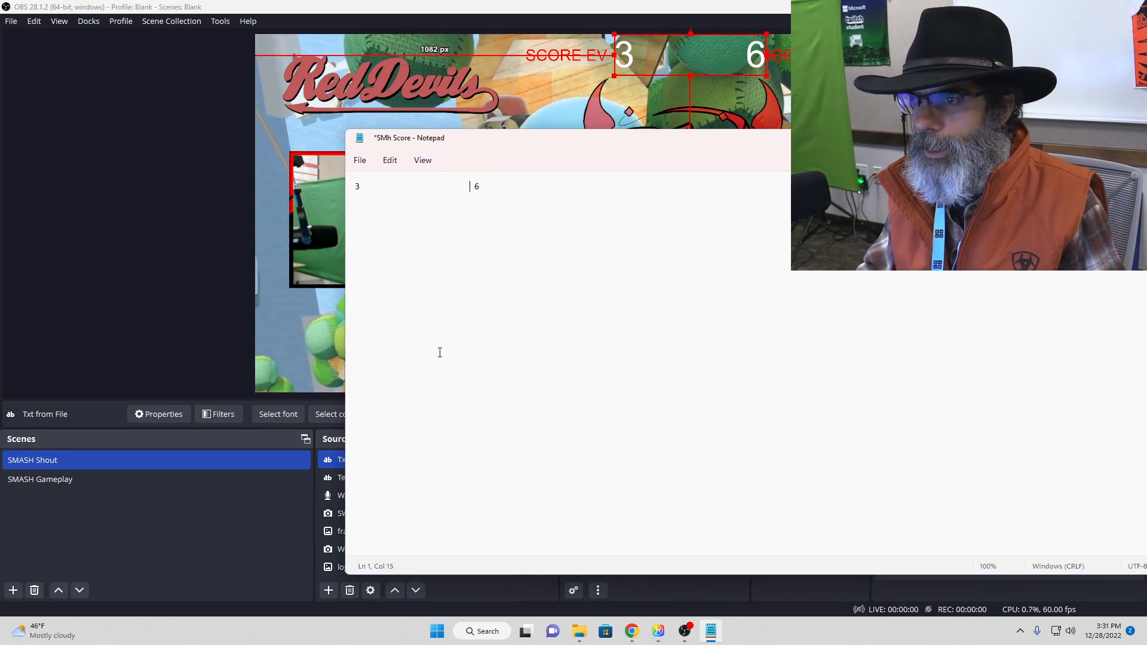
key("ctrl+s")
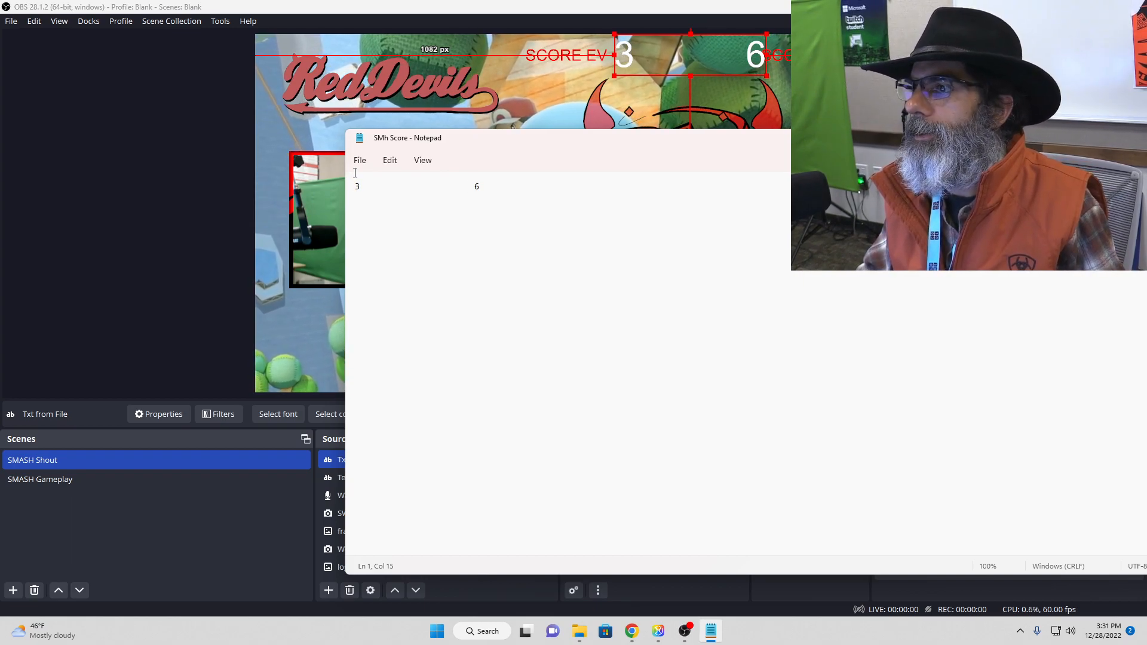
left_click(360, 161)
left_click(372, 238)
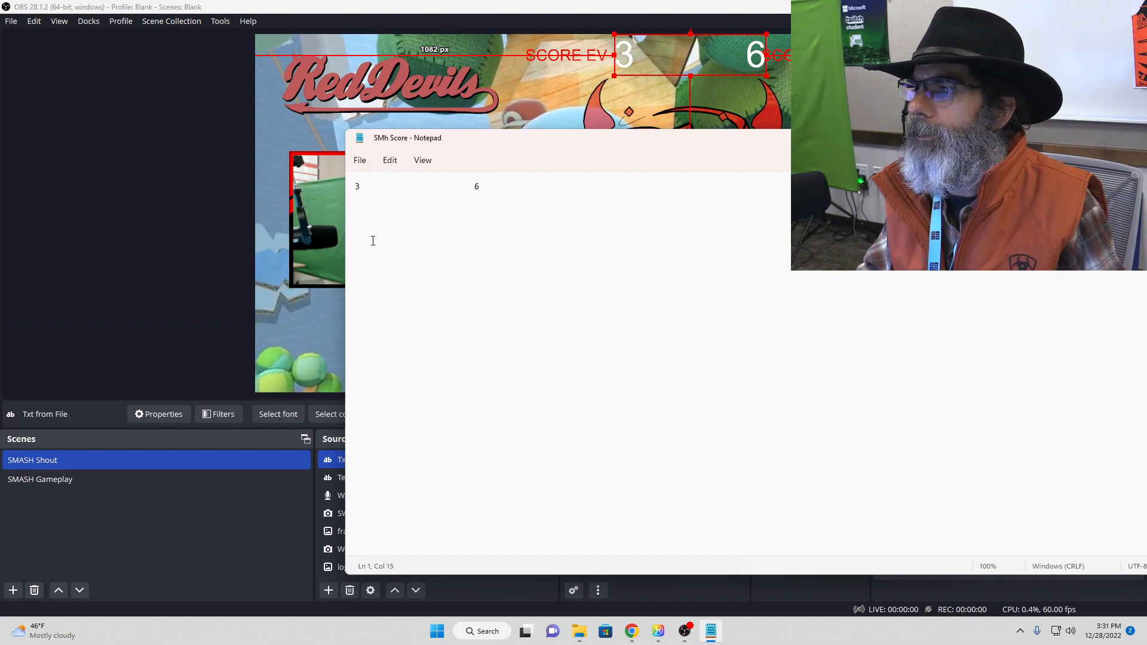
Step: Move the Notepad window clear of the score text, add more space before the 6, and save the file again
left_click_drag(571, 144, 381, 170)
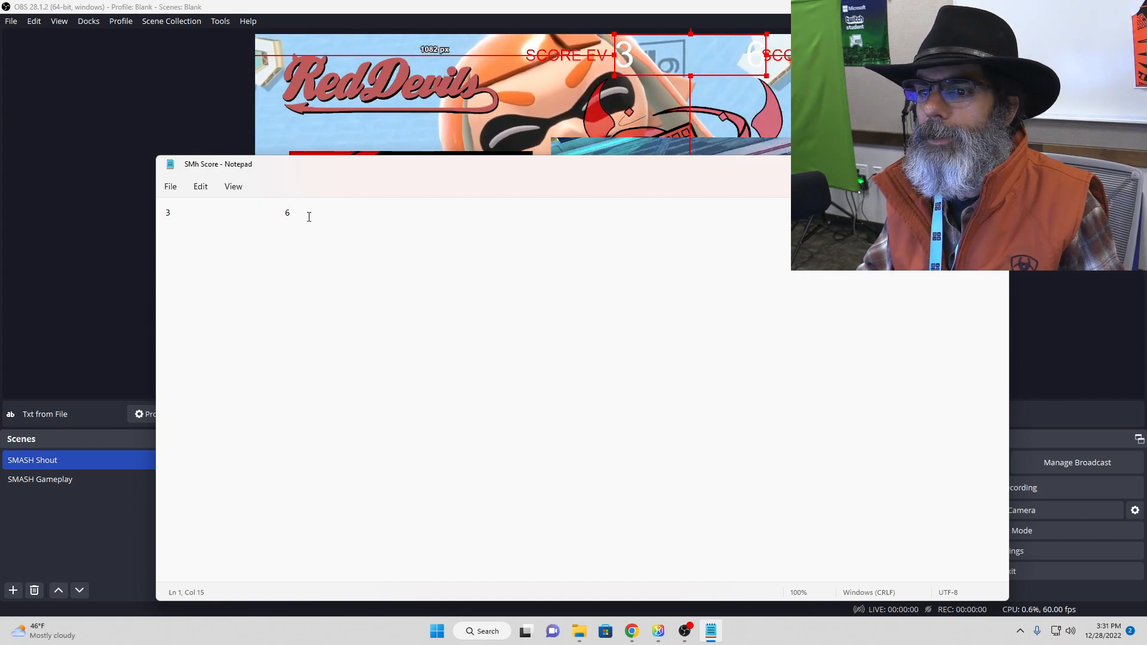
left_click(170, 186)
left_click(192, 265)
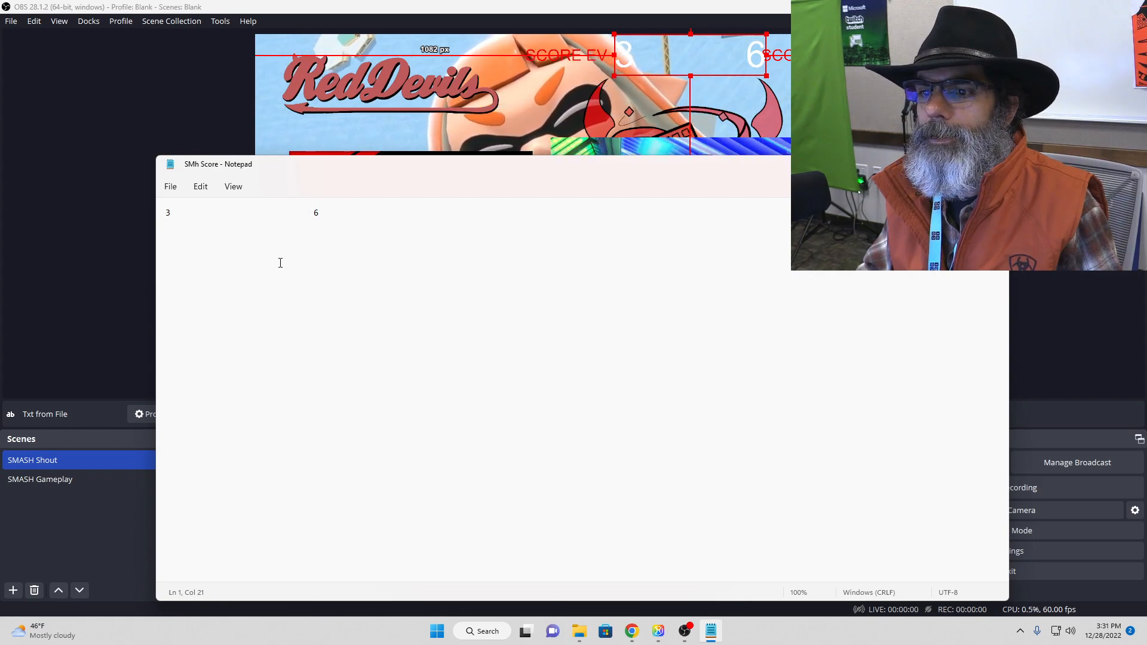
Step: Save the "SMh Score" file and move the Notepad window off the OBS preview
left_click(170, 186)
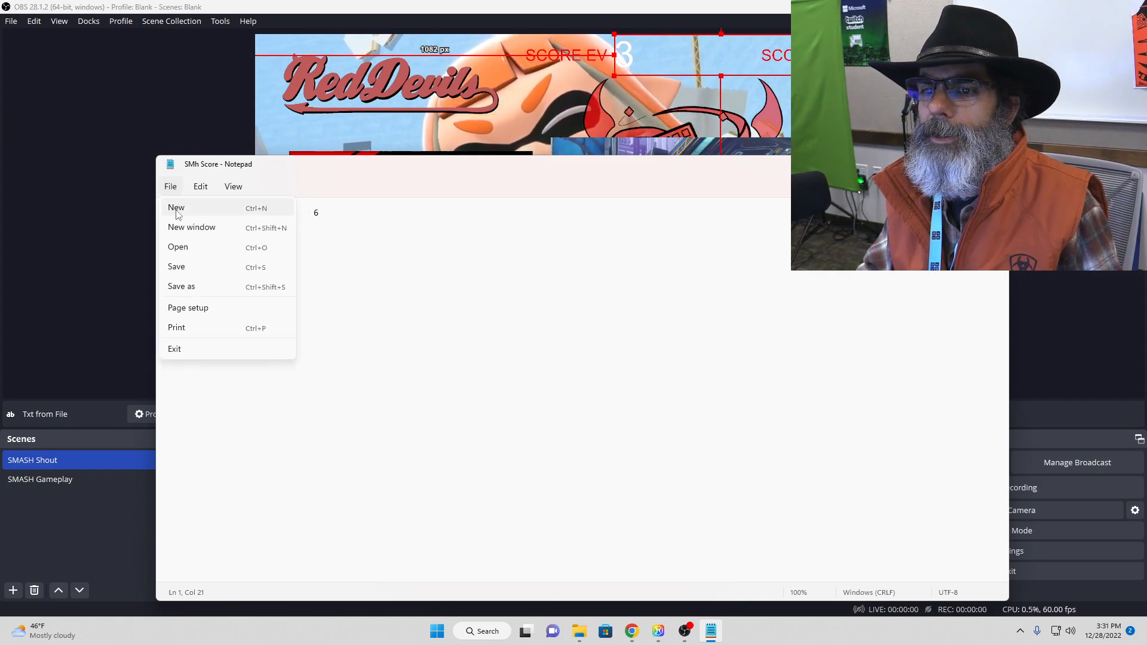
left_click(179, 267)
left_click_drag(849, 164, 1146, 164)
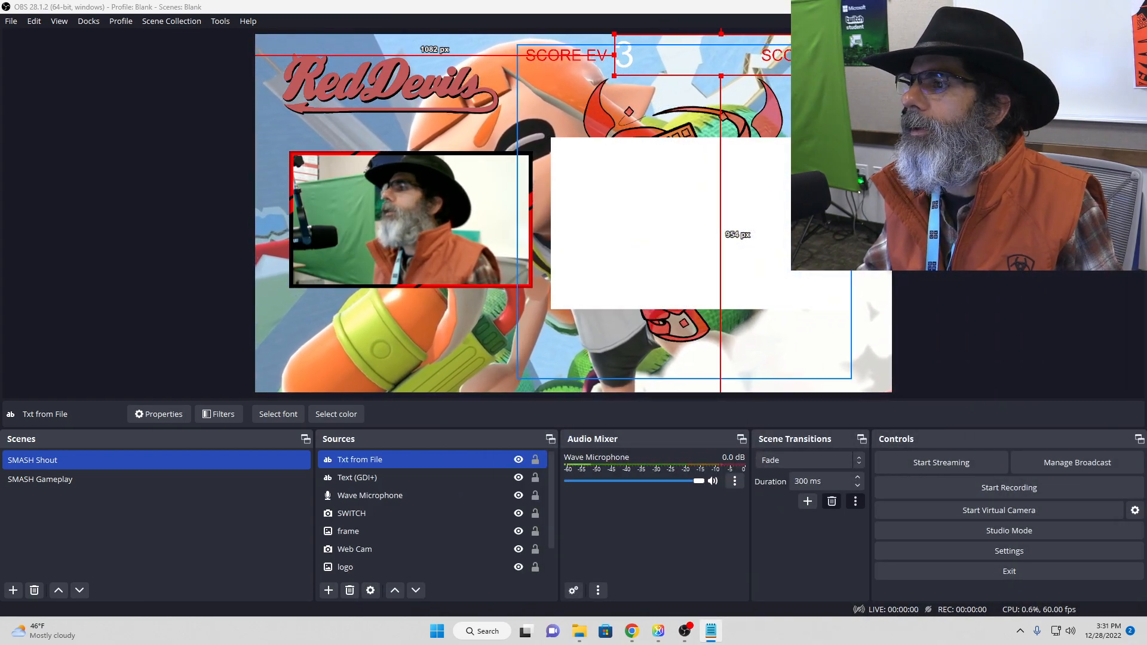
Step: In OBS, shorten the gap between SCORE EV and SCORE DH in the "Text (GDI+)" source and apply the change
left_click(546, 56)
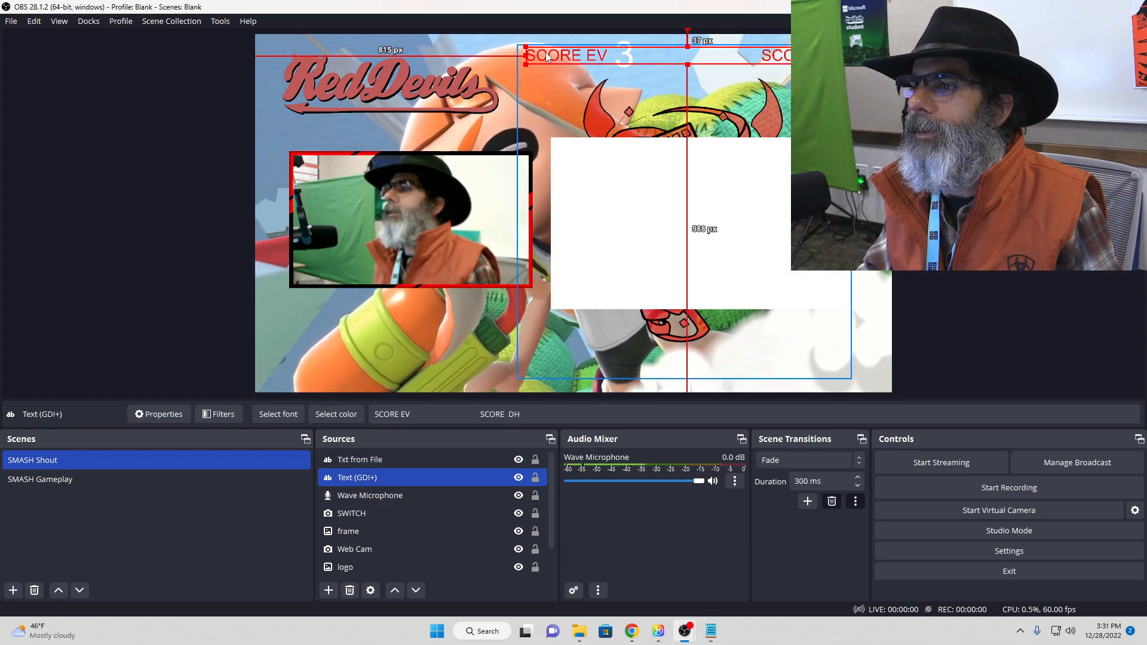
left_click(571, 58)
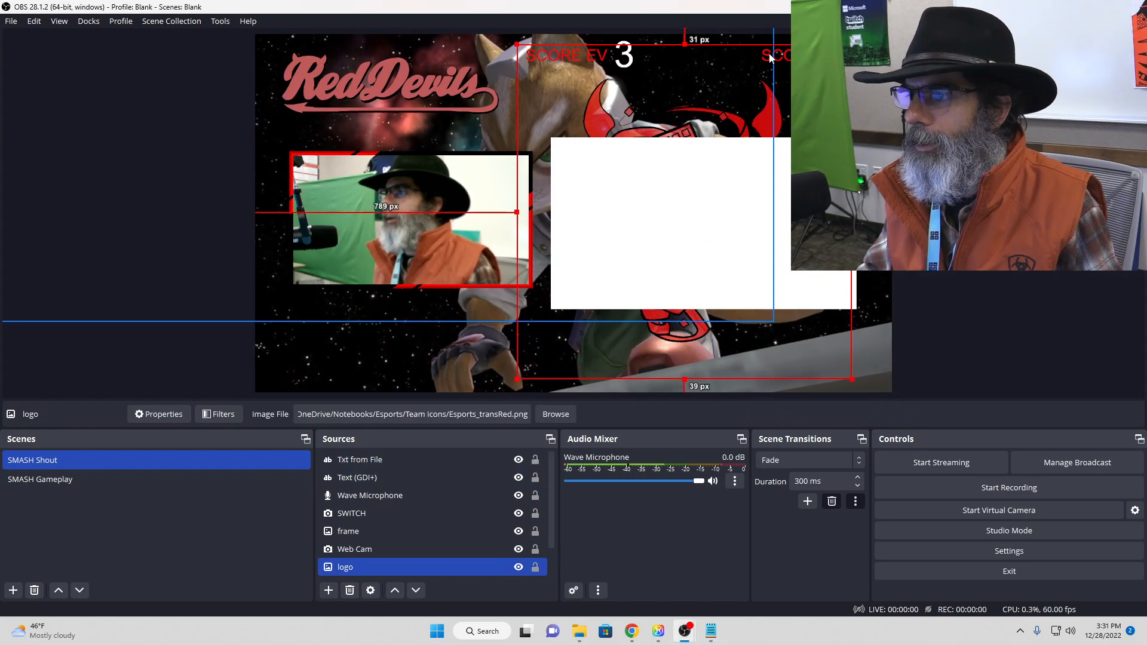
left_click(571, 59)
left_click(571, 57)
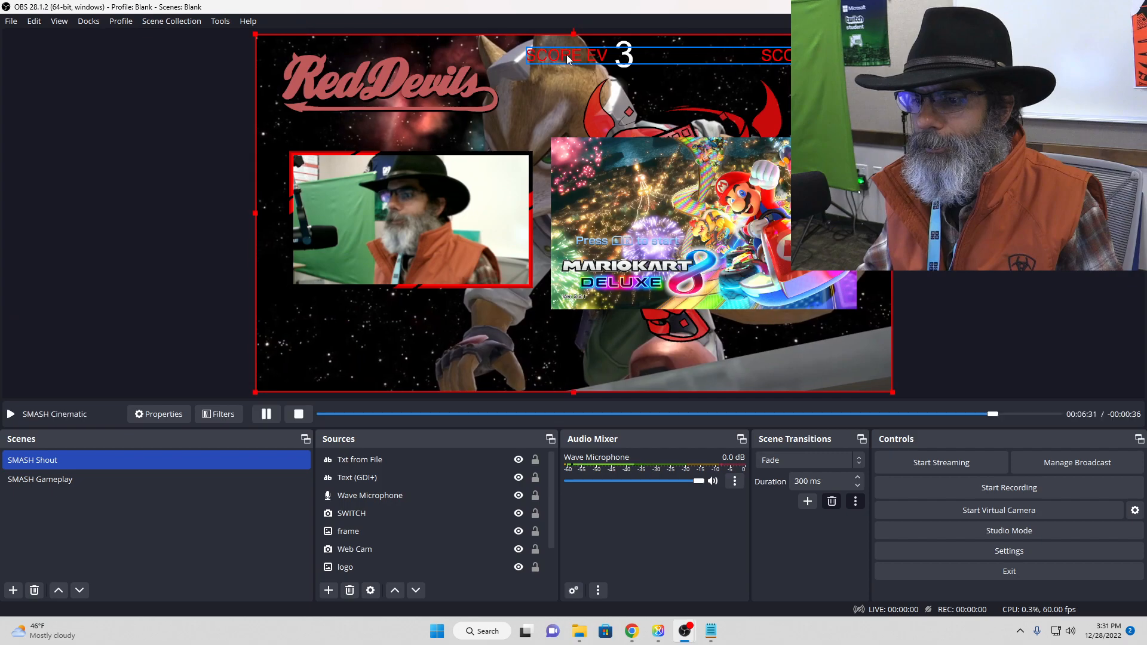
left_click(358, 477)
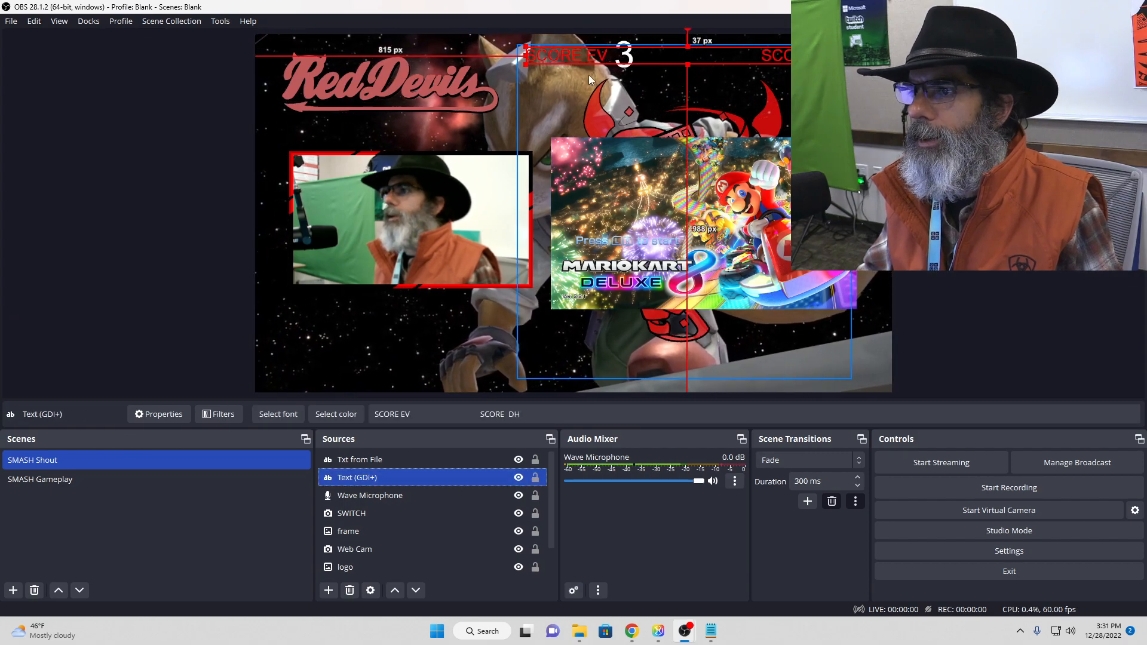
double_click(392, 476)
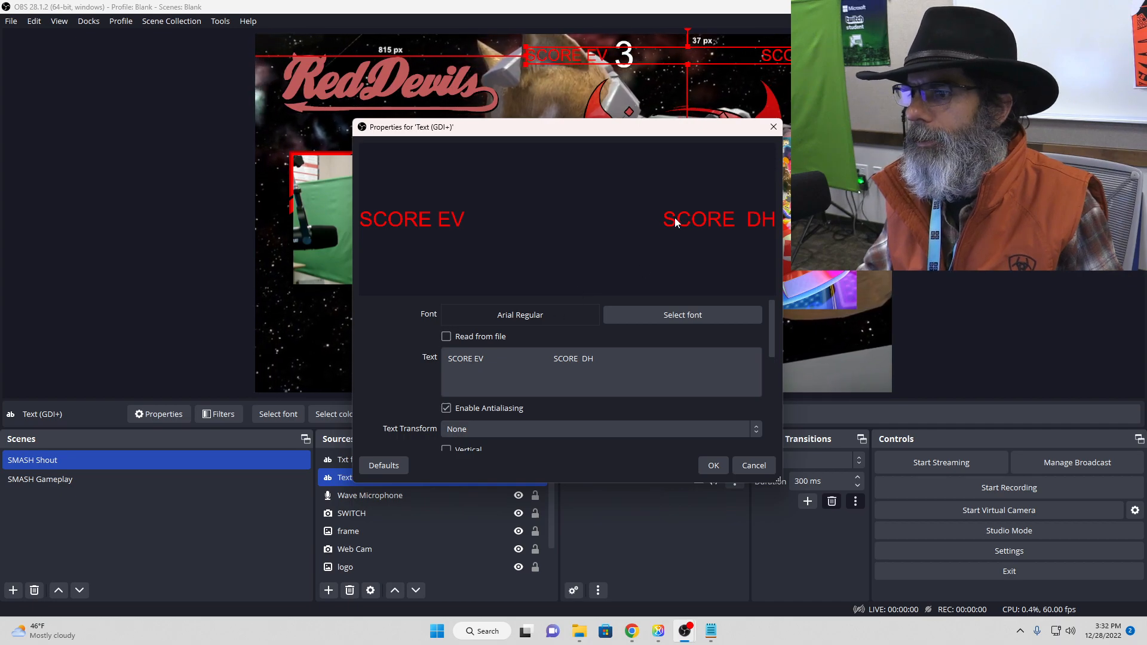
left_click(551, 360)
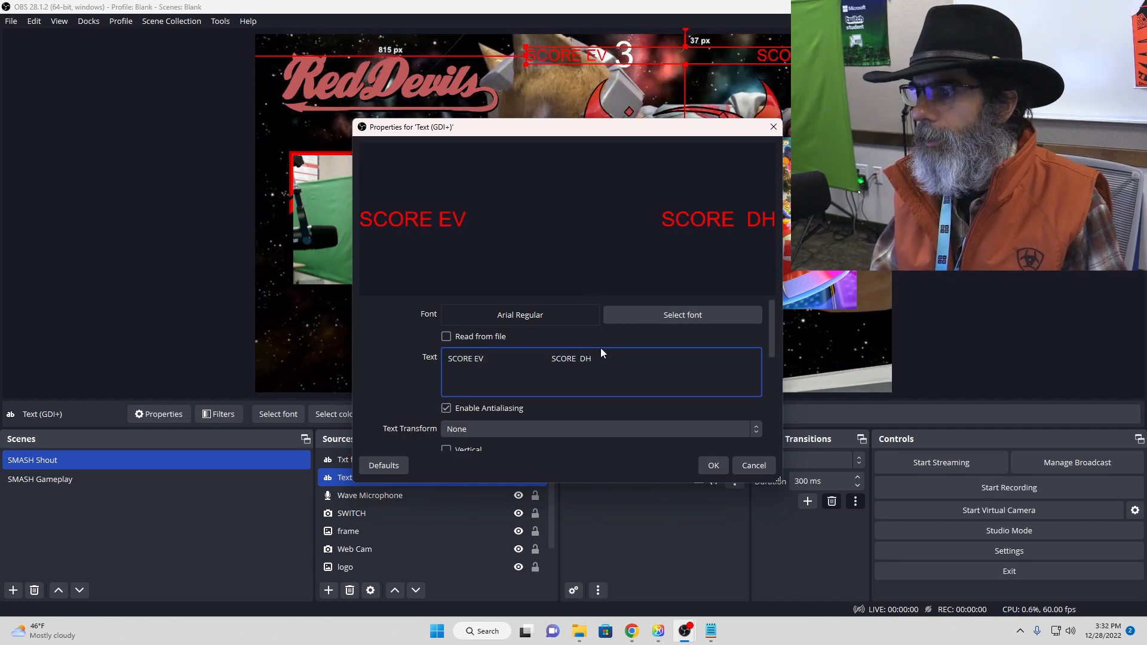
key("BackSpace")
key("BackSpace")
key("BackSpace")
key("BackSpace")
key("BackSpace")
key("BackSpace")
key("BackSpace")
key("BackSpace")
key("BackSpace")
key("BackSpace")
key("BackSpace")
key("BackSpace")
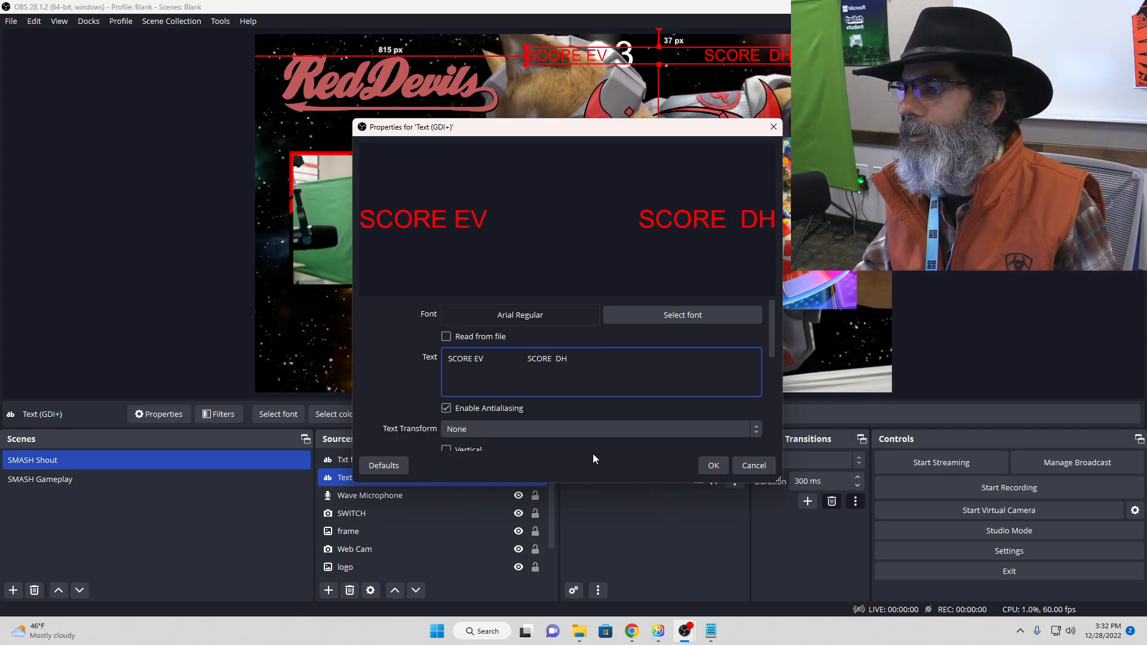
left_click(713, 466)
left_click(976, 307)
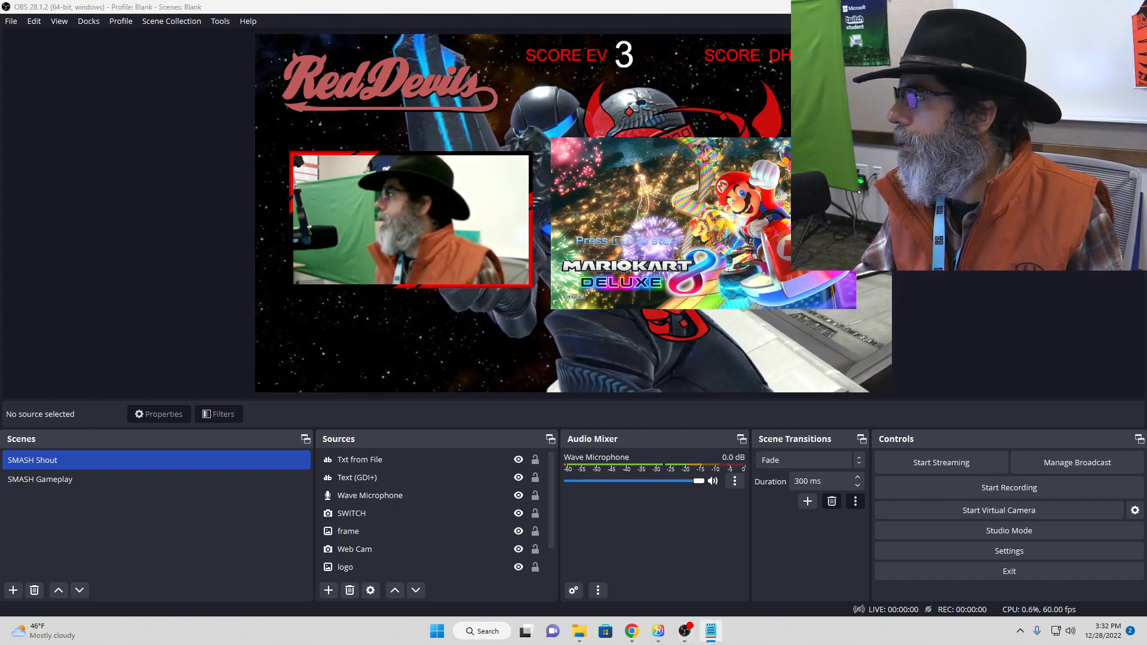
Step: Switch to the "SMh Score" file in Notepad, change the second score to 7, and save it
left_click(710, 631)
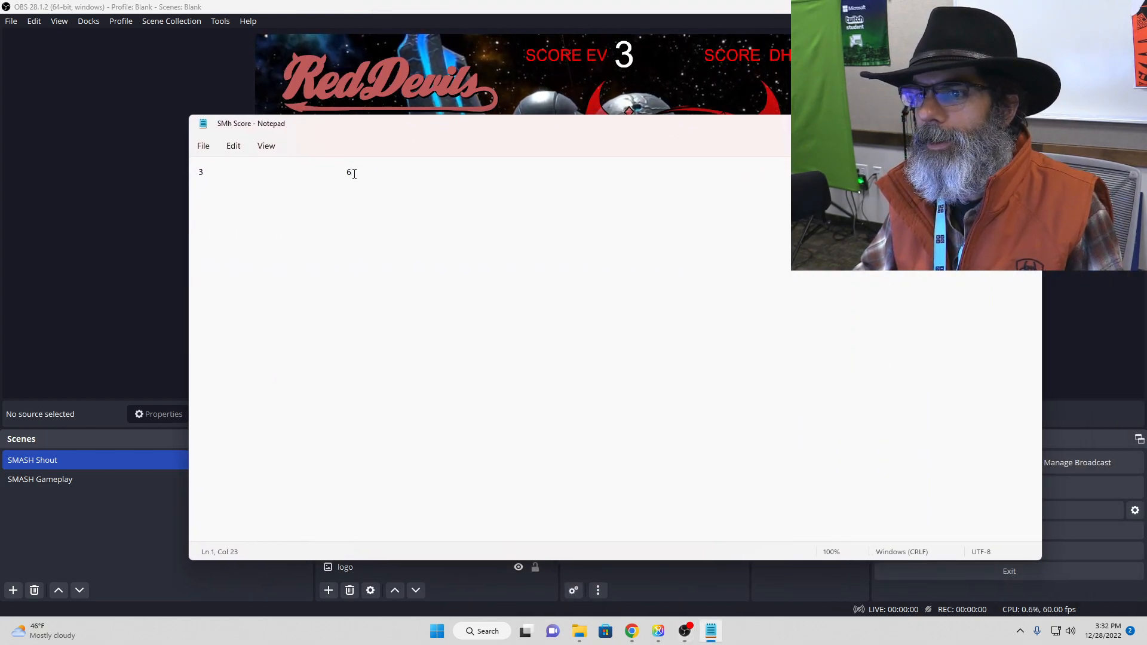
key("BackSpace")
type("7")
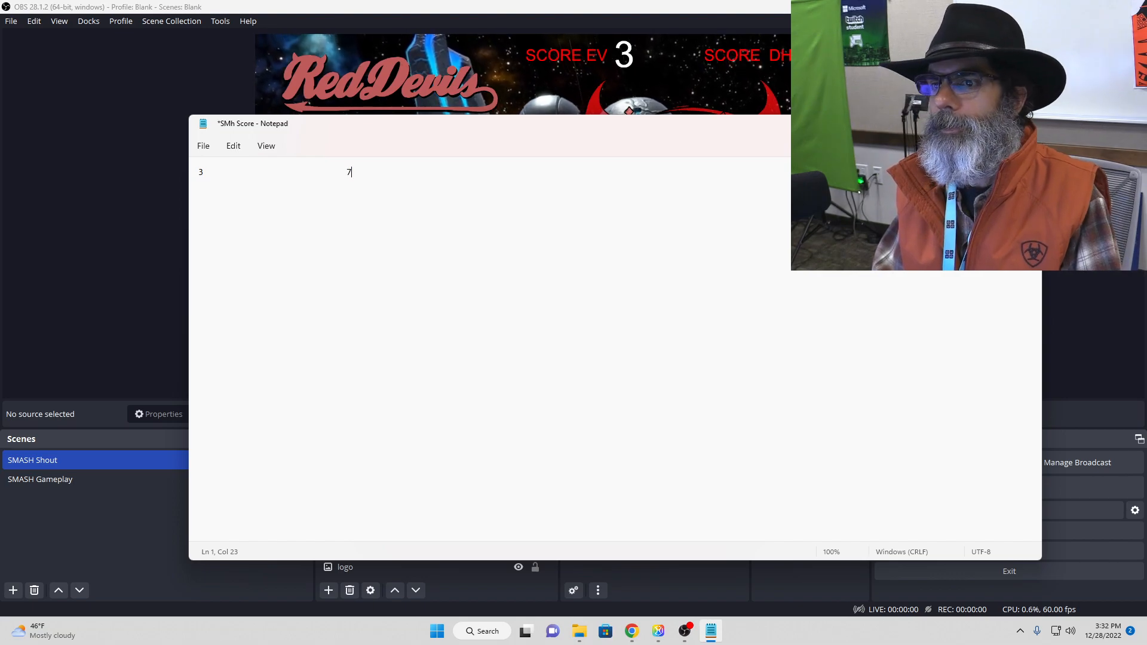
key("ctrl+s")
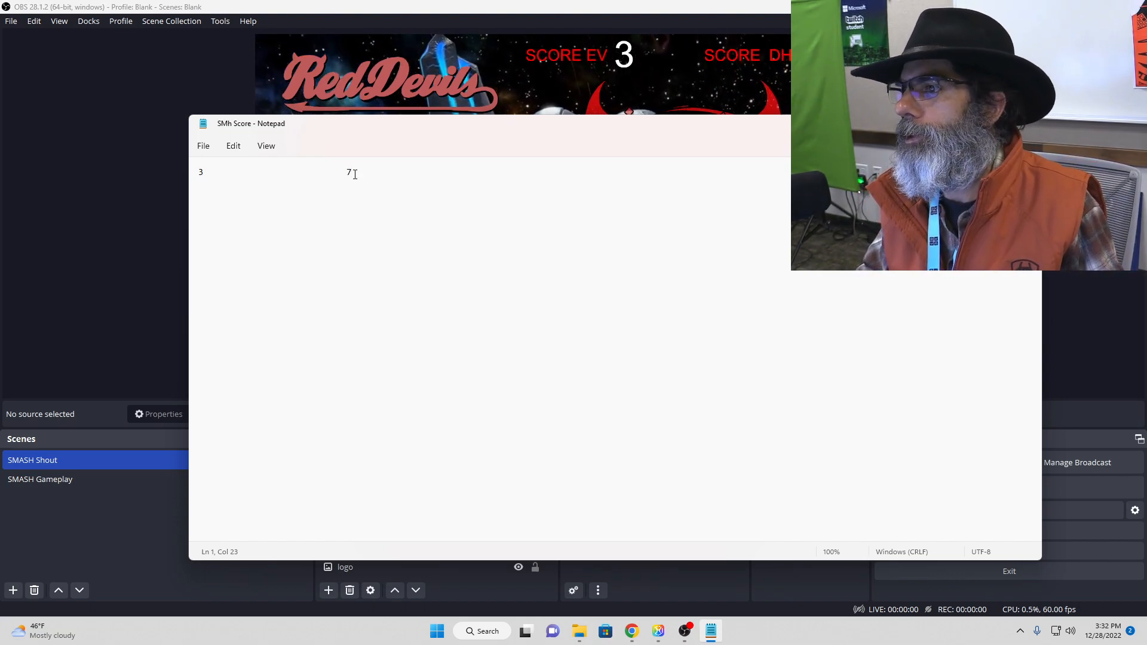
Step: Set the first score to 5 in the saved "SMh Score" file and move Notepad clear of the OBS preview
mouse_move(512, 138)
left_mouse_down()
mouse_move(507, 171)
mouse_move(510, 150)
left_mouse_up()
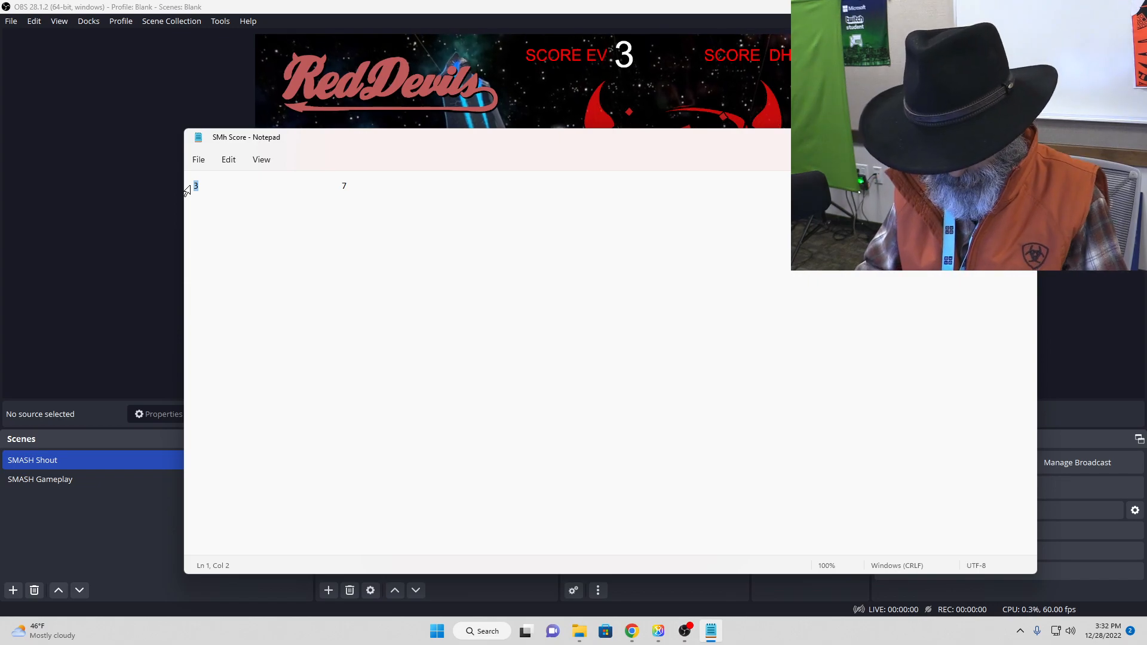
type("5")
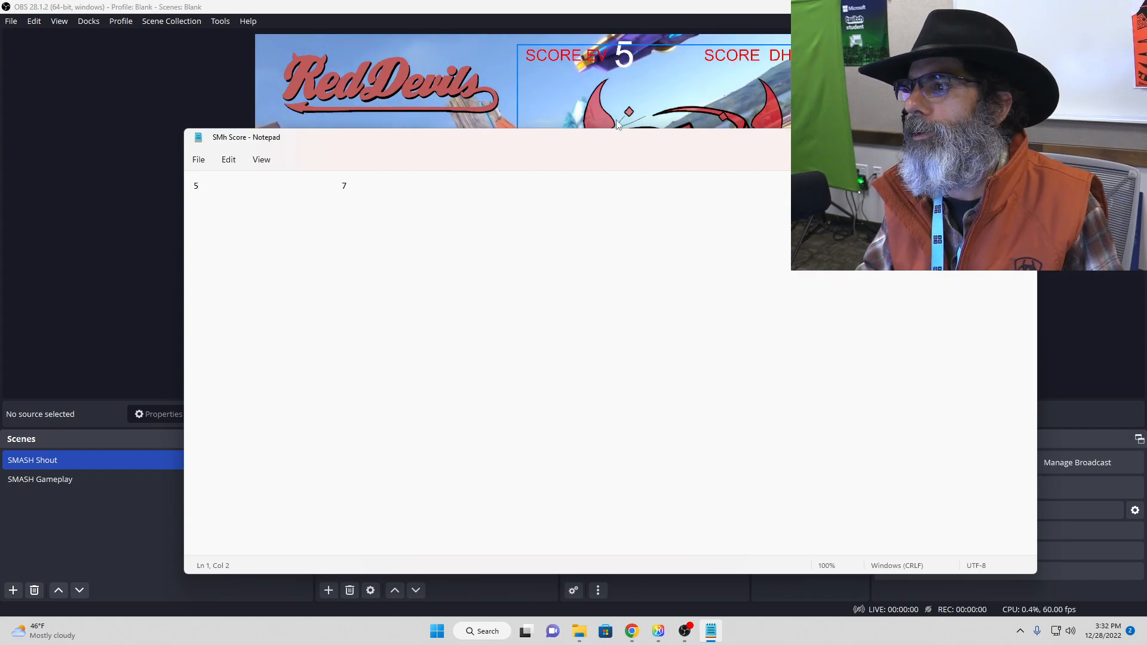
left_click_drag(606, 141, 1146, 143)
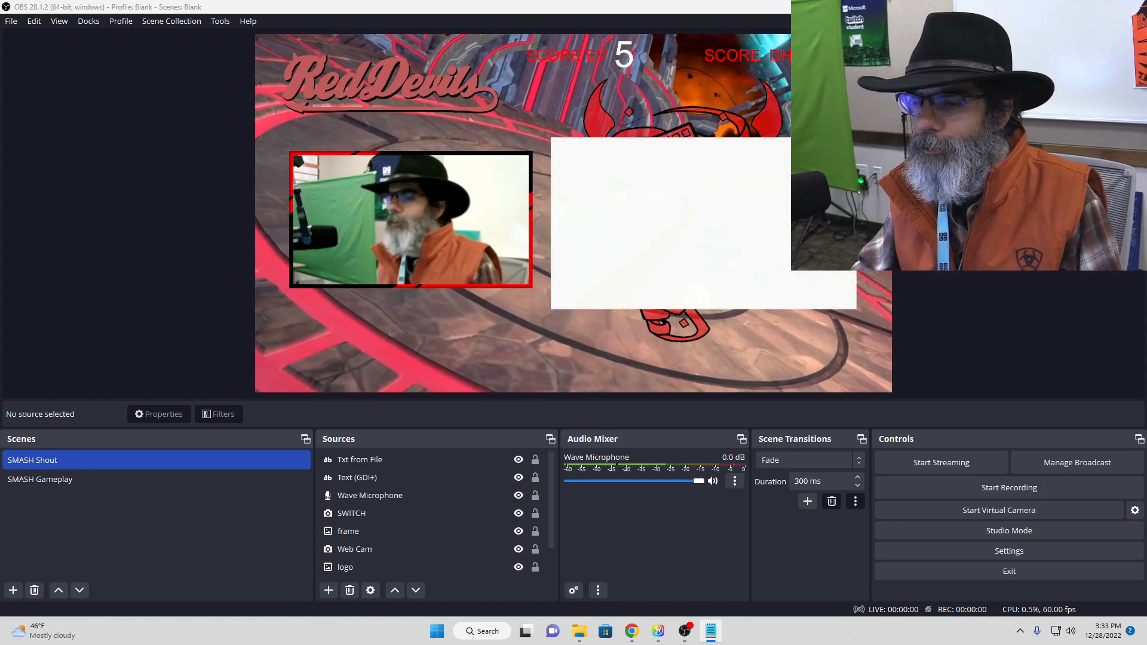
Step: In OBS, set the text color of the "Txt from File" source to orange #ff5500
left_click(412, 462)
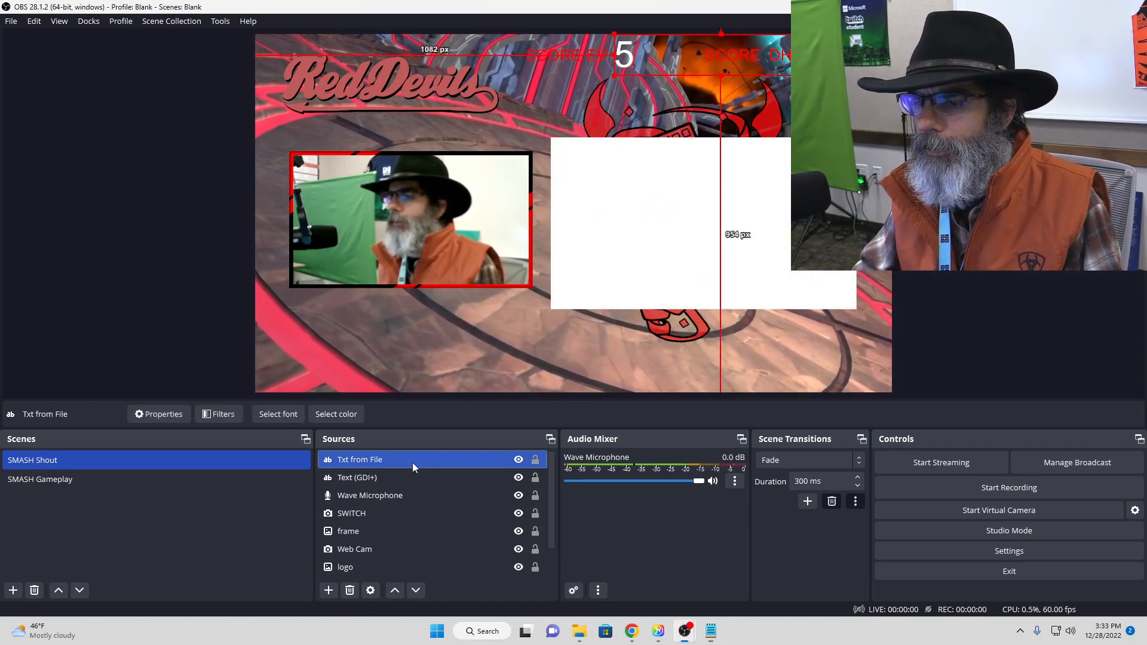
double_click(412, 462)
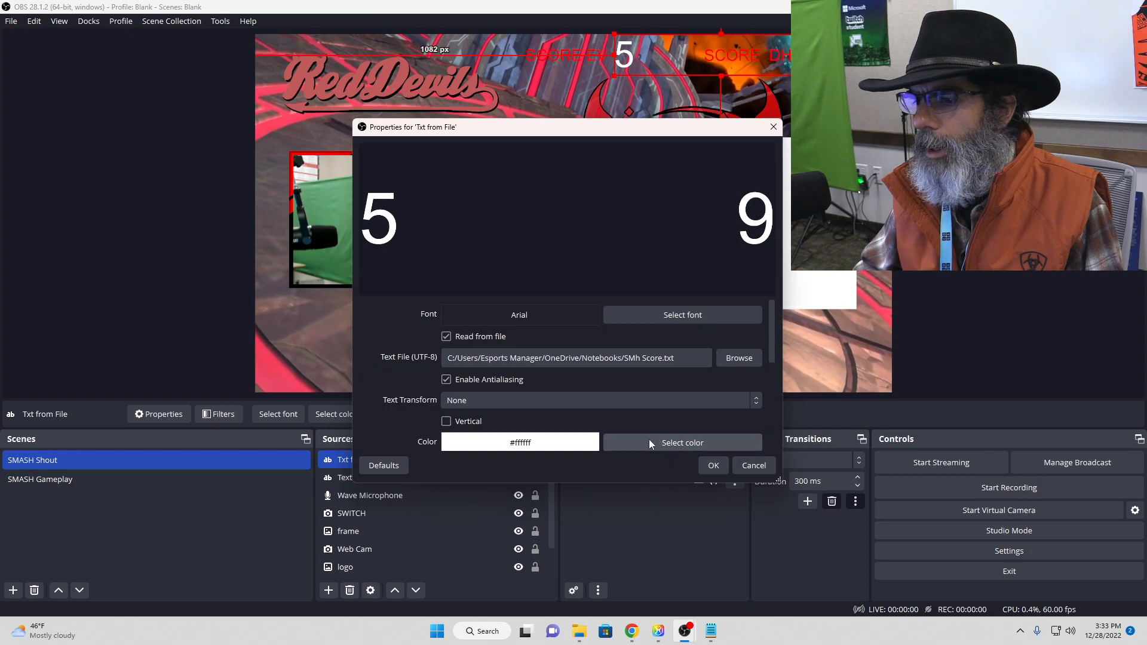
left_click(650, 442)
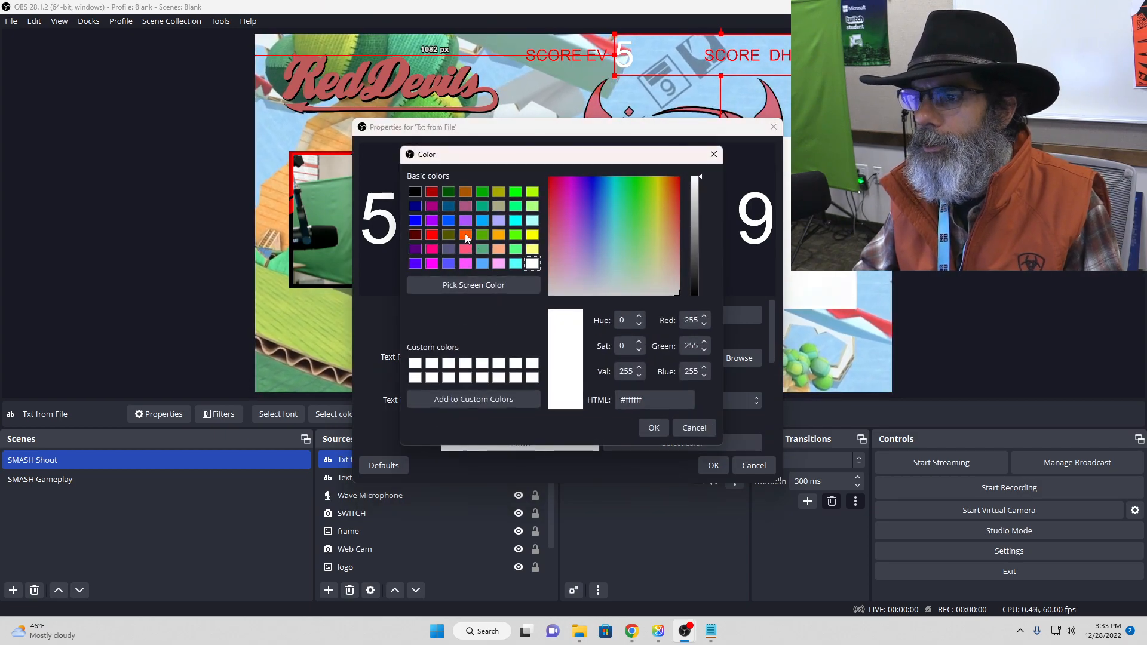
left_click(465, 235)
left_click(653, 429)
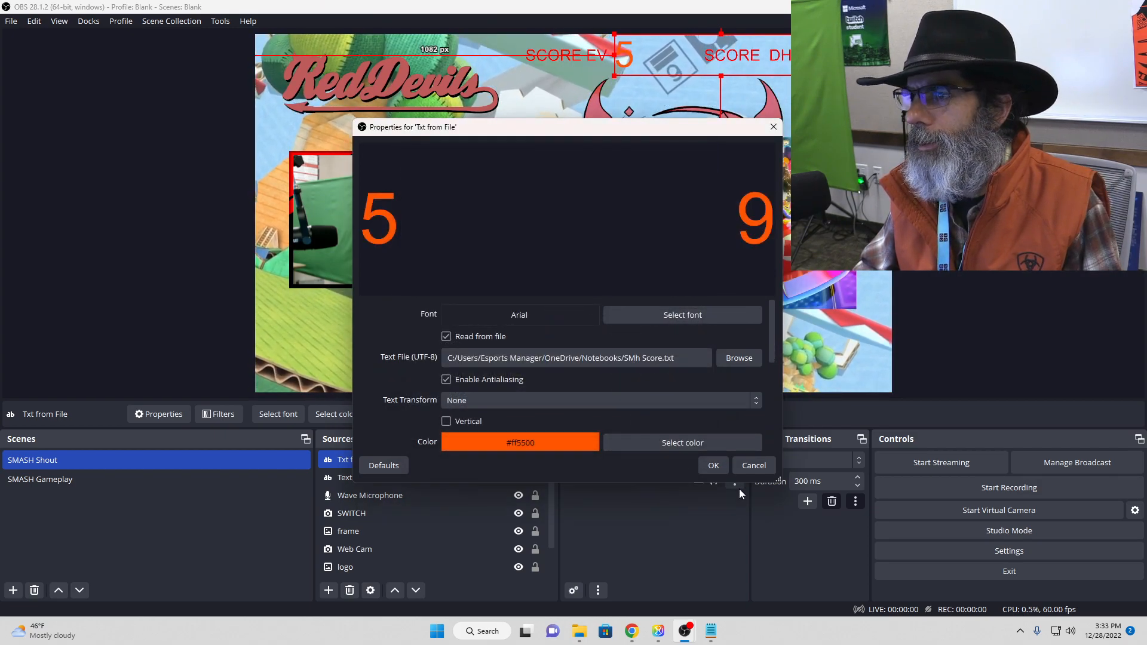
left_click(714, 466)
Step: Set the text color of the "Text (GDI+)" source to purple #aa00ff
left_click(376, 476)
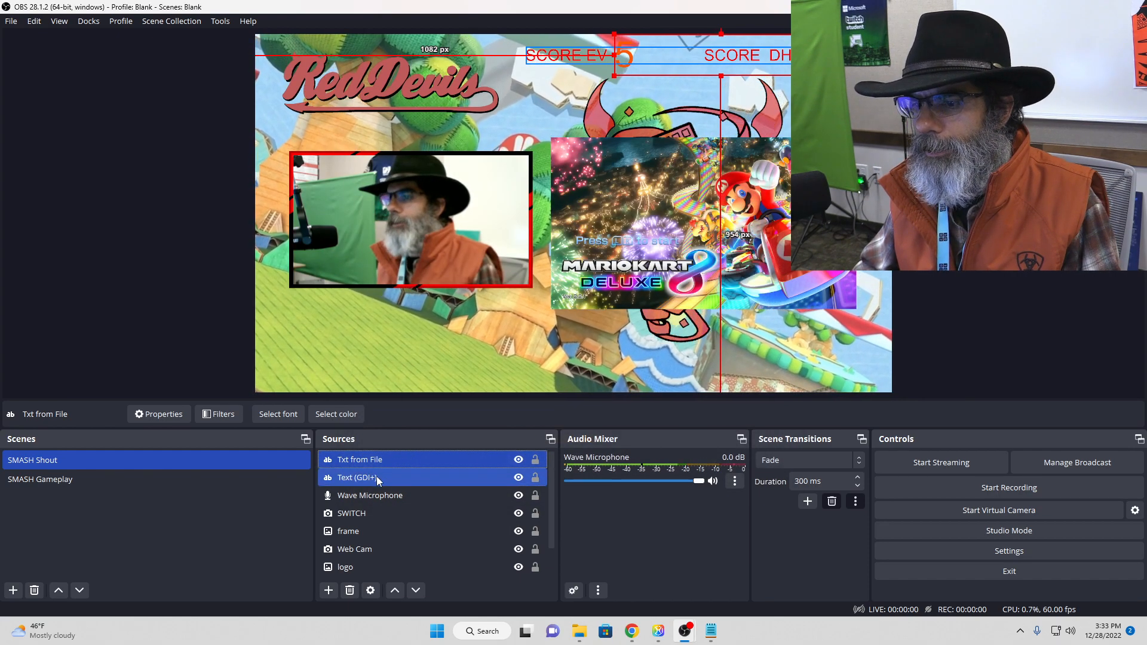
double_click(439, 477)
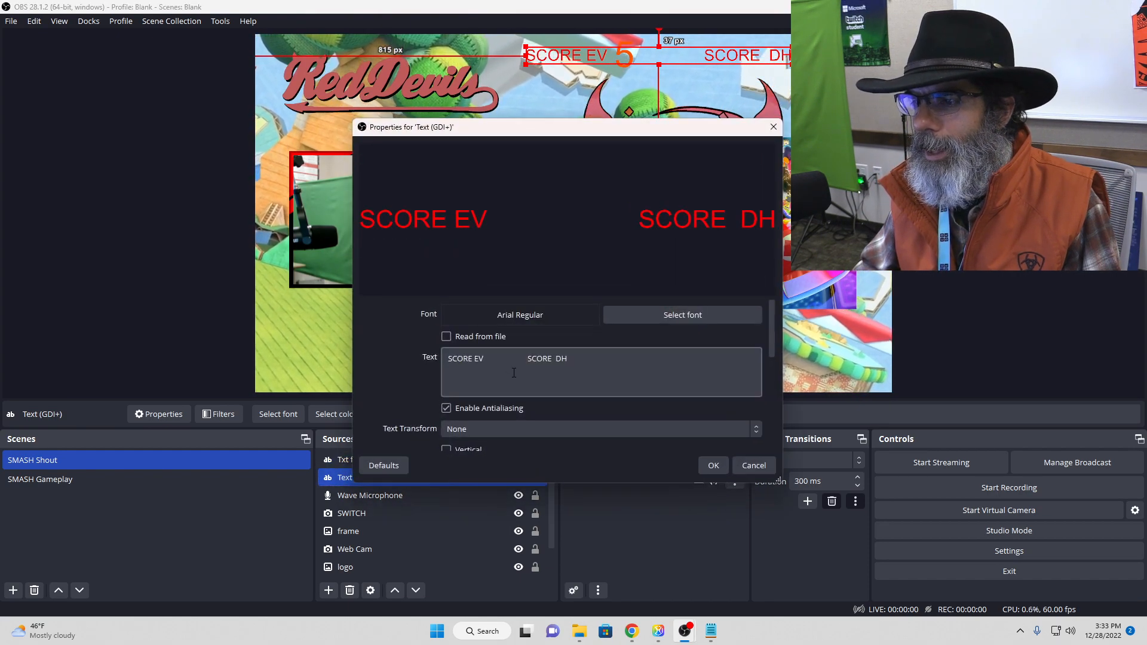
scroll(627, 421, "down", 3)
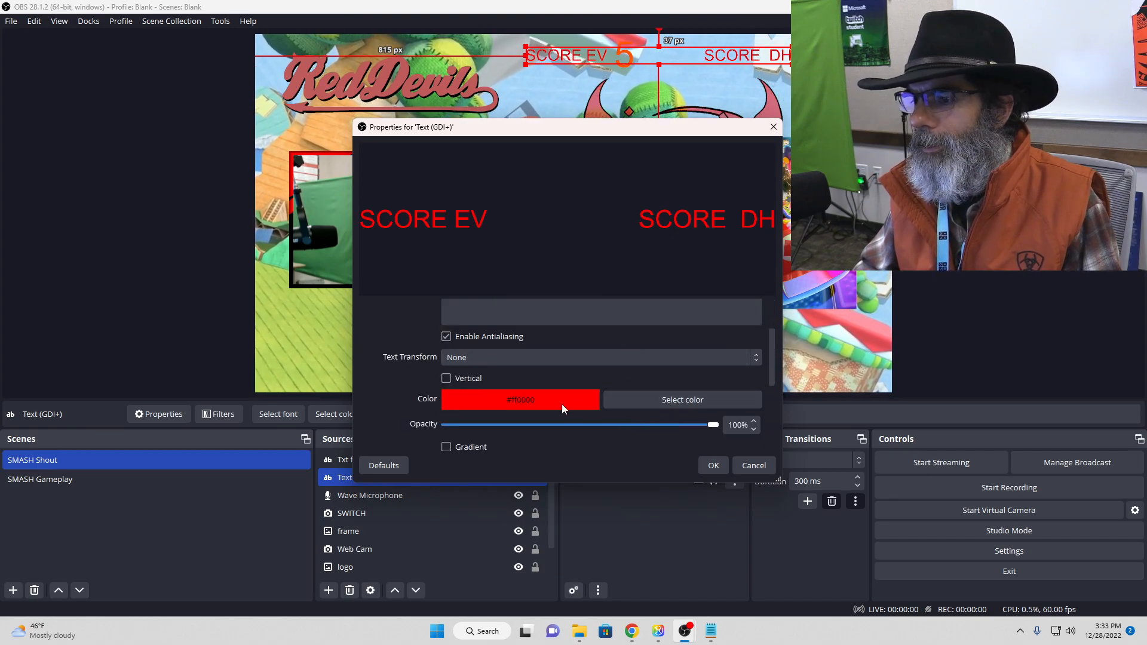
left_click(627, 400)
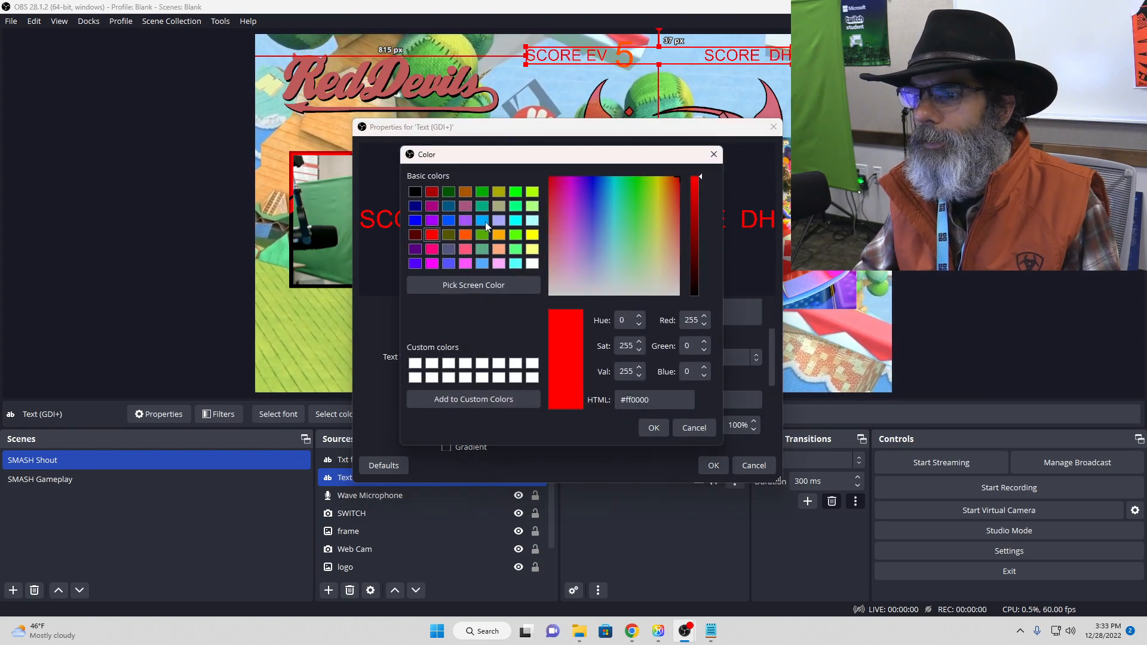
left_click(483, 220)
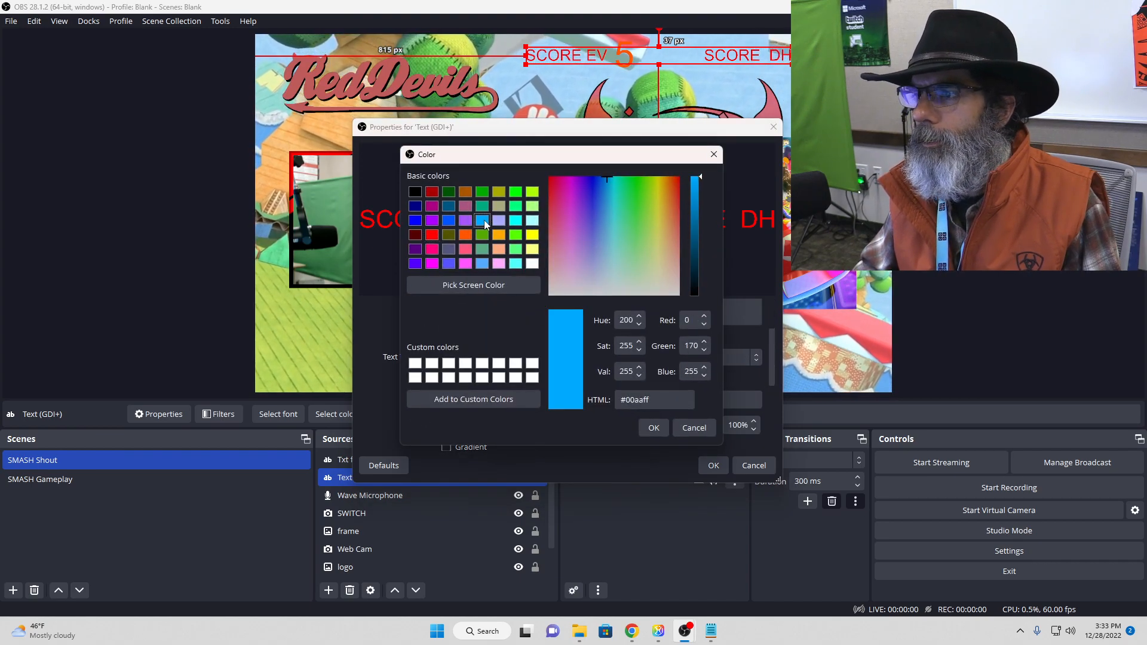
left_click(436, 221)
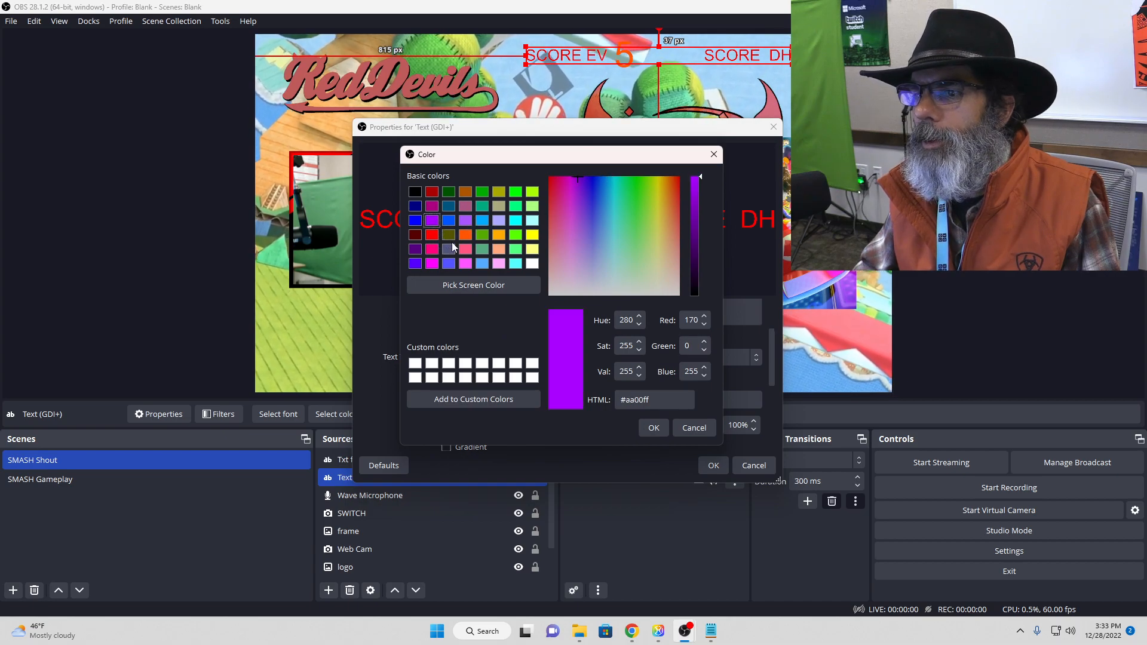
left_click(653, 426)
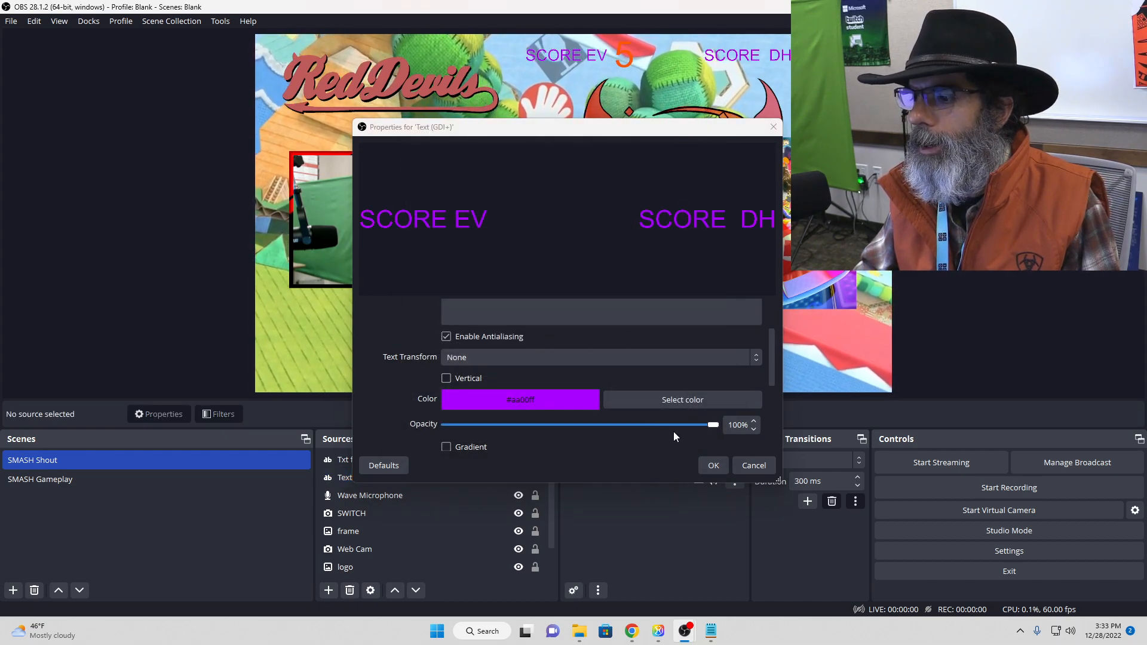
left_click(709, 465)
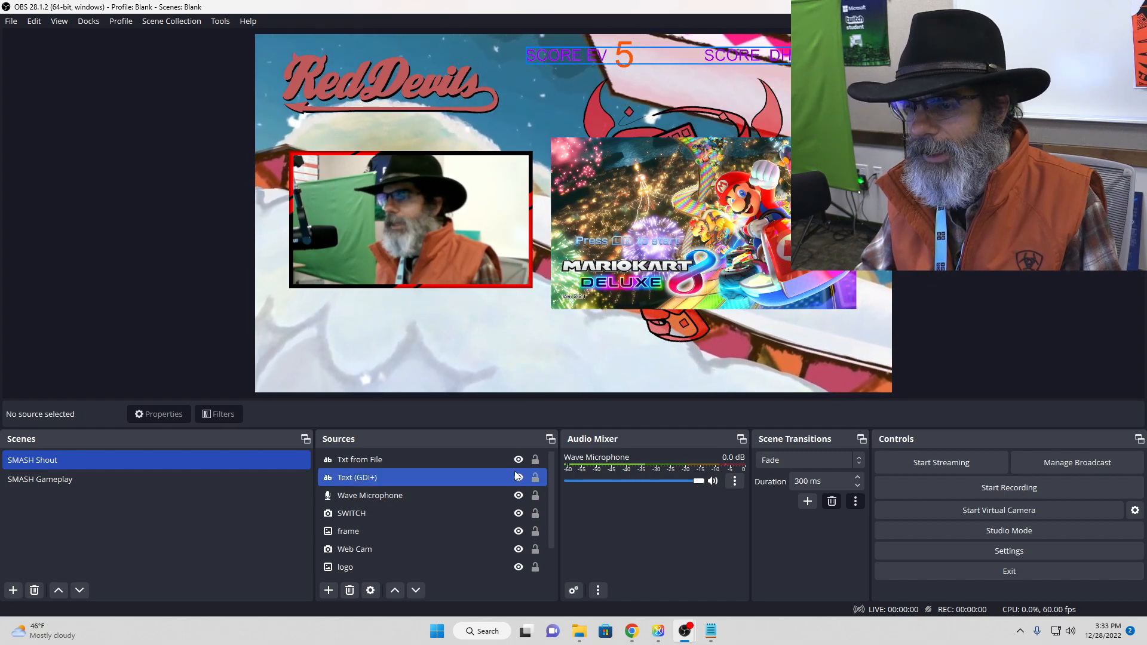
left_click(159, 481)
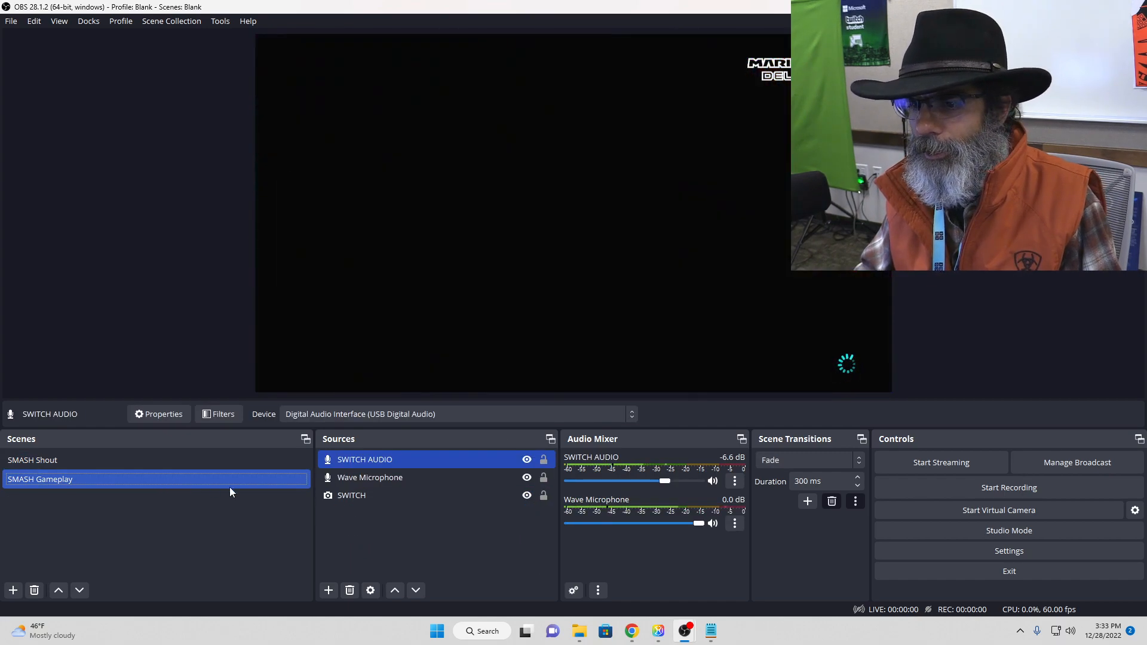
left_click(328, 590)
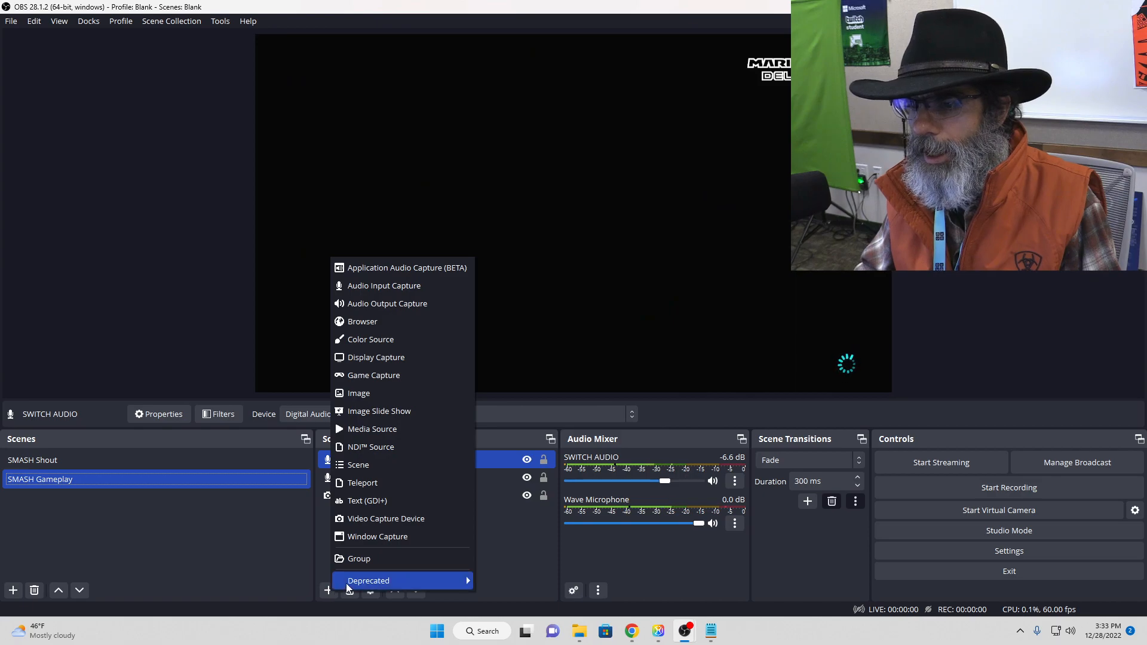
left_click(375, 468)
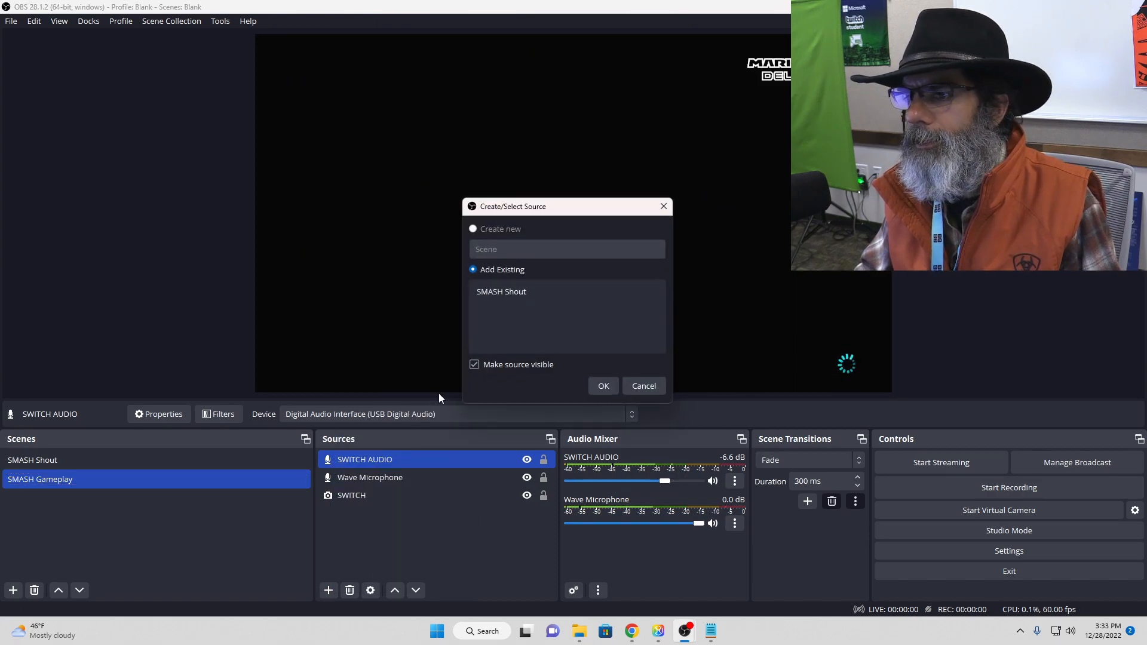
left_click(644, 386)
left_click(328, 591)
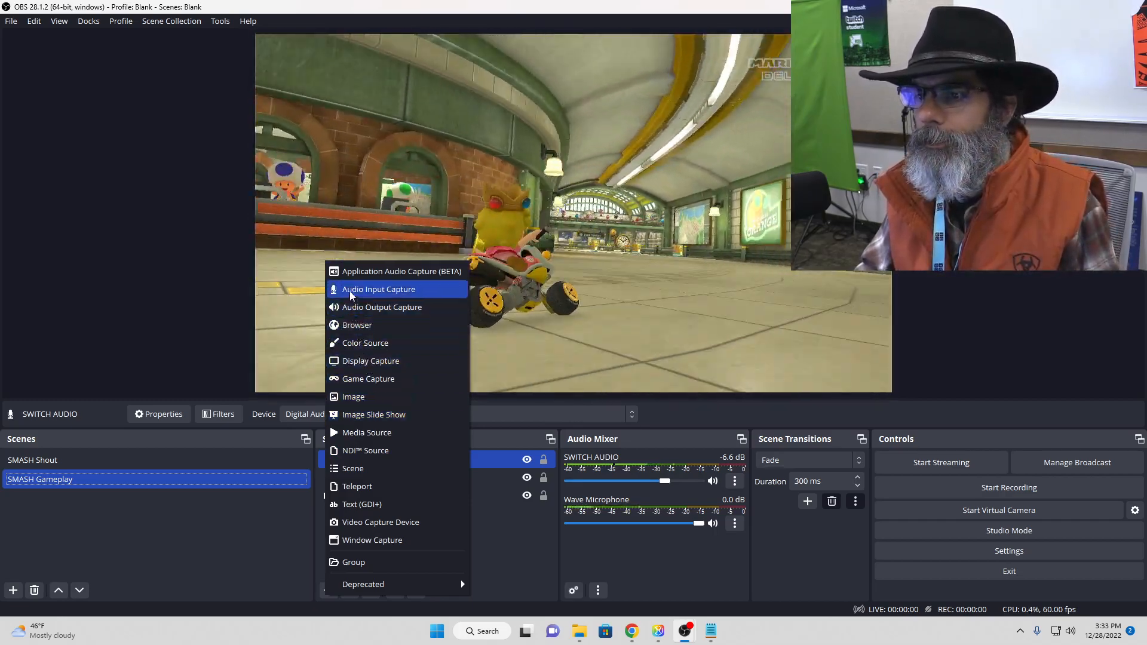
left_click(509, 511)
Step: Copy the "Text (GDI+)" source from the SMASH Shout scene and paste it as a reference into SMASH Gameplay
left_click(92, 460)
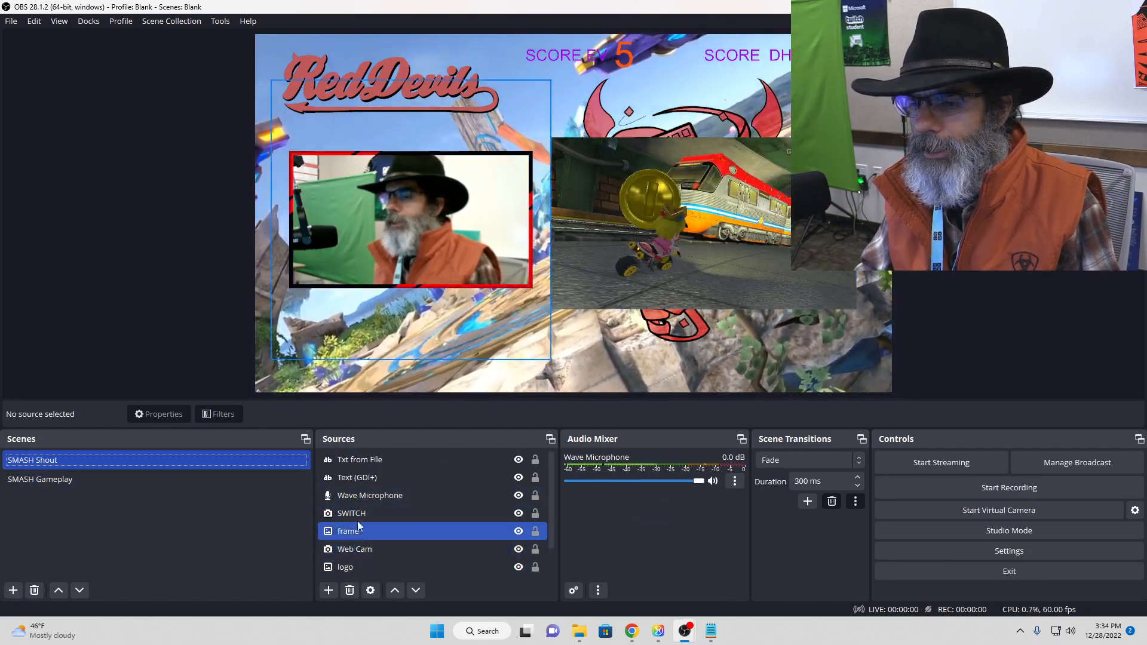
left_click(369, 477)
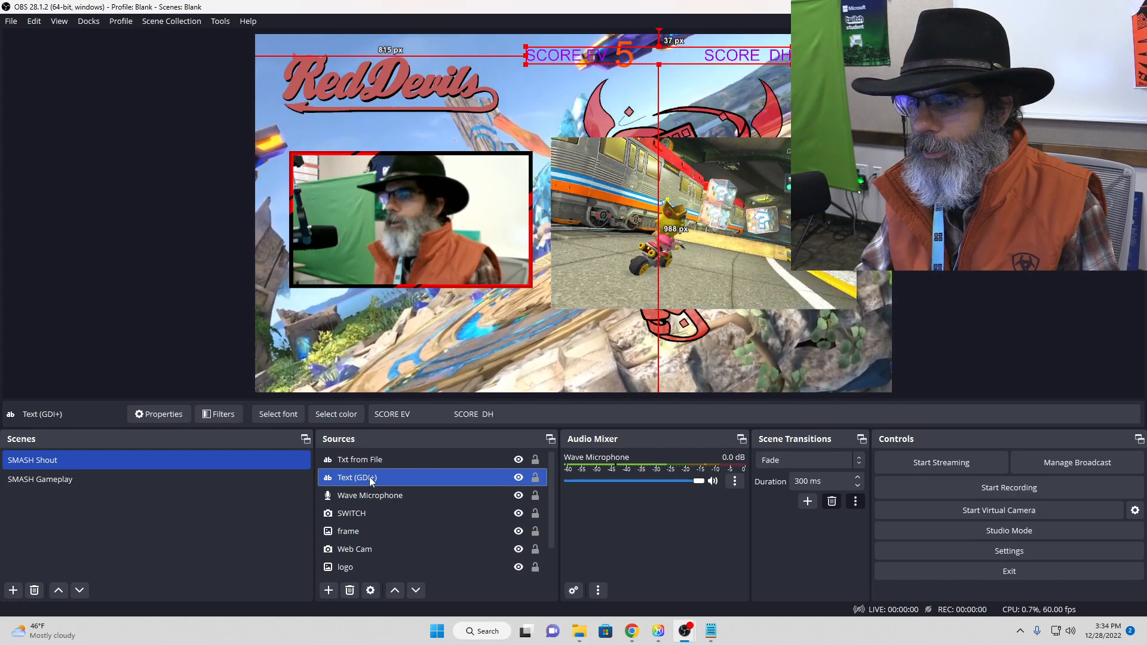
right_click(369, 477)
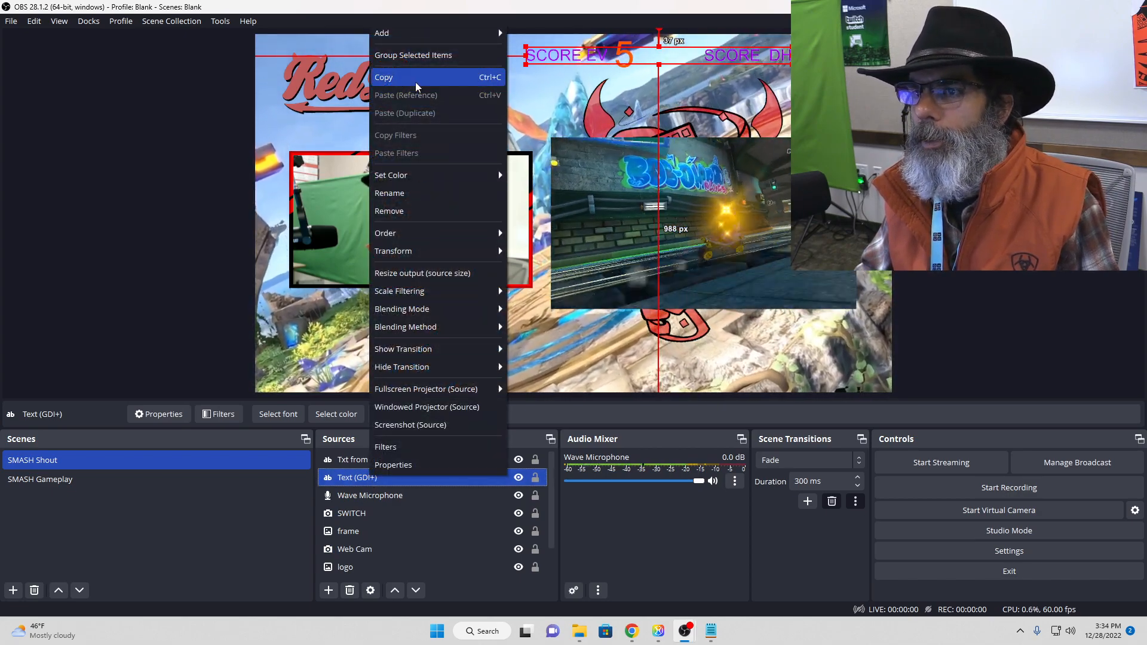
left_click(415, 77)
left_click(76, 479)
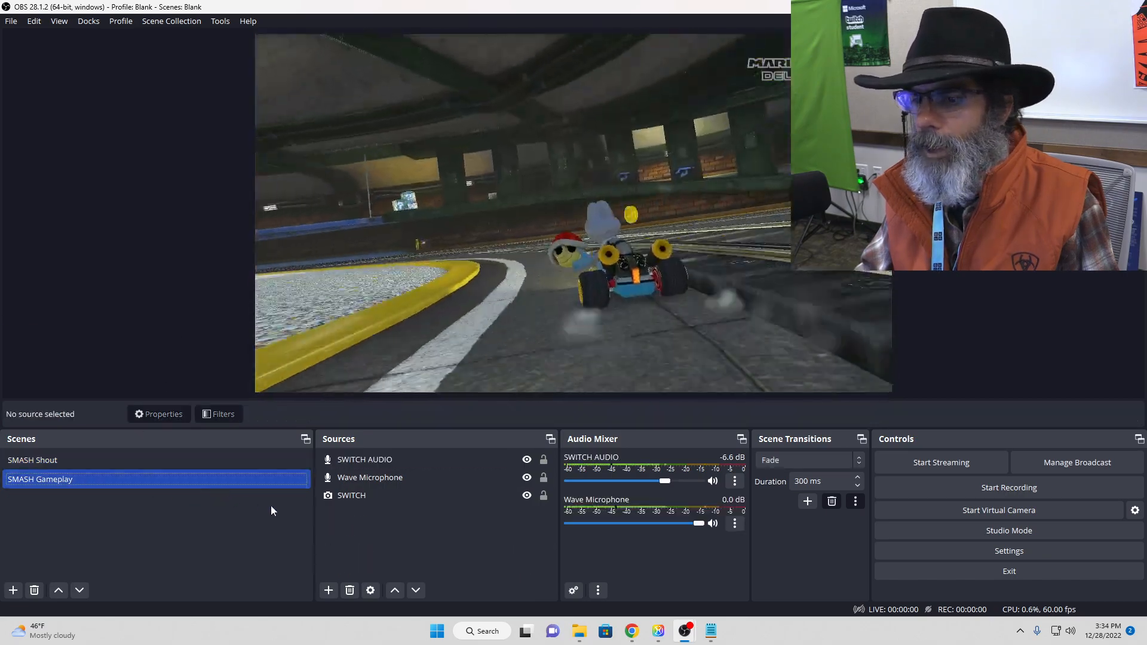
right_click(349, 532)
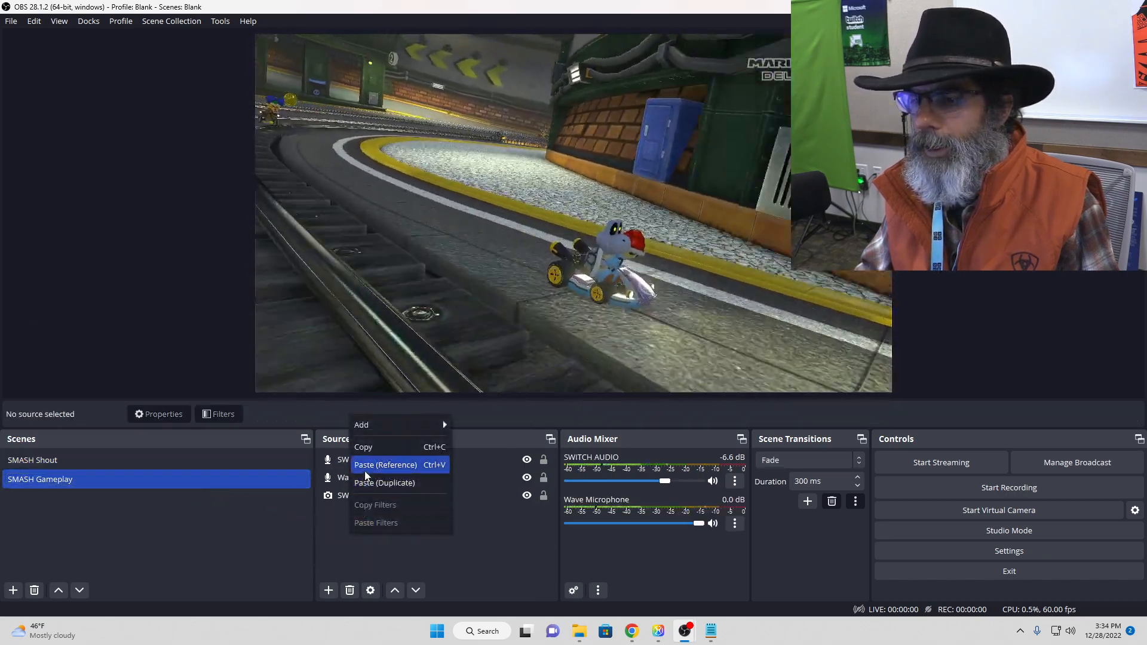
left_click(364, 469)
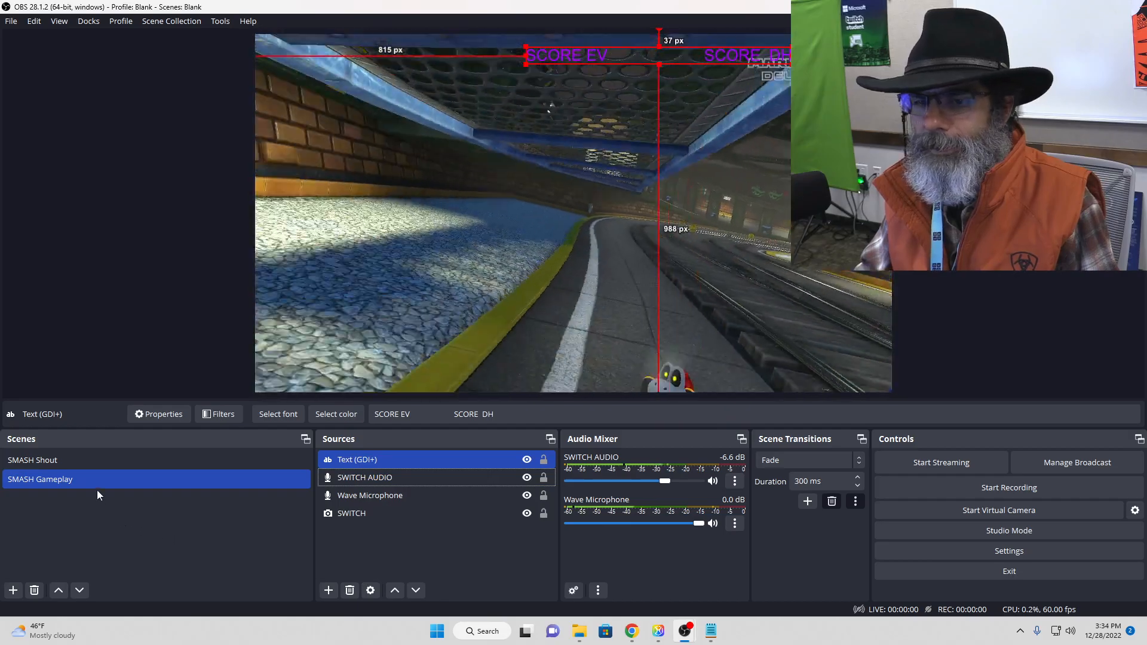
Step: Copy the "Txt from File" source from SMASH Shout and paste it as a reference into the SMASH Gameplay scene
left_click(101, 461)
left_click(353, 459)
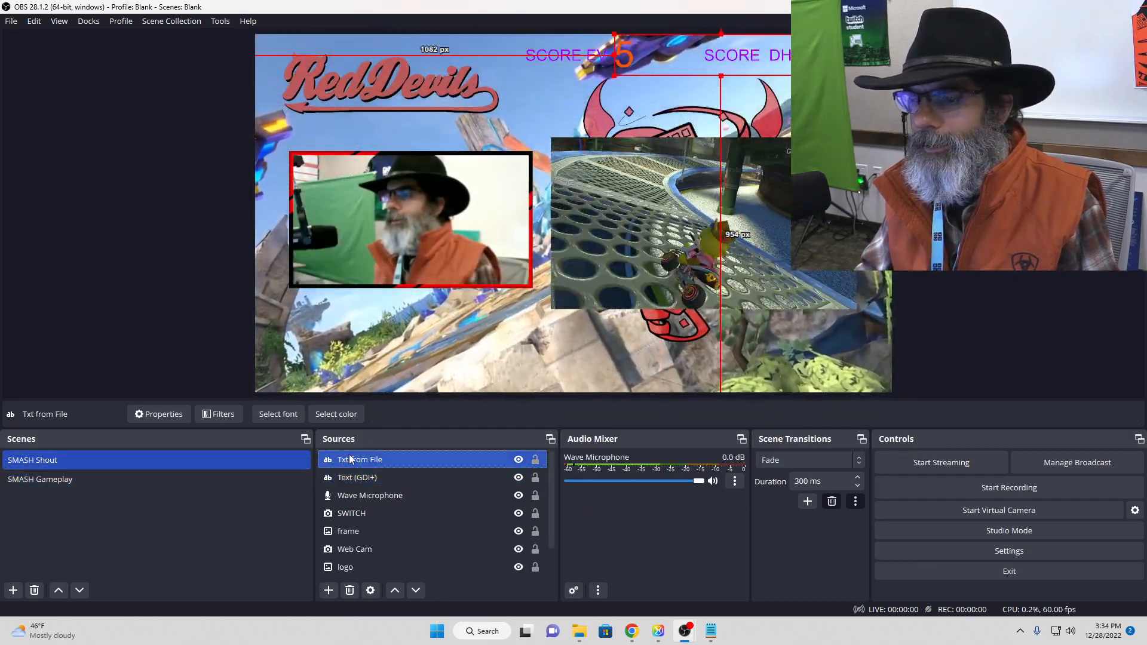
right_click(354, 457)
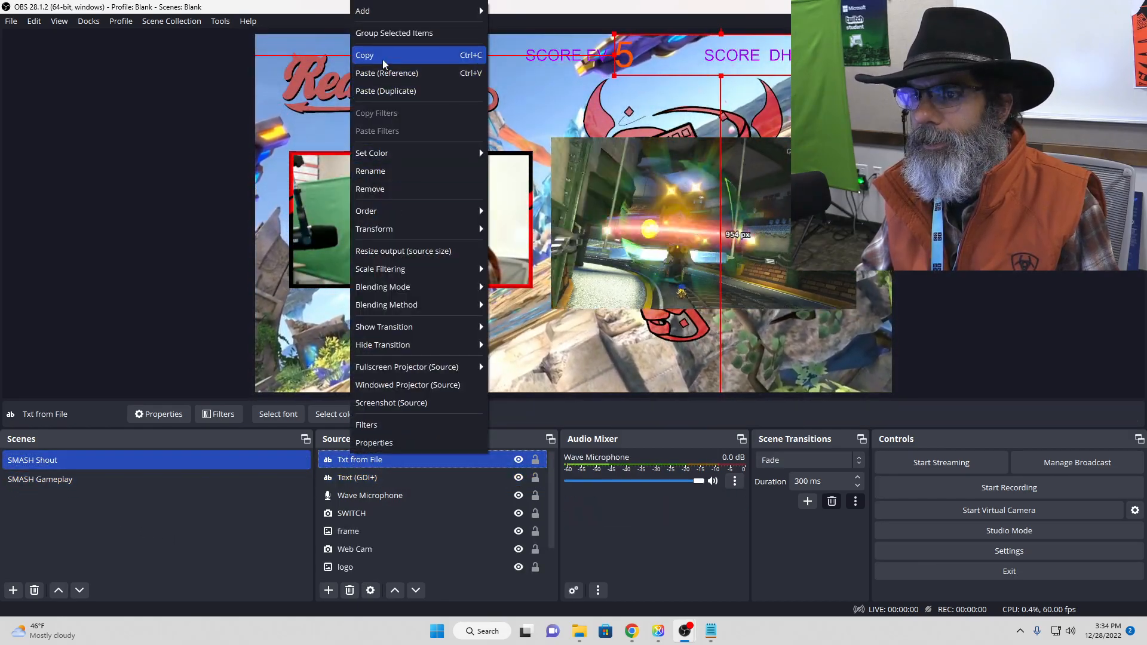
left_click(382, 57)
left_click(105, 479)
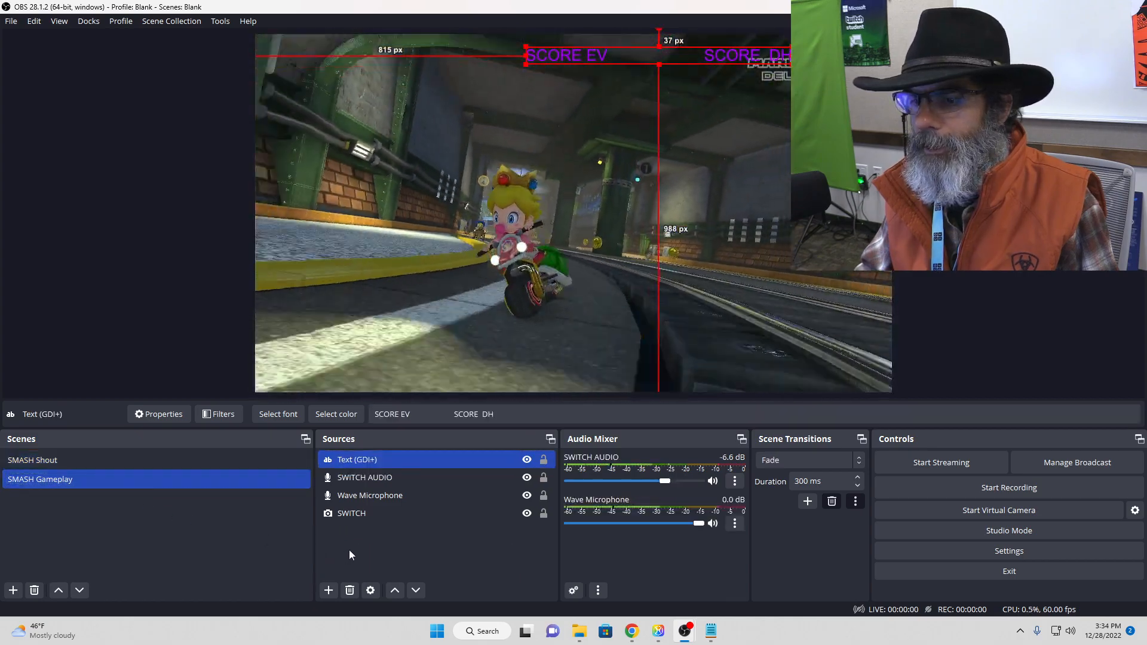
right_click(349, 549)
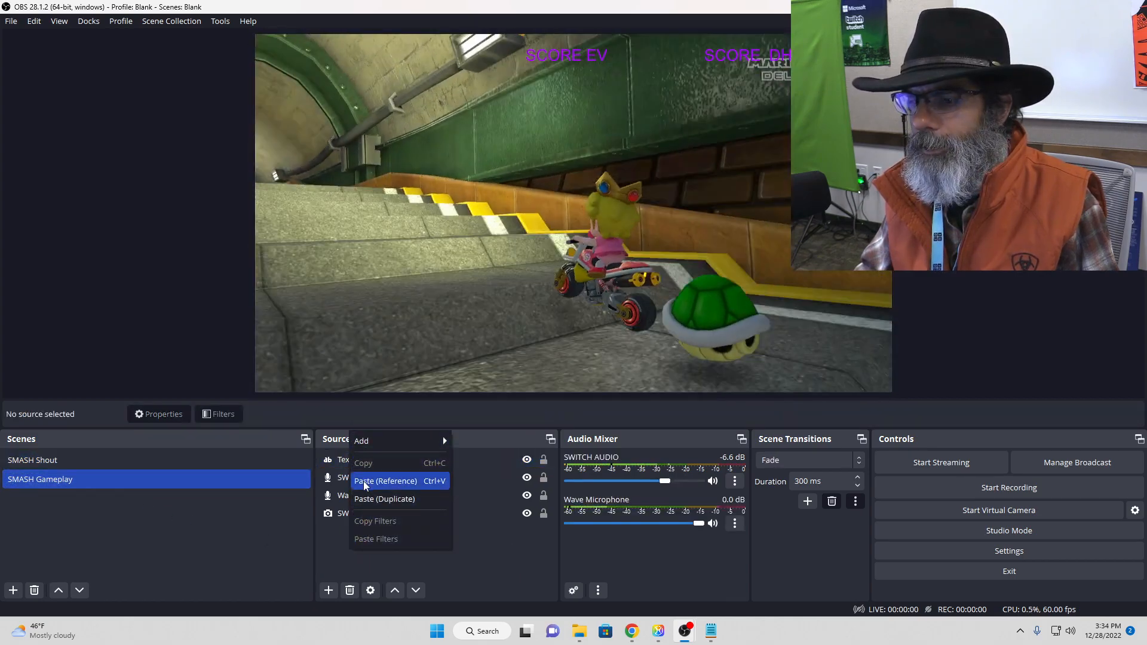
left_click(385, 481)
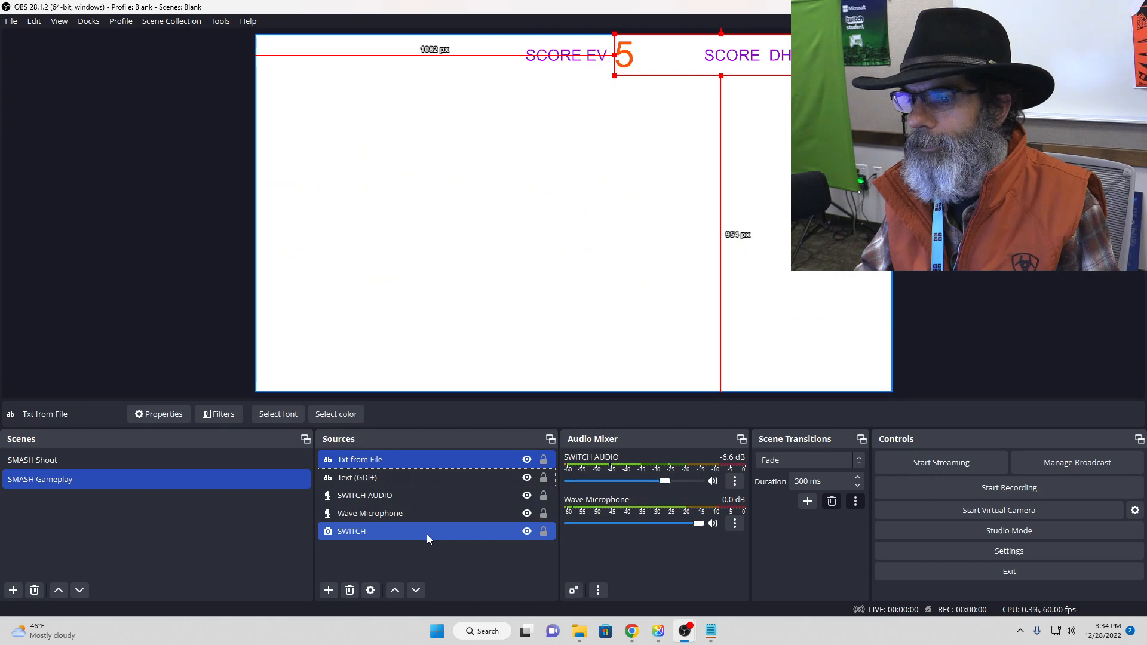
left_click(426, 533, "ctrl")
left_click(425, 548)
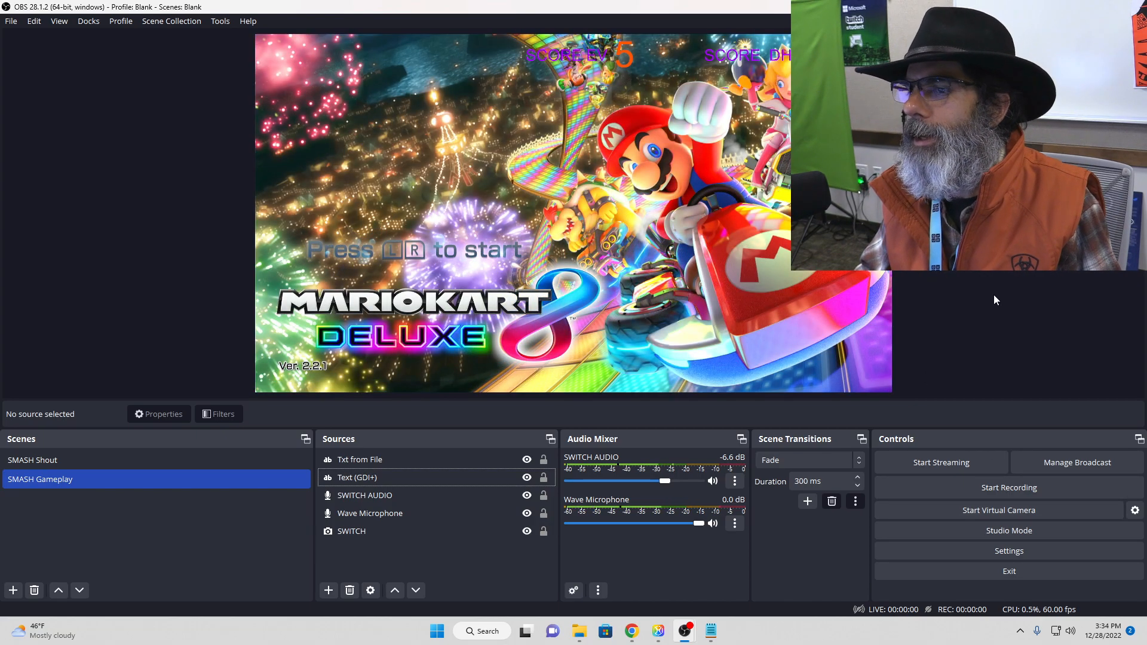
Step: Remove the "Txt from File" and "Text (GDI+)" sources from the SMASH Shout scene, then return to SMASH Gameplay
left_click(167, 460)
left_click(389, 459)
left_click(333, 567, "ctrl")
left_click(349, 590)
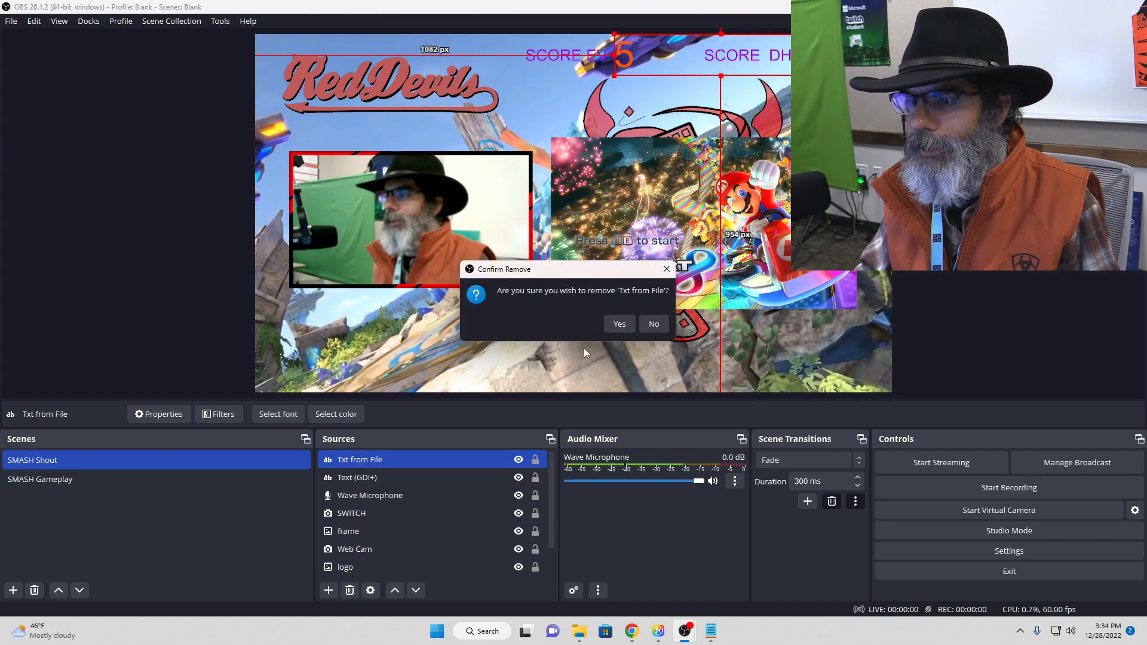
left_click(619, 324)
left_click(355, 460)
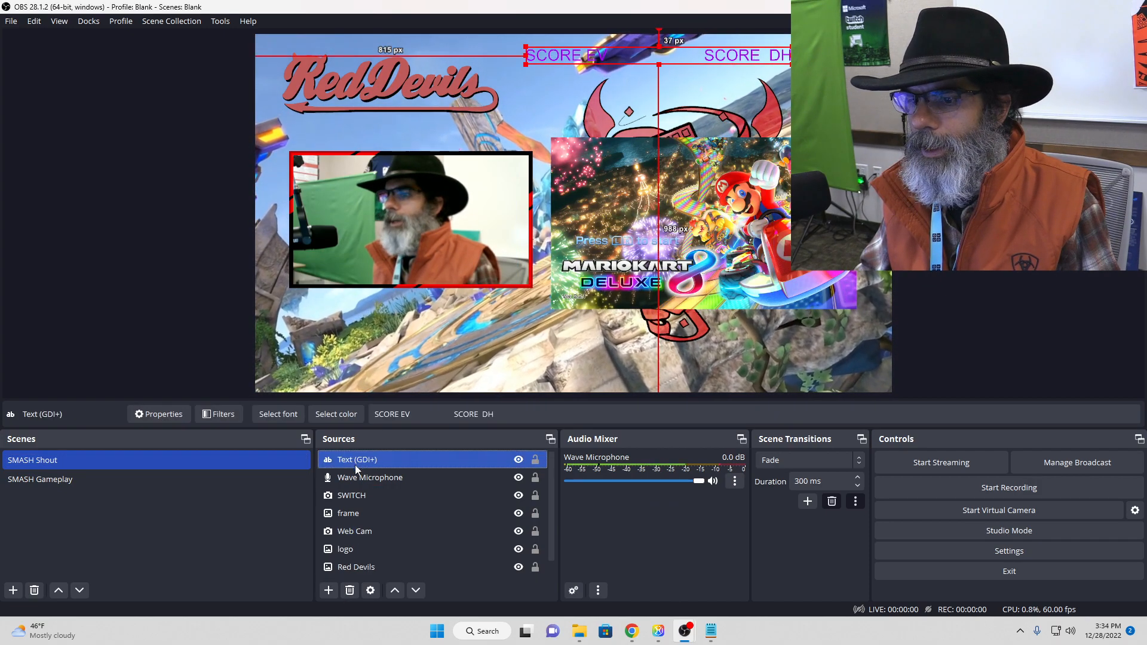
left_click(350, 591)
left_click(616, 325)
left_click(154, 478)
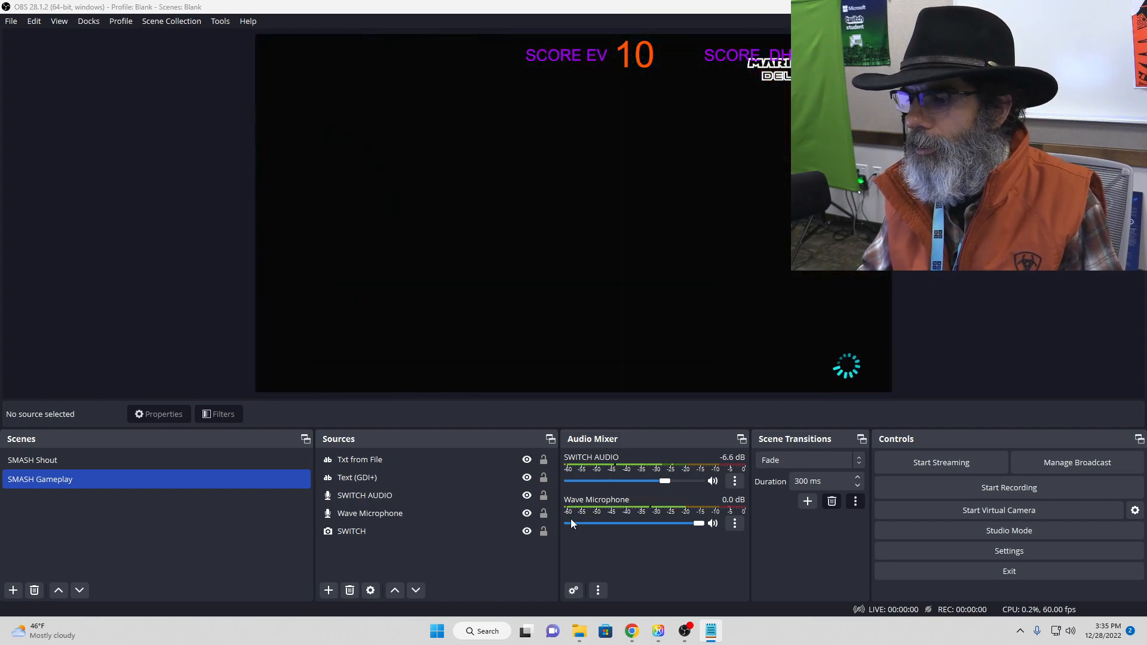
Step: Switch back and forth between SMASH Shout and SMASH Gameplay to compare the two scenes, ending on SMASH Gameplay
left_click(98, 460)
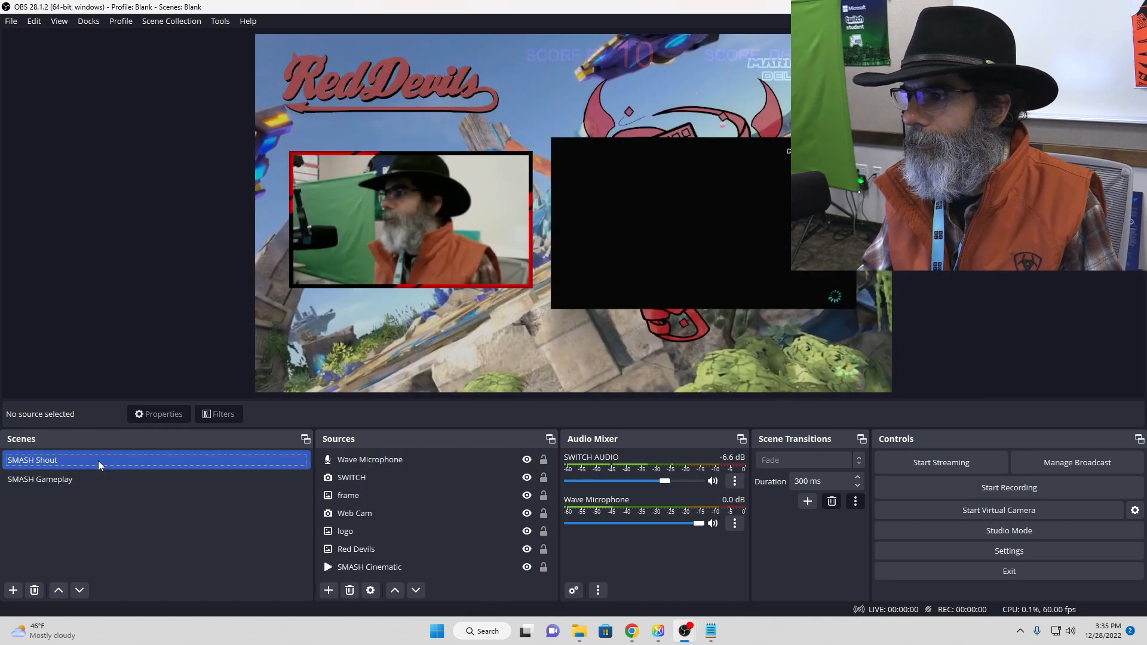
left_click(98, 486)
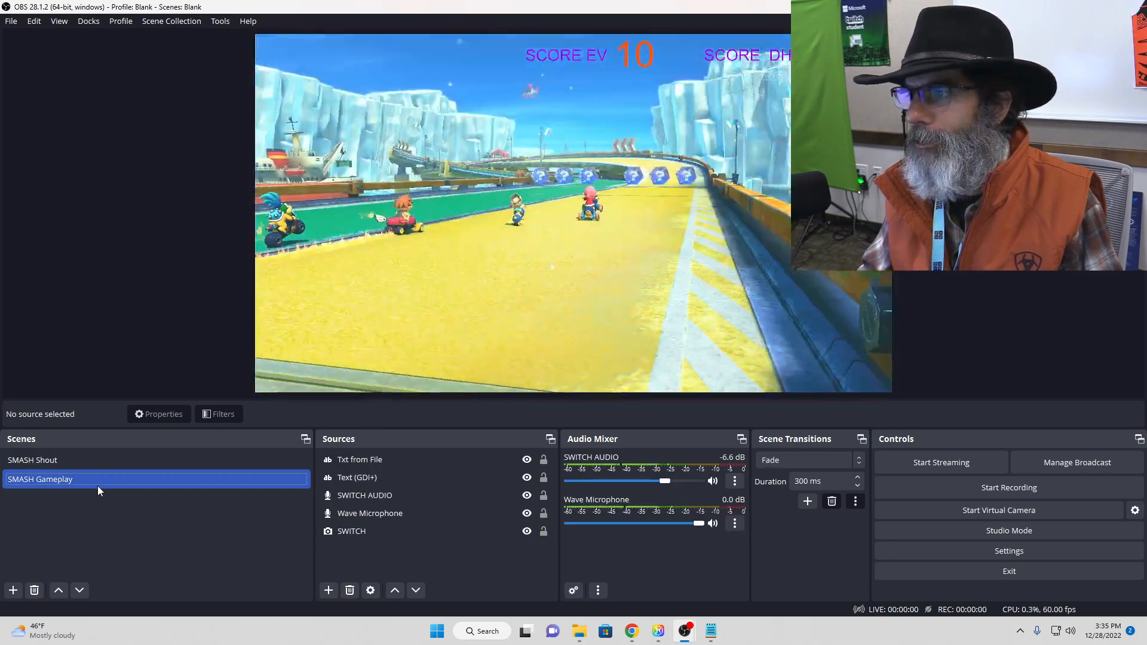
left_click(102, 458)
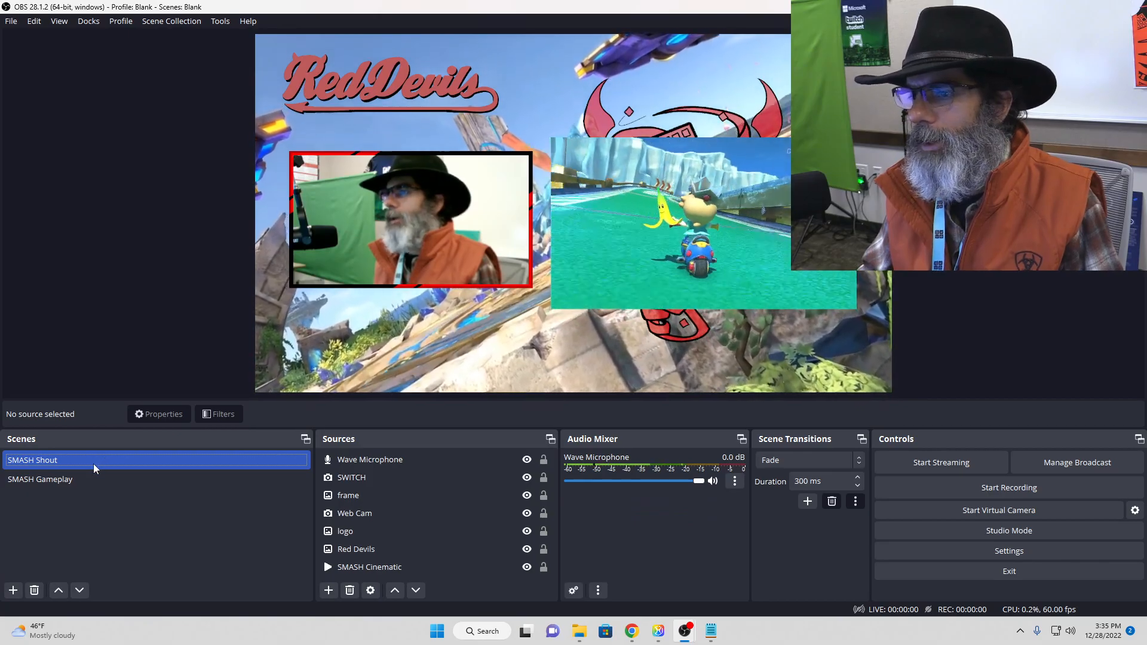
left_click(88, 478)
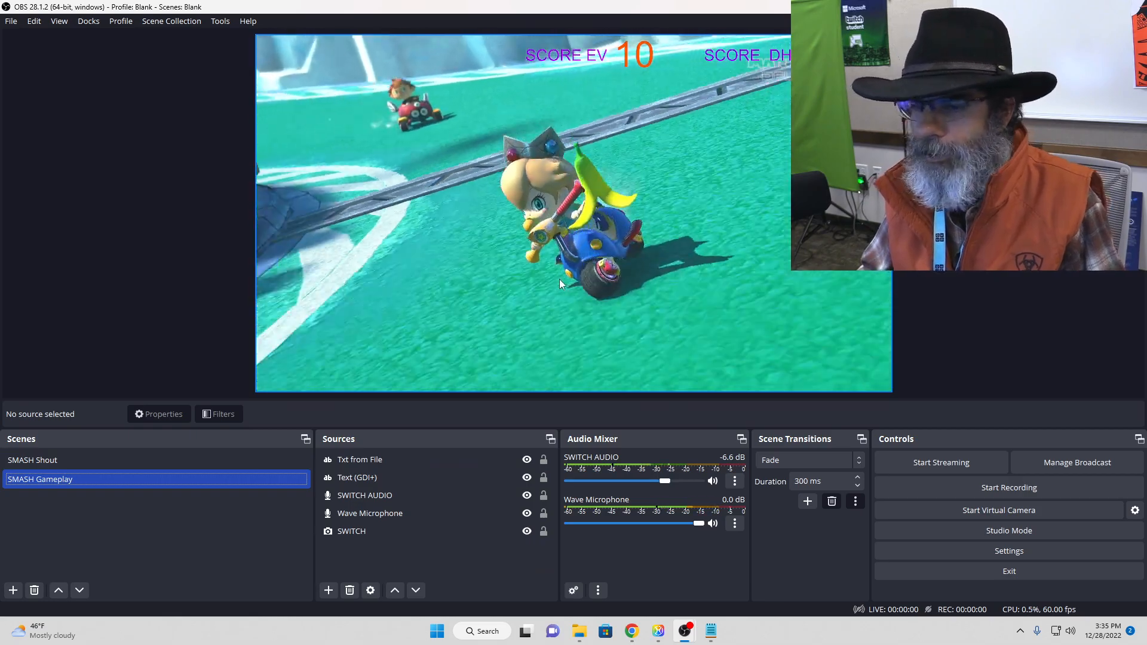
Step: Add a new image source named "TwitterCh" to the SMASH Gameplay scene
left_click(329, 592)
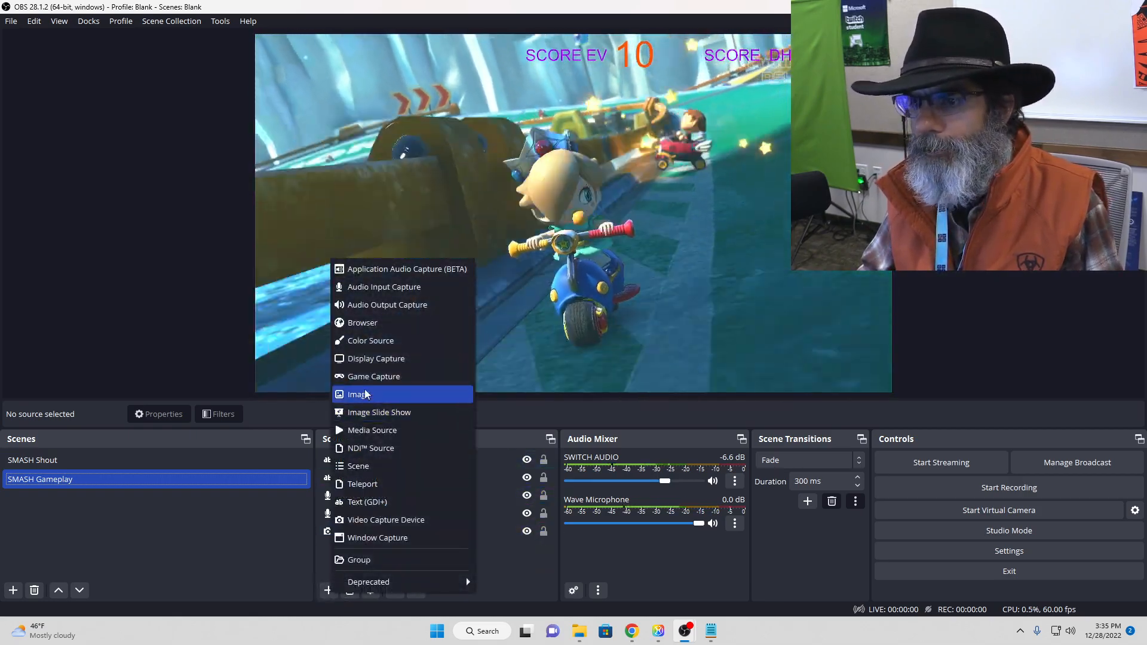
left_click(365, 396)
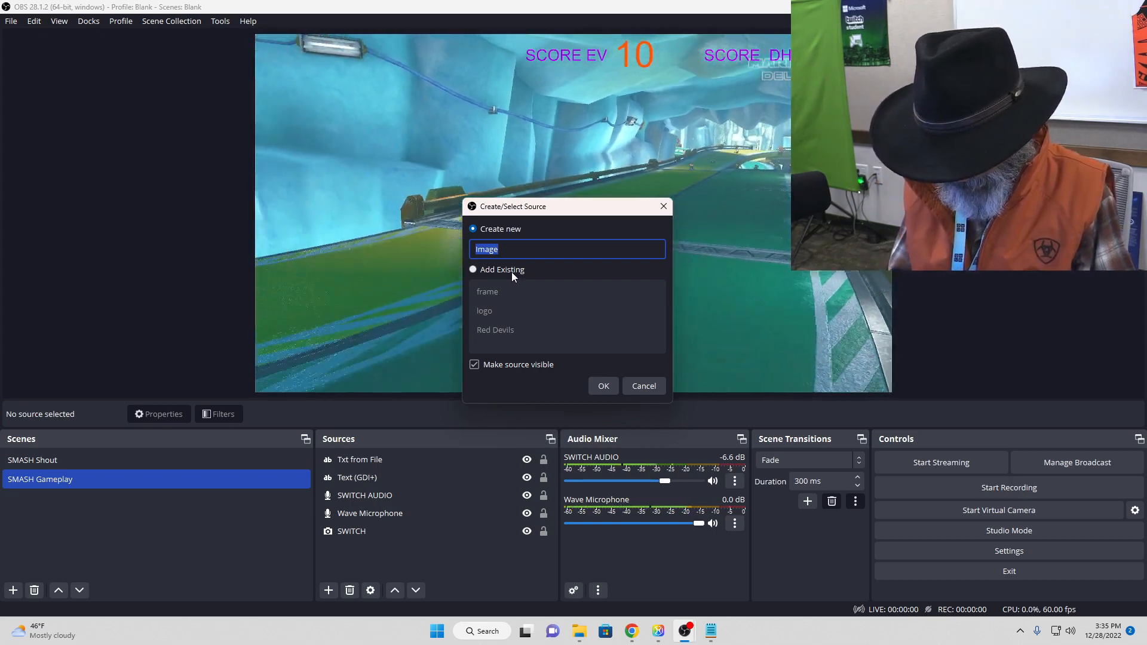
type("T")
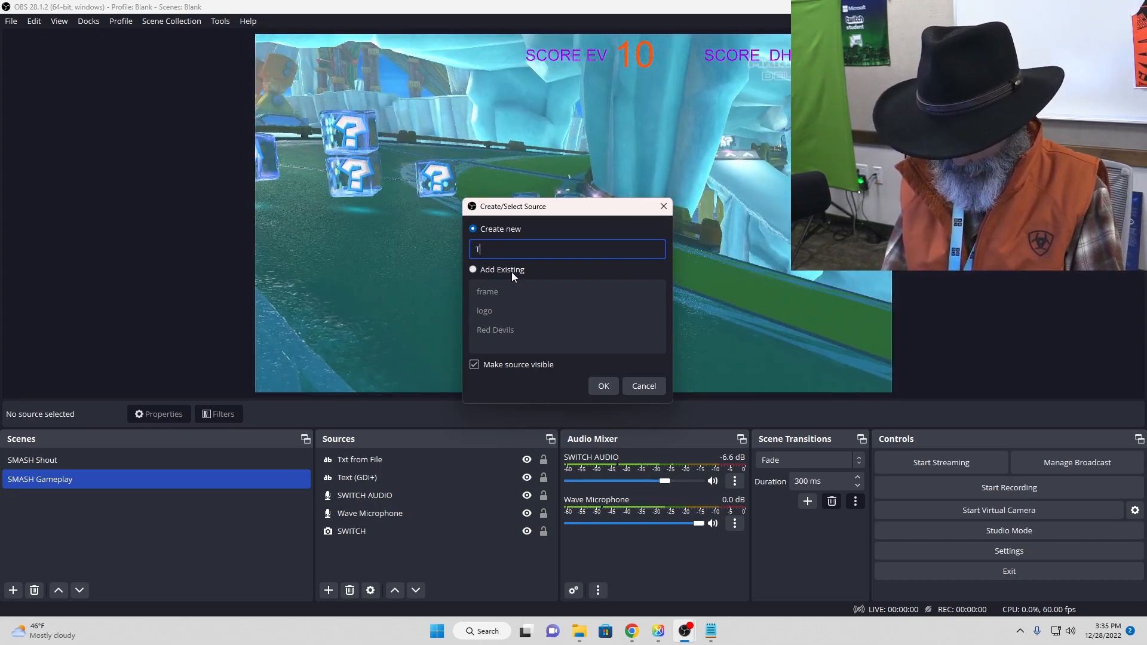
type("witter")
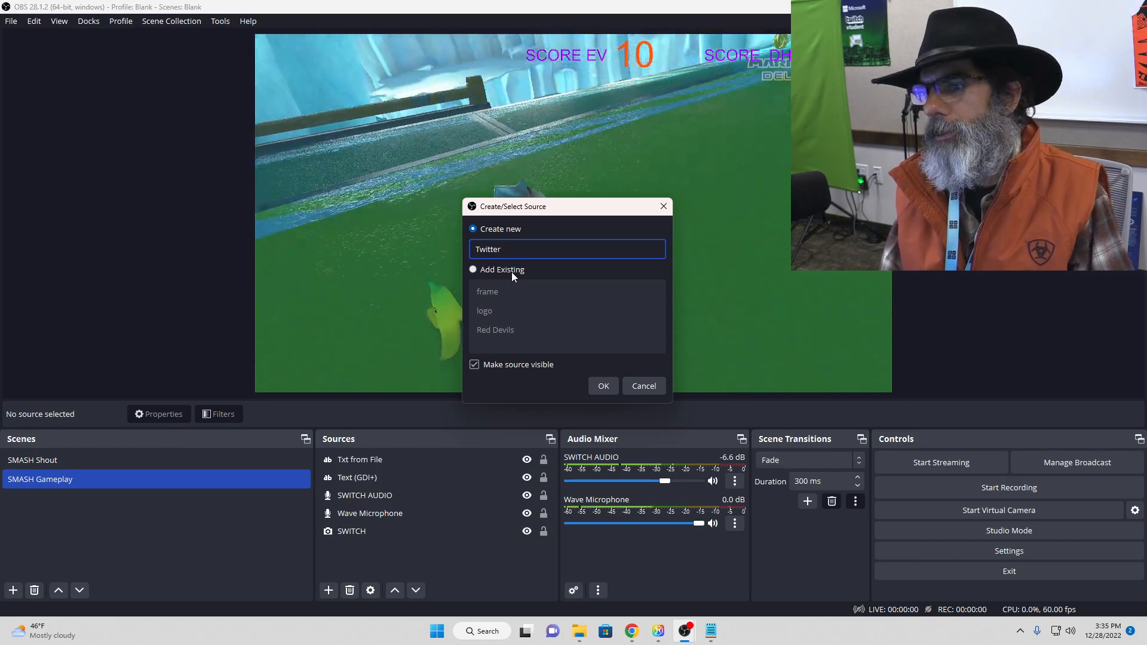
type("Ch")
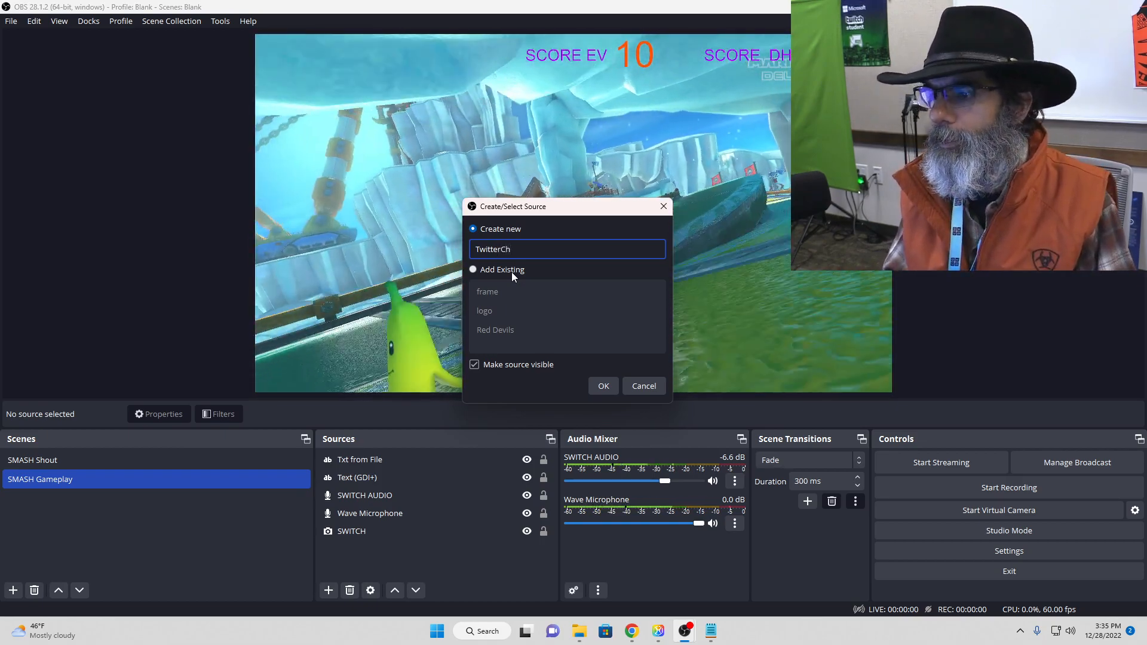
key("Return")
Step: Load "Copy of Blank_Twitter" from Documents > Esports > Streaming > Overlays > Social Media as the image for TwitterCh
left_click(745, 315)
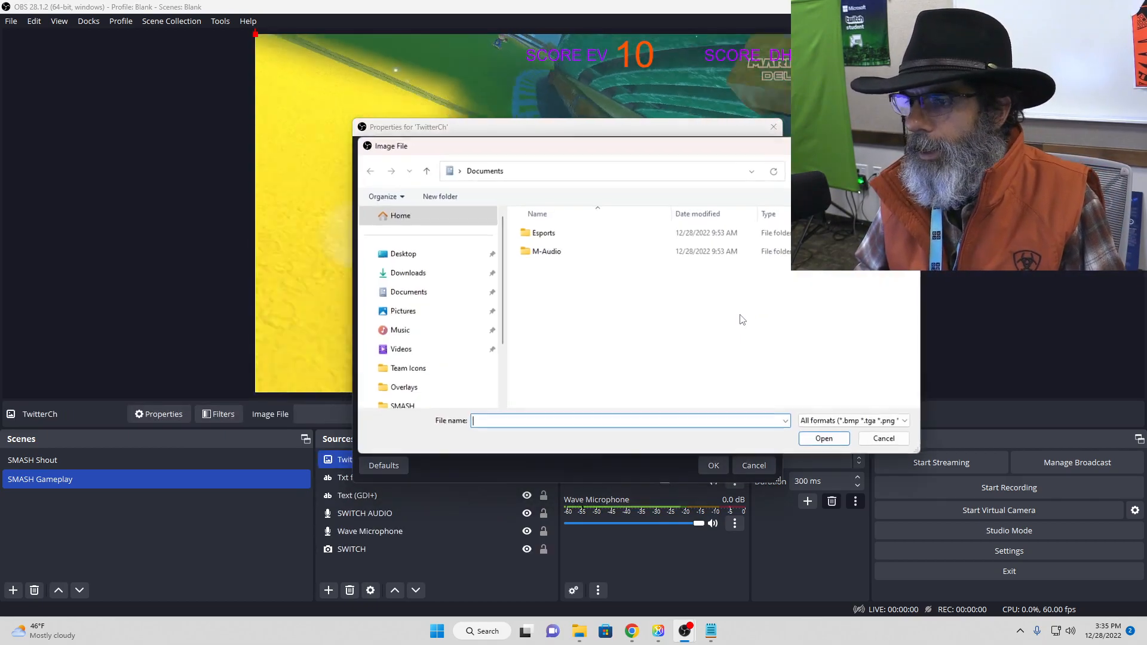
double_click(541, 236)
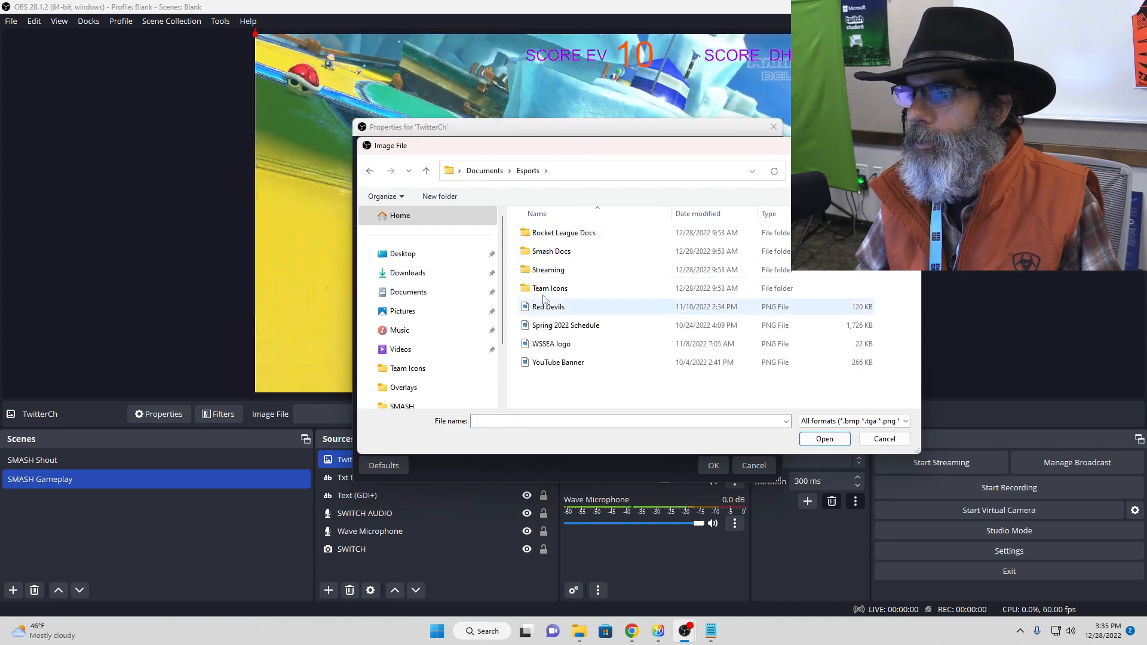
double_click(549, 270)
double_click(549, 270)
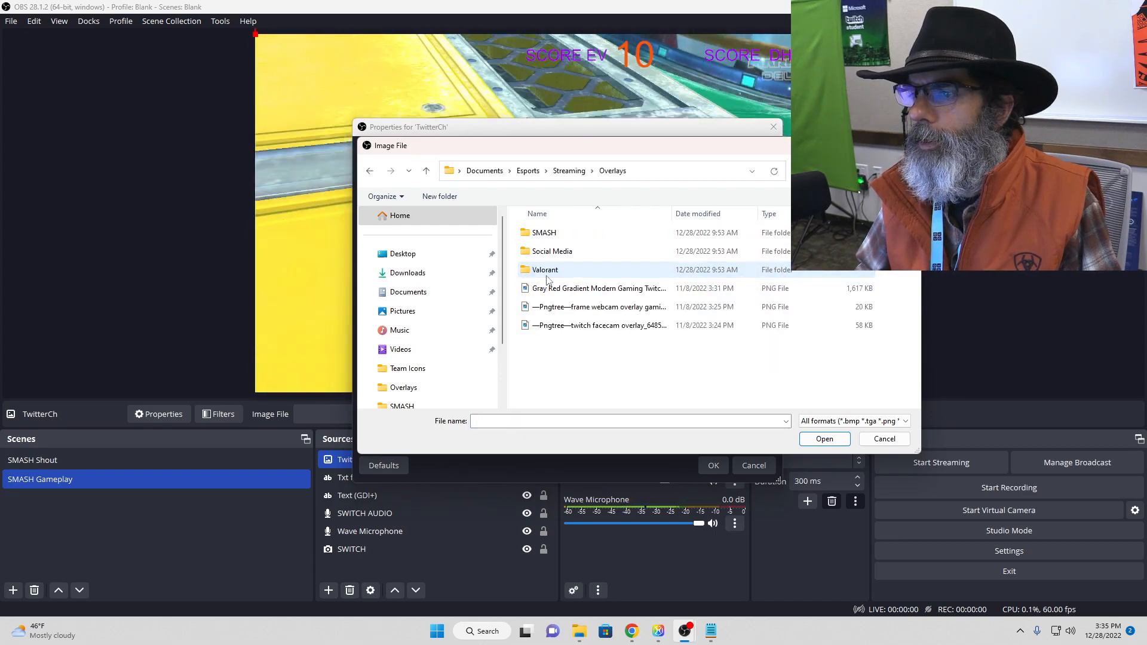
double_click(553, 252)
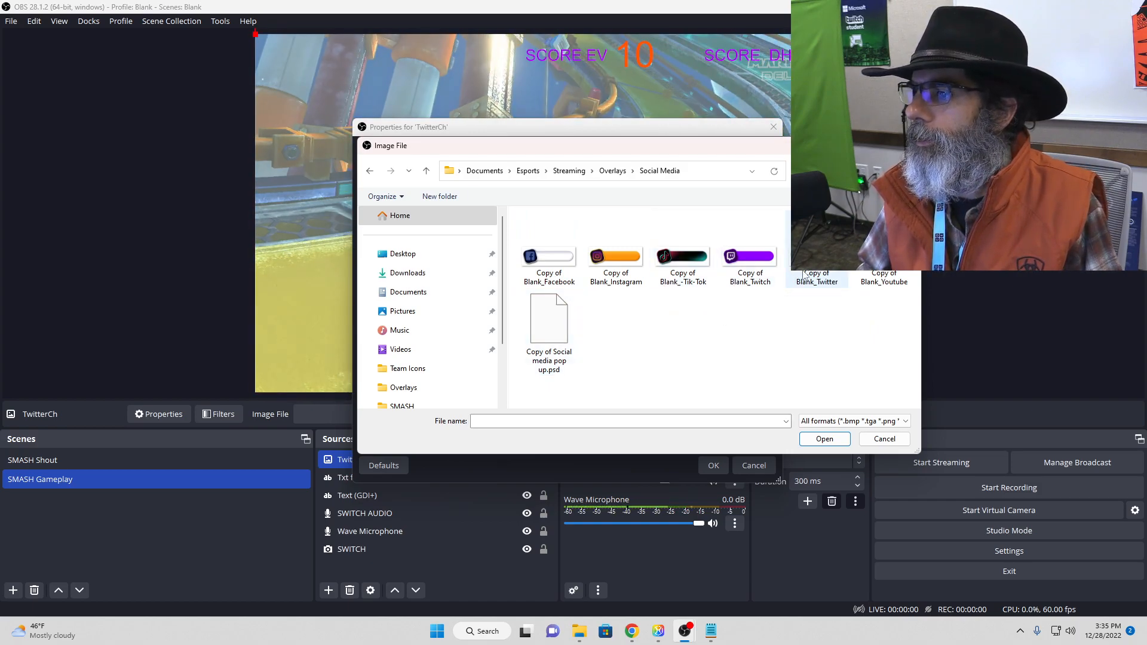
left_click(822, 439)
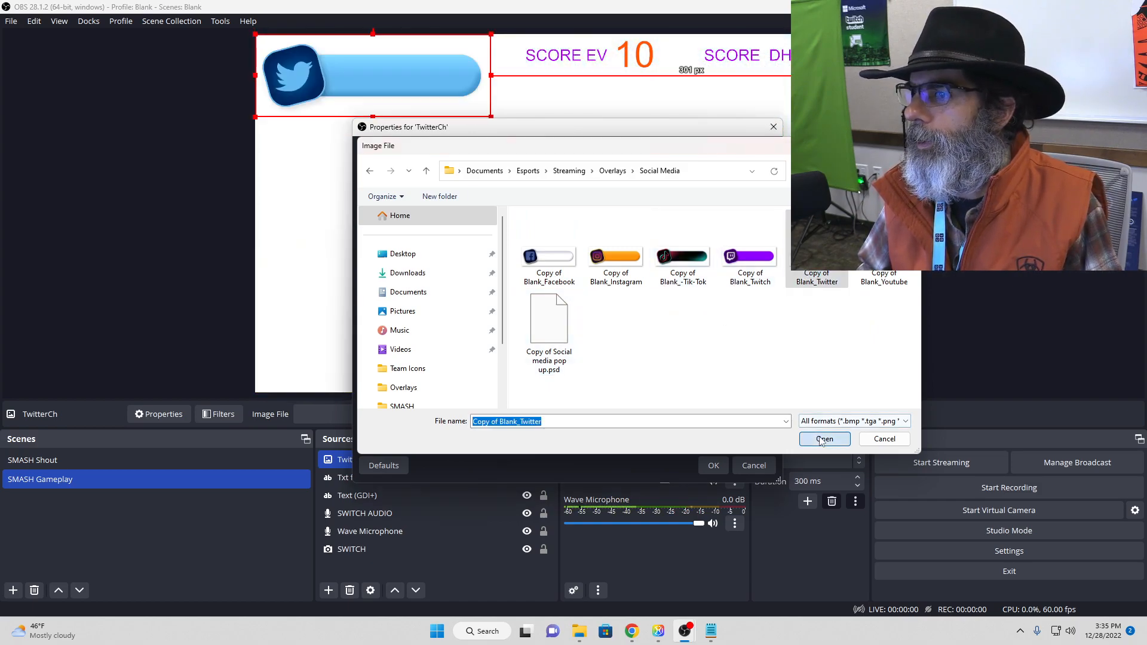
left_click(714, 466)
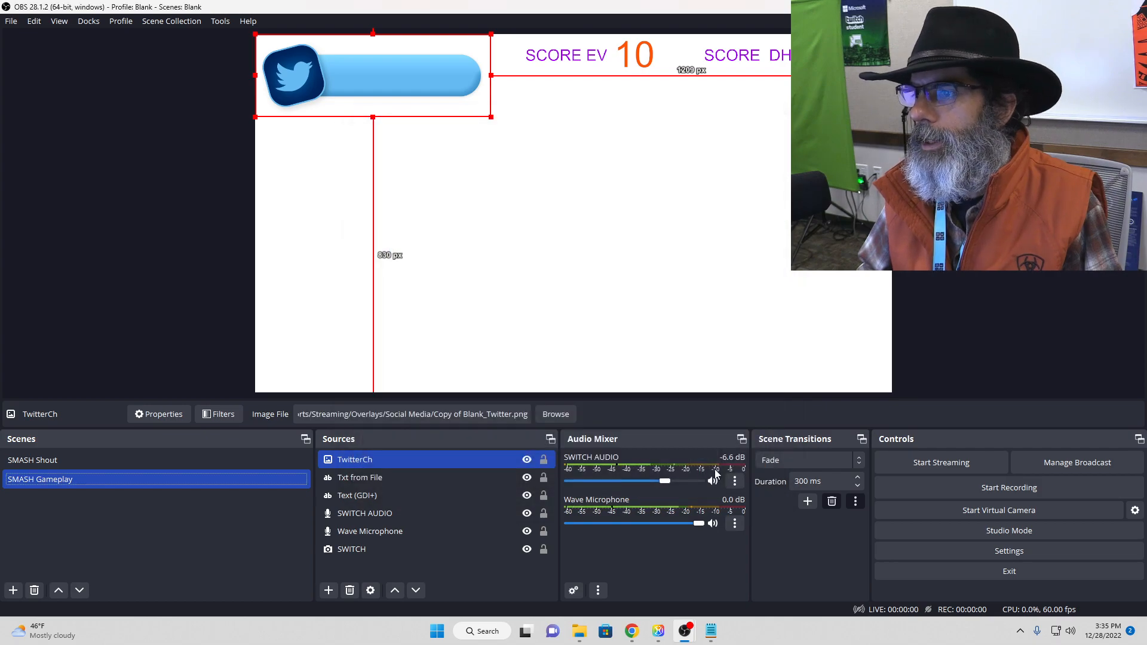
Step: Move the Twitter banner to the lower-right corner of the canvas and shrink it to roughly half its size
left_click_drag(449, 87, 813, 362)
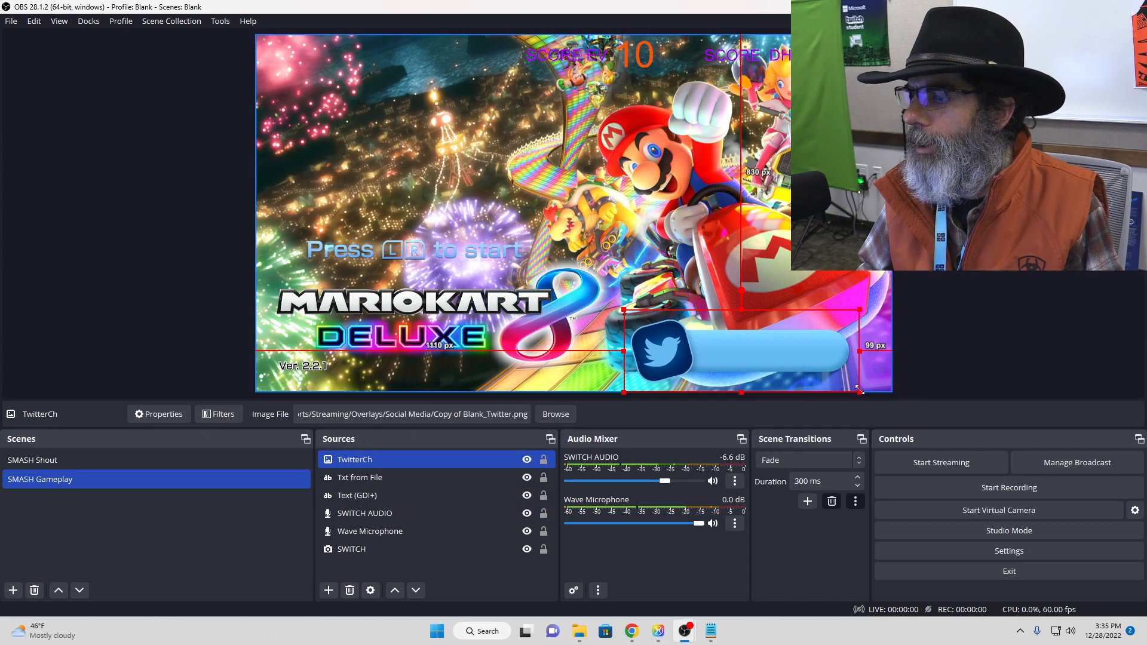
left_click_drag(860, 392, 836, 359)
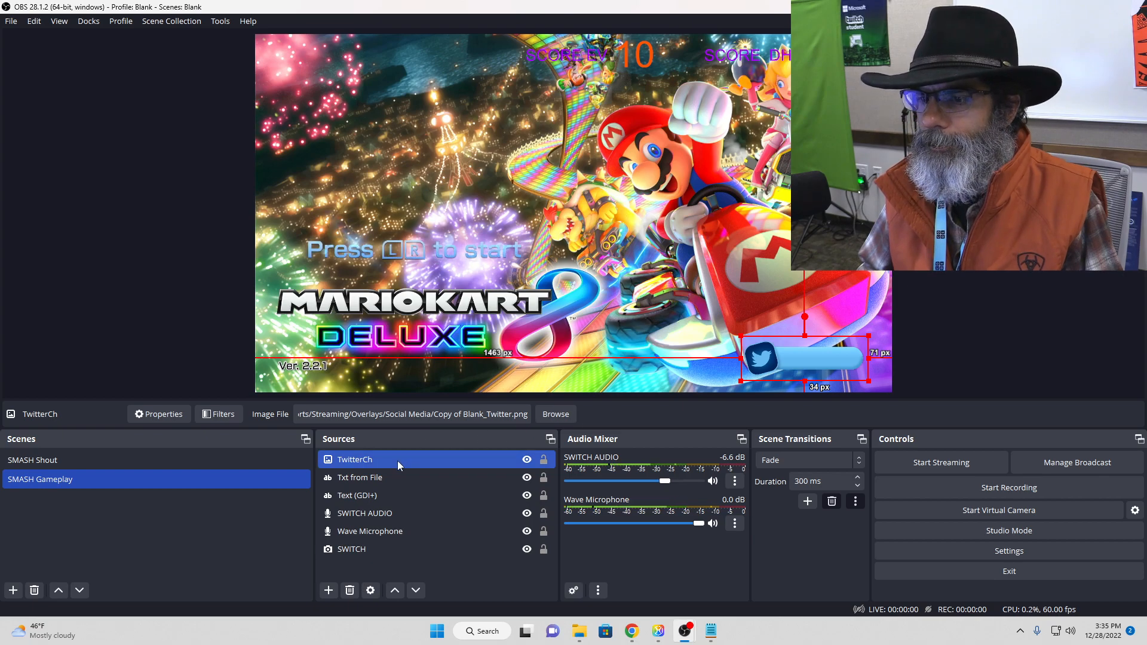
left_click(1019, 319)
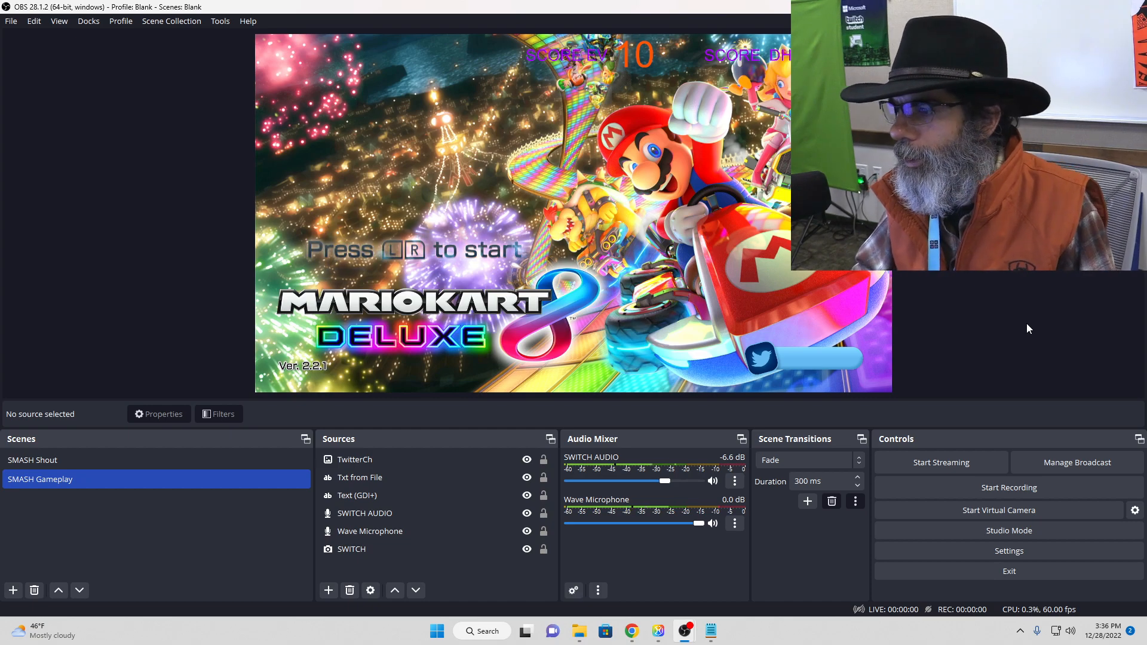
Step: Review the SMASH Shout and SMASH Gameplay scenes once more, ending on SMASH Shout
left_click(107, 462)
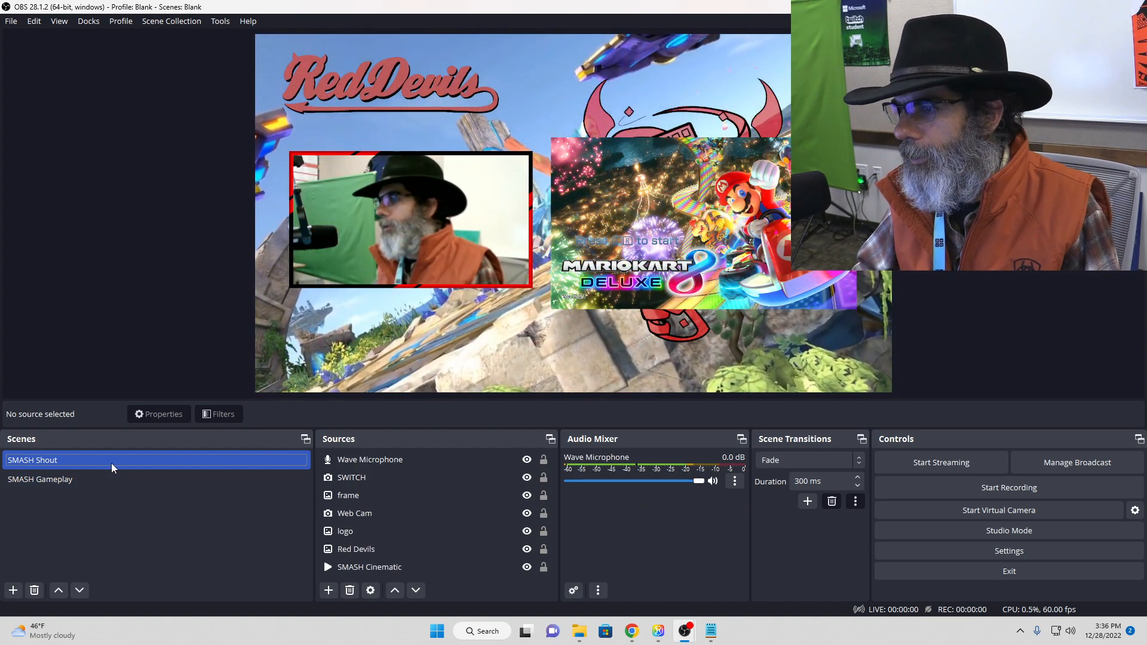
left_click(108, 478)
left_click(121, 464)
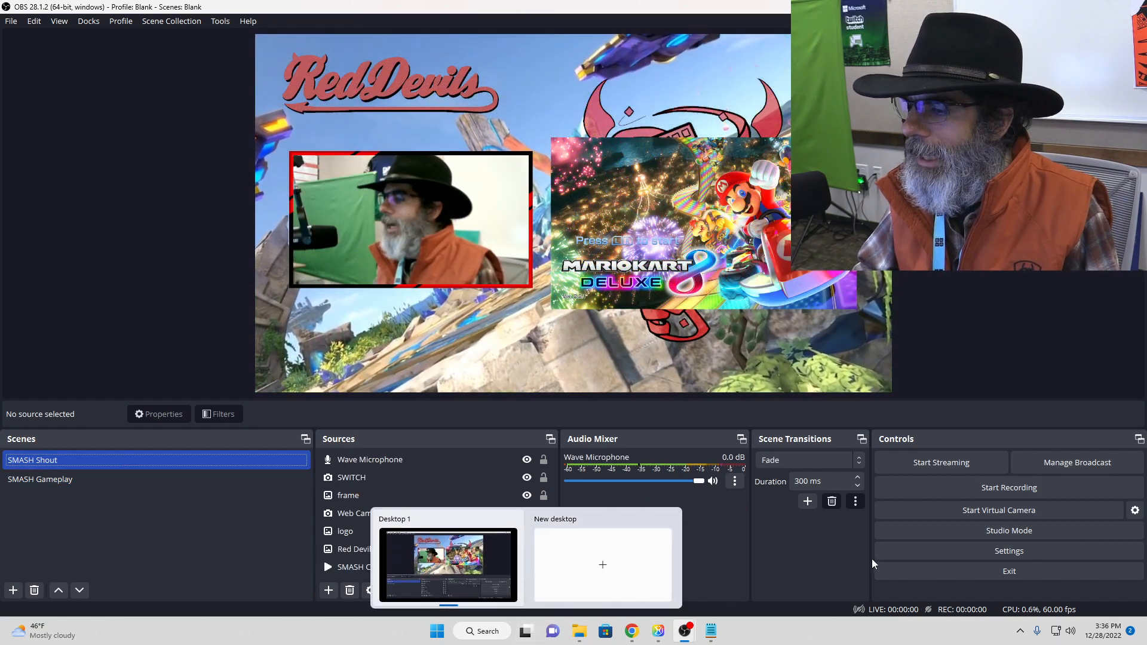
Step: Examine the Hotkey Focus Behavior options in the advanced settings, leaving Never disable hotkeys selected
left_click(993, 554)
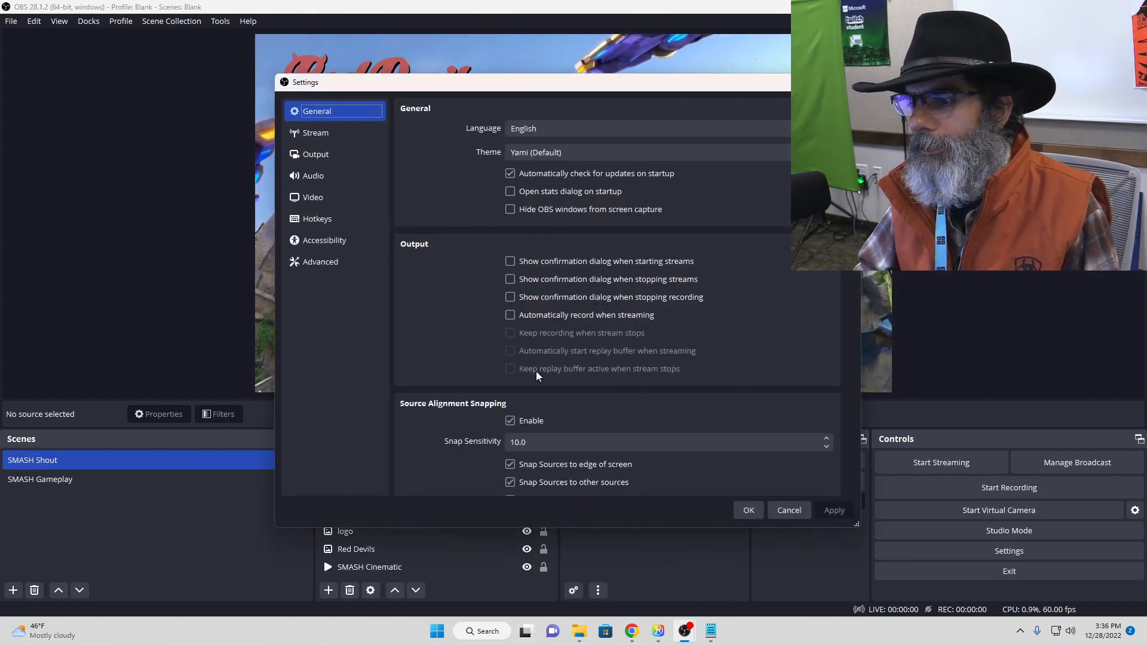
left_click(317, 261)
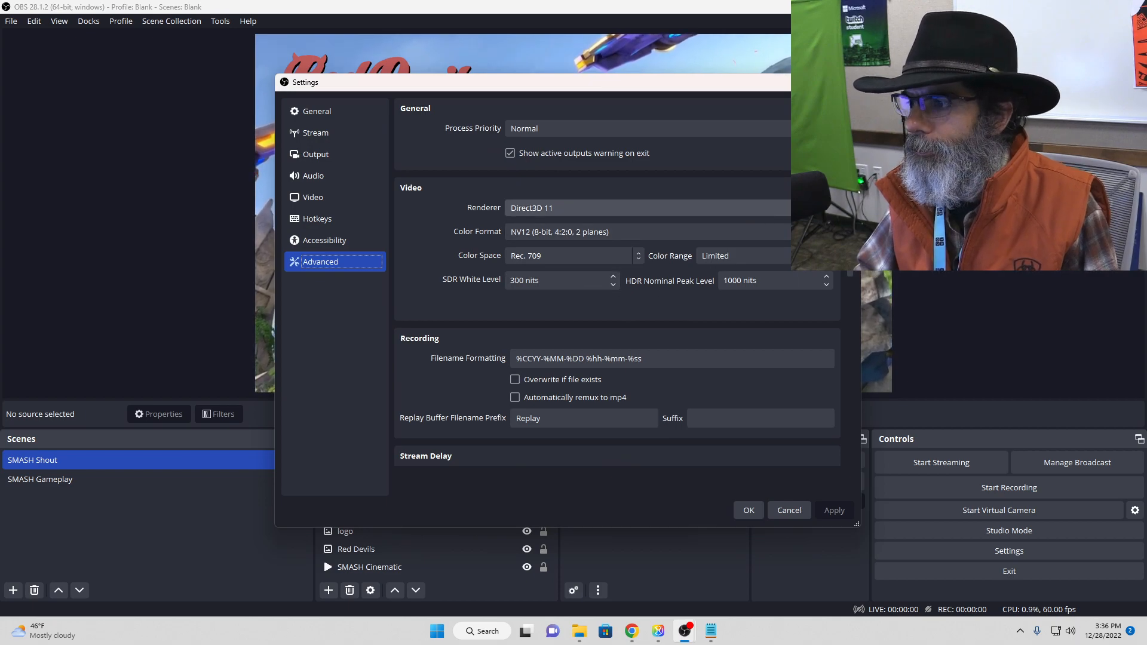
scroll(834, 285, "down", 10)
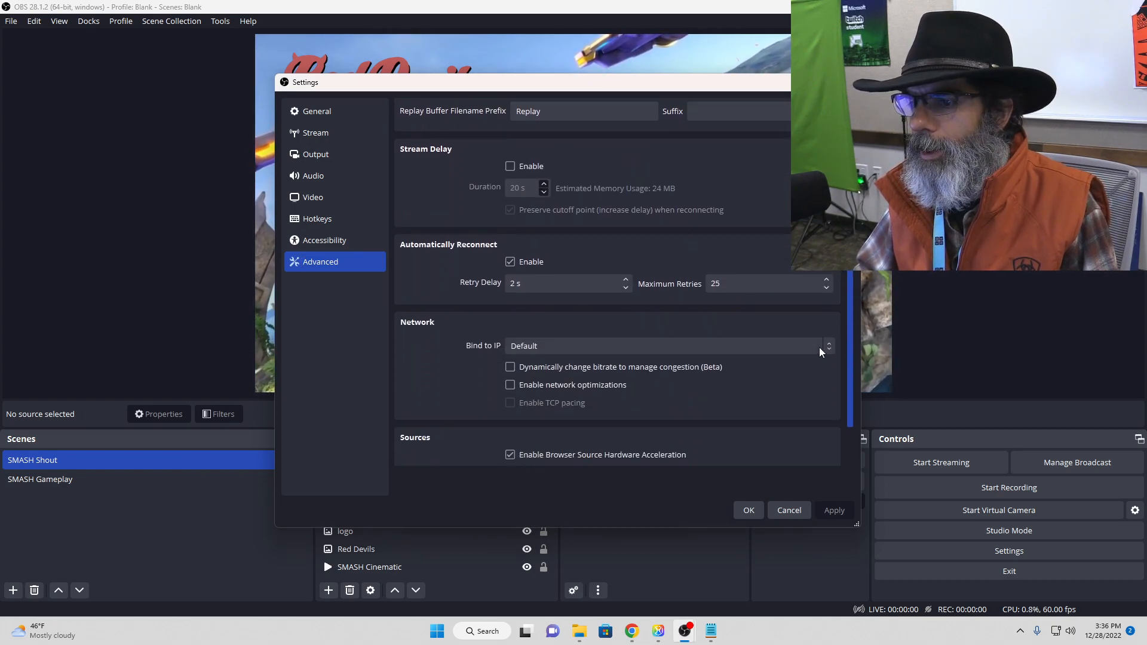
scroll(829, 368, "up", 1)
scroll(829, 388, "down", 1)
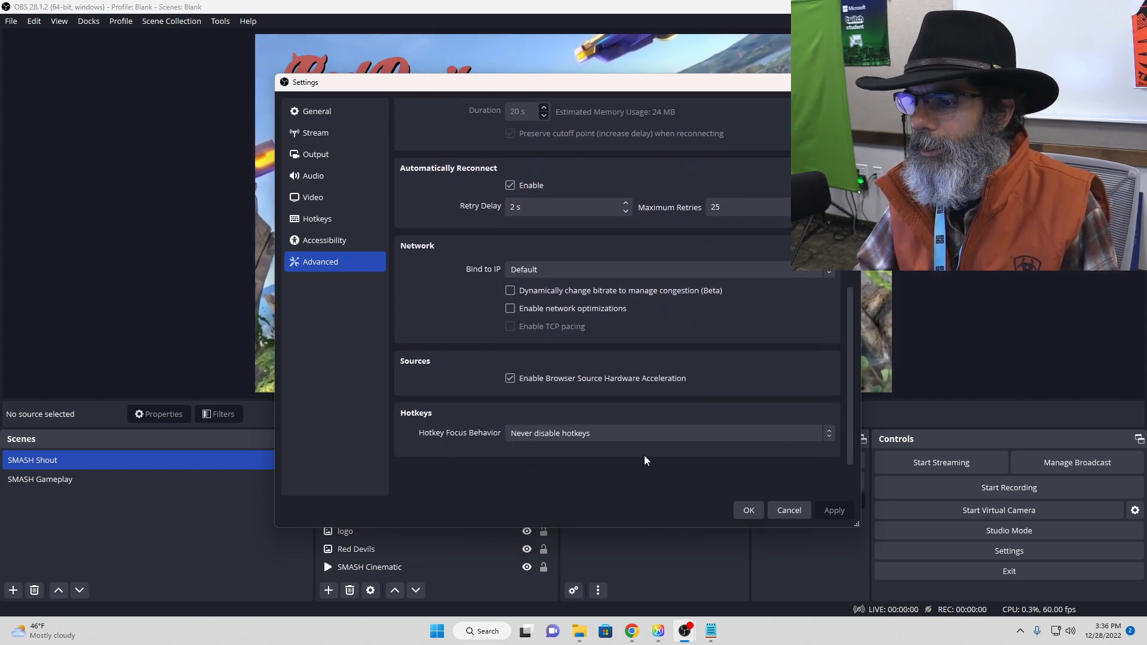
left_click(643, 435)
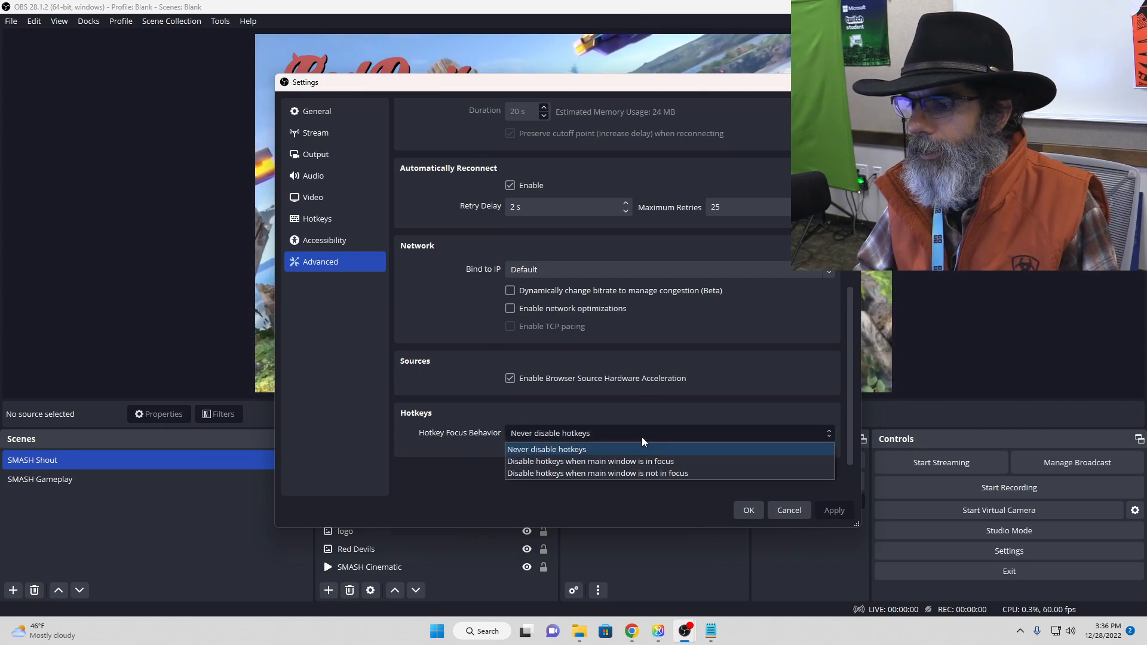
left_click(644, 435)
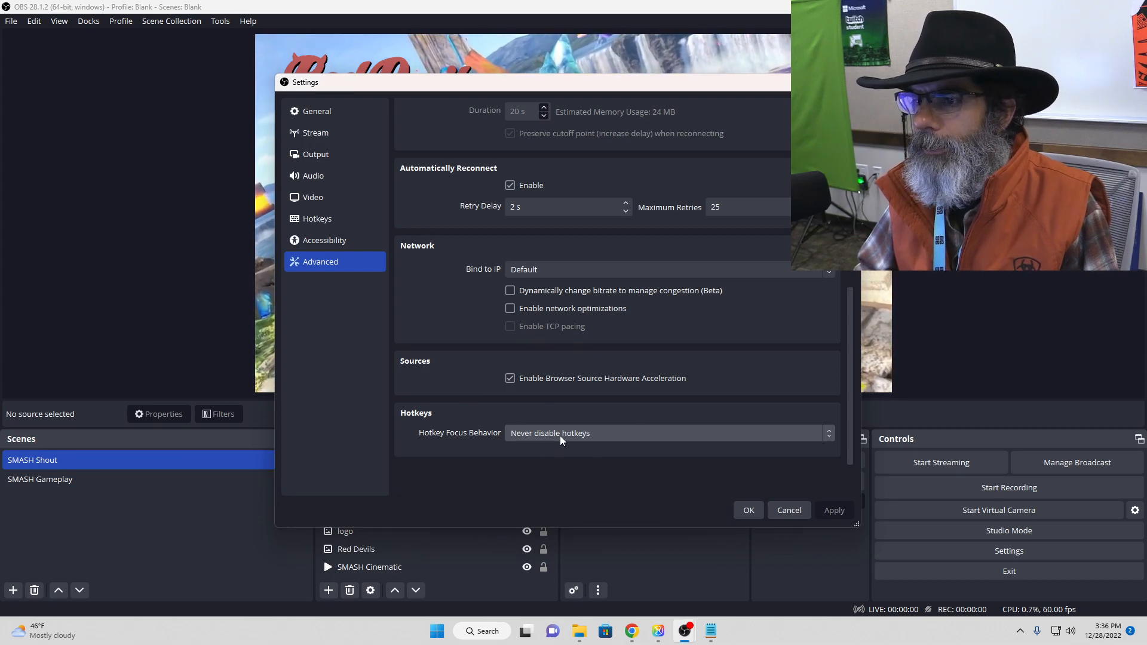
scroll(634, 415, "up", 4)
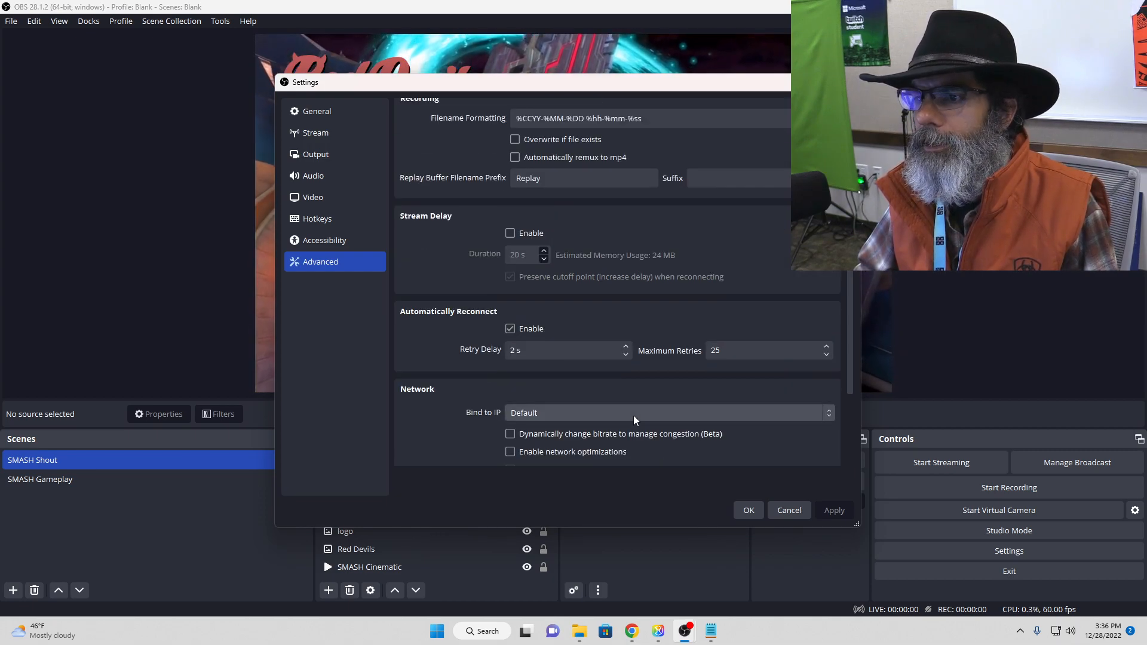
Step: Assign Ctrl + Num 1 to switch to SMASH Gameplay and Ctrl + Num 2 to switch to SMASH Shout, and save the settings
left_click(328, 220)
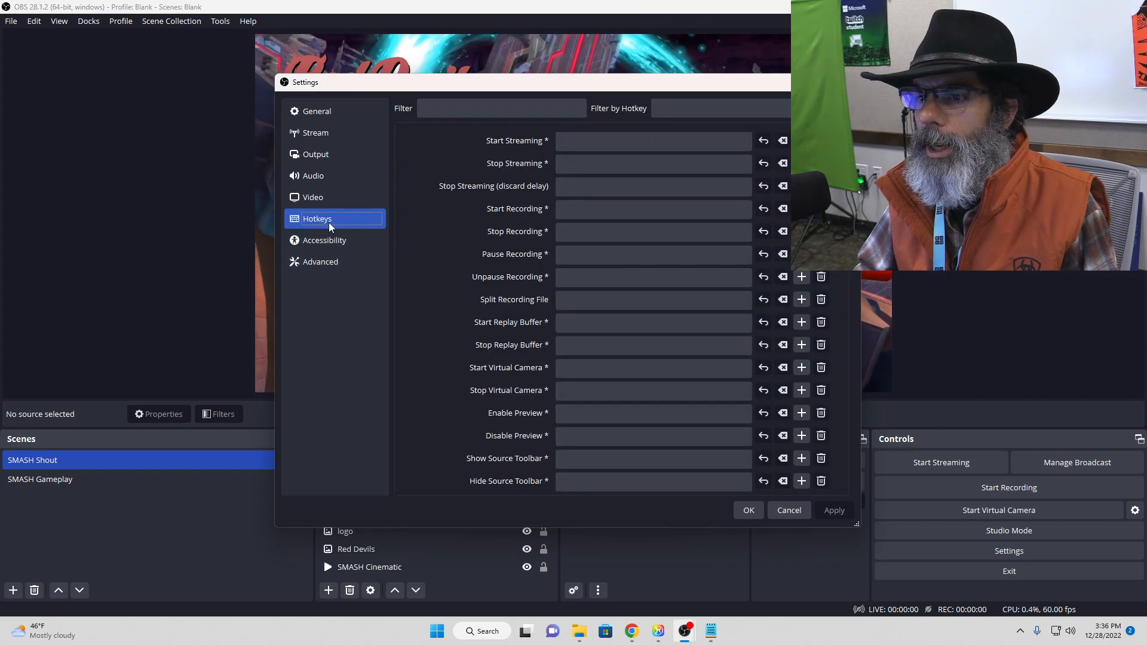
scroll(636, 313, "down", 5)
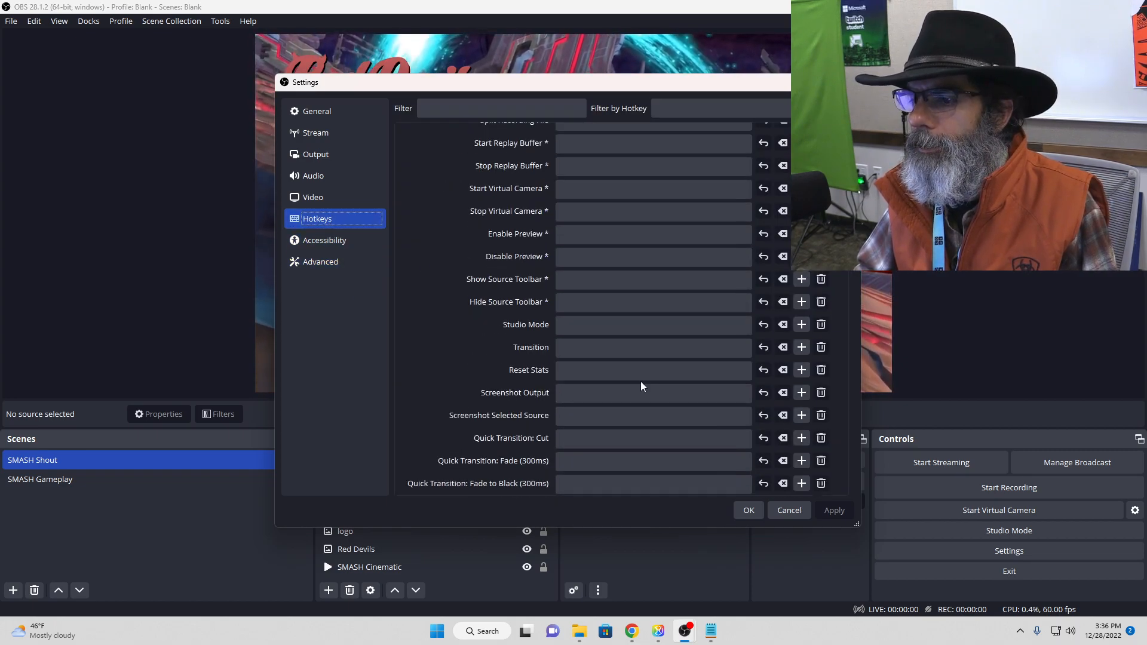
scroll(643, 382, "down", 1)
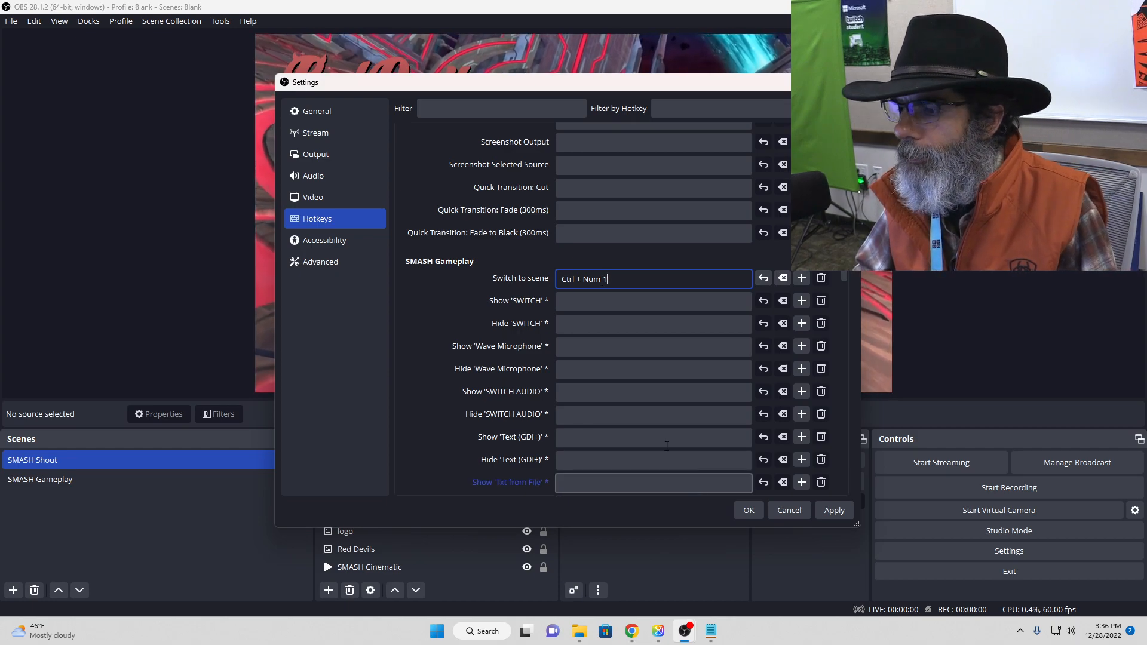
scroll(603, 377, "down", 3)
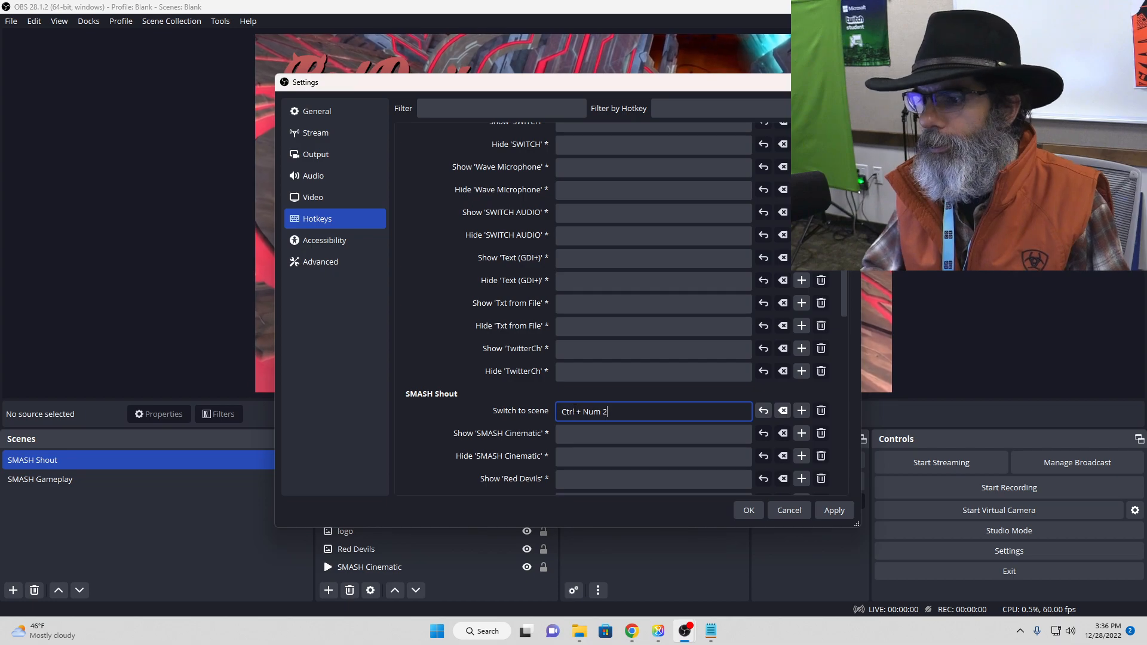
left_click(749, 511)
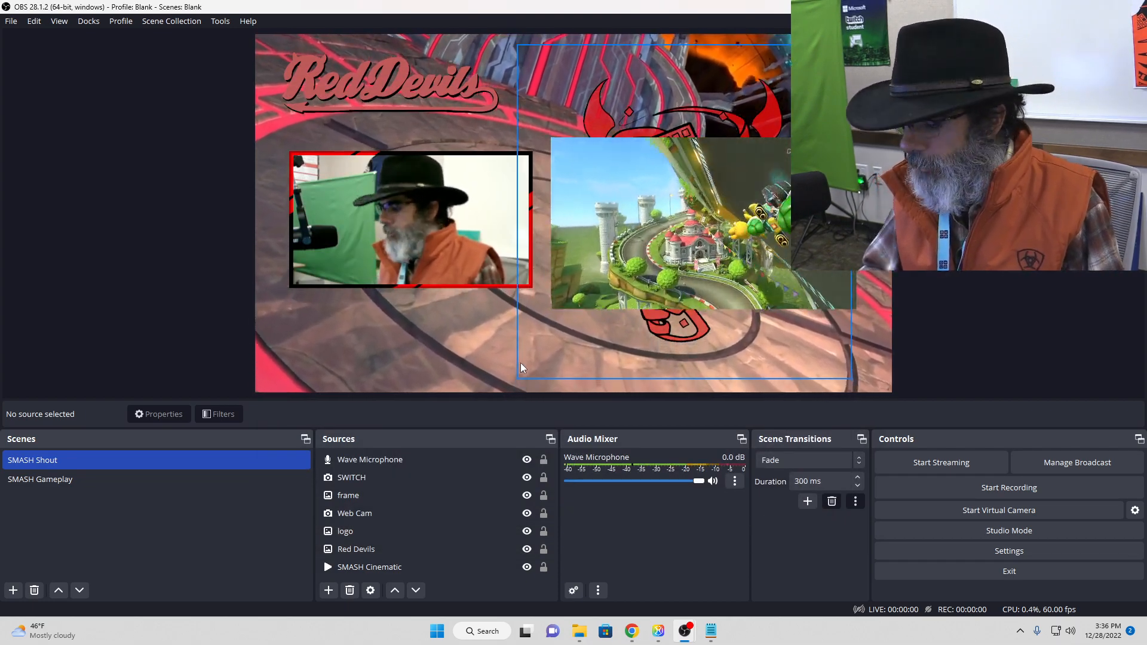
Step: Test the scene hotkeys by switching repeatedly between SMASH Gameplay and SMASH Shout, ending on SMASH Shout
key("2")
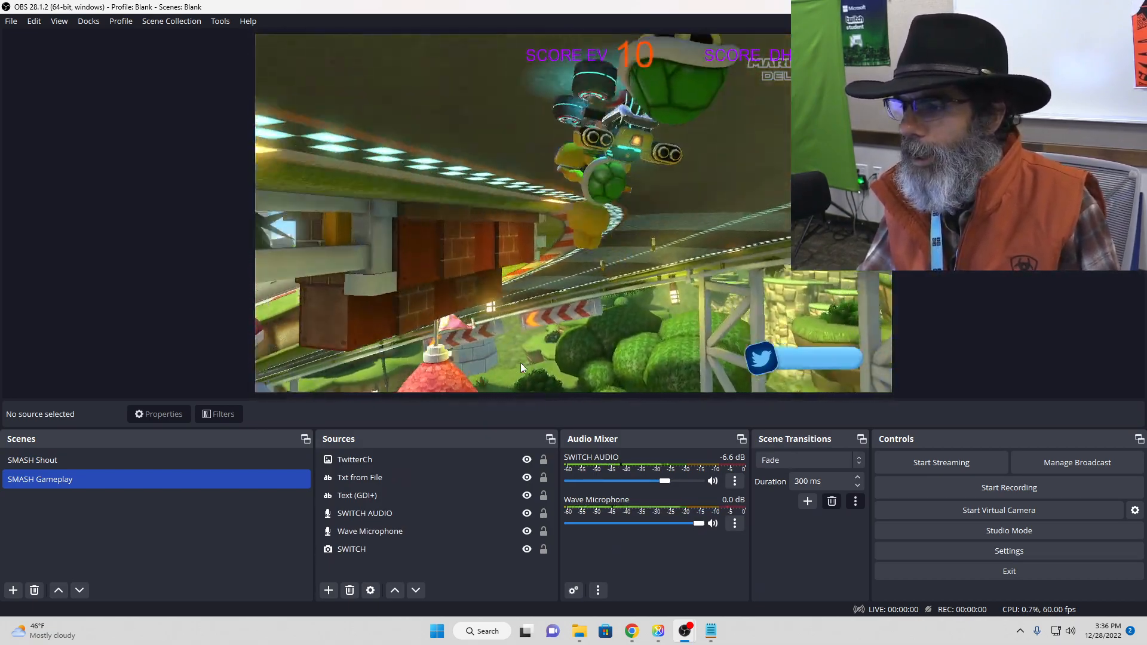
key("1")
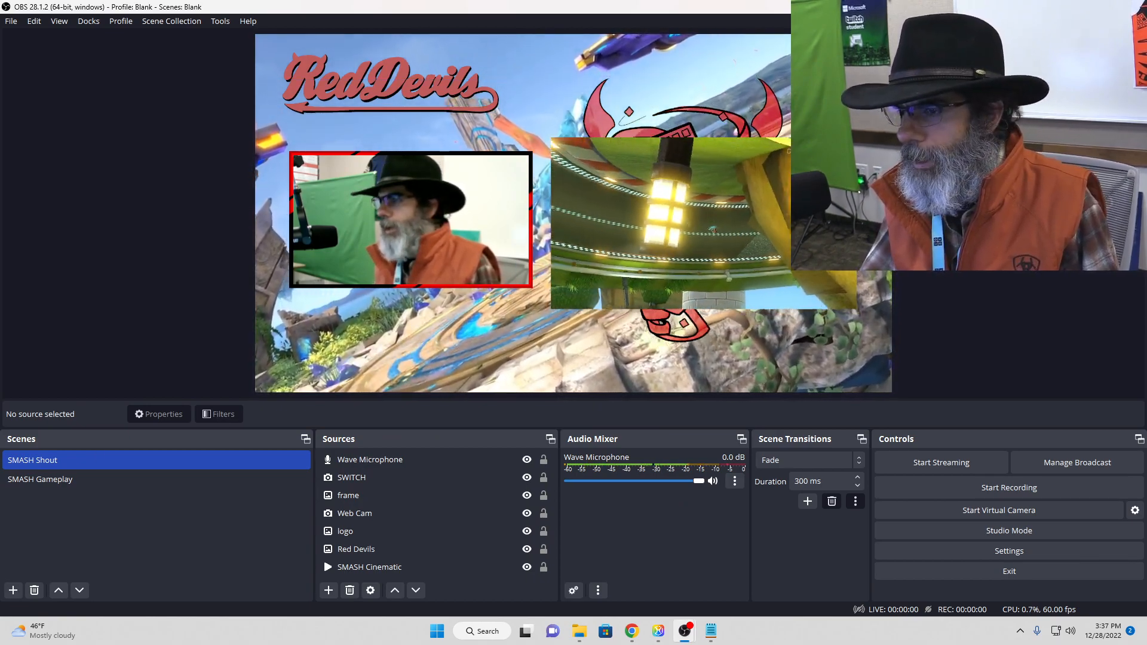
key("2")
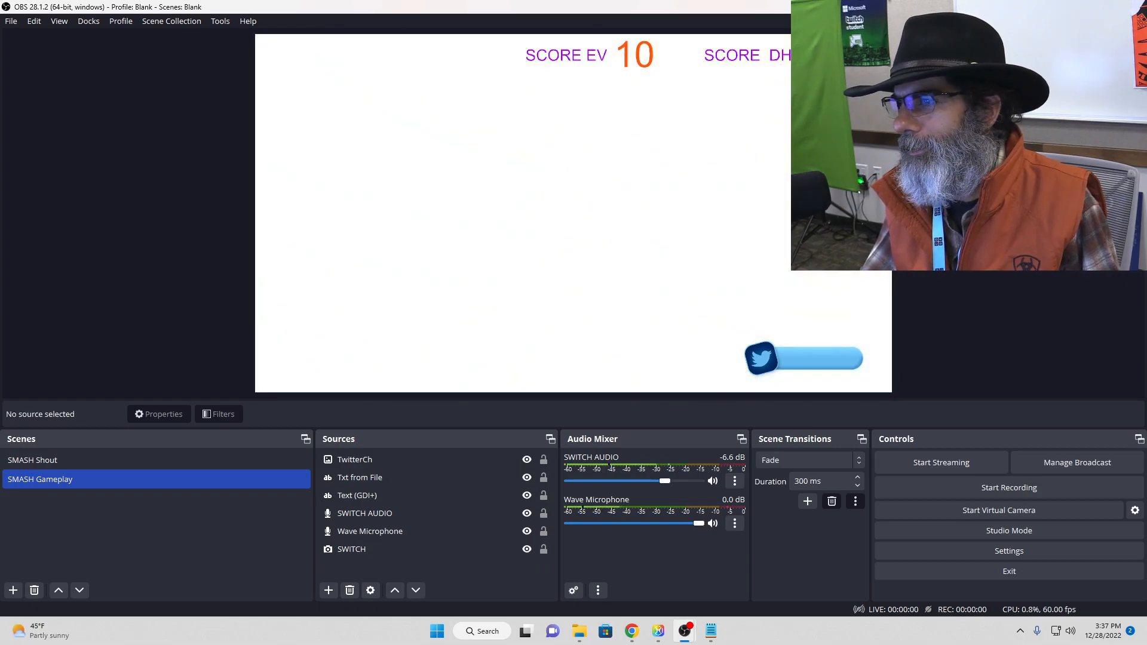
key("1")
key("2")
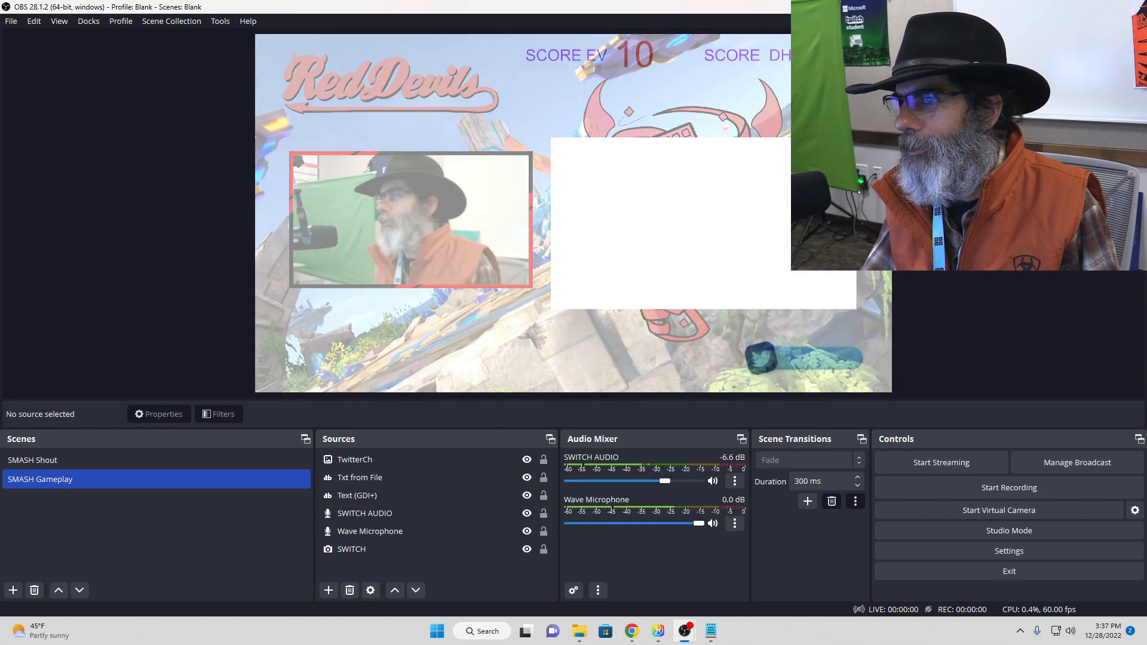
key("1")
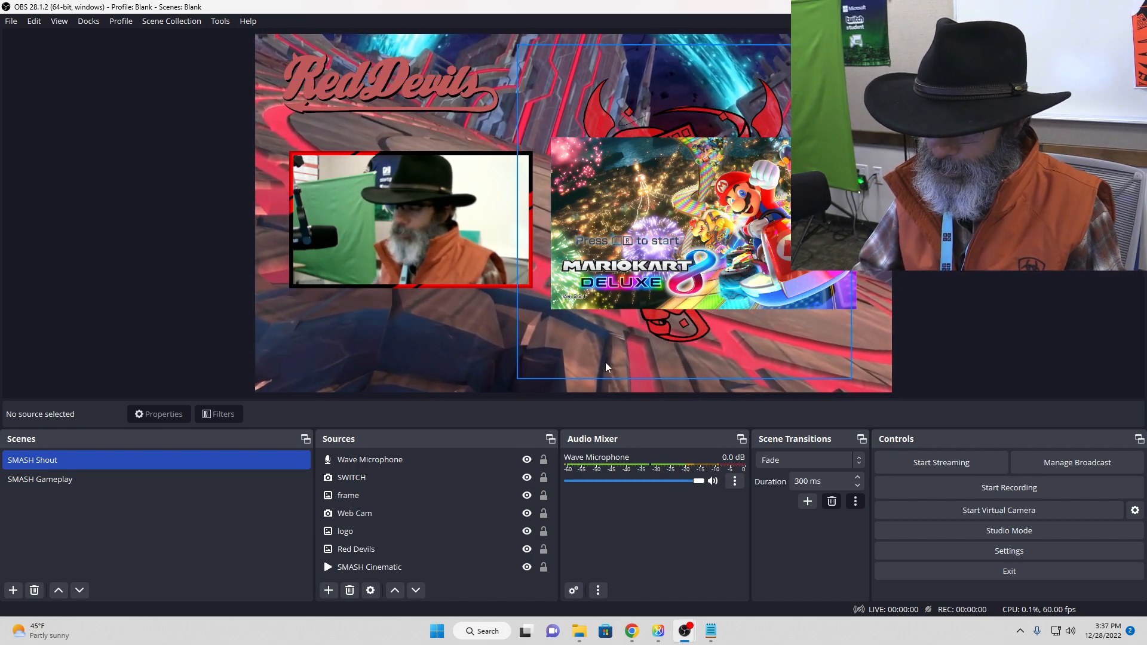
Step: Add a new Display Capture source with the default name to the SMASH Shout scene
left_click(328, 591)
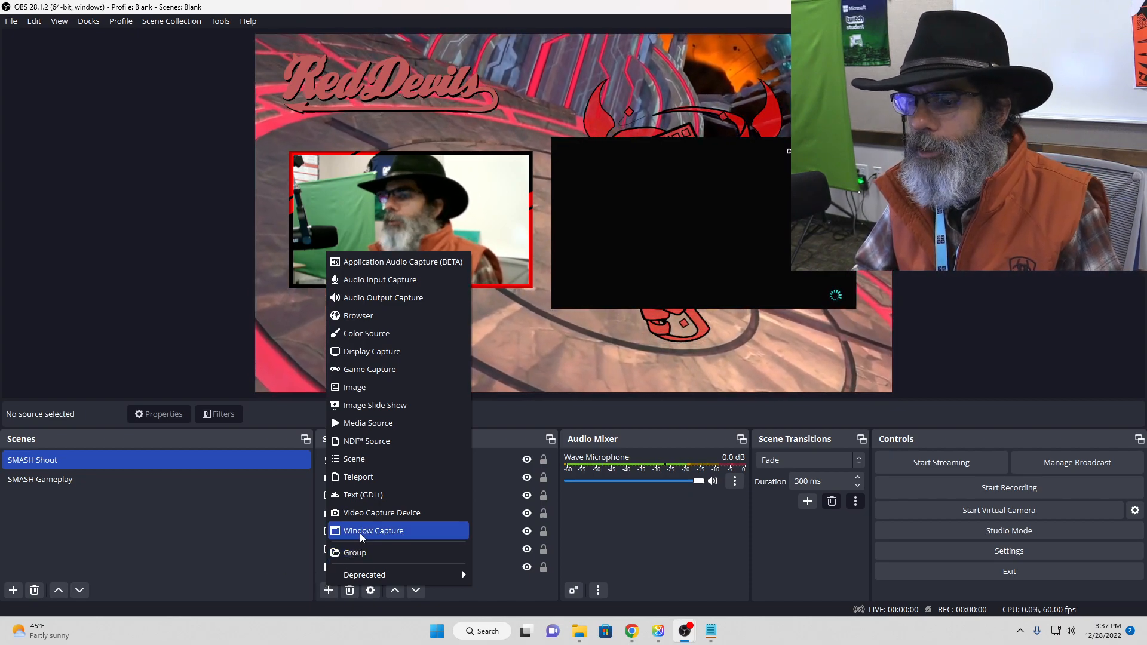
left_click(372, 351)
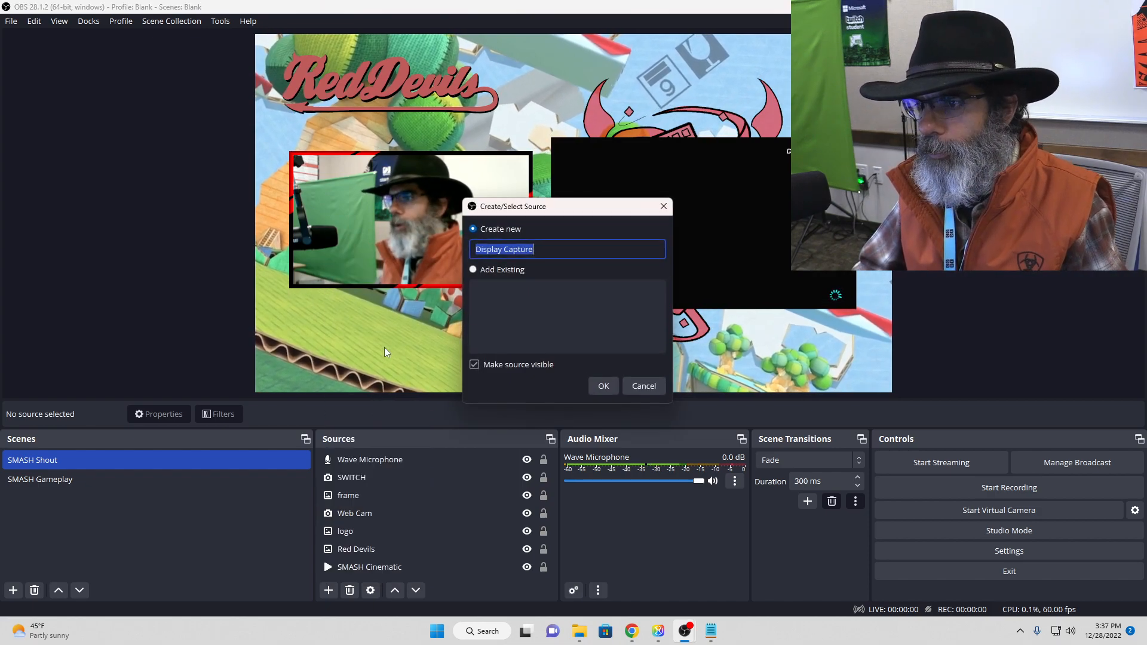
left_click(605, 386)
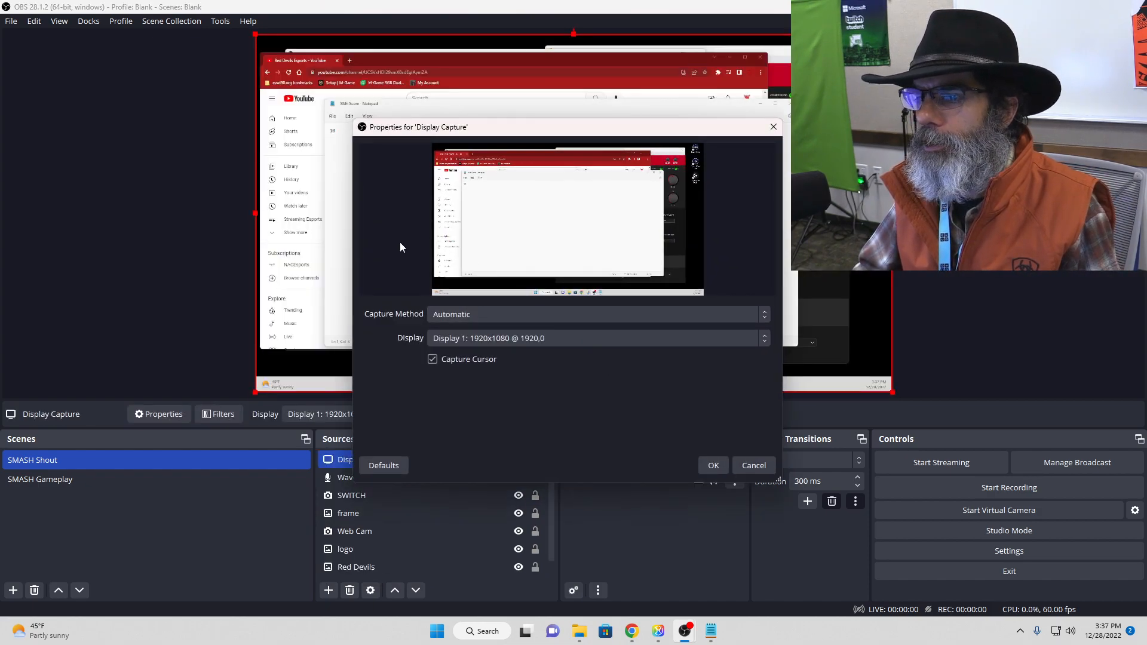
Step: Preview Display 2 and Display 3 for the Display Capture source, and confirm it with Display 1: 1920x1080 @ 1920,0
left_click(522, 337)
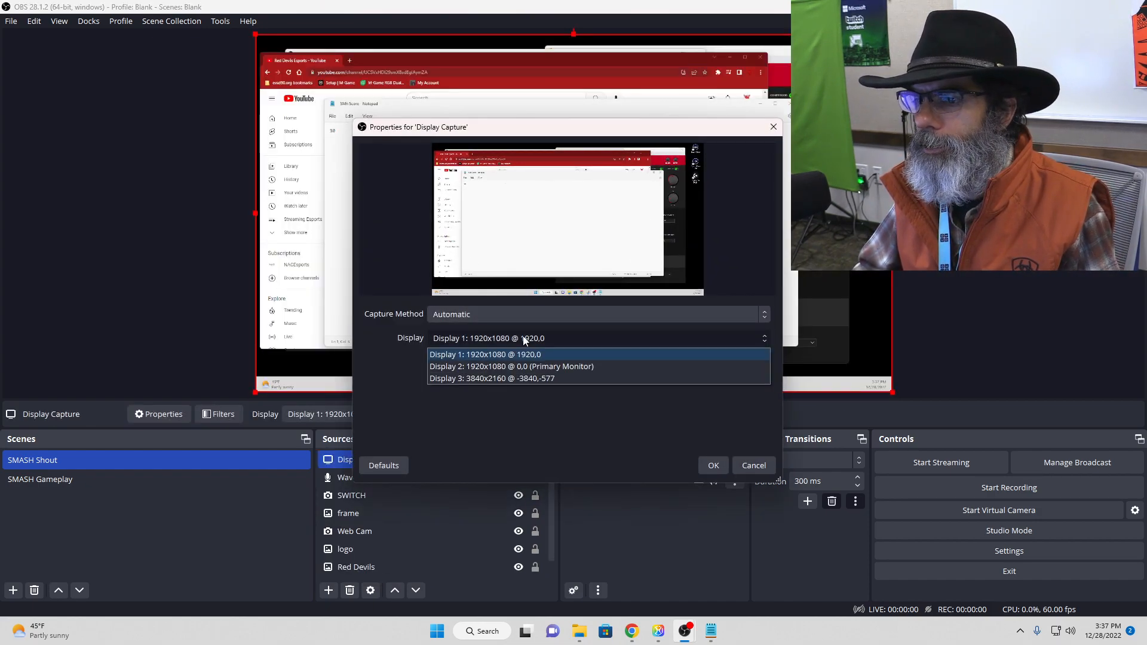
left_click(520, 367)
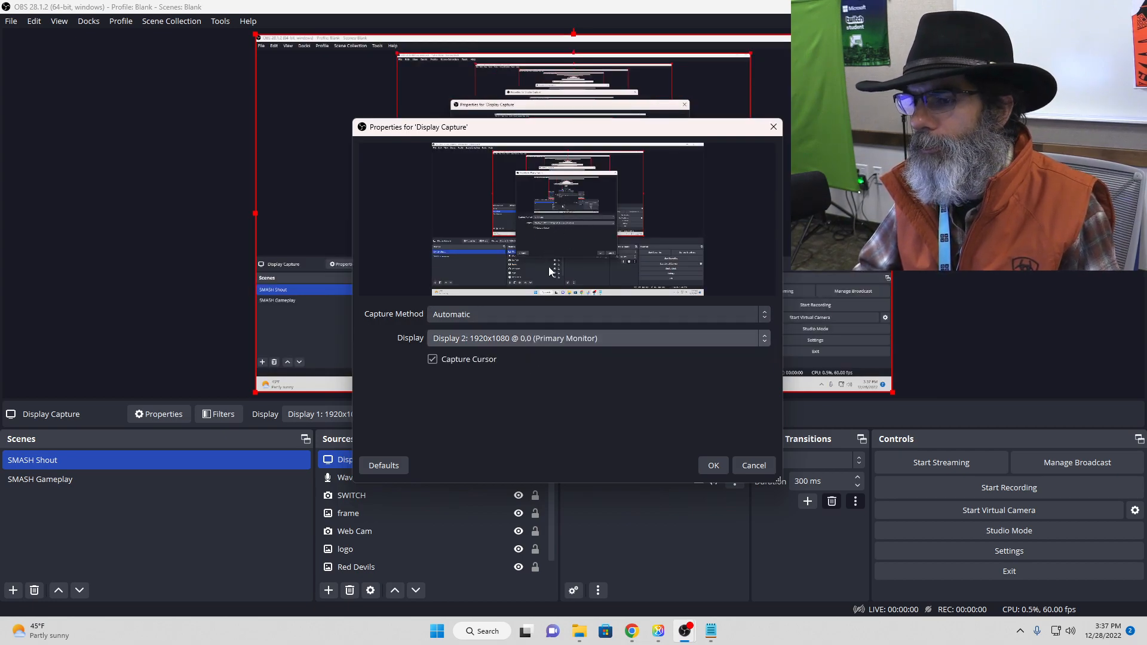
left_click(548, 338)
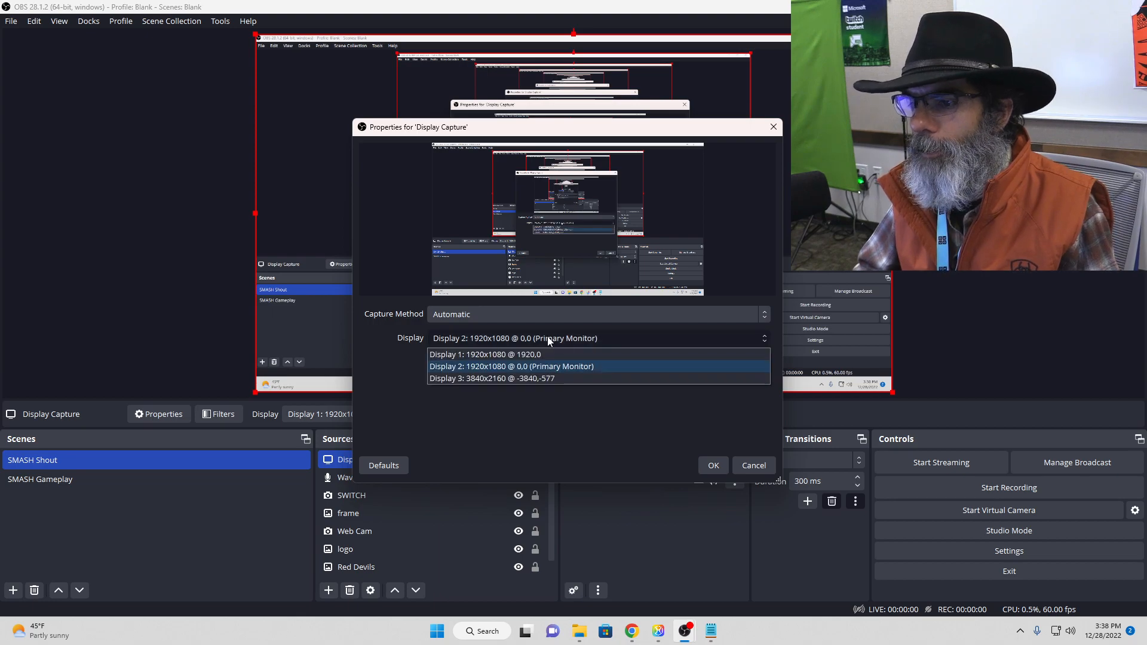
left_click(539, 378)
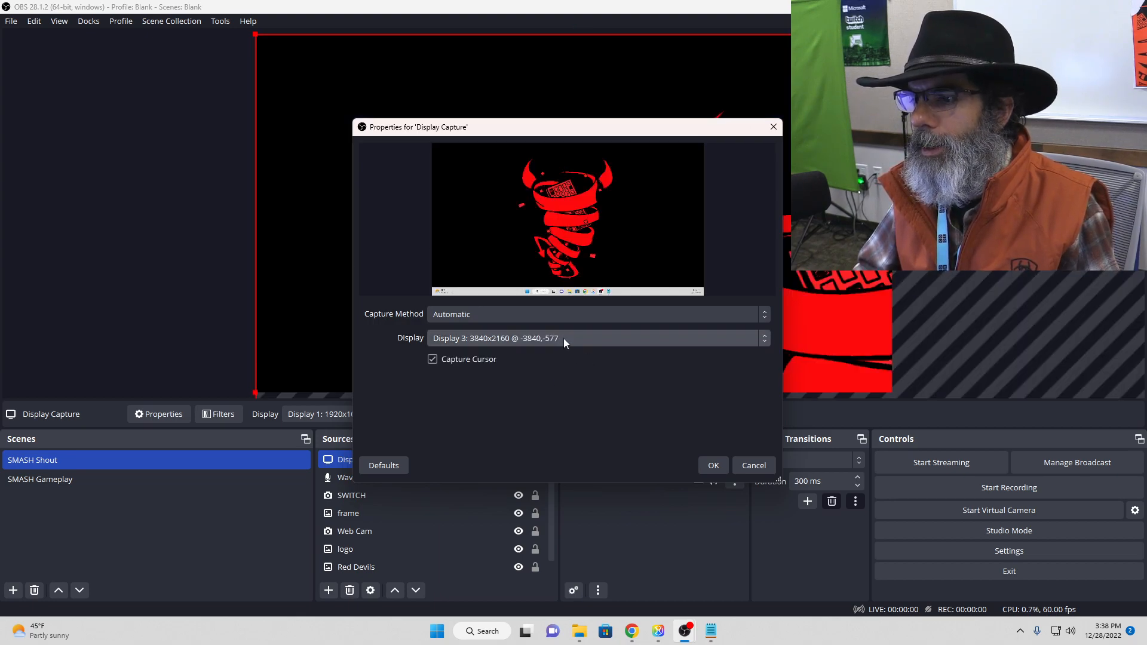
left_click(564, 338)
left_click(552, 354)
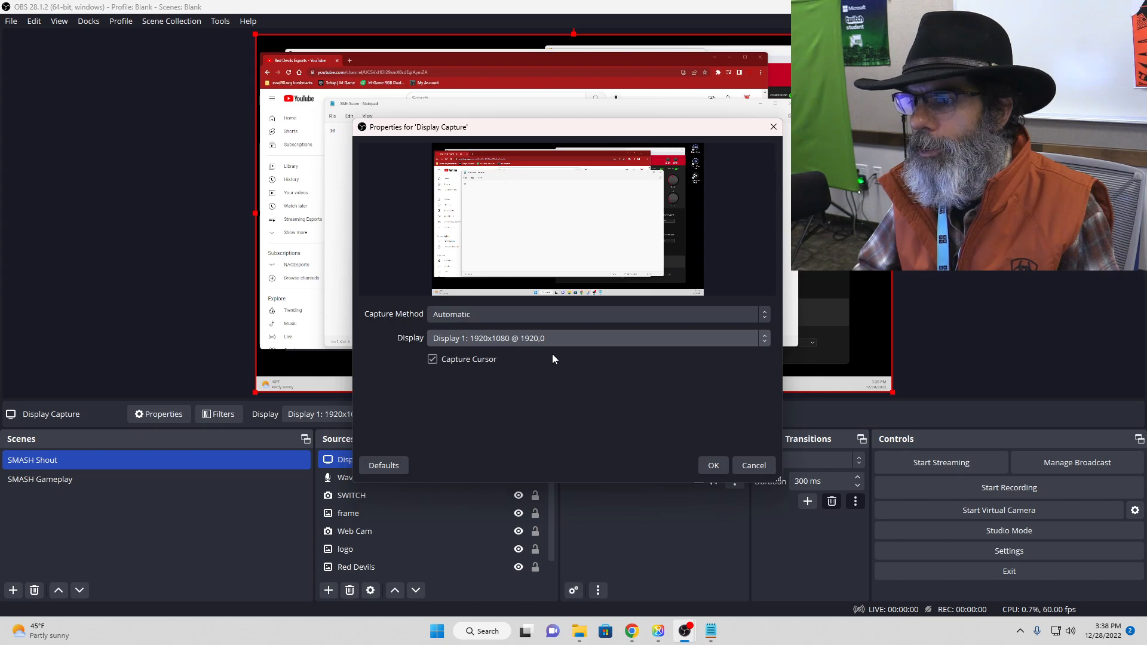
left_click(713, 467)
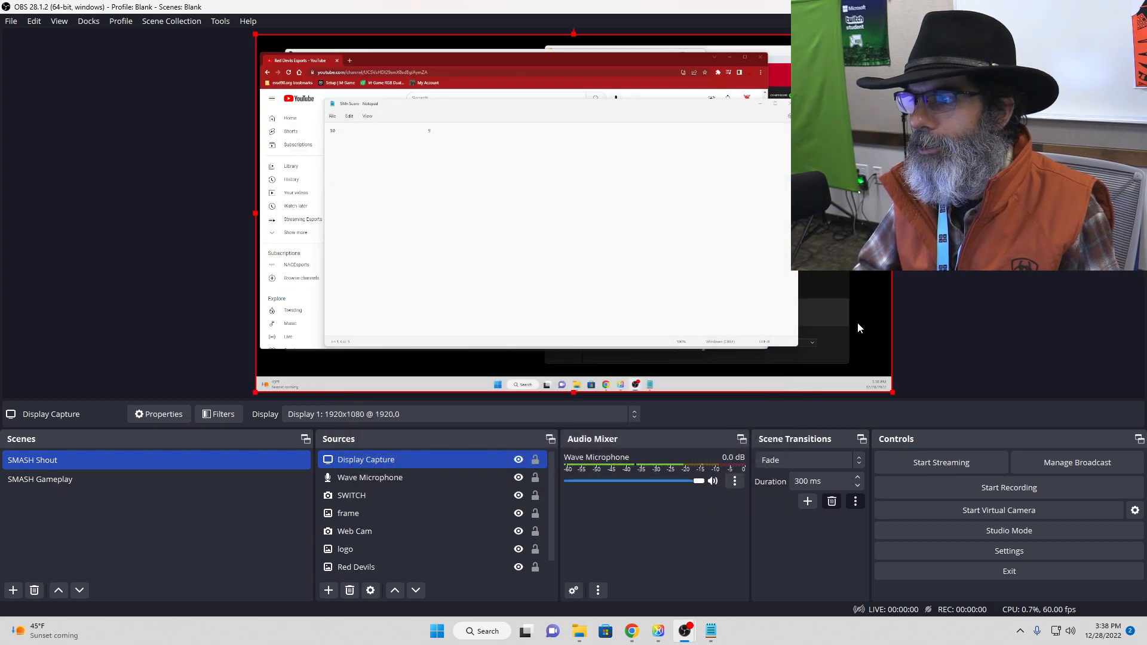
Step: Shrink the Display Capture to about 40% of the canvas width and place it over the lower part of the SWITCH video
left_click(890, 391)
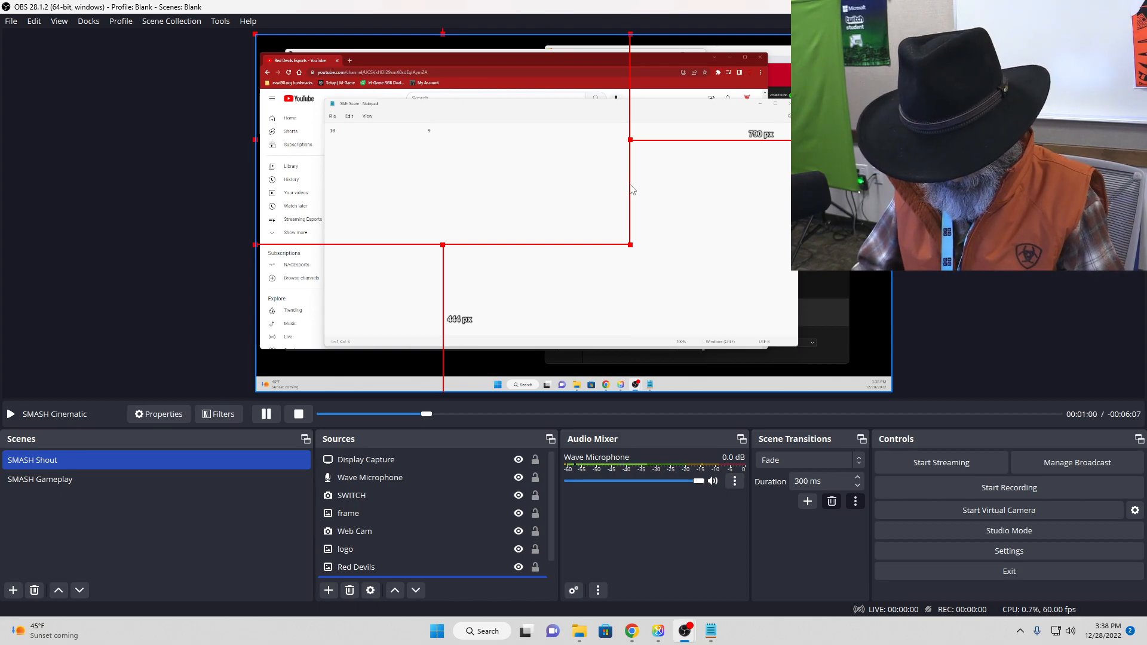
left_click(417, 461)
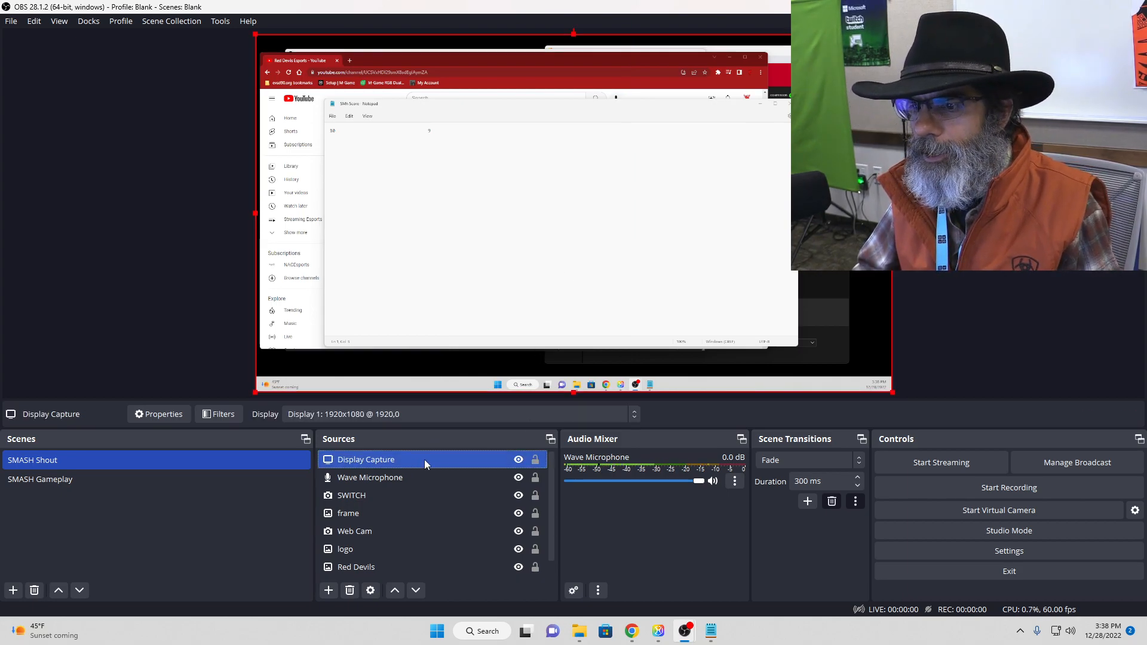
left_click_drag(891, 393, 521, 119)
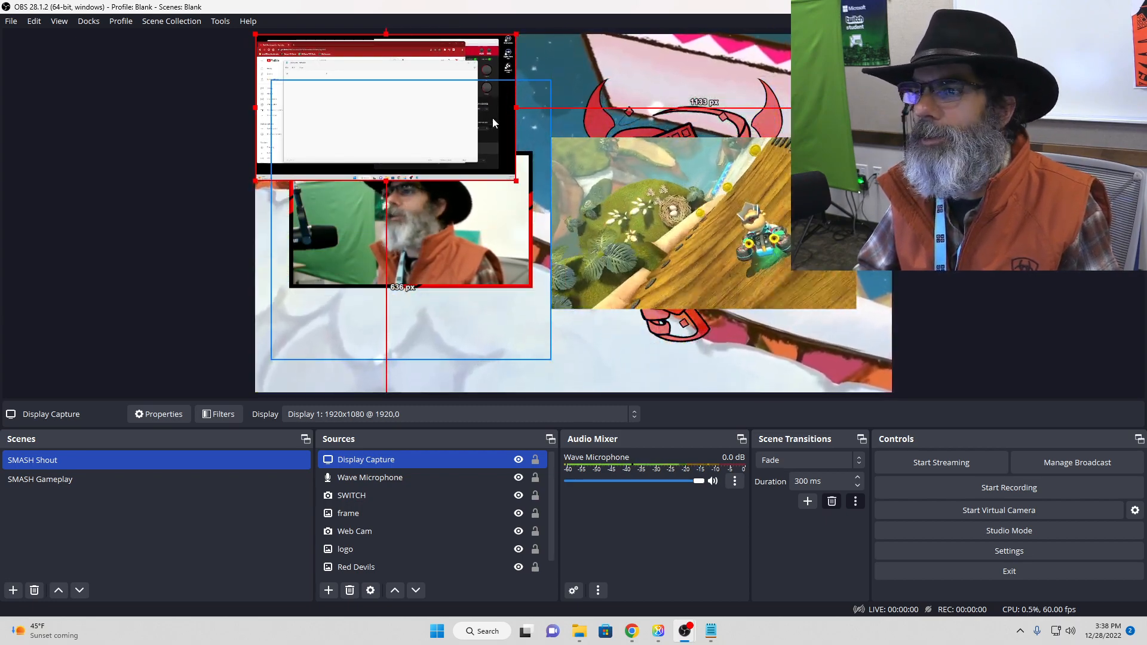
left_click_drag(503, 119, 829, 334)
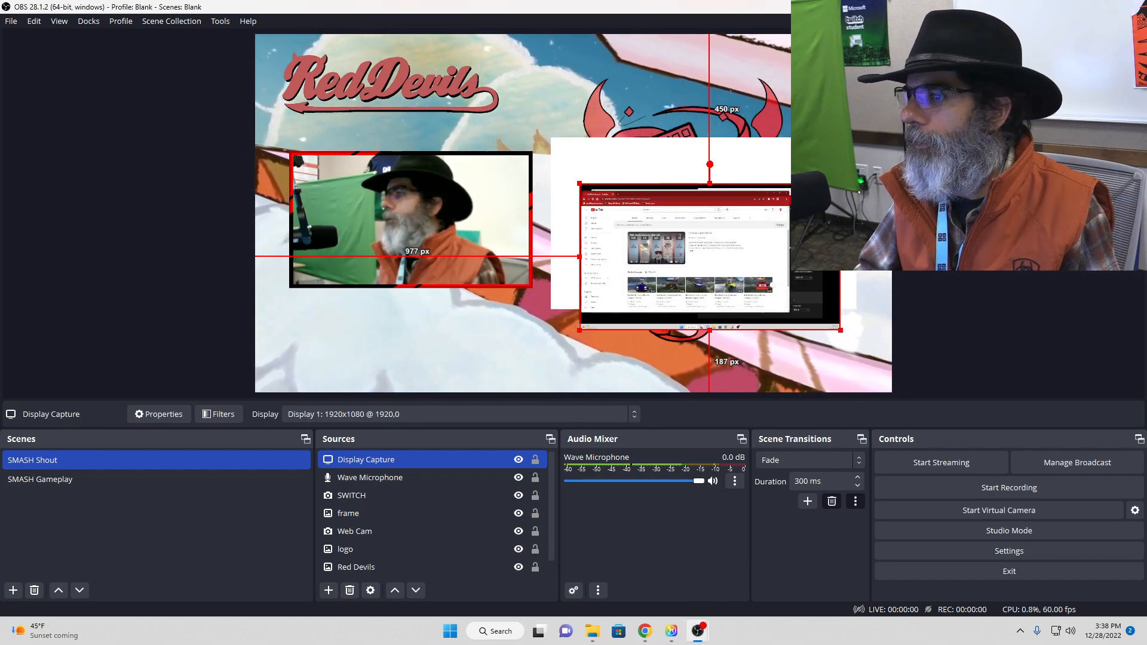
Step: Bring the YouTube browser window from the captured display onto the primary monitor and take it away again
left_click_drag(1146, 41, 941, 66)
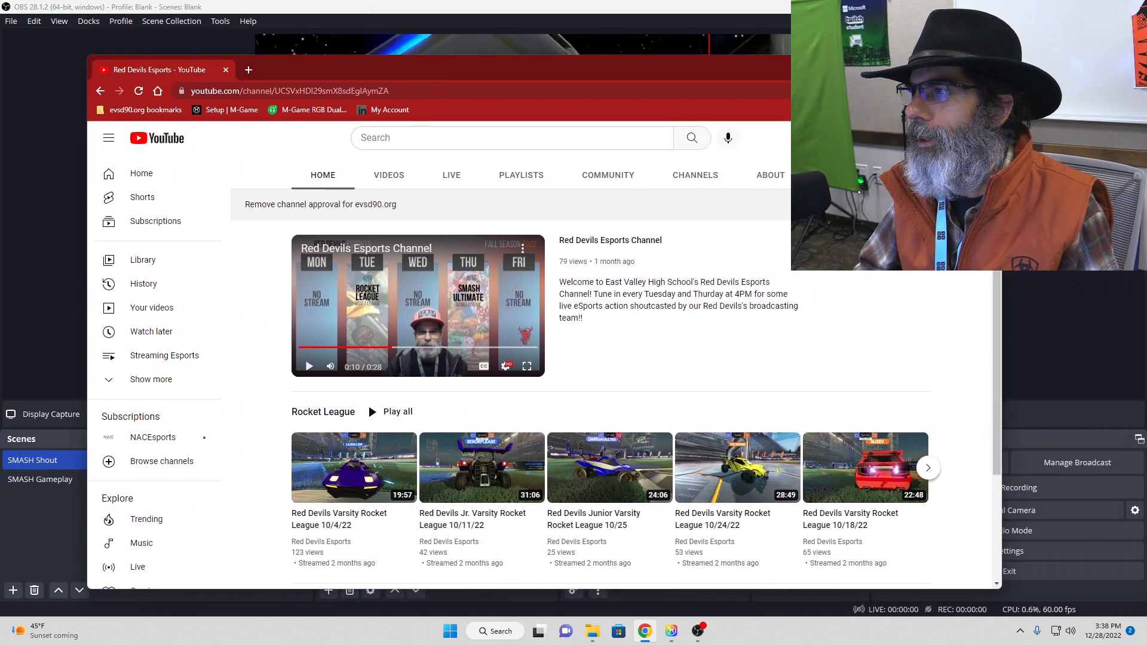
left_click(925, 65)
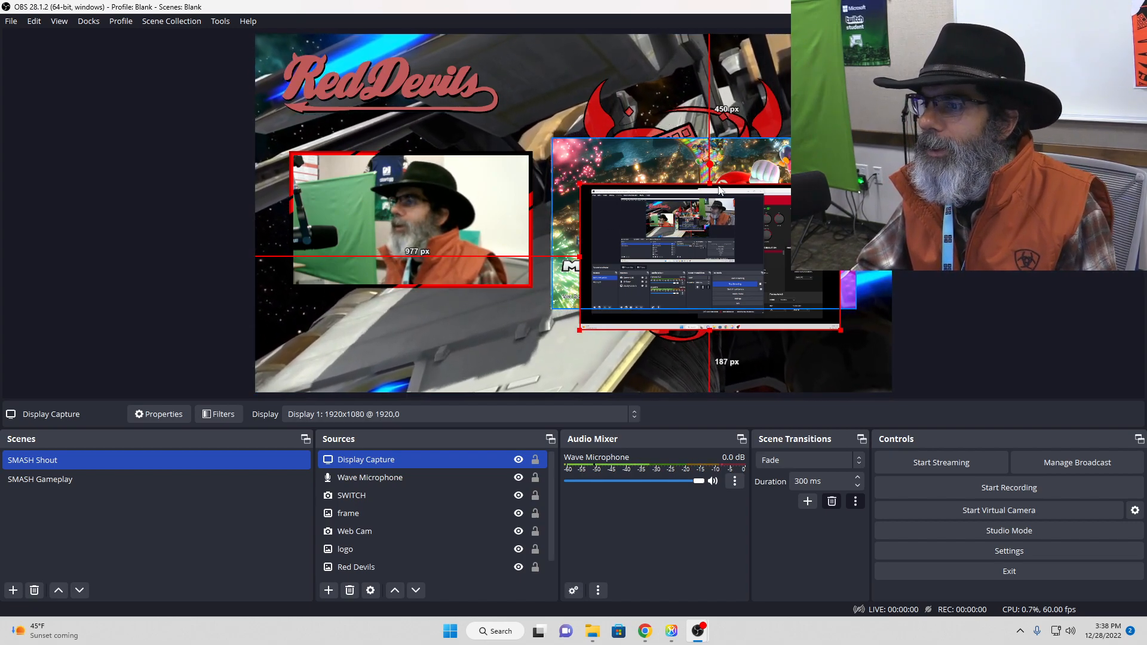
Step: Set the Display Capture source to Display 2: 1920x1080 @ 0,0 (Primary Monitor)
left_click(670, 240)
left_click(670, 240)
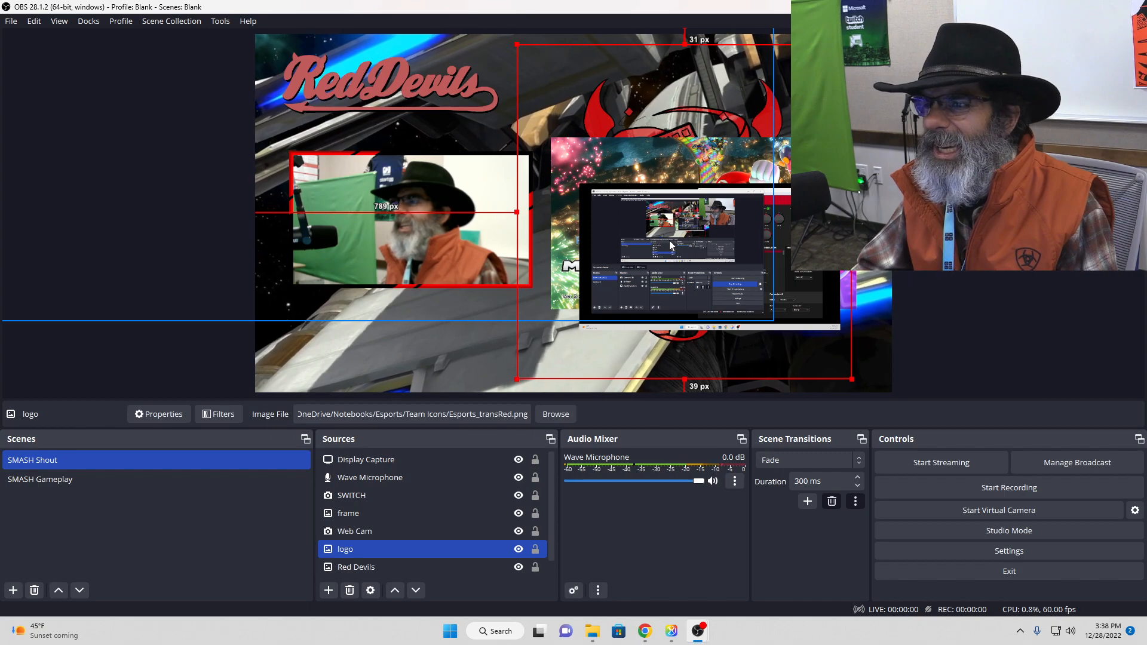
left_click(707, 279)
double_click(374, 461)
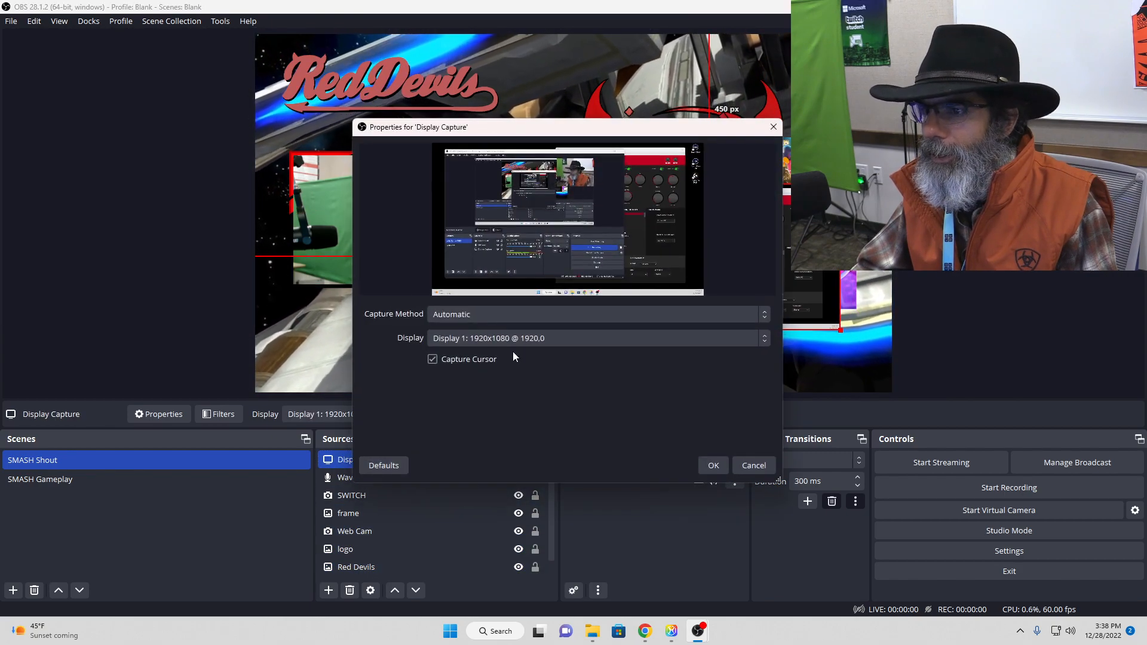
left_click(520, 335)
left_click(564, 366)
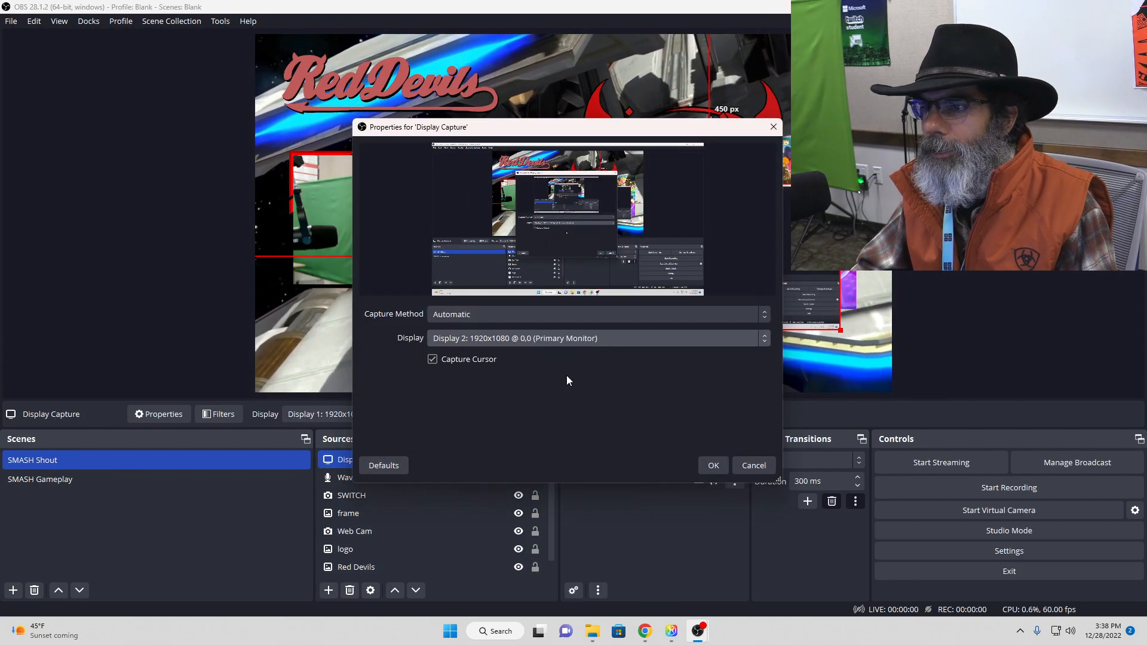
left_click(710, 465)
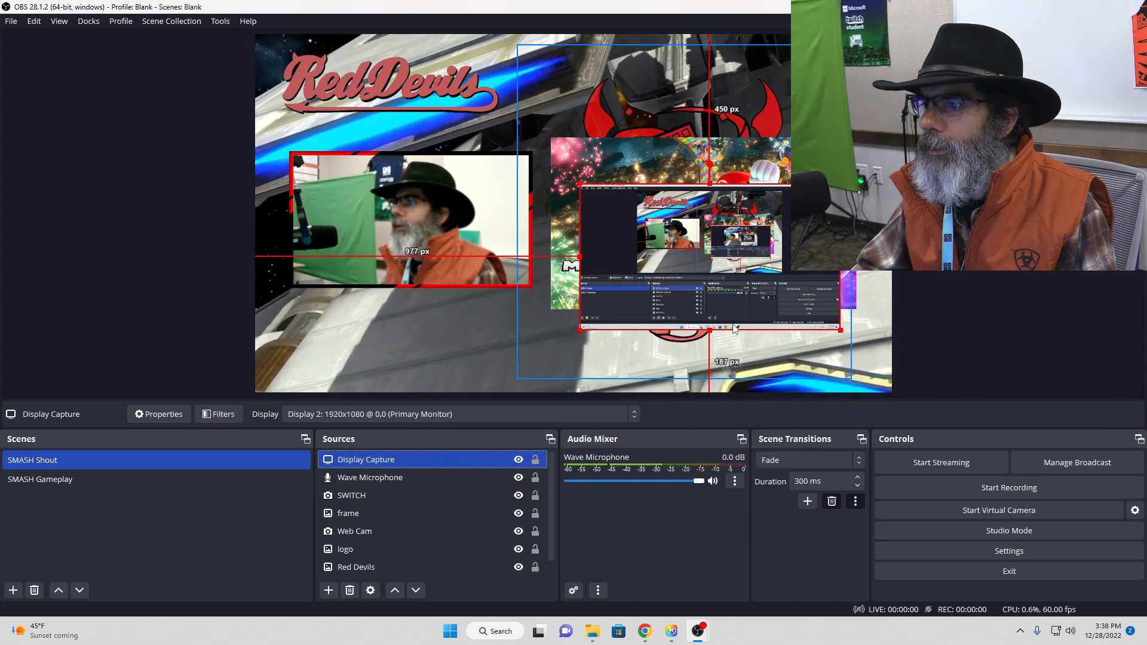
Step: Preview Display 1 for the Display Capture source, and confirm it with Display 2, the primary monitor
double_click(396, 460)
left_click(506, 338)
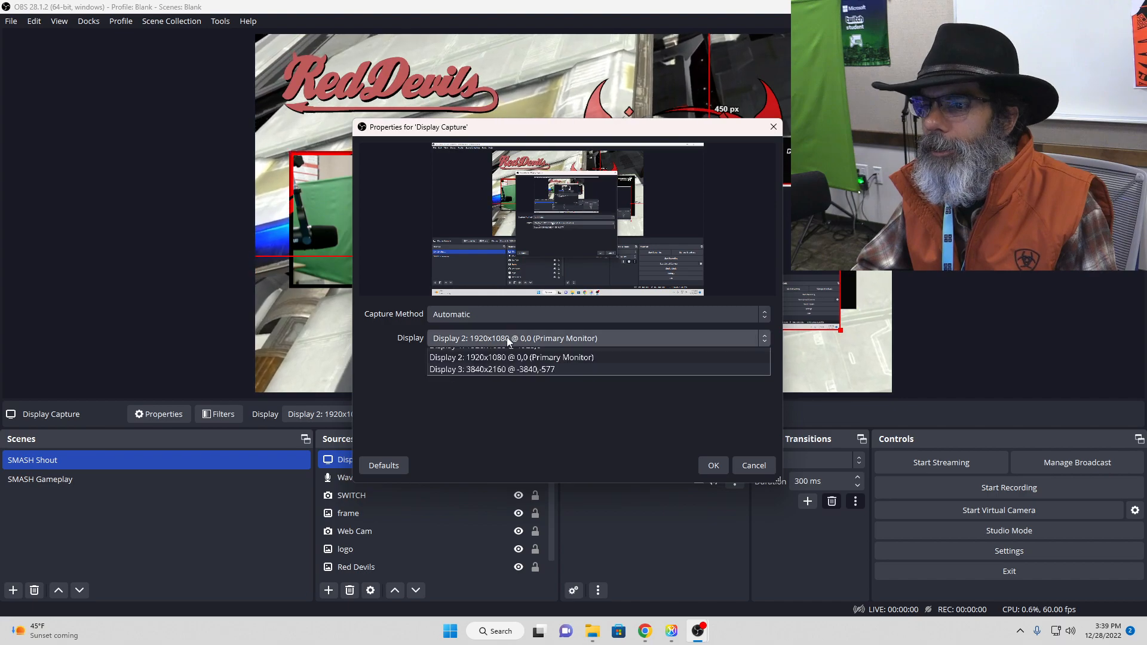
left_click(508, 367)
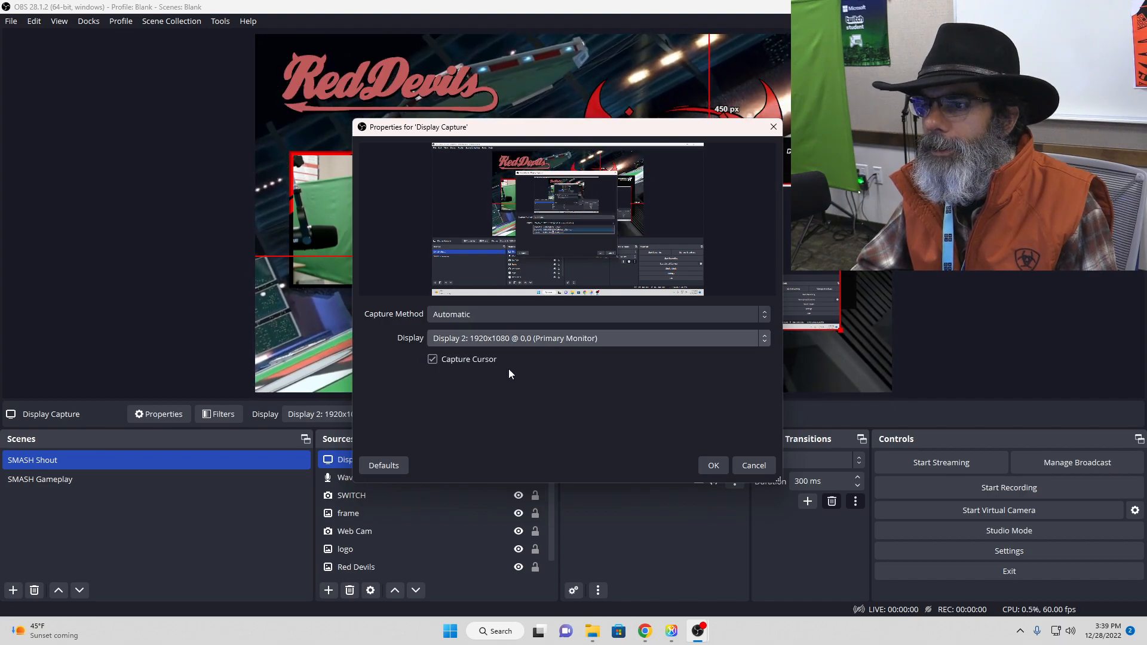
left_click(519, 339)
left_click(511, 358)
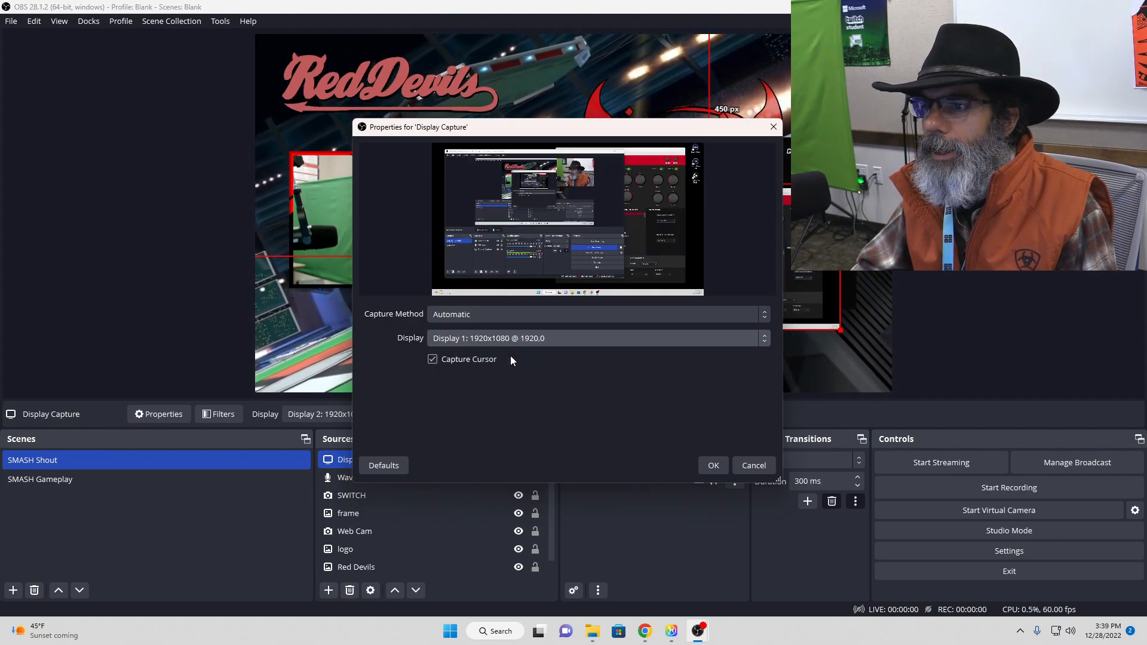
left_click(541, 338)
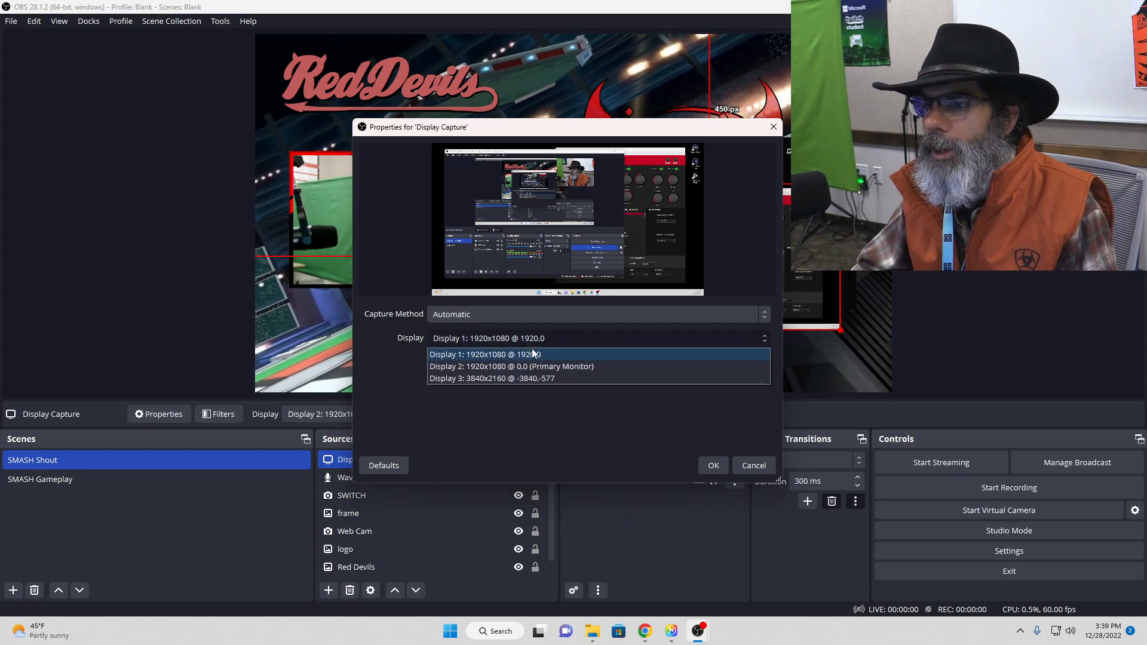
left_click(523, 366)
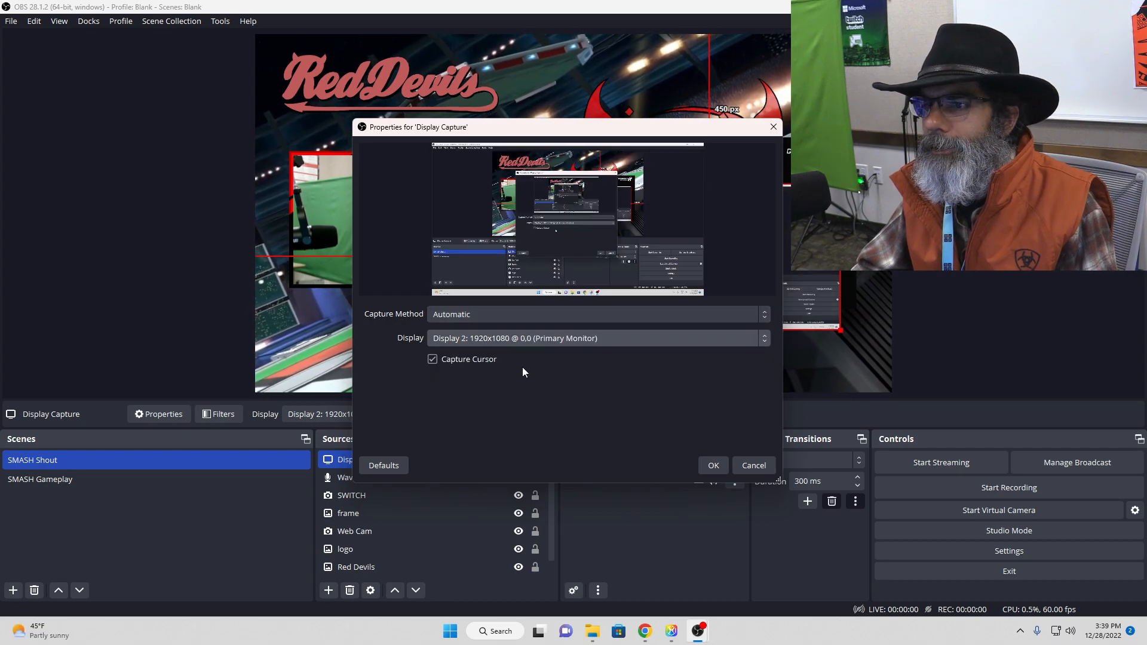
left_click(713, 467)
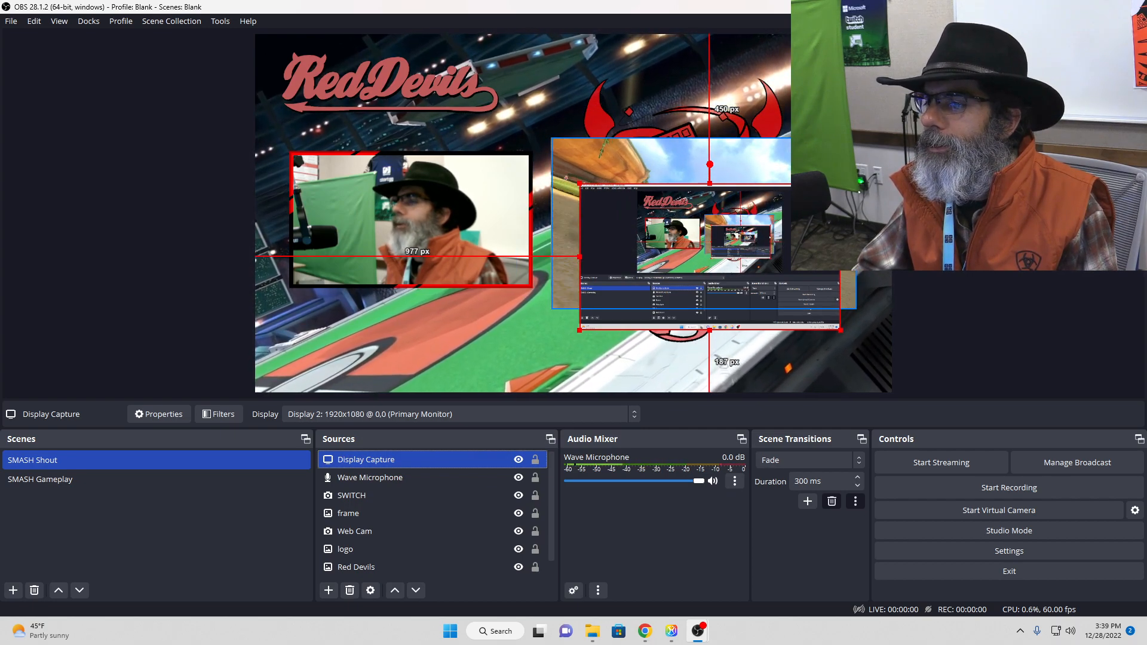
Step: Shrink the Display Capture slightly on the canvas and set it to Display 1: 1920x1080 @ 1920,0
left_click_drag(579, 330, 600, 297)
double_click(432, 458)
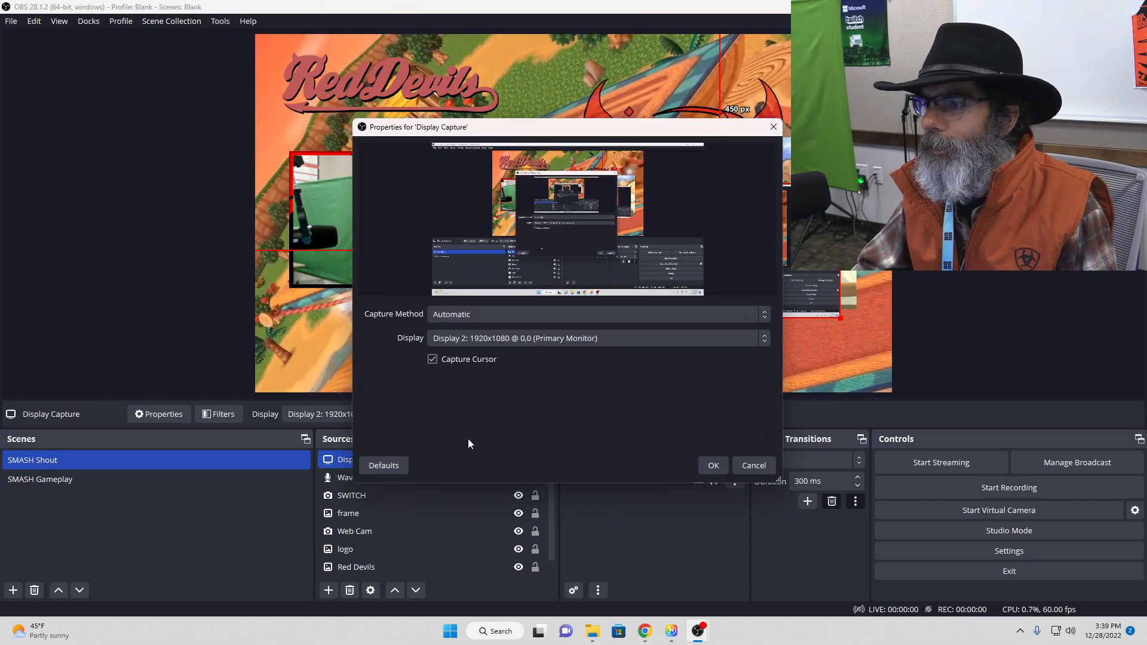
left_click(521, 344)
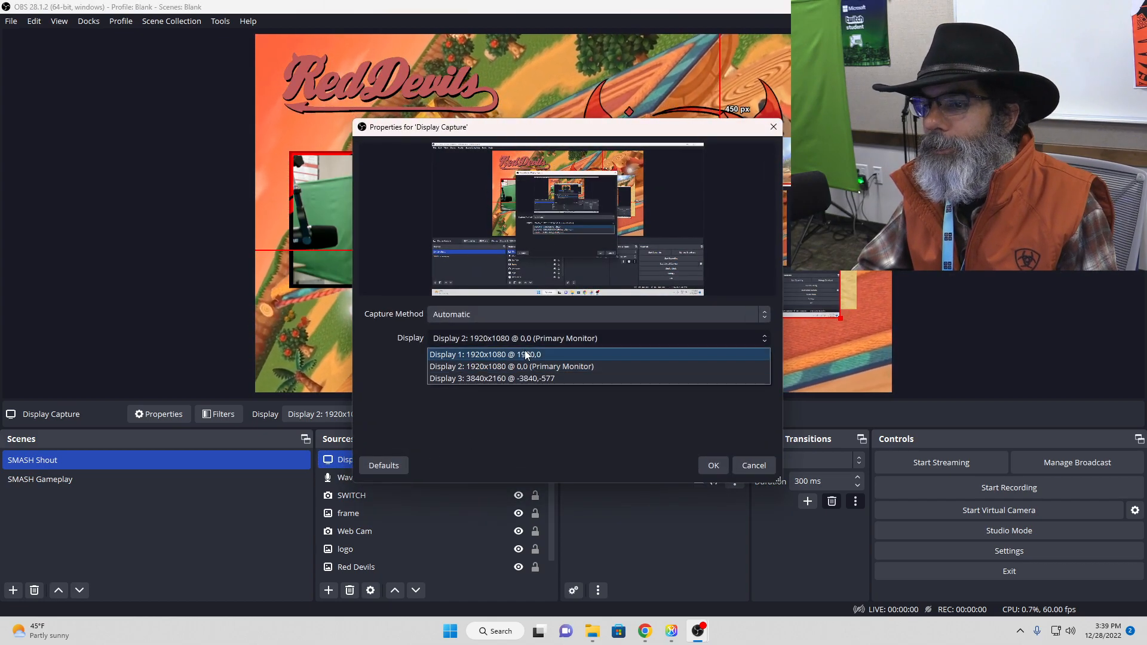
left_click(524, 352)
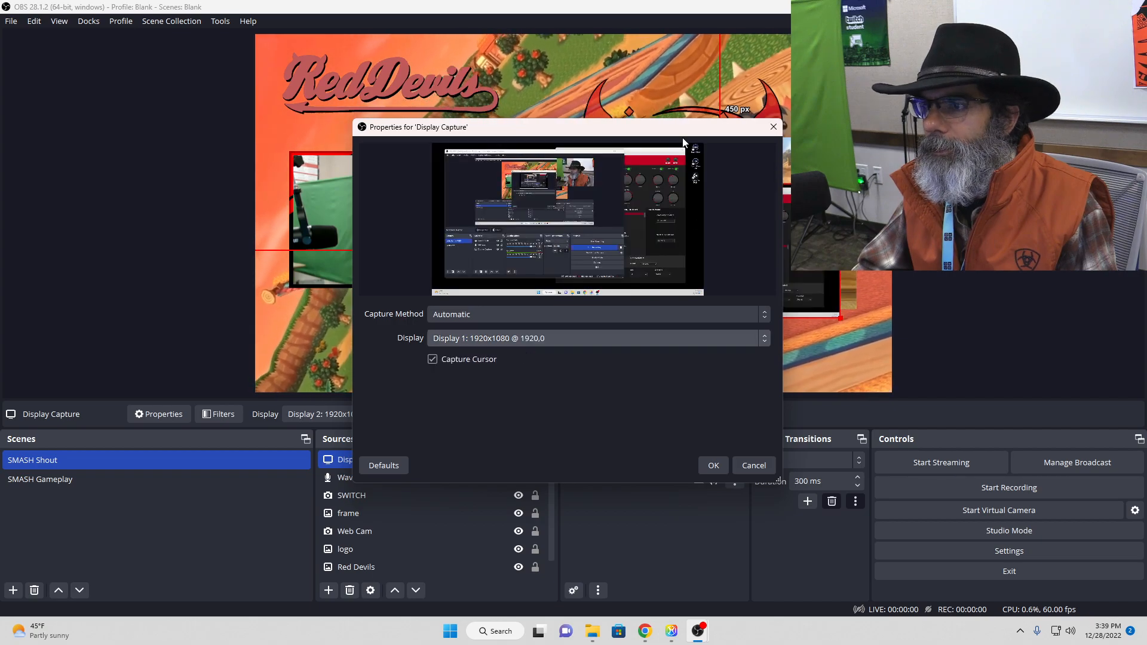
left_click(713, 466)
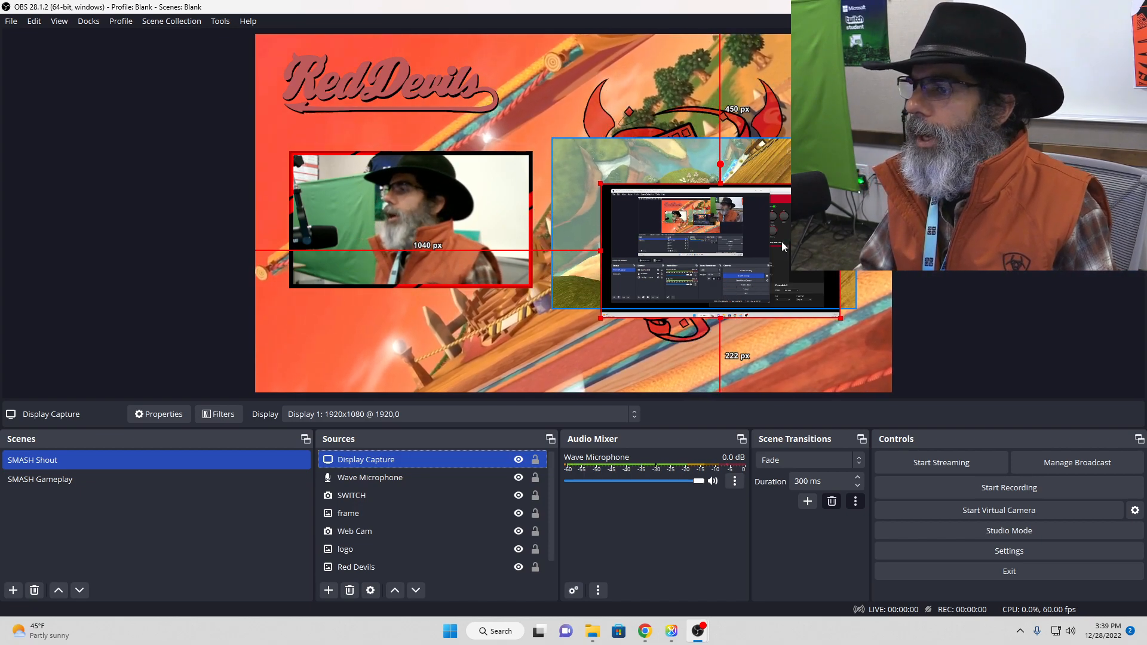
Step: Remove the Display Capture source from the SMASH Shout scene
left_click(350, 591)
left_click(626, 325)
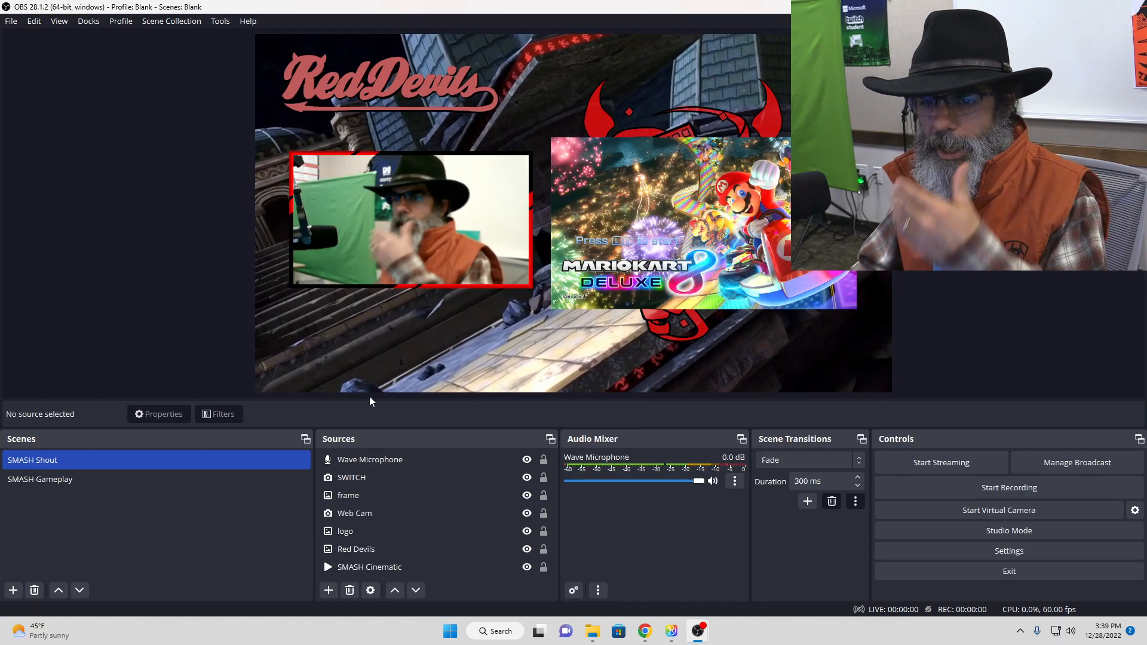
left_click(24, 482)
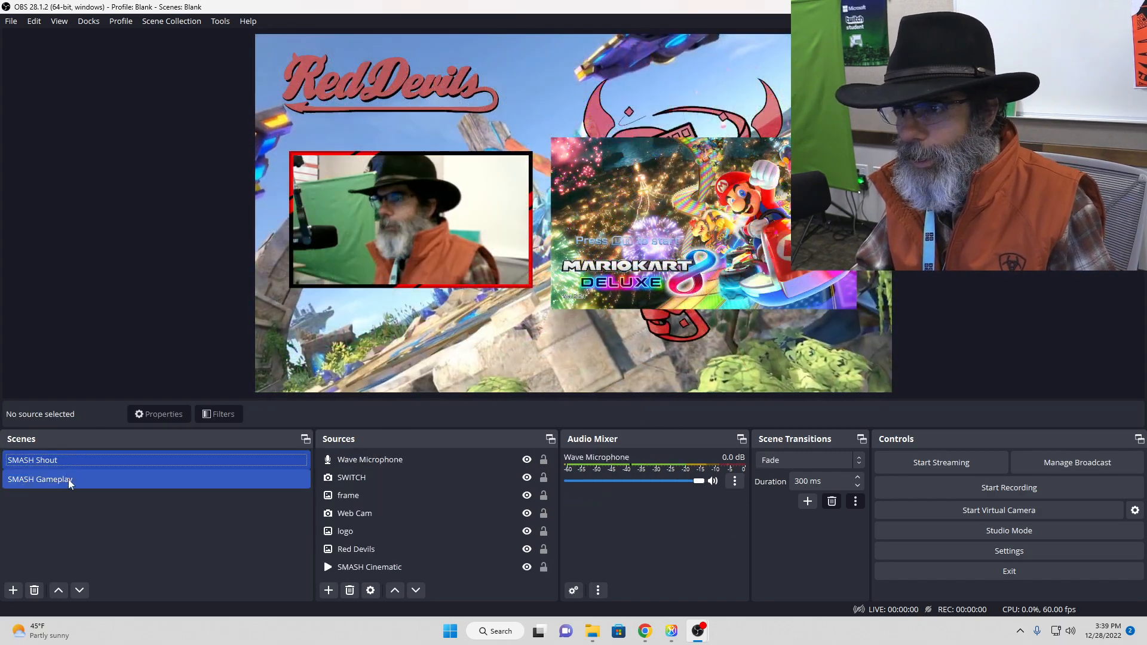
left_click(67, 479)
left_click(77, 467)
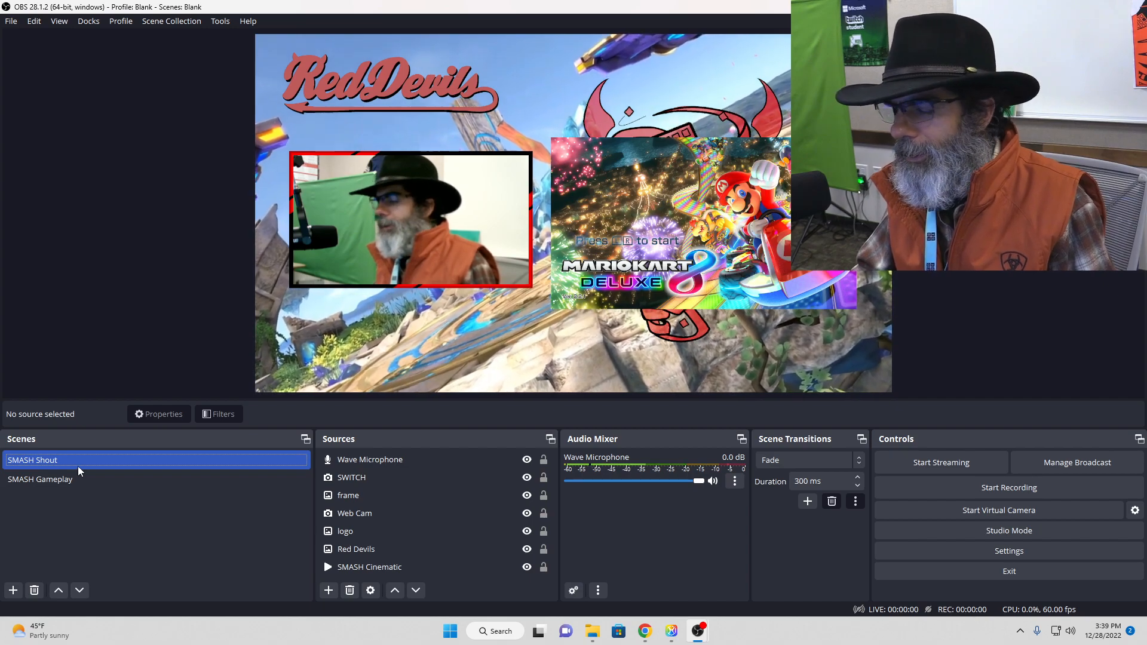
Step: Add a new scene named Welcome
left_click(13, 590)
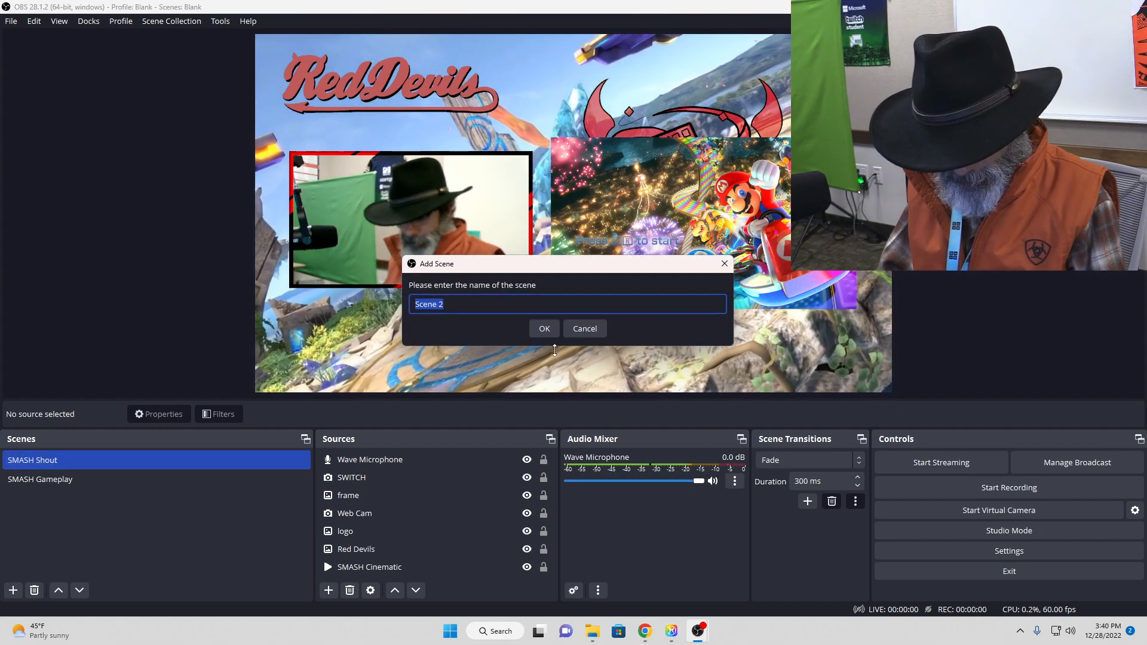
type("Welcome")
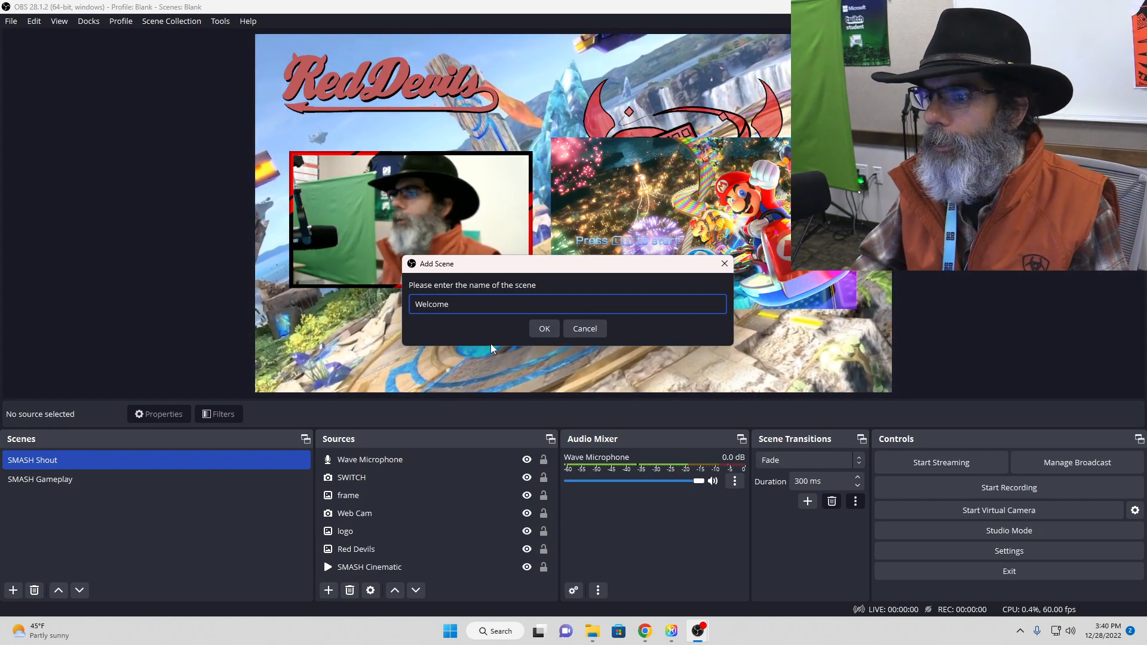
left_click(541, 328)
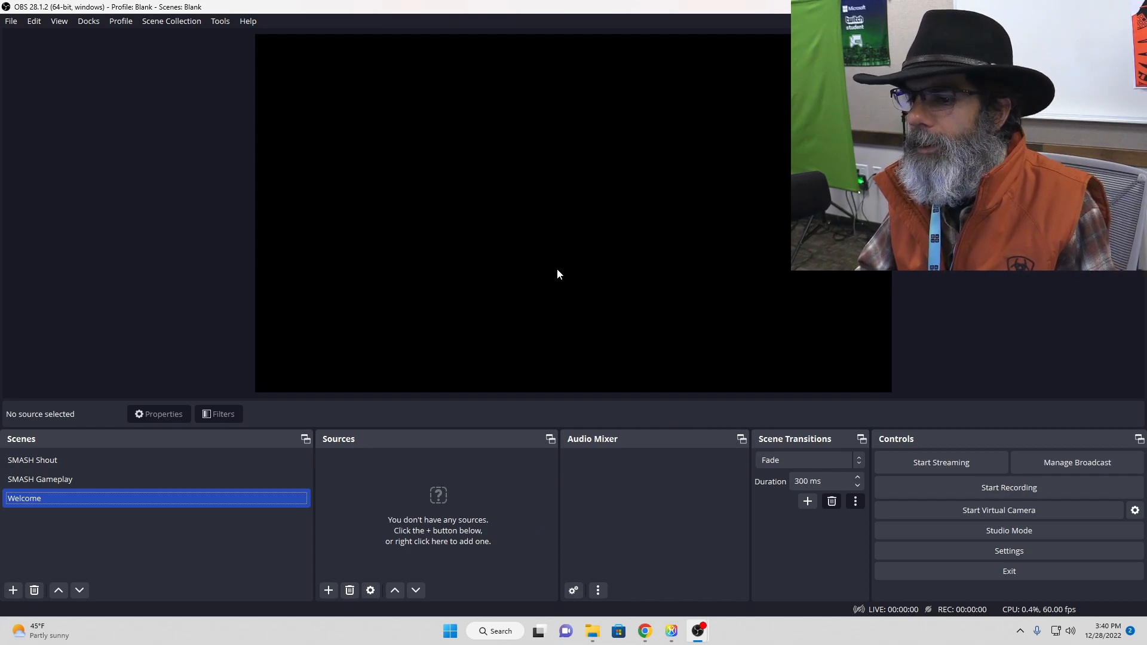
Step: Add a new Media Source named Starting Soon to the Welcome scene
left_click(329, 591)
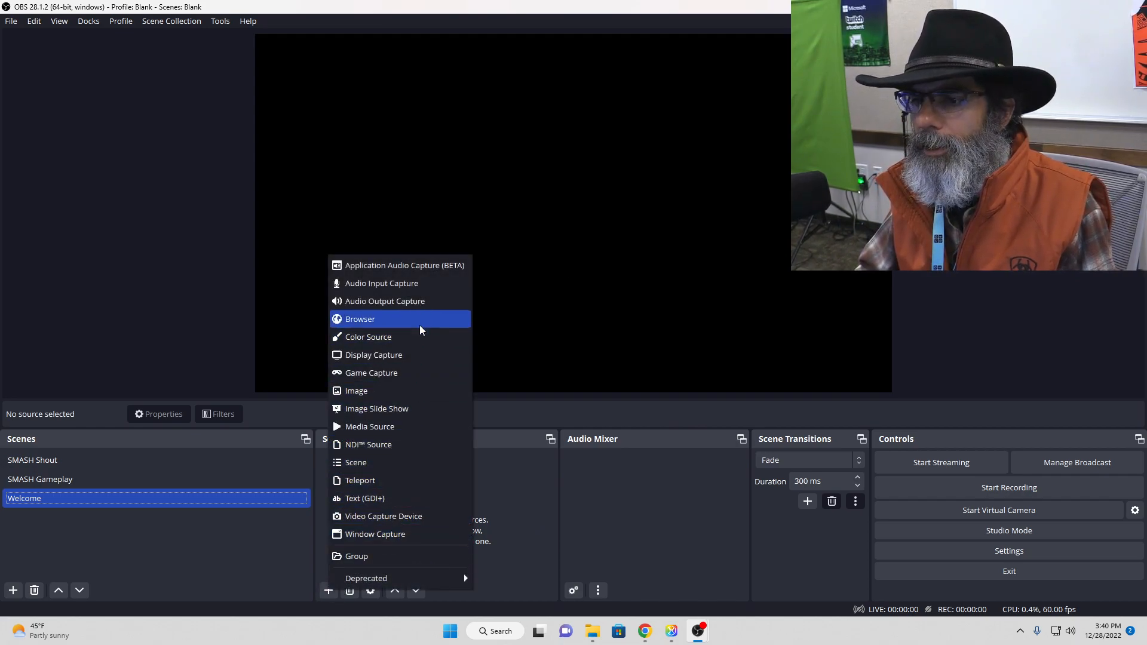
left_click(369, 426)
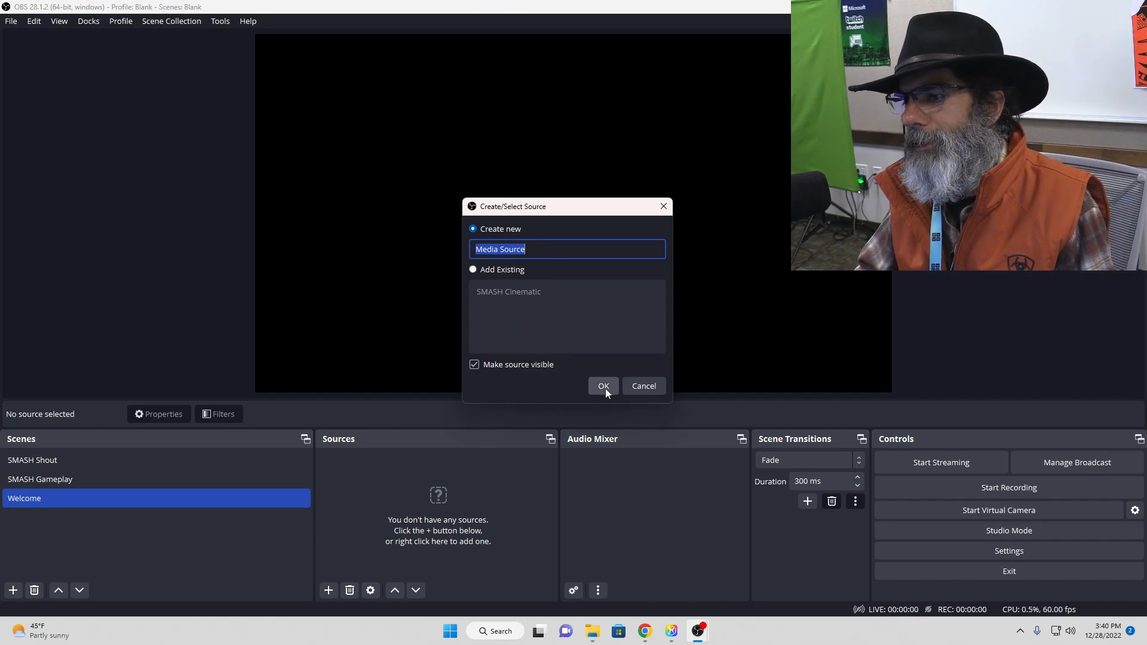
type("S")
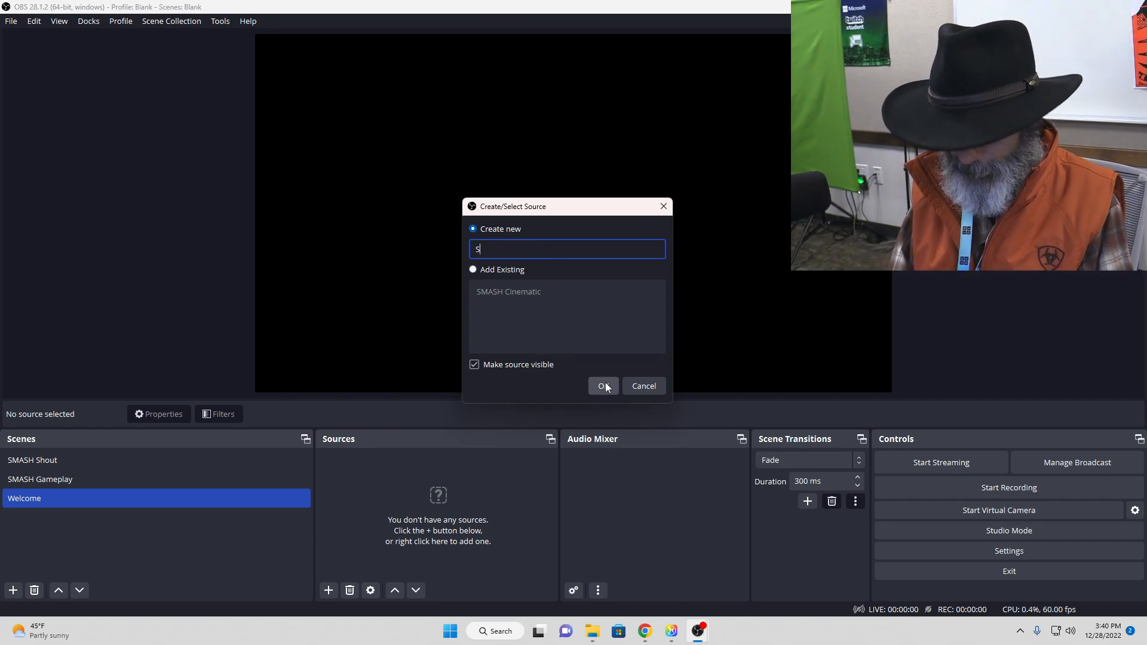
type("tarting Soon")
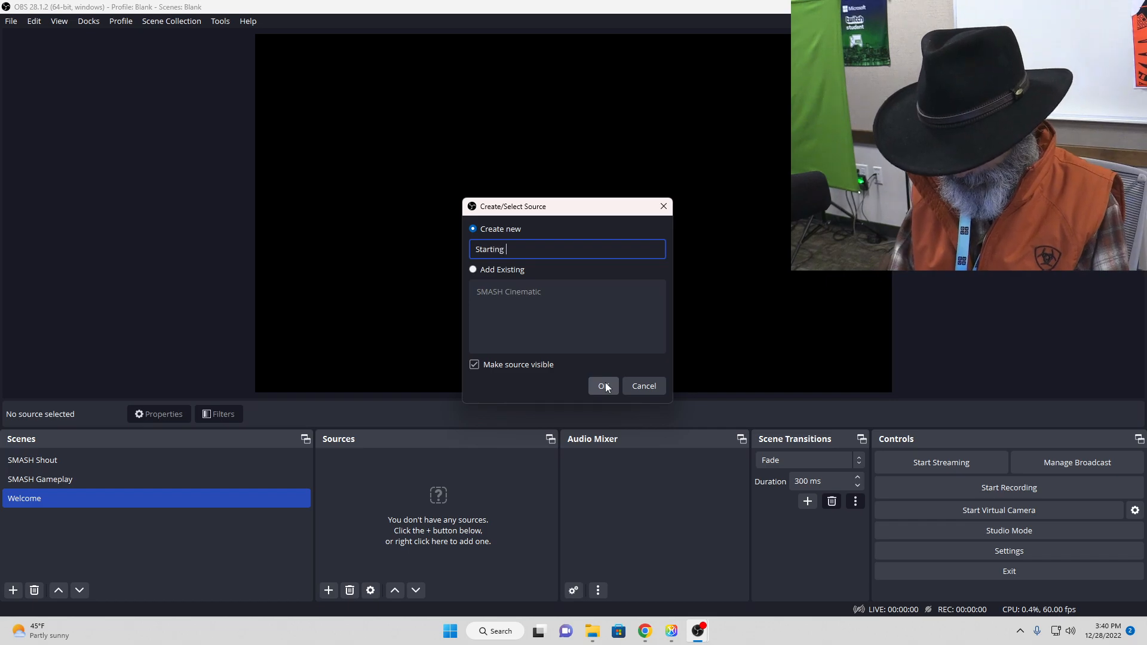
left_click(605, 385)
Step: Load the Red Devils Starting Soon video from Documents > Esports > Streaming > Cinematic Videos into the Starting Soon source
left_click(739, 333)
left_click(407, 273)
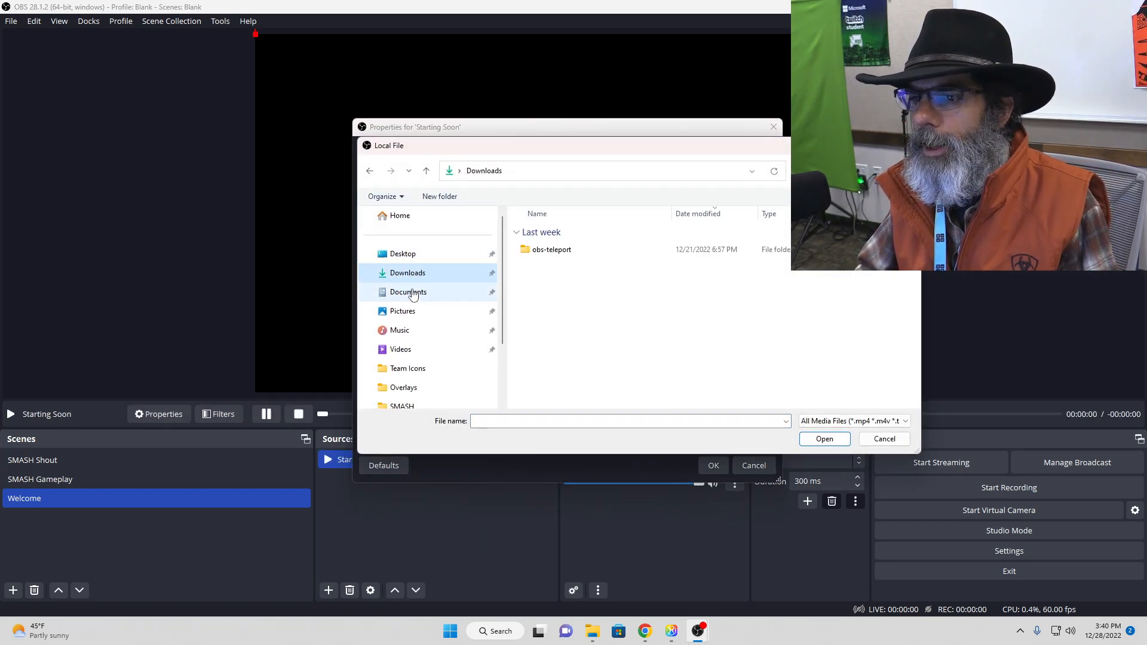
left_click(408, 292)
double_click(538, 233)
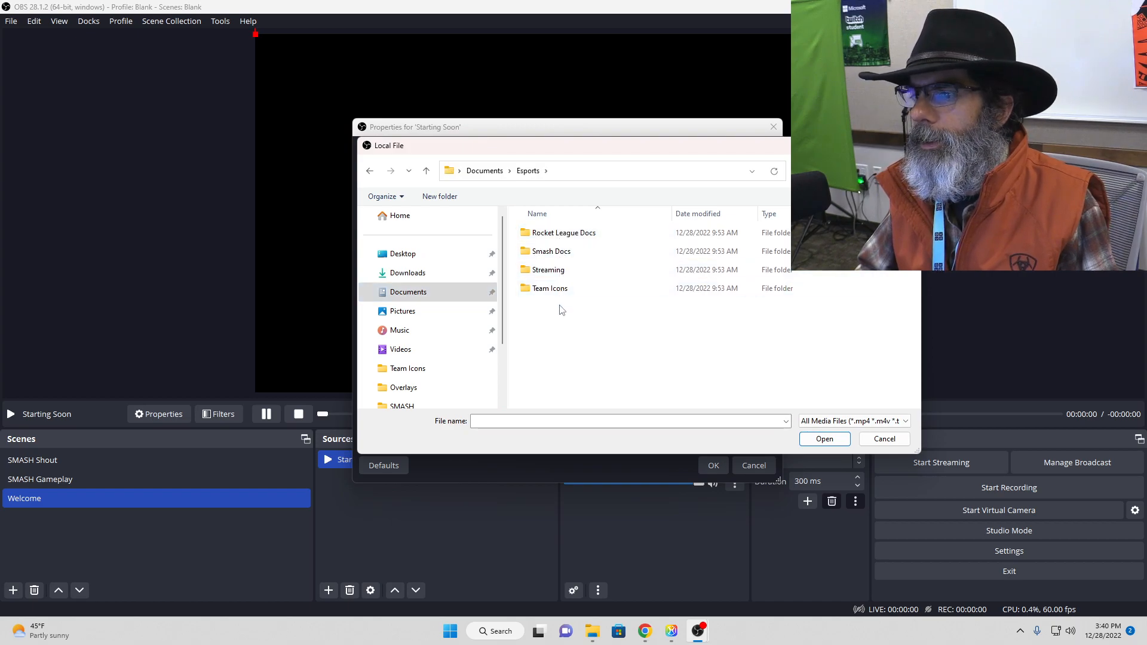
left_click(564, 271)
double_click(565, 272)
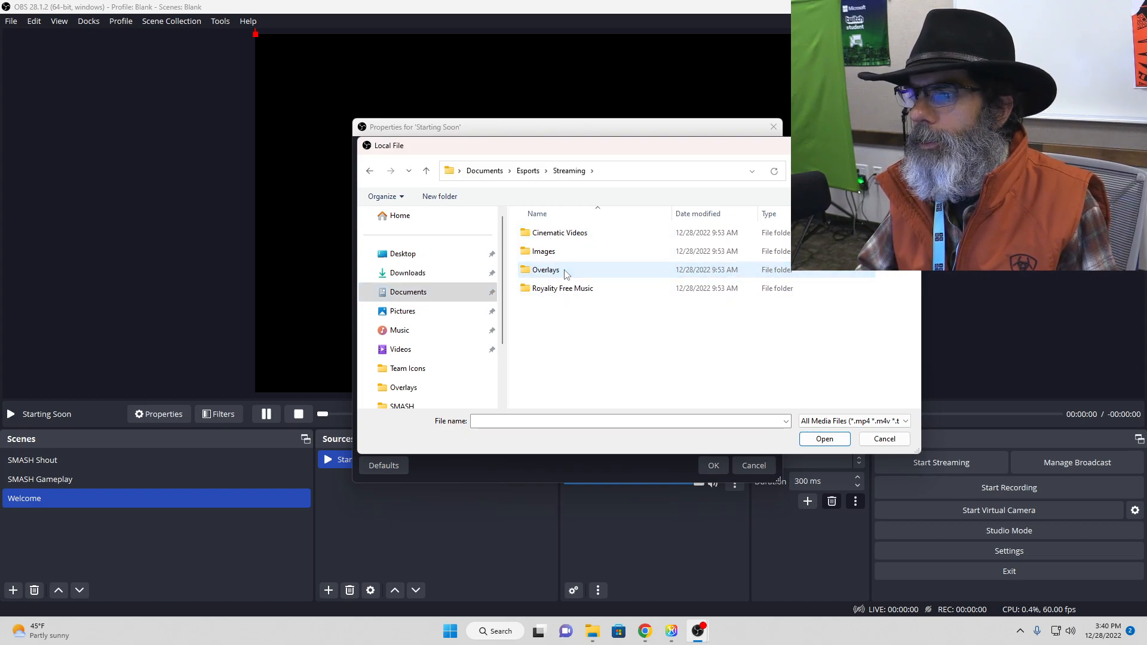
double_click(570, 236)
left_click(577, 332)
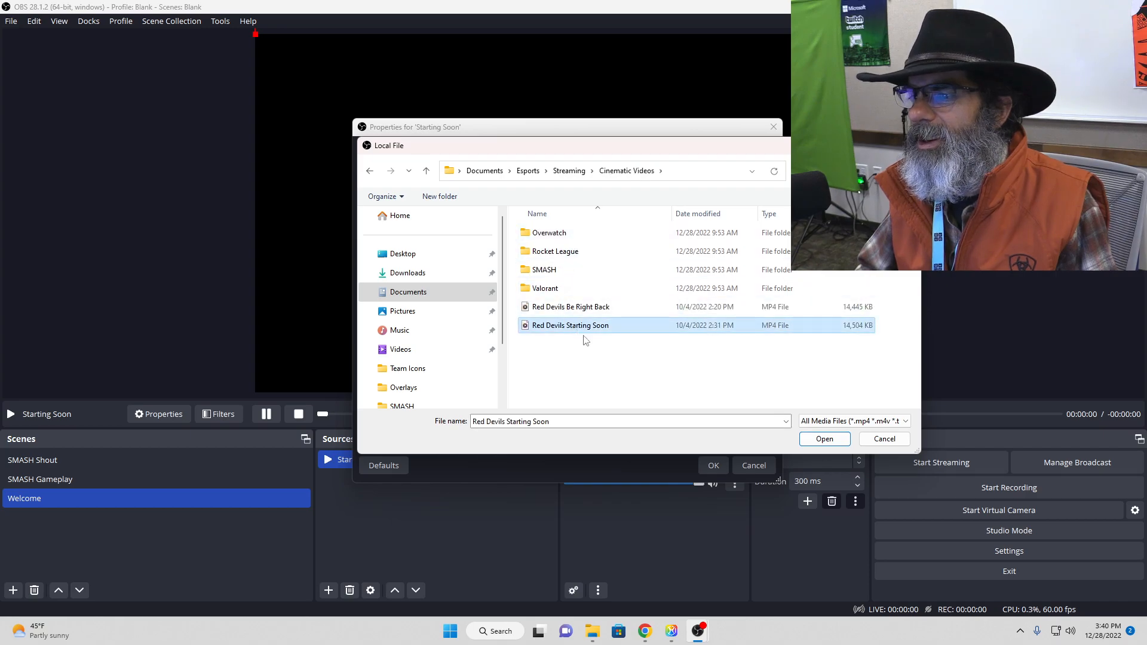
left_click(824, 439)
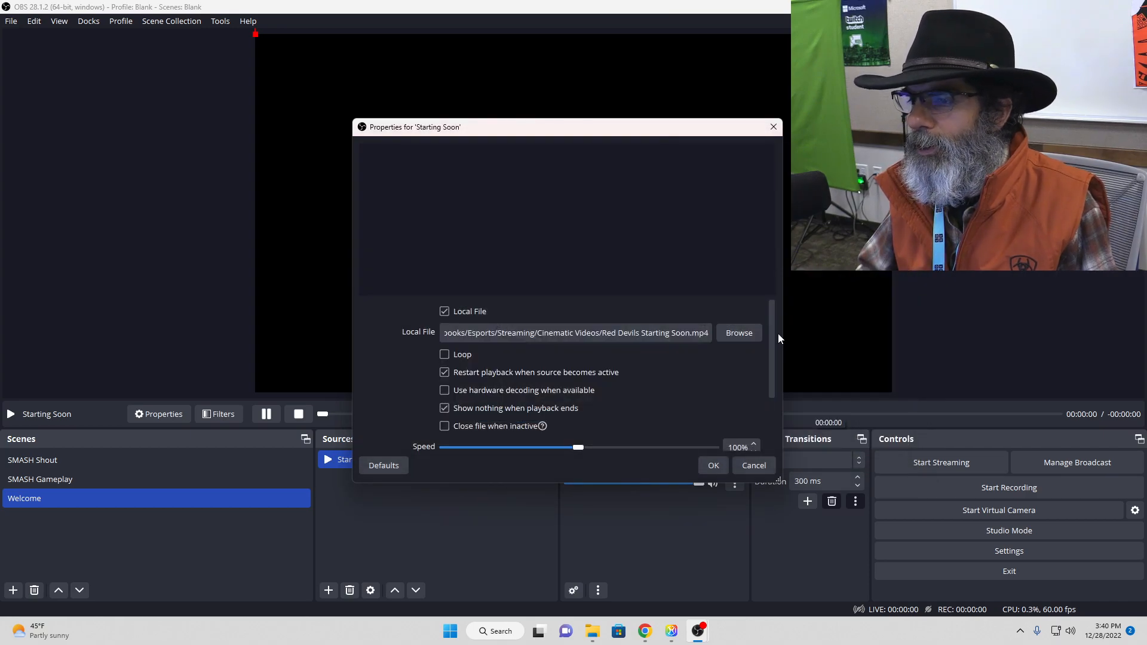
left_click(717, 465)
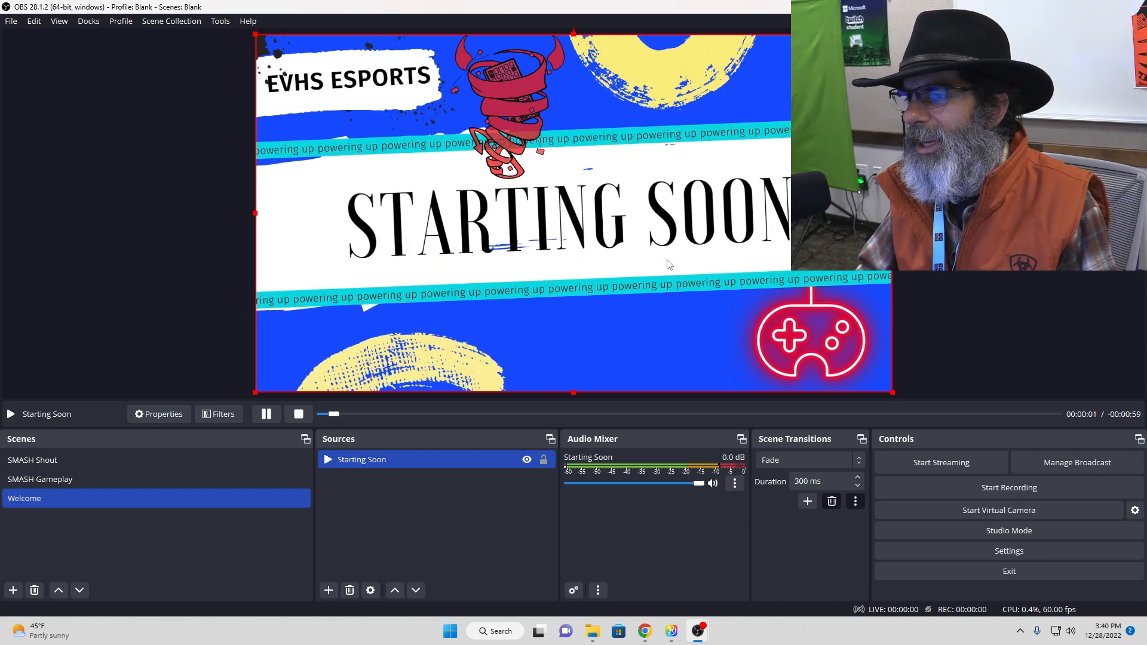
Step: Review the Starting Soon source's Loop setting and lower its audio volume to about -11.6 dB
double_click(420, 465)
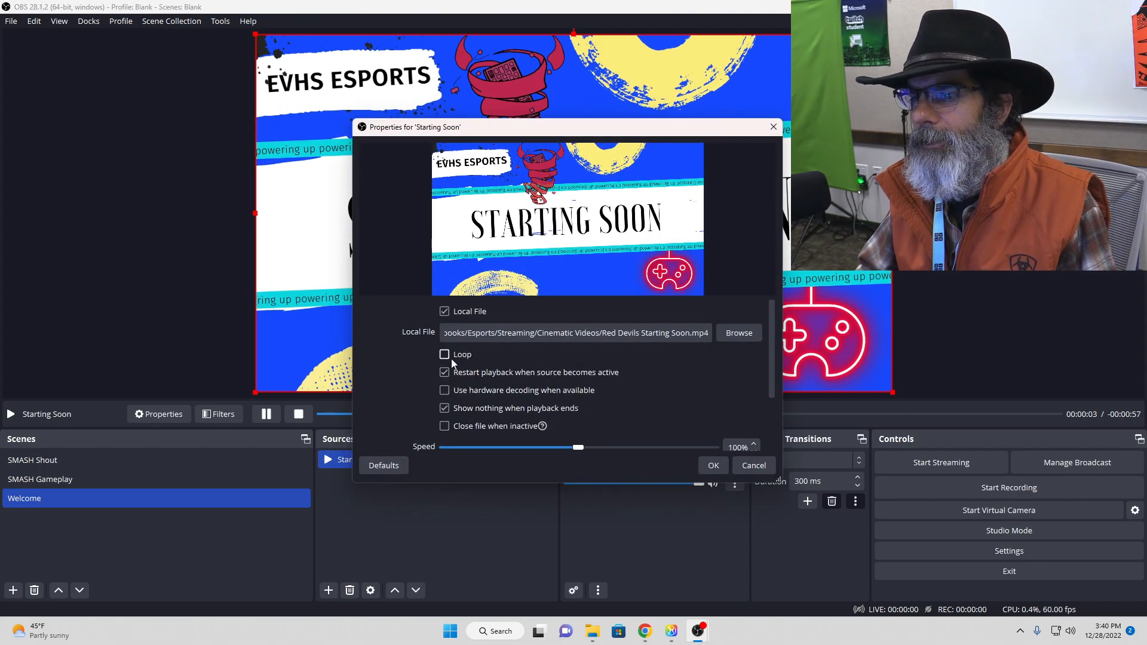
left_click(712, 464)
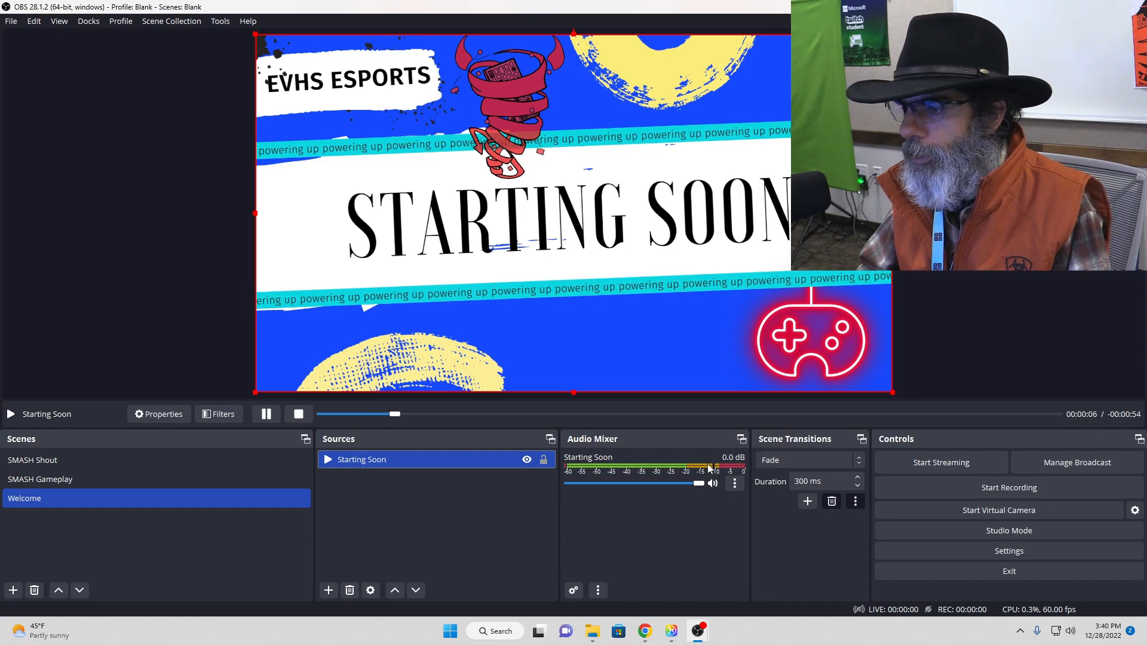
left_click_drag(698, 484, 651, 489)
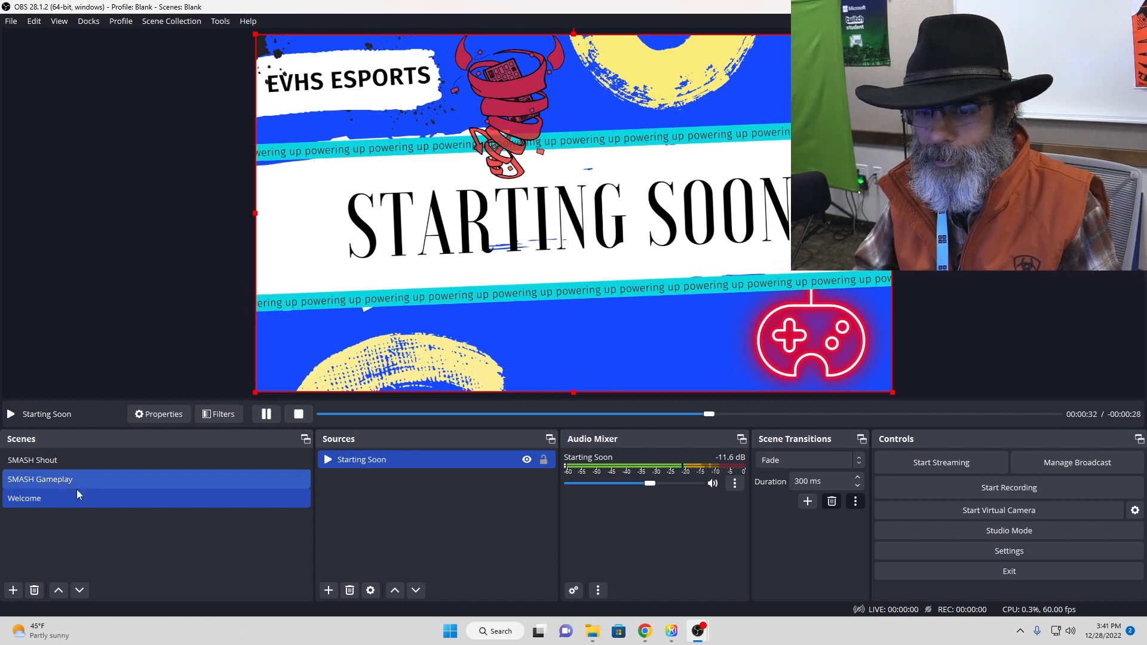
Step: Add a new scene named Intermission
left_click(12, 591)
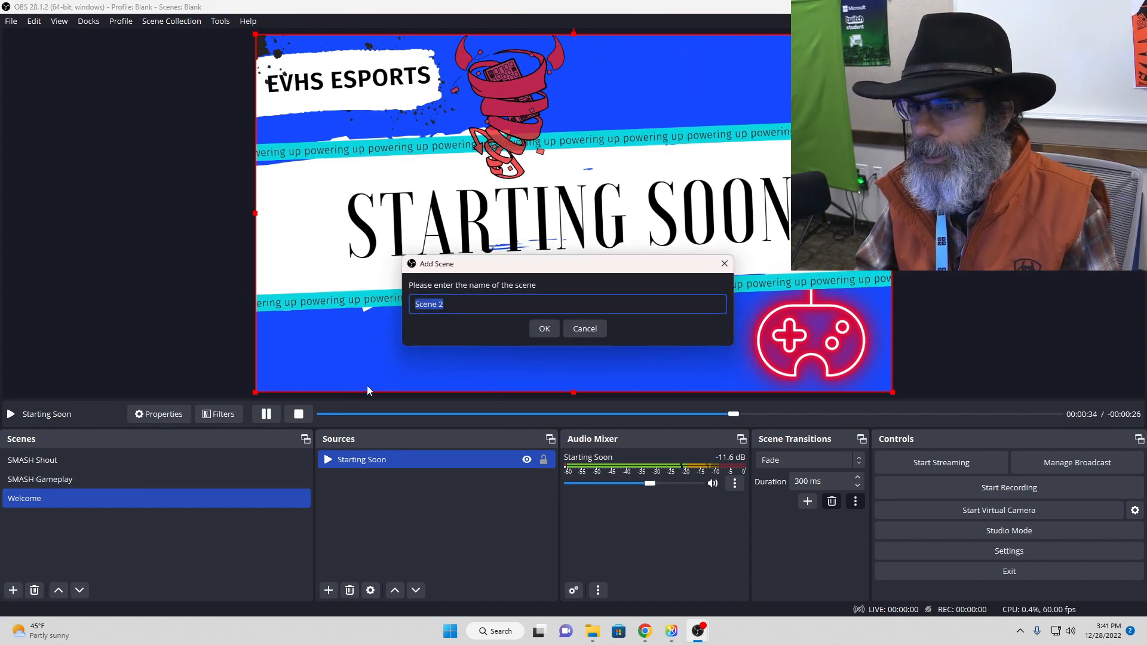
type("Intermission")
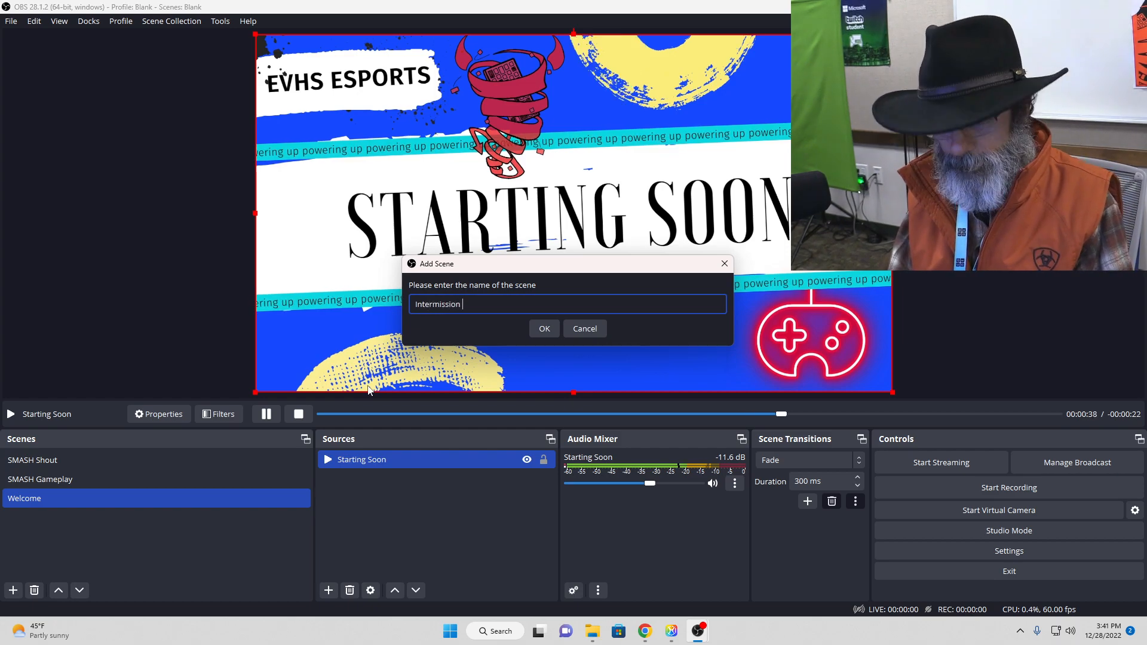
left_click(536, 329)
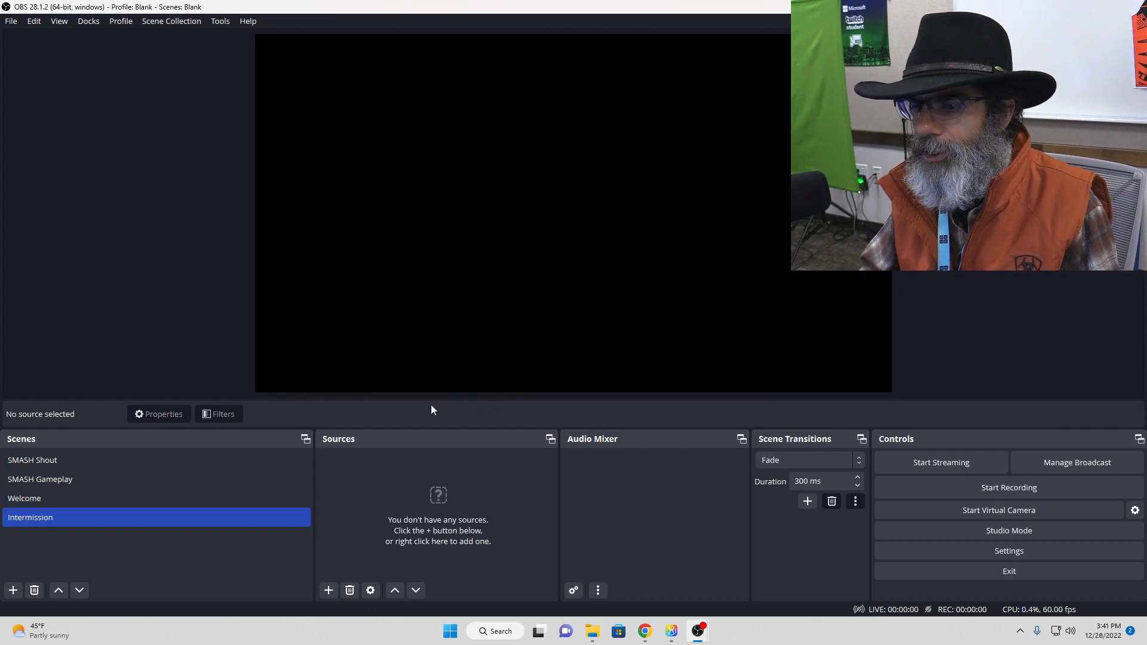
Step: Add a new Media Source named Be Back Soon to the Intermission scene
left_click(328, 591)
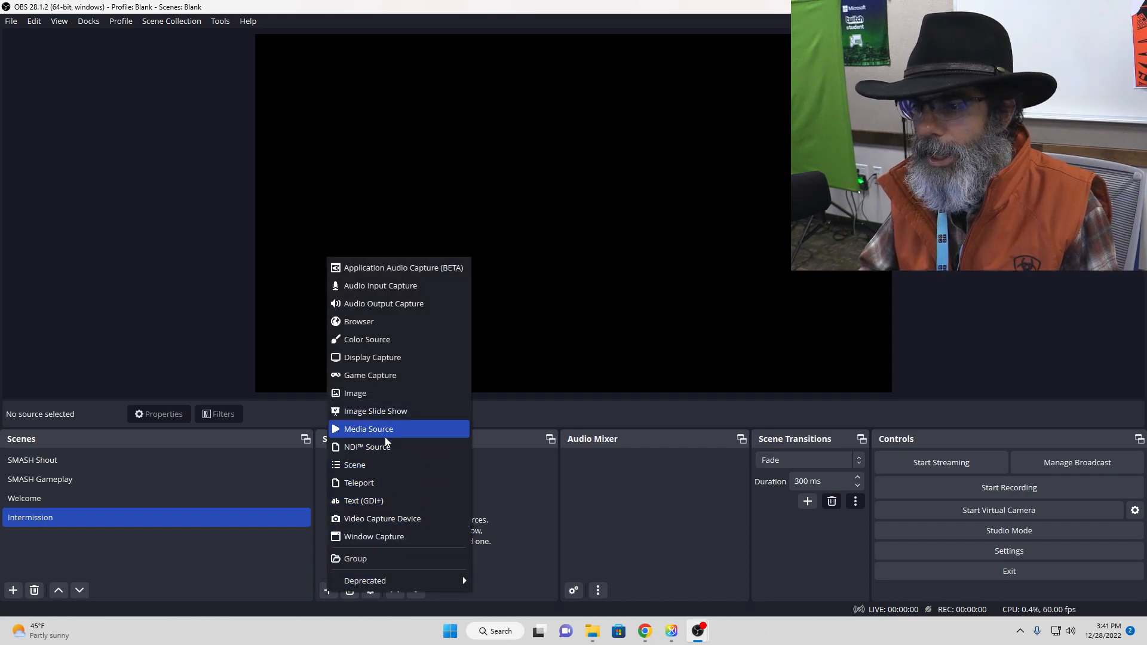
left_click(406, 429)
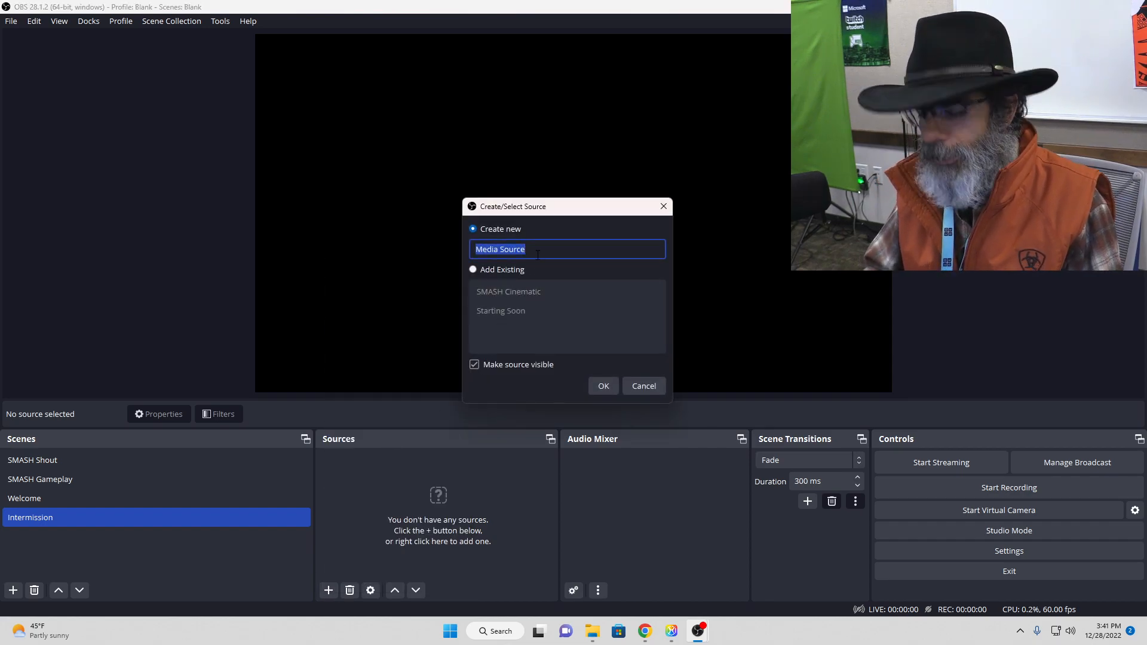
type("Int")
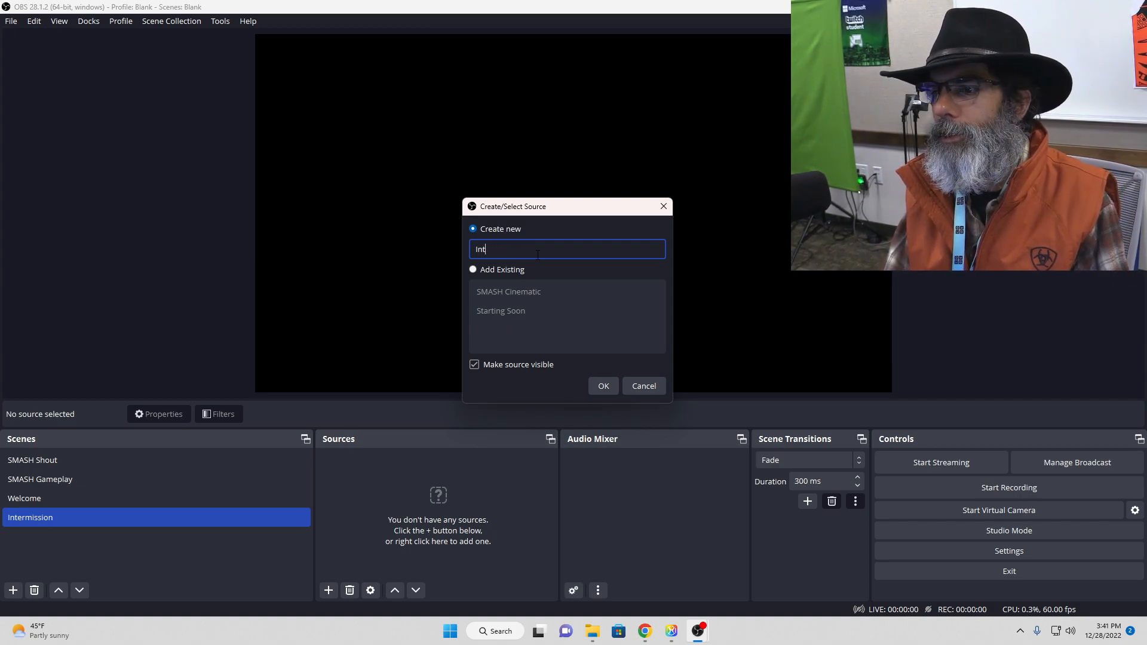
type("erBe Back Soon")
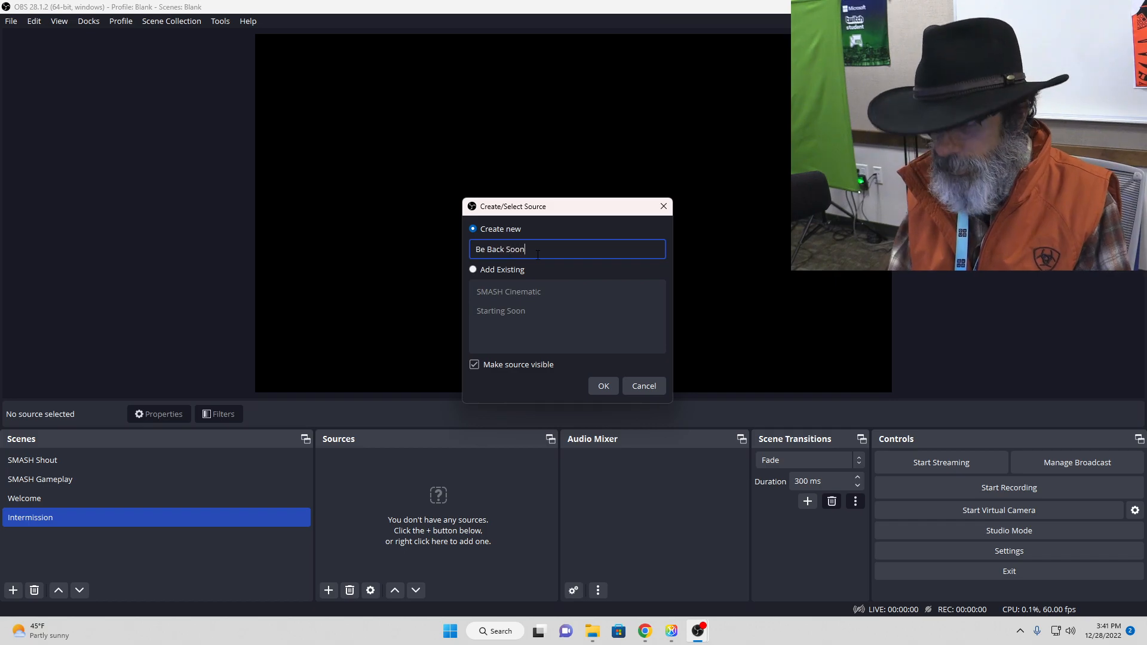
key("Return")
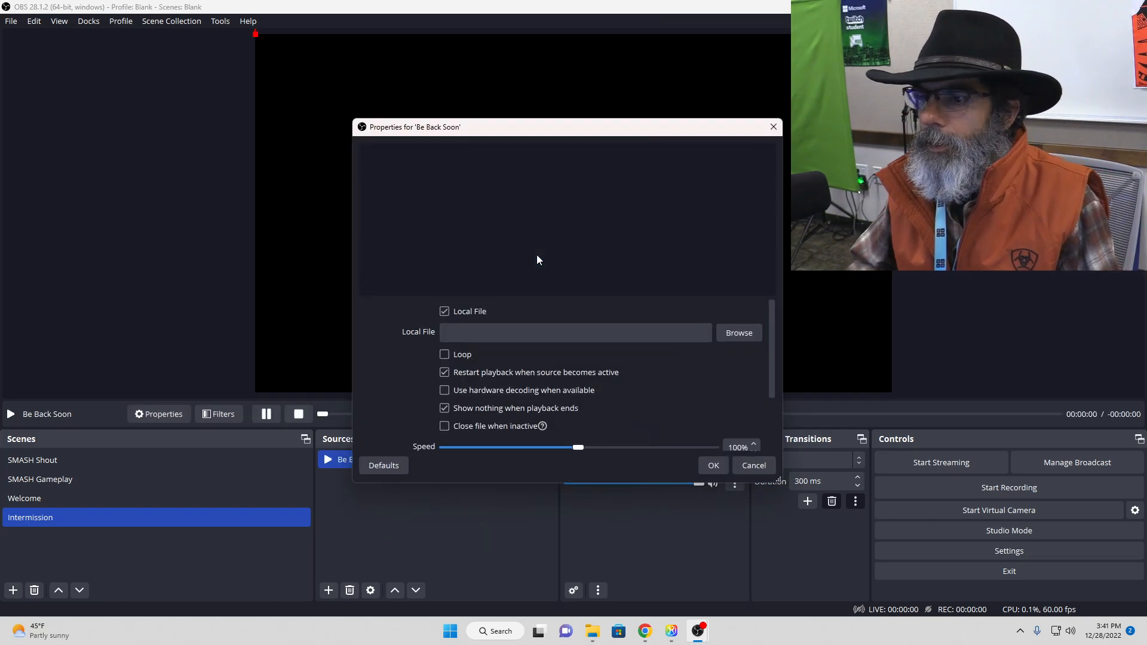
Step: Load Red Devils Be Right Back.mp4 from the Esports > Streaming > Cinematic Videos folder into the Be Back Soon source
left_click(758, 333)
left_click(553, 326)
left_click(561, 311)
left_click(823, 439)
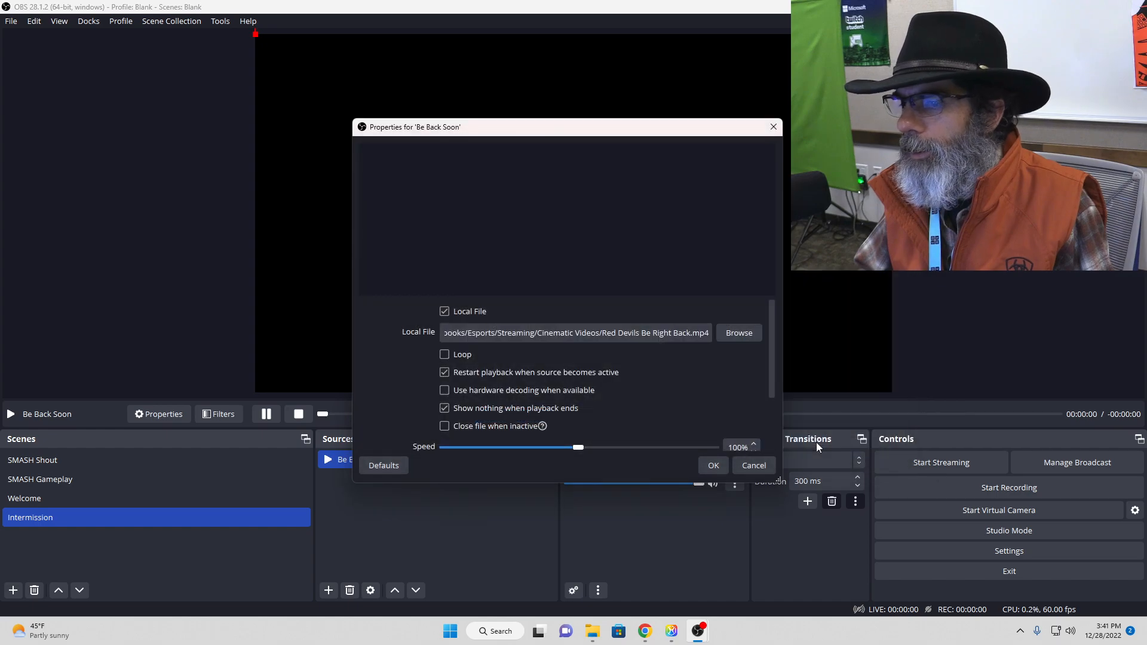
left_click(713, 465)
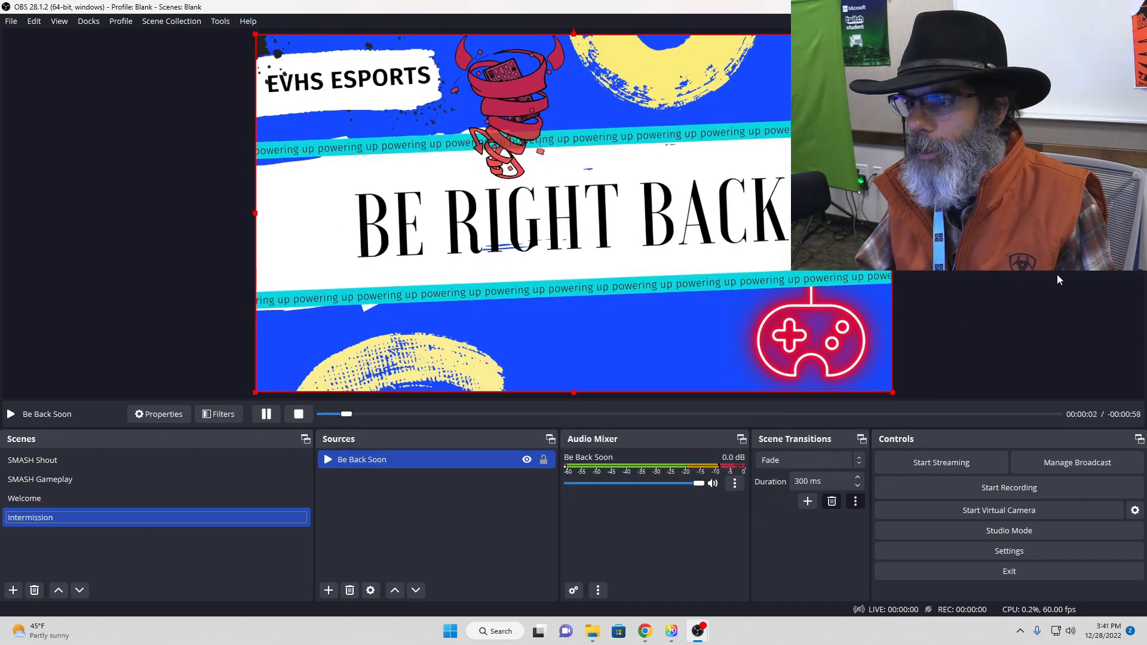
Step: Preview the SMASH Gameplay, SMASH Shout, Intermission and Welcome scenes in turn, ending on SMASH Shout
left_click(173, 478)
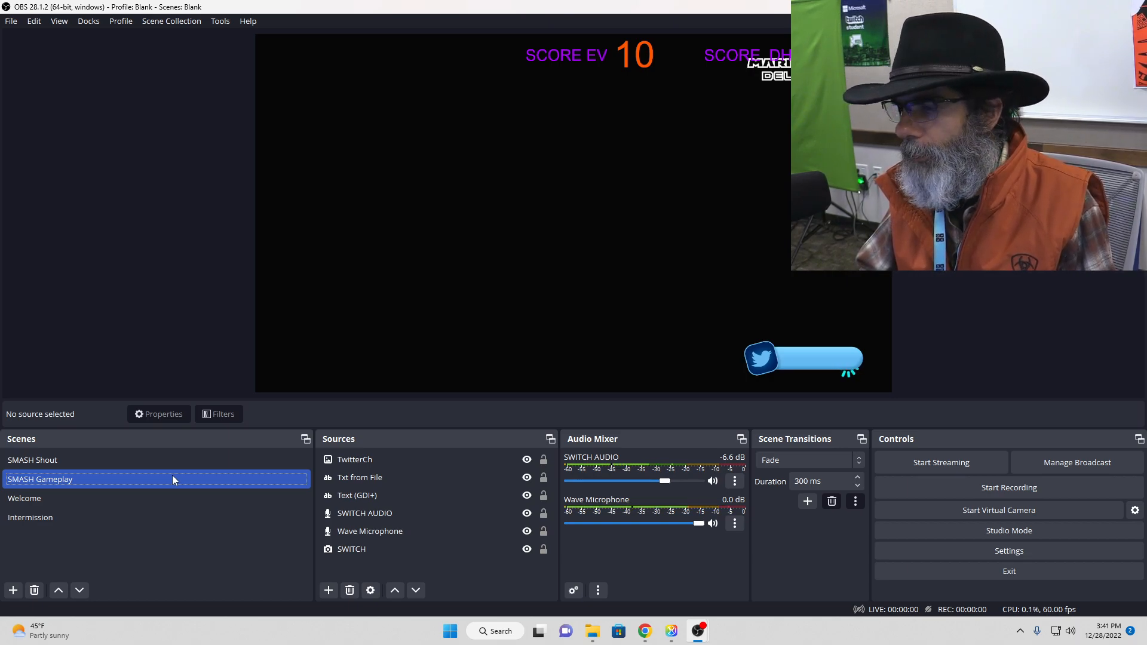
left_click(185, 466)
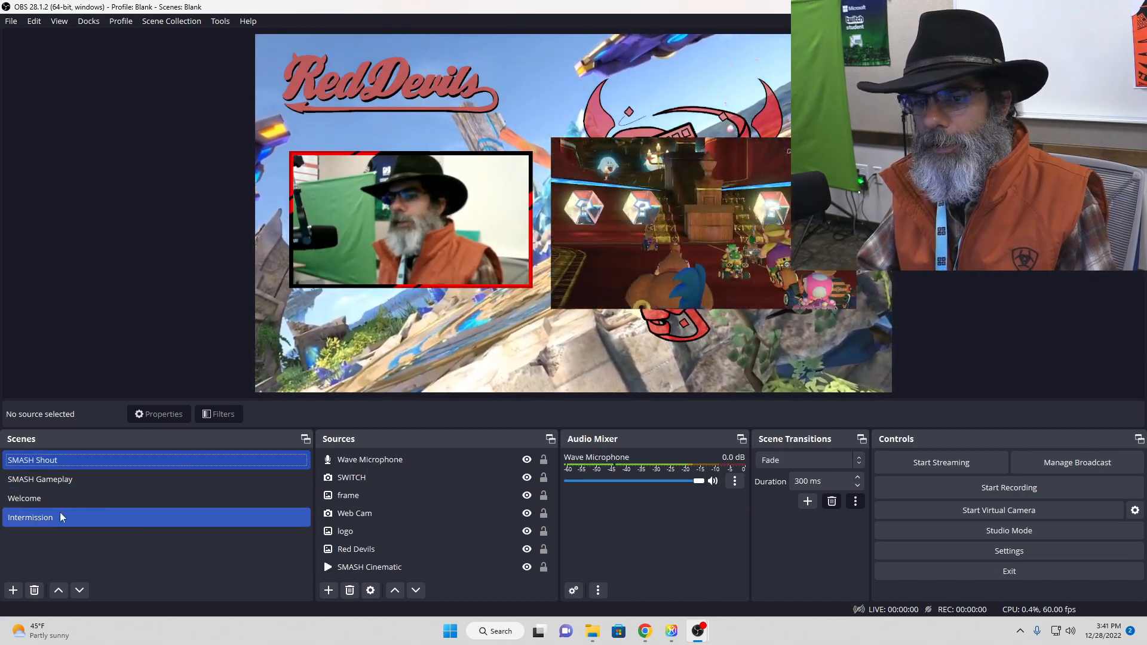
left_click(62, 515)
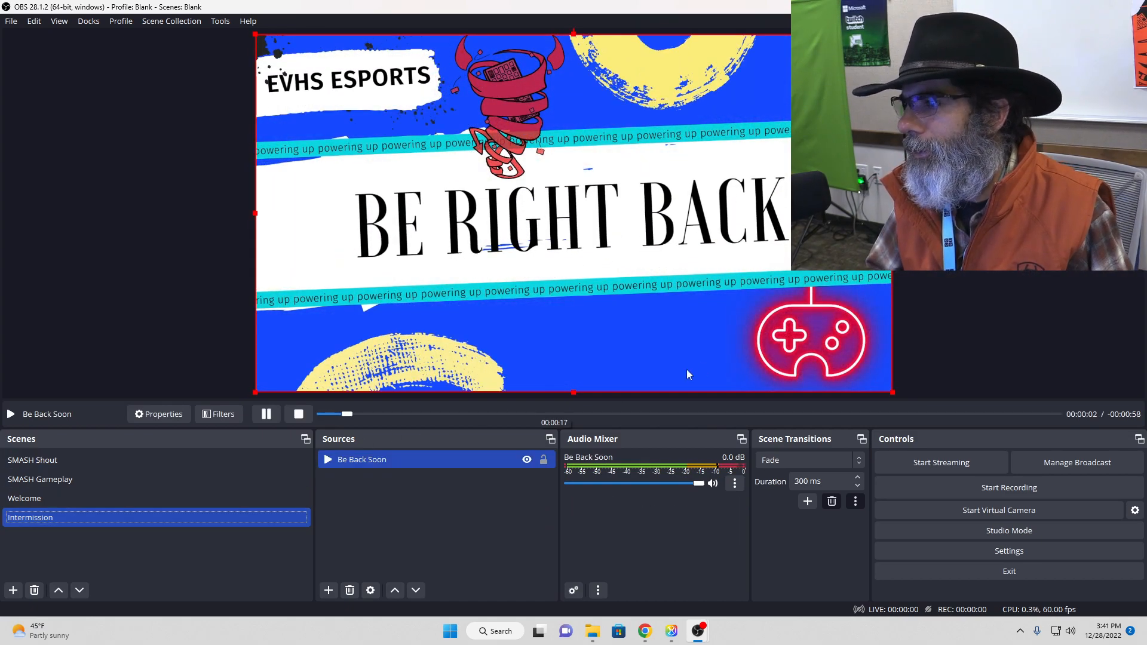
left_click(979, 270)
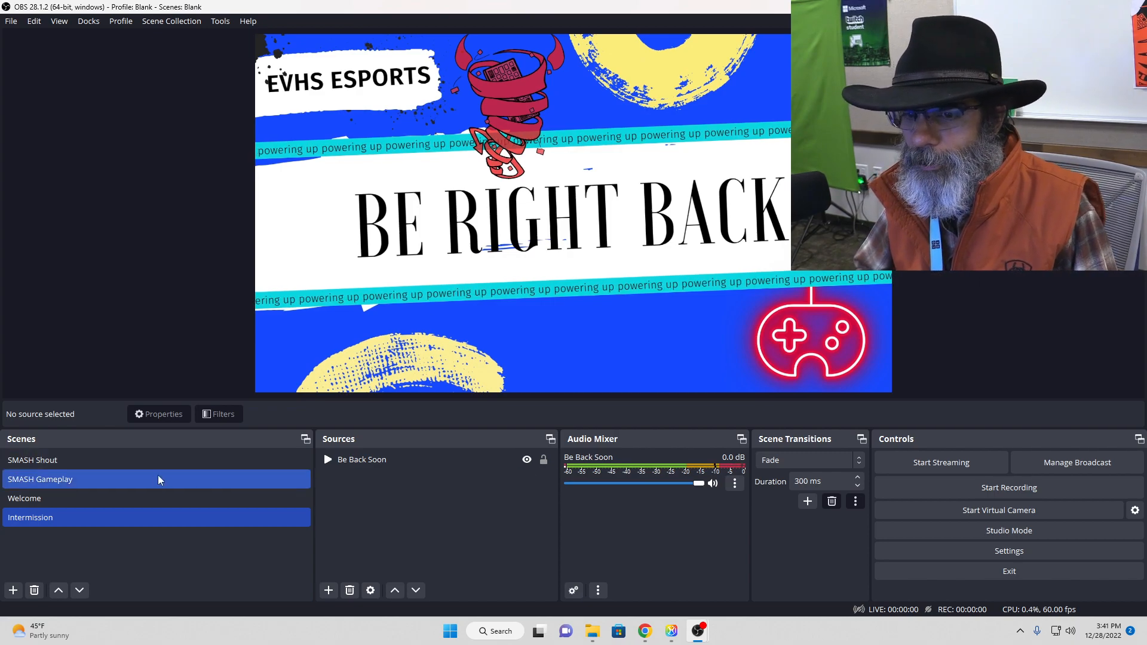
left_click(121, 497)
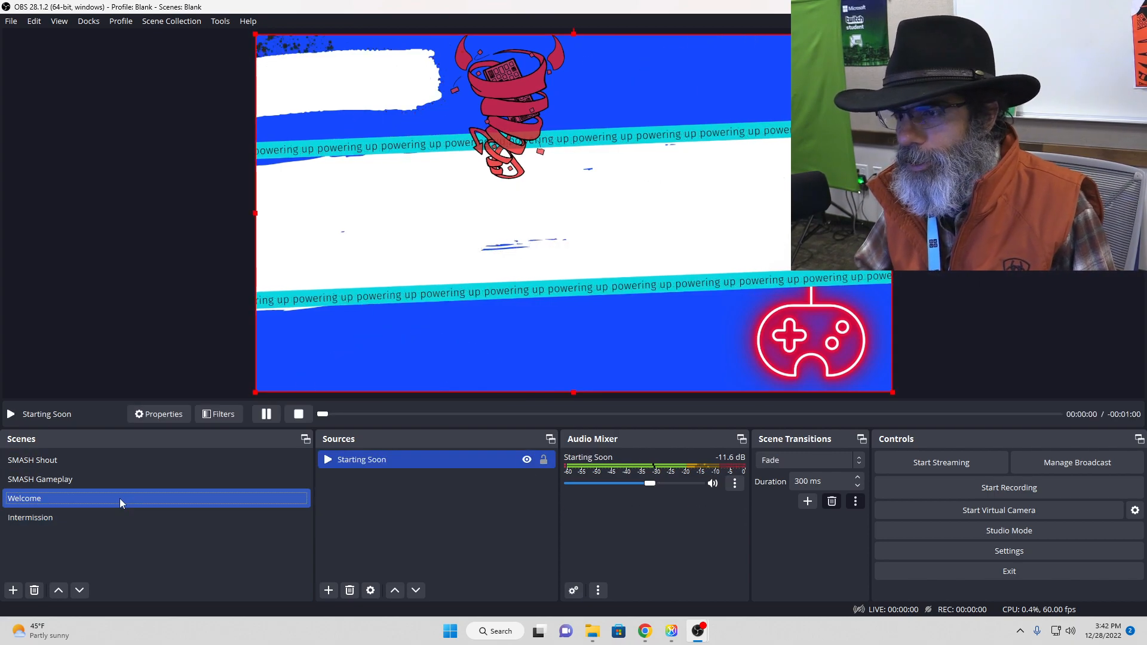
left_click(115, 342)
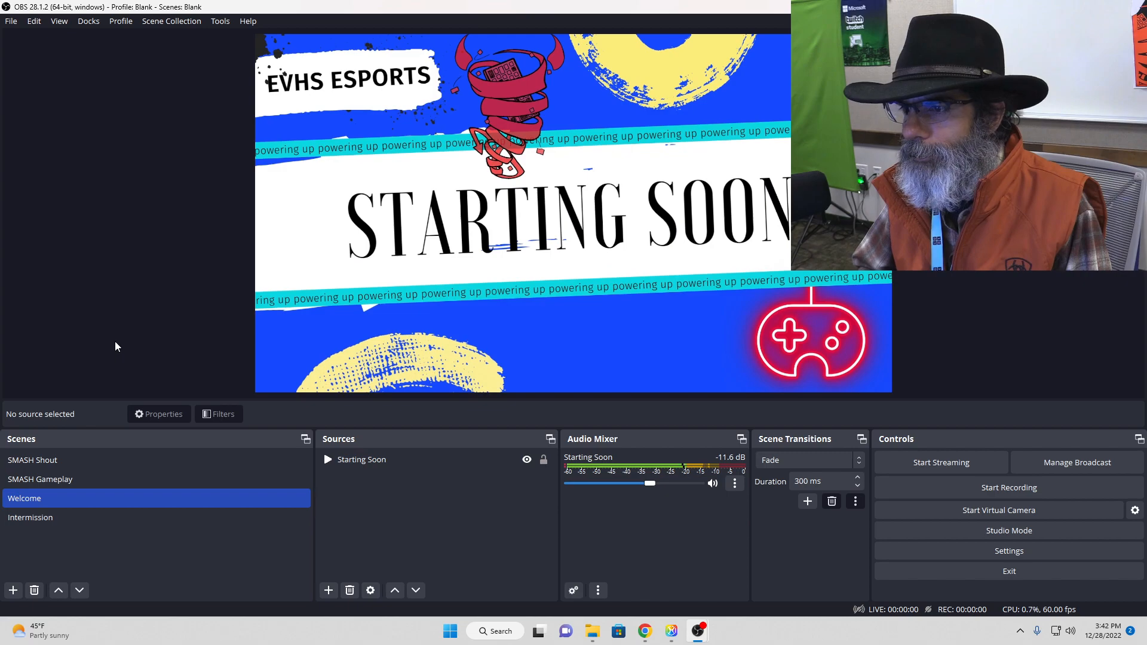
left_click(73, 479)
left_click(78, 463)
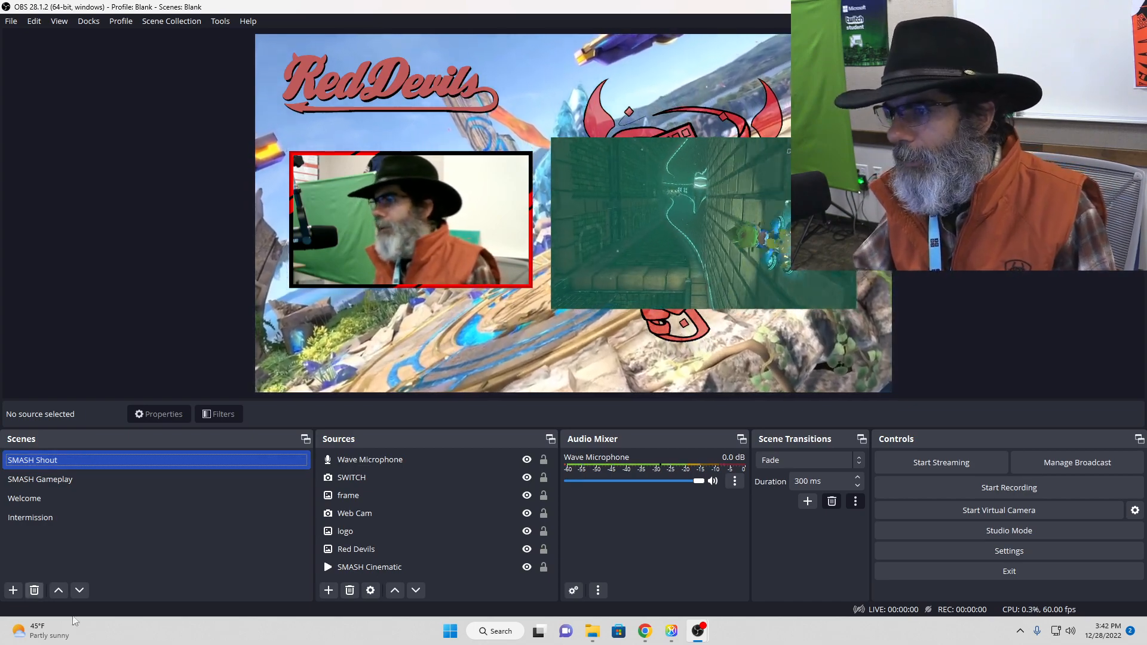
Step: Review the layer order of the SMASH Shout sources, from Wave Microphone down to SMASH Cinematic
left_click(453, 494)
left_click(418, 460)
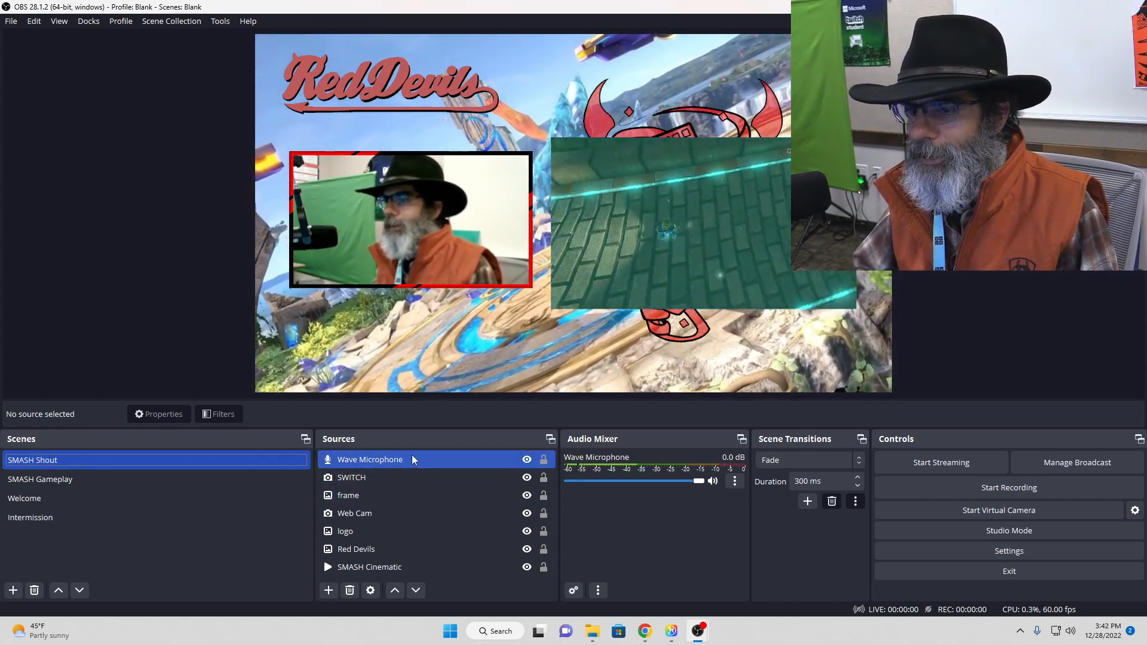
left_click(364, 476)
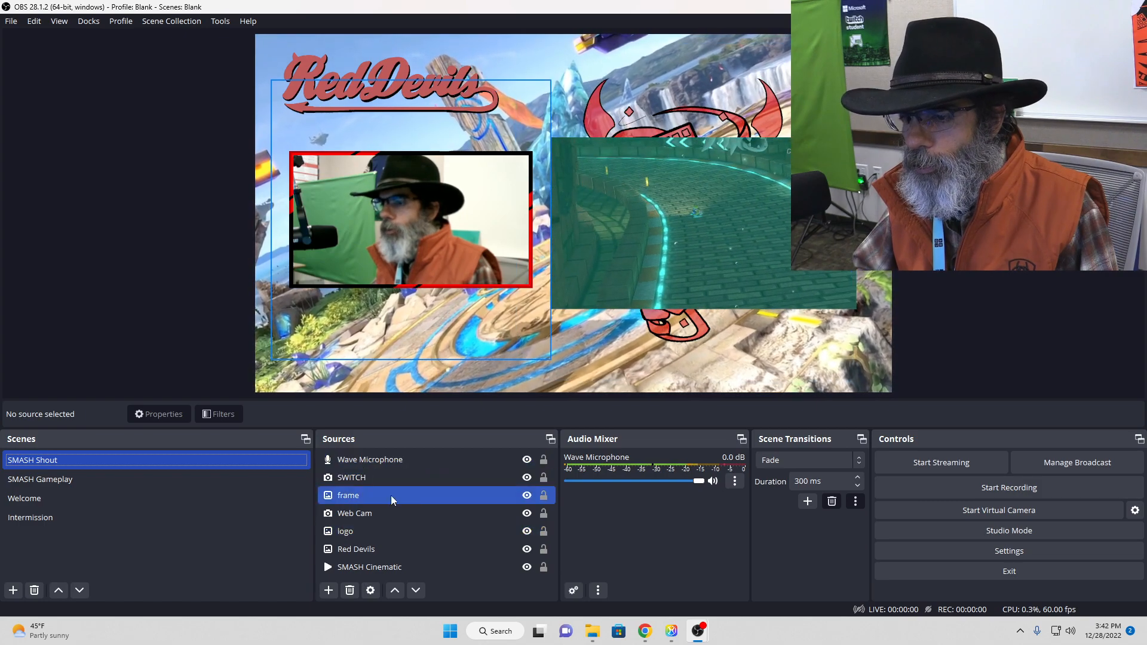
left_click_drag(375, 567, 463, 582)
left_click_drag(386, 460, 420, 574)
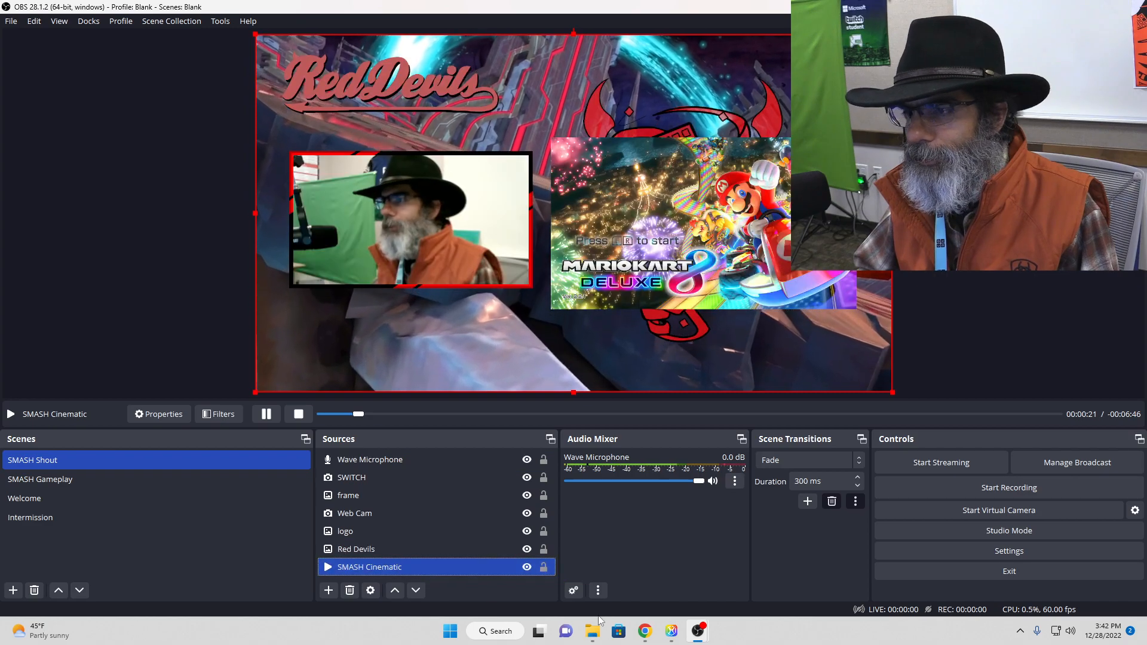
left_click(1067, 313)
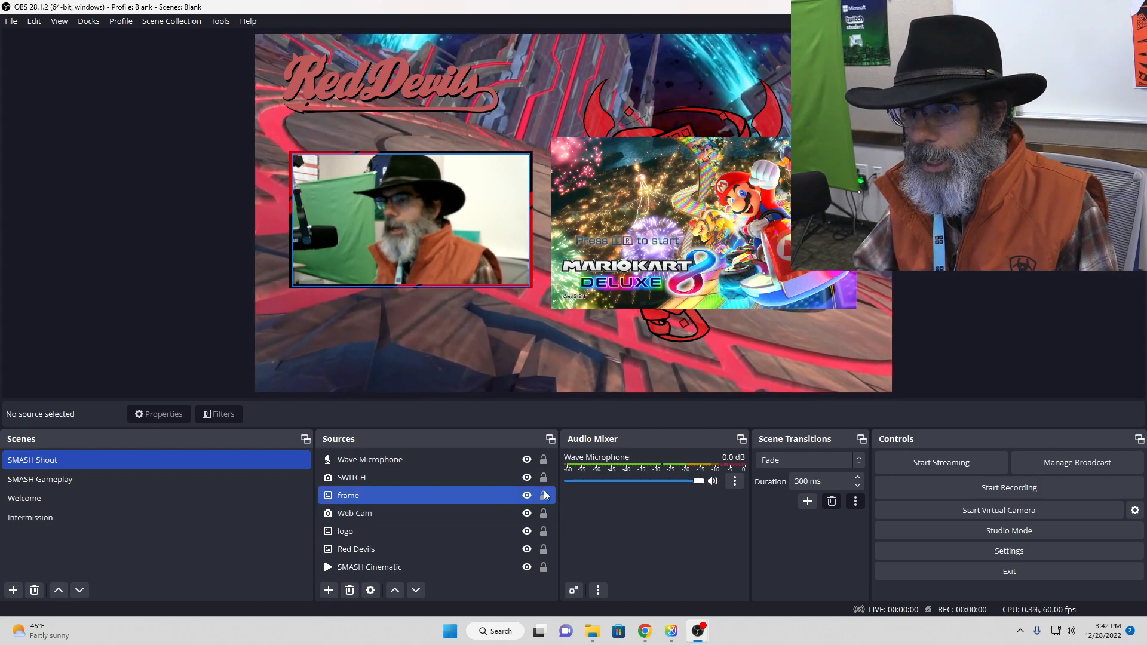
Step: Look over the scene collection options, including Export, and leave them without choosing one
left_click(173, 24)
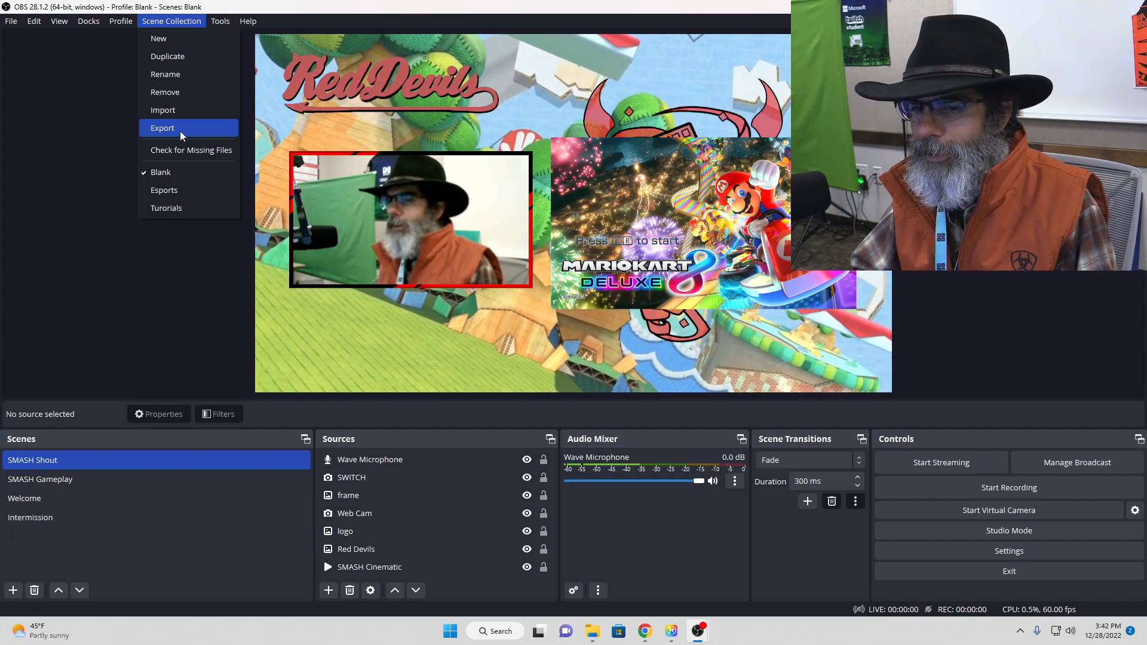
left_click(93, 115)
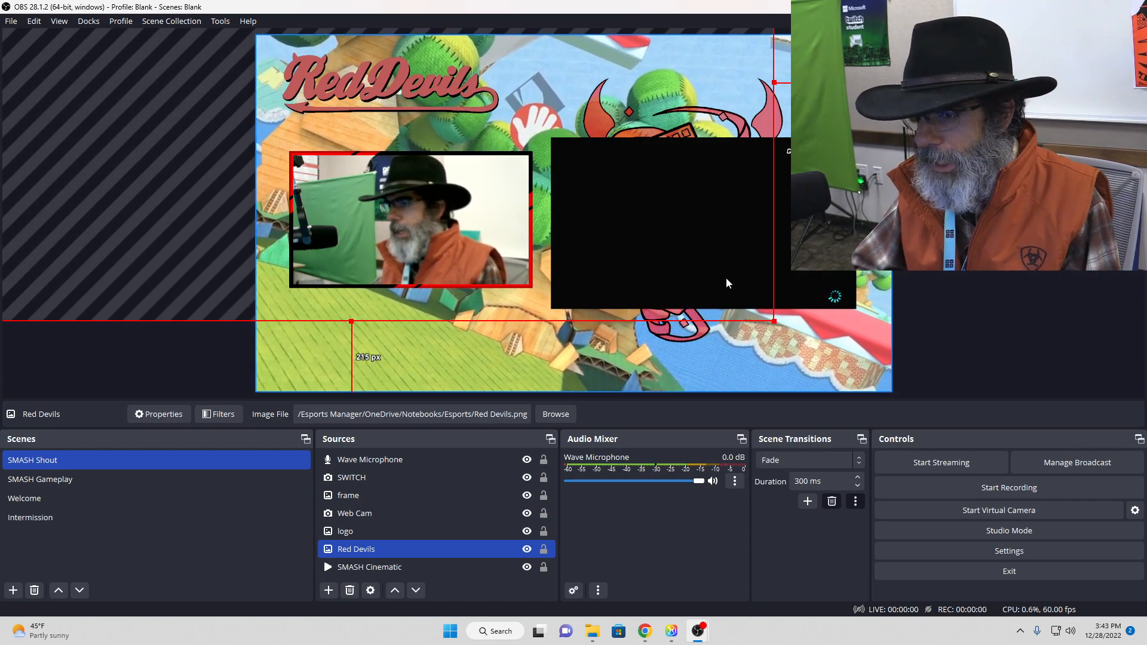
left_click(953, 274)
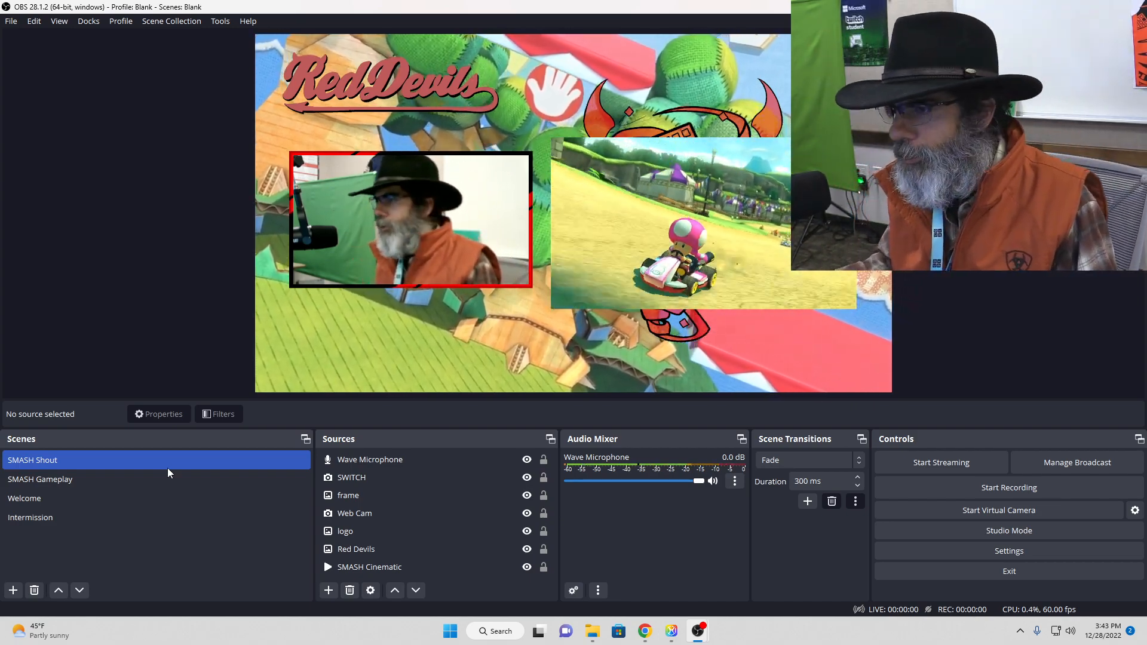
Step: Preview the SMASH Gameplay scene and switch to the Welcome scene
left_click(163, 478)
left_click(150, 498)
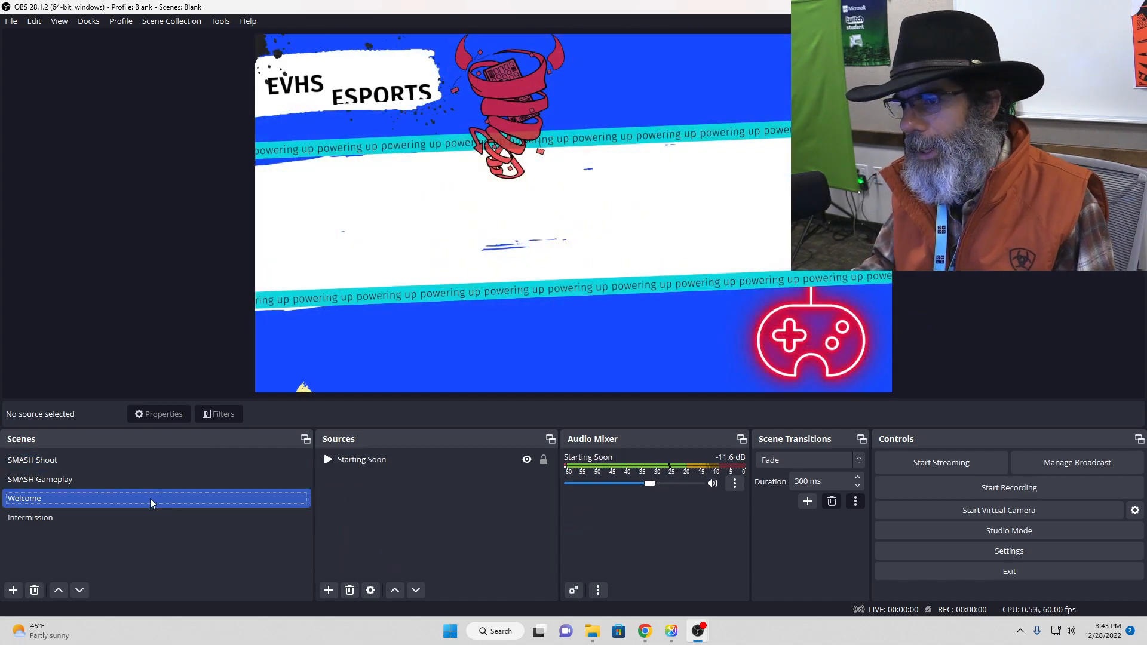